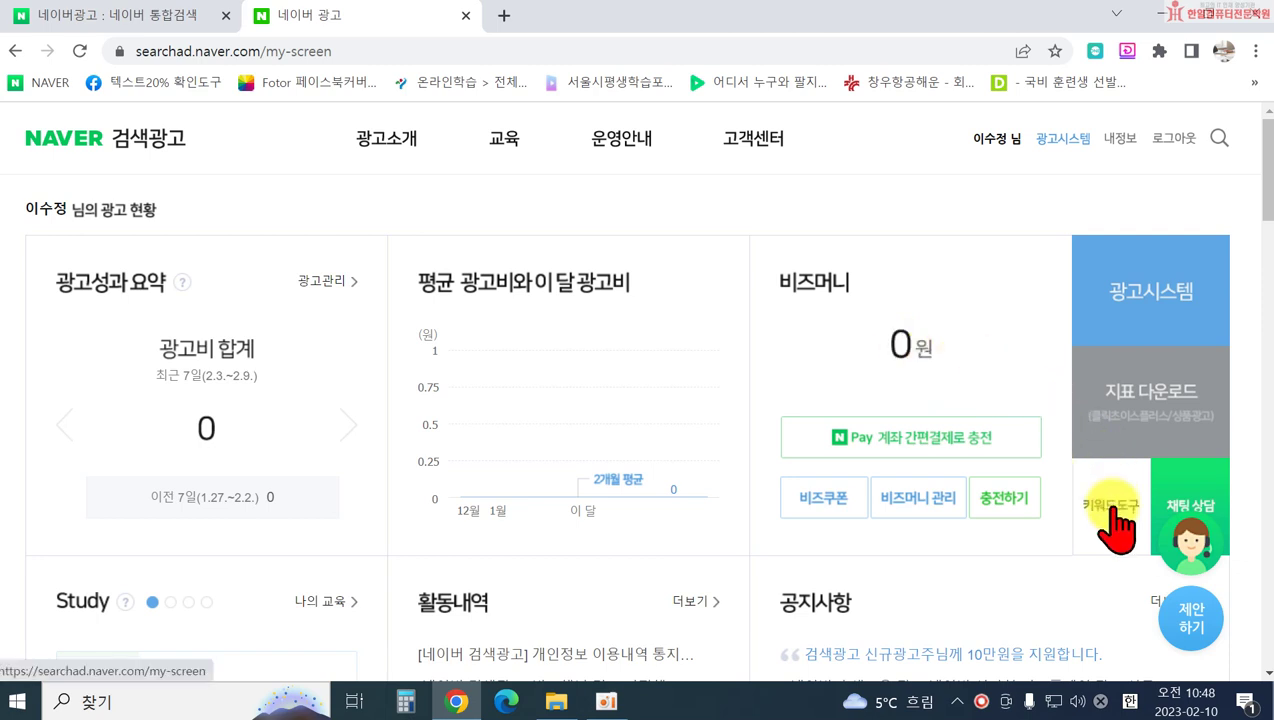
# Open the keyword tool (키워드 도구) from the ad dashboard and accept the login welcome notice
pyautogui.click(1112, 510)
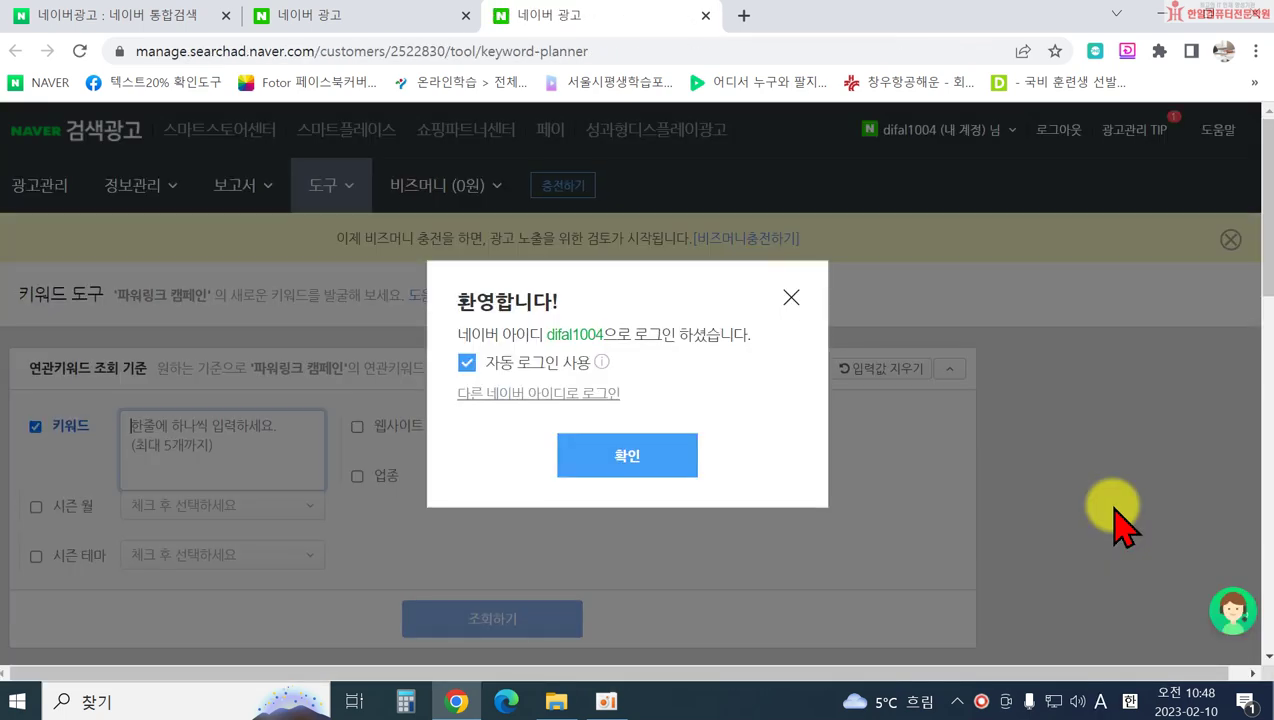
pyautogui.click(627, 456)
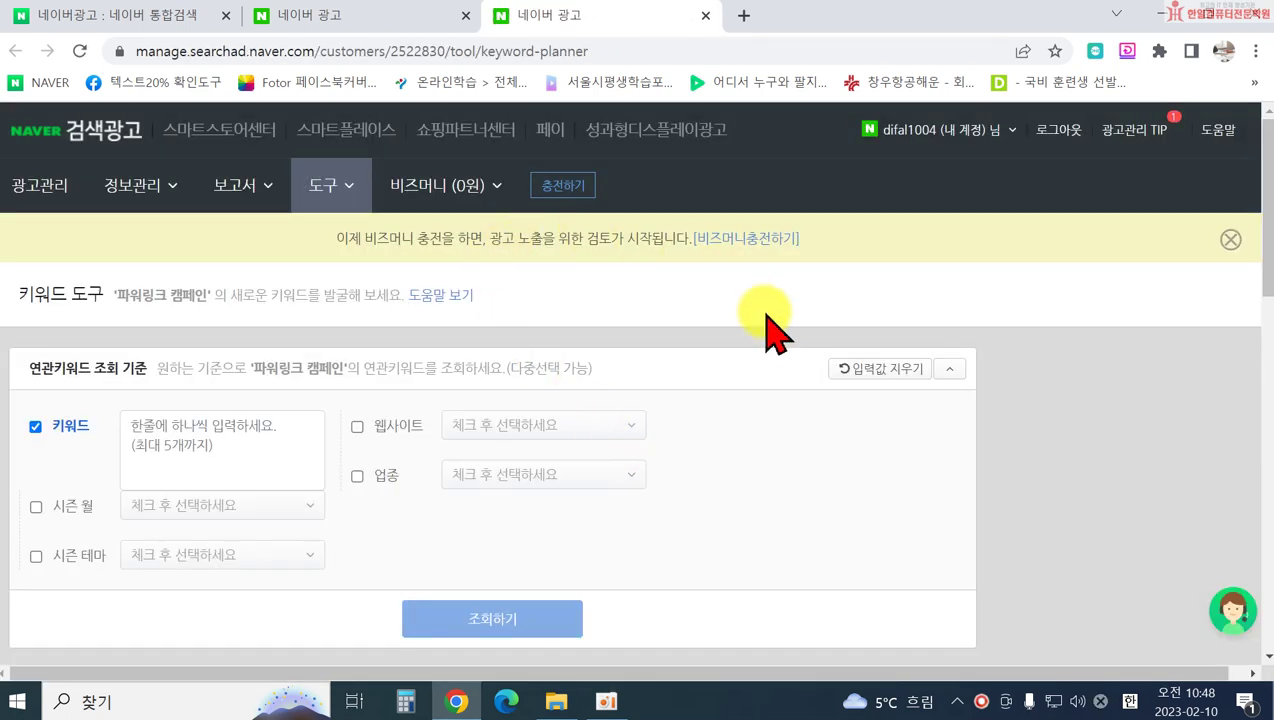
pyautogui.scroll(-3, 782, 370)
pyautogui.scroll(3, 782, 375)
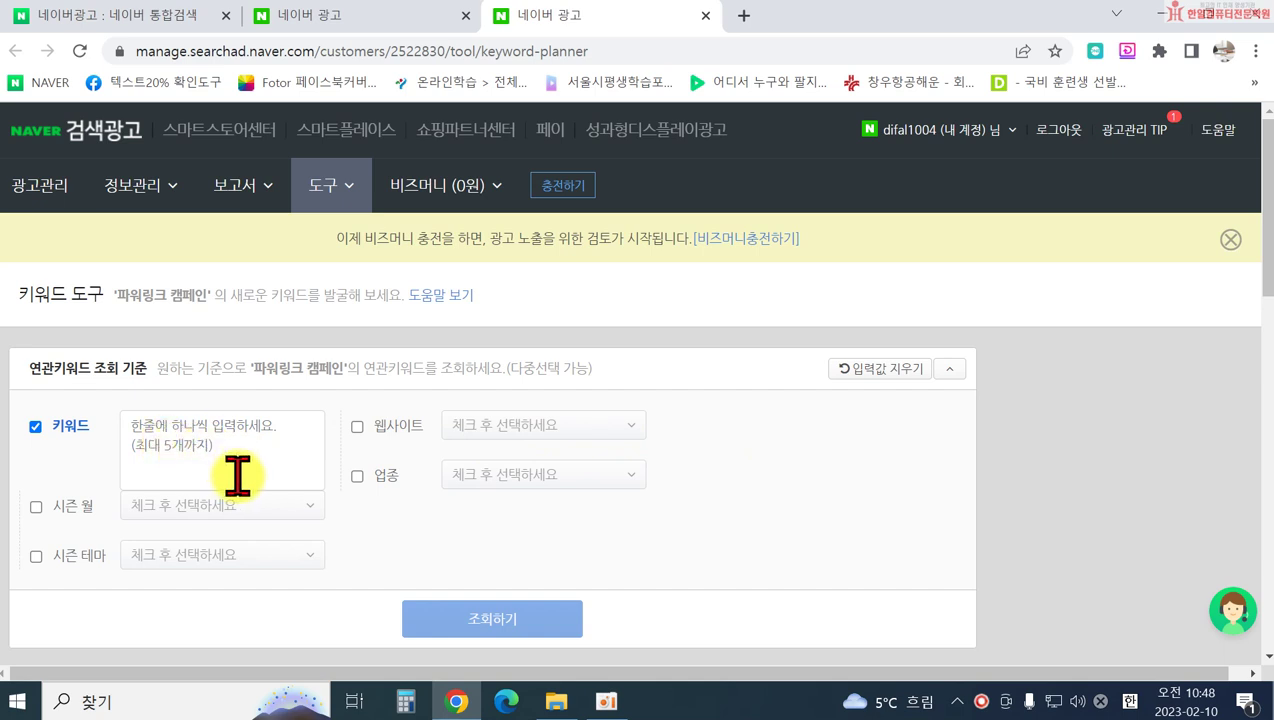
# Enter 국비컴퓨터 as the only keyword and run the related keyword lookup
pyautogui.click(170, 441)
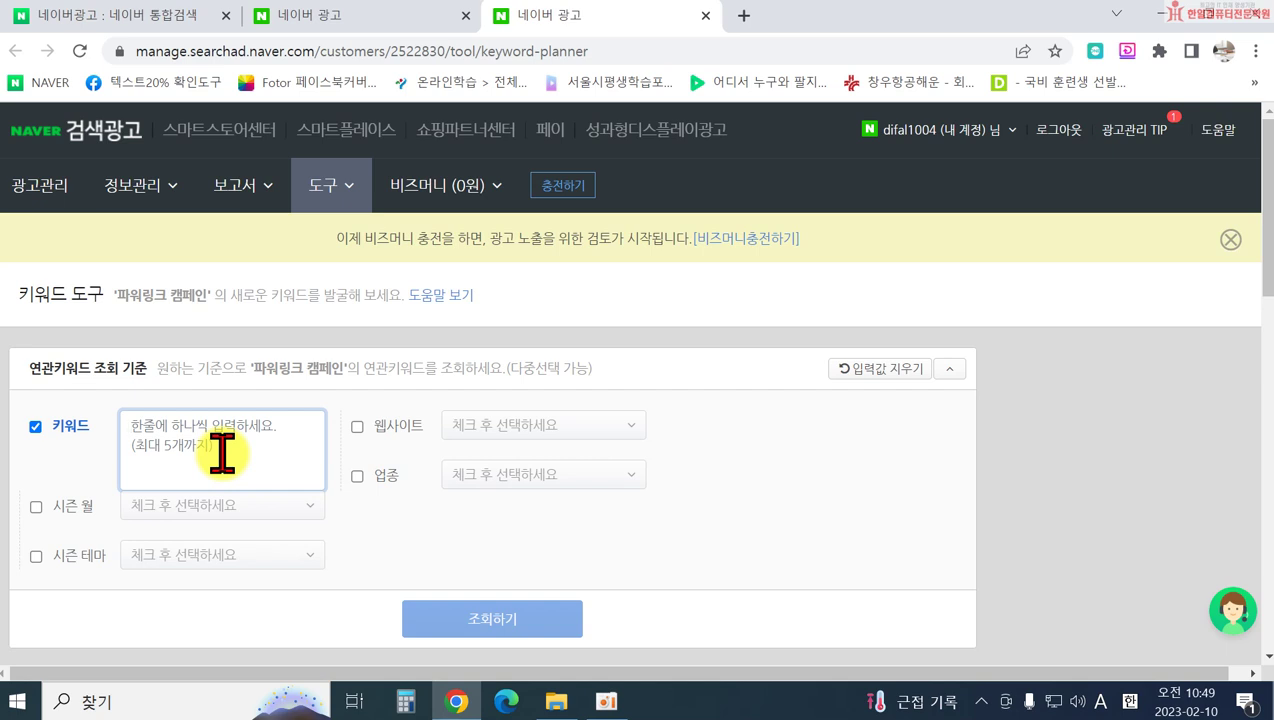
pyautogui.write('ㅇ')
pyautogui.press('BackSpace')
pyautogui.write('코딩')
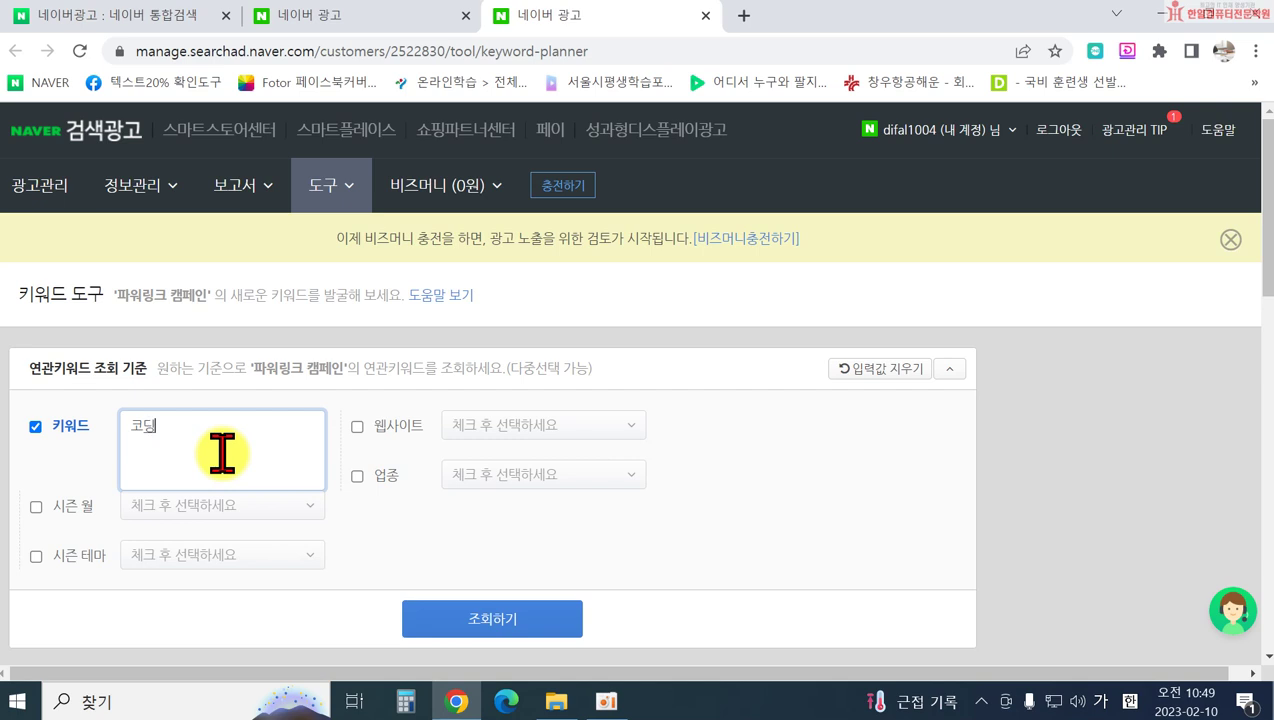
pyautogui.write('고ㅇㅂ육')
pyautogui.press('Return')
pyautogui.write('국비지원')
pyautogui.press('Delete')
pyautogui.press('BackSpace')
pyautogui.press('BackSpace')
pyautogui.press('BackSpace')
pyautogui.press('BackSpace')
pyautogui.write('컴퓨')
pyautogui.press('BackSpace')
pyautogui.press('BackSpace')
pyautogui.press('BackSpace')
pyautogui.press('BackSpace')
pyautogui.write('컴ㅍ')
pyautogui.click(490, 618)
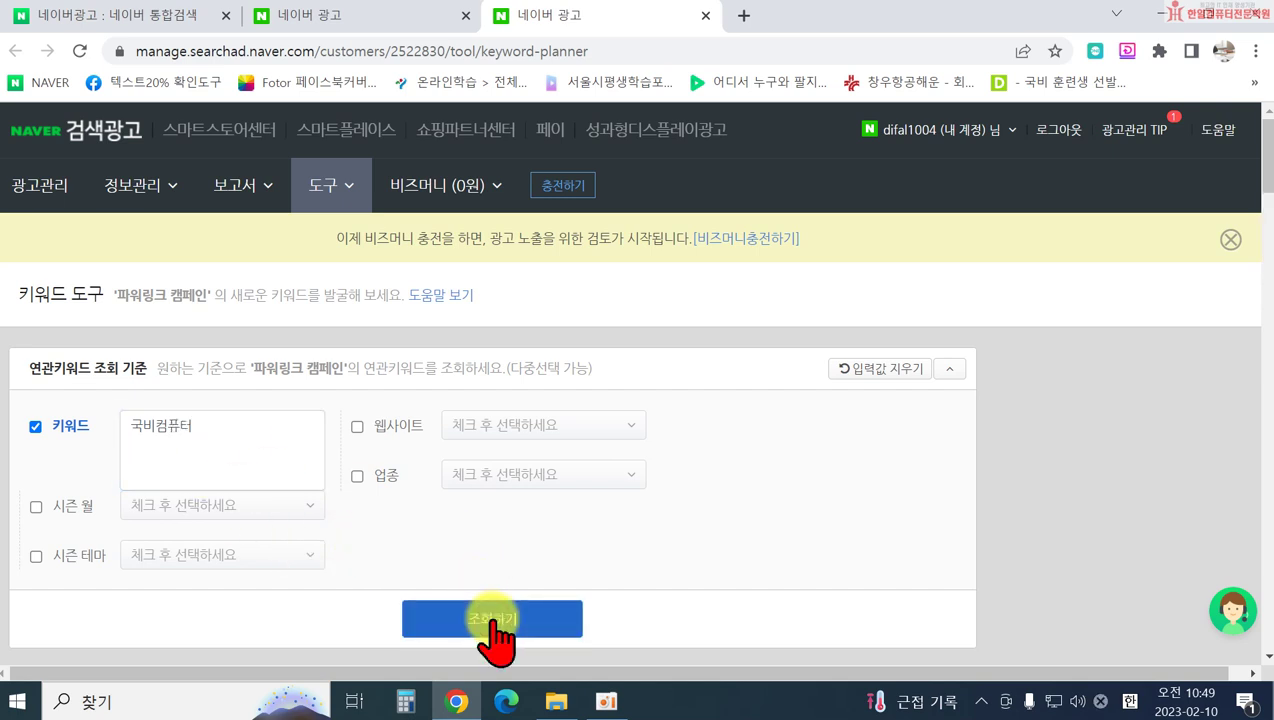
# Examine the related keywords for 국비컴퓨터 along with their monthly searches, clicks and competition levels
pyautogui.scroll(-2, 674, 550)
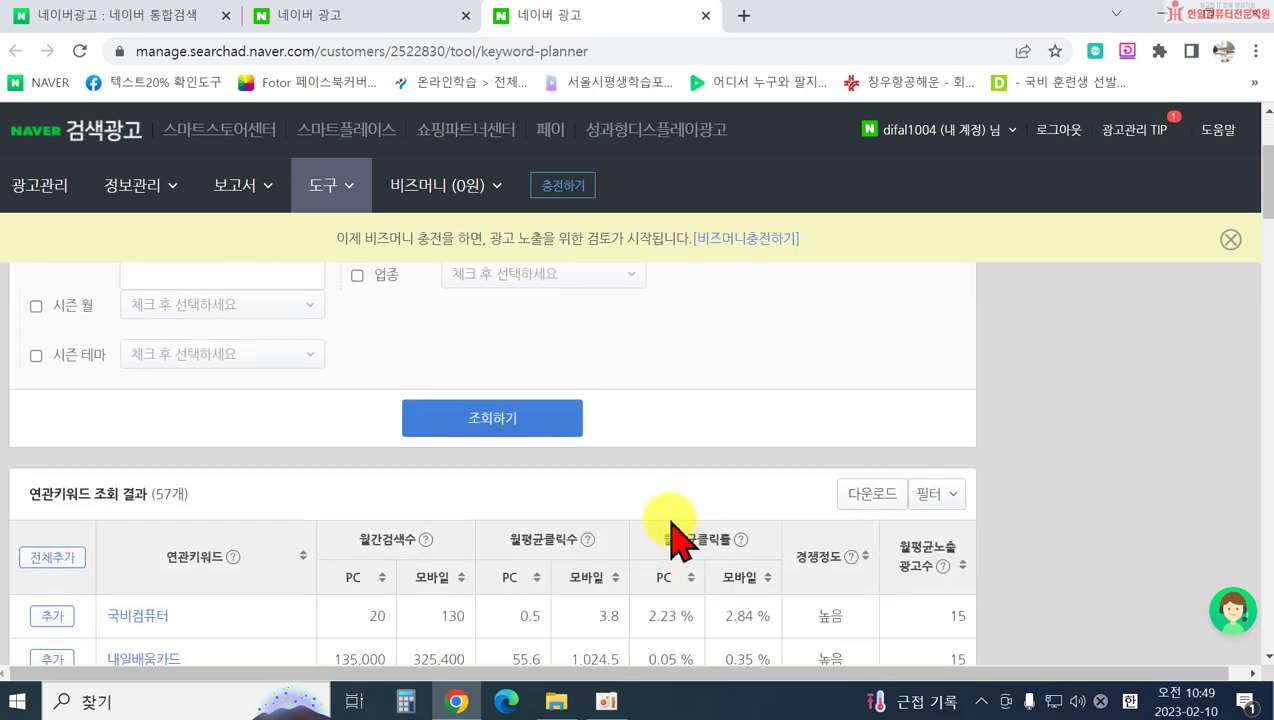
pyautogui.scroll(-2, 651, 512)
pyautogui.scroll(-1, 397, 425)
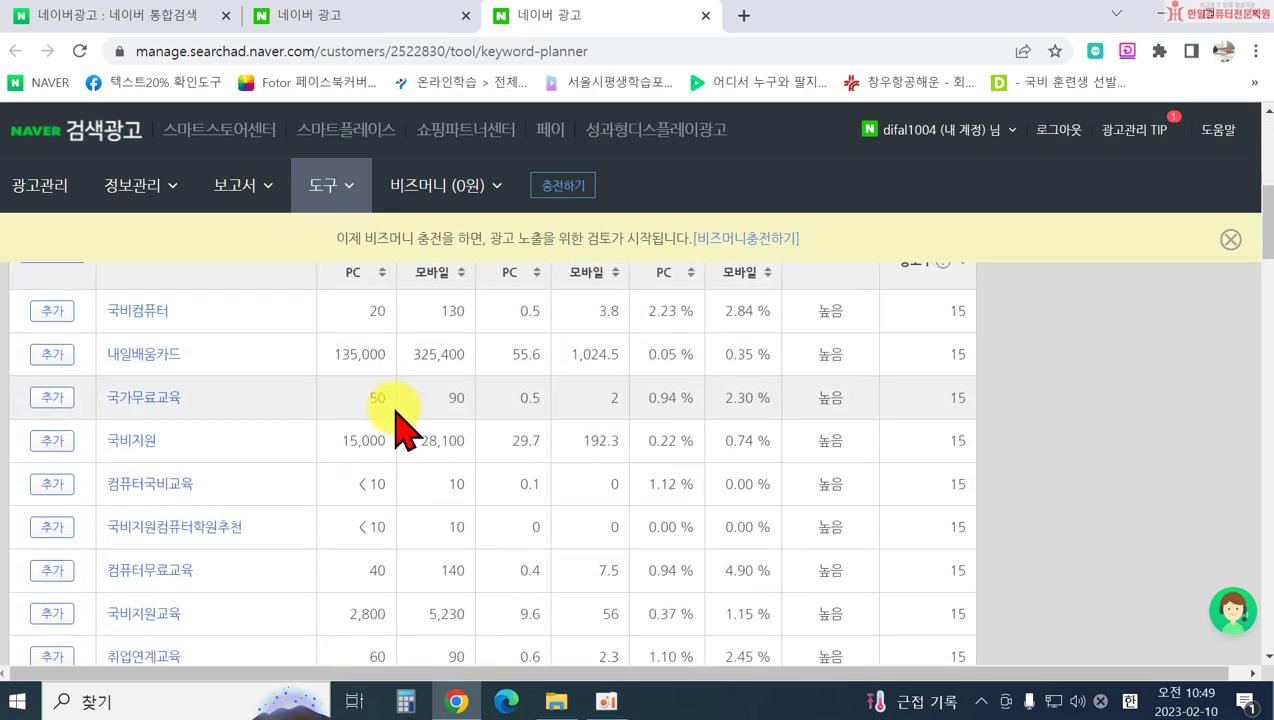
pyautogui.scroll(-2, 397, 425)
pyautogui.scroll(3, 392, 489)
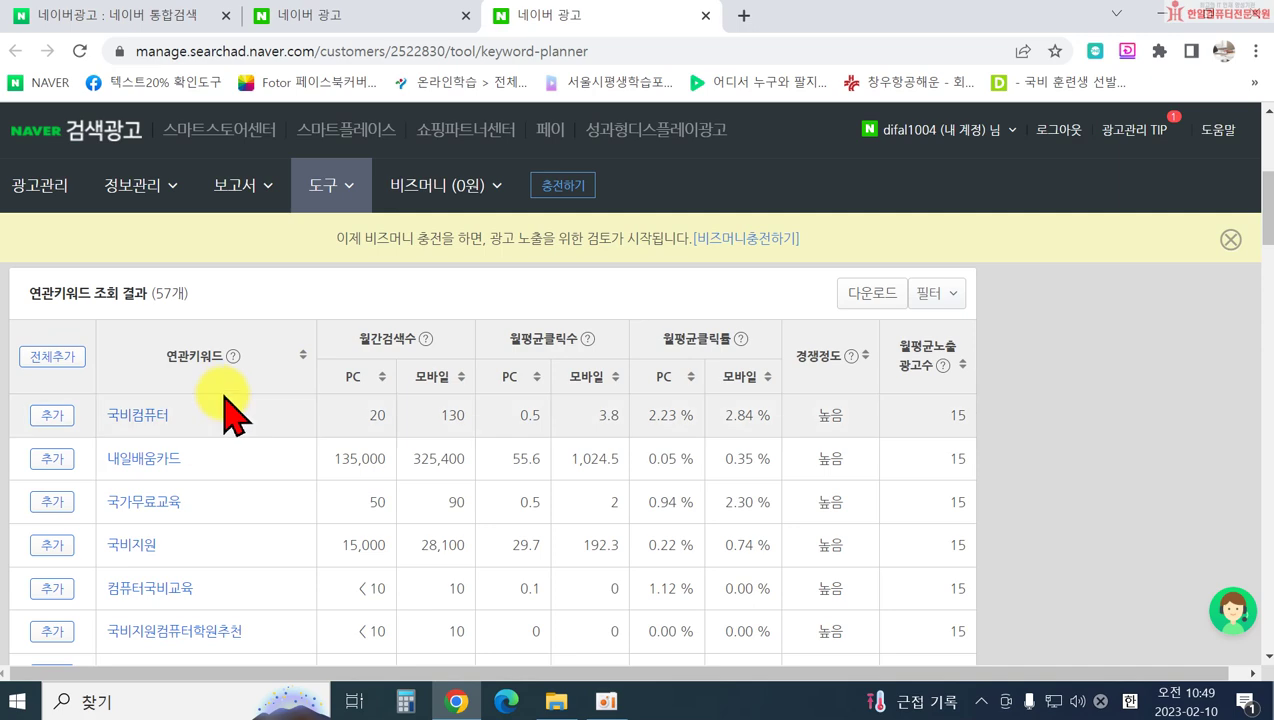
pyautogui.scroll(-3, 270, 512)
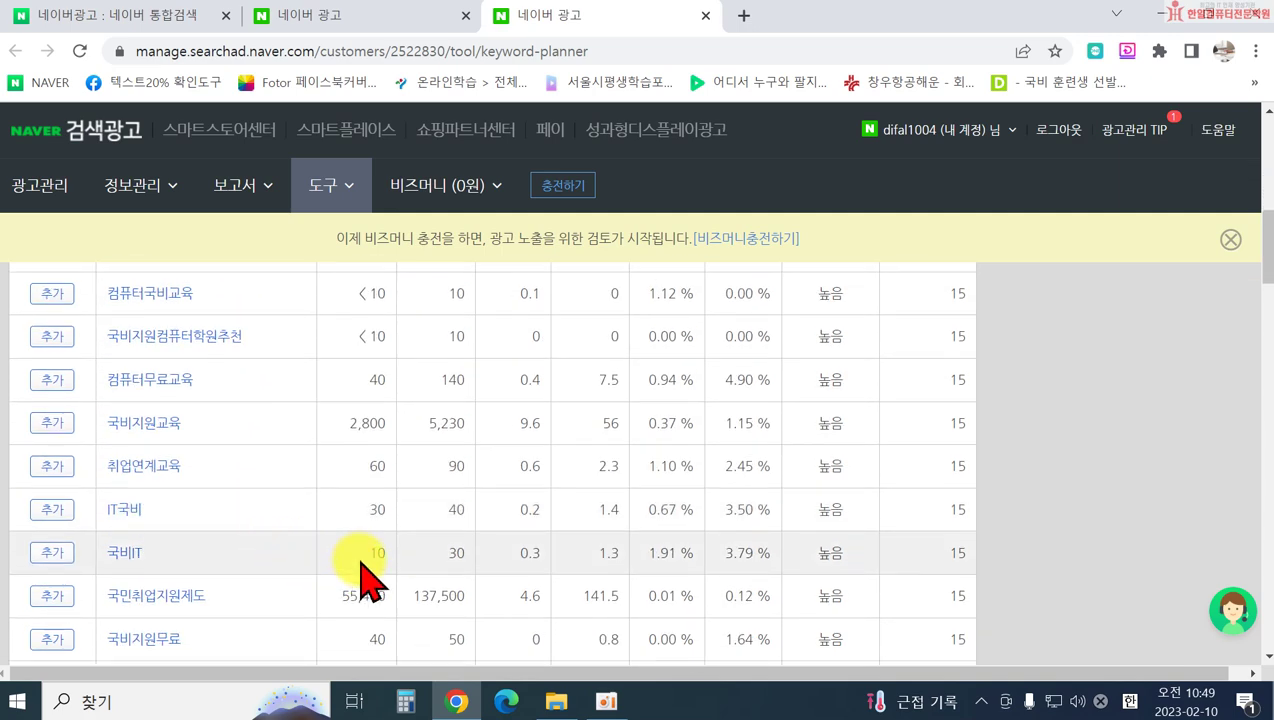
pyautogui.scroll(8, 362, 577)
# Replace the keyword with 젤네일추천 and 네일아트 on separate lines and run the related keyword lookup
pyautogui.click(128, 425)
pyautogui.moveTo(128, 425); pyautogui.dragTo(207, 425)
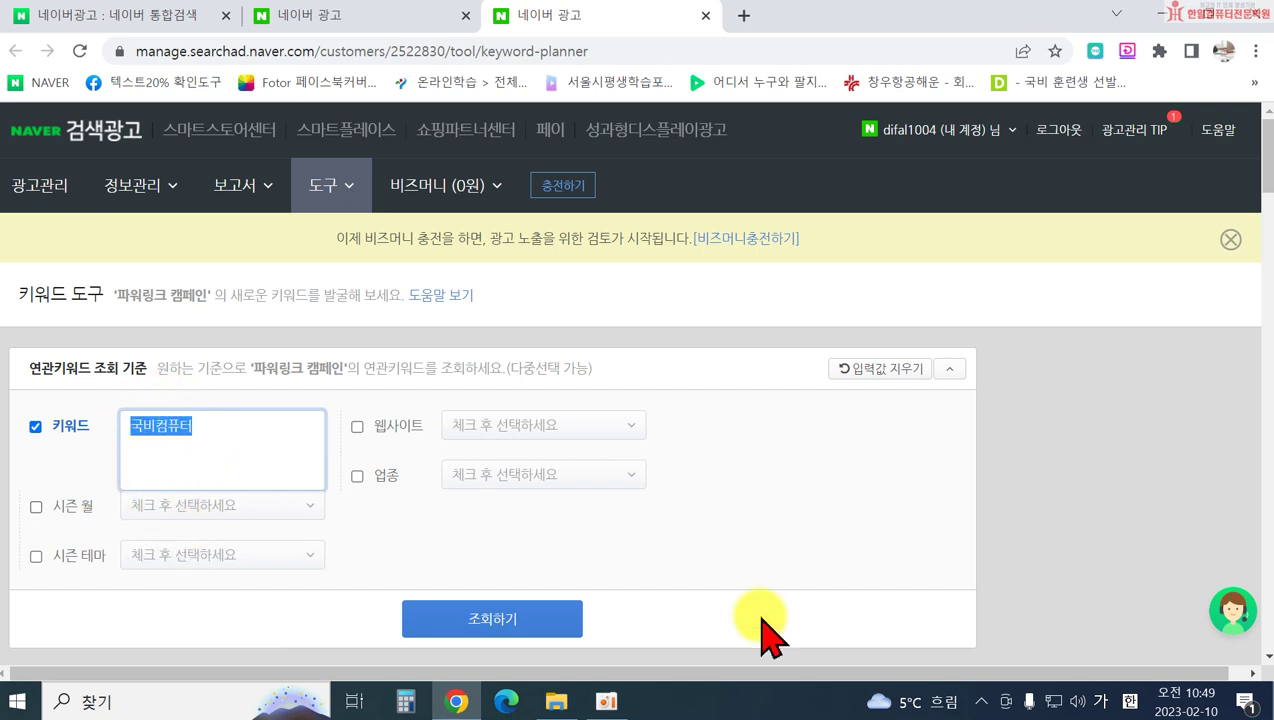
pyautogui.click(265, 431)
pyautogui.doubleClick(262, 432)
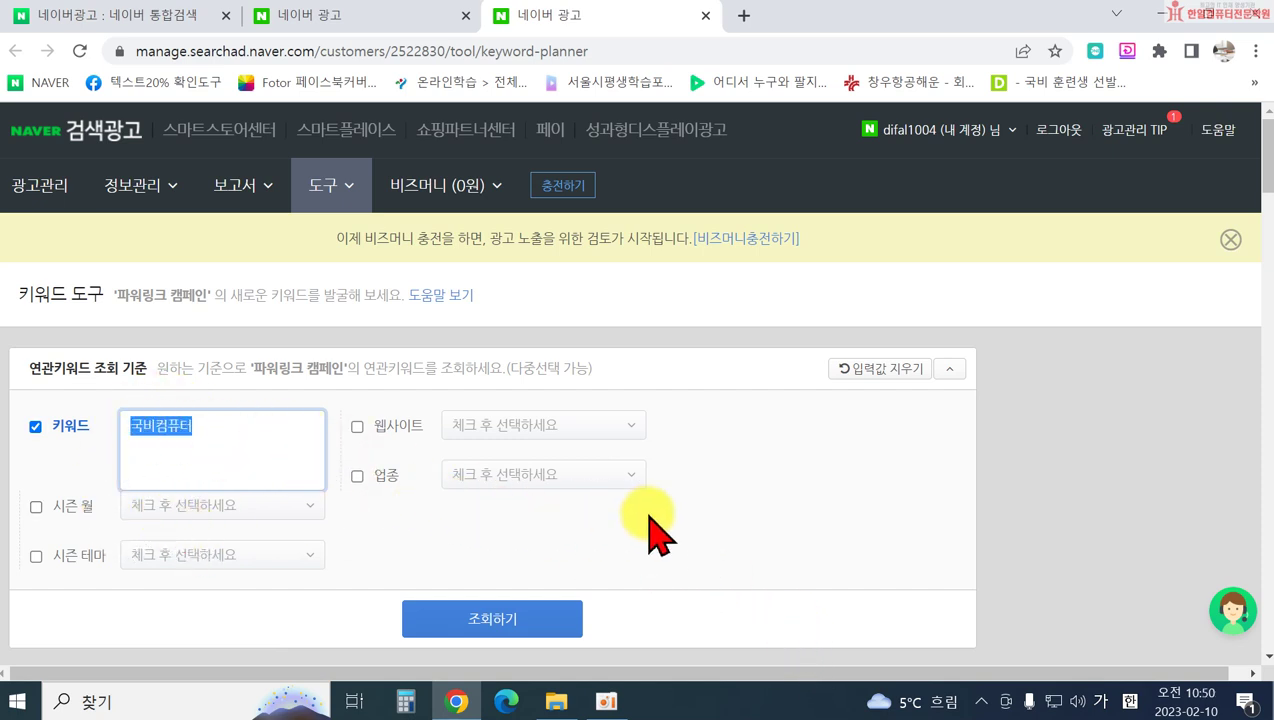
pyautogui.scroll(-3, 670, 535)
pyautogui.scroll(3, 620, 518)
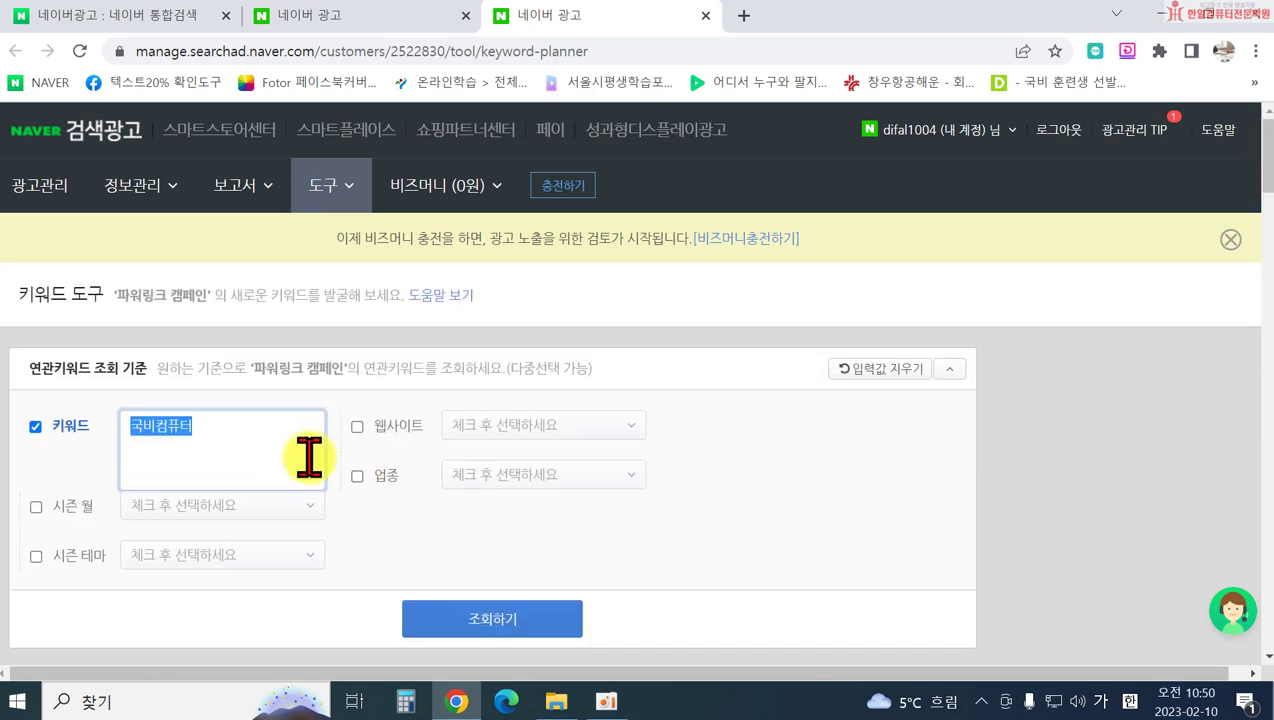
pyautogui.press('BackSpace')
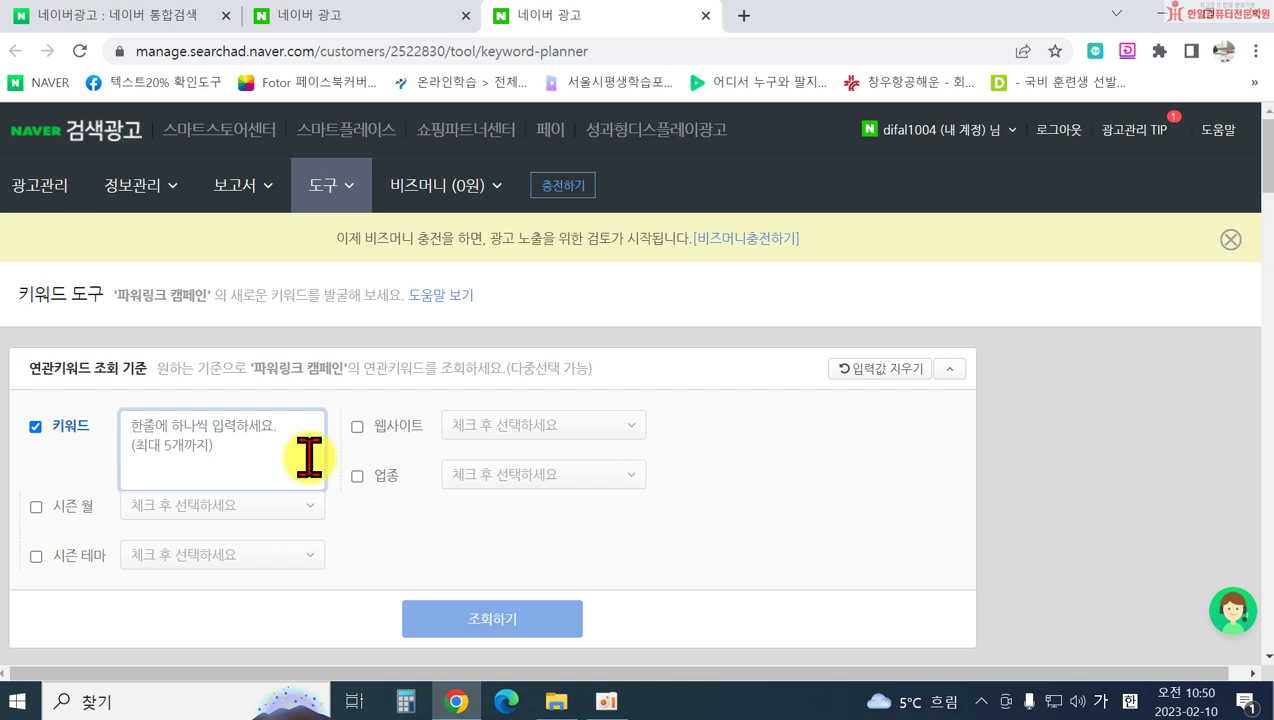
pyautogui.write('ㅈ')
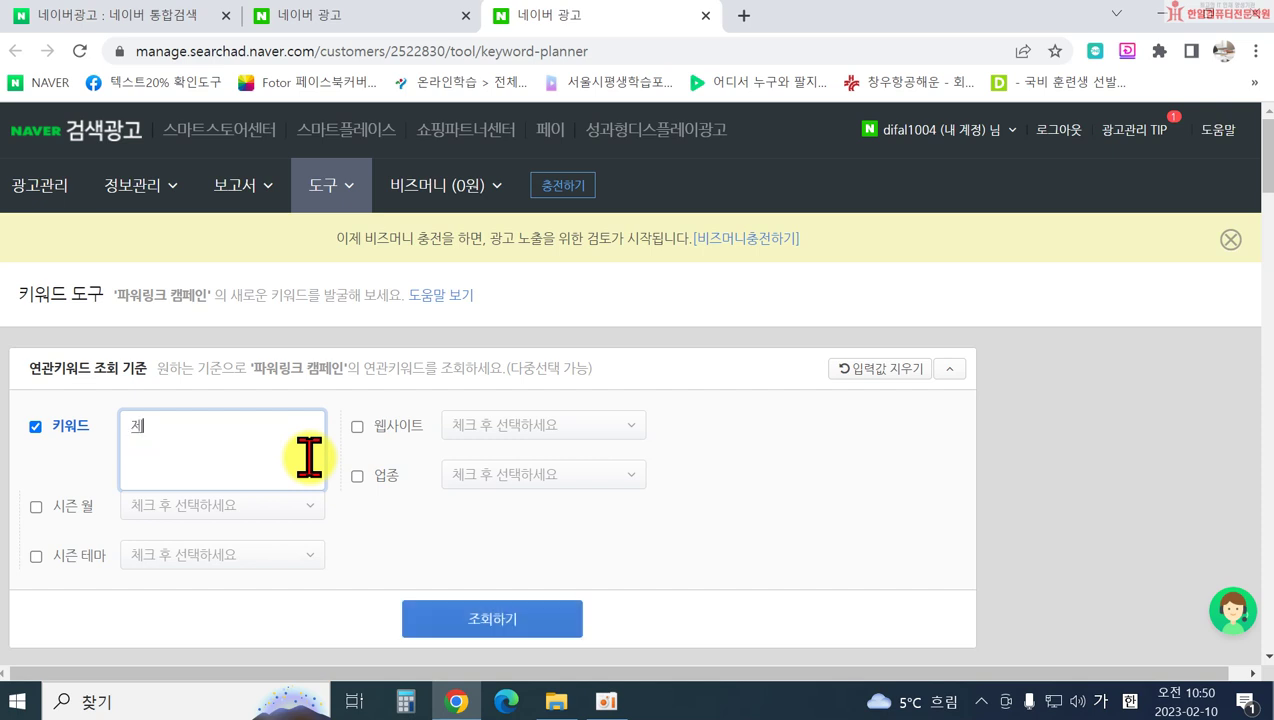
pyautogui.write('네일추천네일아트')
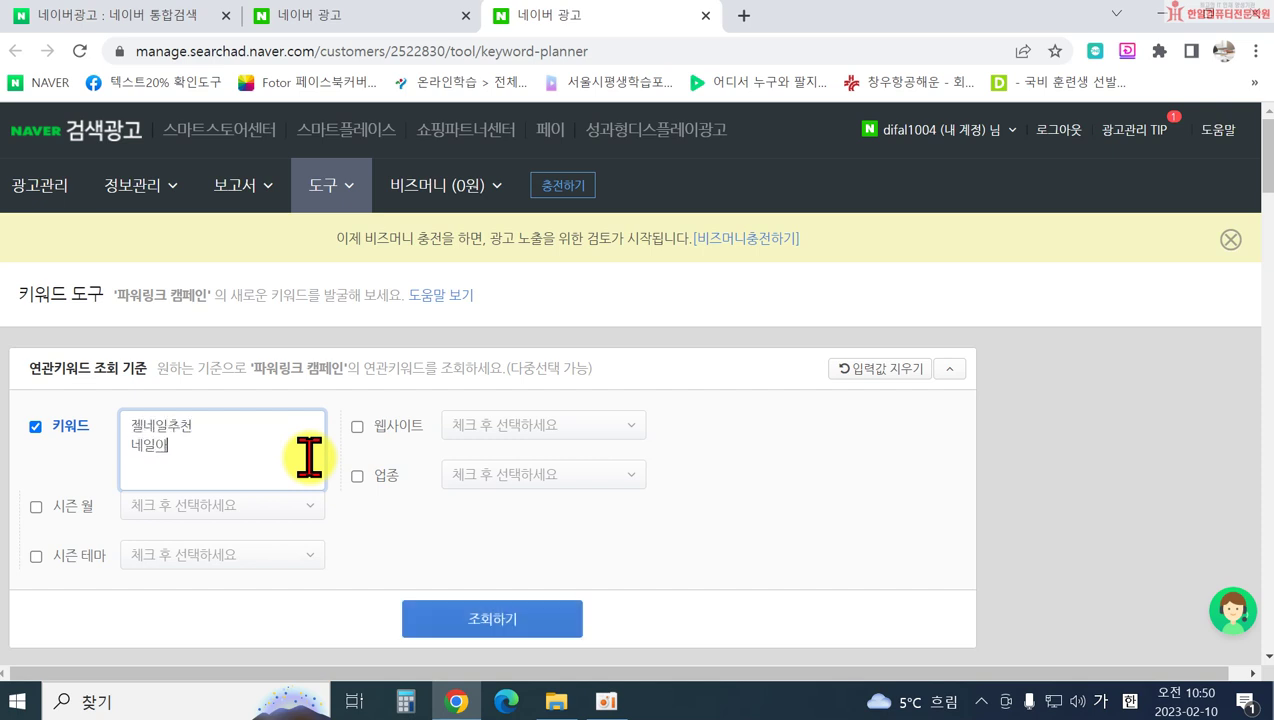
pyautogui.press('Return')
pyautogui.click(537, 620)
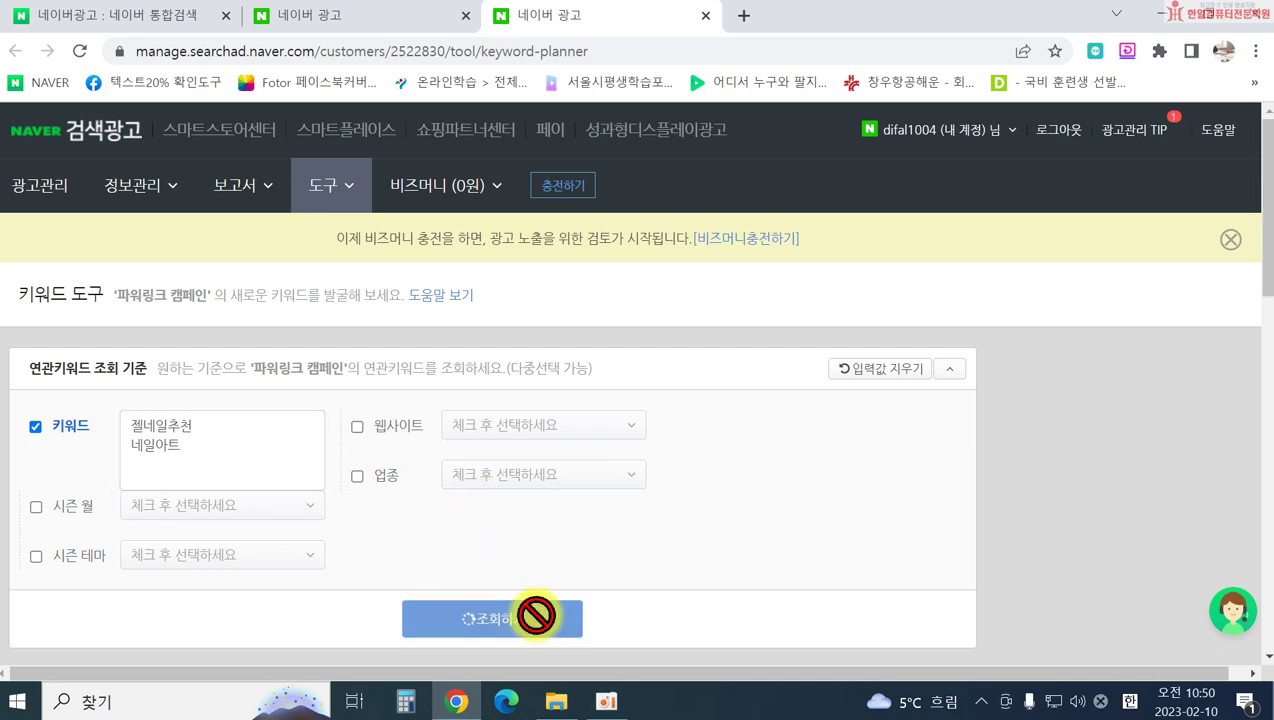
# Examine the monthly search count, average click count and click rate columns in the nail keyword results
pyautogui.scroll(-4, 537, 620)
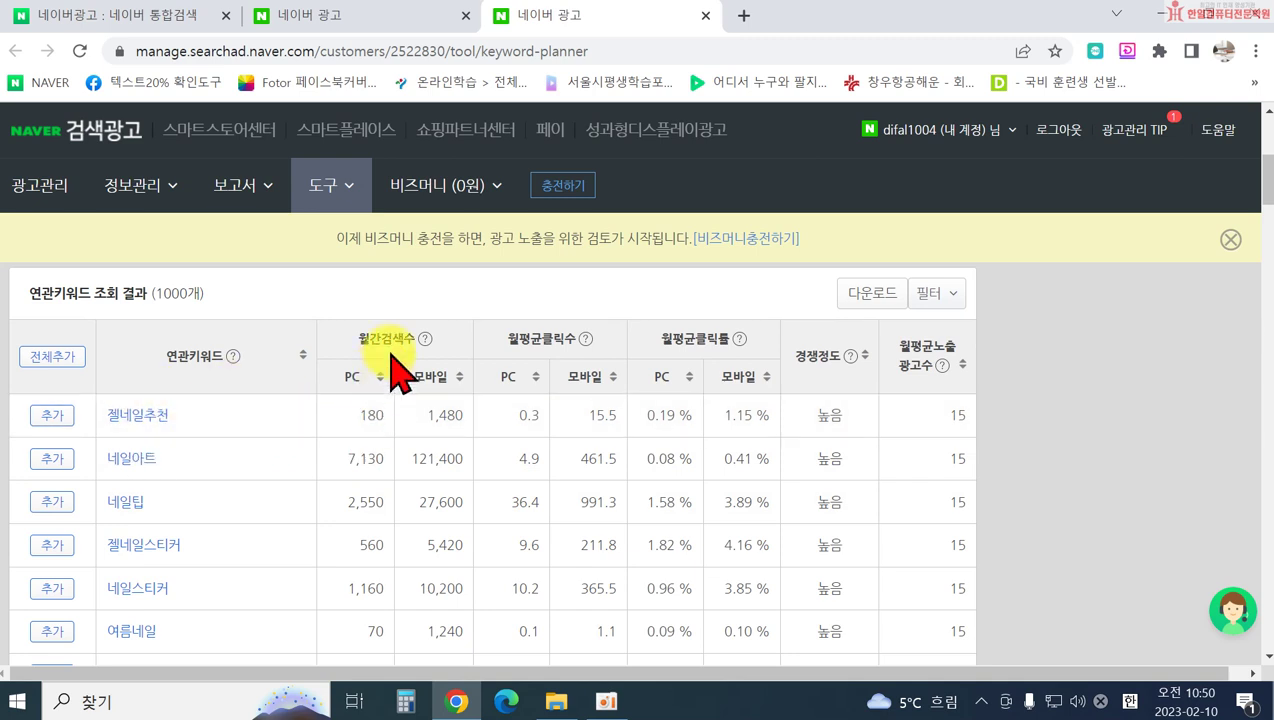
pyautogui.moveTo(425, 339)
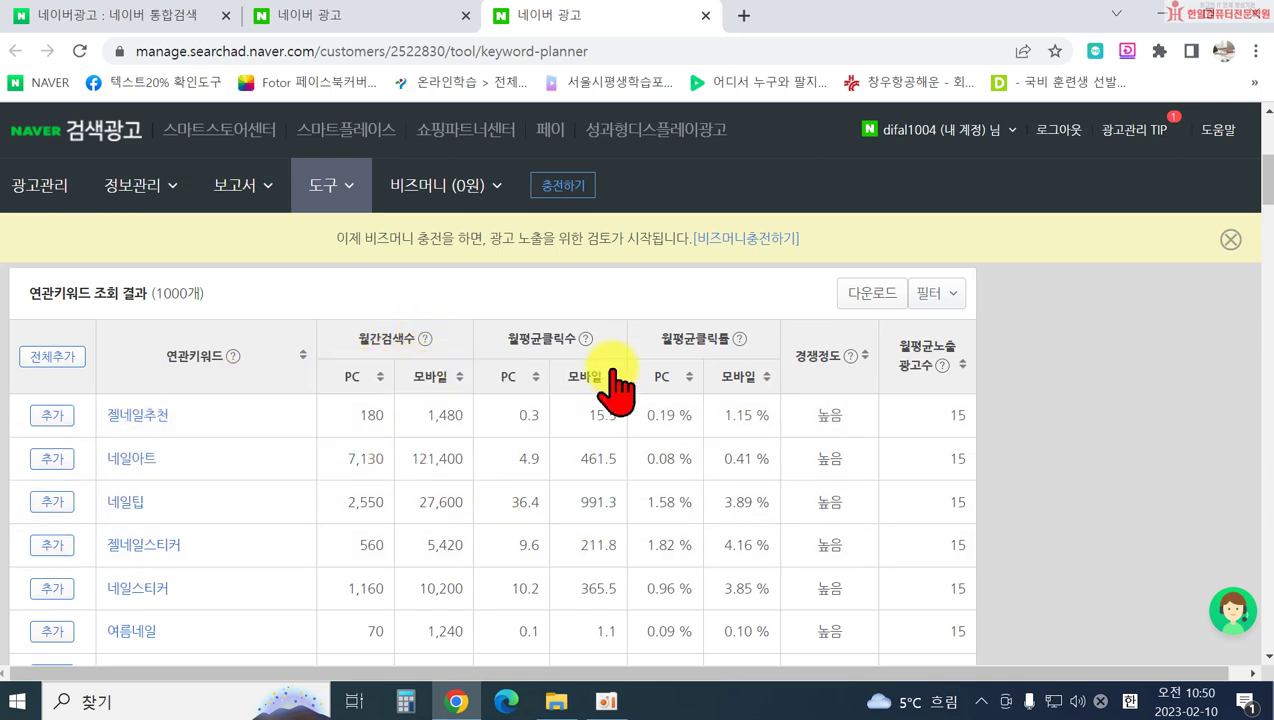
pyautogui.moveTo(588, 338)
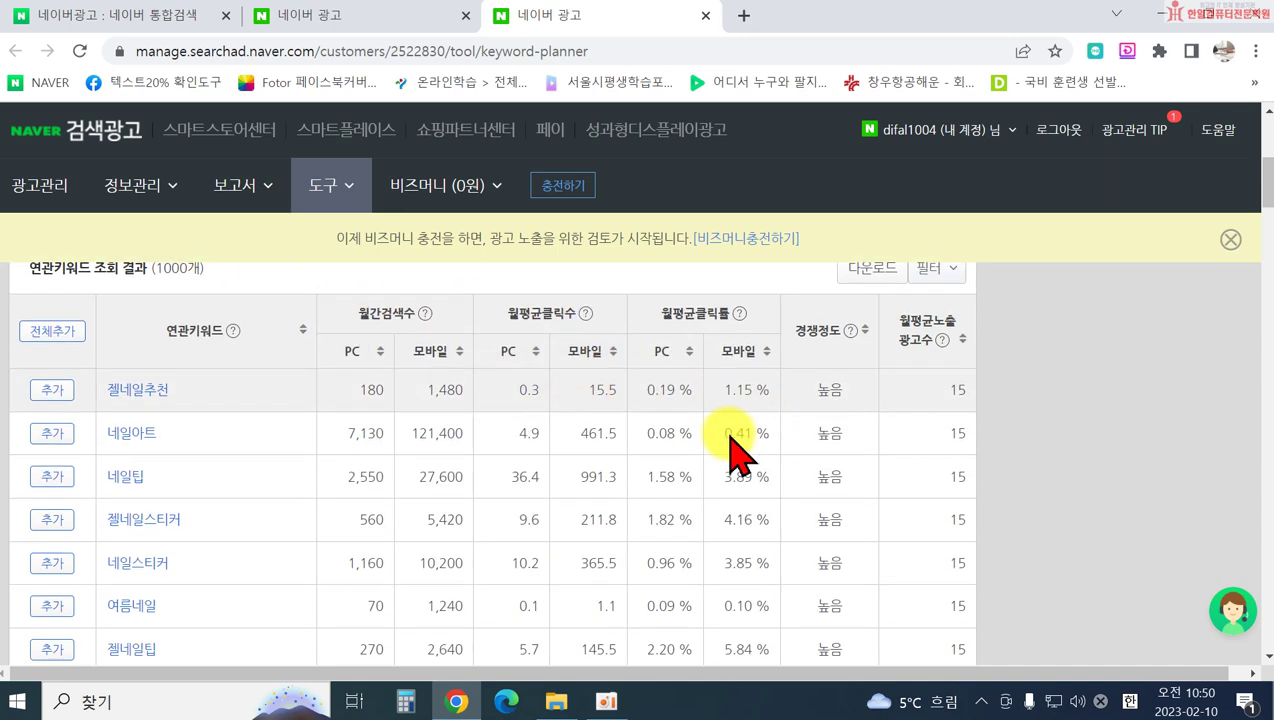
pyautogui.scroll(-1, 748, 455)
pyautogui.scroll(5, 227, 378)
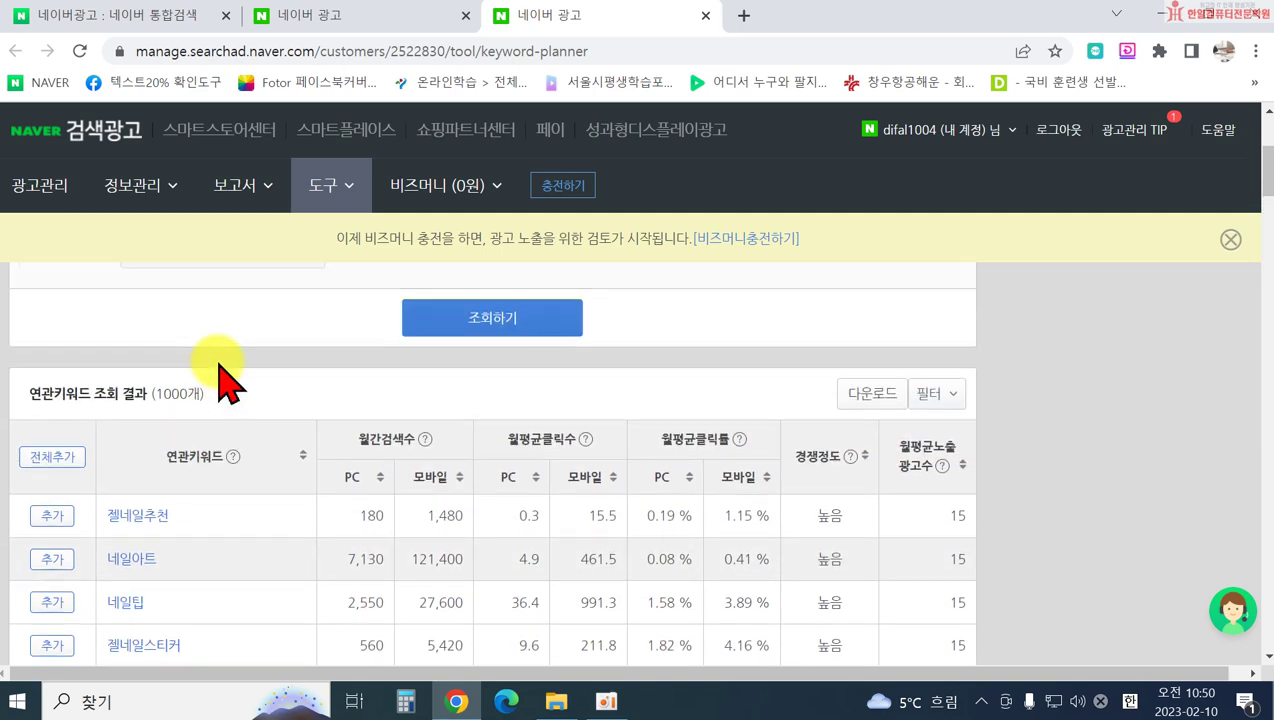
pyautogui.scroll(-3, 219, 461)
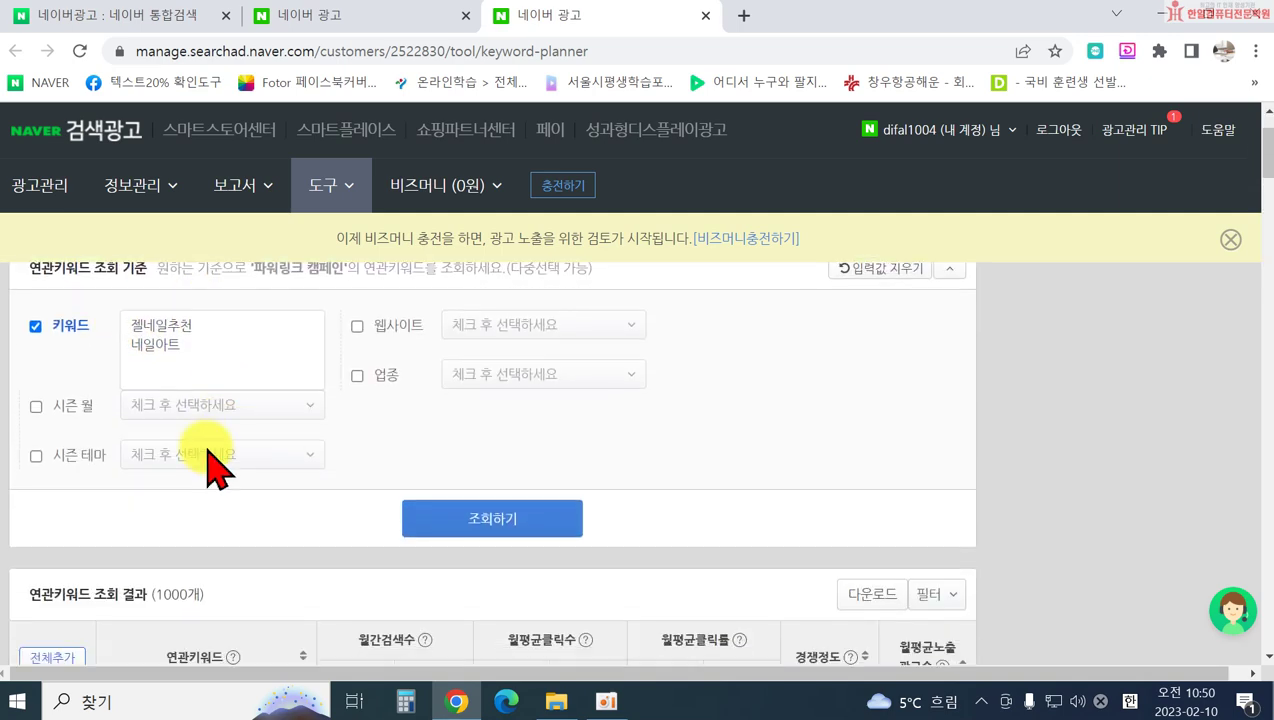
pyautogui.scroll(-1, 290, 378)
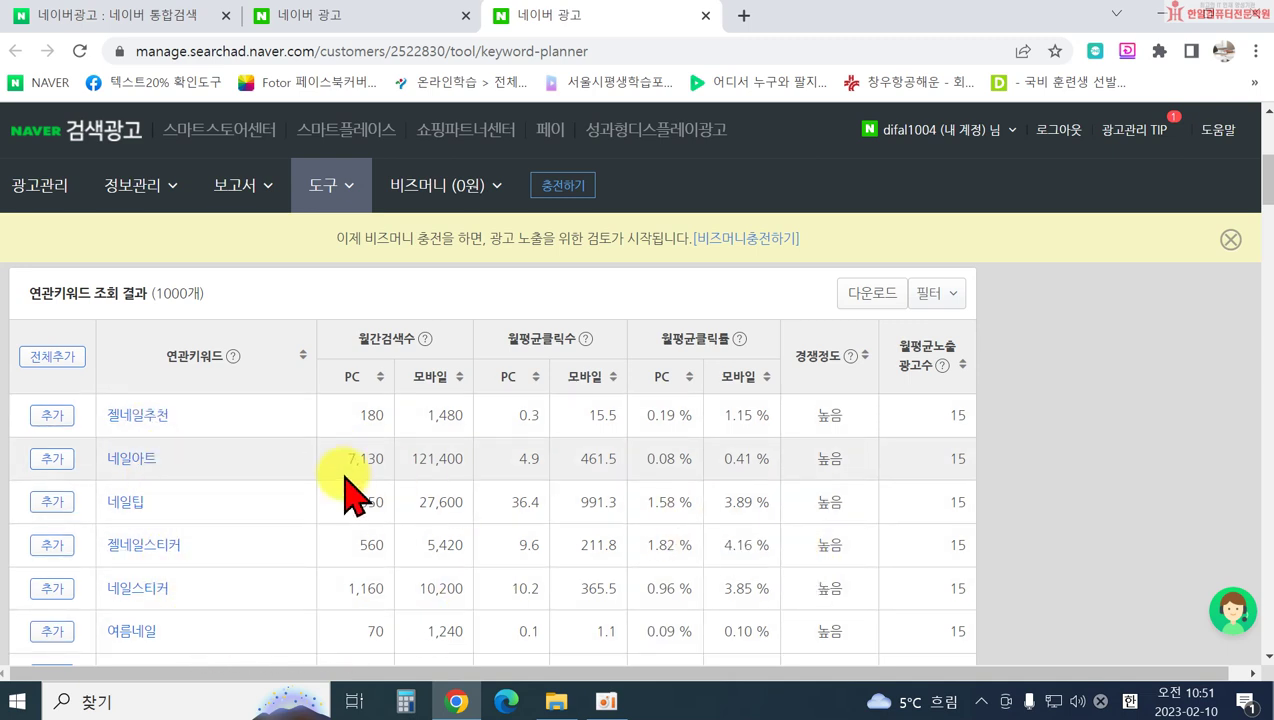
# View the detailed statistics for 젤네일추천, covering the monthly search trend and the gender and age breakdowns, and close them
pyautogui.click(140, 416)
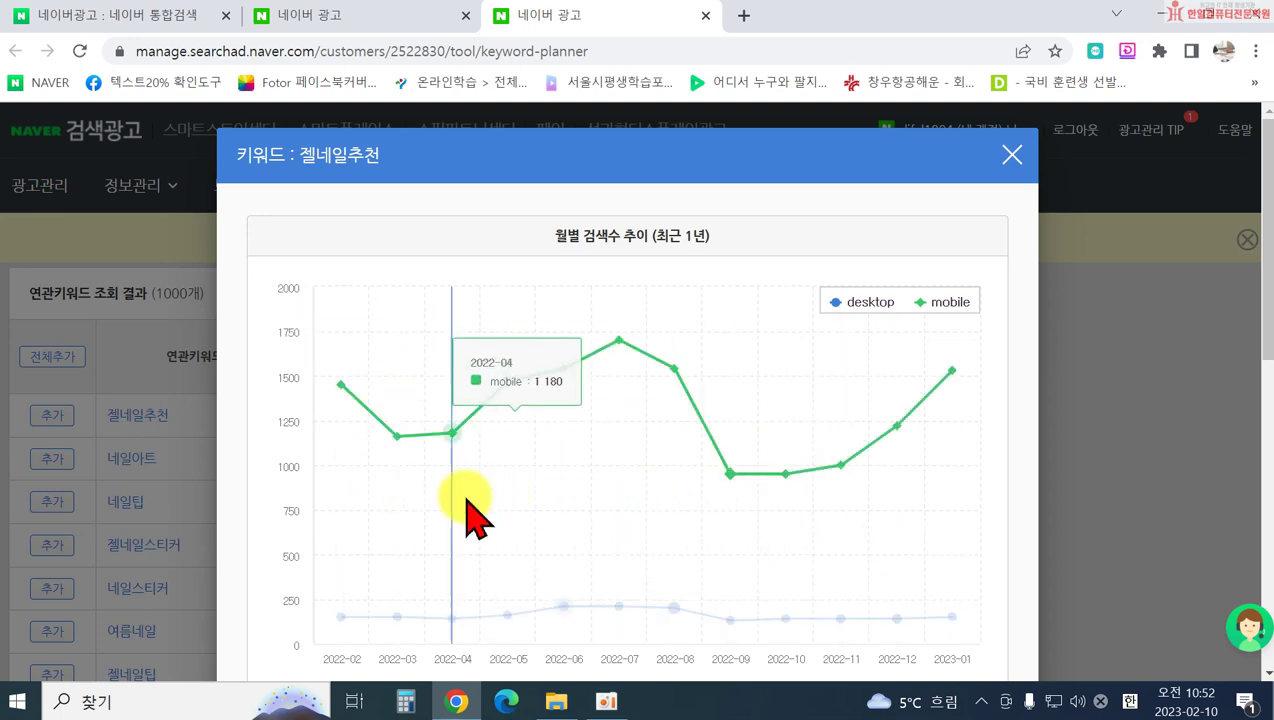
pyautogui.click(1013, 155)
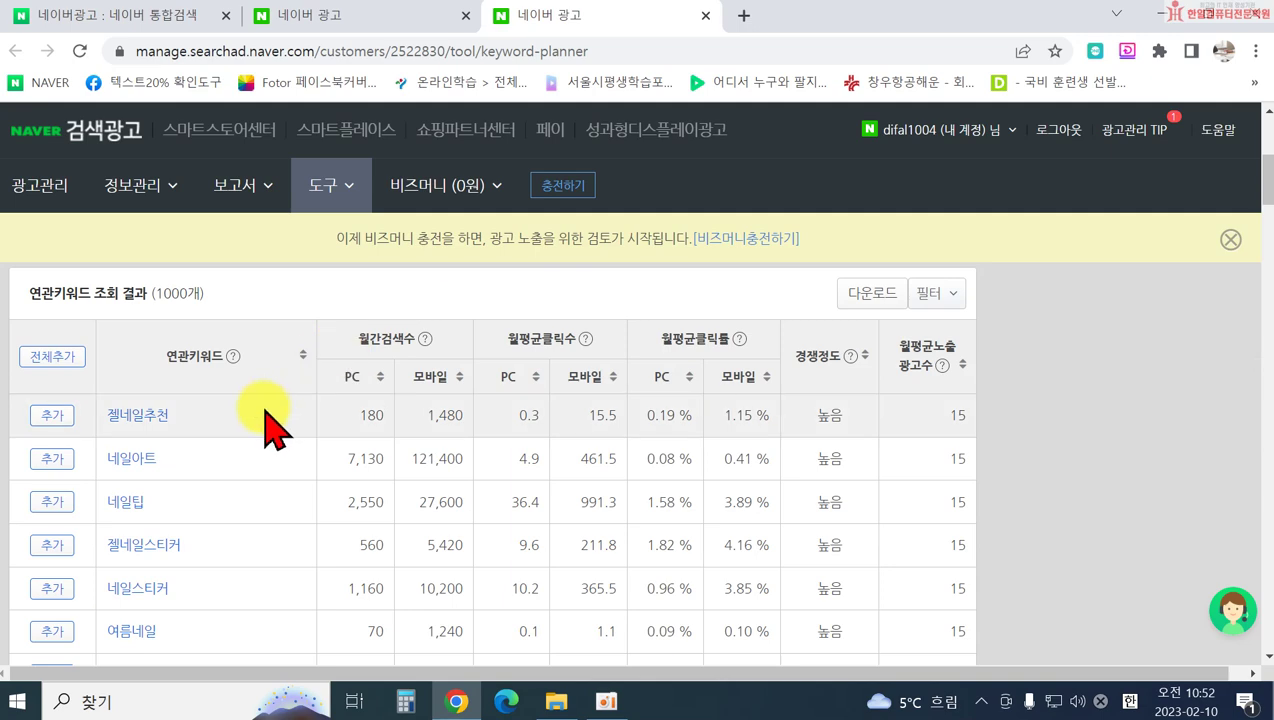
pyautogui.click(155, 418)
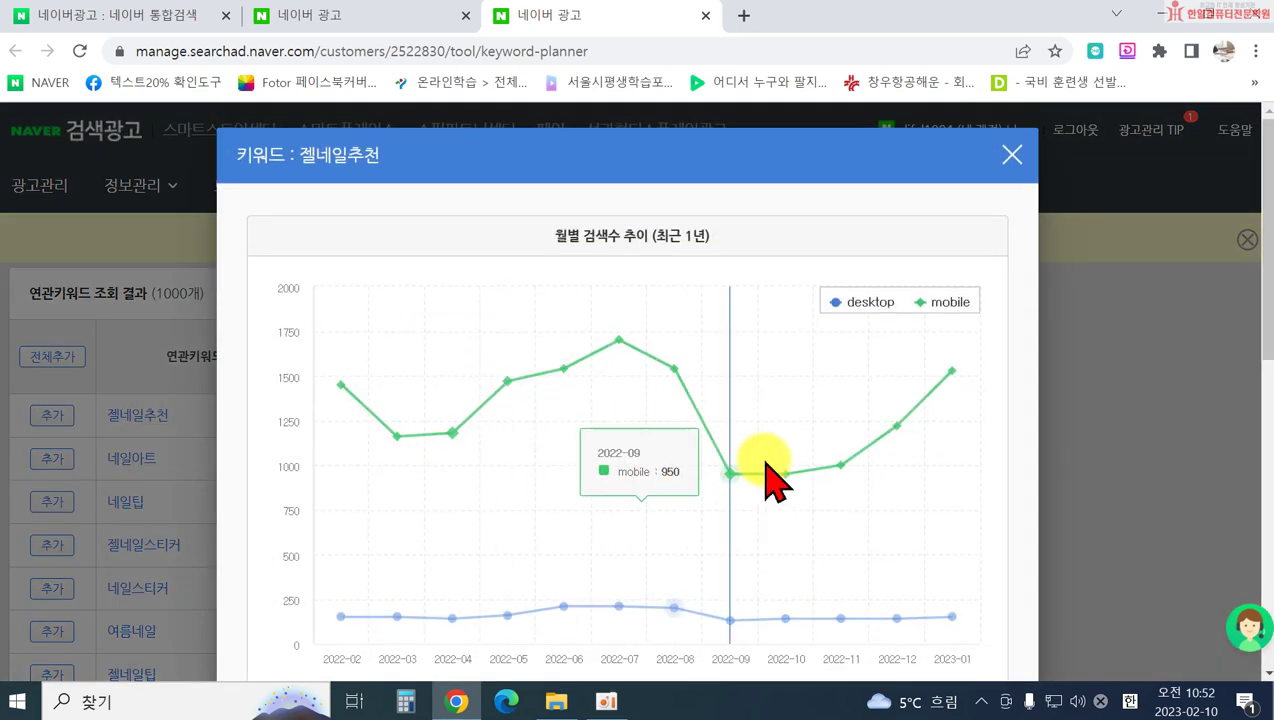
pyautogui.scroll(-4, 950, 485)
pyautogui.scroll(-2, 950, 487)
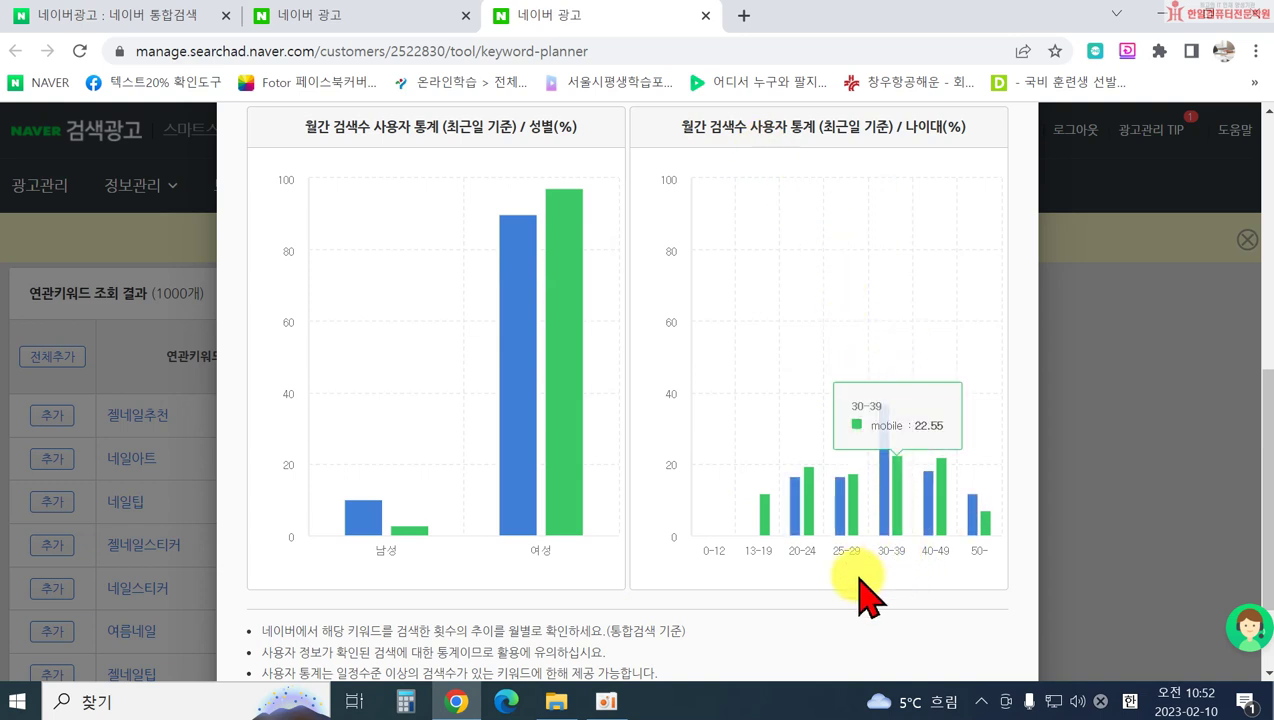
pyautogui.scroll(1, 870, 560)
pyautogui.scroll(-2, 882, 555)
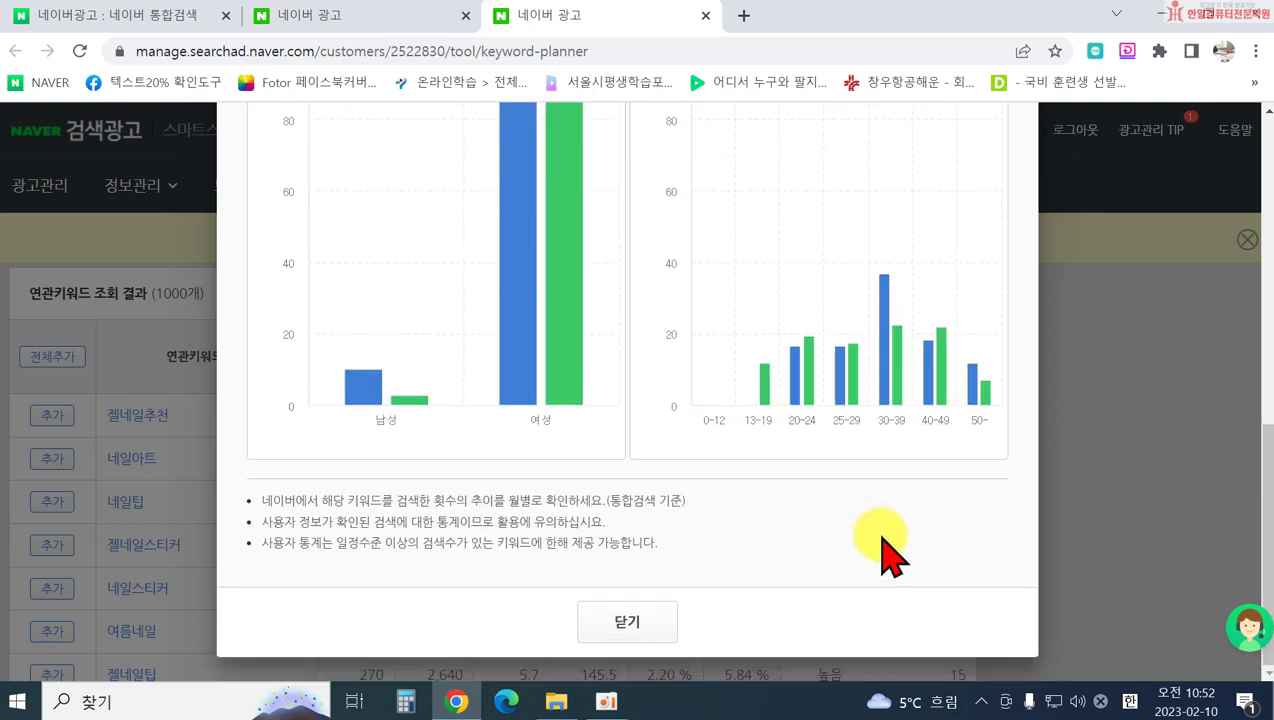
pyautogui.click(664, 624)
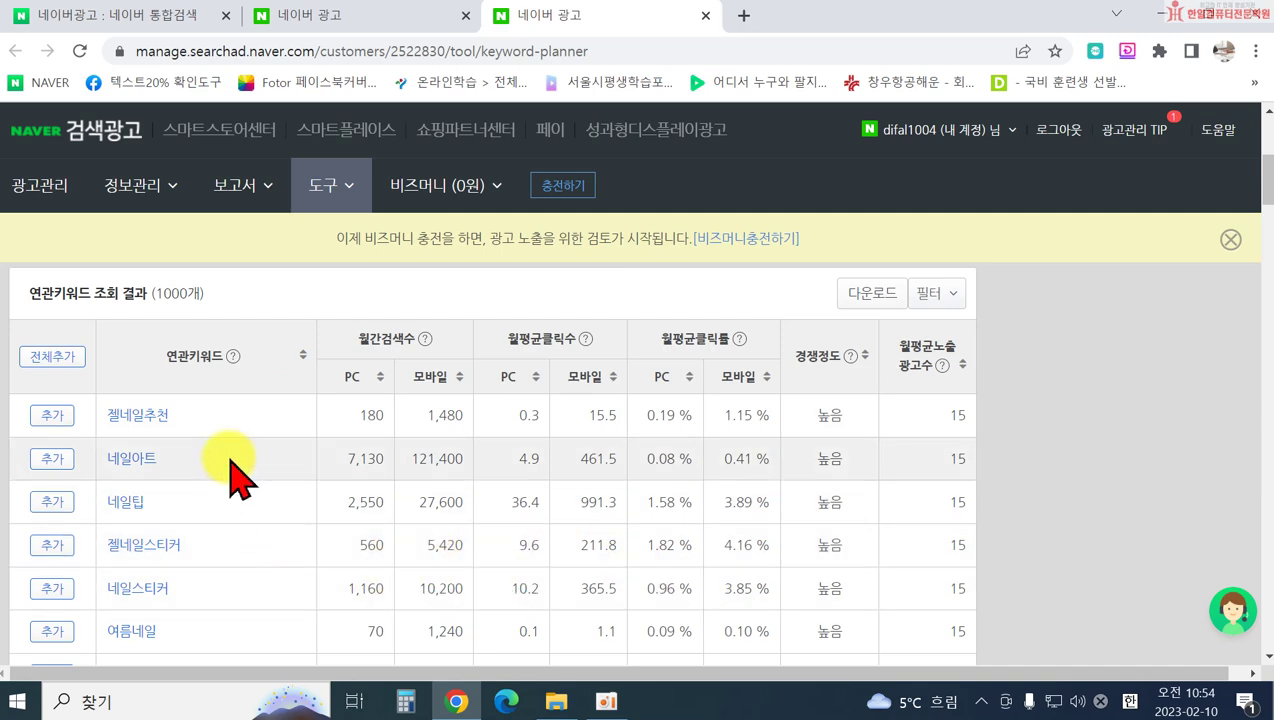
# Look through the related nail keywords further down the results for usable alternatives and compare their search figures
pyautogui.scroll(-1, 222, 603)
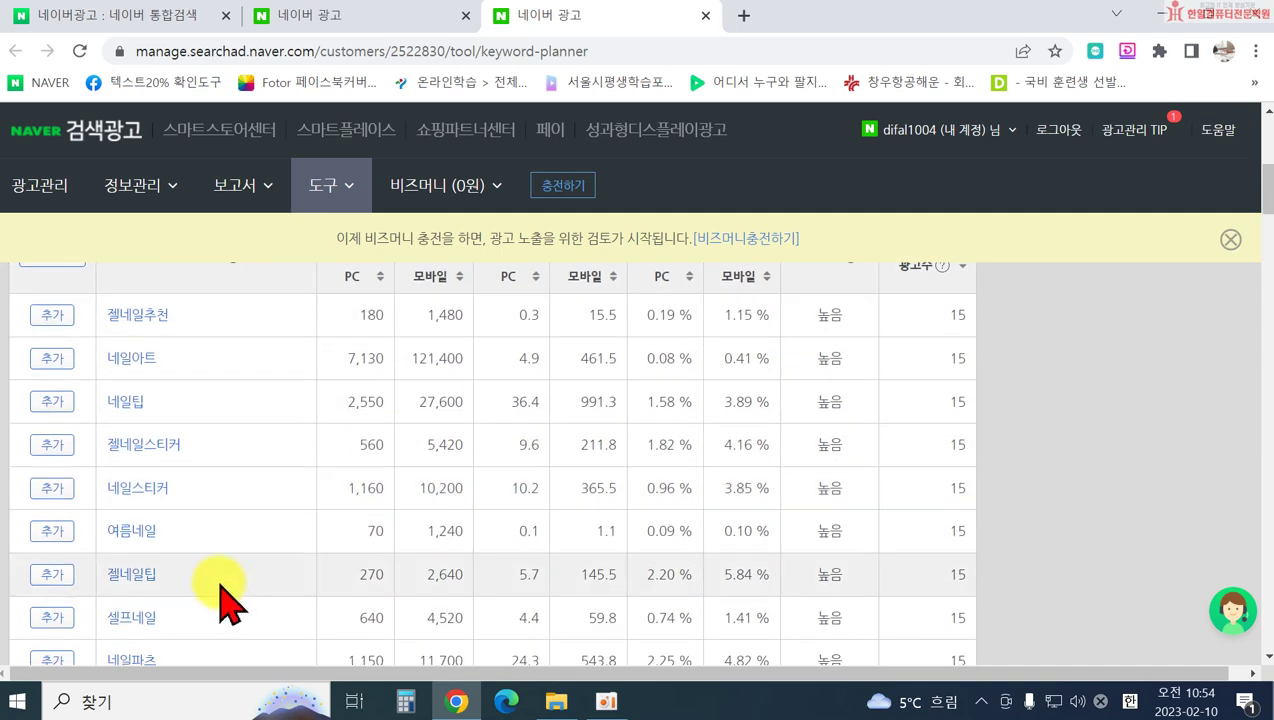
pyautogui.scroll(1, 222, 530)
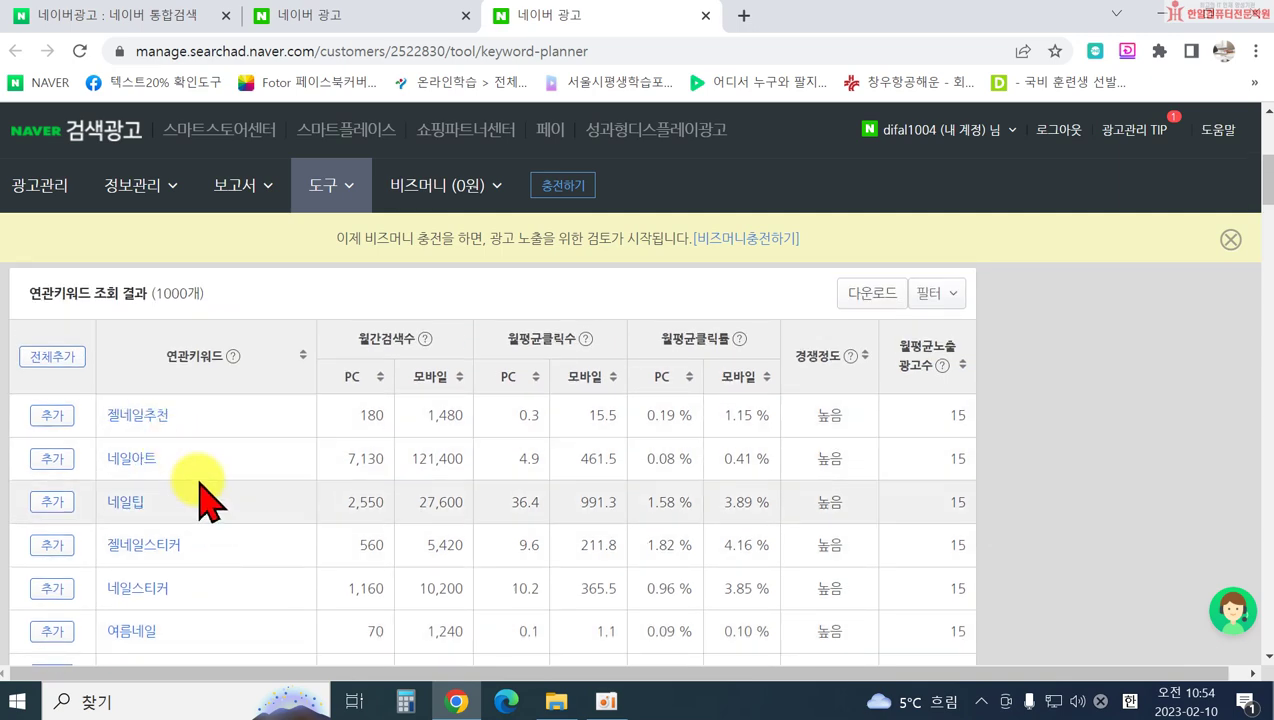
pyautogui.scroll(-1, 233, 563)
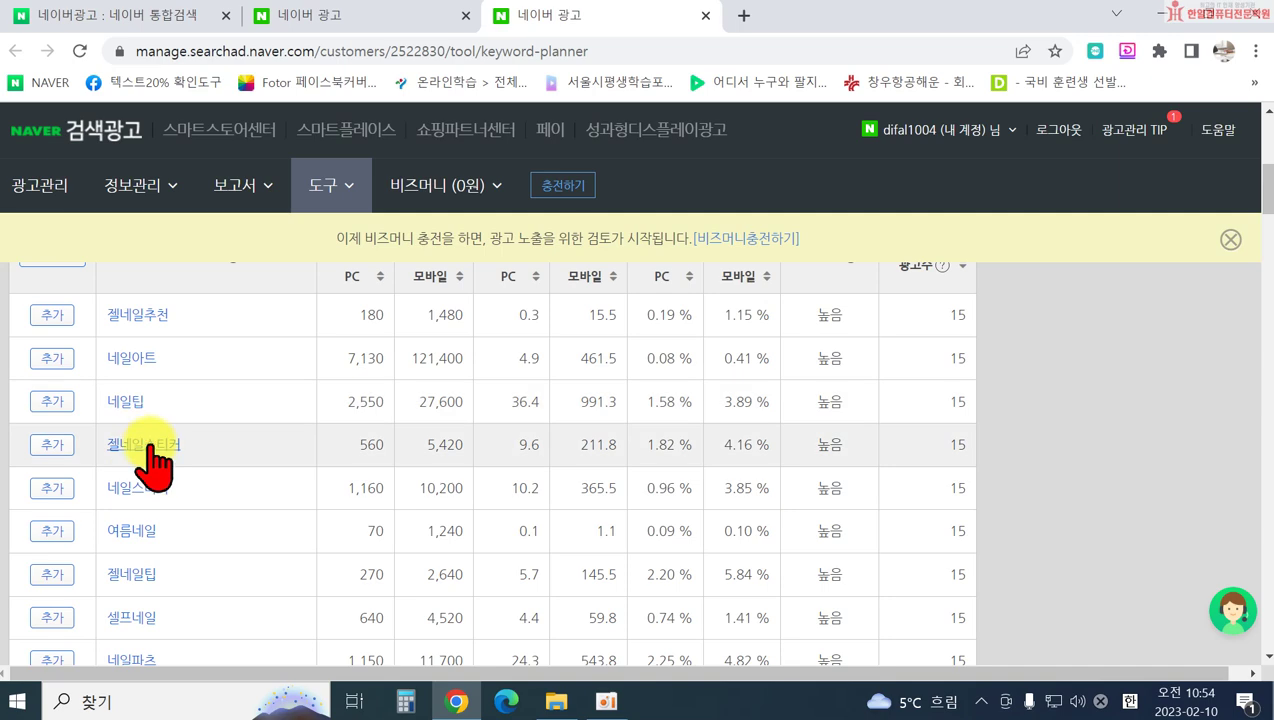
pyautogui.scroll(-1, 185, 490)
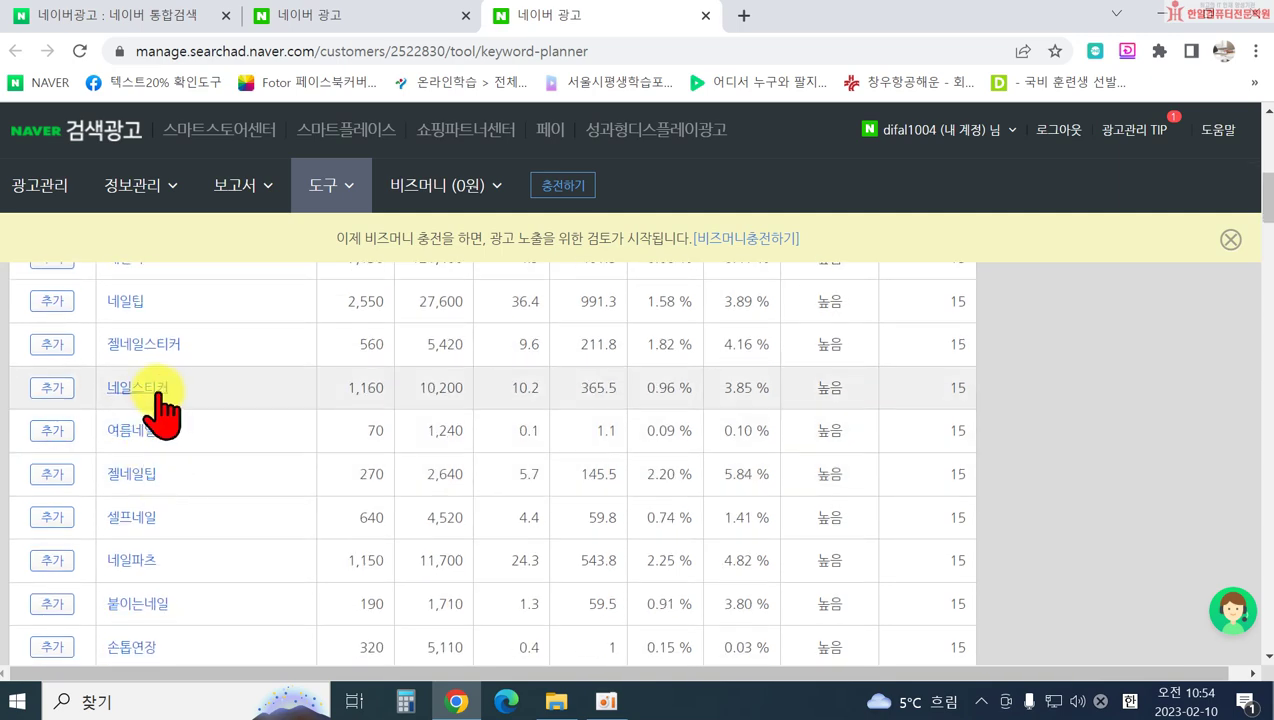
pyautogui.scroll(-1, 176, 490)
pyautogui.scroll(-1, 170, 515)
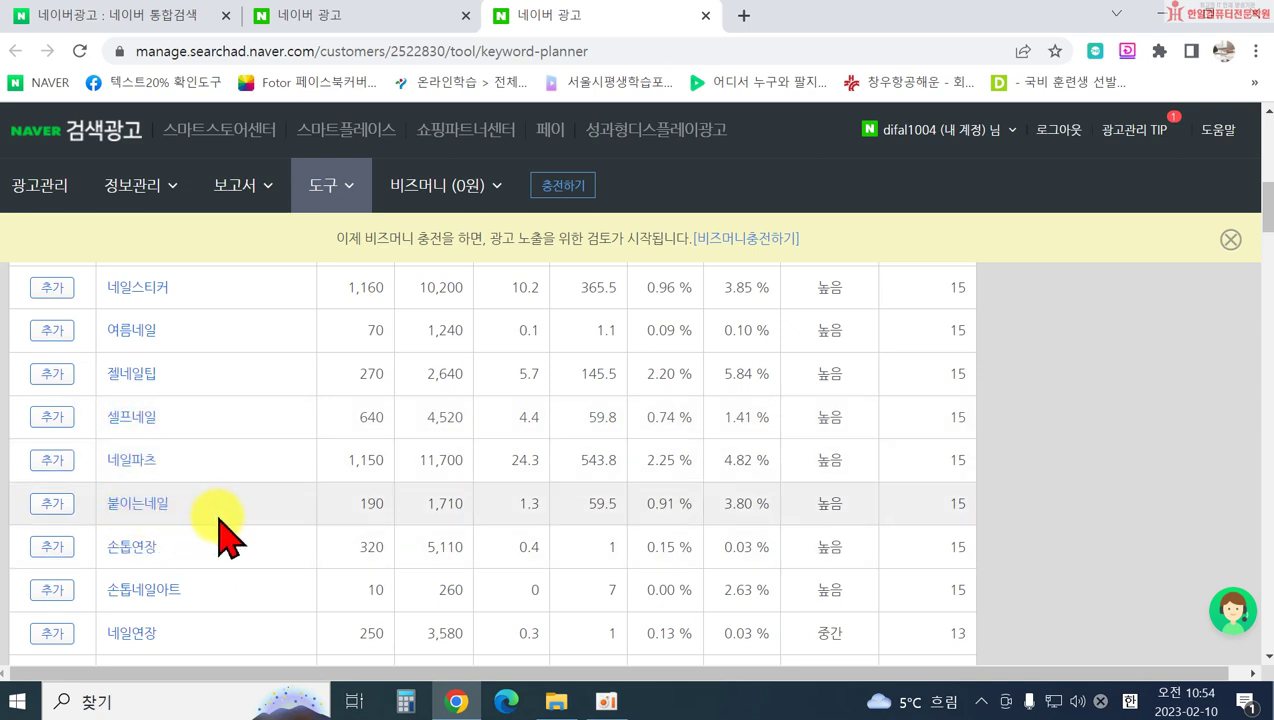
pyautogui.scroll(-1, 199, 541)
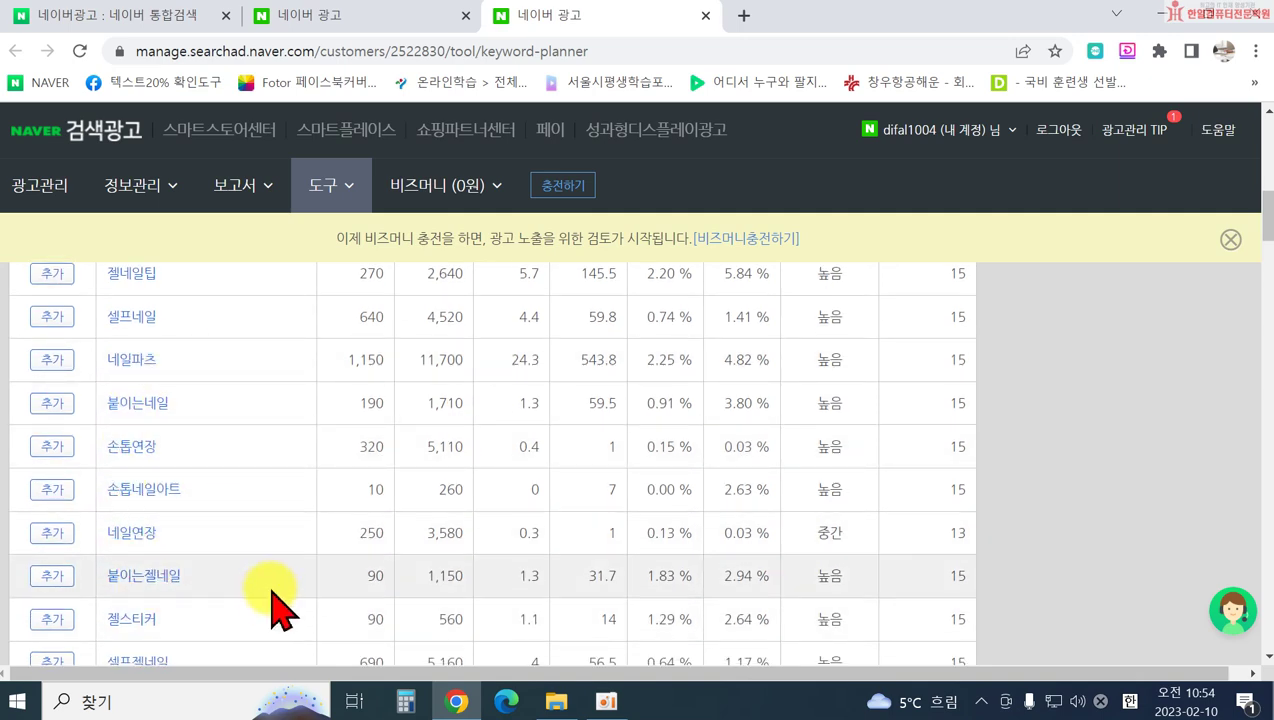
# Check more of the related nail keywords, then view the monthly search trend for 젤네일추천 and close its details
pyautogui.scroll(-1, 218, 590)
pyautogui.scroll(-2, 200, 583)
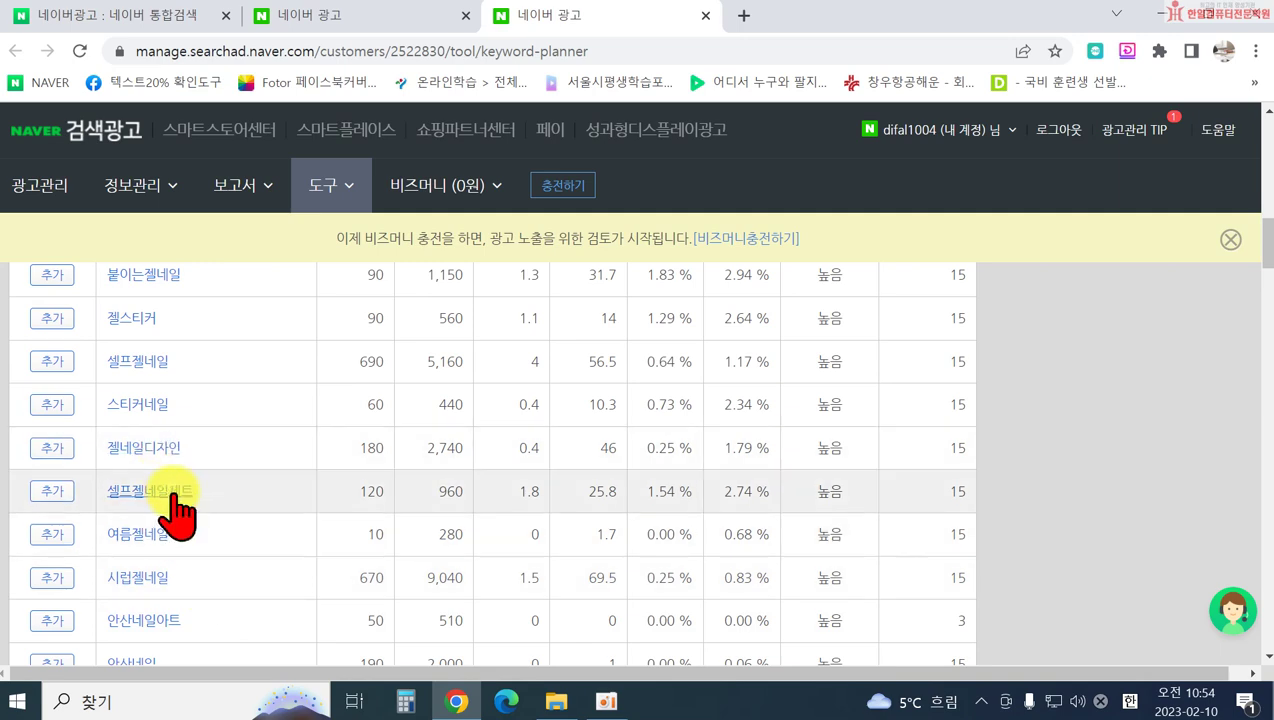
pyautogui.scroll(4, 158, 490)
pyautogui.scroll(2, 440, 490)
pyautogui.scroll(-3, 690, 460)
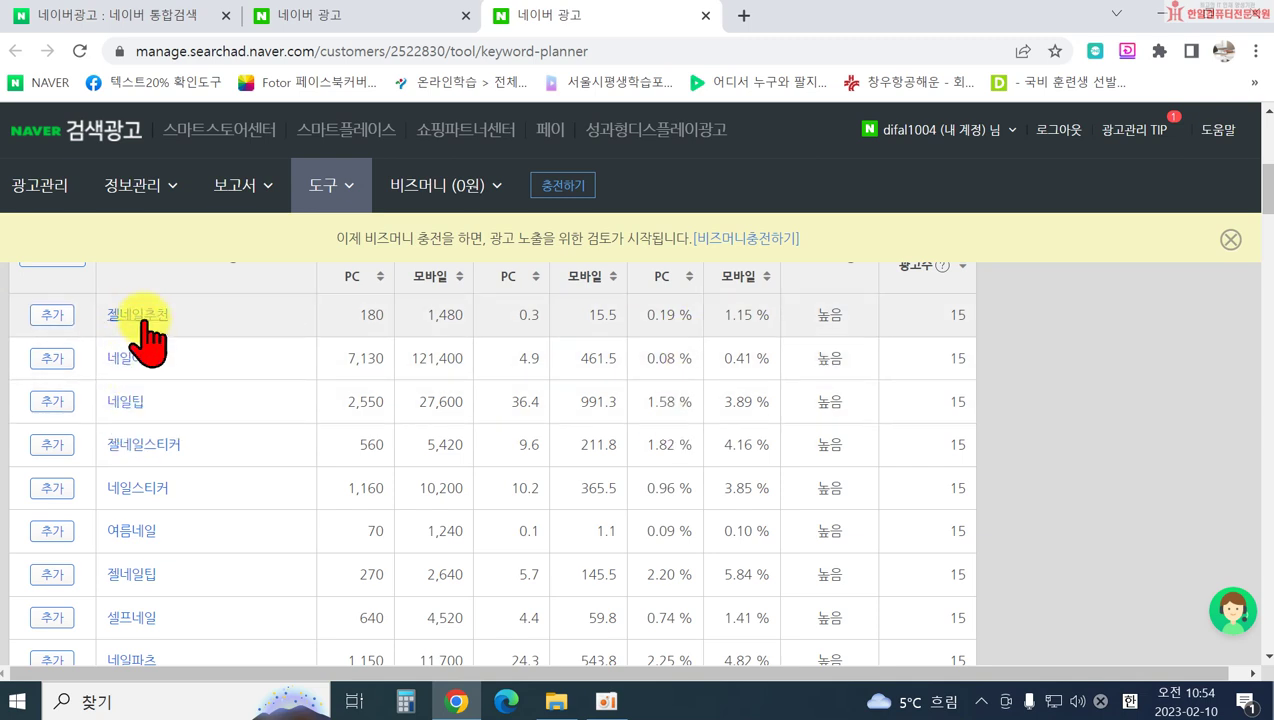
pyautogui.click(146, 318)
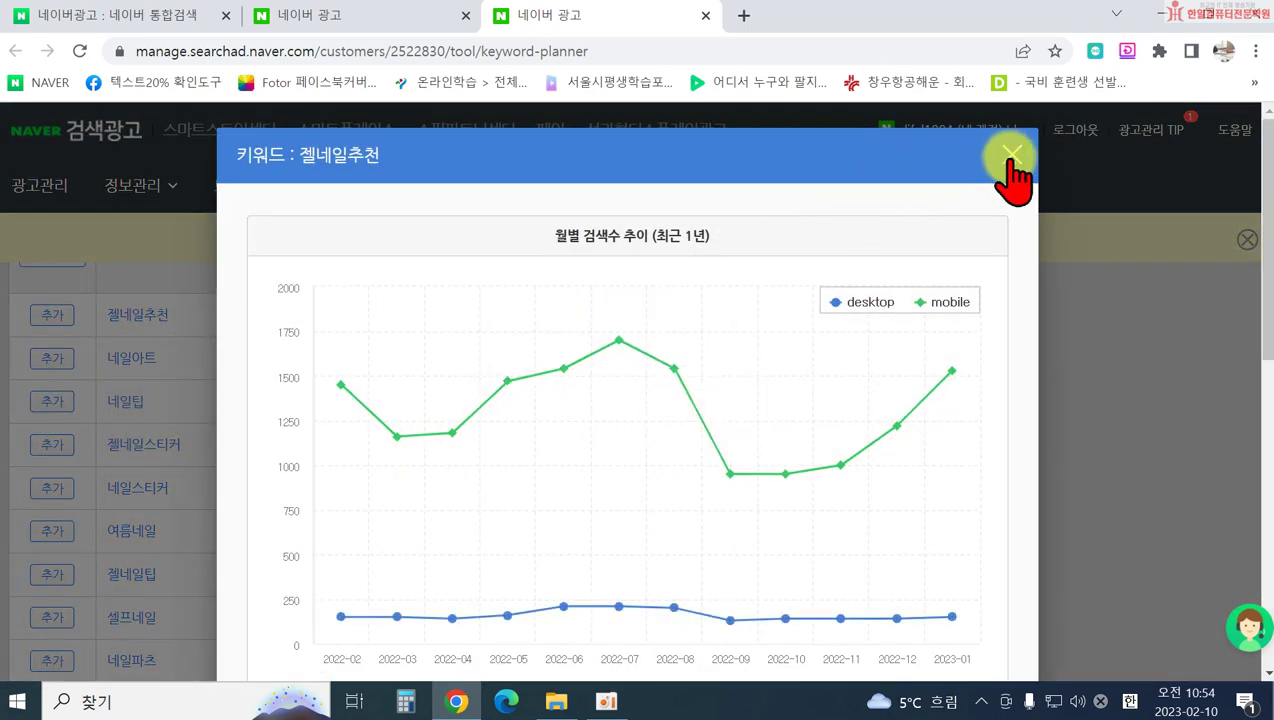
pyautogui.click(1012, 155)
pyautogui.scroll(3, 915, 572)
pyautogui.scroll(-3, 600, 440)
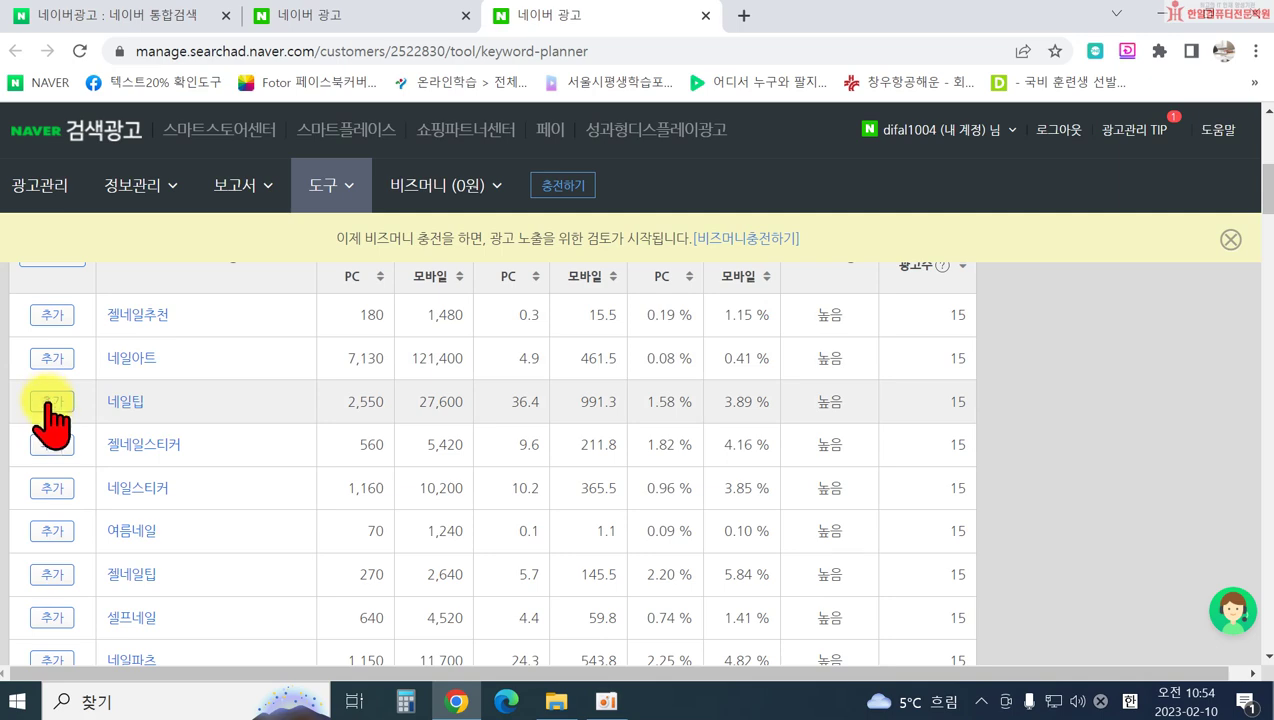
# Add 네일팁, 젤네일스티커, 네일스티커, 젤네일팁, 셀프네일 and 손톱네일아트 to the selected keywords
pyautogui.click(62, 401)
pyautogui.click(52, 446)
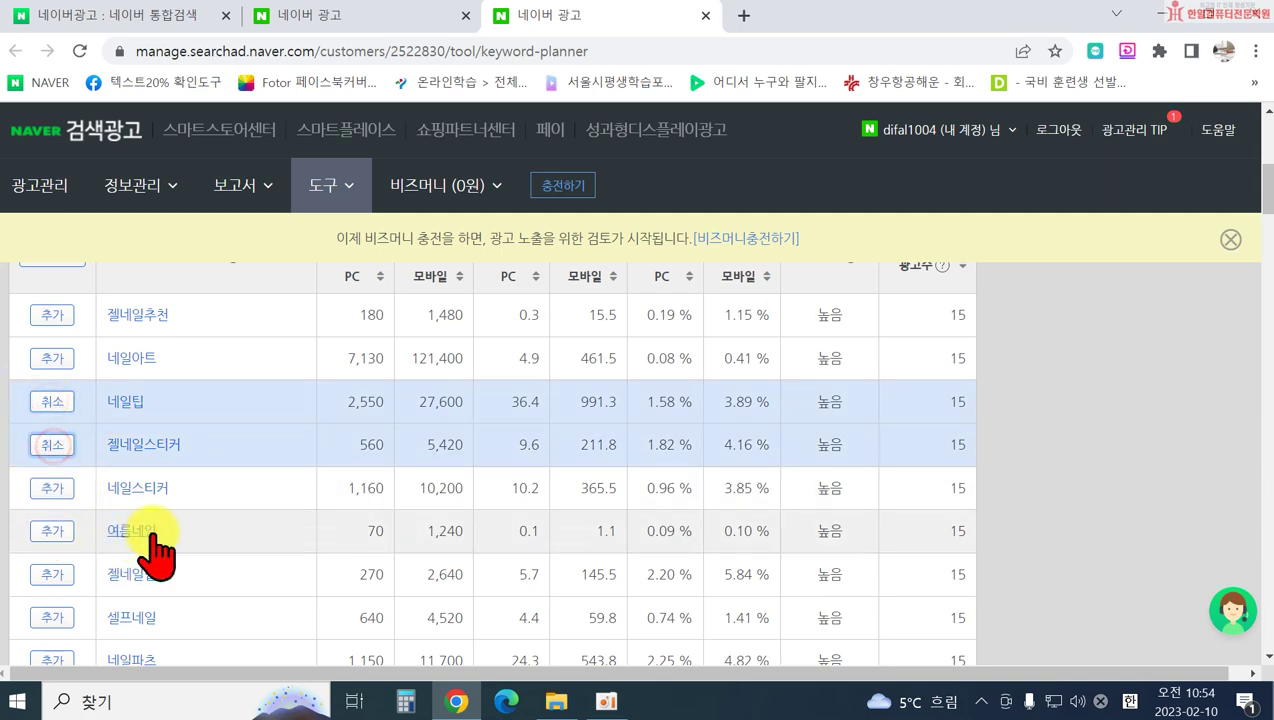
pyautogui.click(52, 488)
pyautogui.scroll(-1, 72, 440)
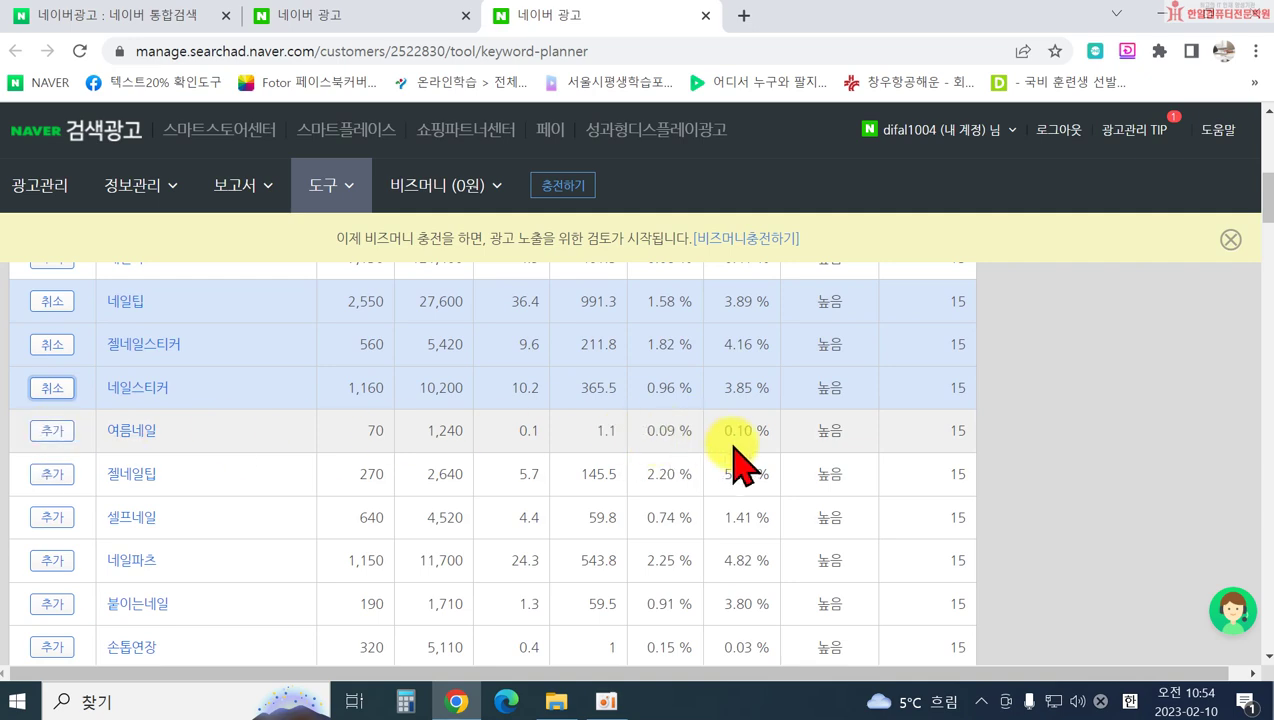
pyautogui.click(52, 476)
pyautogui.click(52, 517)
pyautogui.scroll(-2, 51, 447)
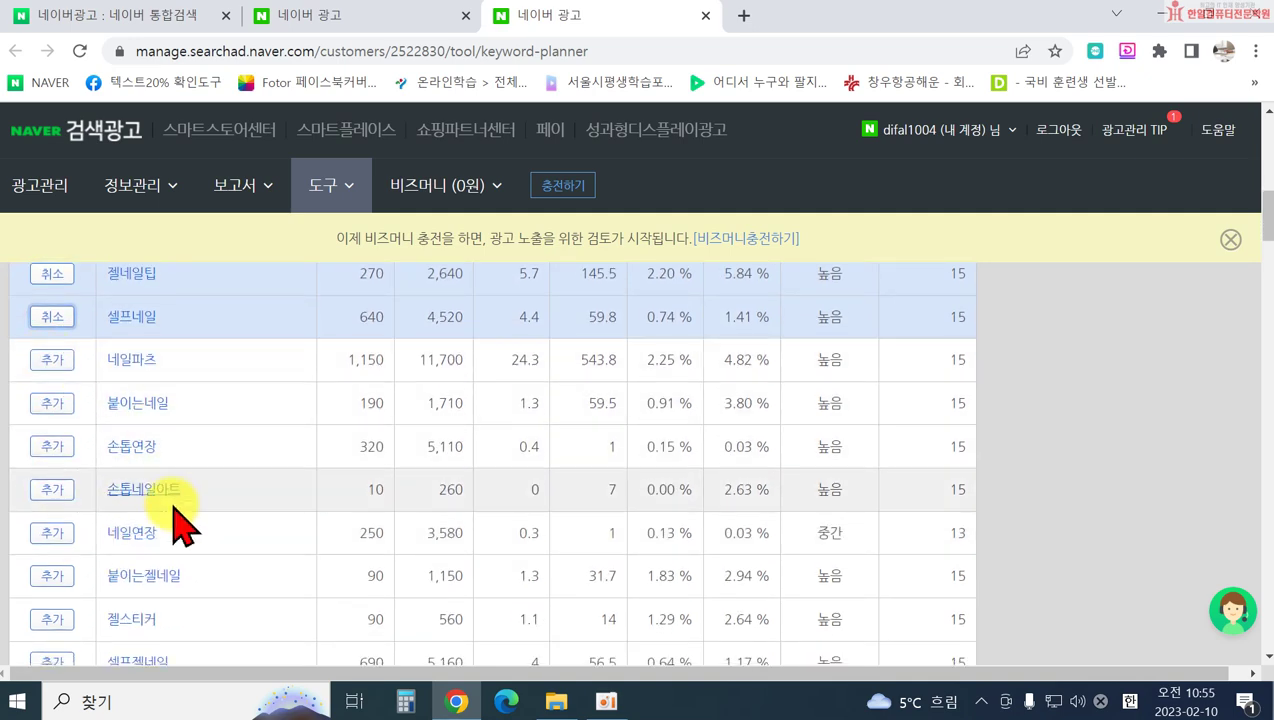
pyautogui.click(48, 490)
# Compare the search counts, click counts and click rates of 손톱네일아트 with those of the other selected keywords
pyautogui.scroll(-2, 45, 500)
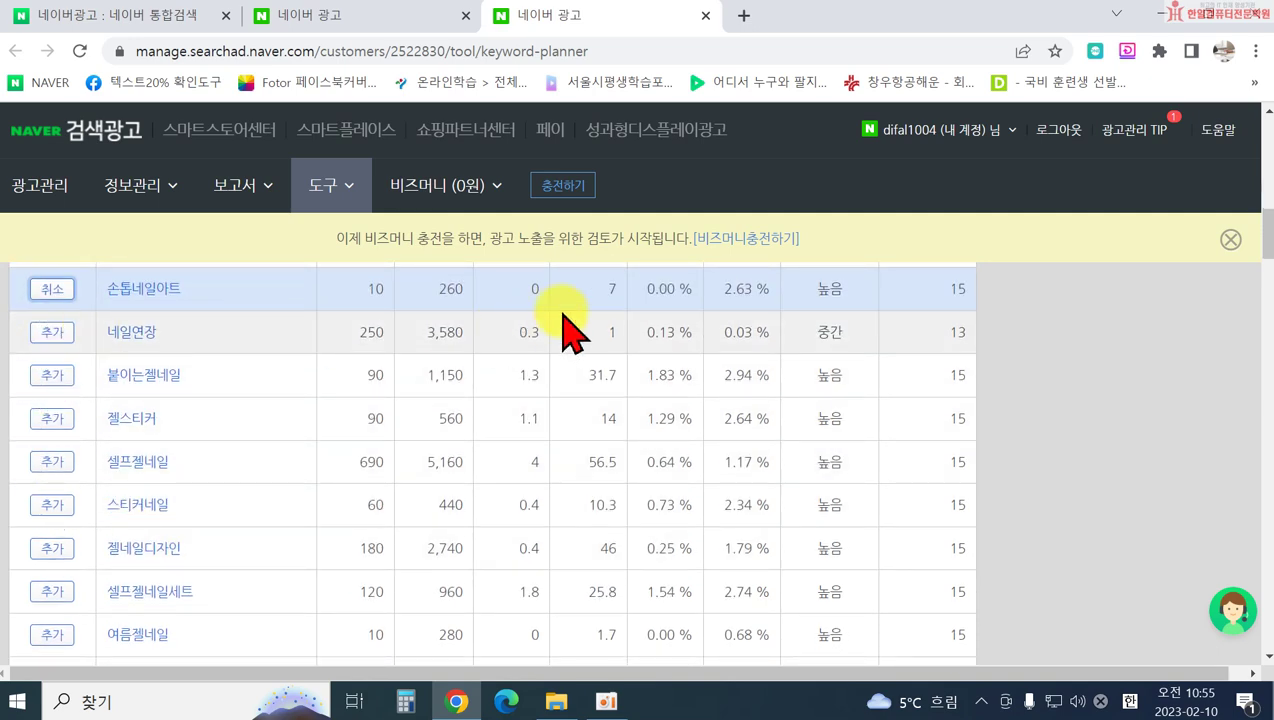
pyautogui.scroll(1, 560, 330)
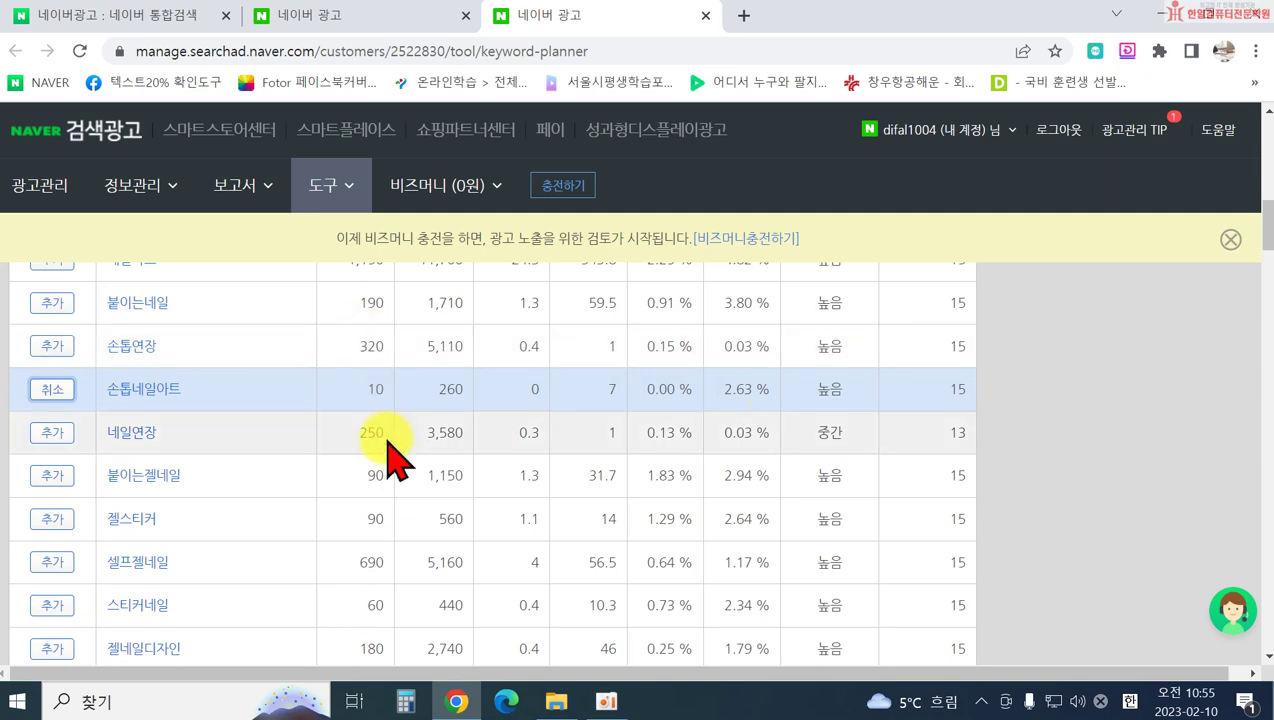
pyautogui.scroll(1, 380, 510)
pyautogui.scroll(1, 345, 495)
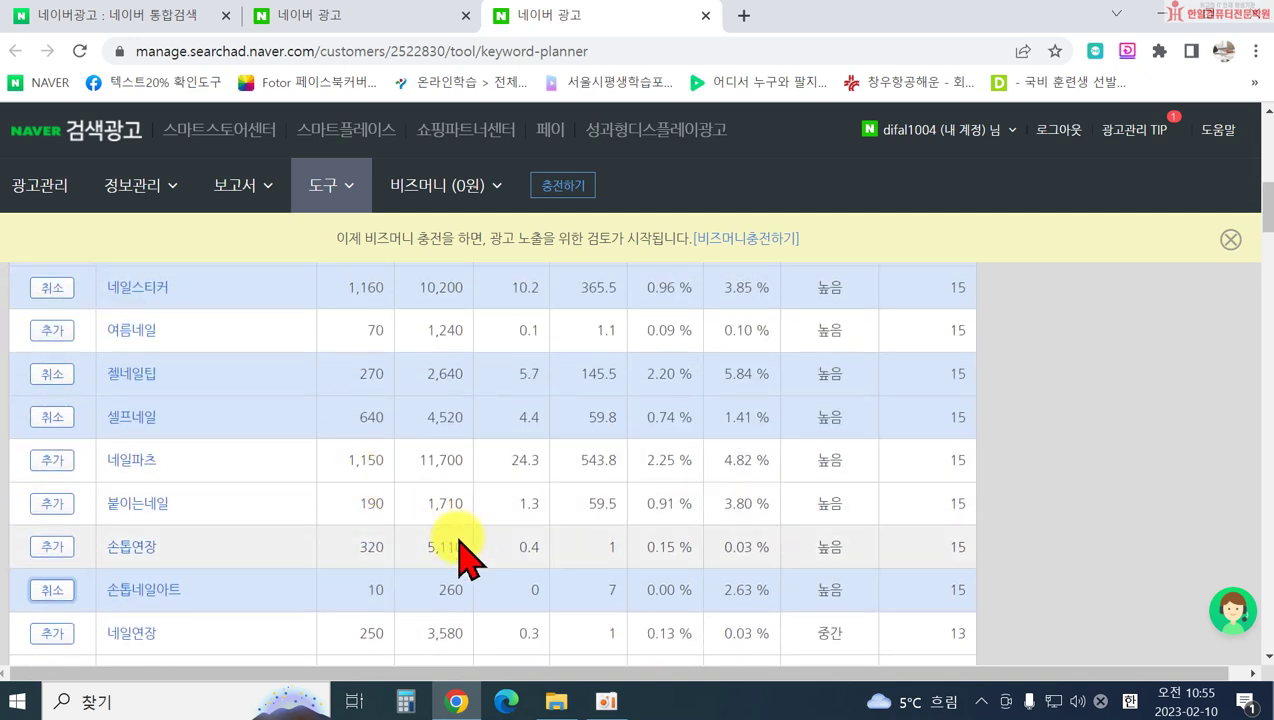
pyautogui.scroll(-1, 440, 550)
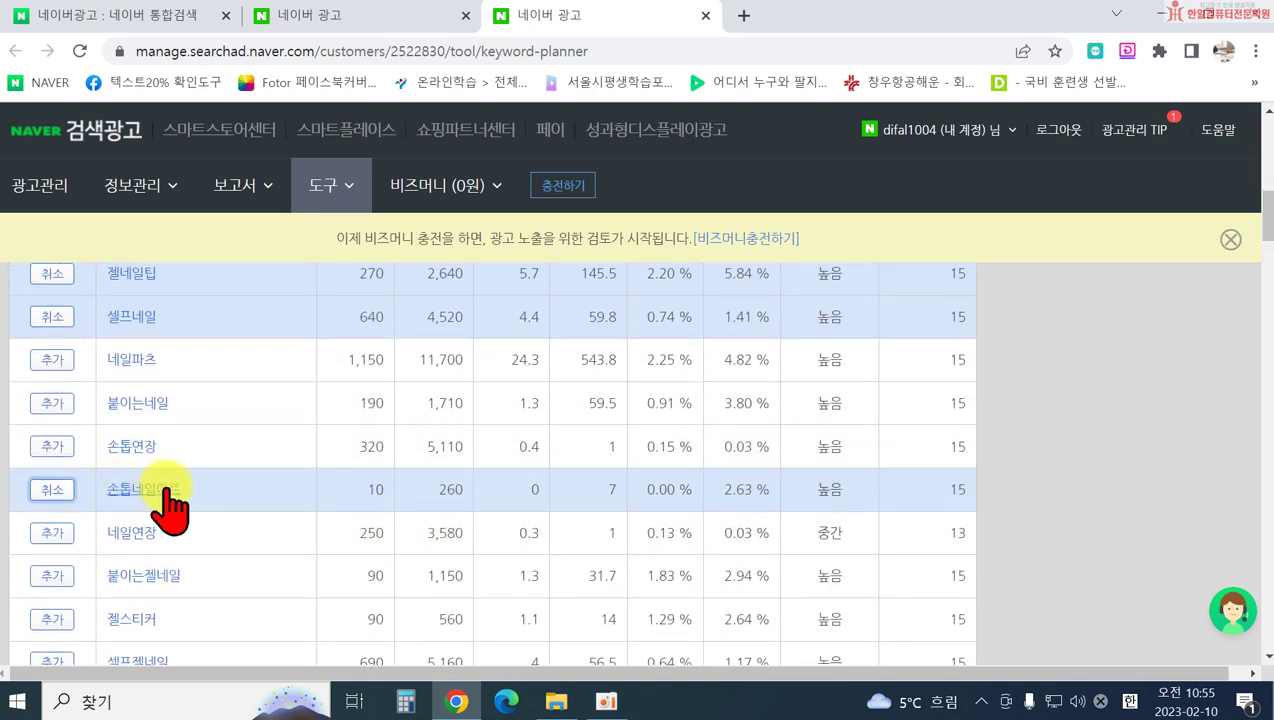
pyautogui.scroll(5, 333, 525)
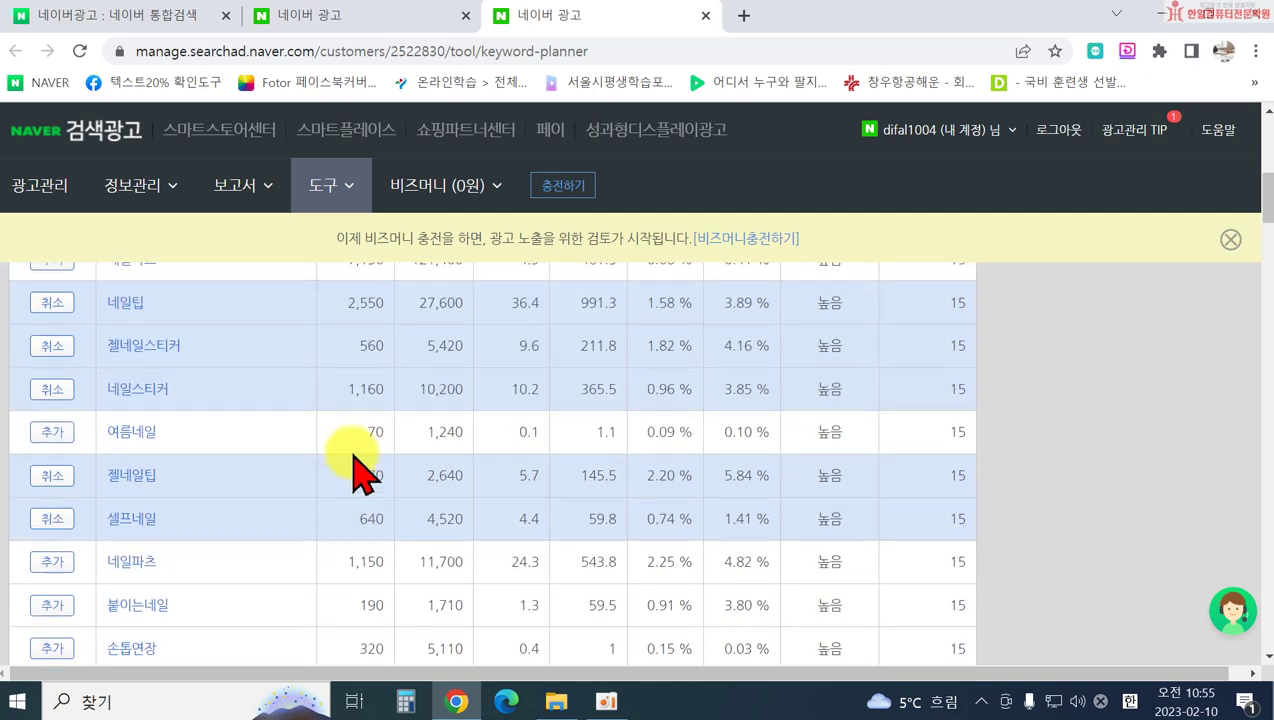
pyautogui.scroll(-6, 360, 474)
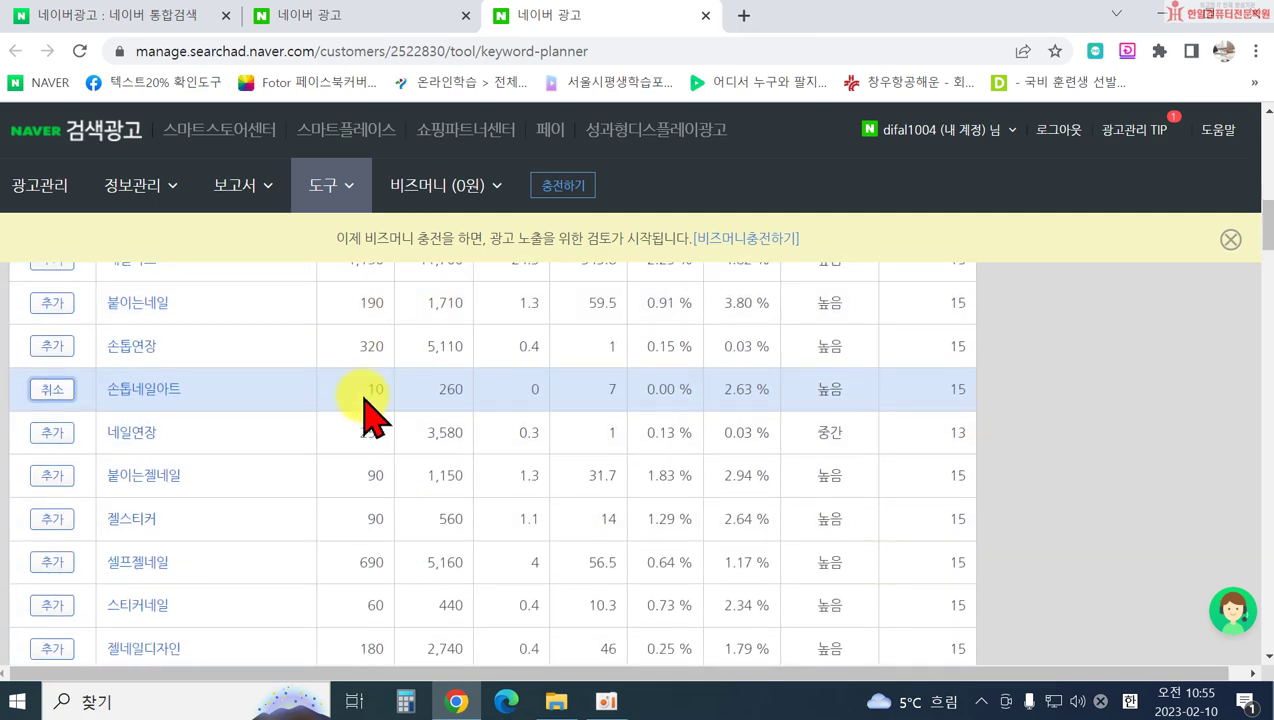
pyautogui.scroll(6, 374, 389)
pyautogui.scroll(-3, 432, 398)
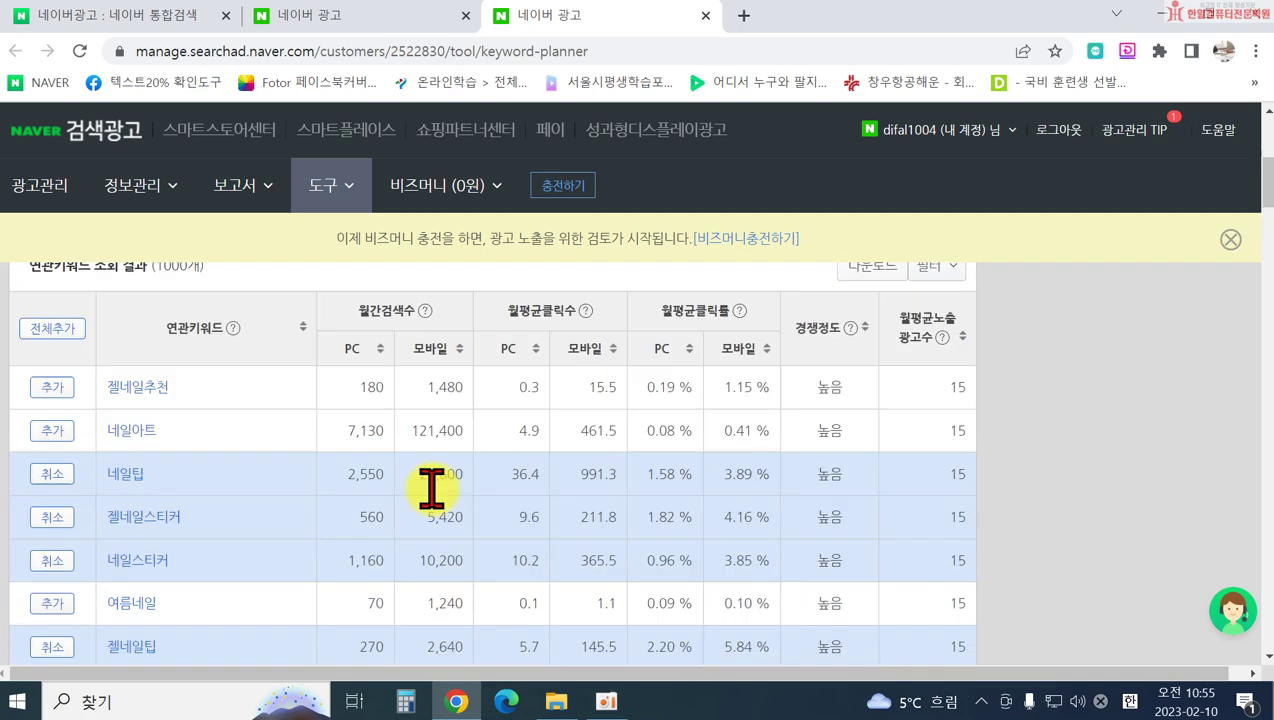
pyautogui.scroll(-2, 455, 560)
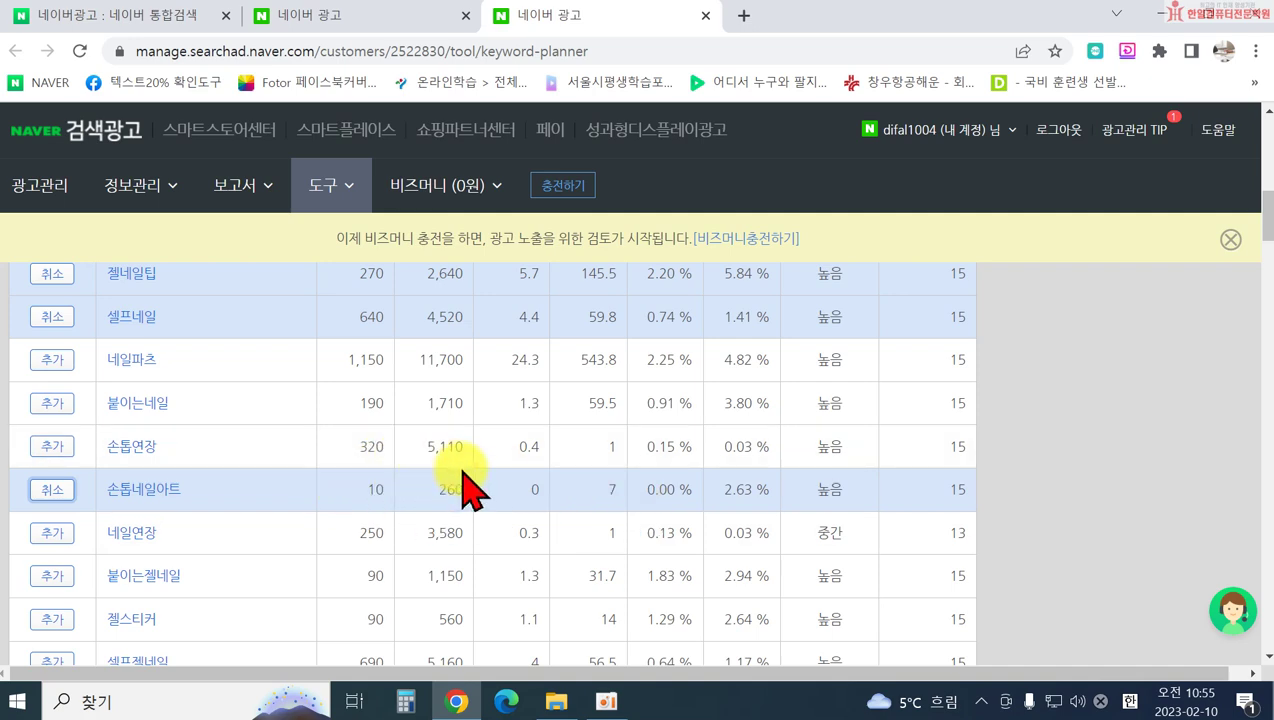
pyautogui.scroll(5, 690, 520)
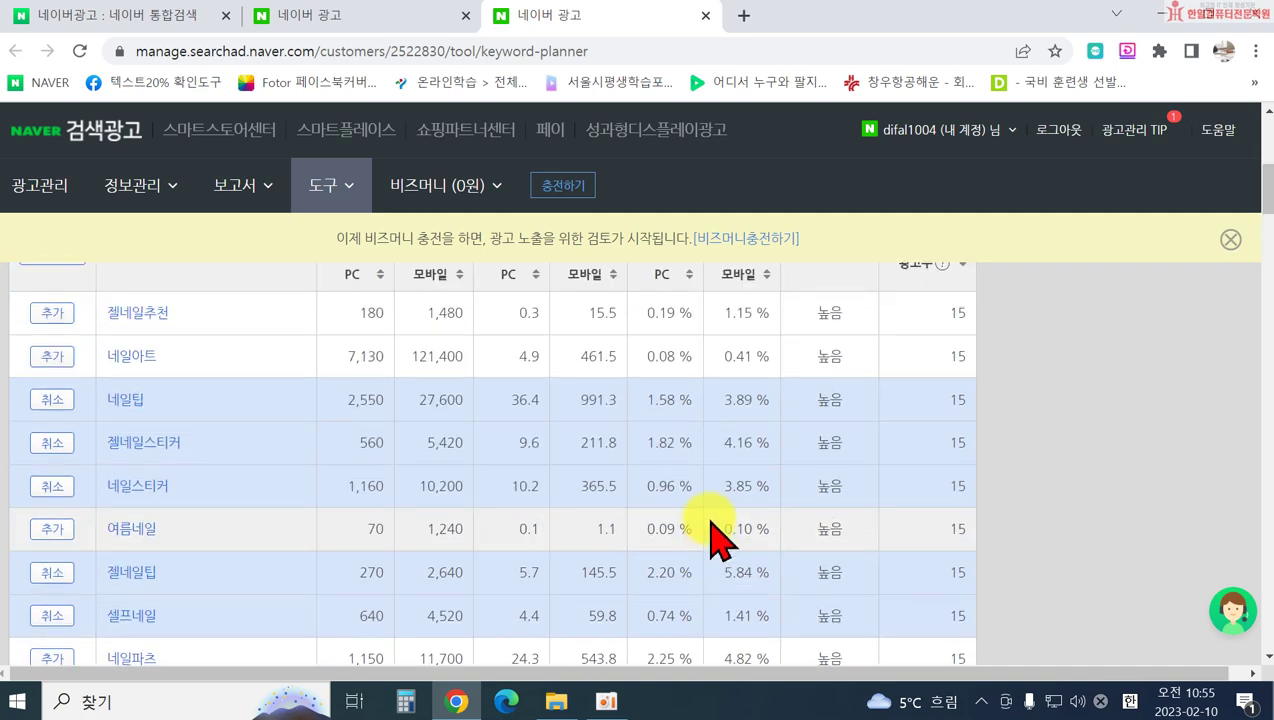
# Remove 손톱네일아트 from the selected keywords
pyautogui.scroll(-2, 700, 480)
pyautogui.scroll(-2, 724, 520)
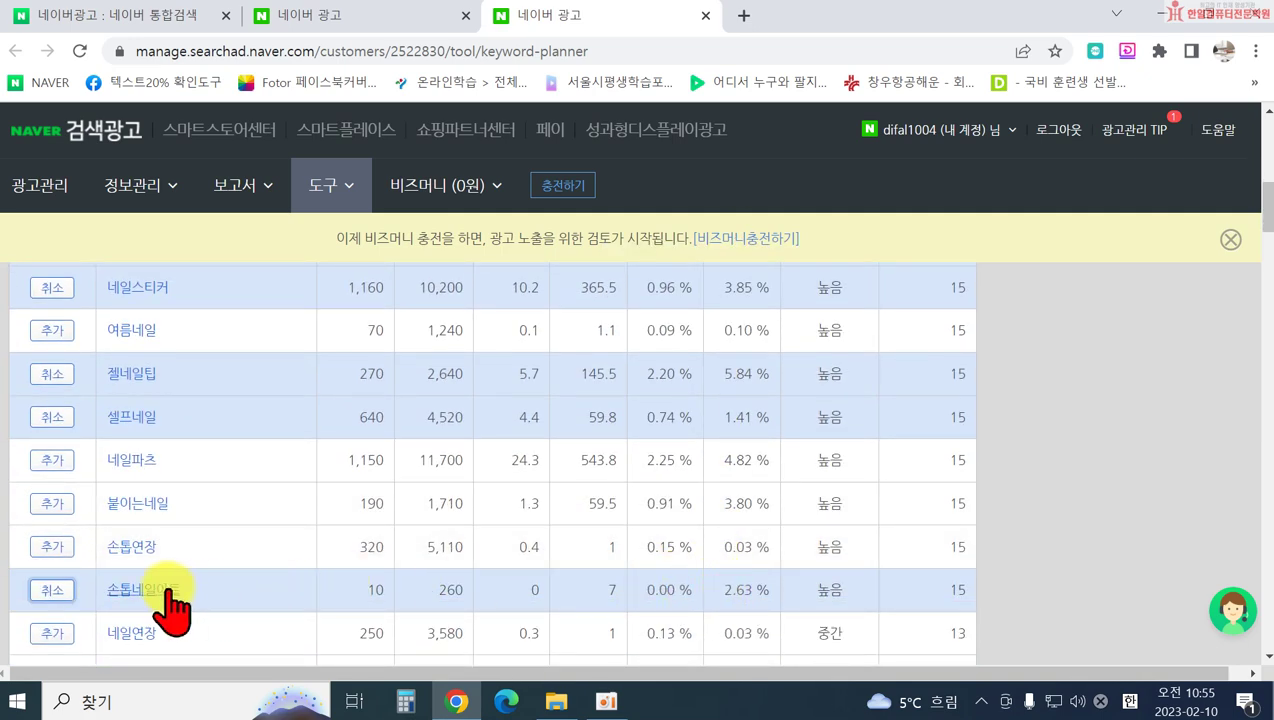
pyautogui.click(55, 592)
# Examine the click rates of the unselected keywords further down the results and review the selected nail keywords again
pyautogui.scroll(-2, 520, 615)
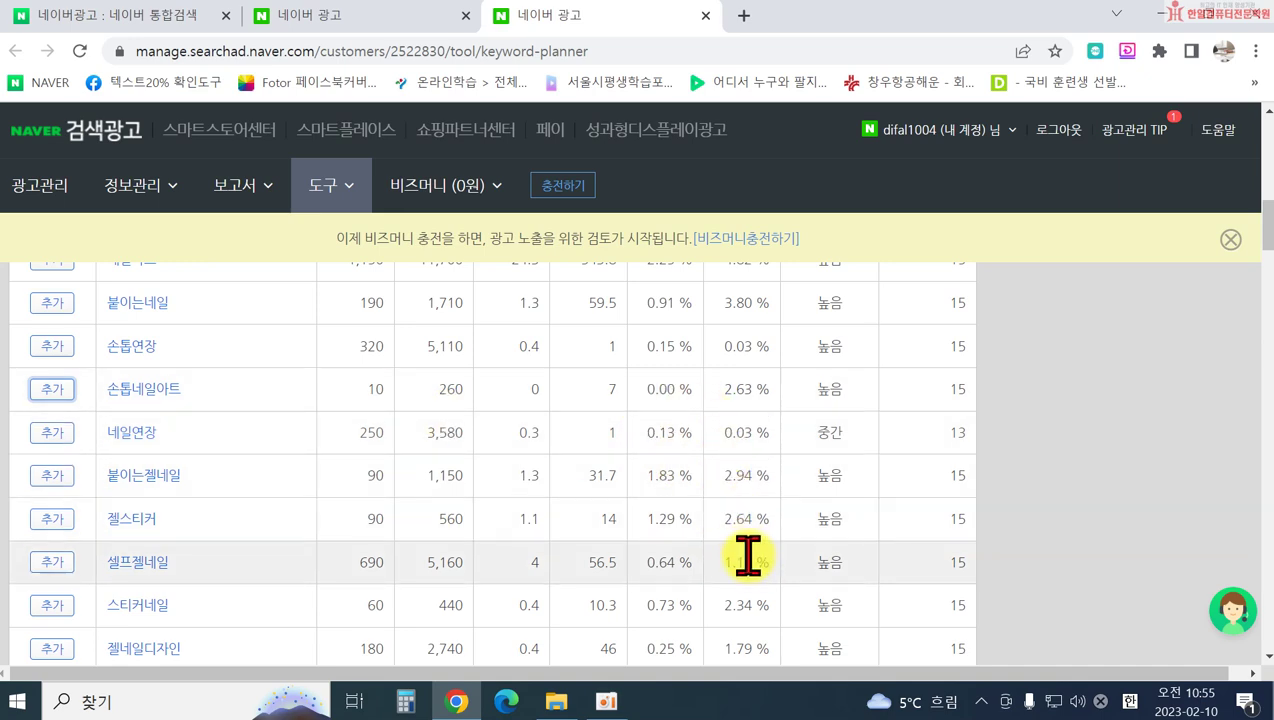
pyautogui.scroll(-3, 756, 600)
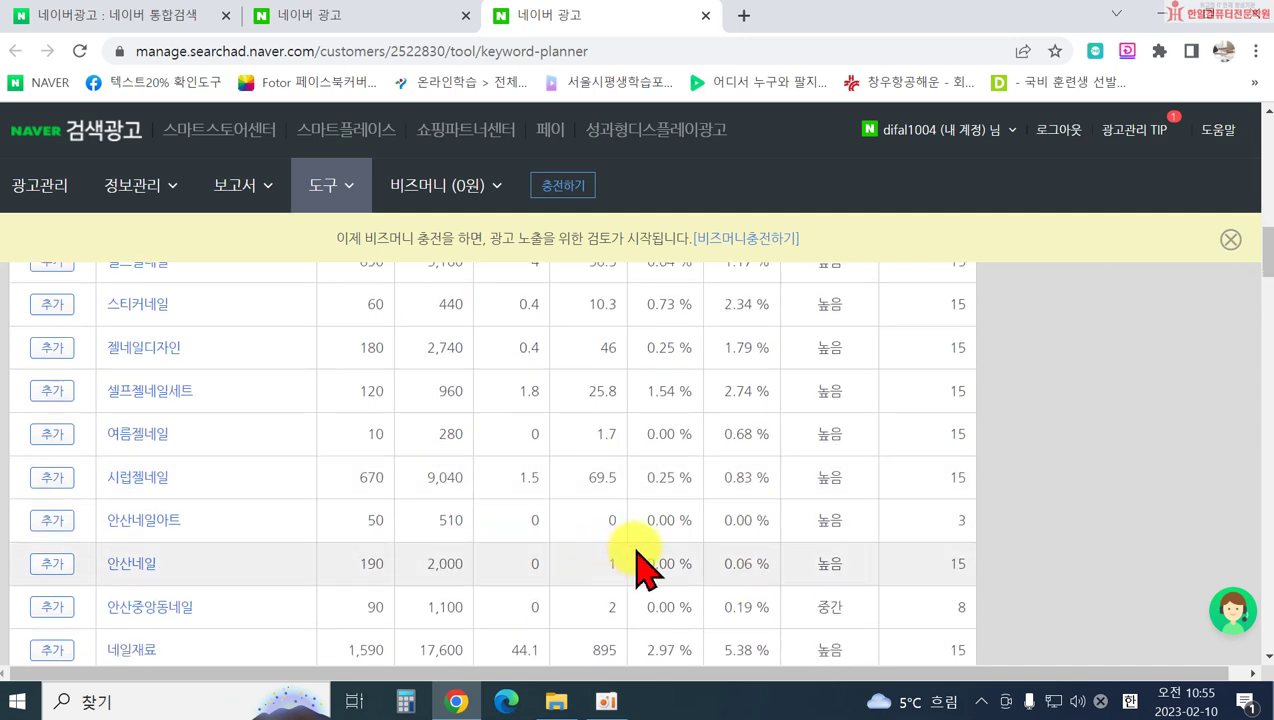
pyautogui.scroll(-1, 320, 640)
pyautogui.scroll(-1, 318, 620)
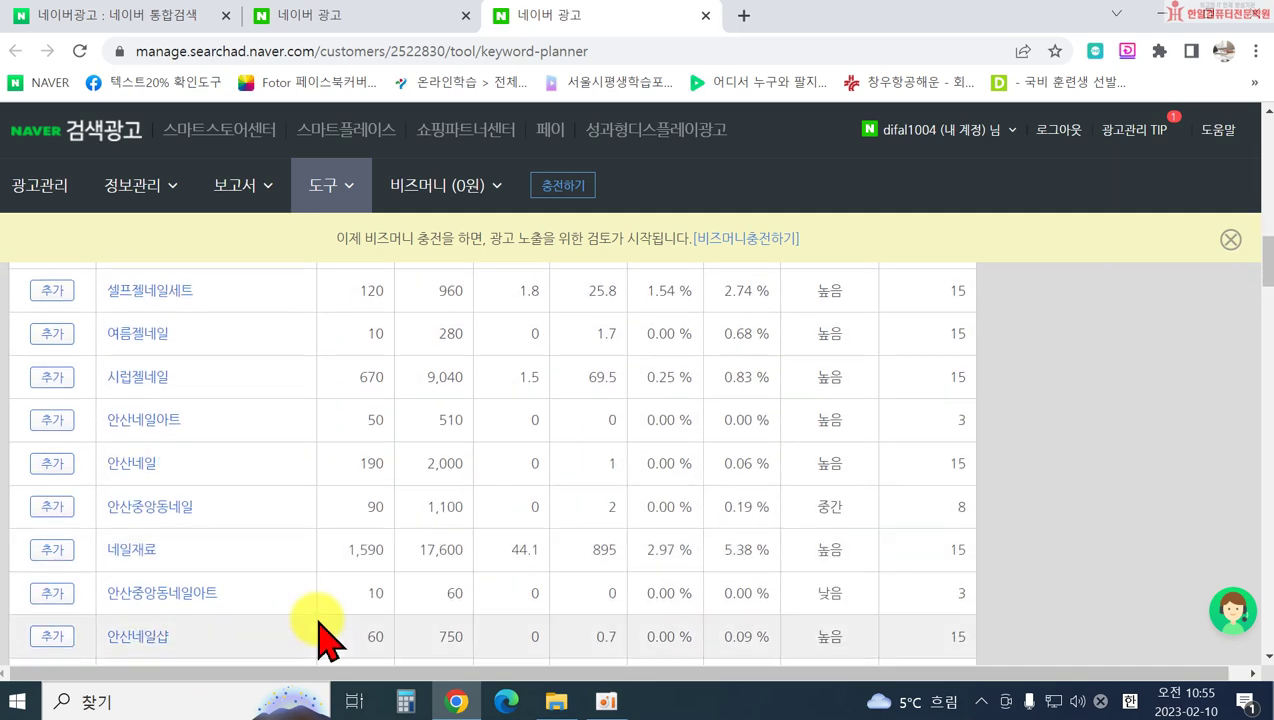
pyautogui.scroll(8, 583, 569)
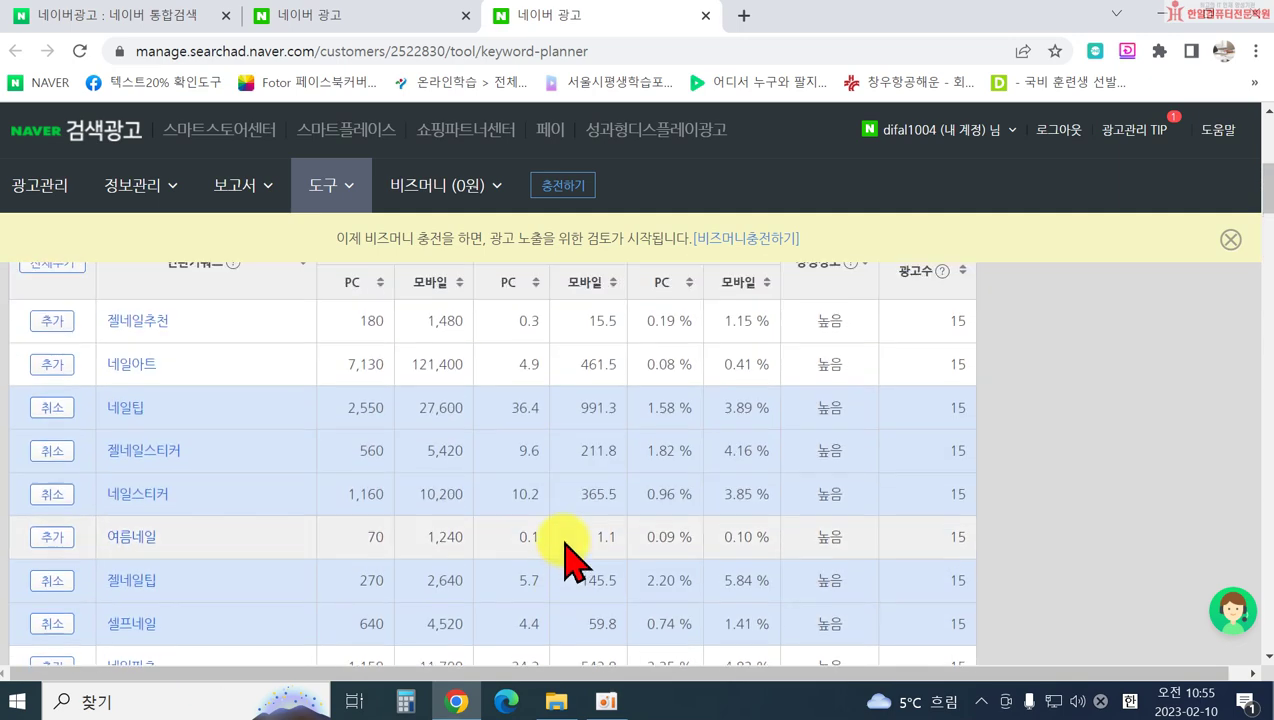
pyautogui.scroll(-2, 600, 603)
pyautogui.scroll(2, 512, 526)
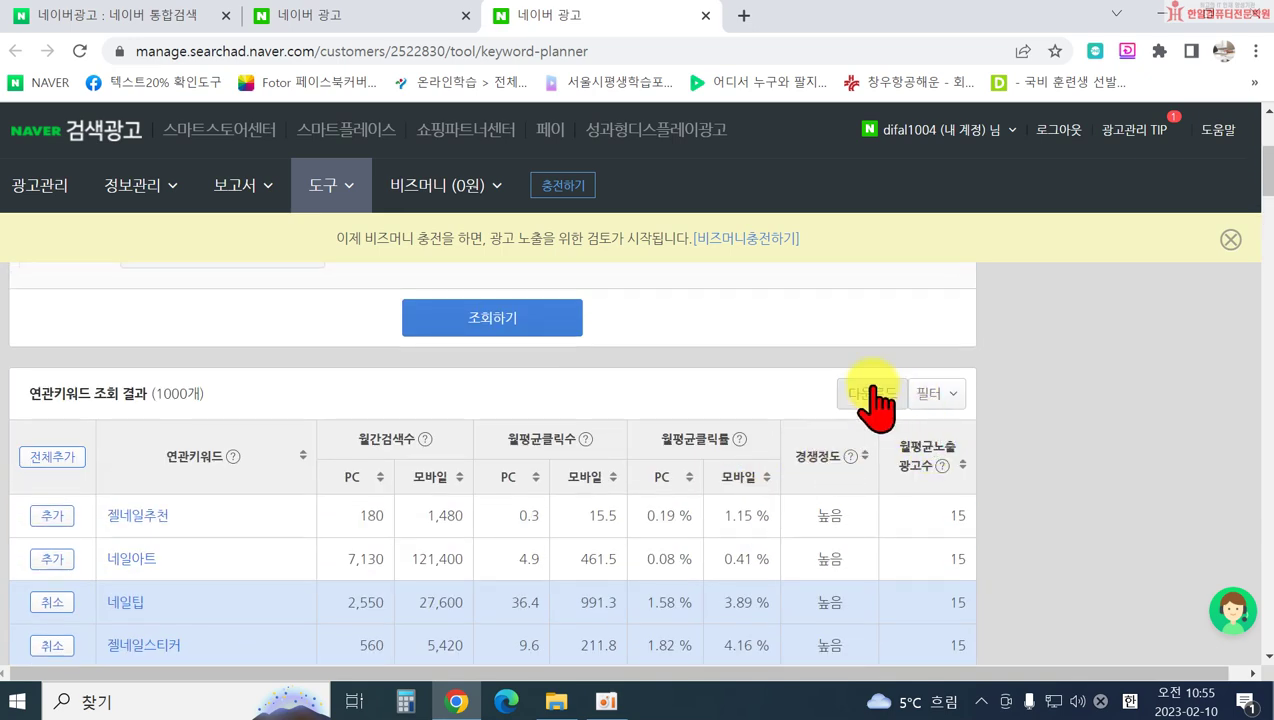
pyautogui.scroll(3, 981, 470)
pyautogui.scroll(-2, 950, 540)
pyautogui.scroll(-3, 910, 555)
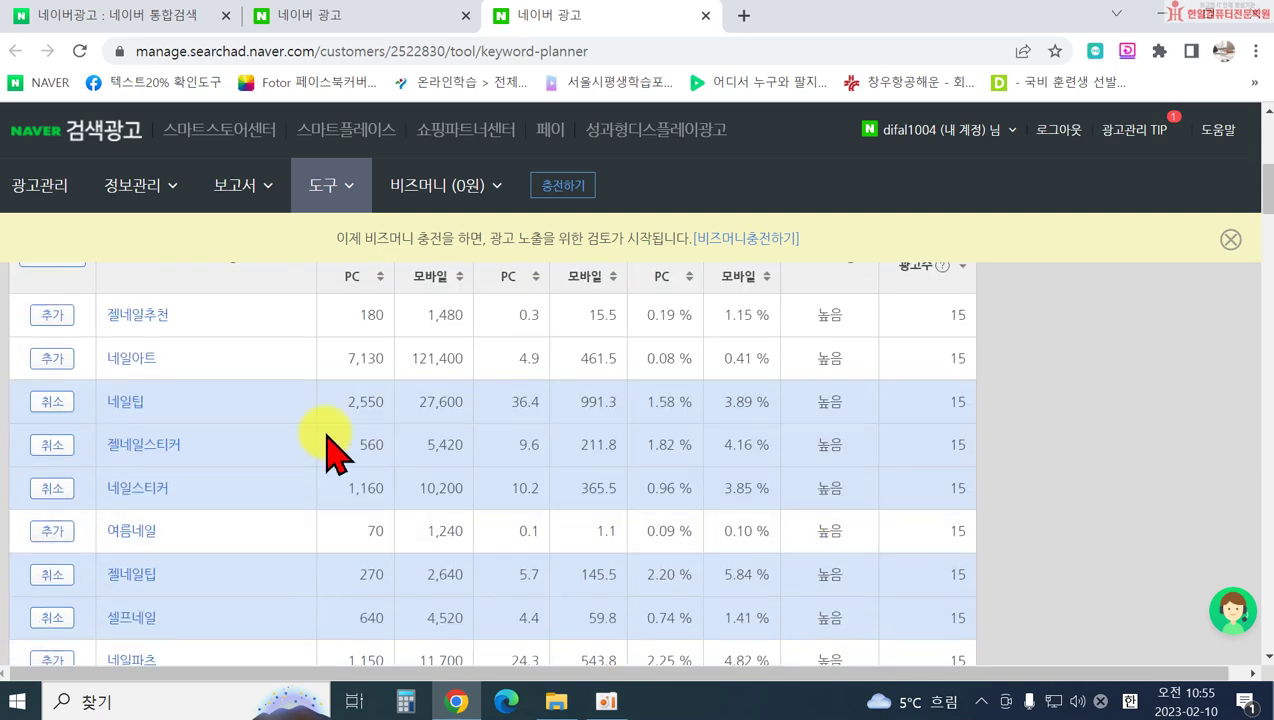
pyautogui.scroll(-2, 250, 565)
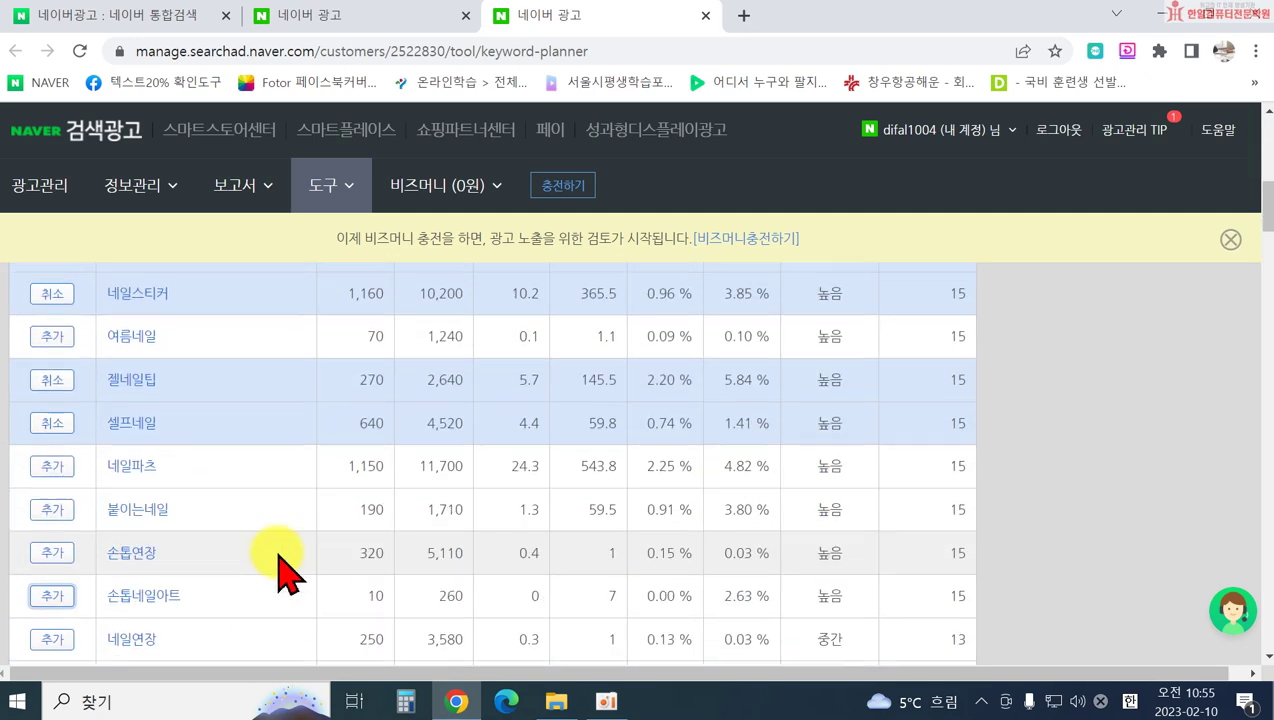
pyautogui.scroll(3, 818, 575)
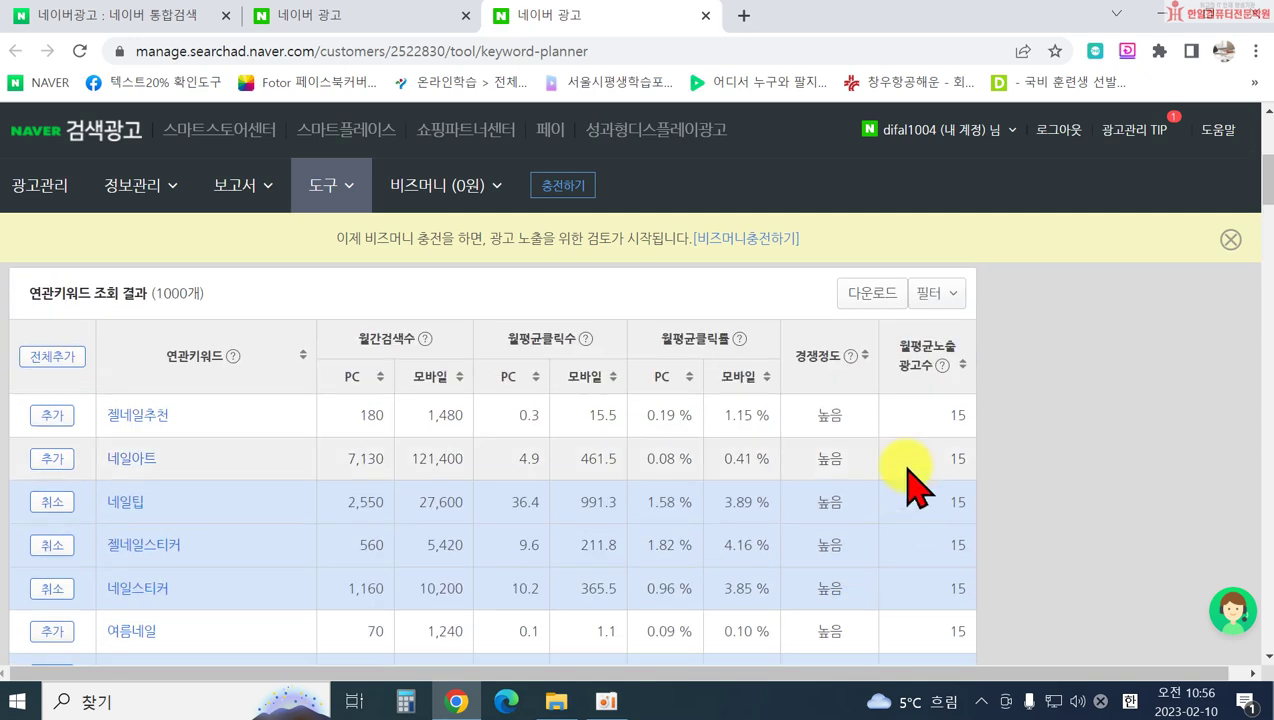
pyautogui.click(884, 296)
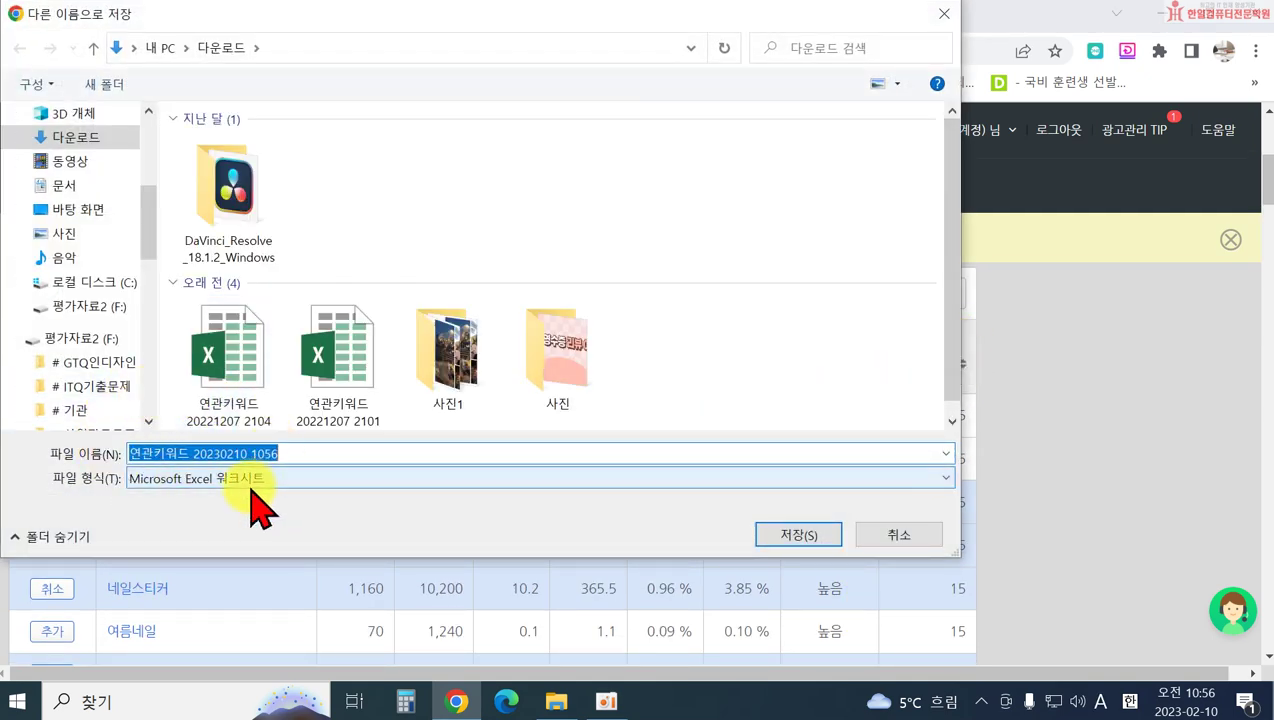
pyautogui.click(790, 536)
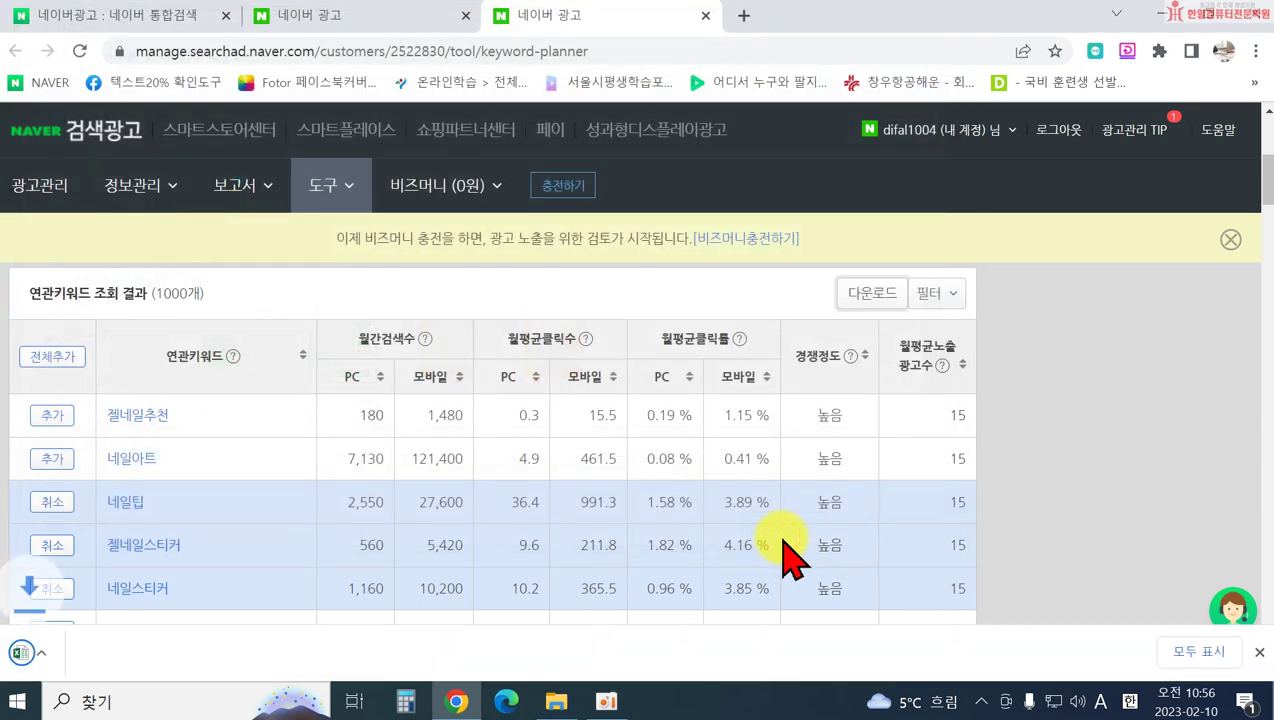
pyautogui.click(160, 652)
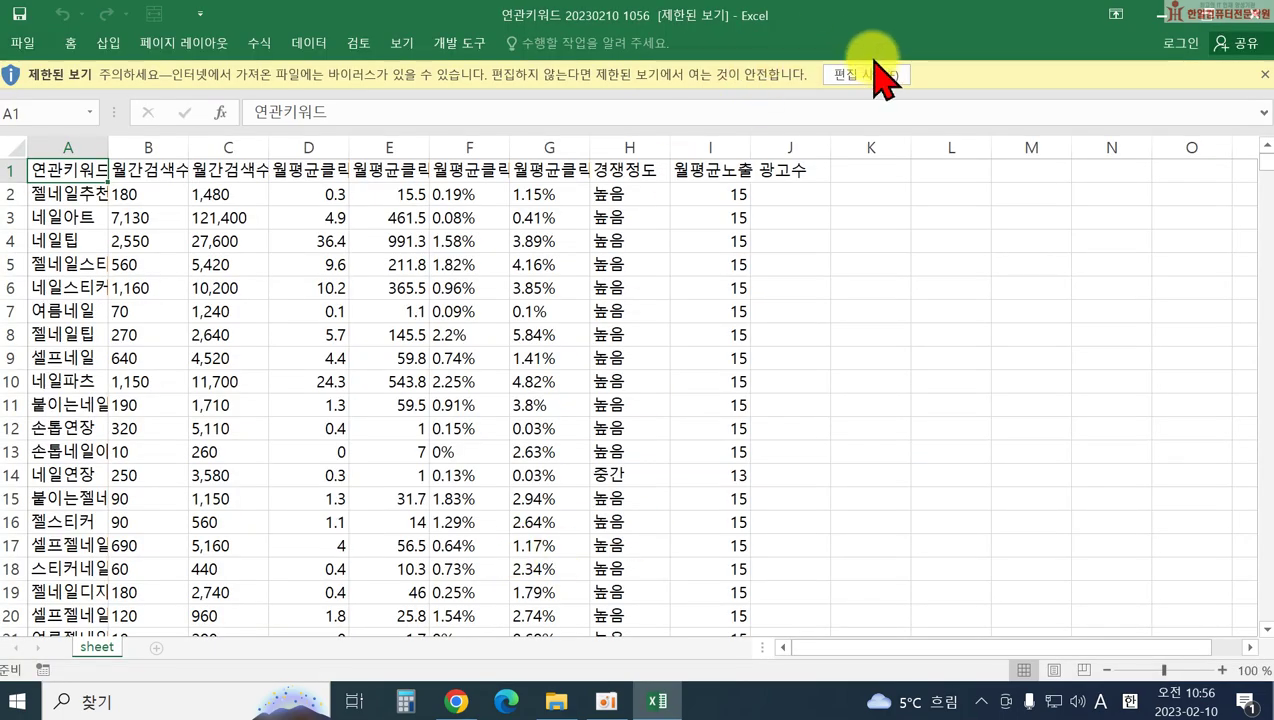
pyautogui.click(880, 74)
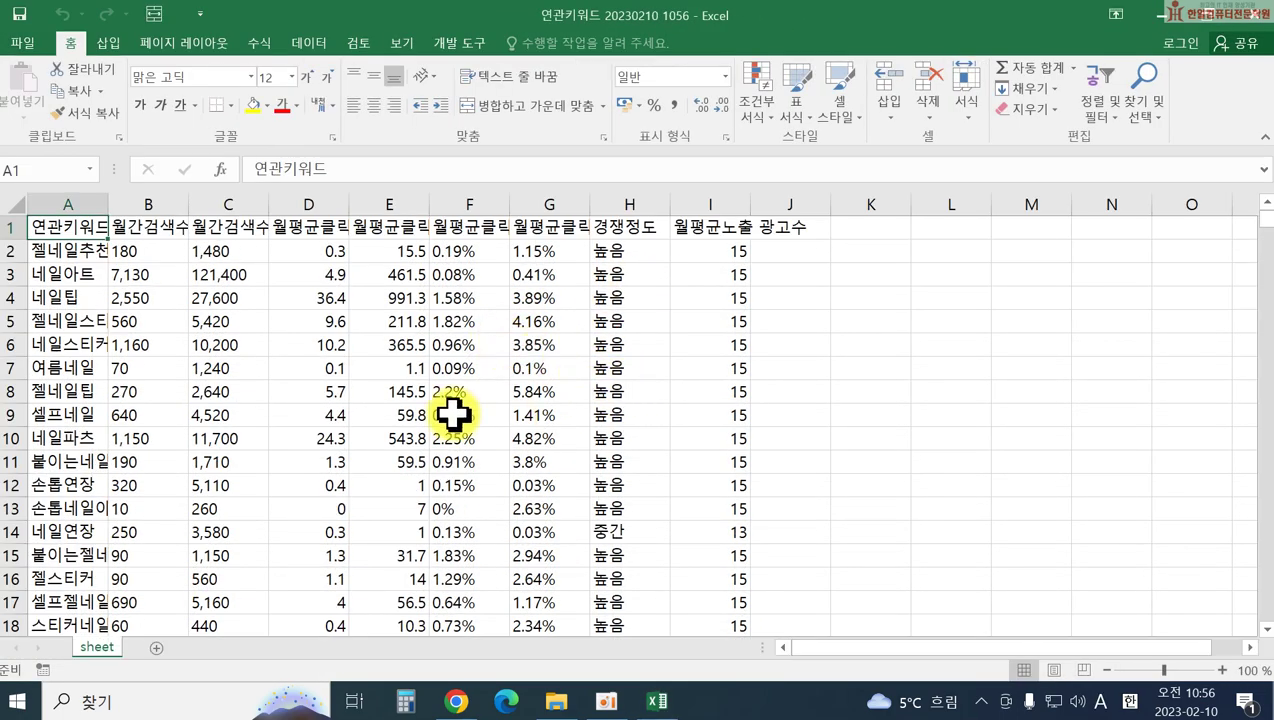
# Look through the downloaded keyword statistics in the workbook and close it
pyautogui.click(343, 405)
pyautogui.click(208, 302)
pyautogui.click(330, 371)
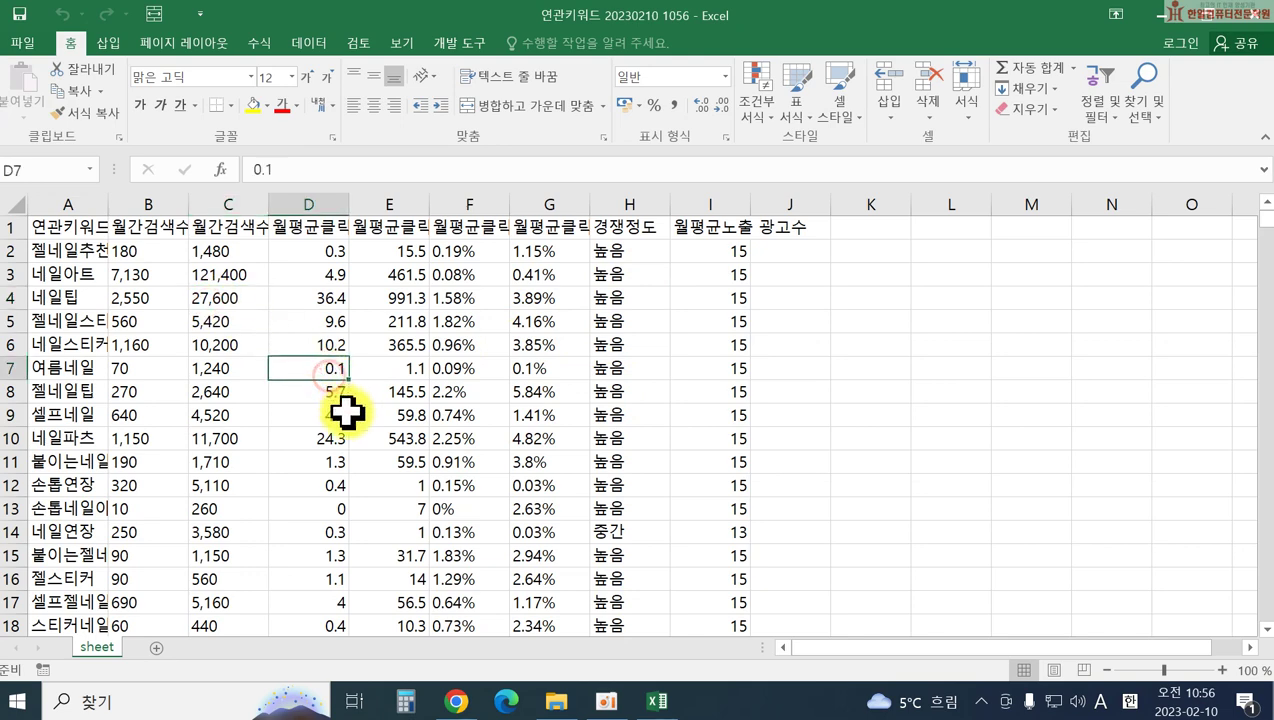
pyautogui.scroll(-8, 345, 410)
pyautogui.scroll(4, 560, 438)
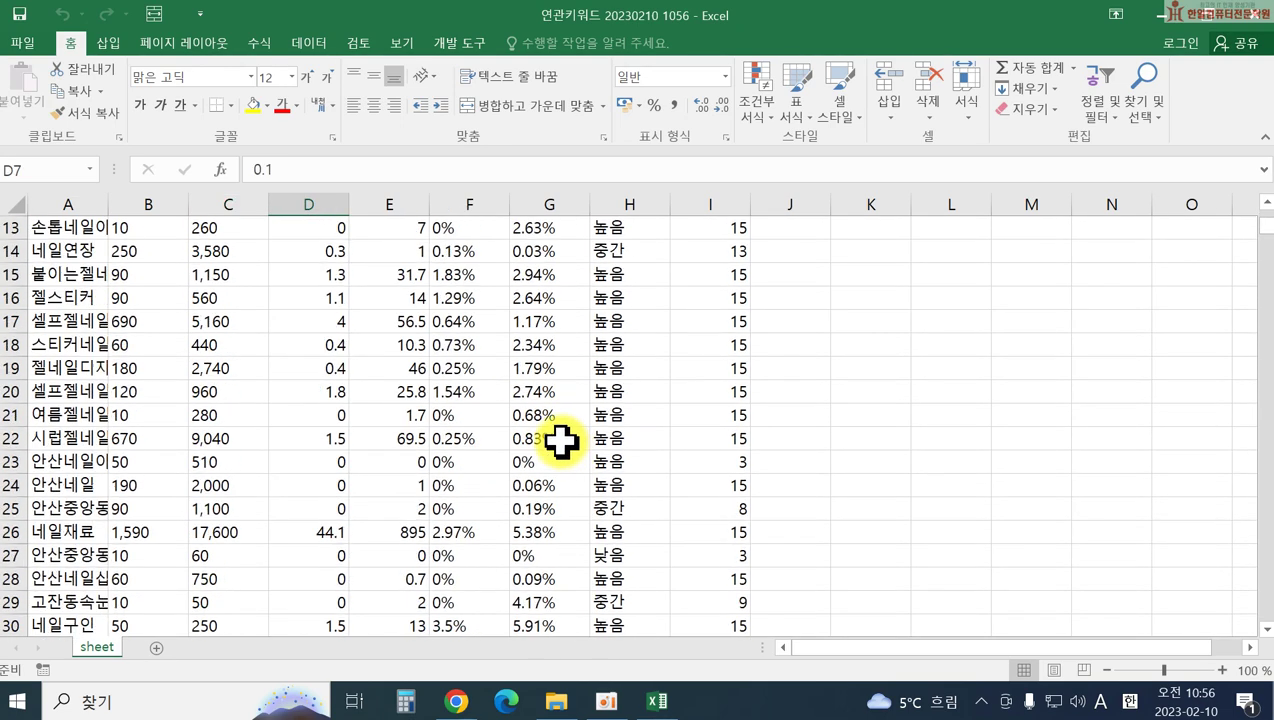
pyautogui.scroll(4, 560, 438)
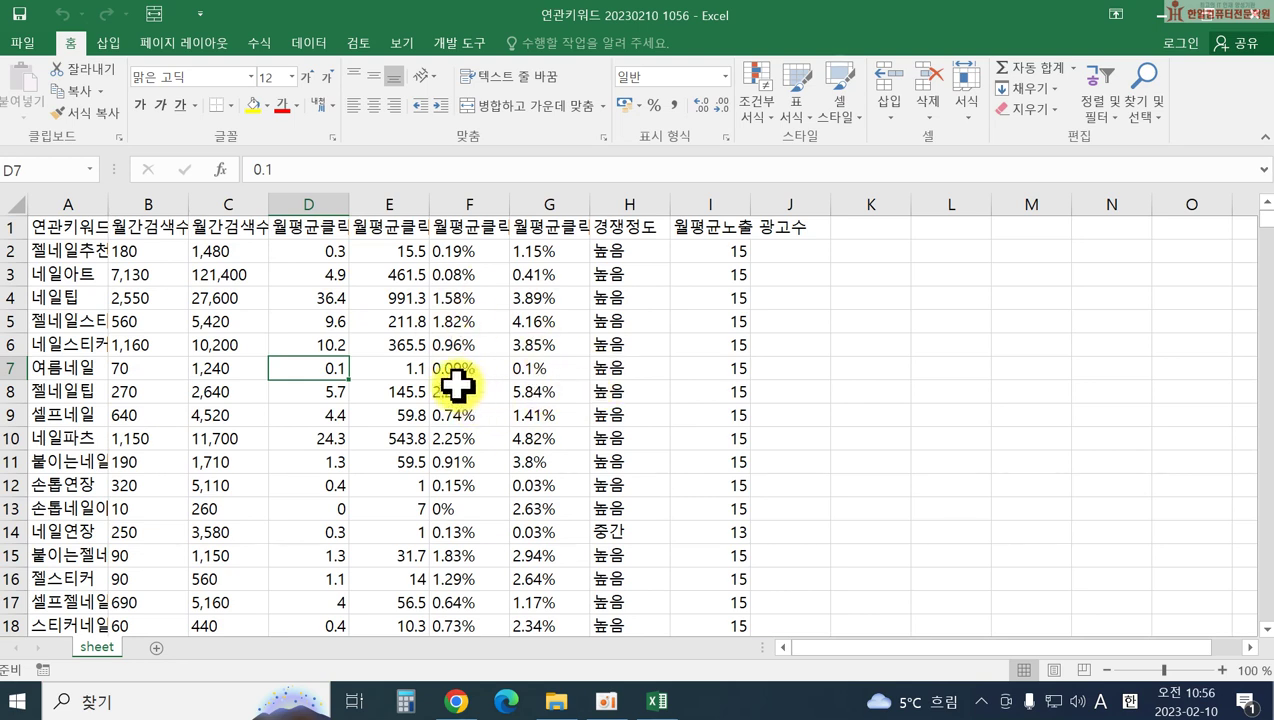
pyautogui.click(1256, 14)
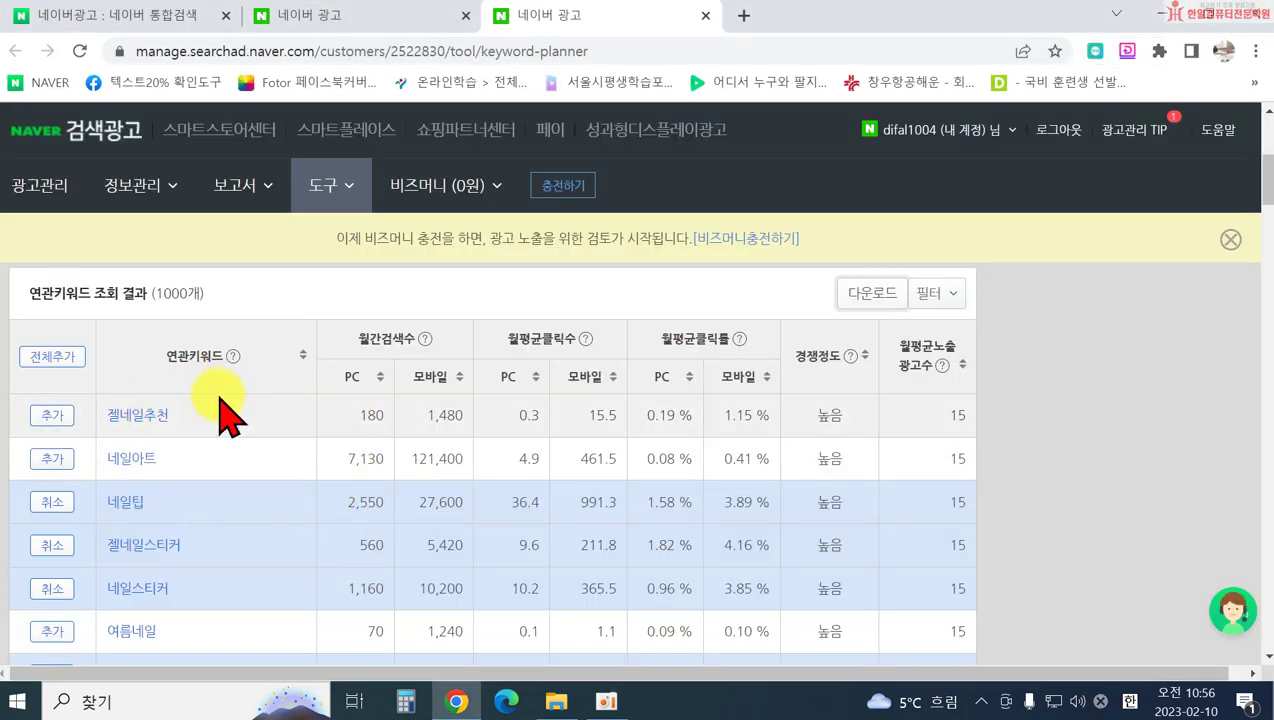
# Clear 젤네일추천 and 네일아트 from the keyword lookup criteria
pyautogui.scroll(4, 225, 410)
pyautogui.moveTo(145, 424); pyautogui.dragTo(245, 512)
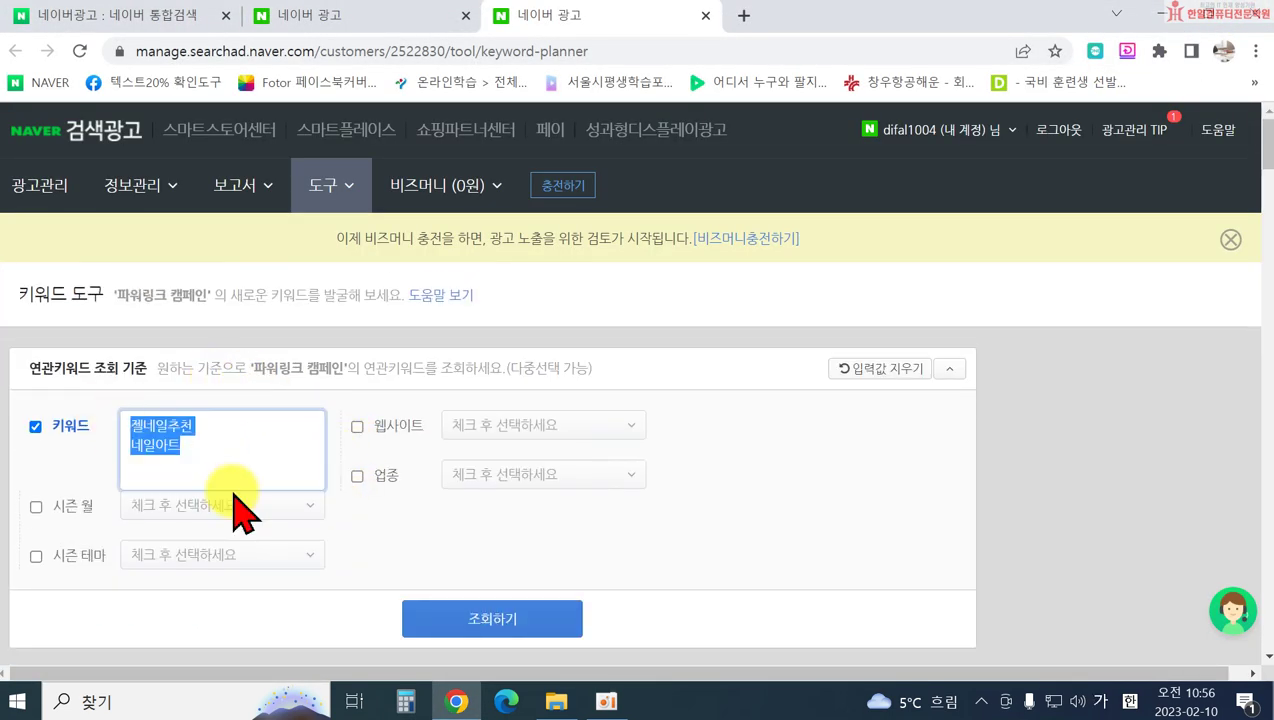
pyautogui.press('BackSpace')
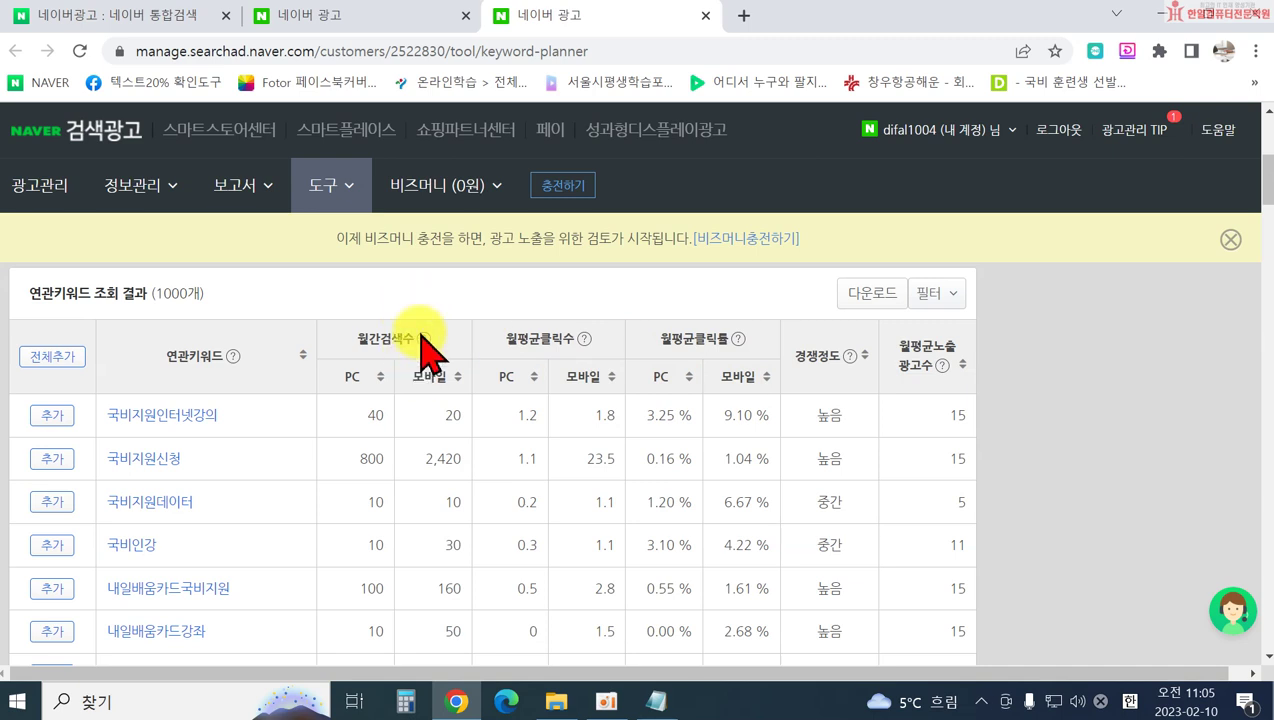
# Read the explanations of the monthly search, average click, click rate, competition and average exposed ad columns in the related keyword results
pyautogui.moveTo(424, 340)
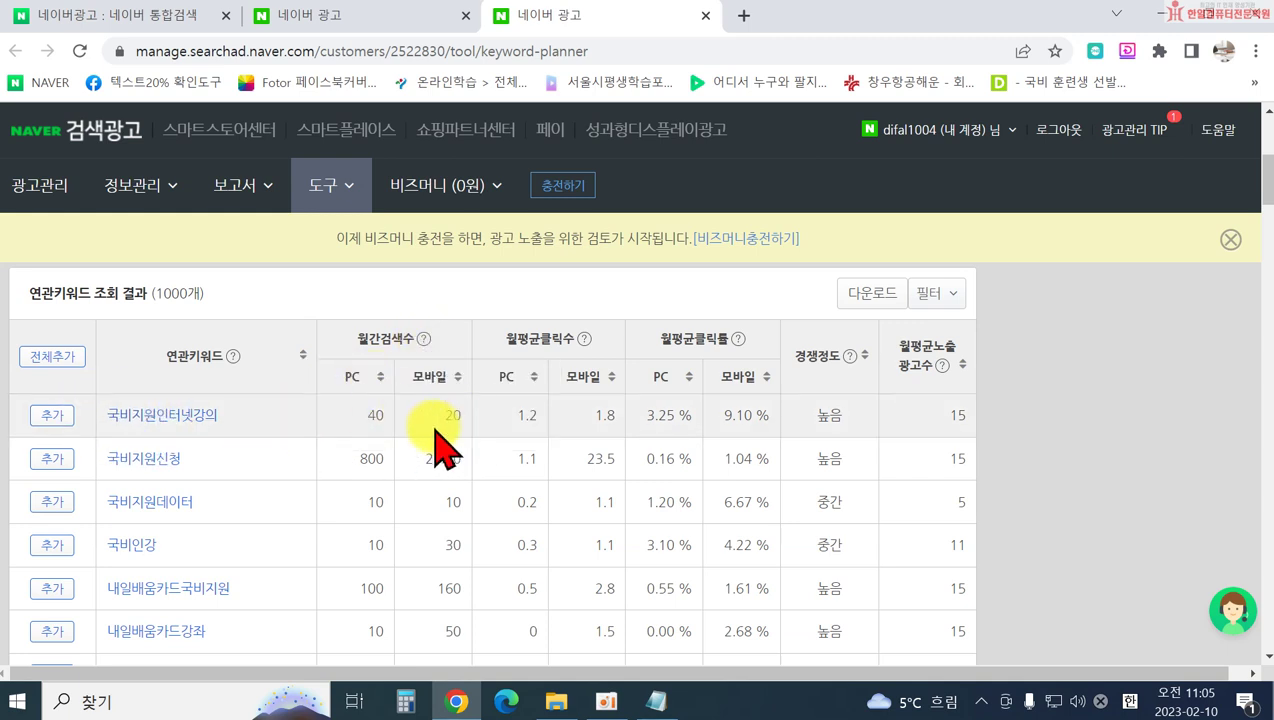
pyautogui.moveTo(587, 337)
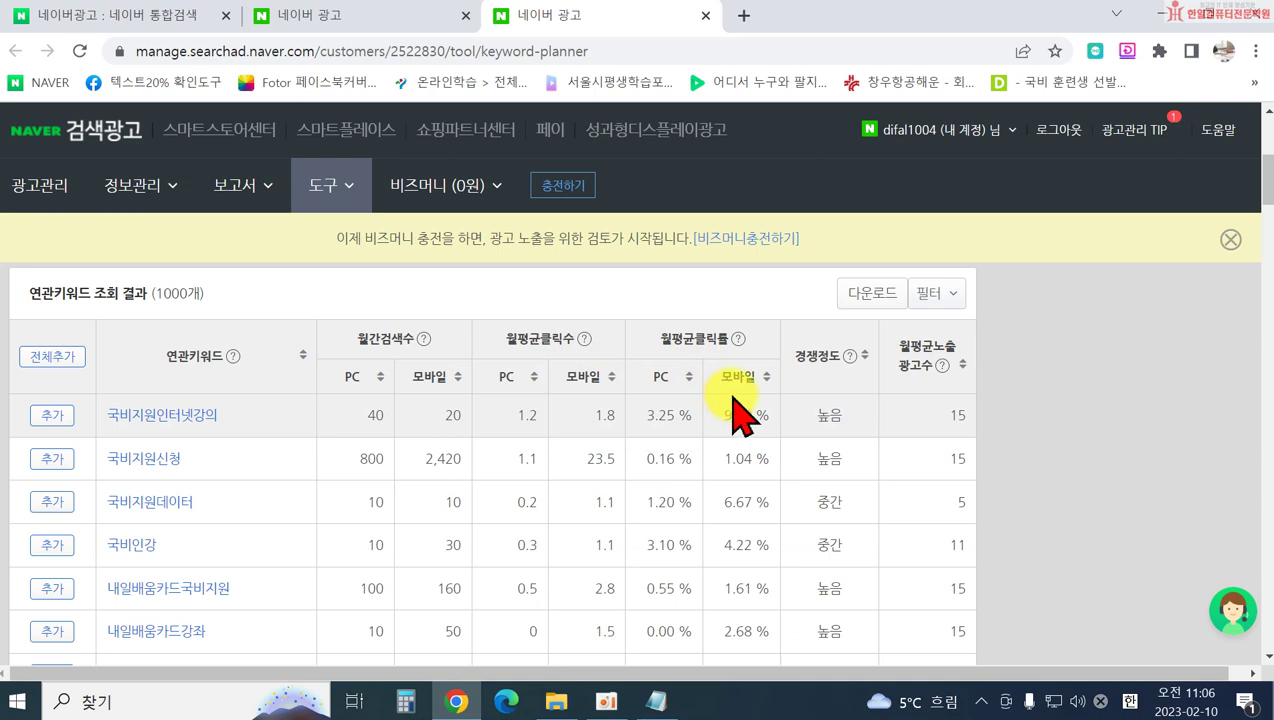
pyautogui.moveTo(739, 339)
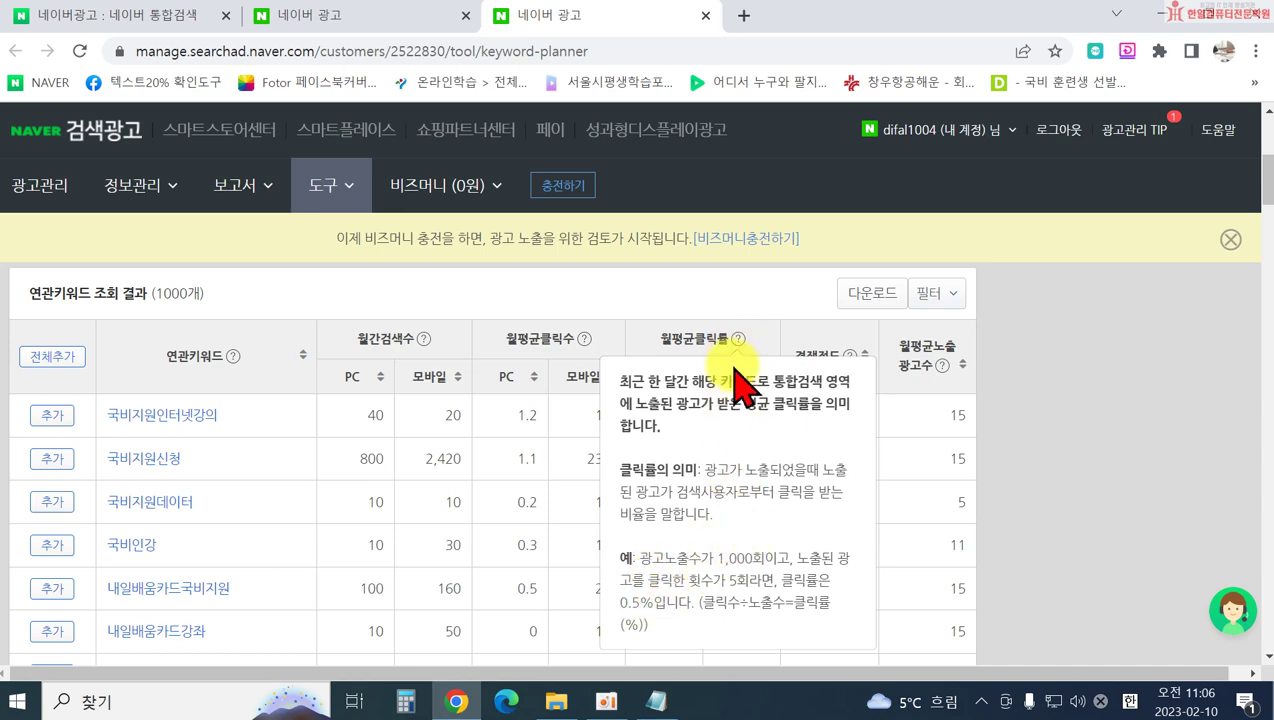
pyautogui.moveTo(849, 356)
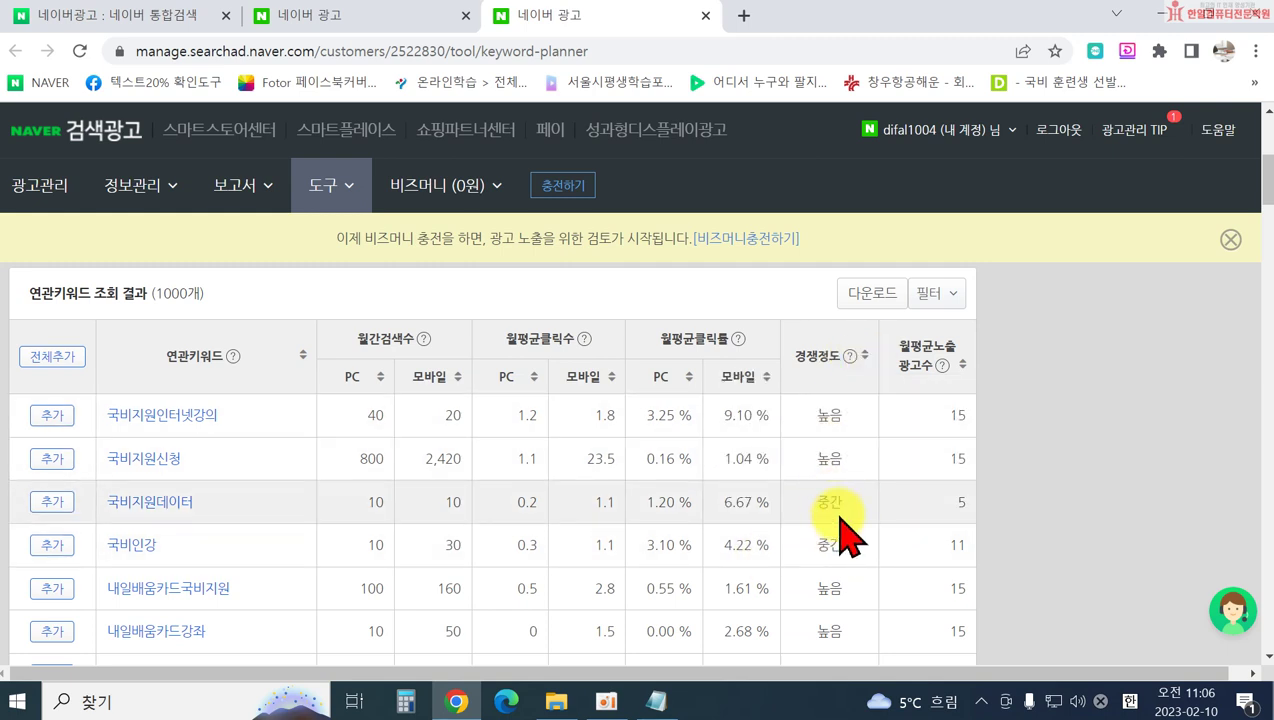
pyautogui.moveTo(944, 372)
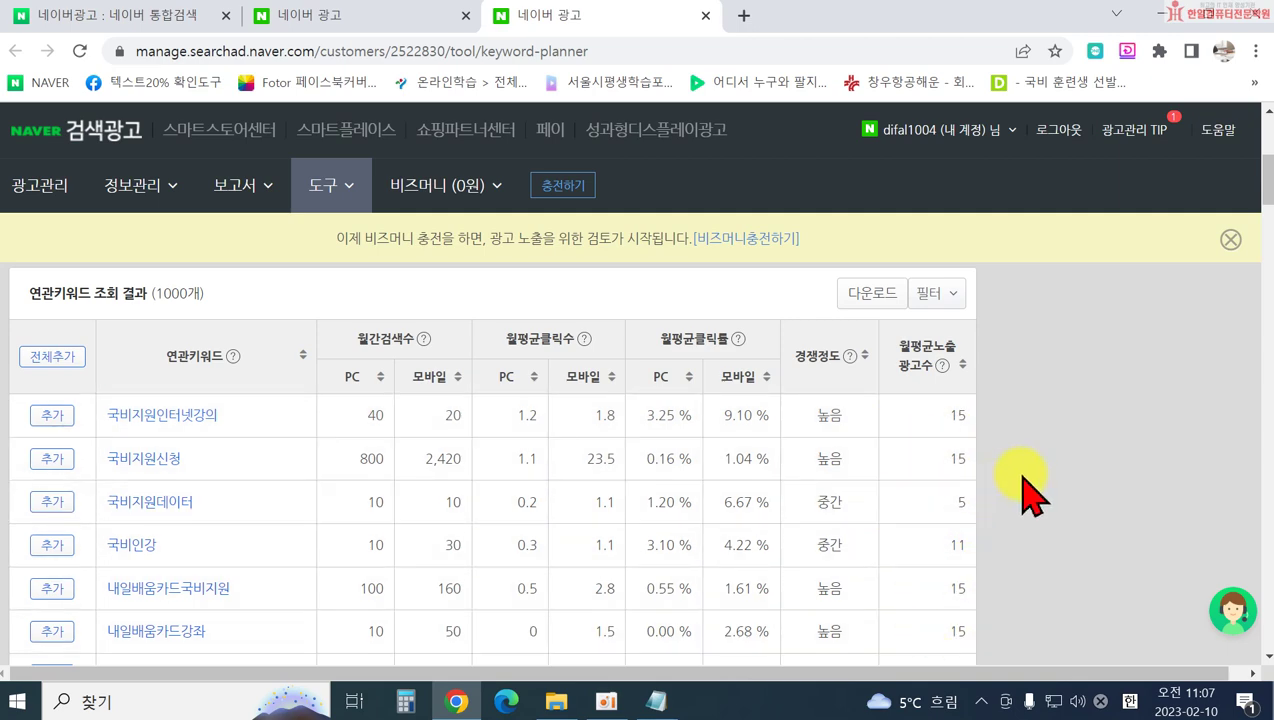
# Compare the monthly PC and mobile search volumes of the related 국비지원 and 내일배움카드 keywords, including 국비인강 and 국비지원신청
pyautogui.scroll(-3, 990, 440)
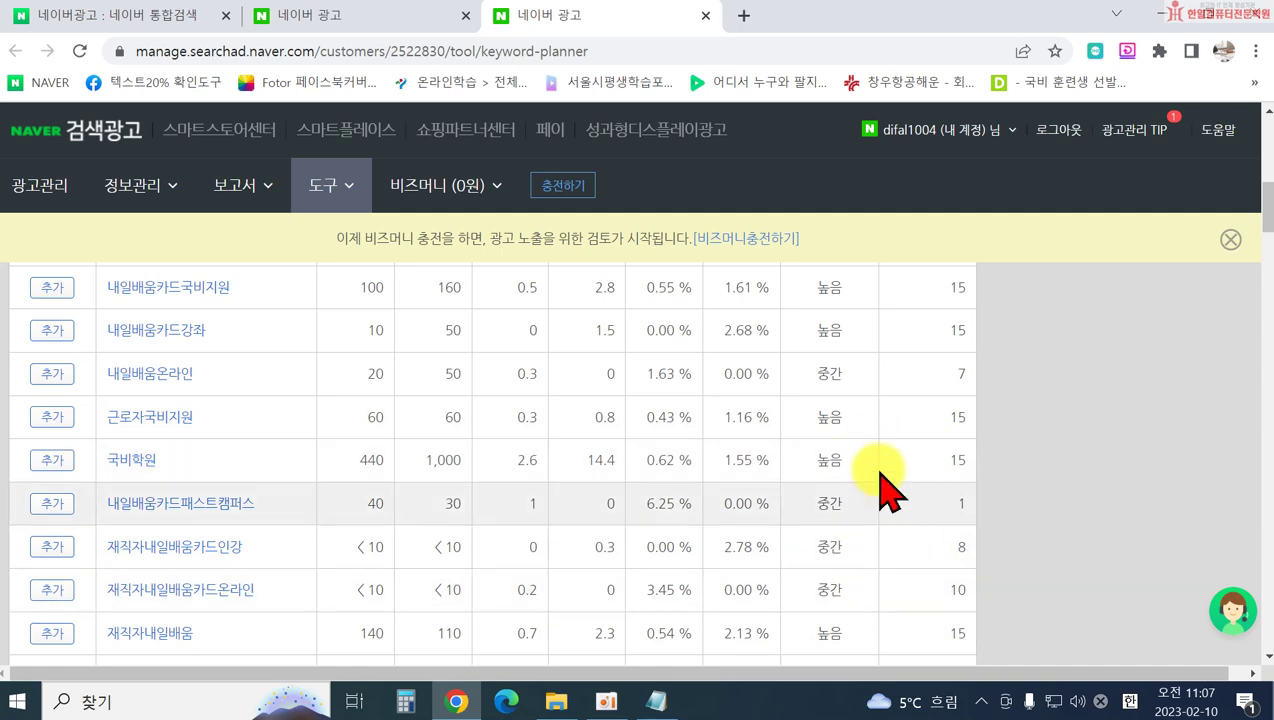
pyautogui.scroll(3, 850, 440)
pyautogui.scroll(2, 690, 450)
pyautogui.scroll(-2, 441, 427)
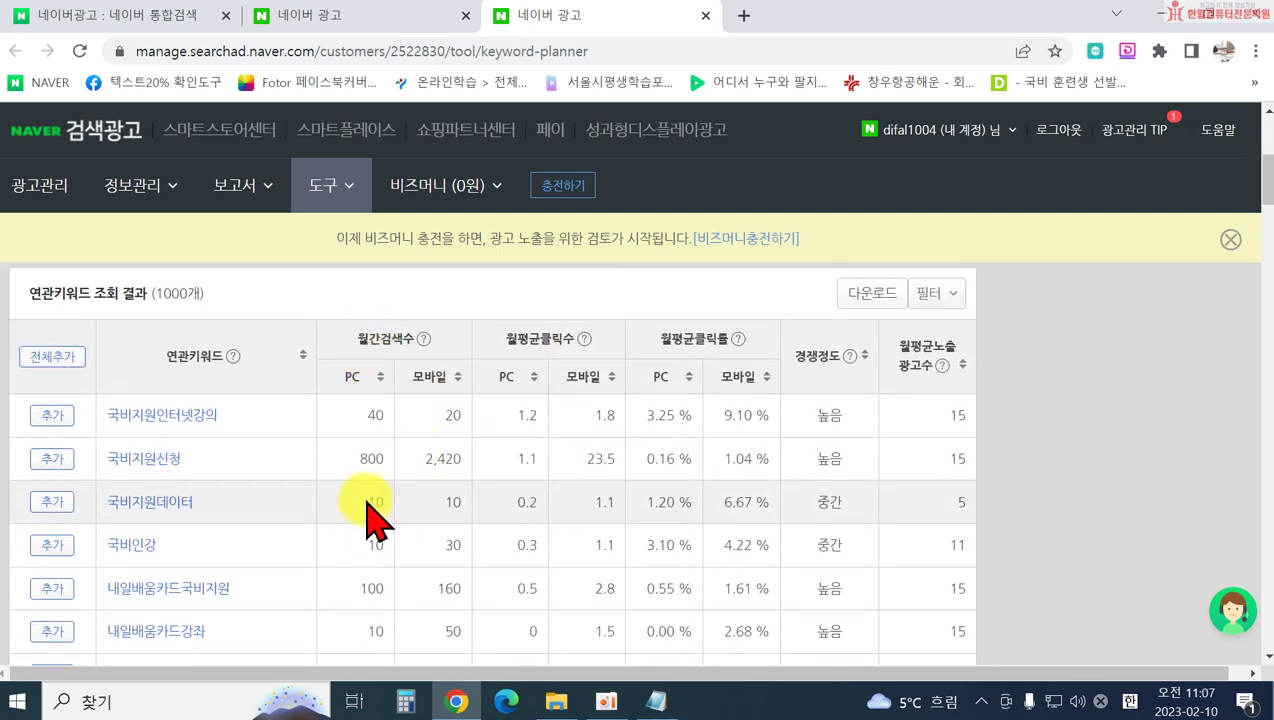
pyautogui.moveTo(458, 505); pyautogui.dragTo(461, 503)
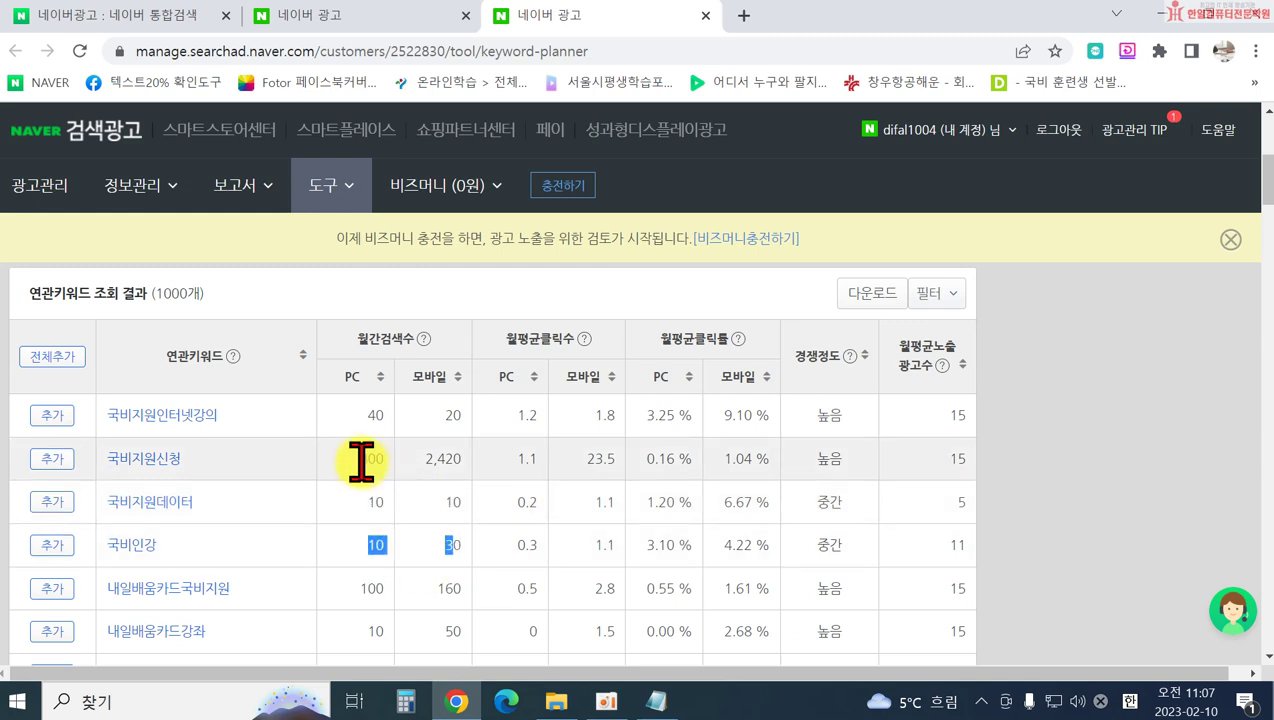
pyautogui.scroll(-2, 464, 521)
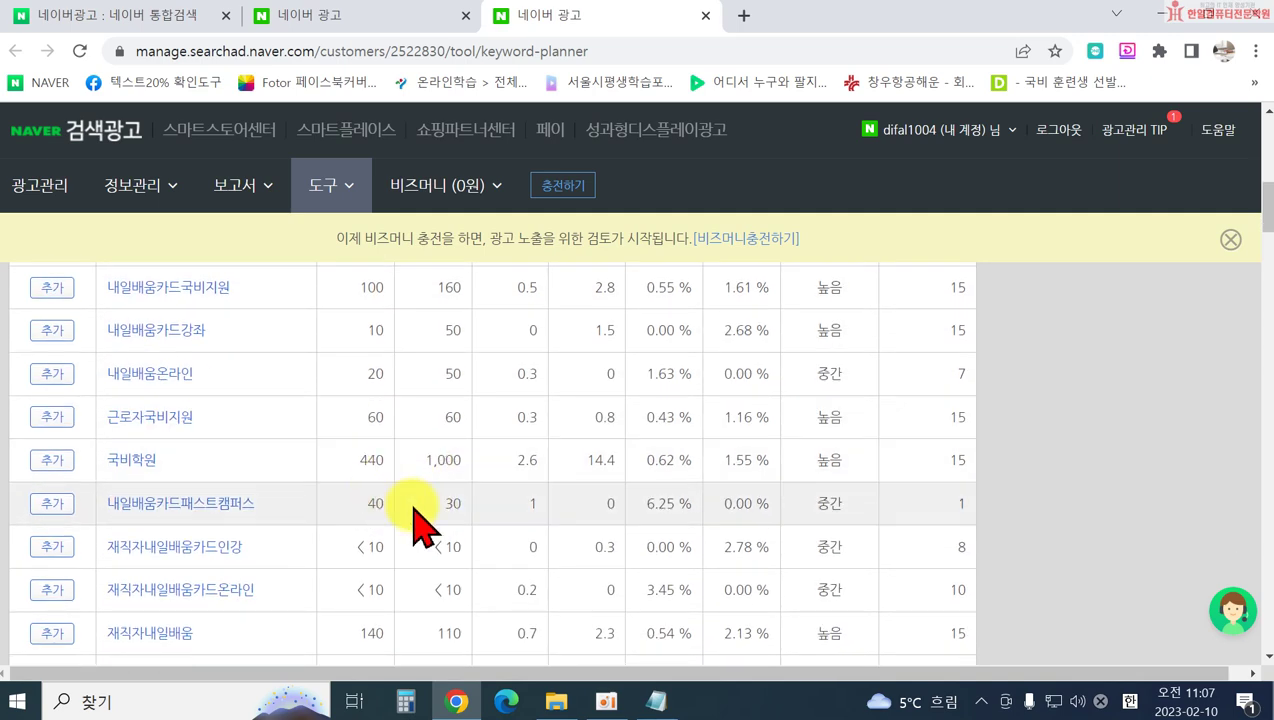
pyautogui.scroll(-3, 455, 528)
pyautogui.scroll(-1, 519, 590)
pyautogui.scroll(1, 560, 589)
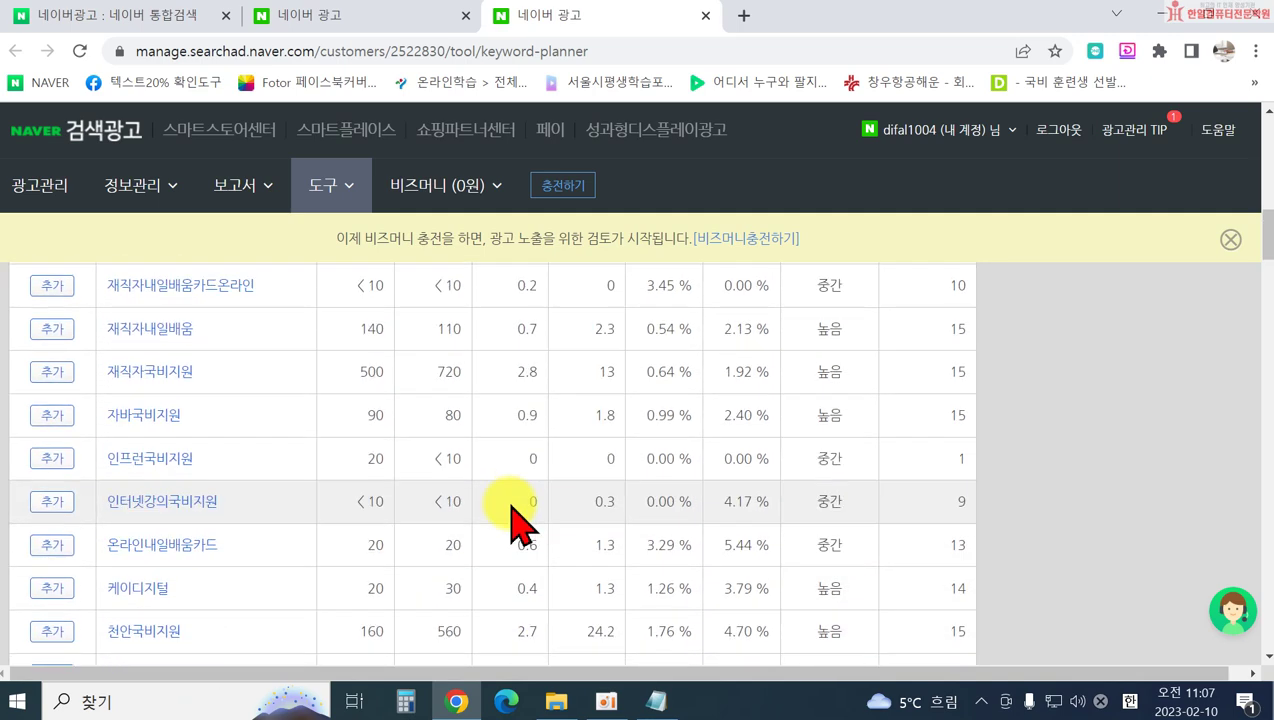
pyautogui.scroll(-1, 435, 463)
pyautogui.scroll(-1, 478, 547)
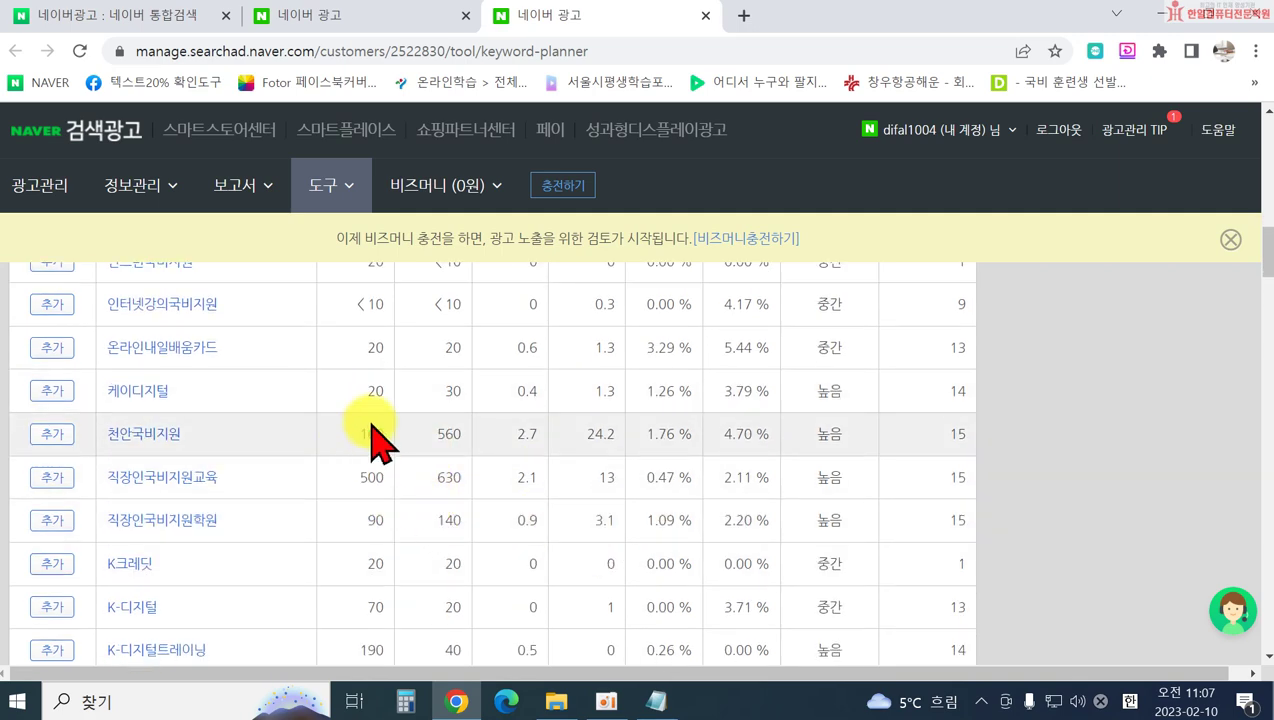
pyautogui.scroll(1, 525, 458)
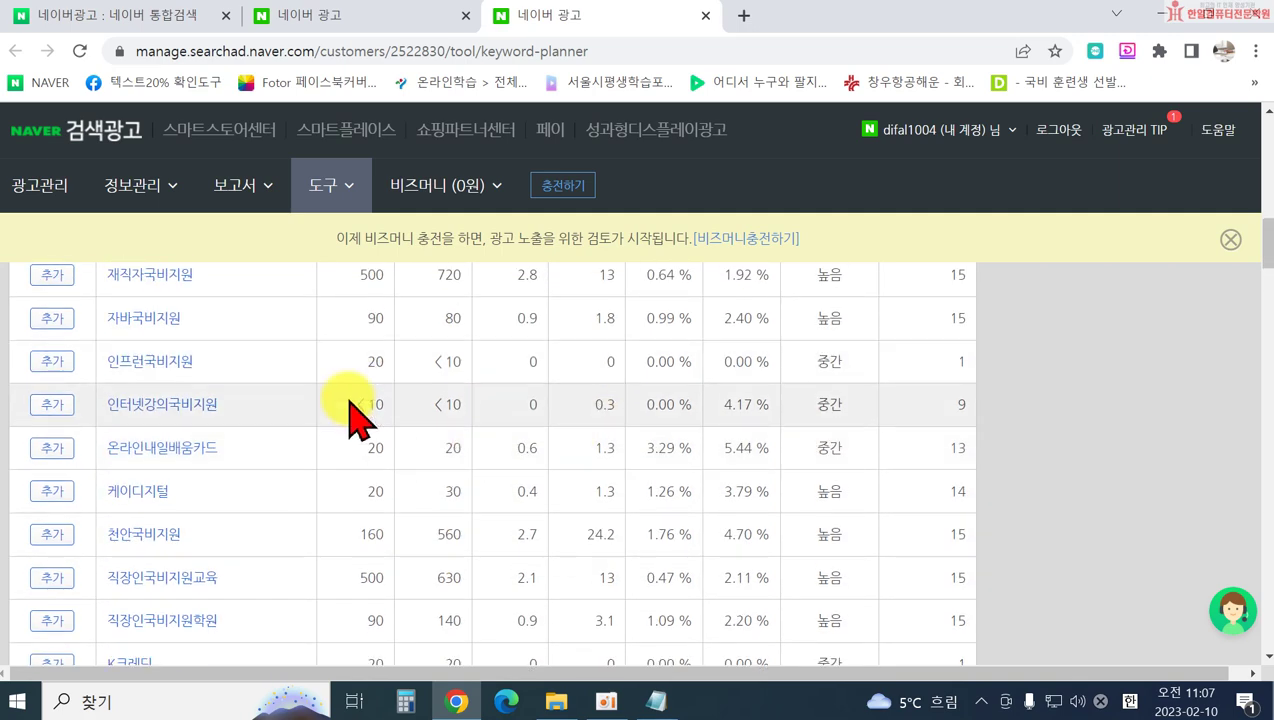
pyautogui.scroll(2, 590, 455)
pyautogui.scroll(5, 725, 420)
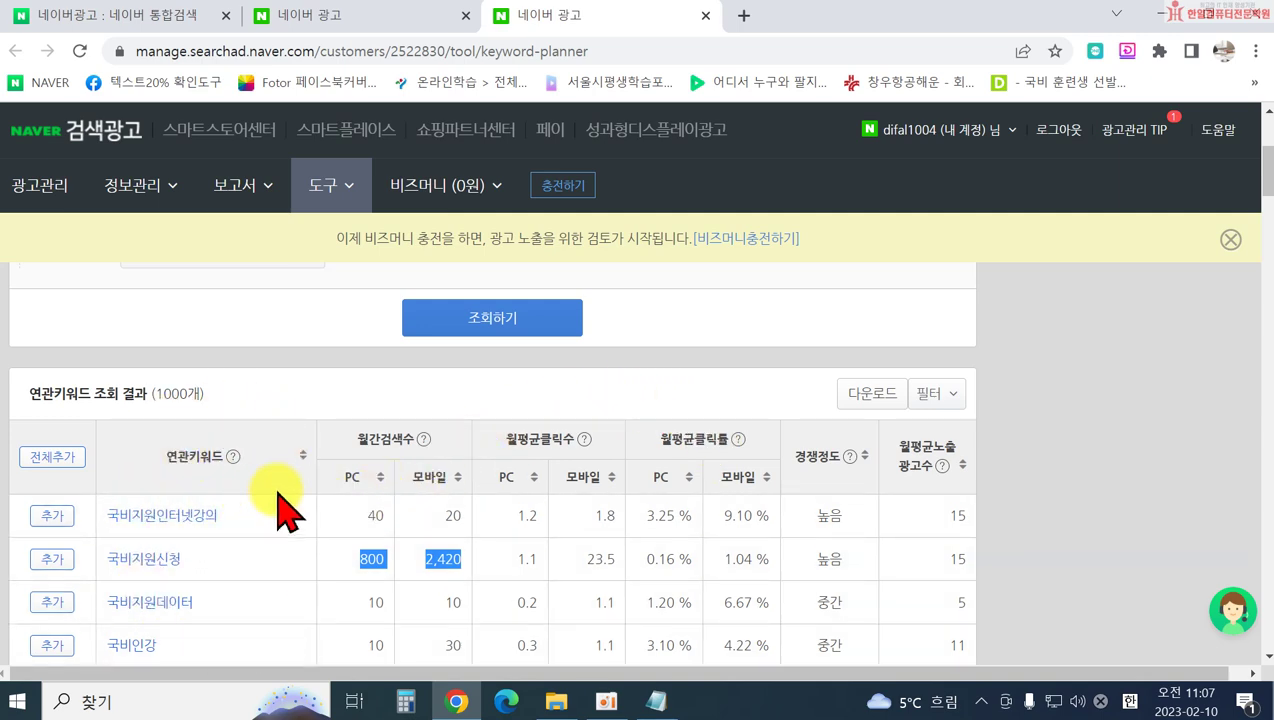
# Replace the lookup keywords with 온라인마케팅교육, 마케팅강의, 마케팅교육, 소상공인마케팅 and 마케팅학원 from the Notepad list and look up their related keywords
pyautogui.hotkey('alt', 'Tab')
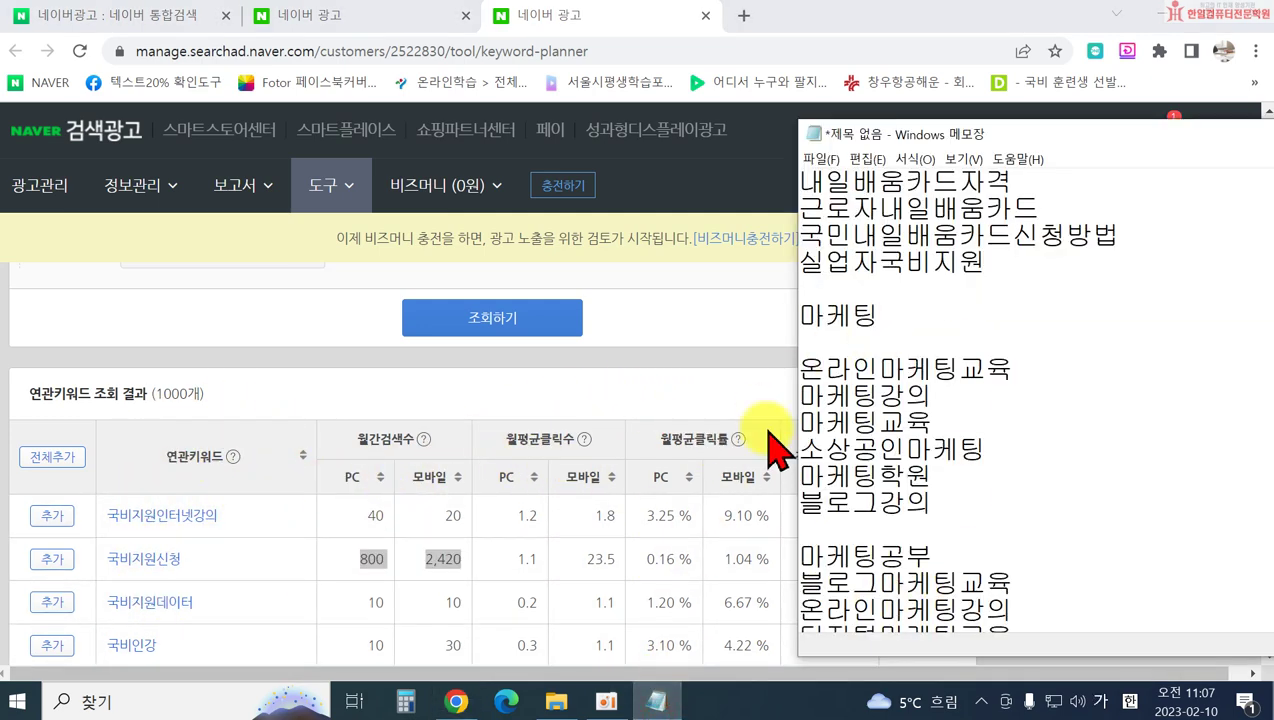
pyautogui.moveTo(801, 372); pyautogui.dragTo(990, 465)
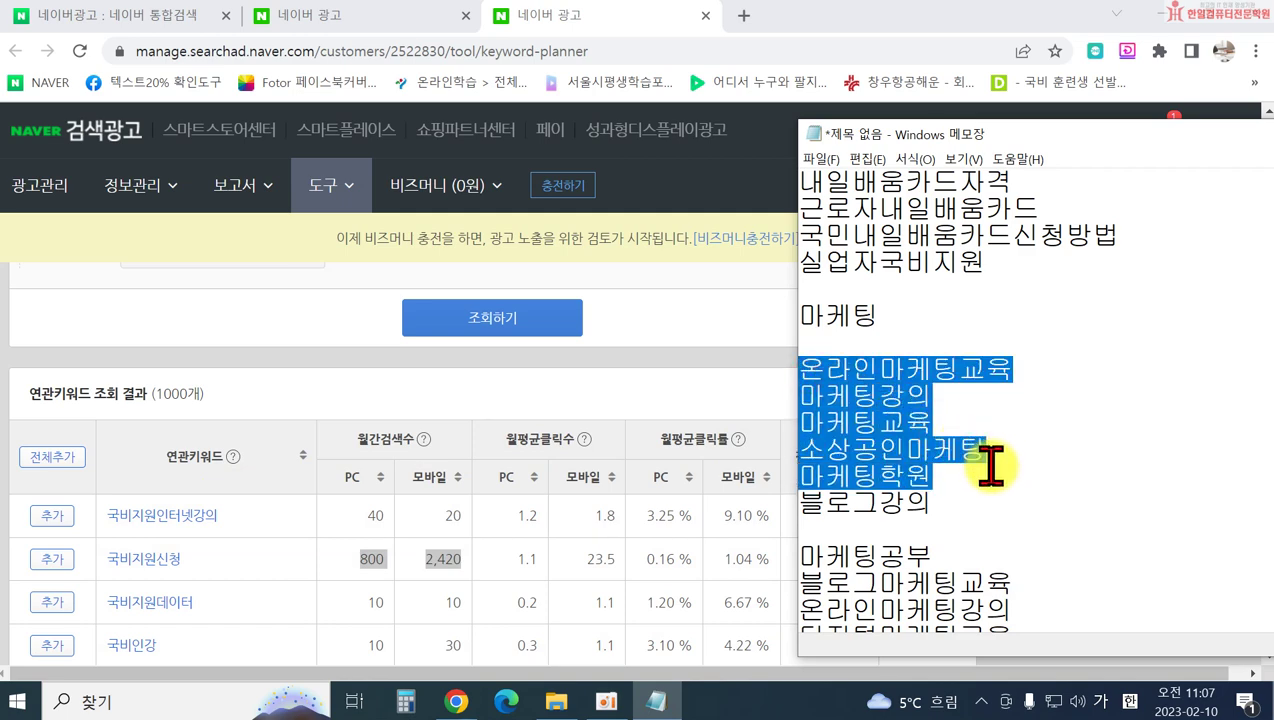
pyautogui.scroll(3, 108, 301)
pyautogui.click(240, 457)
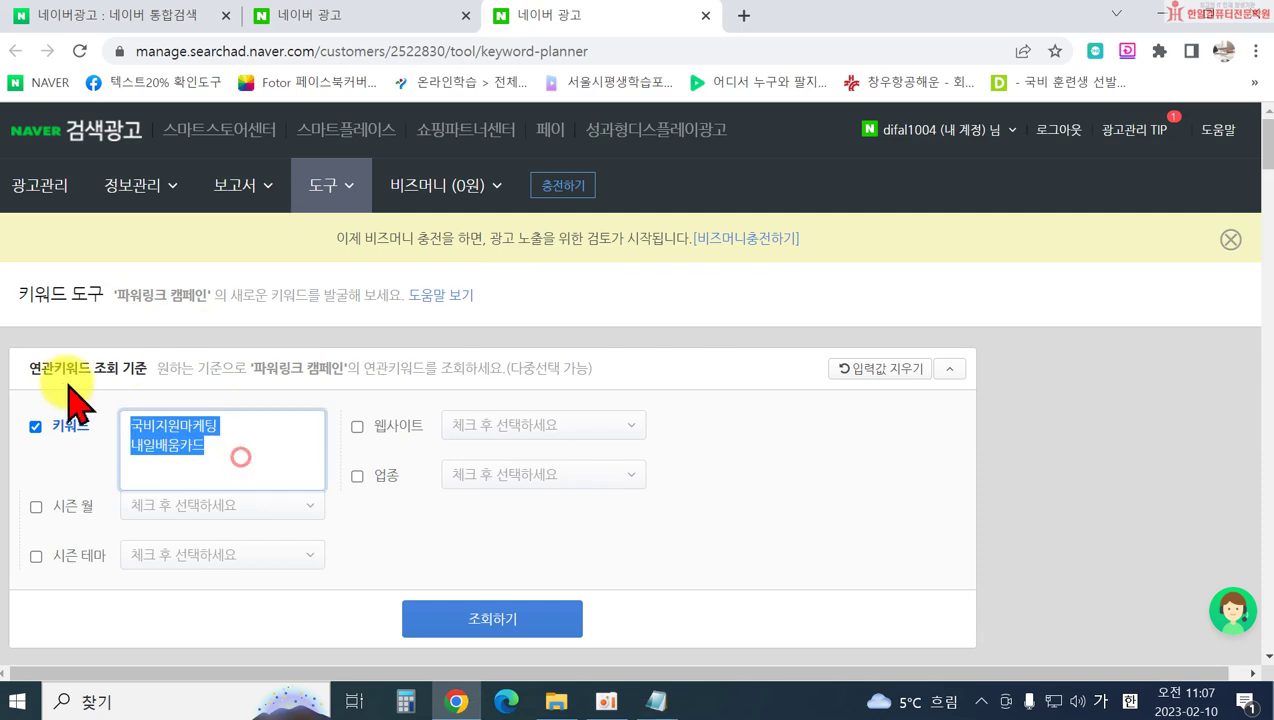
pyautogui.write('마케팅강의 마케팅교육 소상공인마케팅 마케팅학원')
pyautogui.click(505, 618)
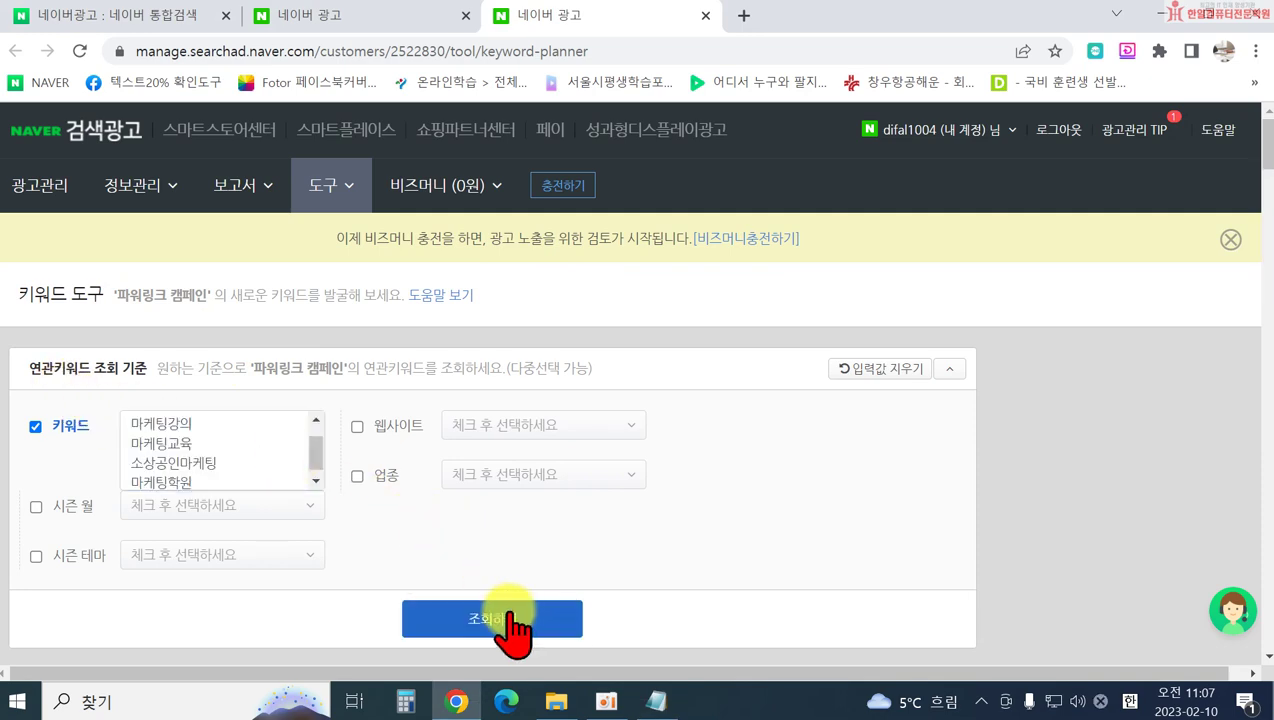
# Examine the related marketing keywords and their search and click statistics from 네이버쇼핑광고 down past 이메일마케팅
pyautogui.scroll(-1, 660, 500)
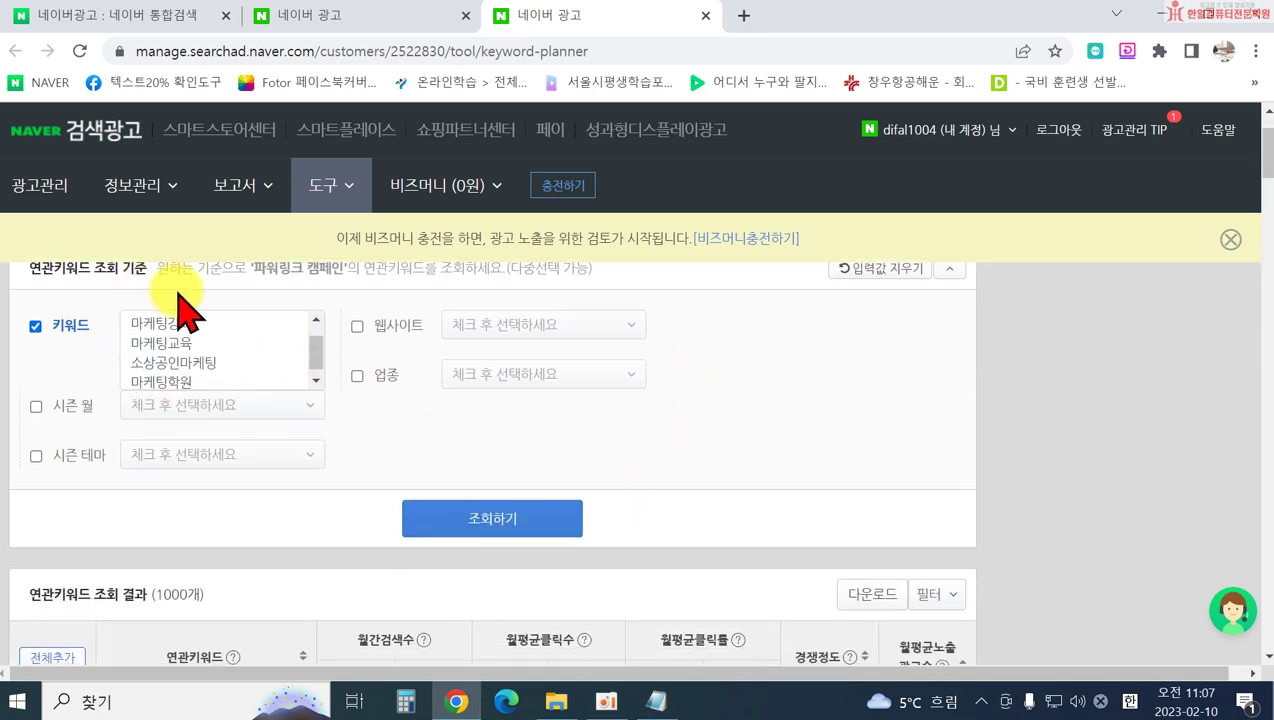
pyautogui.scroll(-2, 284, 464)
pyautogui.scroll(-1, 796, 546)
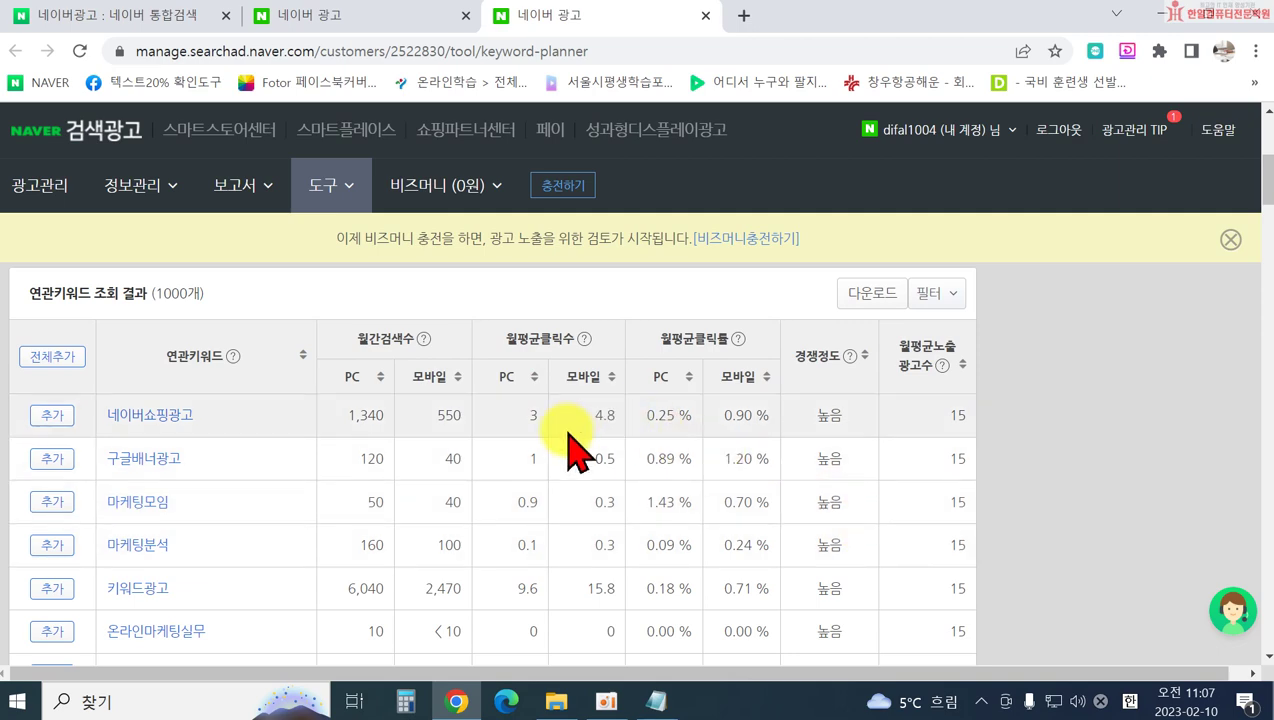
pyautogui.scroll(-1, 560, 470)
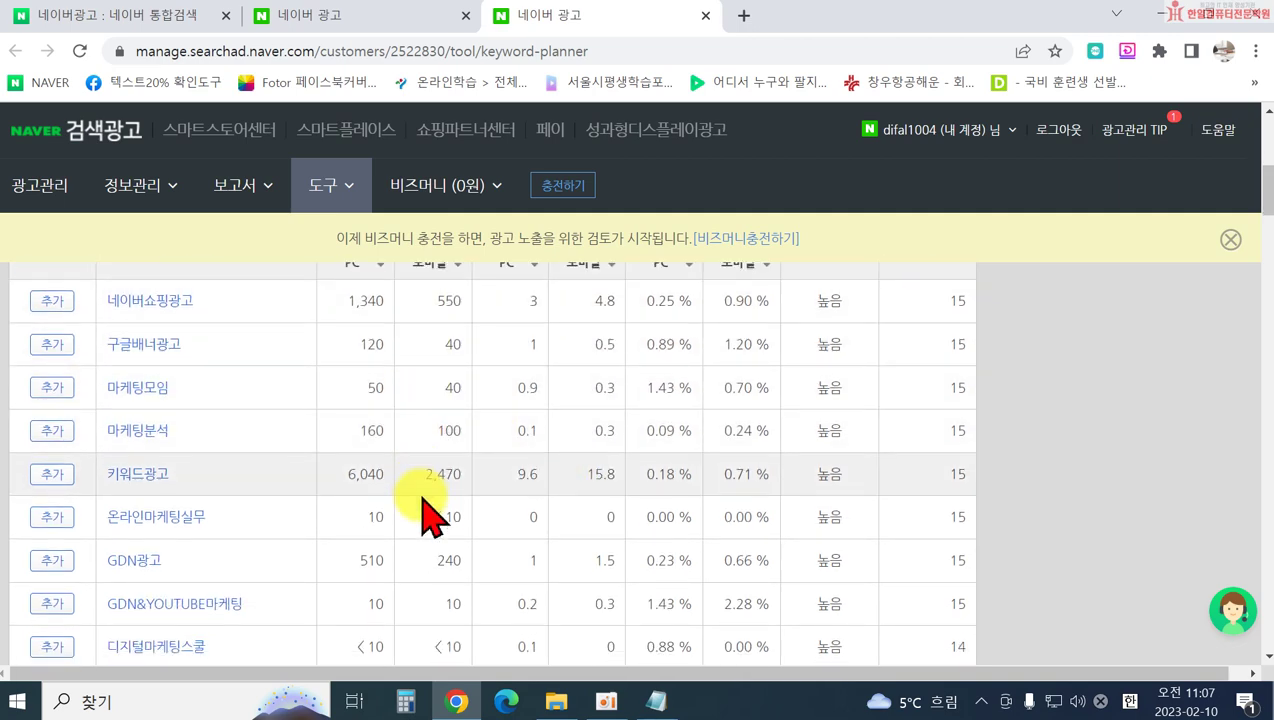
pyautogui.scroll(-1, 333, 475)
pyautogui.scroll(-1, 445, 475)
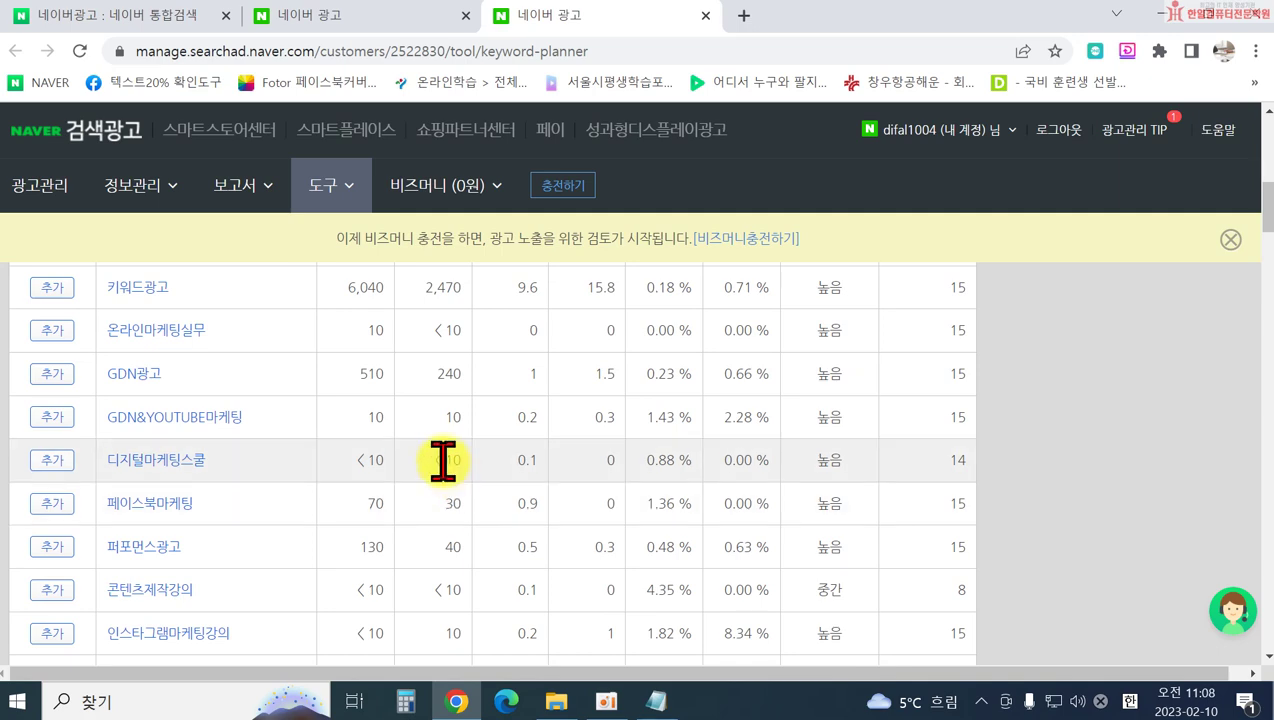
pyautogui.scroll(-2, 440, 470)
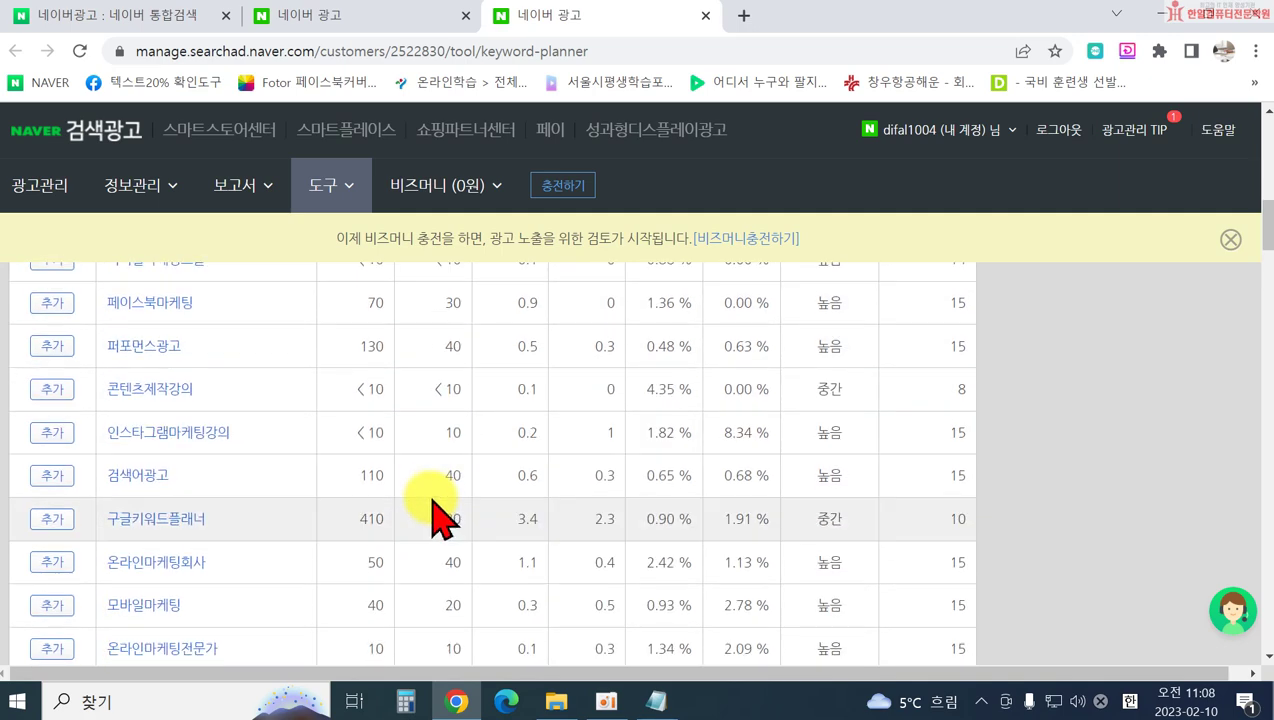
pyautogui.scroll(-1, 347, 485)
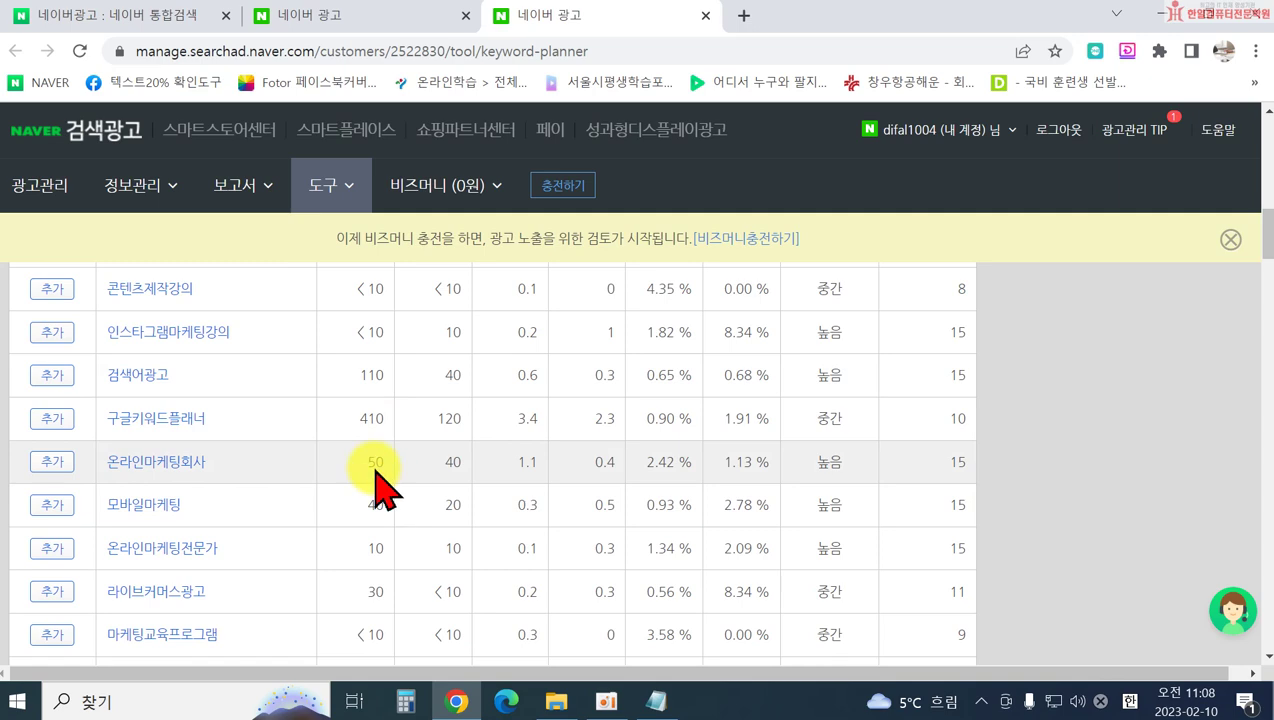
pyautogui.scroll(-1, 360, 490)
pyautogui.scroll(-1, 395, 528)
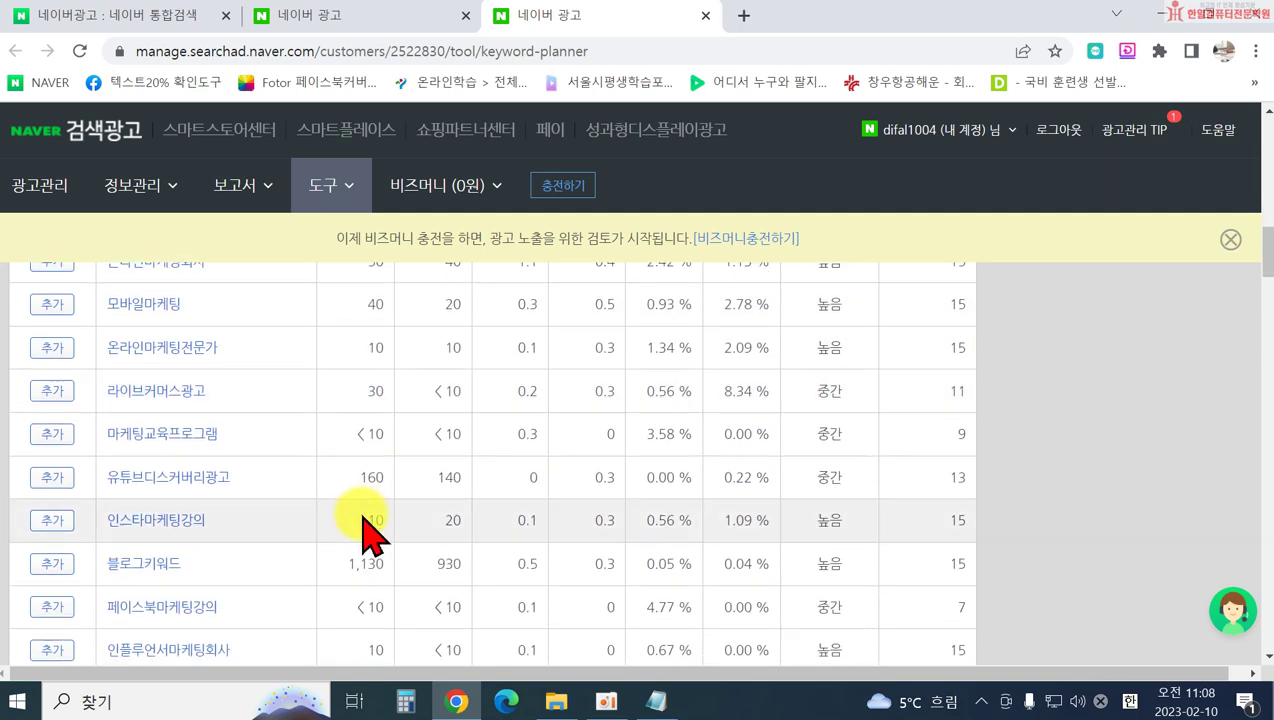
pyautogui.scroll(-1, 371, 517)
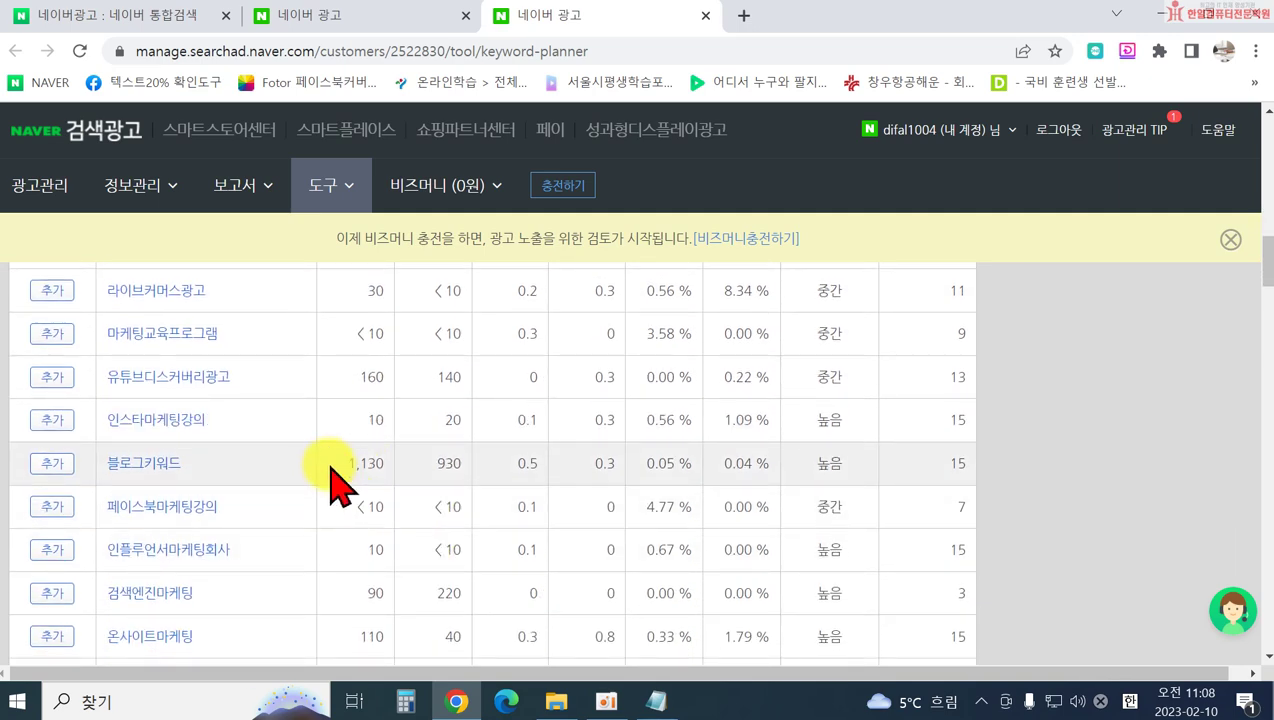
pyautogui.scroll(-2, 221, 462)
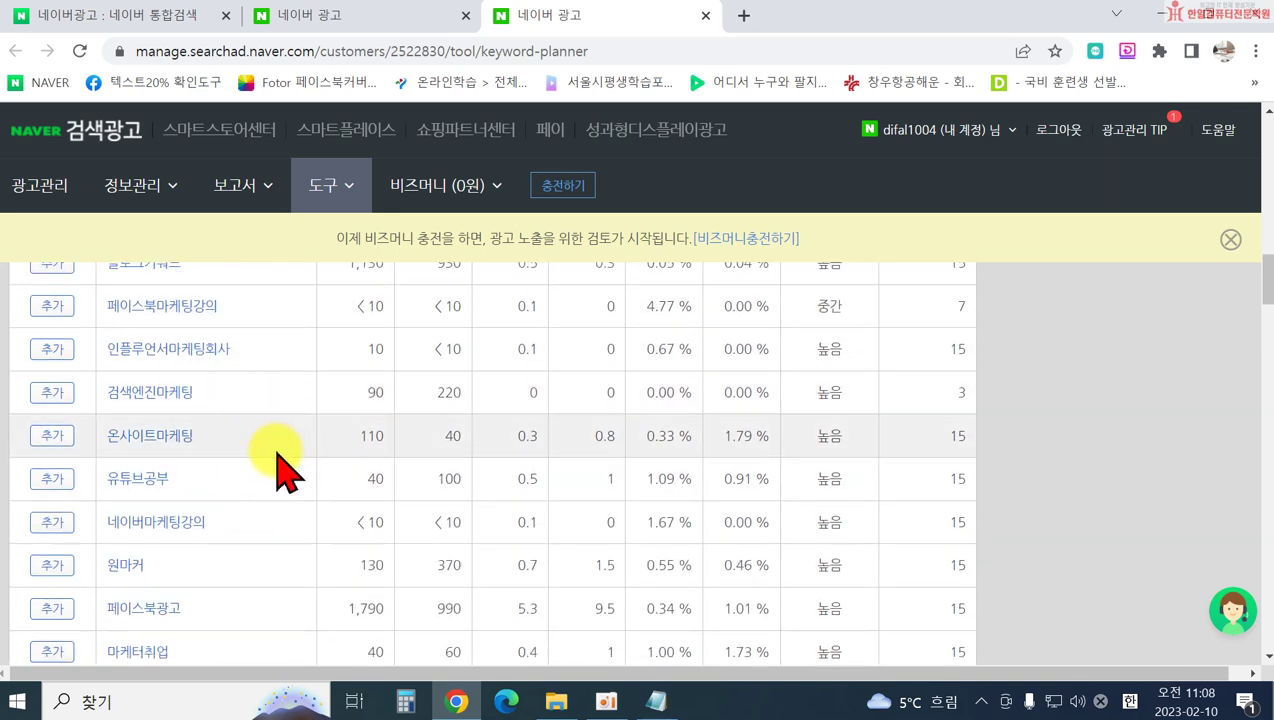
pyautogui.scroll(-1, 277, 455)
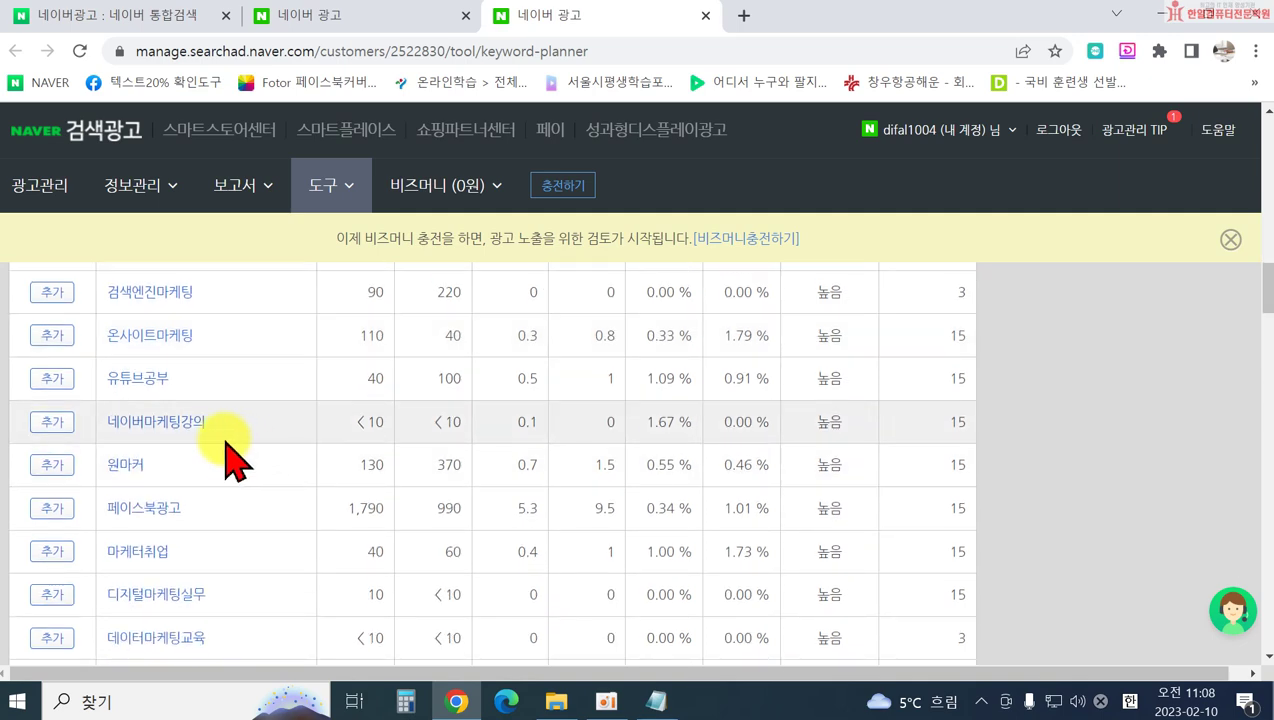
pyautogui.scroll(-1, 265, 505)
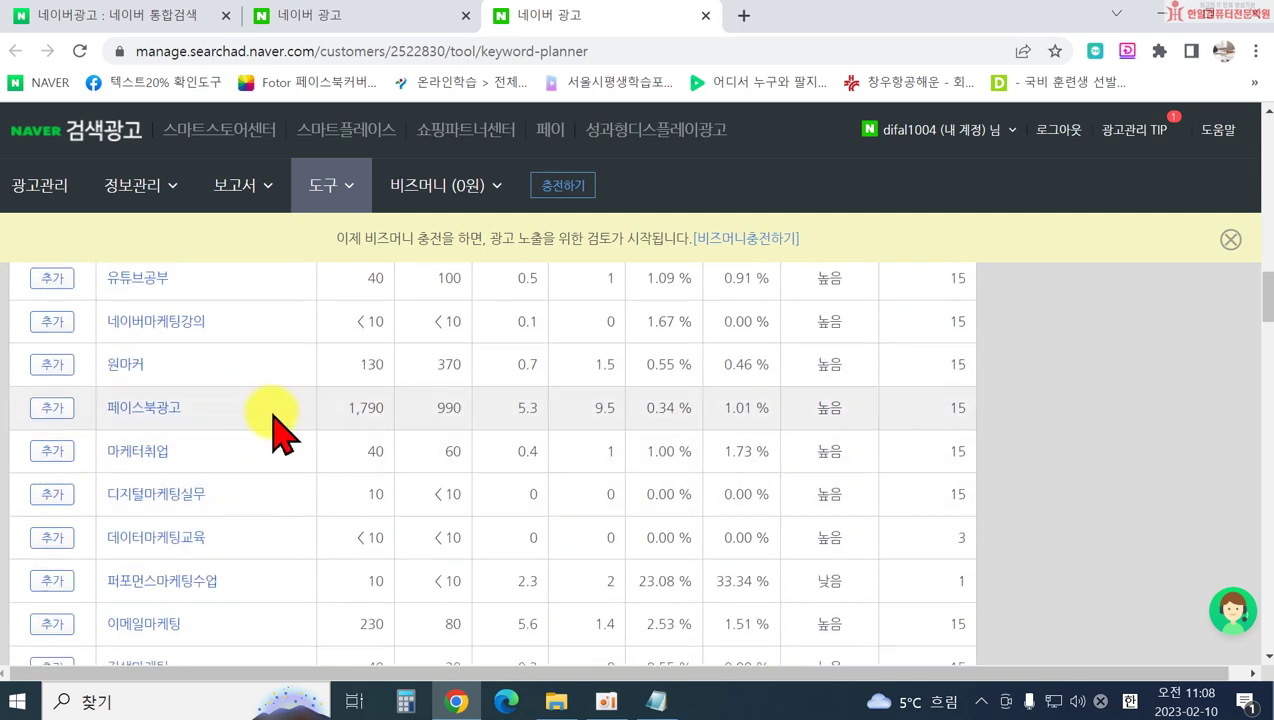
pyautogui.scroll(-2, 277, 440)
# Recheck the entered marketing lookup keywords and go through the upper part of their related keyword results again
pyautogui.scroll(5, 278, 470)
pyautogui.scroll(6, 285, 430)
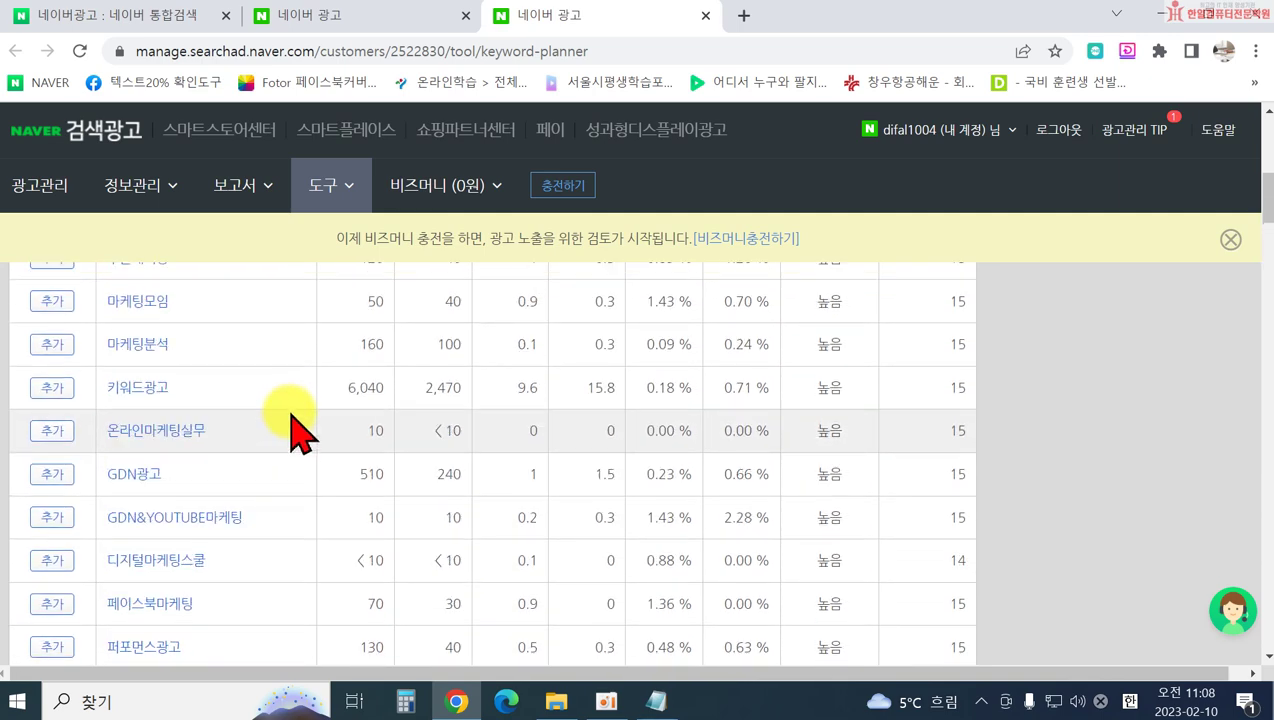
pyautogui.scroll(3, 300, 430)
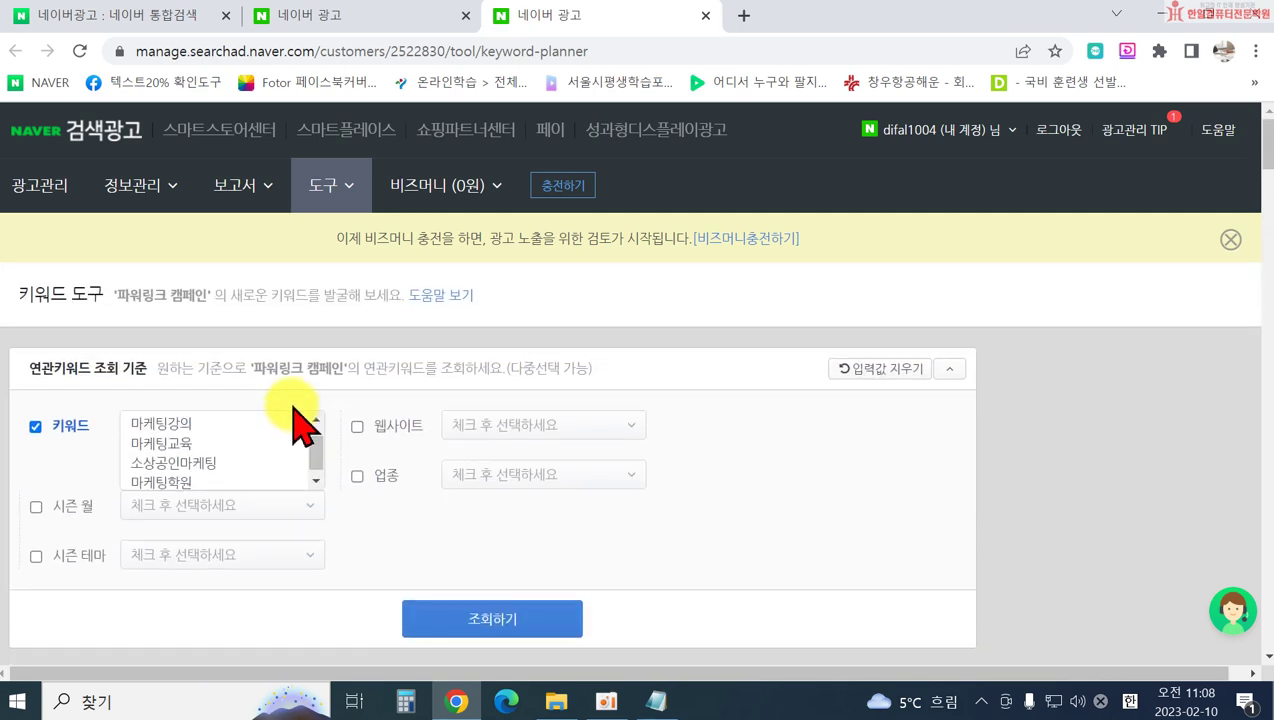
pyautogui.scroll(-3, 293, 400)
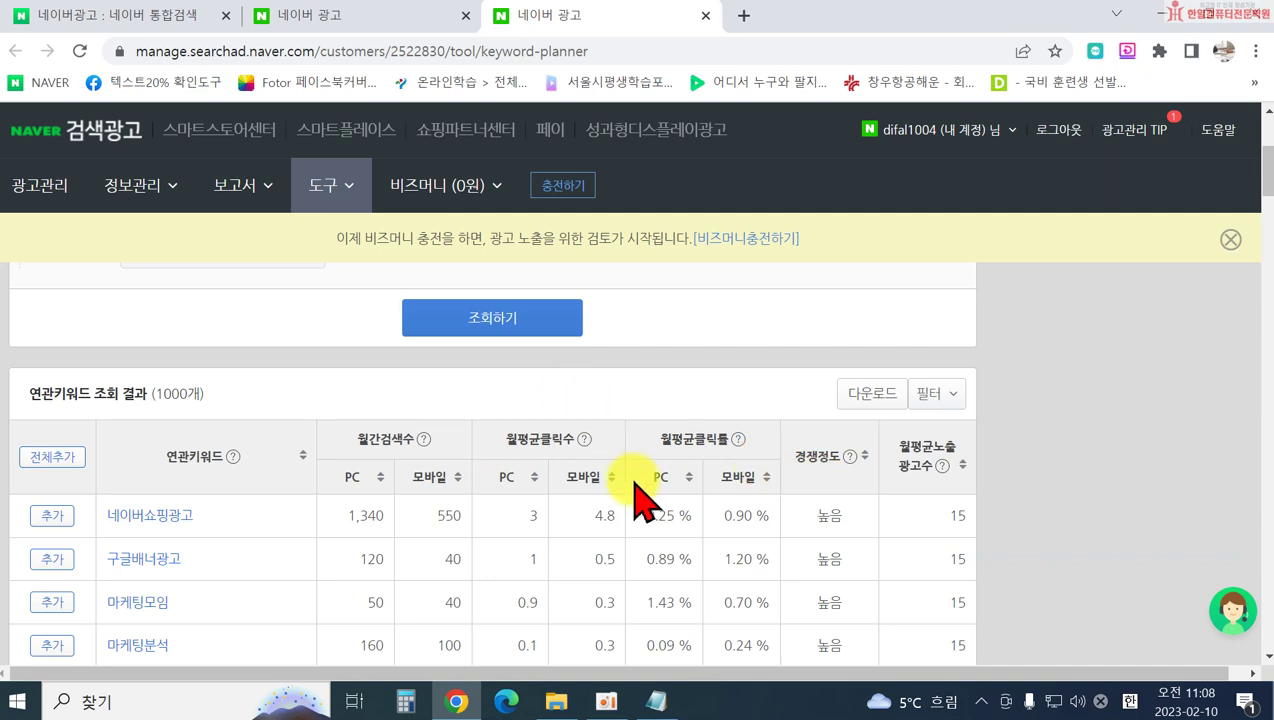
pyautogui.scroll(-4, 589, 506)
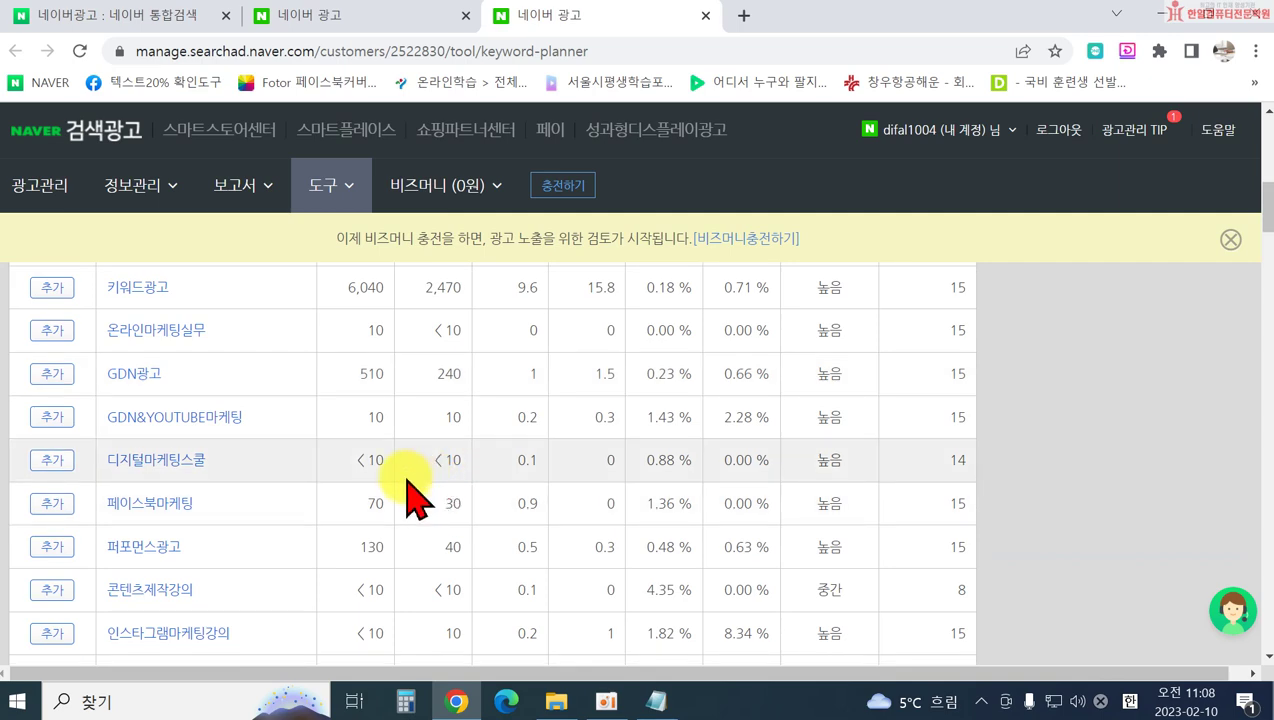
pyautogui.scroll(-3, 313, 561)
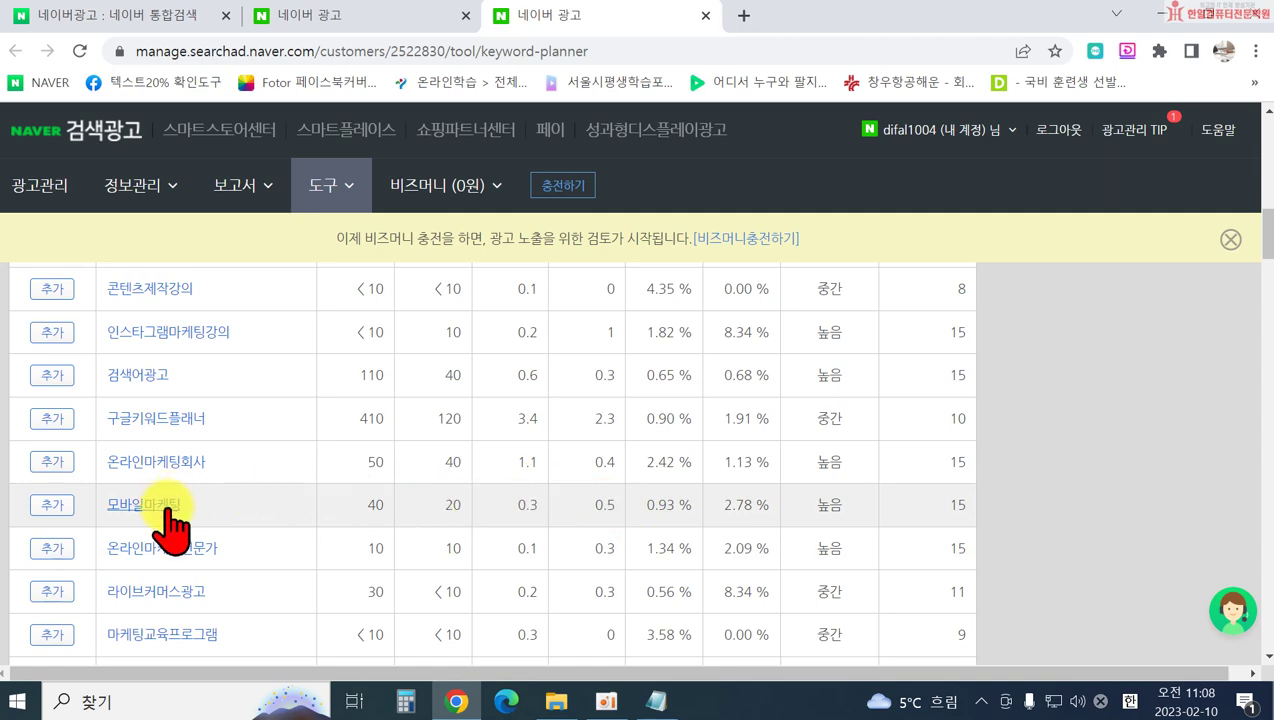
pyautogui.scroll(-2, 242, 526)
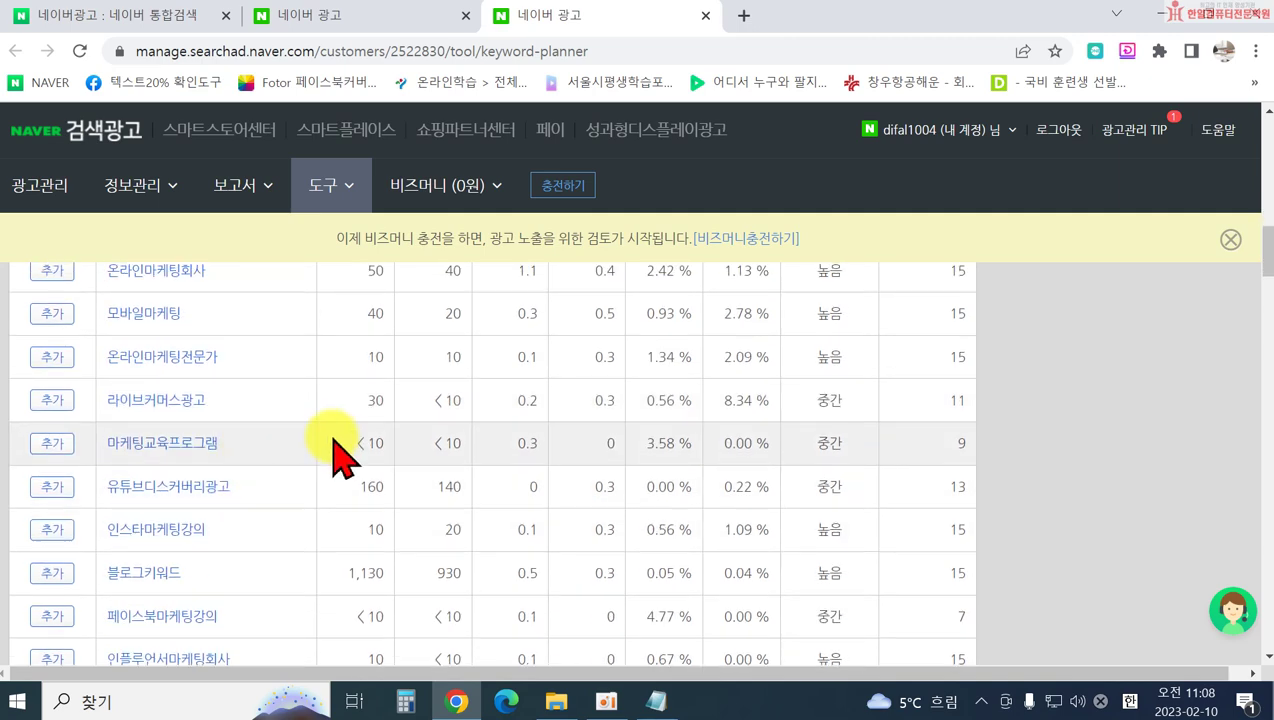
pyautogui.scroll(6, 315, 440)
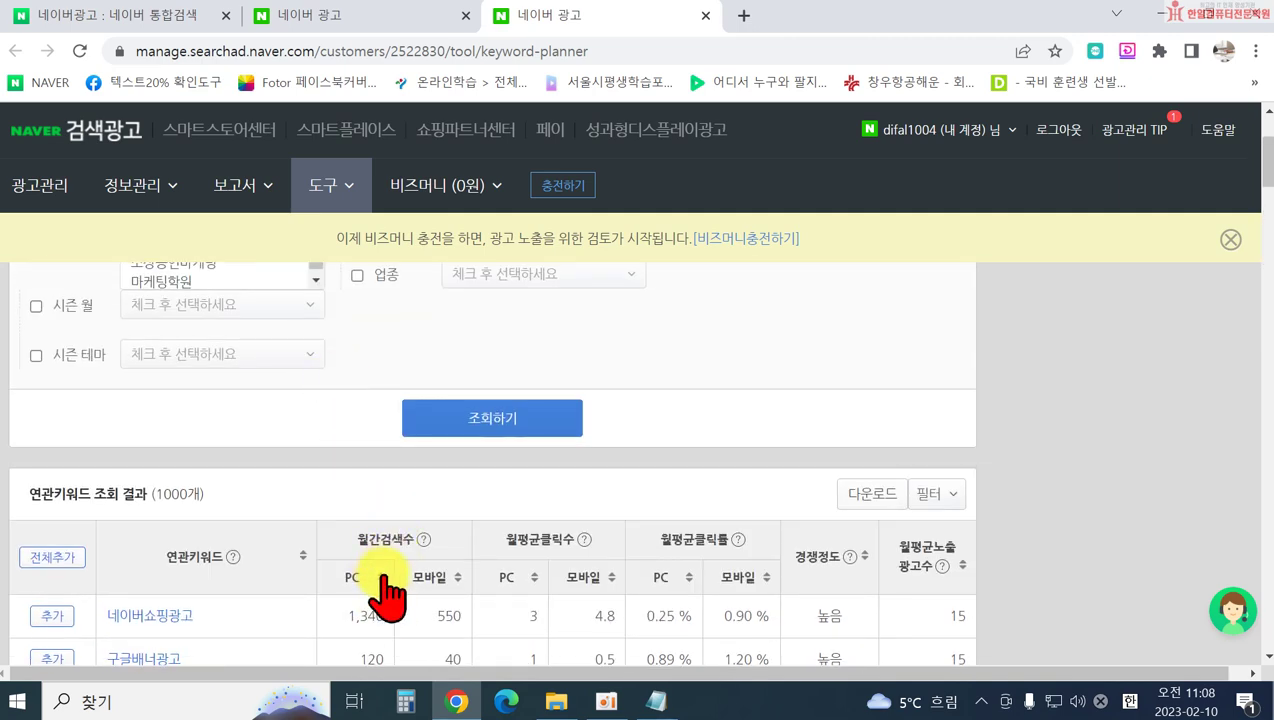
# Sort the related keyword results by monthly mobile search volume in descending order
pyautogui.scroll(-1, 383, 585)
pyautogui.click(455, 480)
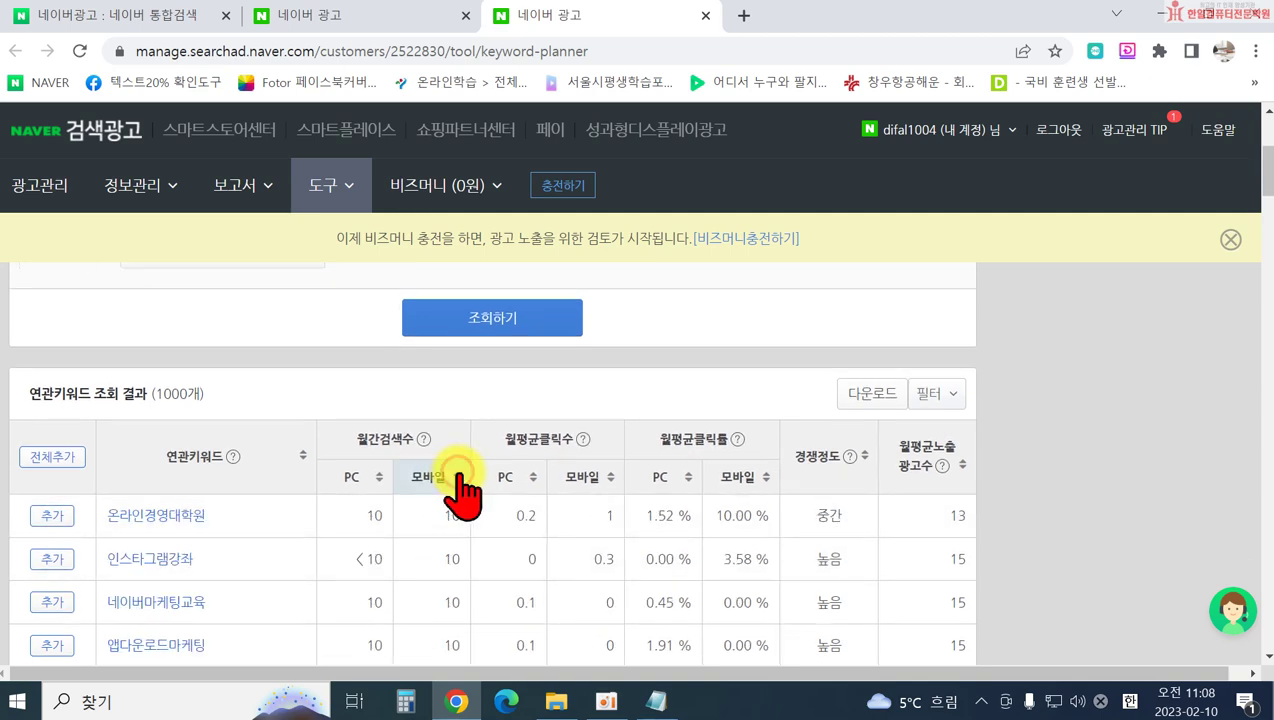
pyautogui.click(447, 480)
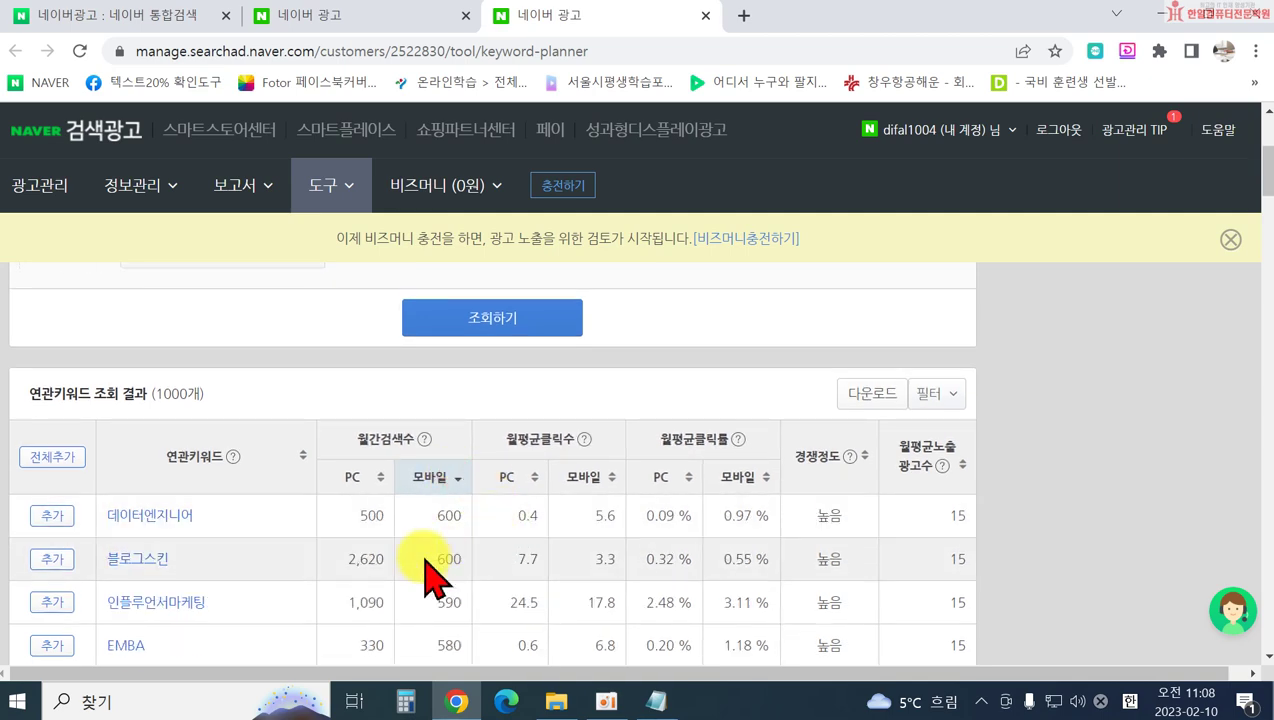
# Examine the search, click and click-rate figures of the related keywords, especially 블로그스킨, 블로그강의 and 인스타그램마케팅
pyautogui.scroll(-1, 427, 540)
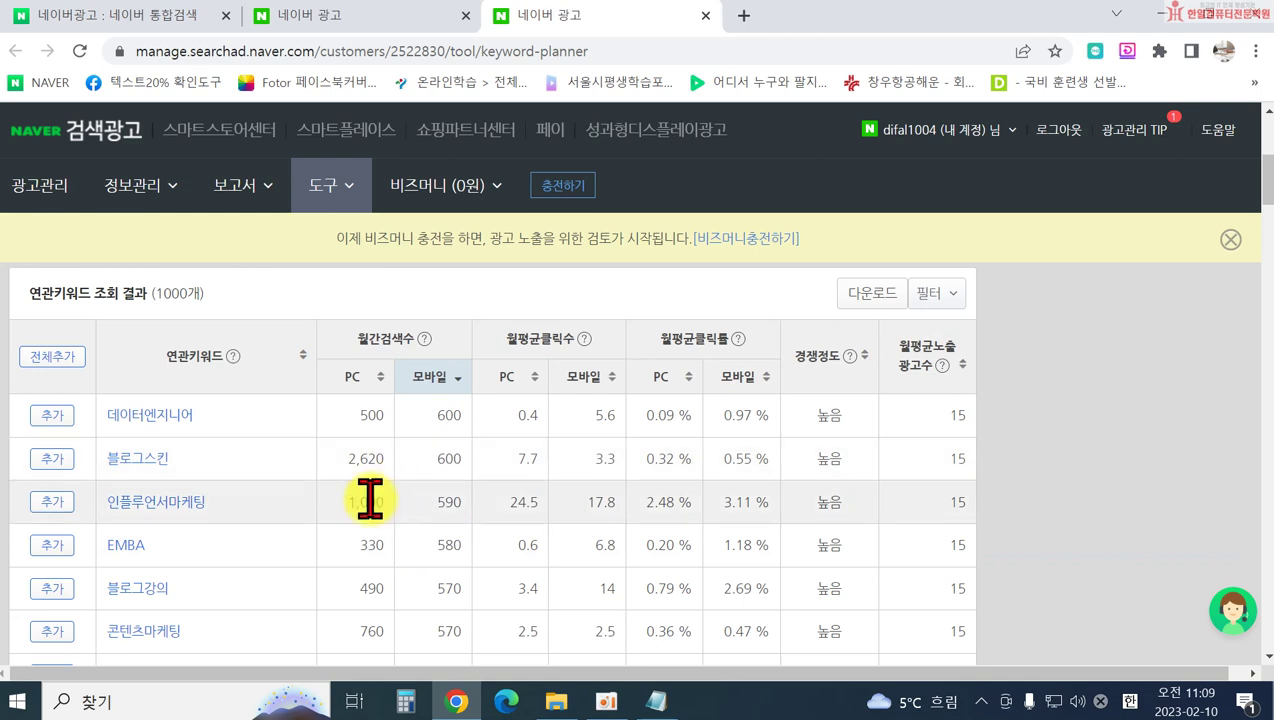
pyautogui.moveTo(276, 462); pyautogui.dragTo(751, 462)
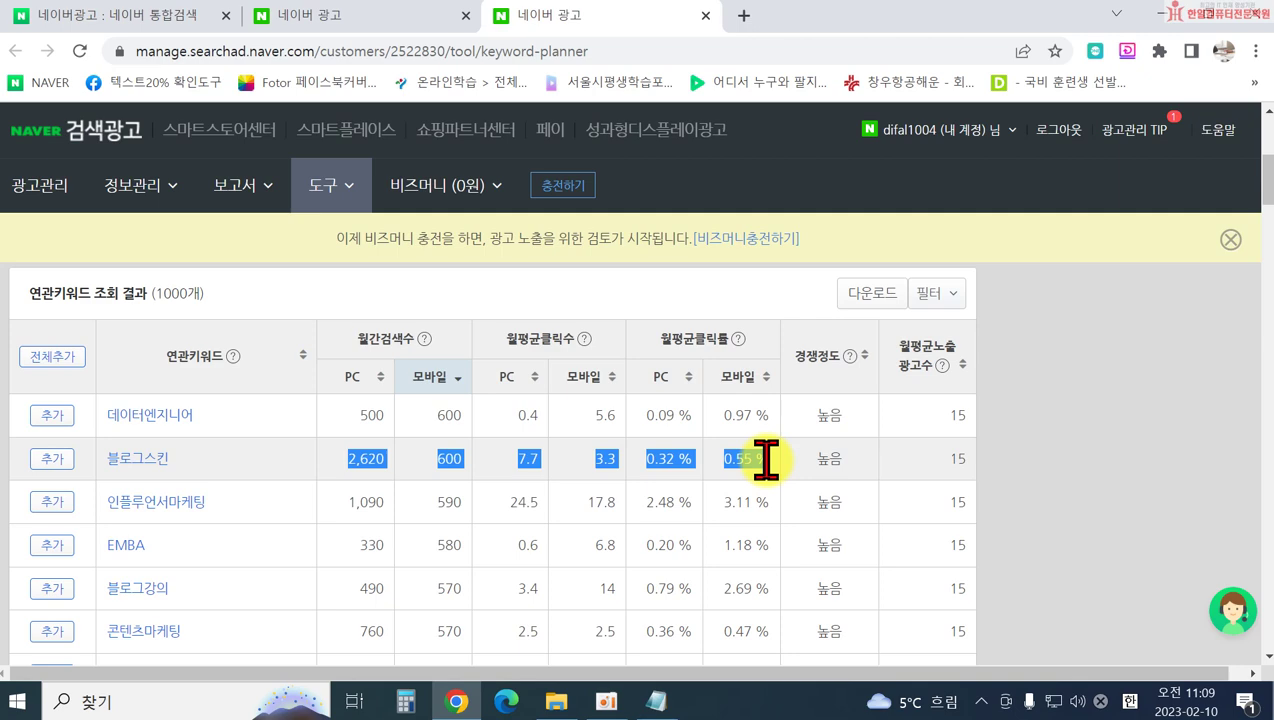
pyautogui.scroll(-1, 650, 524)
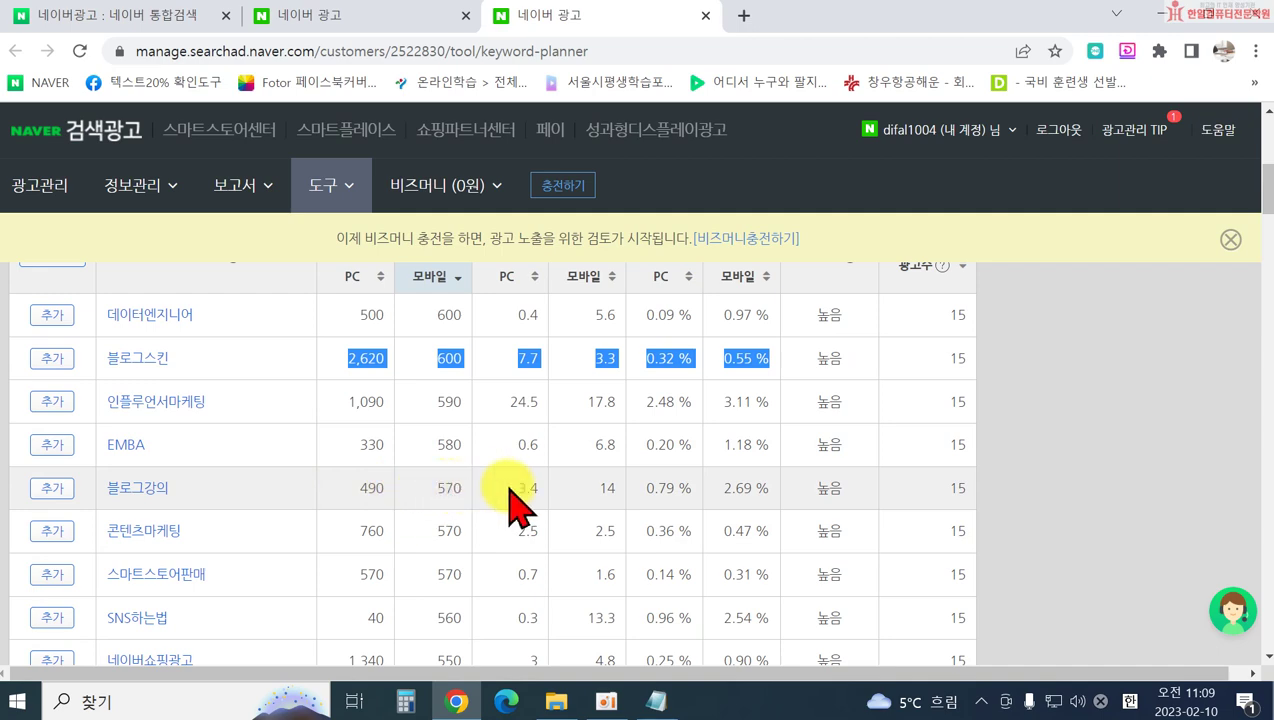
pyautogui.click(724, 485)
pyautogui.moveTo(339, 489); pyautogui.dragTo(765, 507)
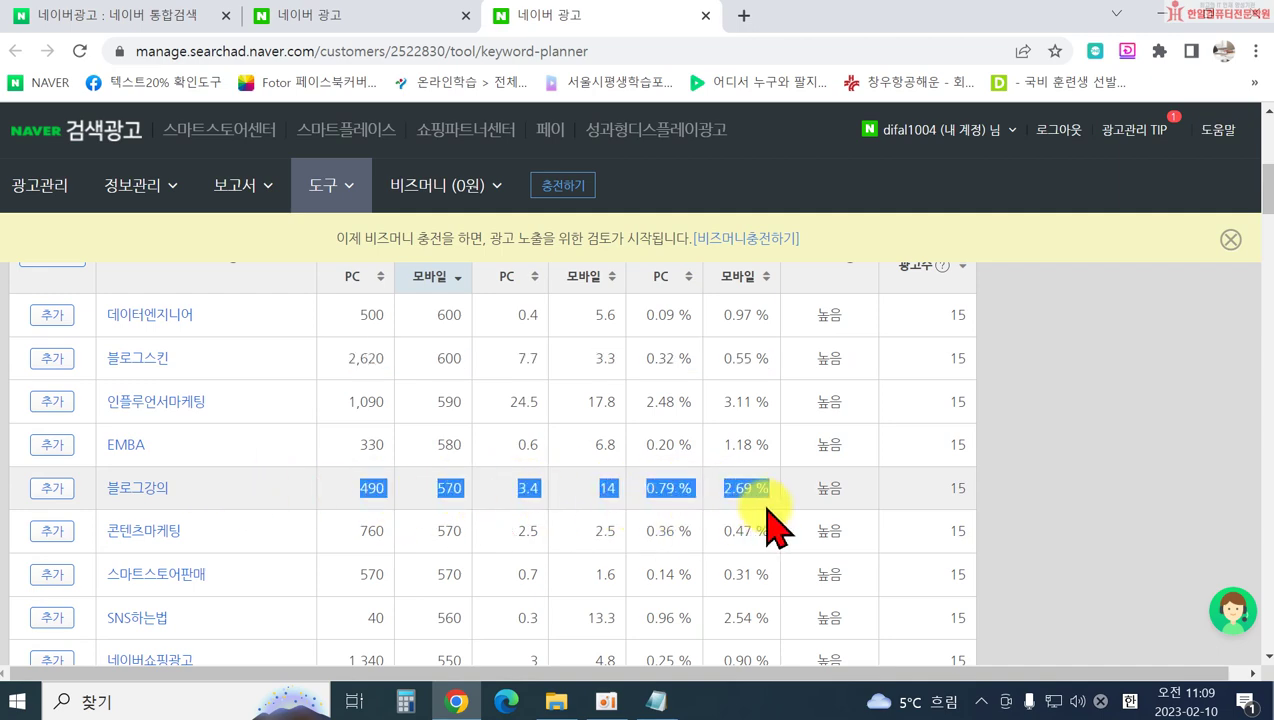
pyautogui.scroll(-1, 333, 520)
pyautogui.scroll(-2, 300, 495)
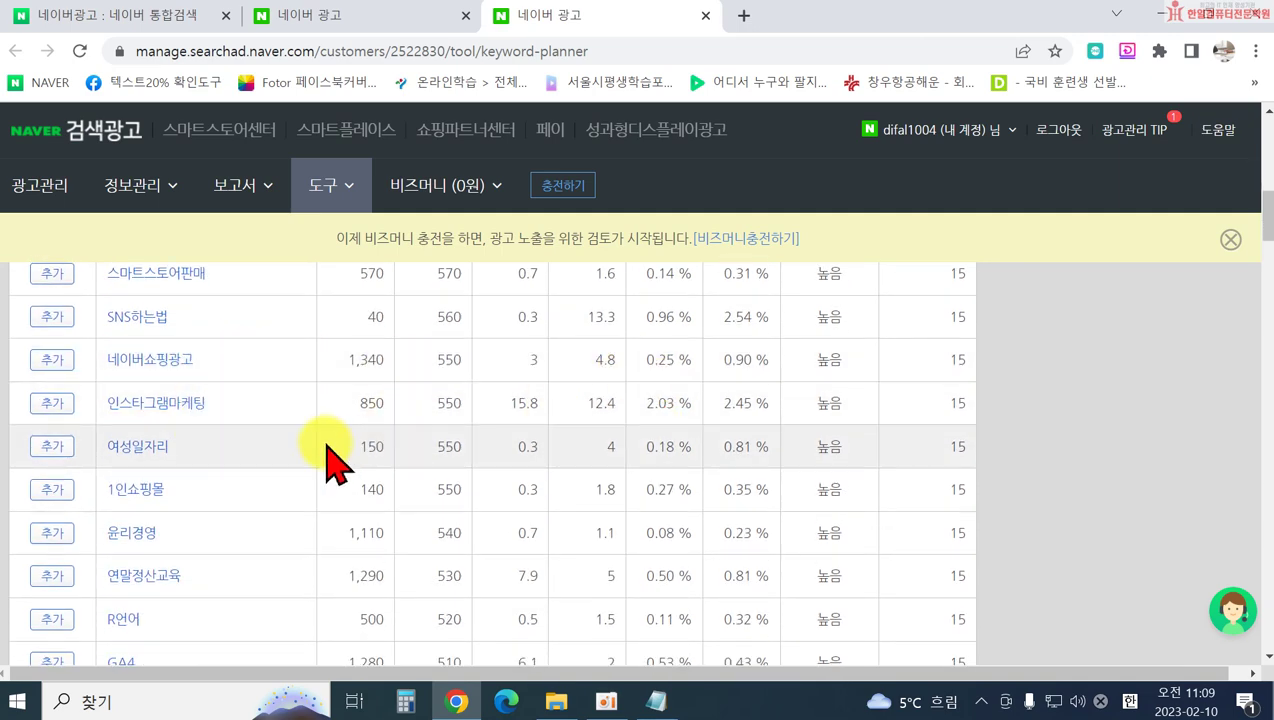
pyautogui.moveTo(262, 421); pyautogui.dragTo(757, 422)
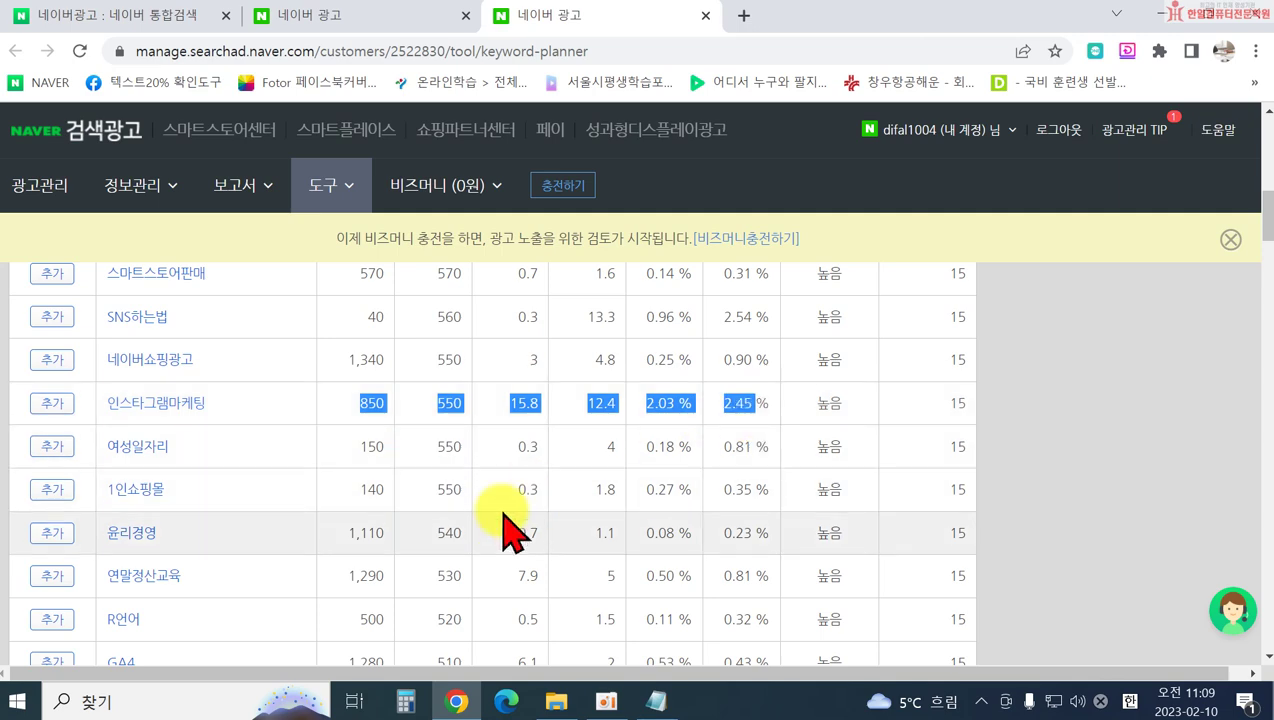
pyautogui.scroll(-1, 447, 524)
pyautogui.scroll(-1, 320, 535)
pyautogui.scroll(-1, 300, 545)
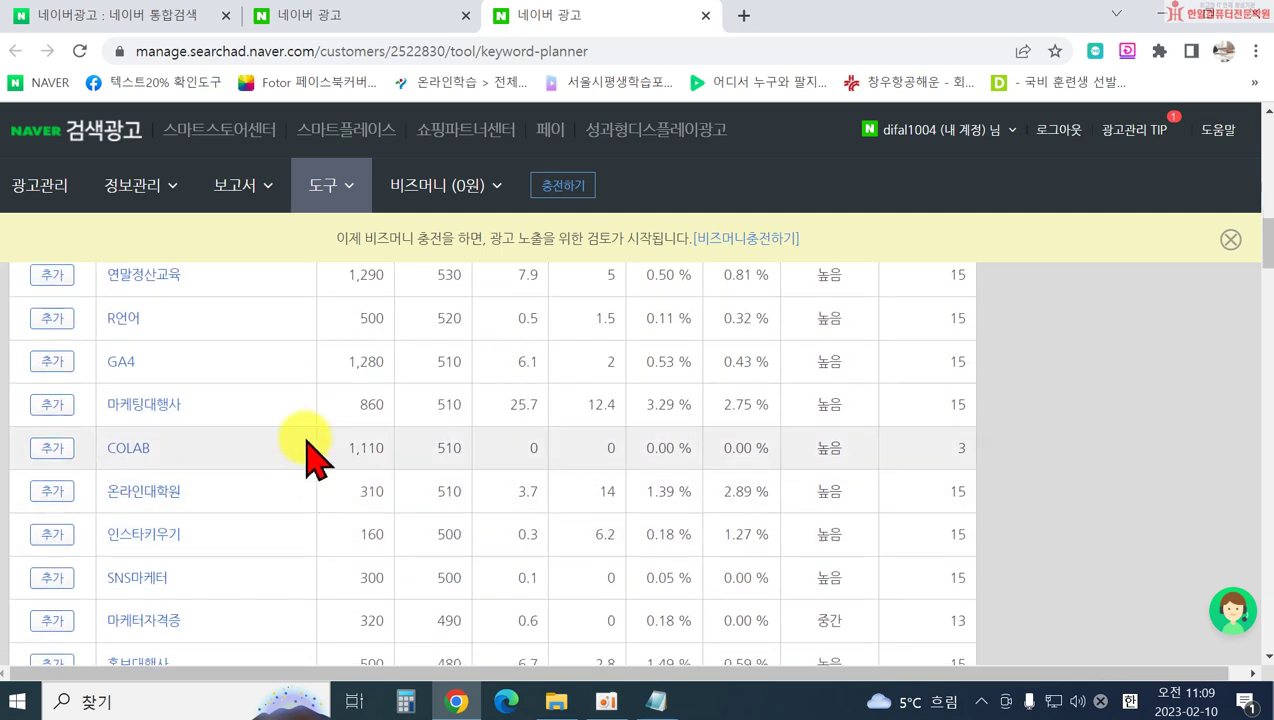
# Recheck the entered marketing lookup keywords, then read the mobile-sorted results from 1인쇼핑몰 down to 마케팅강의
pyautogui.scroll(12, 284, 398)
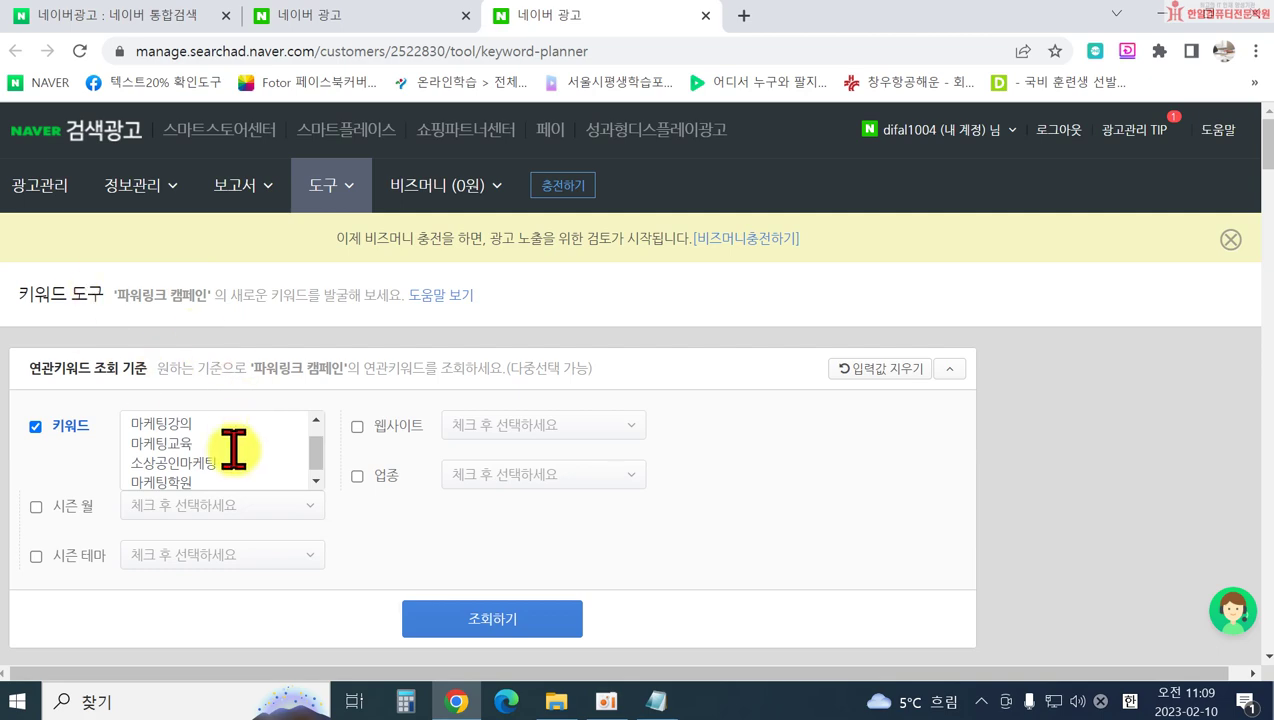
pyautogui.scroll(-10, 296, 569)
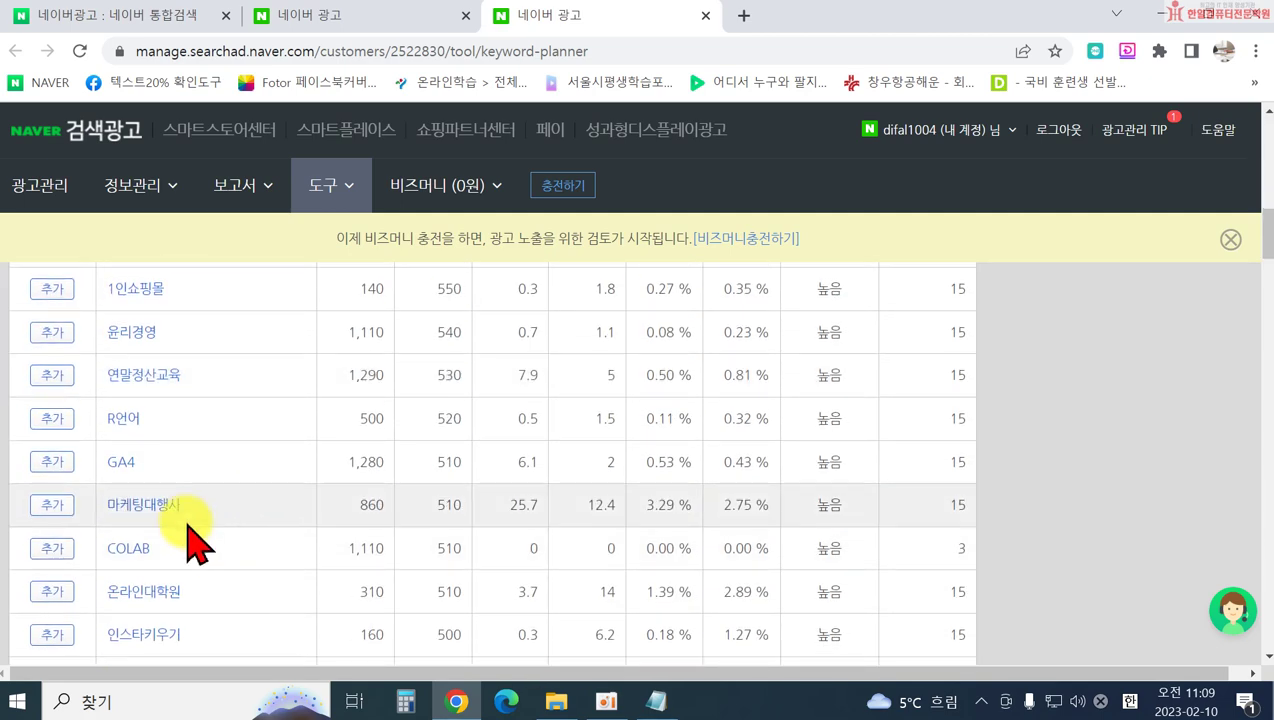
pyautogui.scroll(-1, 222, 533)
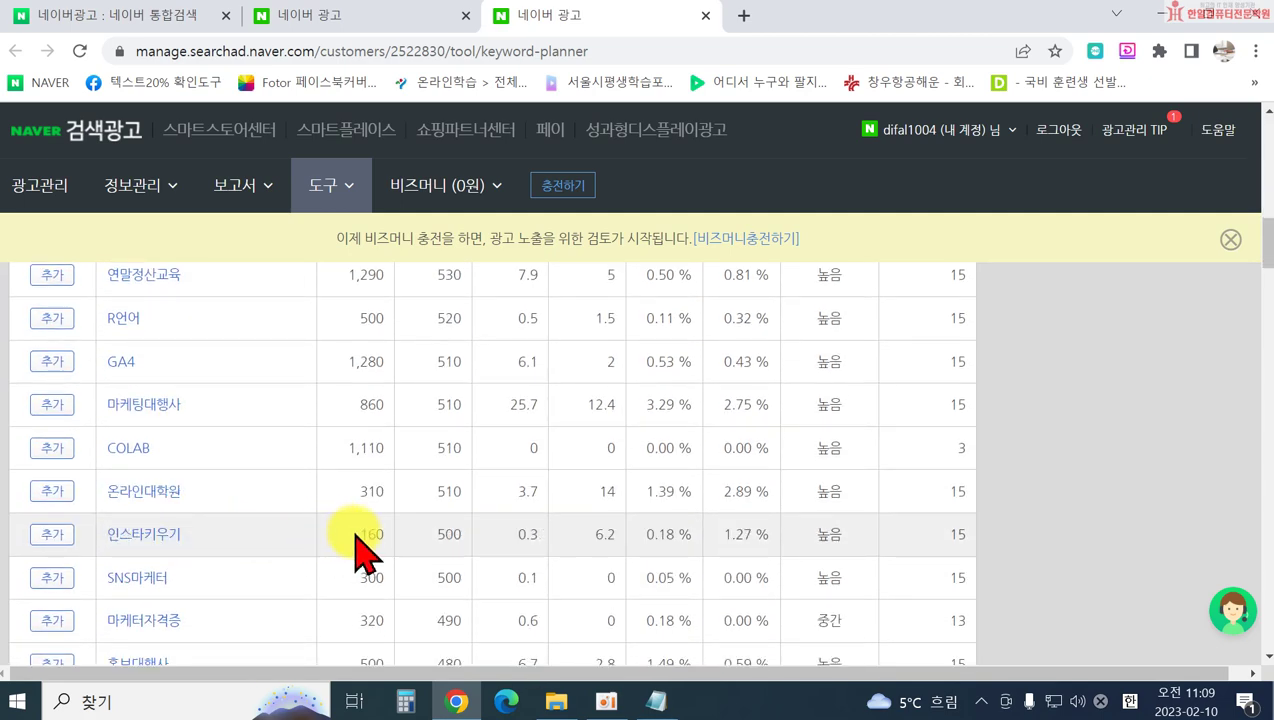
pyautogui.scroll(-1, 506, 560)
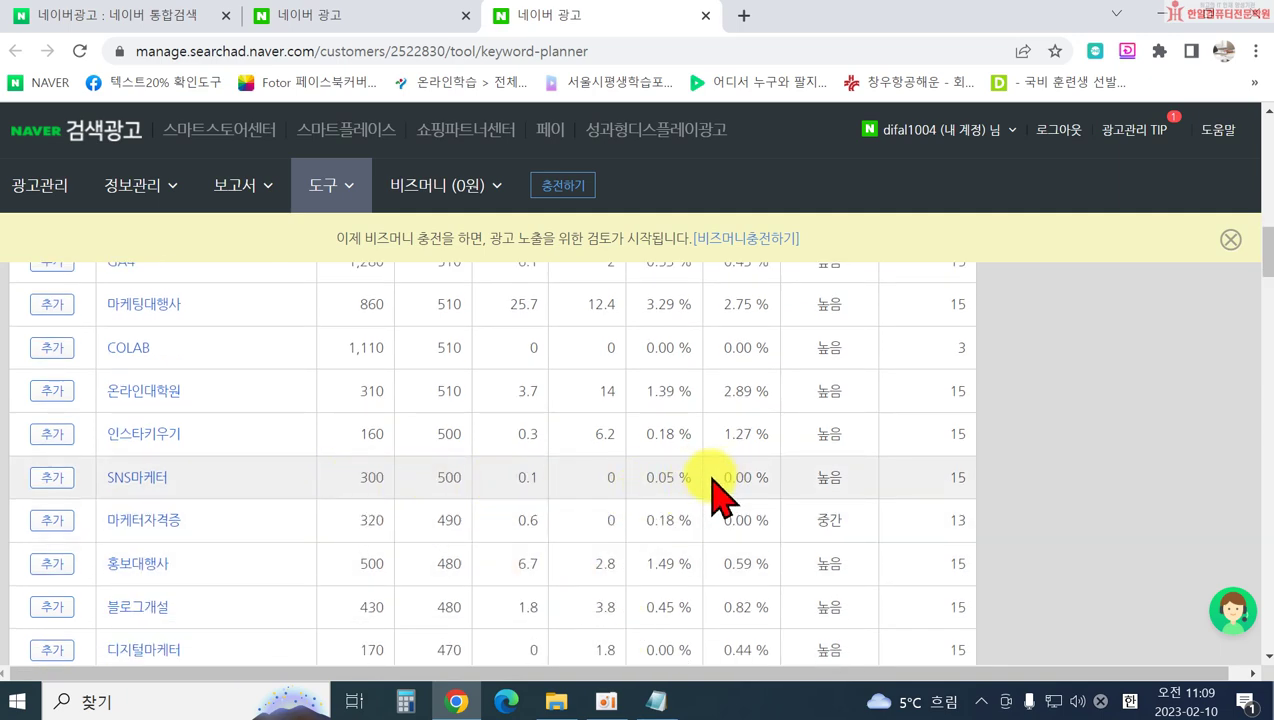
pyautogui.scroll(-1, 674, 606)
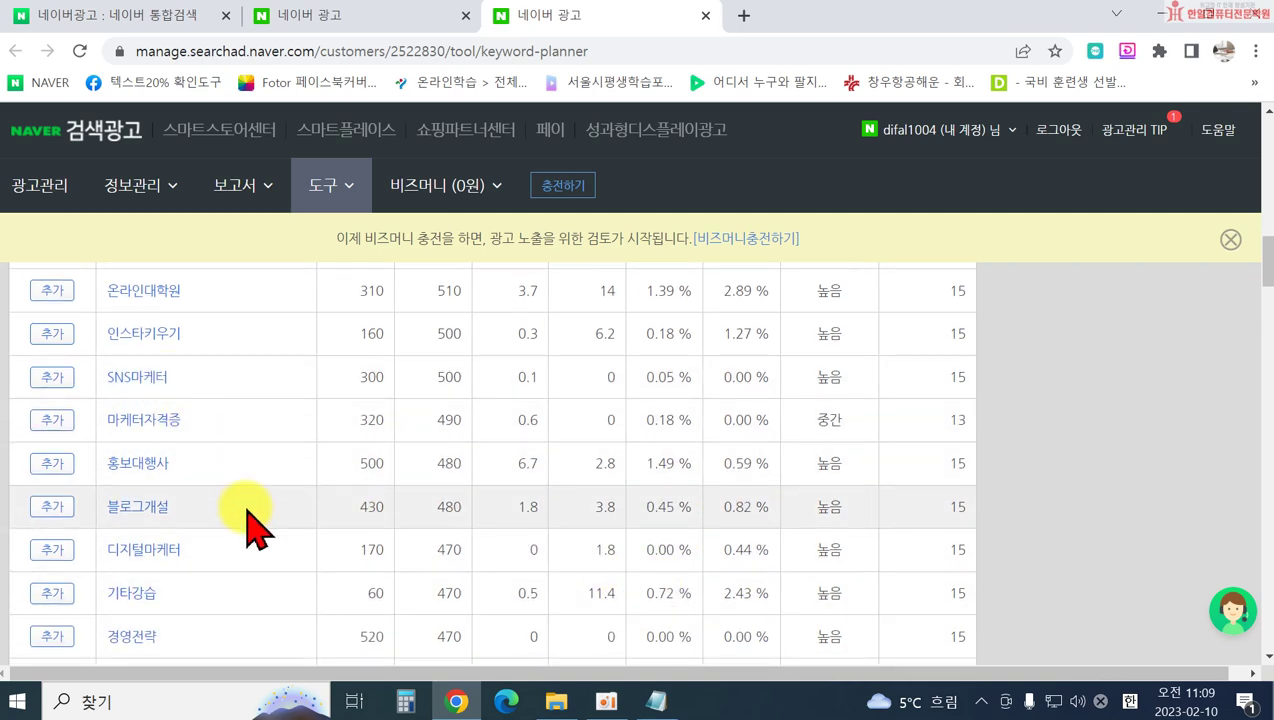
pyautogui.scroll(-1, 275, 540)
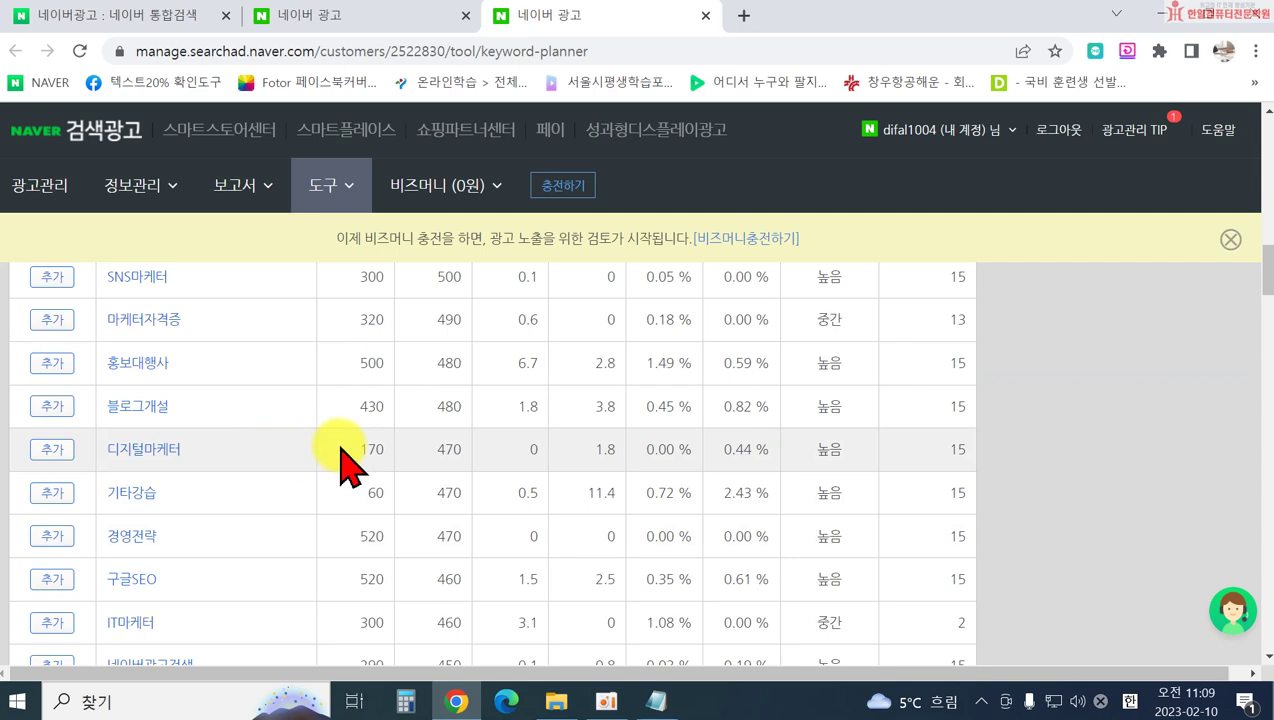
pyautogui.scroll(-2, 275, 510)
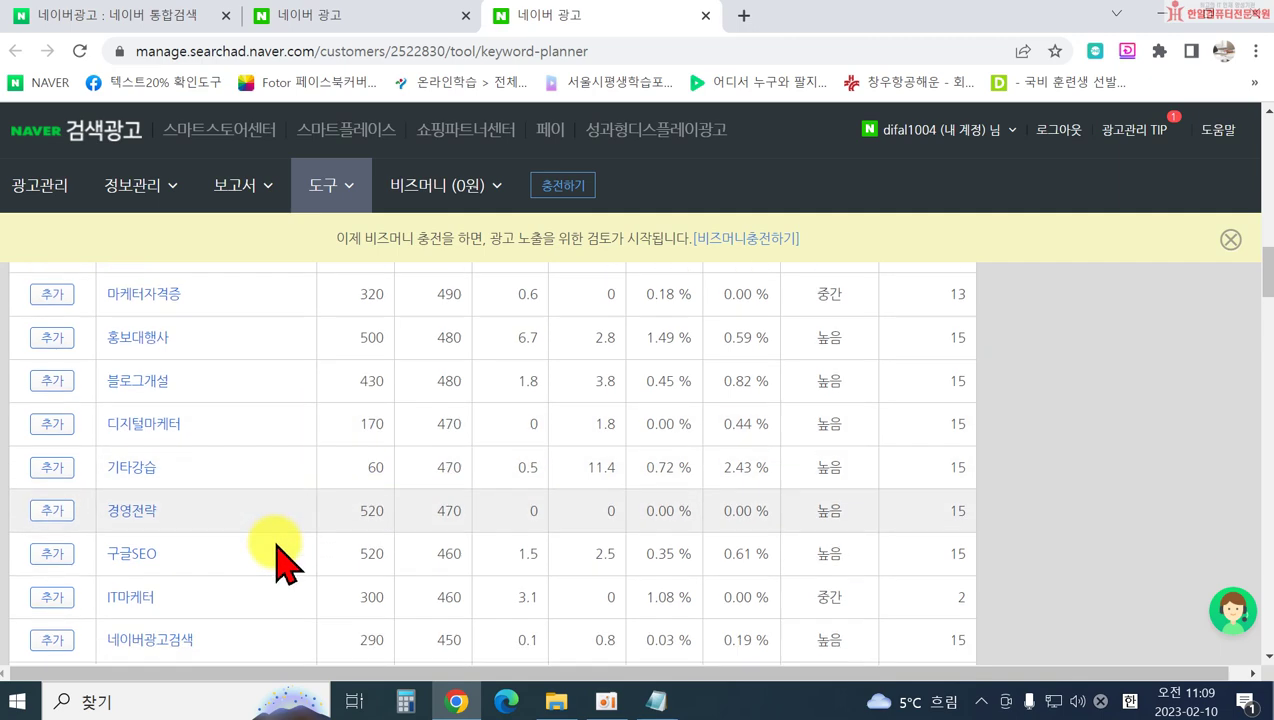
pyautogui.scroll(-4, 268, 548)
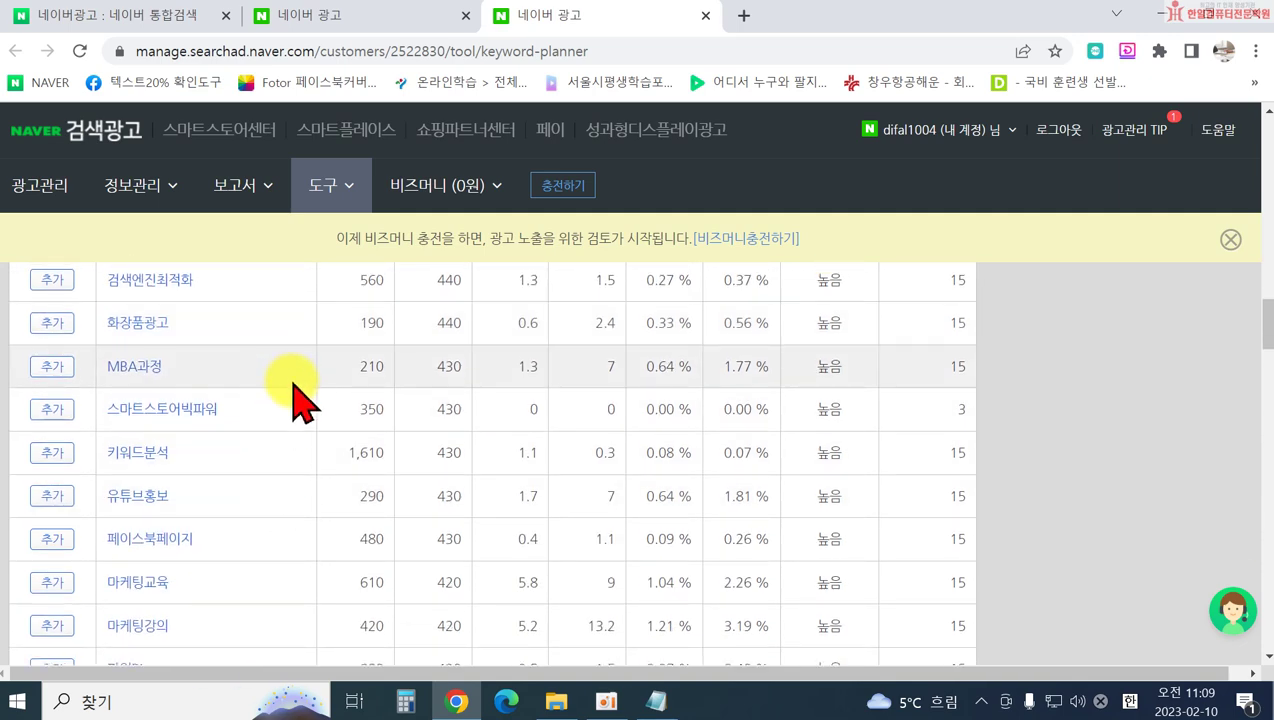
# Switch the monthly mobile search sorting to ascending and back to descending
pyautogui.scroll(12, 284, 393)
pyautogui.scroll(-1, 430, 490)
pyautogui.click(457, 478)
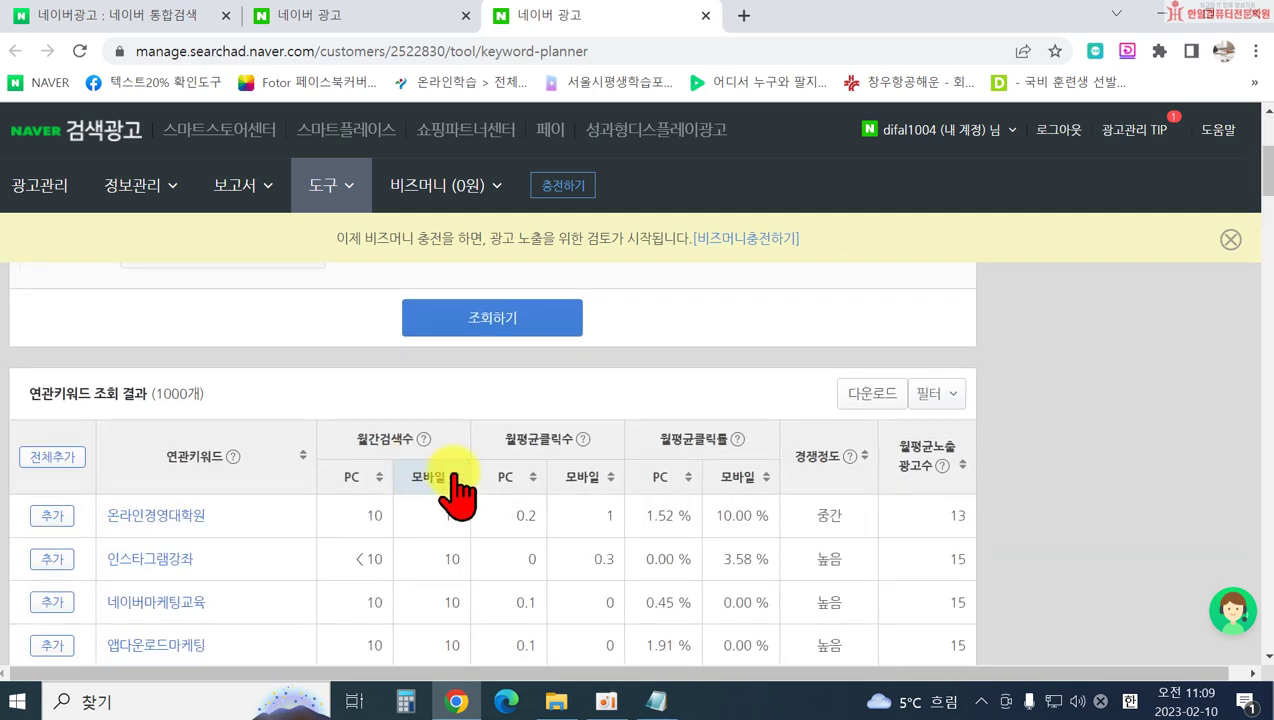
pyautogui.click(455, 476)
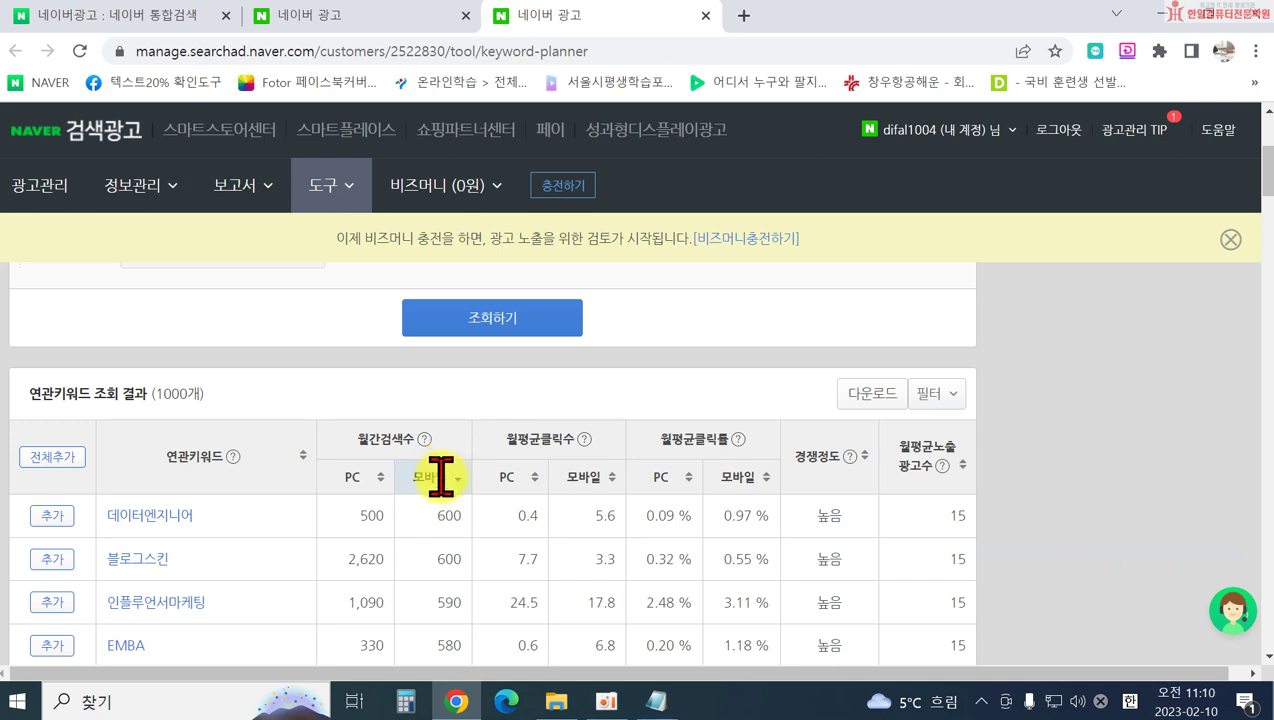
# Add a custom filter to the related keyword results on monthly PC searches with the >= (크거나 같음) condition
pyautogui.click(935, 402)
pyautogui.click(905, 435)
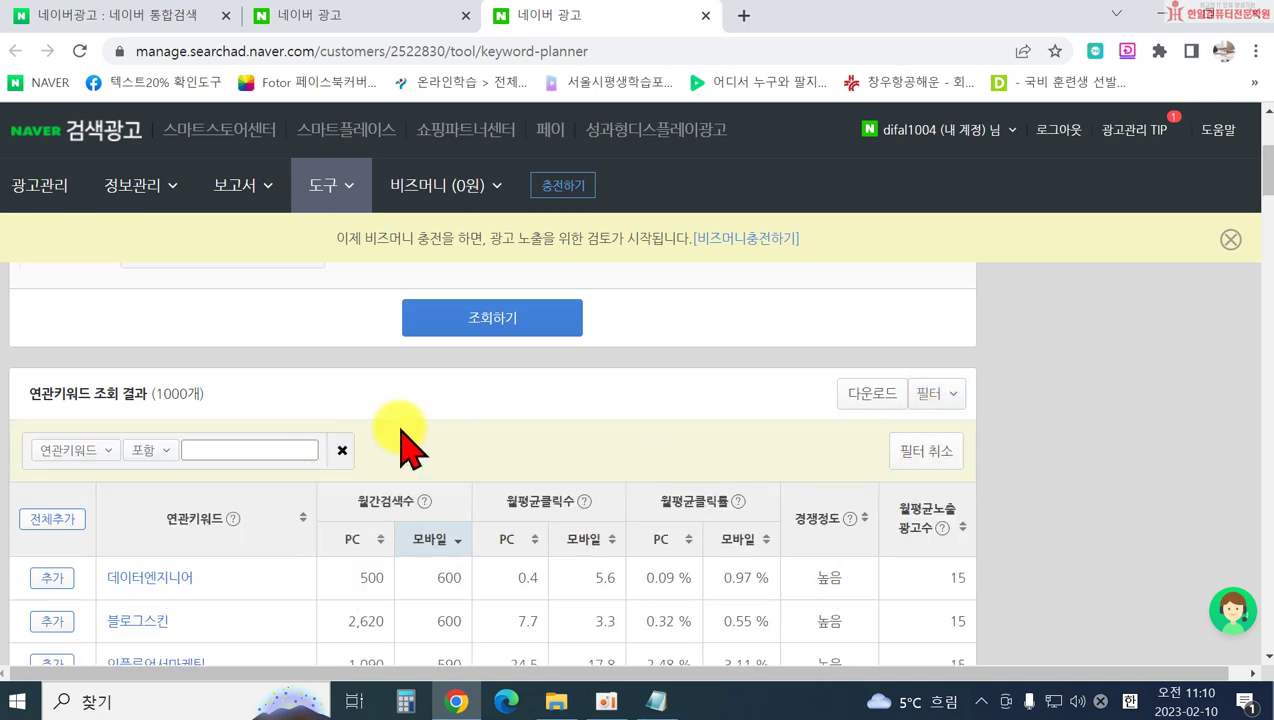
pyautogui.click(108, 451)
pyautogui.click(110, 512)
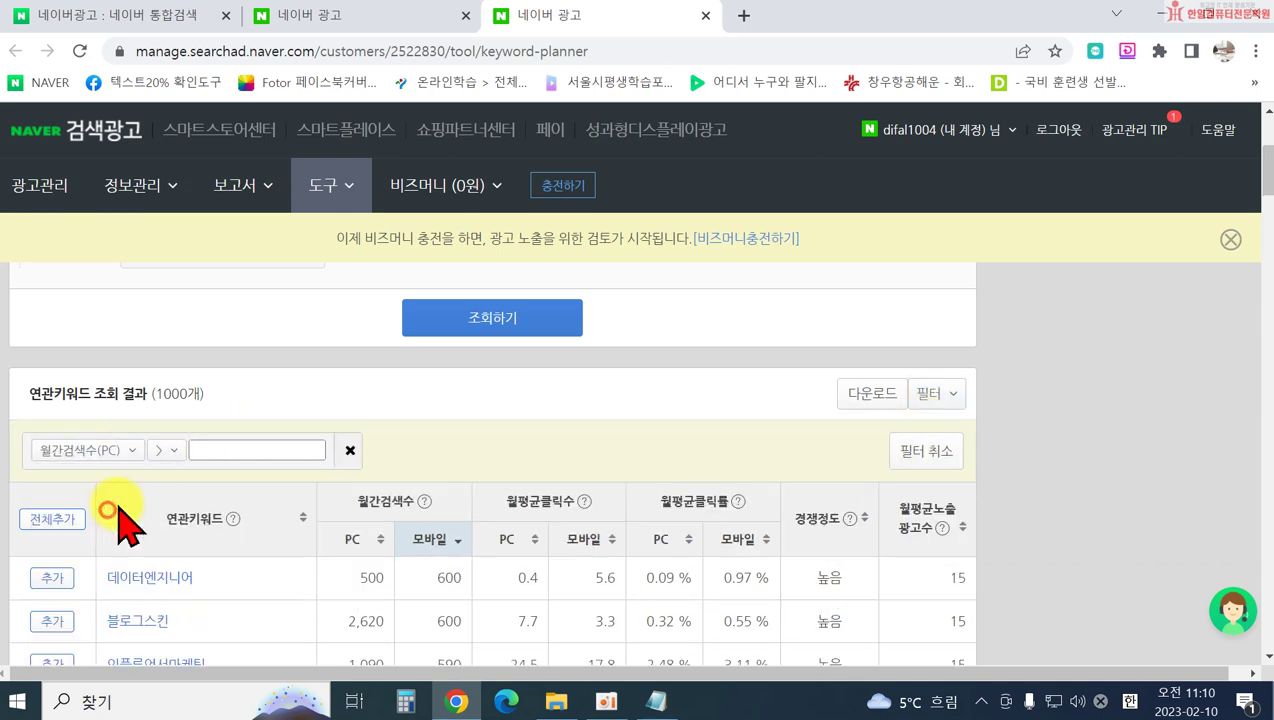
pyautogui.click(166, 450)
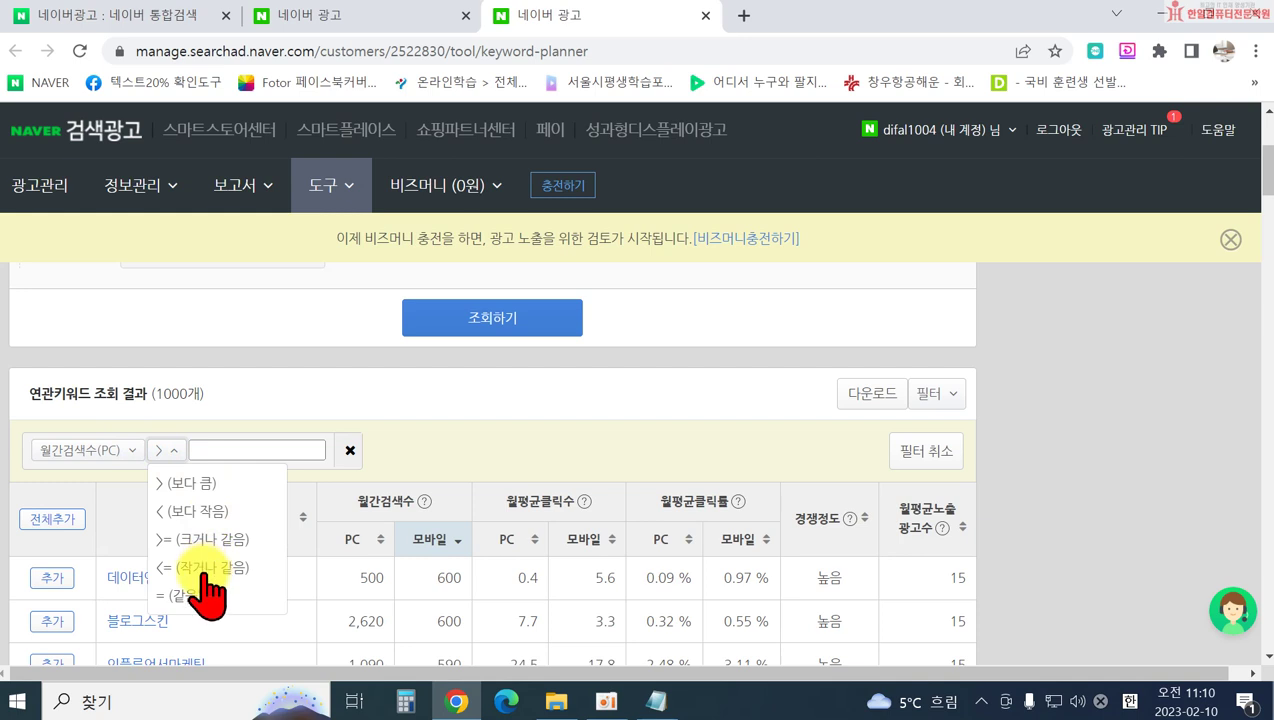
pyautogui.click(120, 451)
# Change the filter to monthly mobile searches >= (크거나 같음) 100 and apply it to the related keywords
pyautogui.click(120, 451)
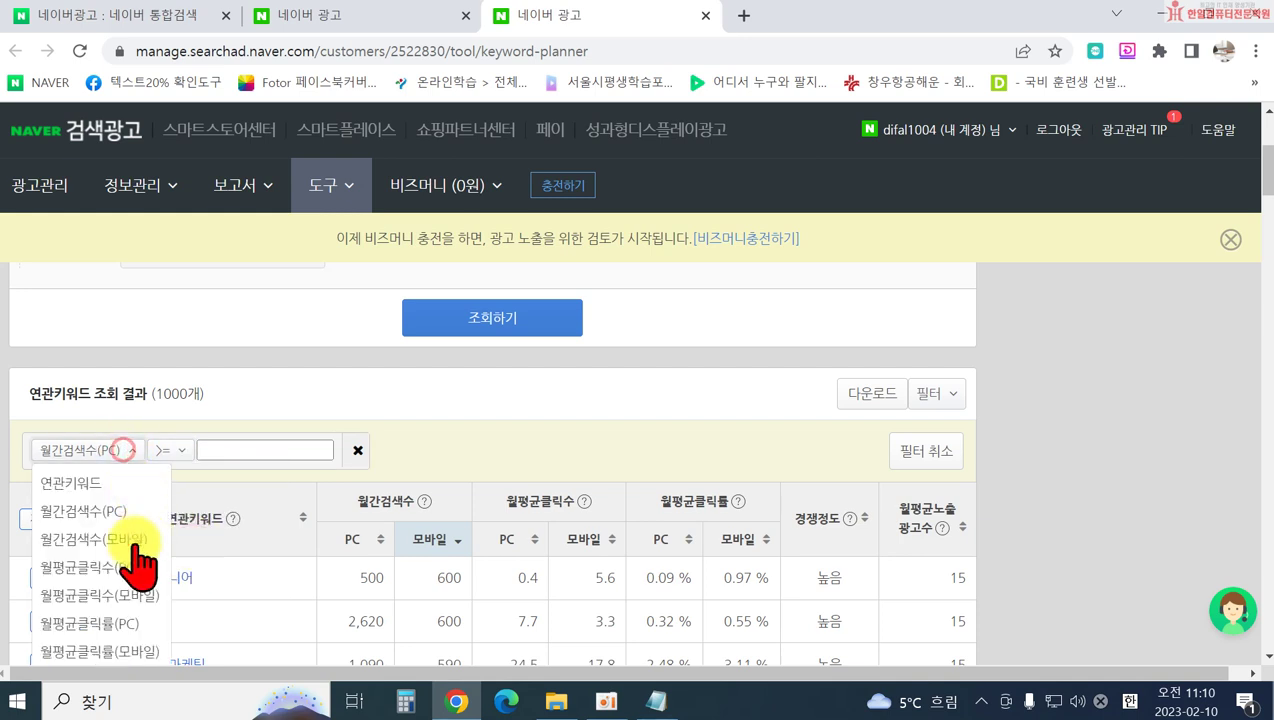
pyautogui.click(97, 541)
pyautogui.click(270, 447)
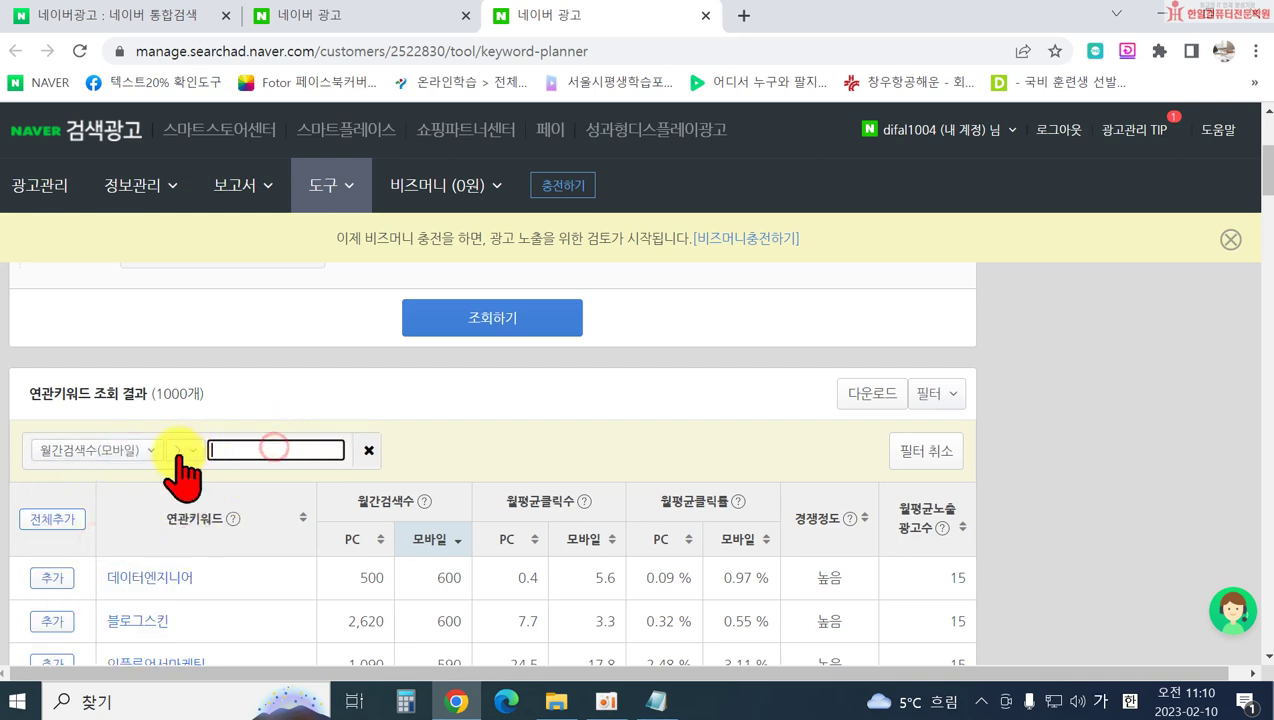
pyautogui.click(183, 450)
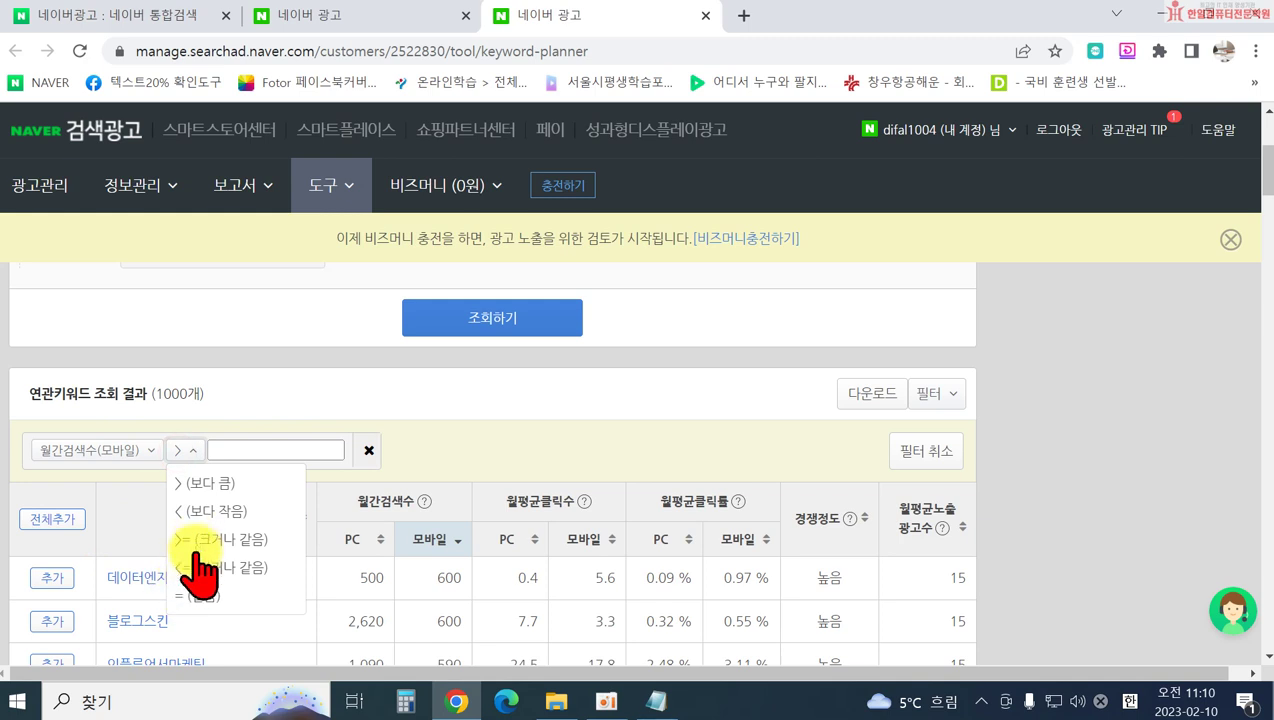
pyautogui.click(197, 541)
pyautogui.click(245, 445)
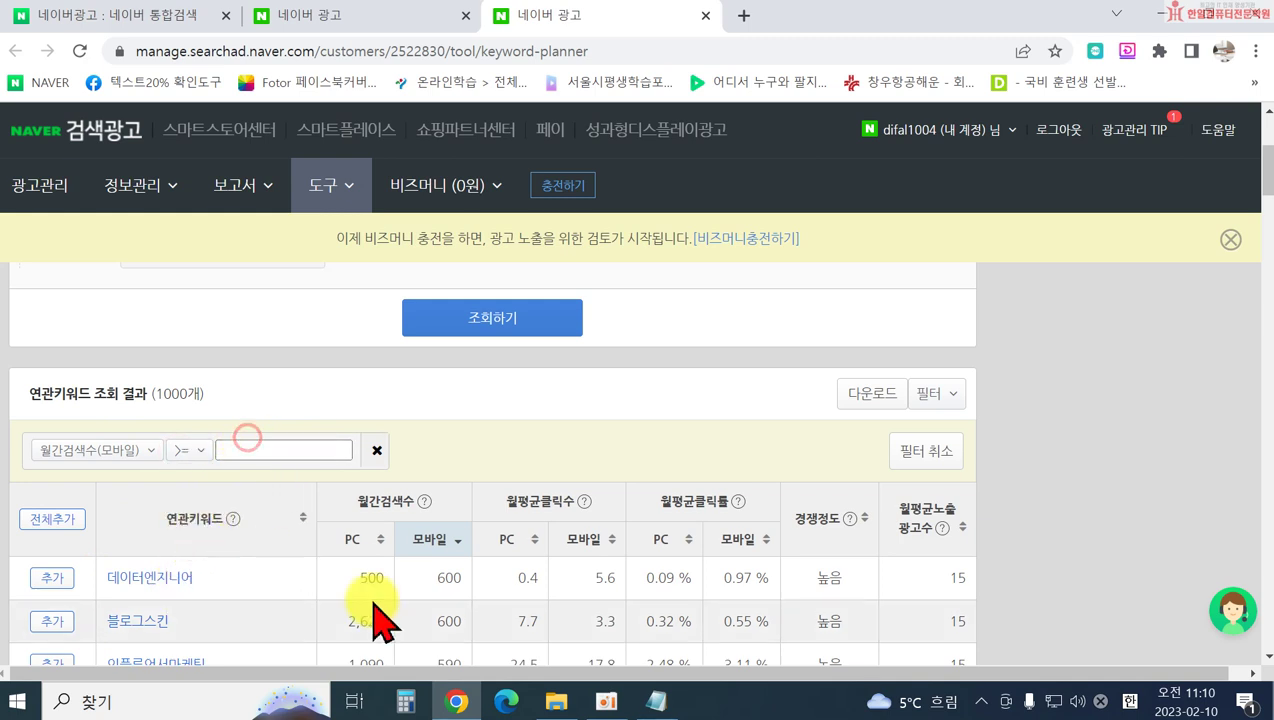
pyautogui.click(230, 448)
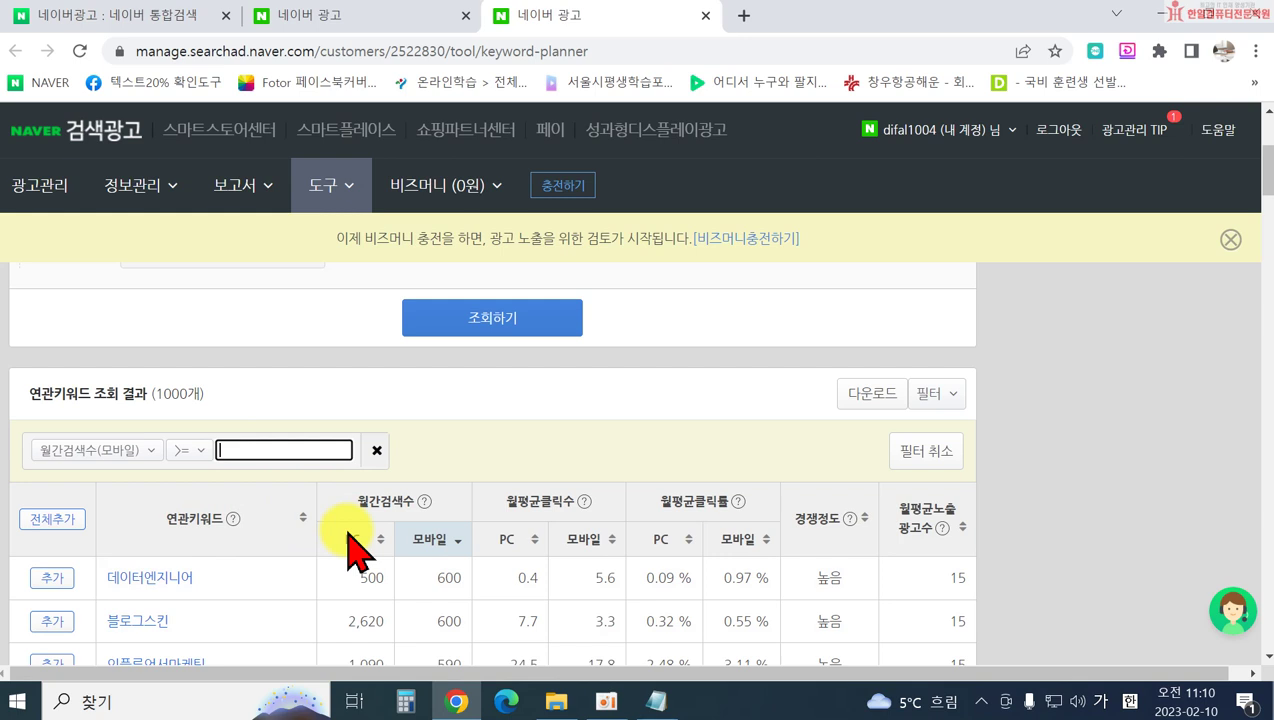
pyautogui.click(376, 450)
# Look through the filtered related keywords and return to the lookup criteria
pyautogui.scroll(-1, 380, 400)
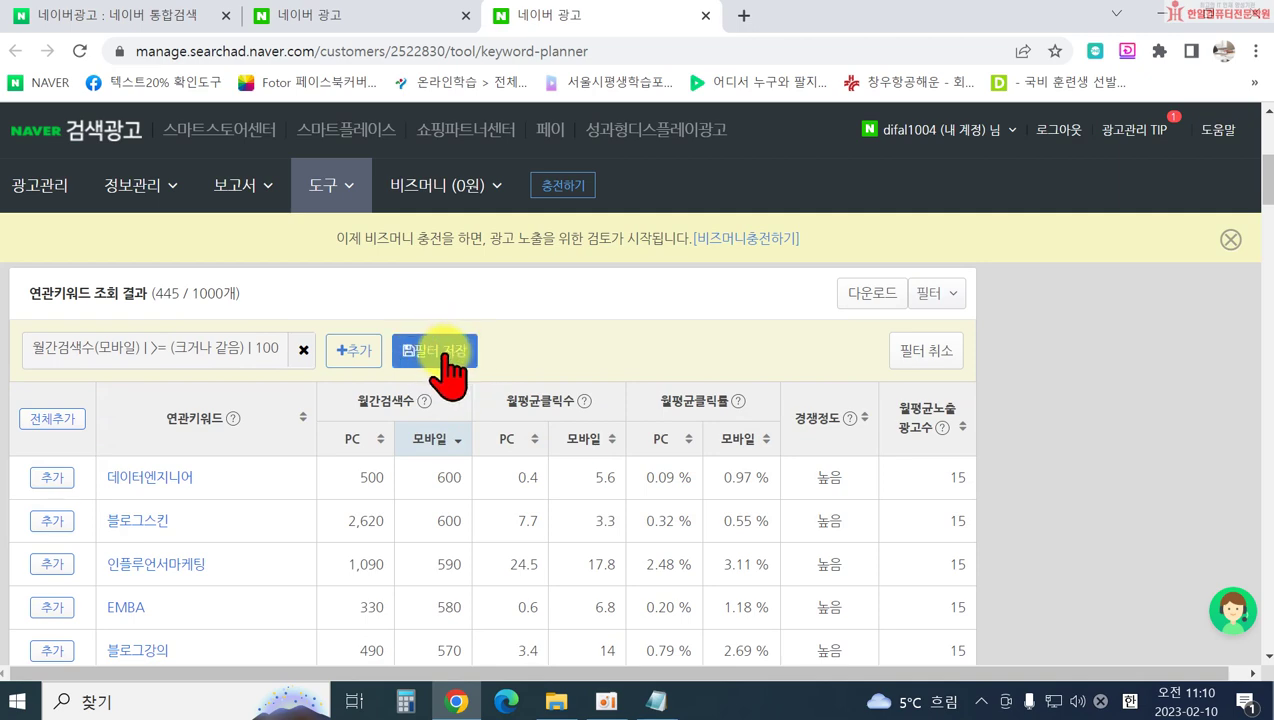
pyautogui.scroll(-3, 660, 437)
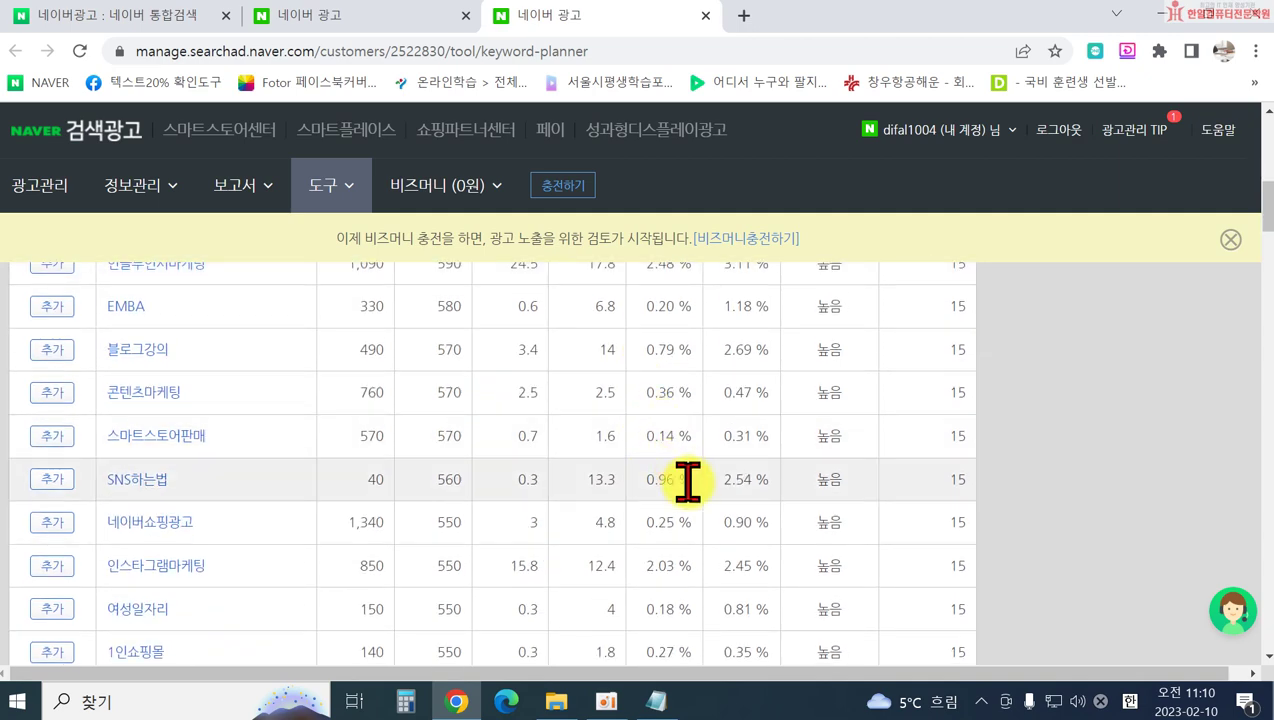
pyautogui.scroll(-1, 670, 515)
pyautogui.scroll(5, 600, 540)
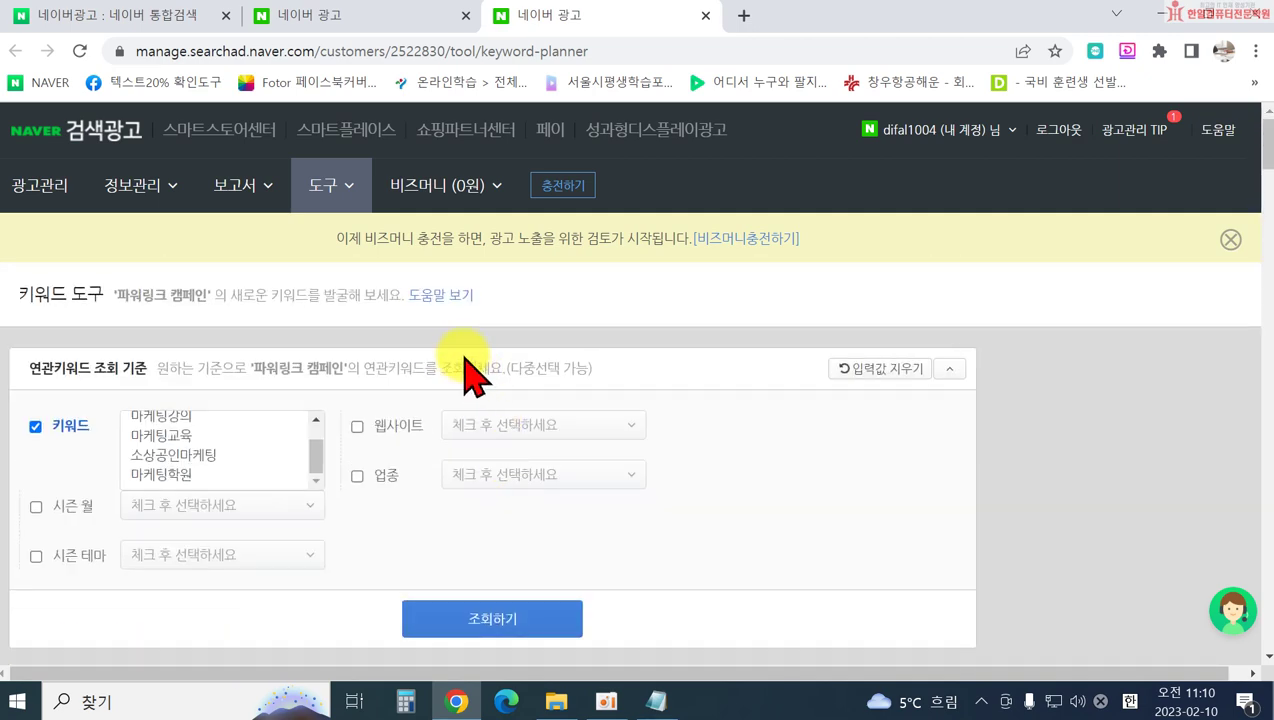
# Close the keyword tool and search ad pages, glance at the Notepad keyword list and open the Naver home page
pyautogui.click(705, 15)
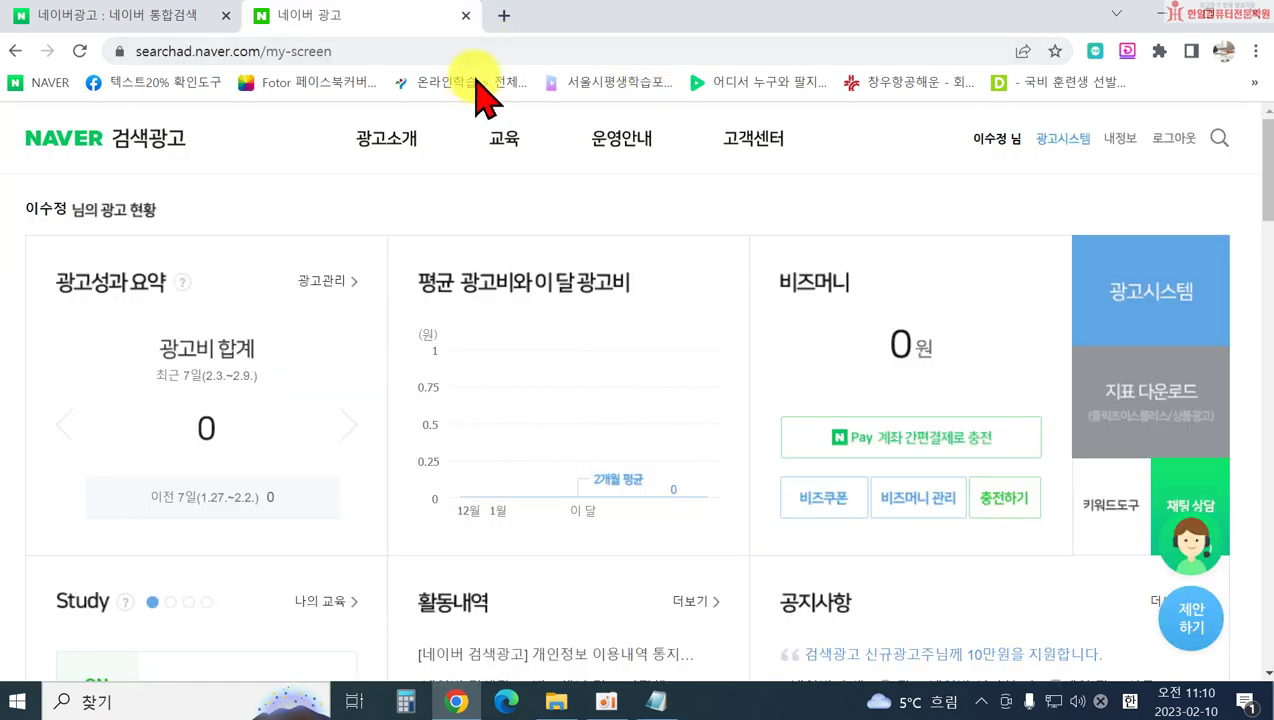
pyautogui.click(466, 16)
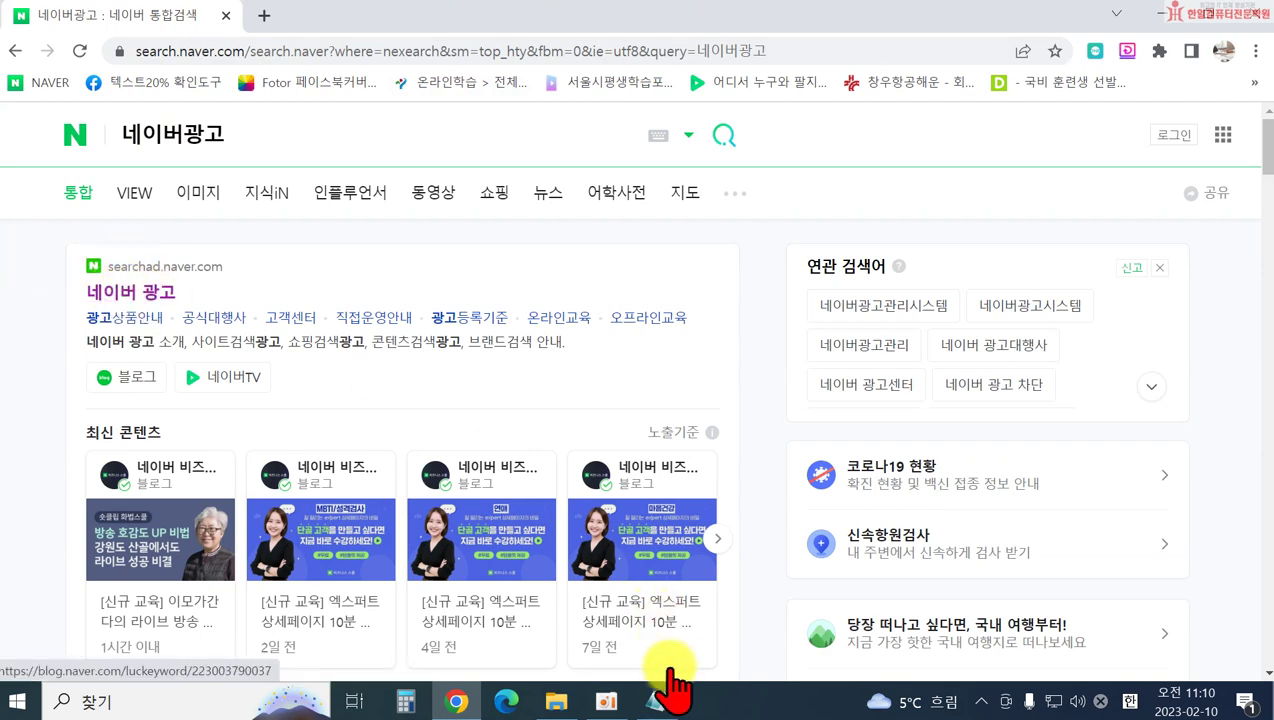
pyautogui.click(659, 701)
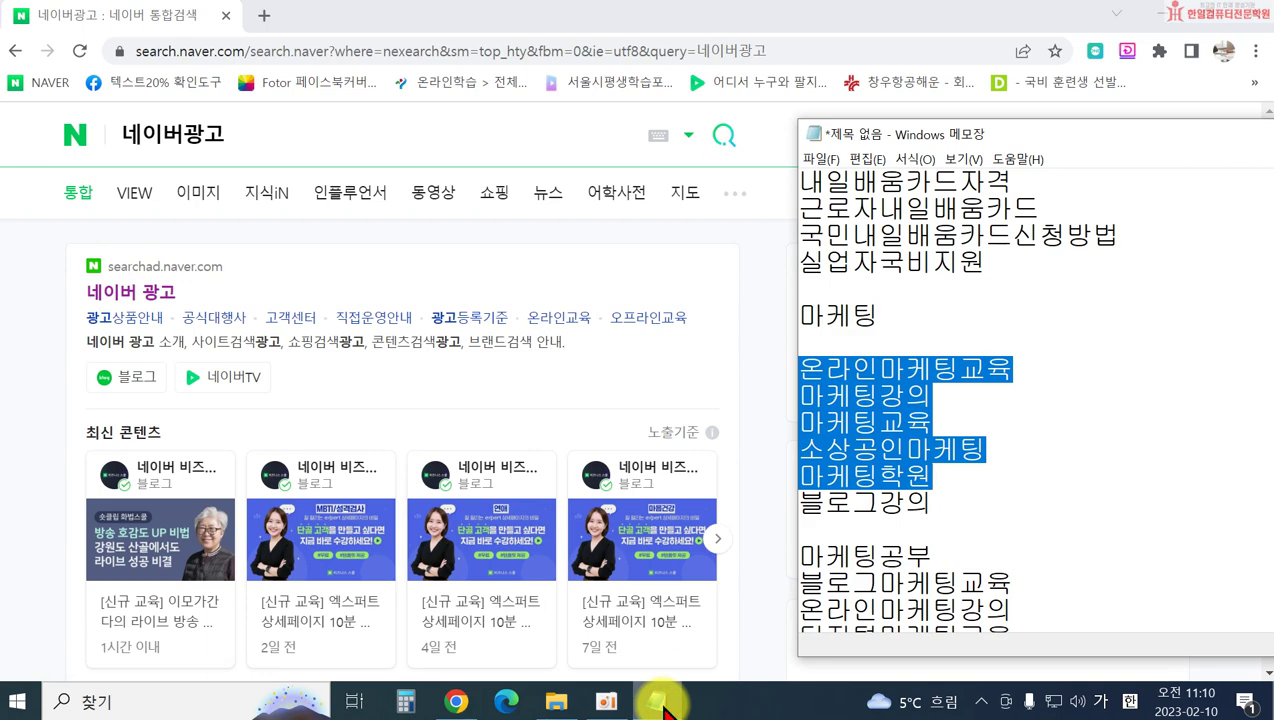
pyautogui.click(48, 406)
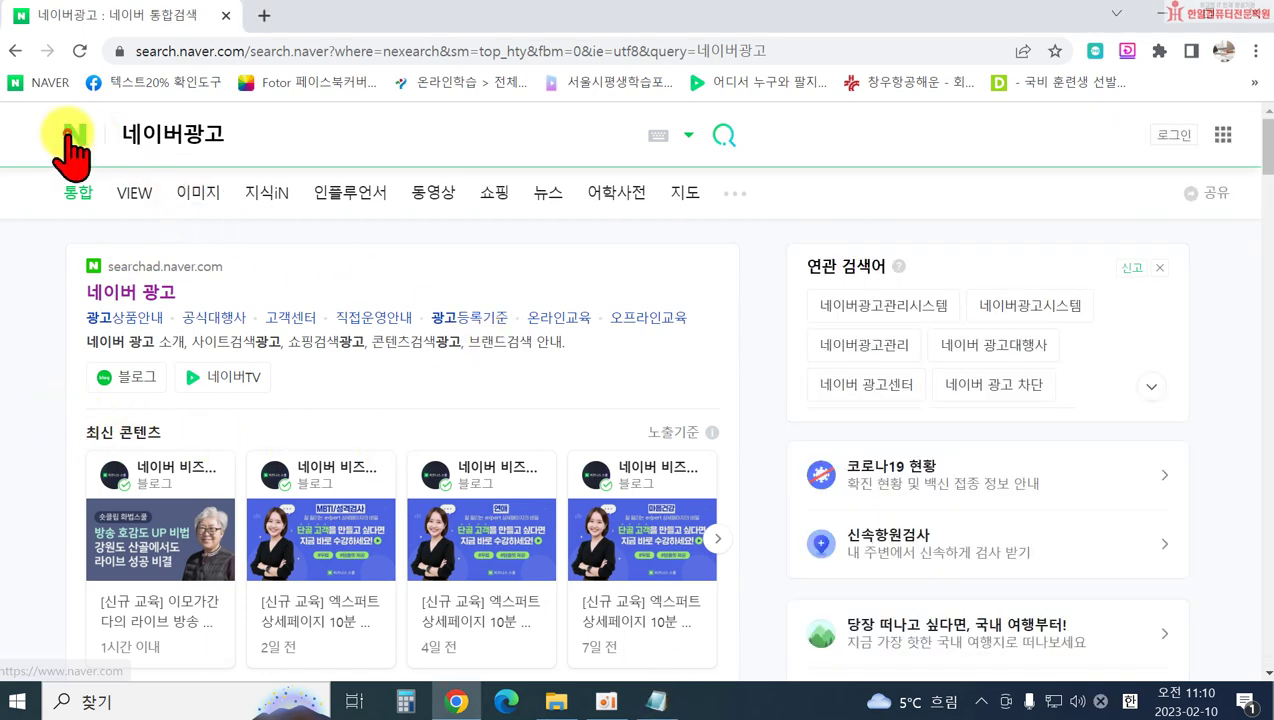
pyautogui.click(70, 140)
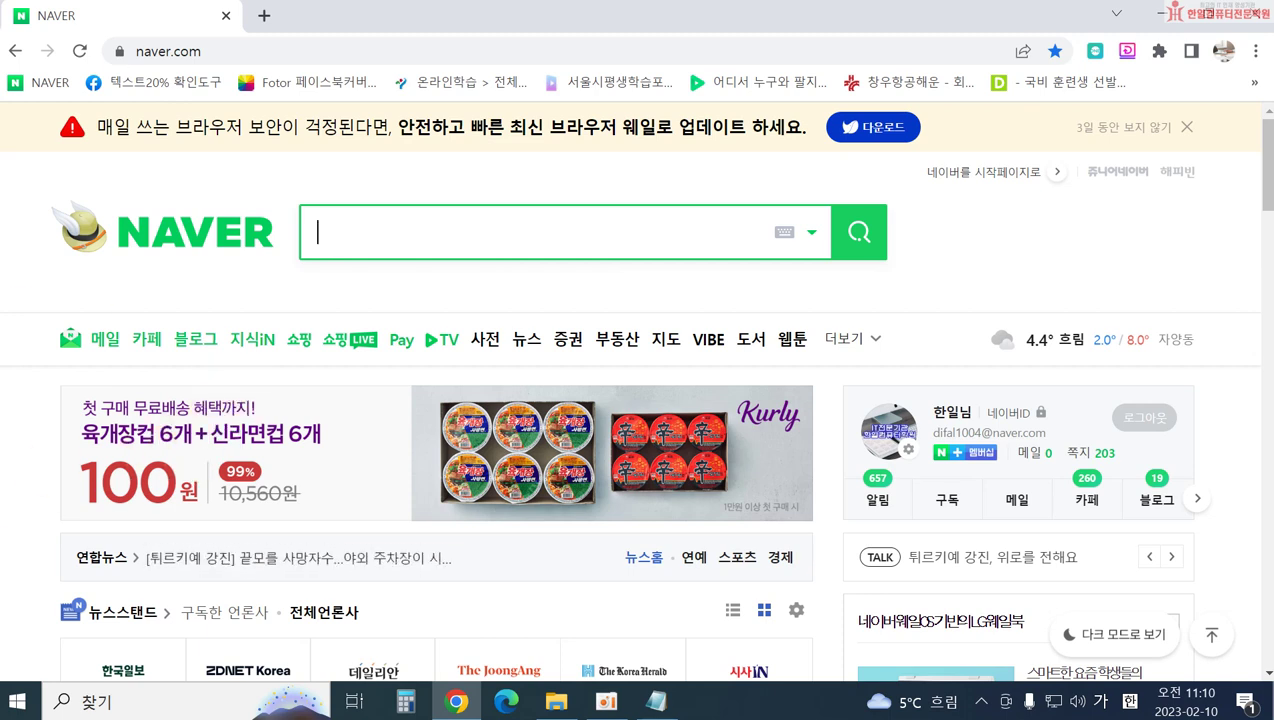
# Open the presentation 0. 2강 - 키워드 핵심요소.pptx and start the slide show at slide 19, 키워드도구 1. 키워드마스터
pyautogui.press('super+e')
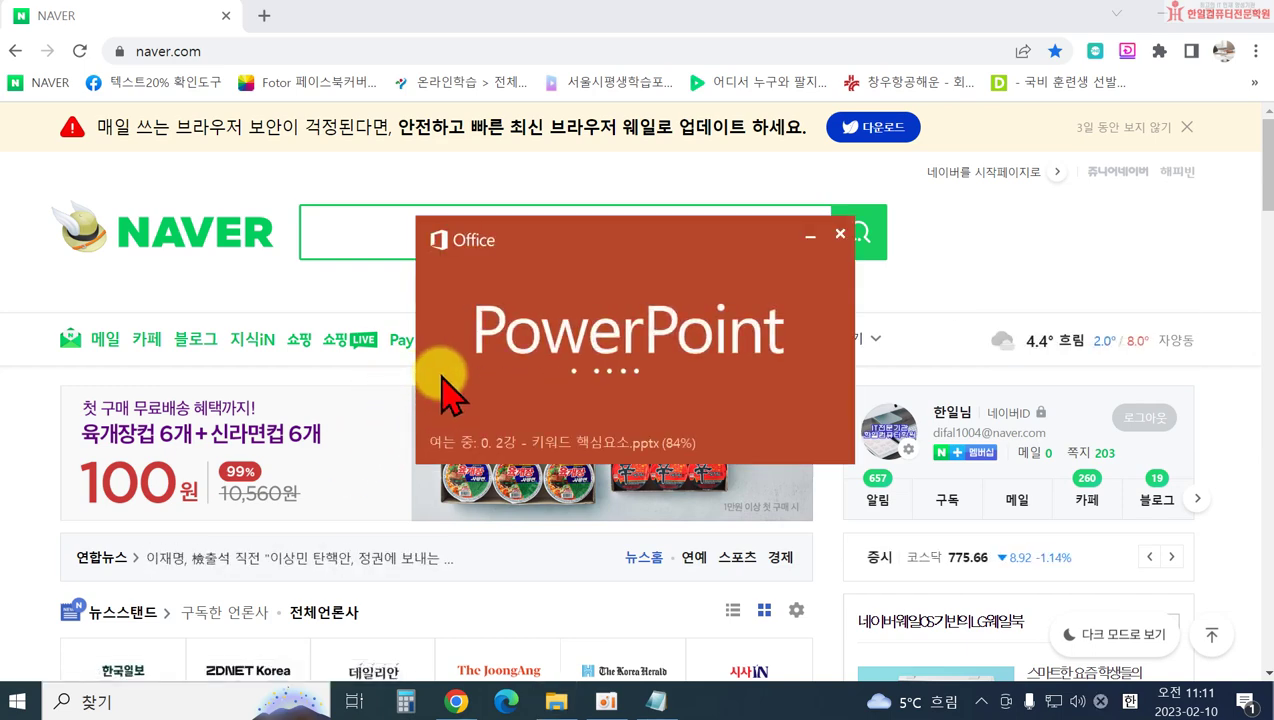
pyautogui.scroll(-6, 150, 480)
pyautogui.scroll(-9, 145, 482)
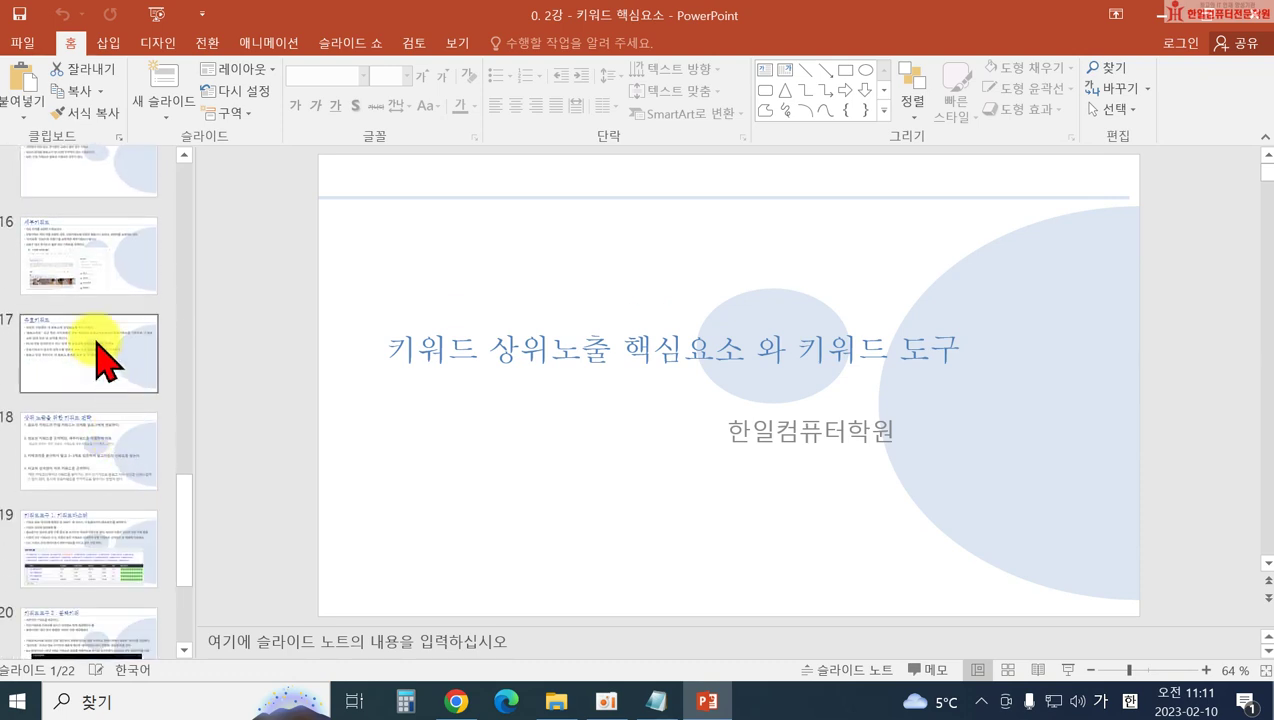
pyautogui.scroll(-2, 85, 470)
pyautogui.click(125, 385)
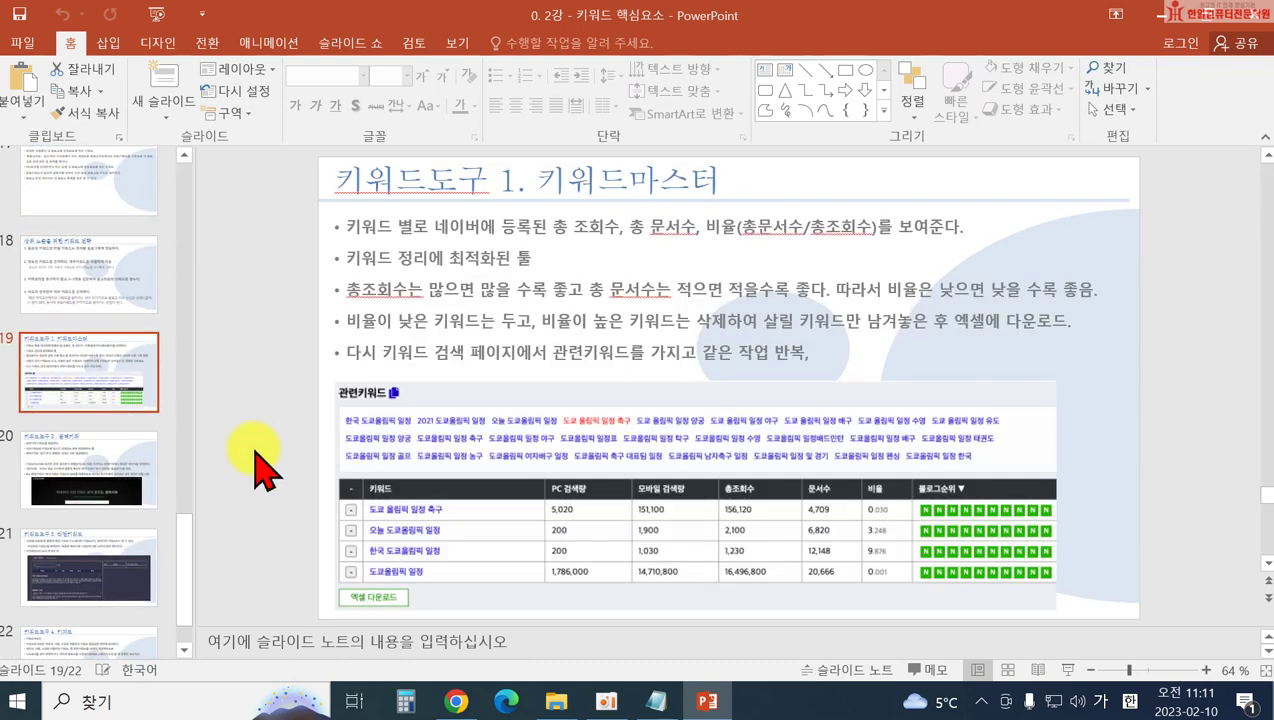
pyautogui.hotkey('shift', 'F5')
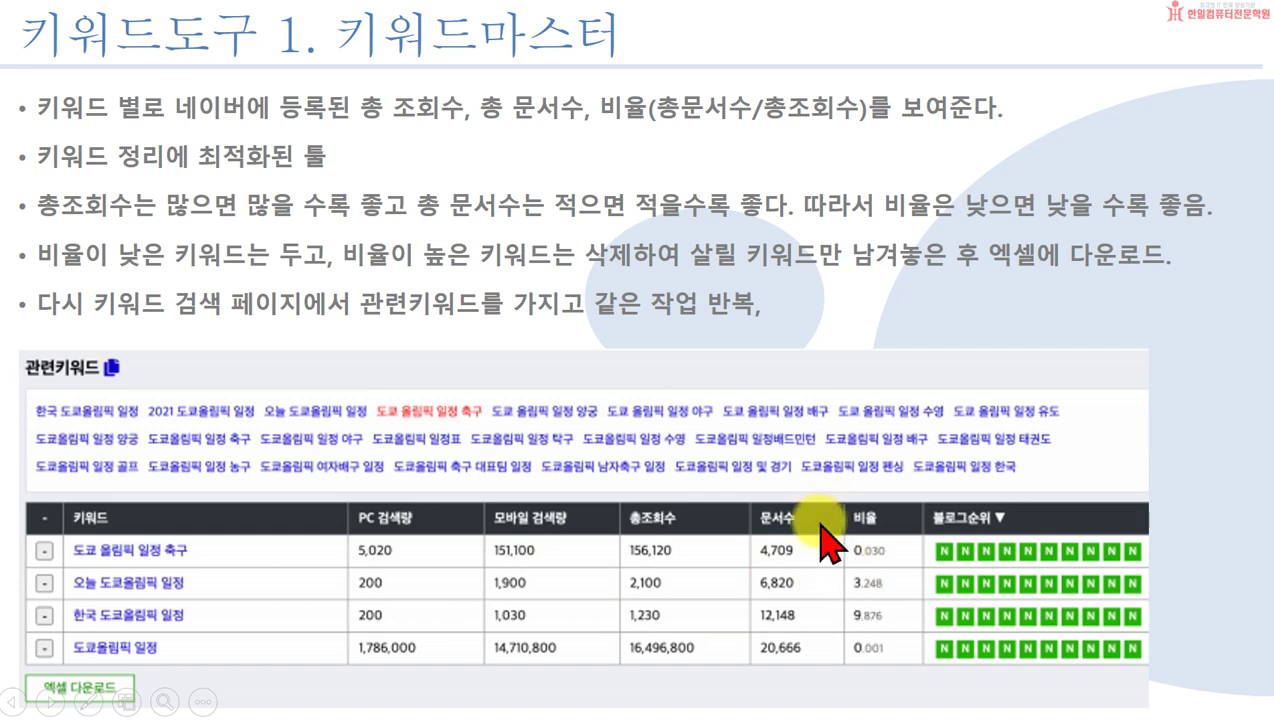
# Switch to Chrome, search Naver for 키워드마스터 and open the 키워드마스터 - 웨어이즈포스트 result
pyautogui.press('super')
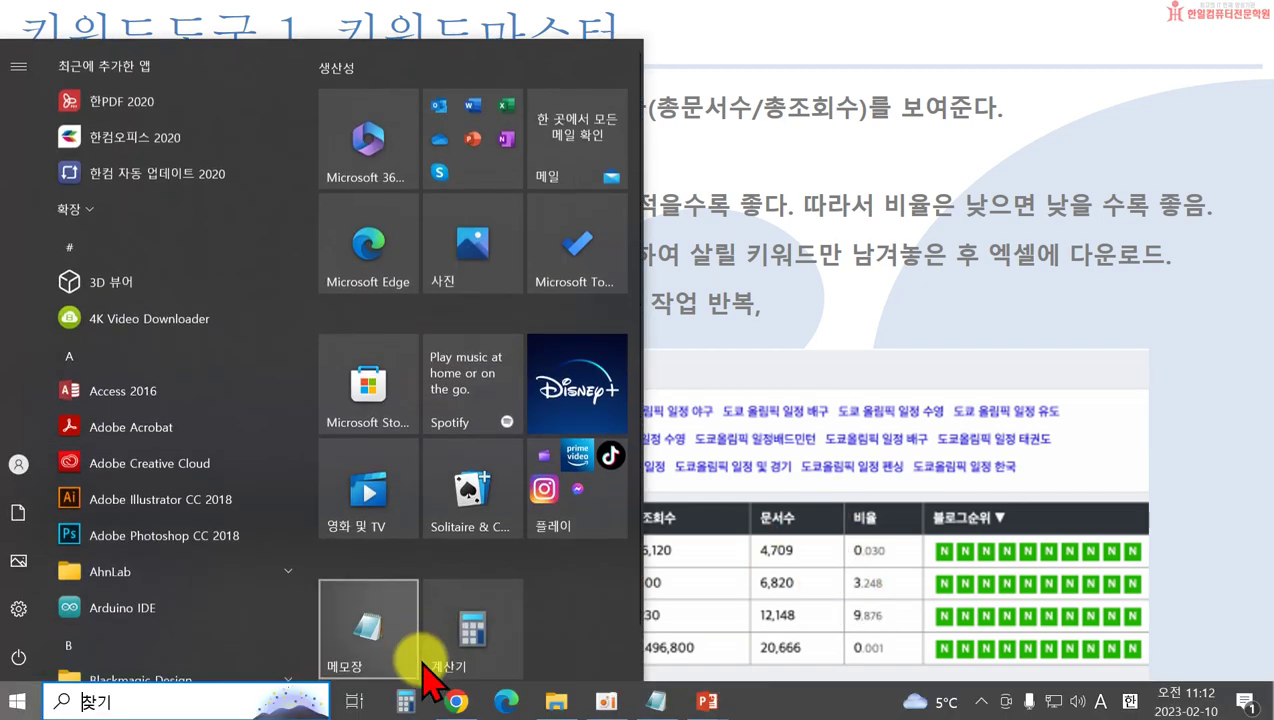
pyautogui.click(455, 700)
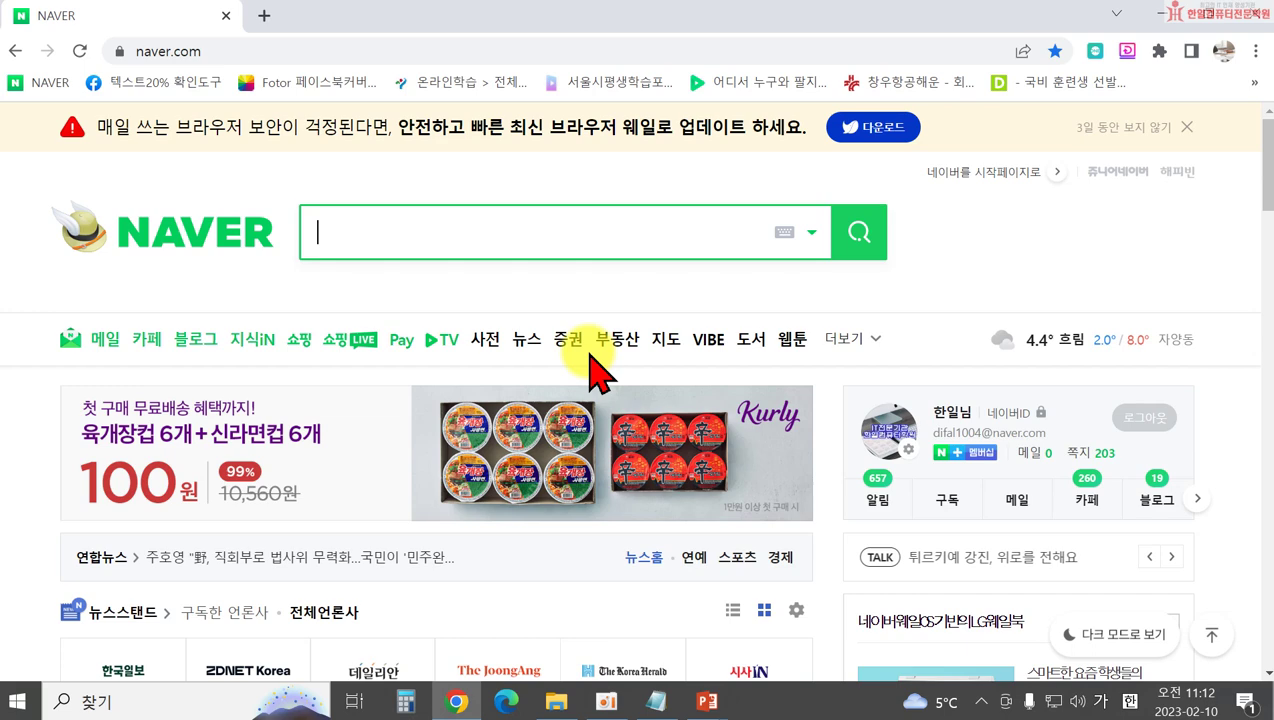
pyautogui.write('키워드마스터')
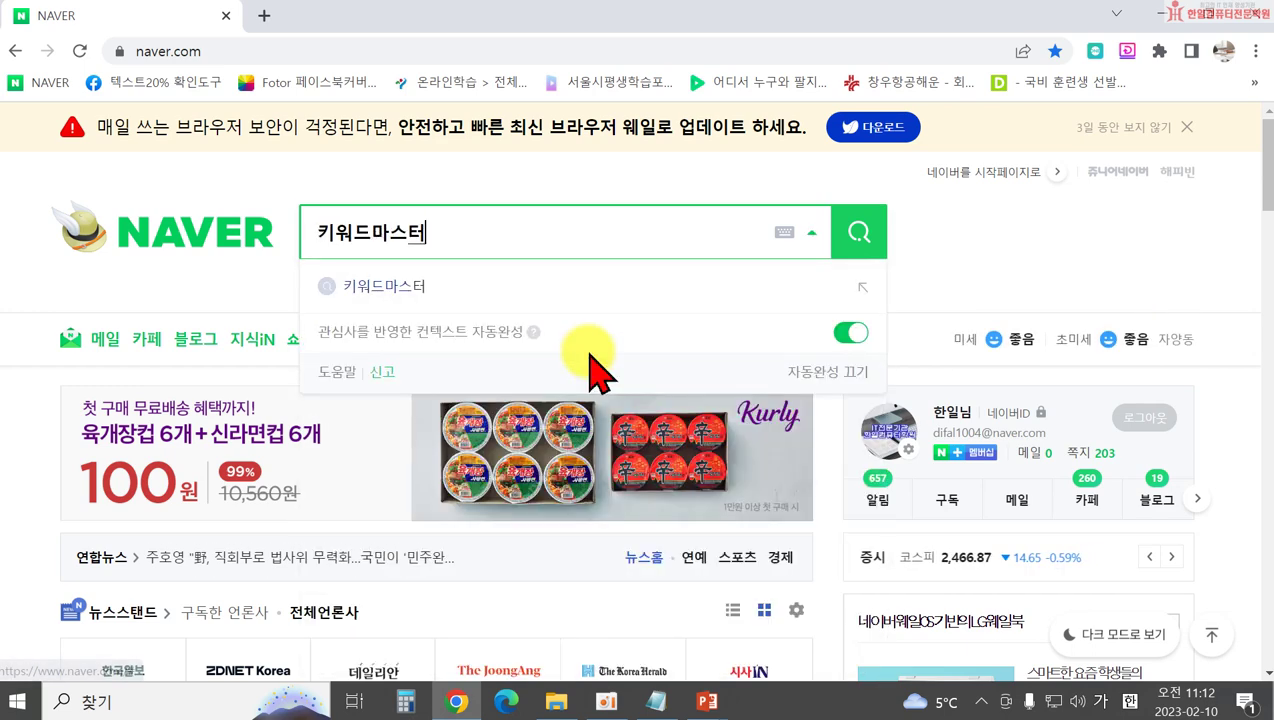
pyautogui.press('Return')
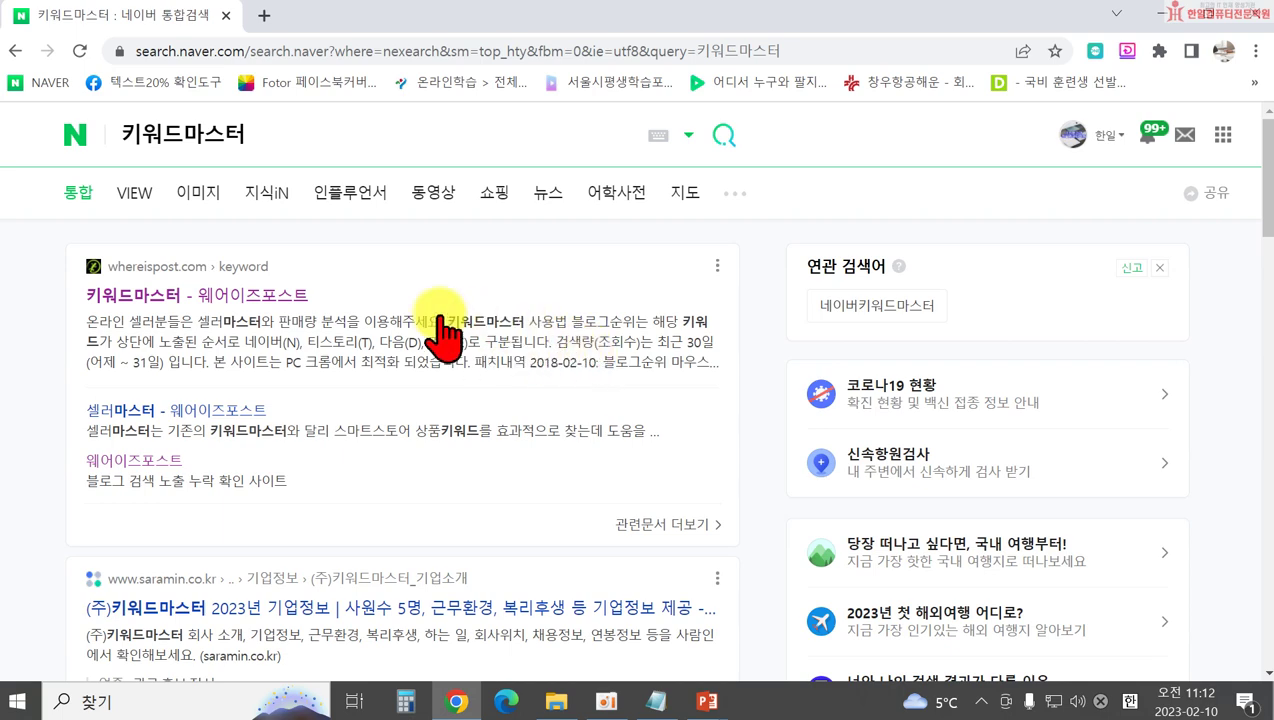
pyautogui.click(262, 302)
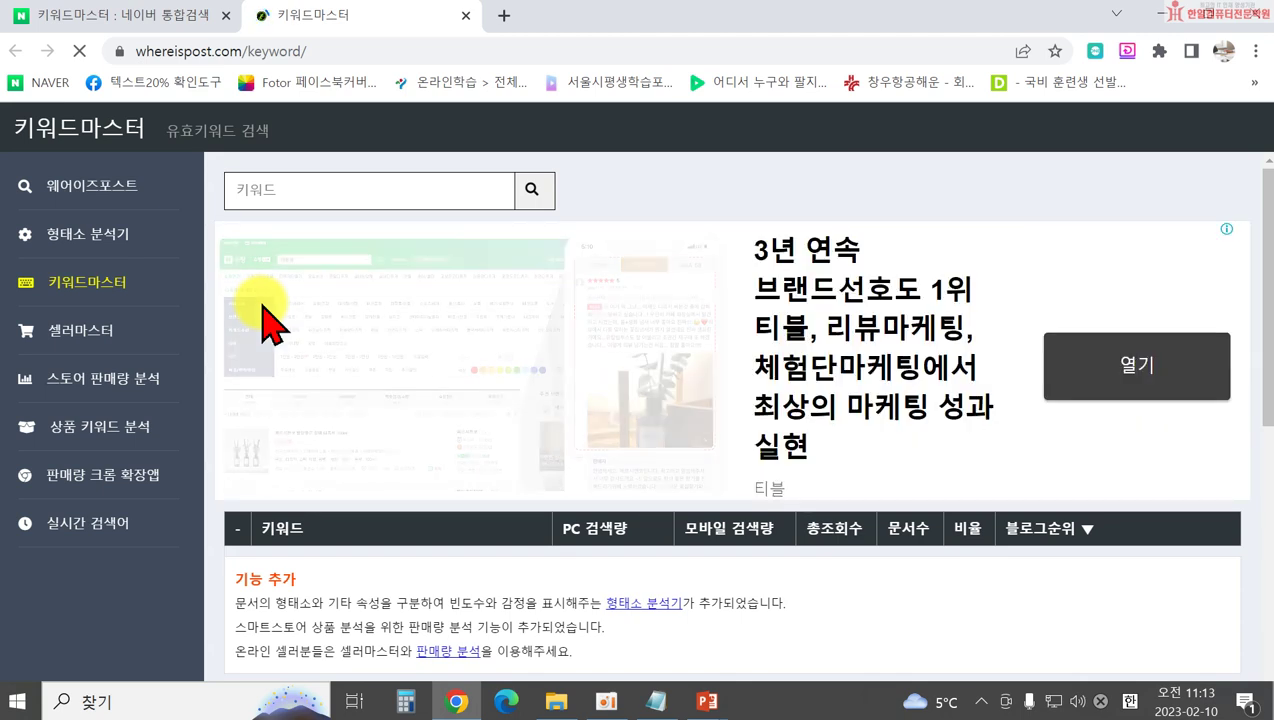
# Copy 온라인마케팅교육 from the Notepad keyword list and look it up in 키워드마스터
pyautogui.click(277, 194)
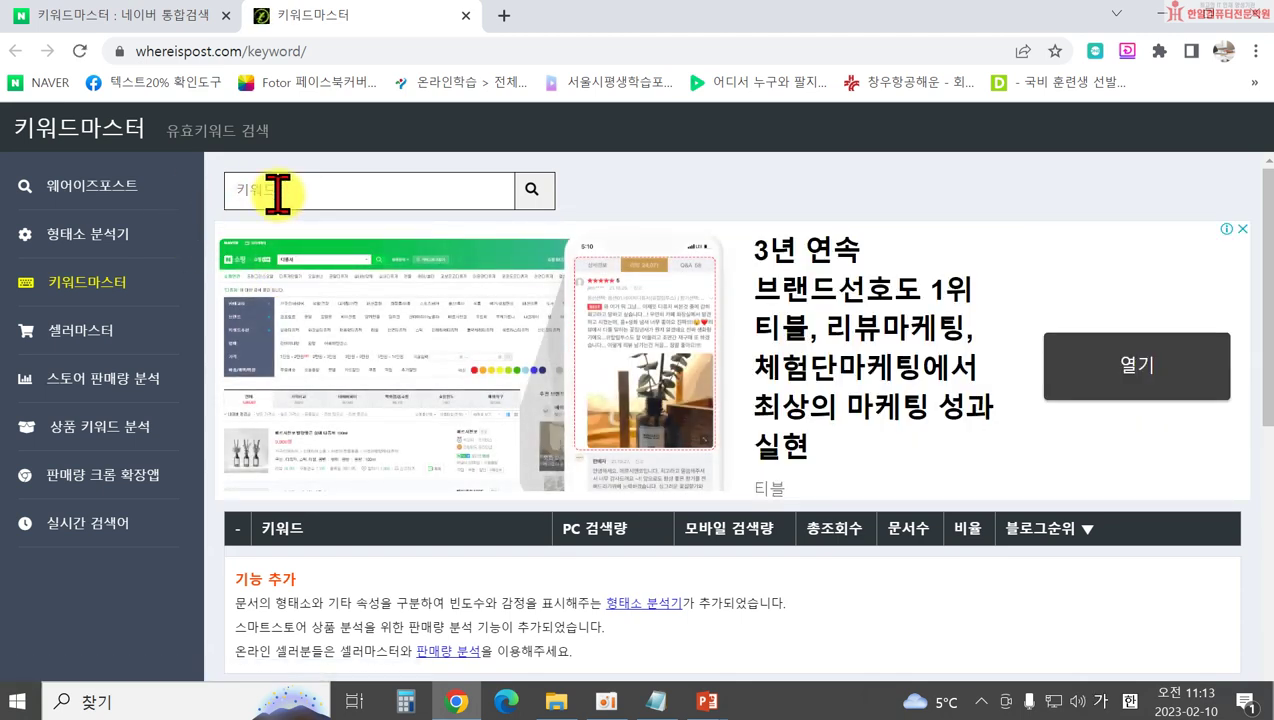
pyautogui.click(656, 700)
pyautogui.click(1013, 484)
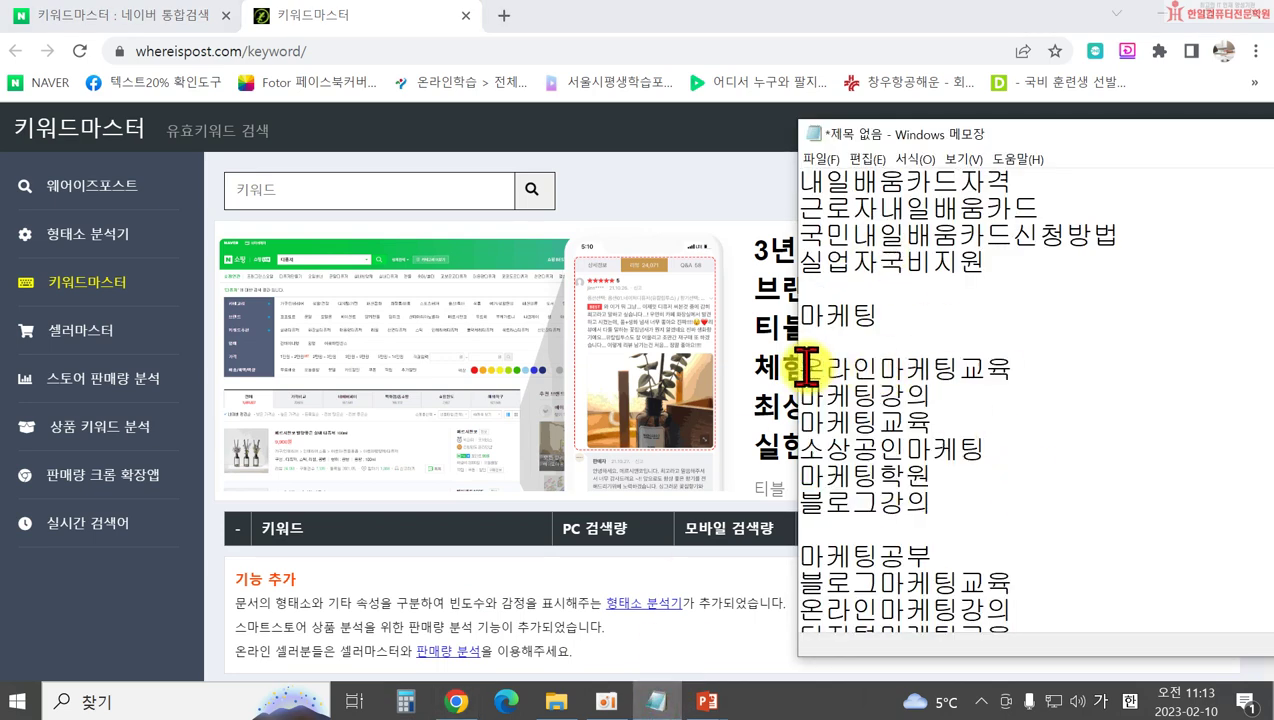
pyautogui.moveTo(803, 367); pyautogui.dragTo(1070, 368)
pyautogui.hotkey('ctrl', 'c')
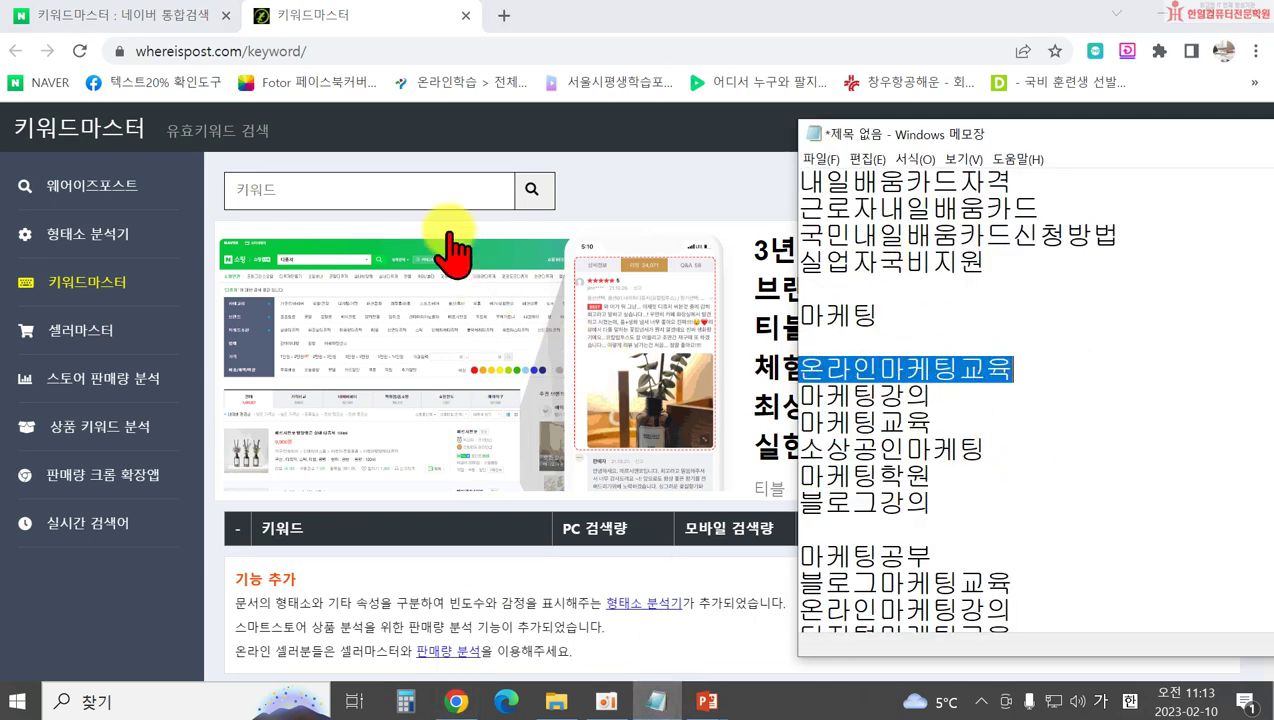
pyautogui.click(421, 188)
pyautogui.hotkey('ctrl', 'v')
pyautogui.click(534, 192)
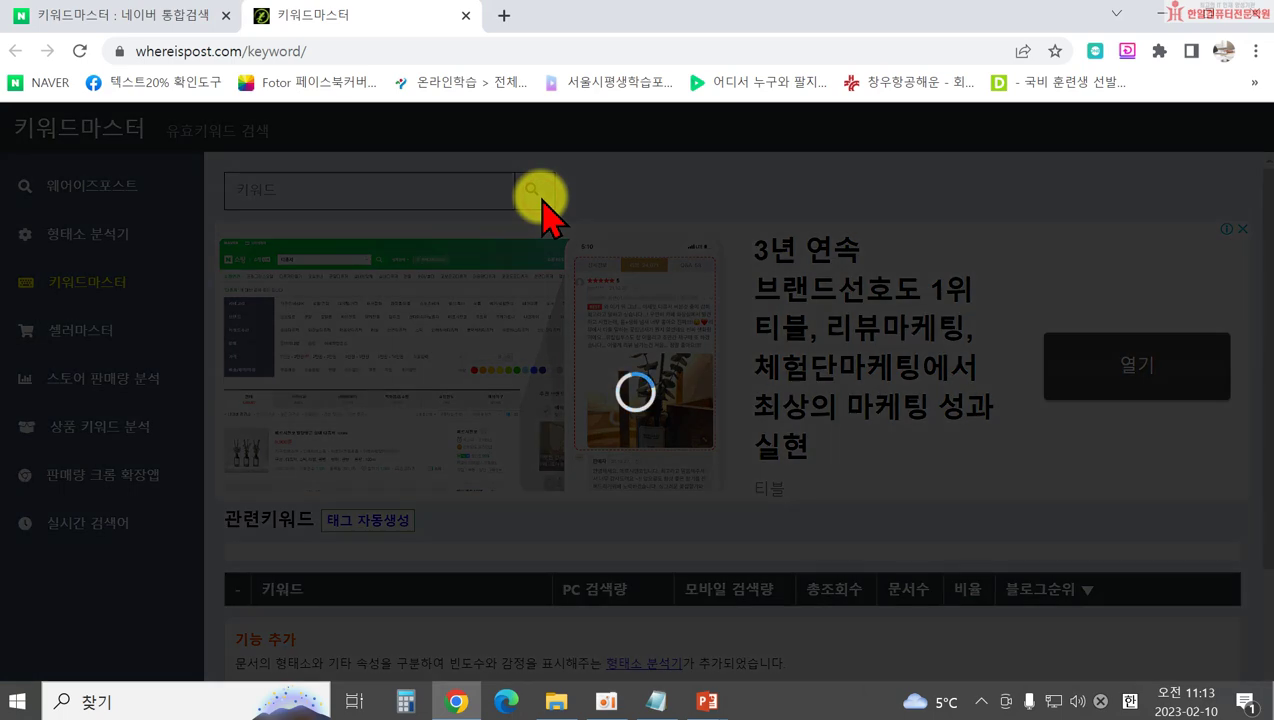
# Examine the blog rankings (블로그순위) for 온라인마케팅교육, view the first-ranked blog post and close it
pyautogui.scroll(-2, 750, 400)
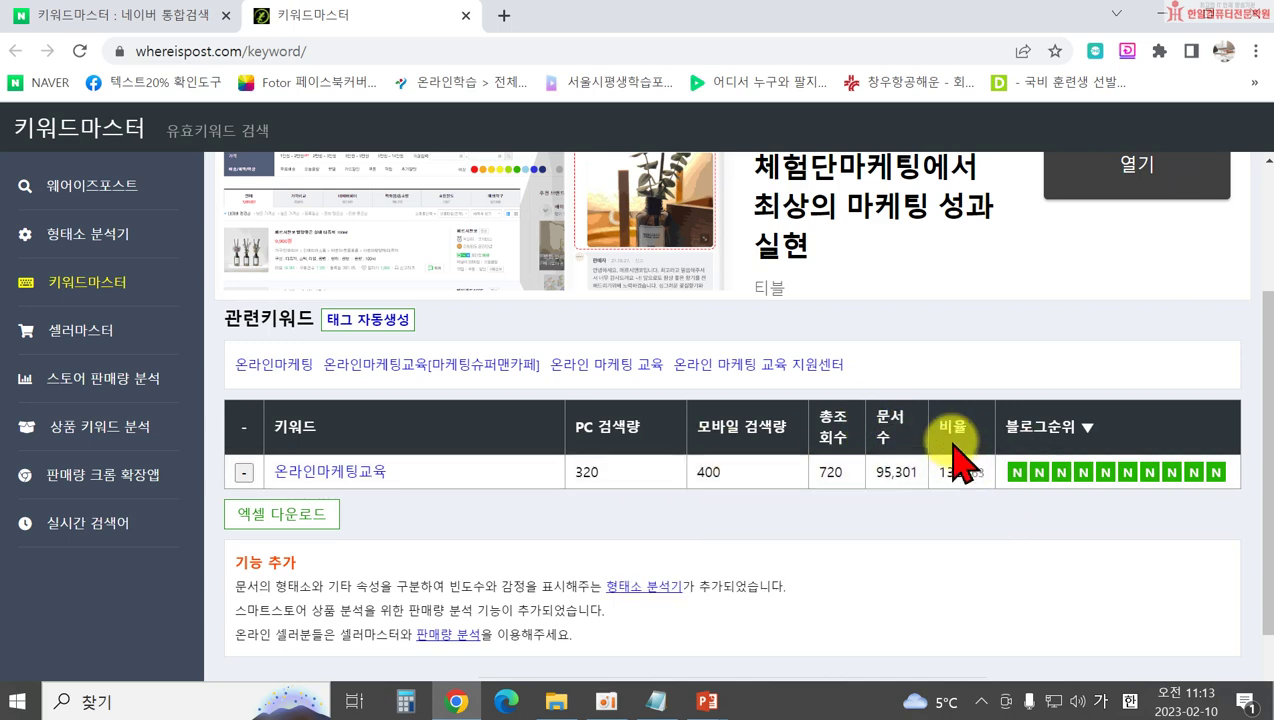
pyautogui.moveTo(1016, 478)
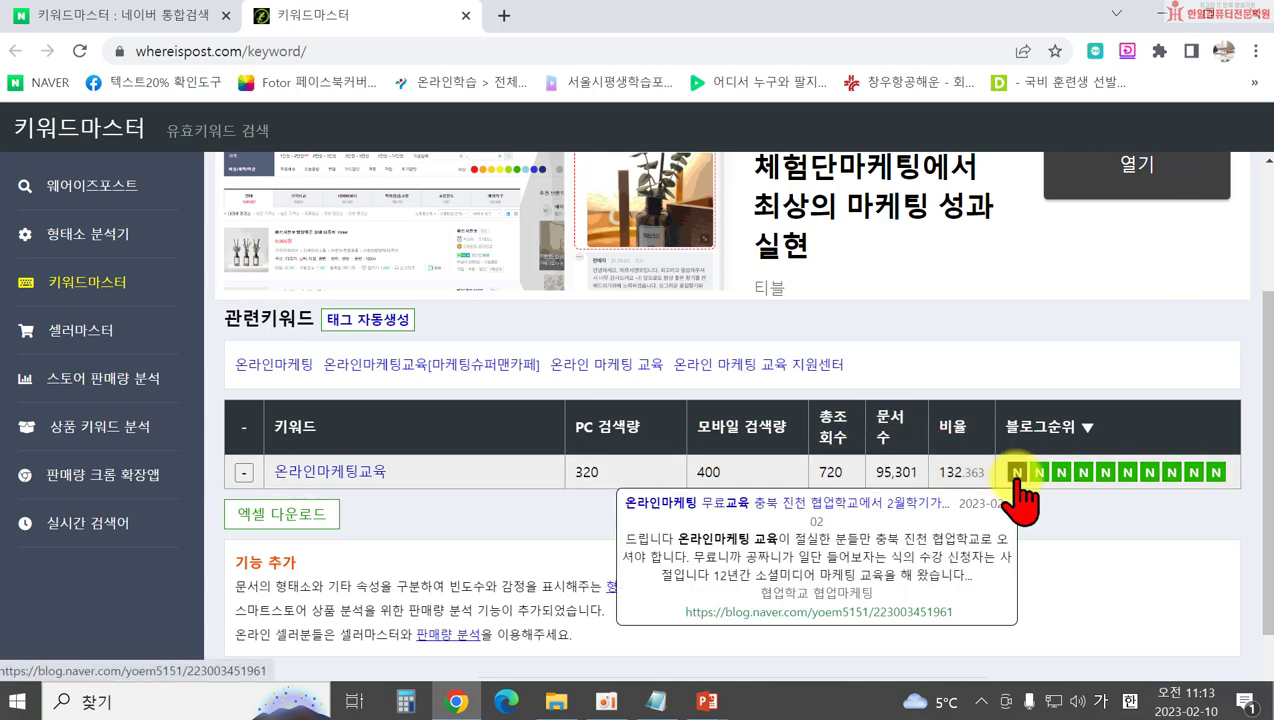
pyautogui.moveTo(1121, 480)
pyautogui.click(1017, 472)
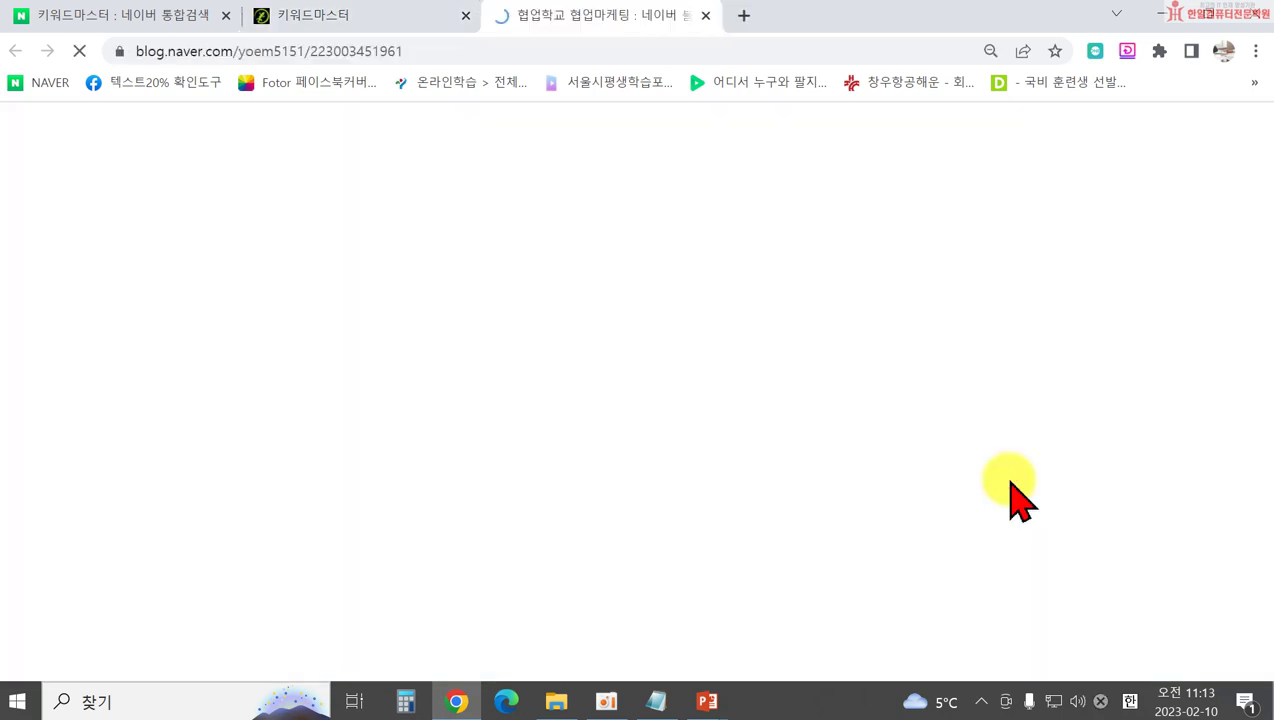
pyautogui.scroll(-10, 760, 388)
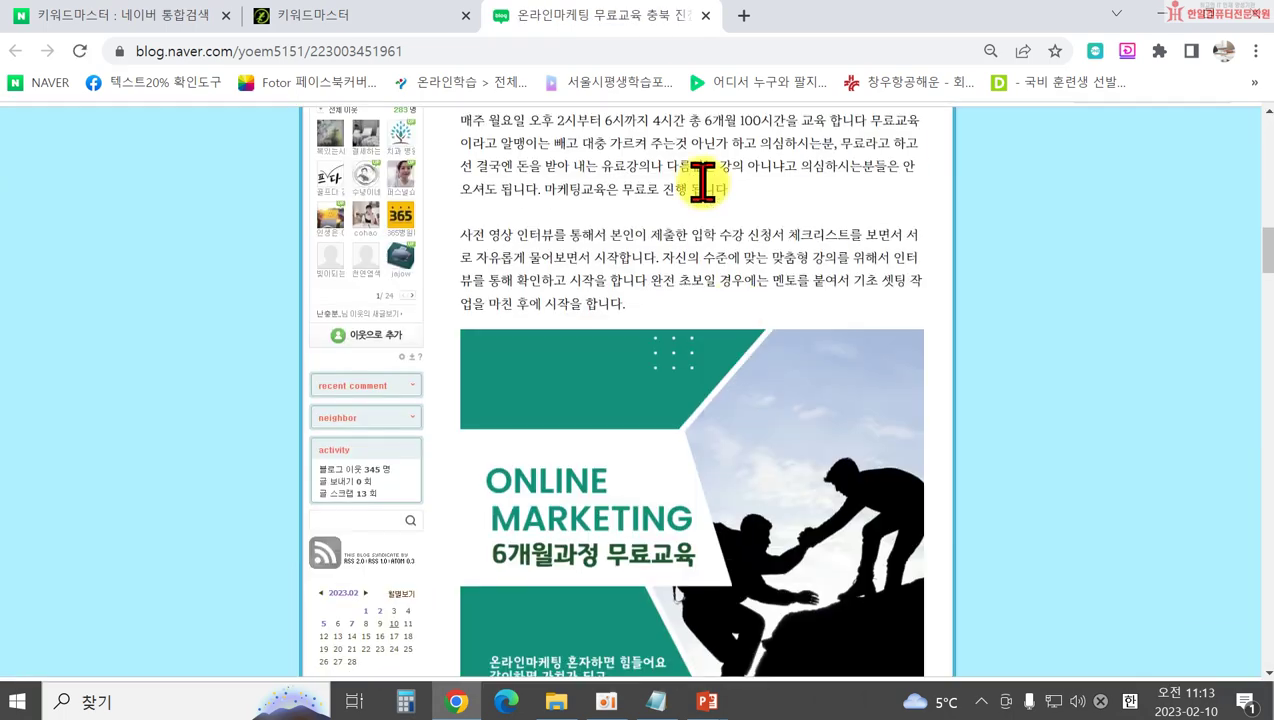
pyautogui.click(705, 16)
pyautogui.moveTo(1040, 472)
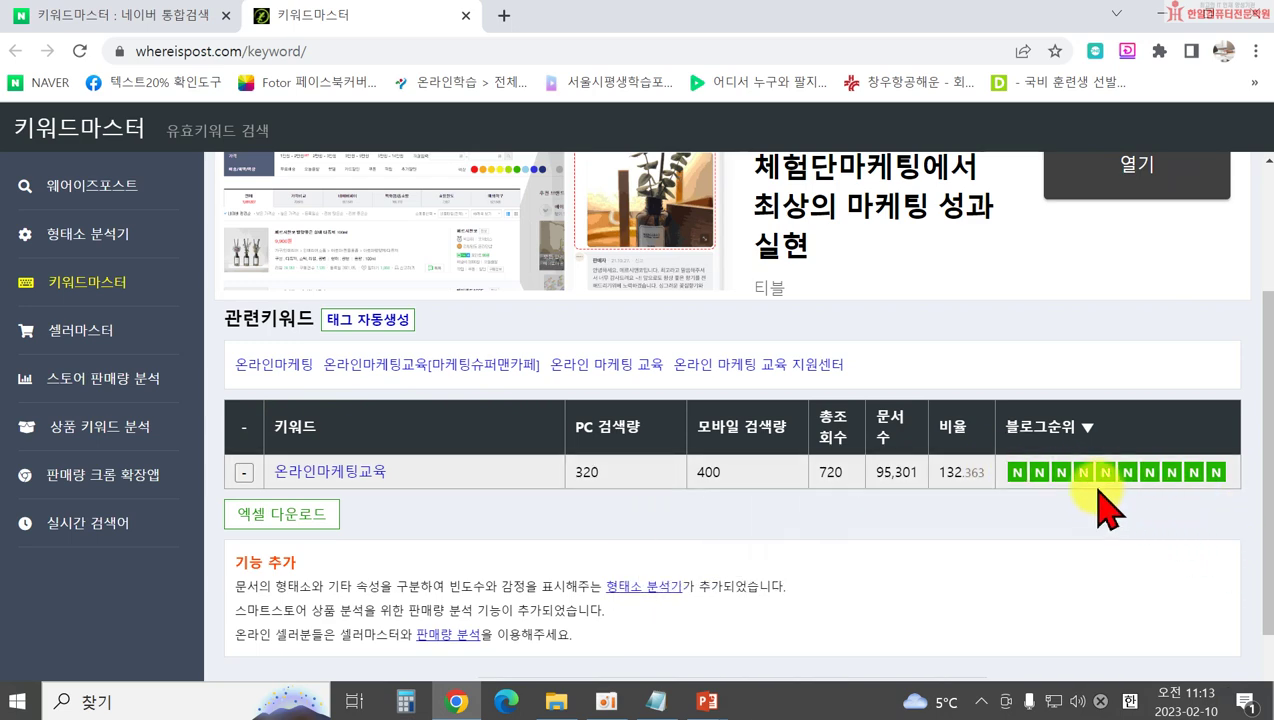
# Add the related keyword 온라인마케팅 to the keyword table
pyautogui.scroll(2, 935, 485)
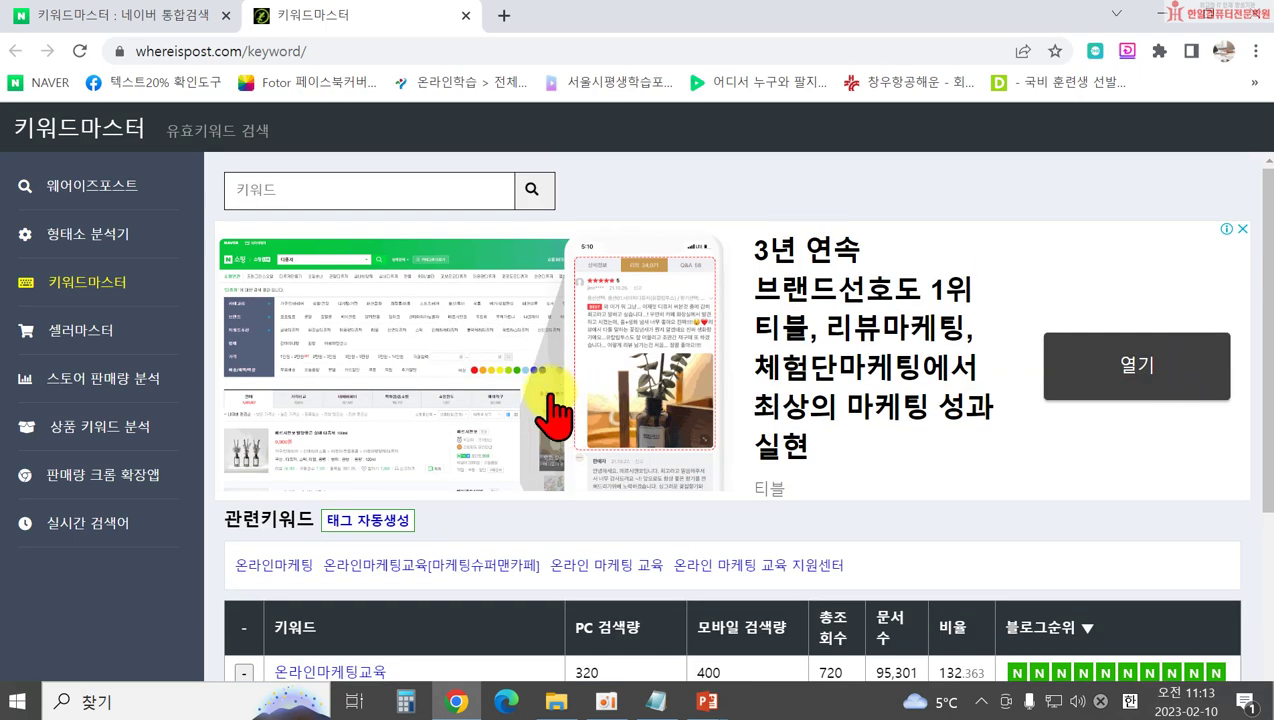
pyautogui.scroll(-2, 480, 555)
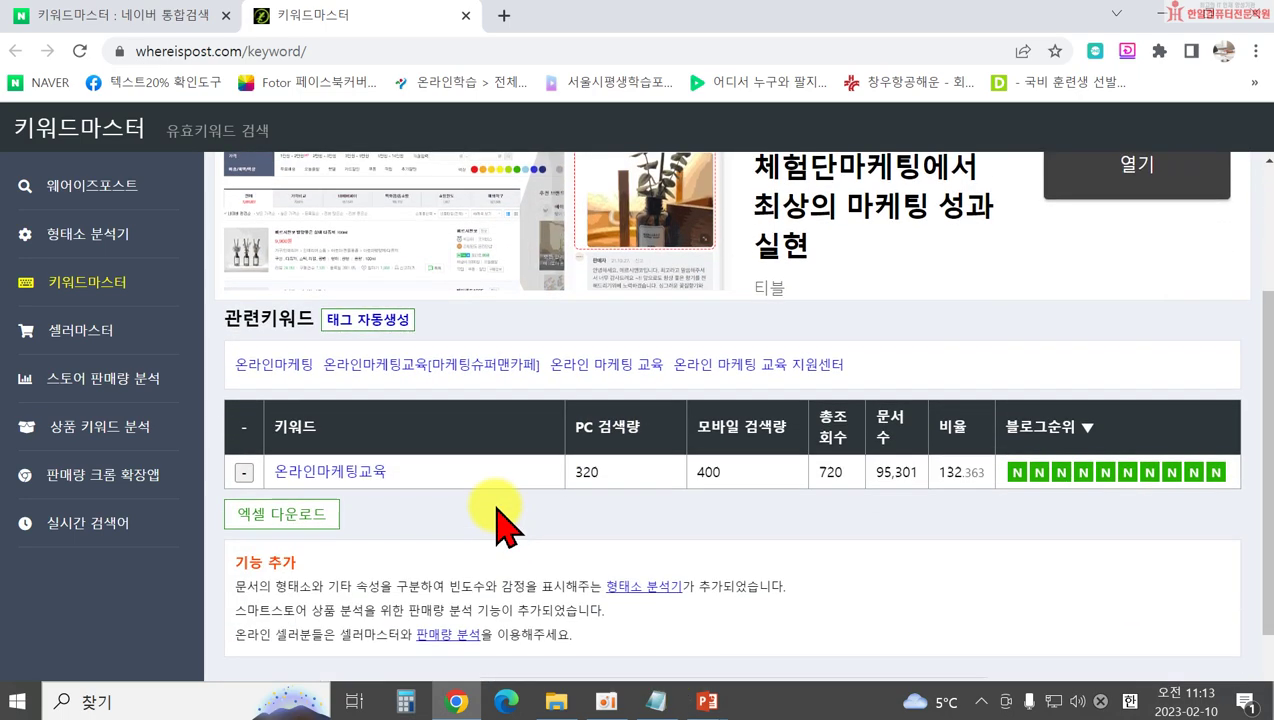
pyautogui.click(256, 368)
pyautogui.scroll(-2, 527, 548)
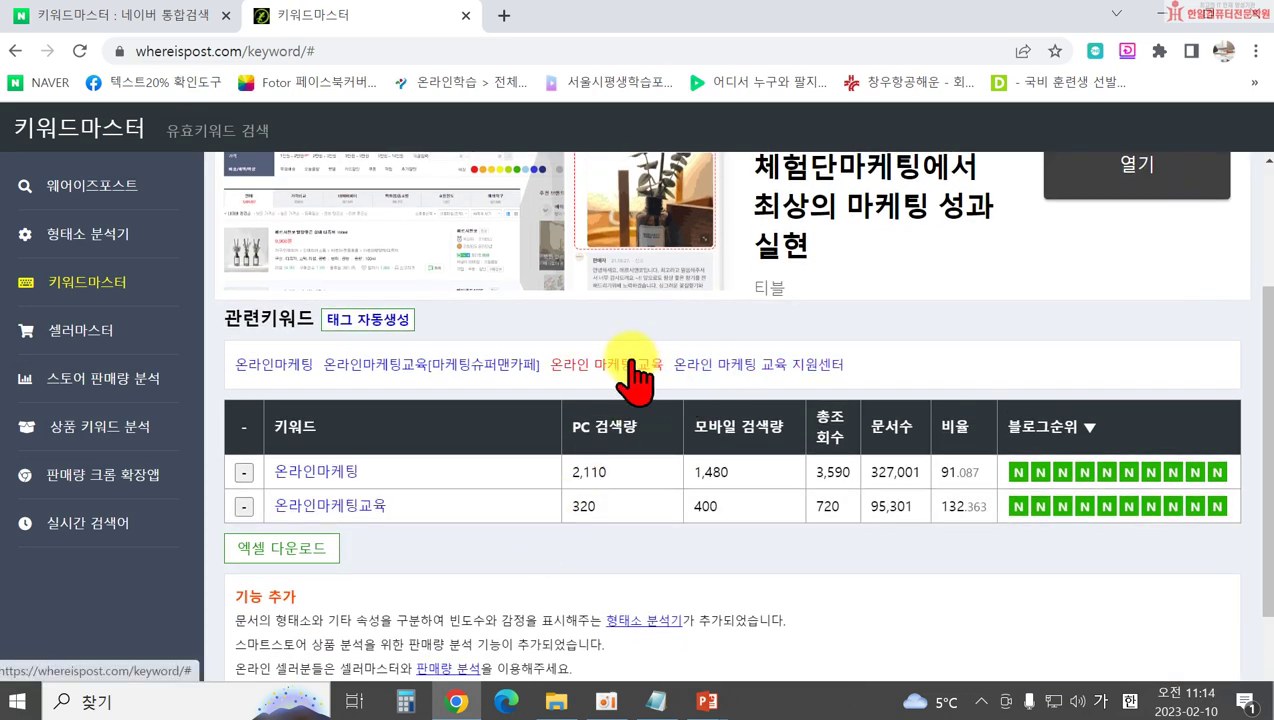
# Copy 블로그강의 from the Notepad keyword list and look it up in 키워드마스터
pyautogui.moveTo(660, 692)
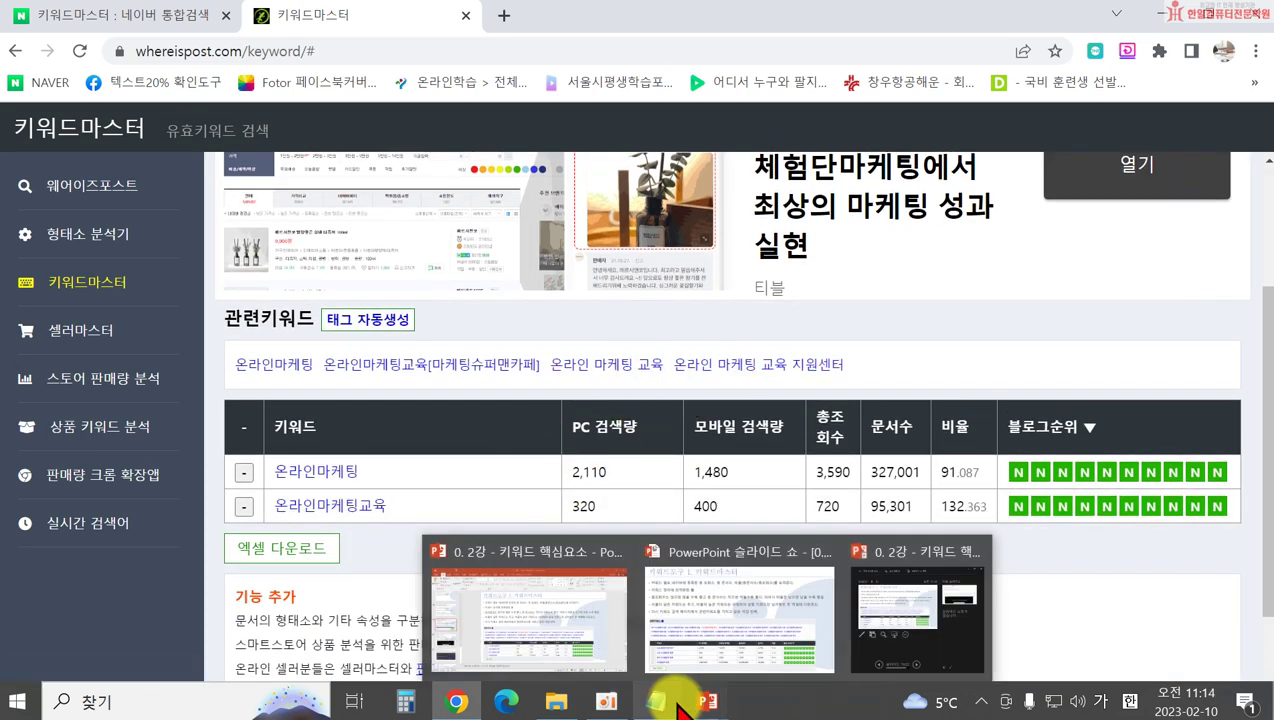
pyautogui.click(793, 549)
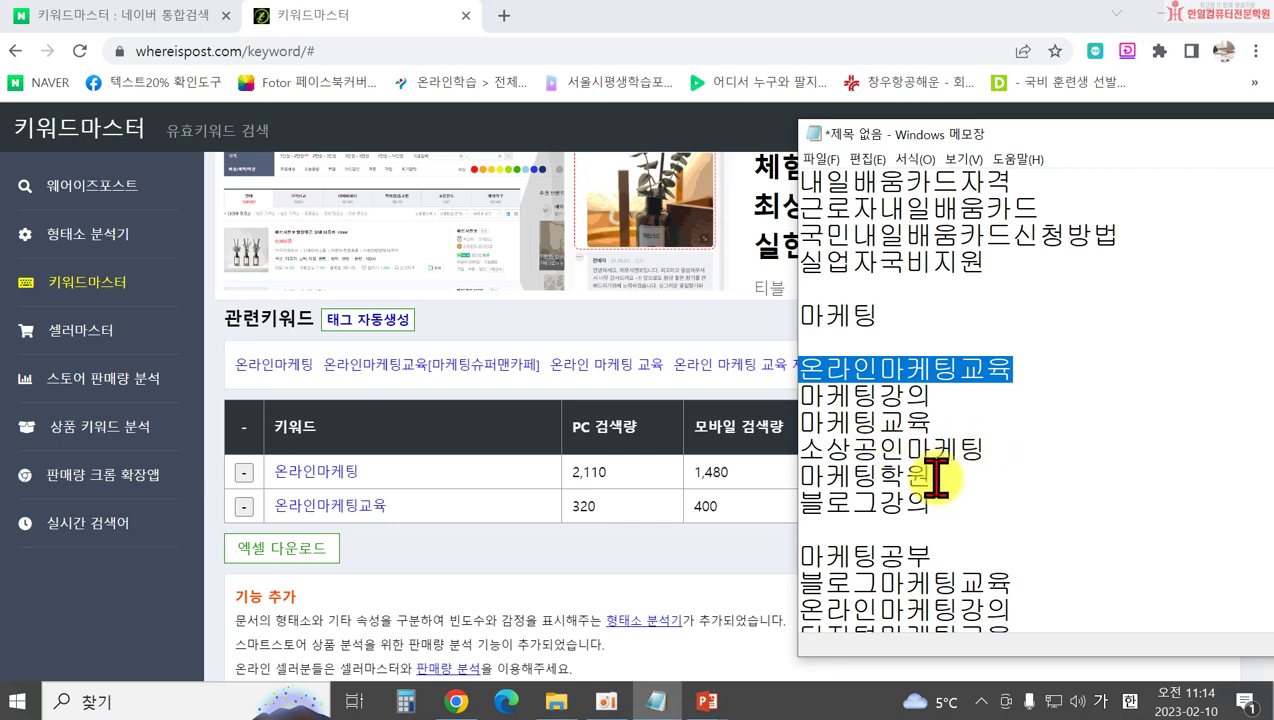
pyautogui.moveTo(943, 497); pyautogui.dragTo(805, 495)
pyautogui.hotkey('ctrl', 'c')
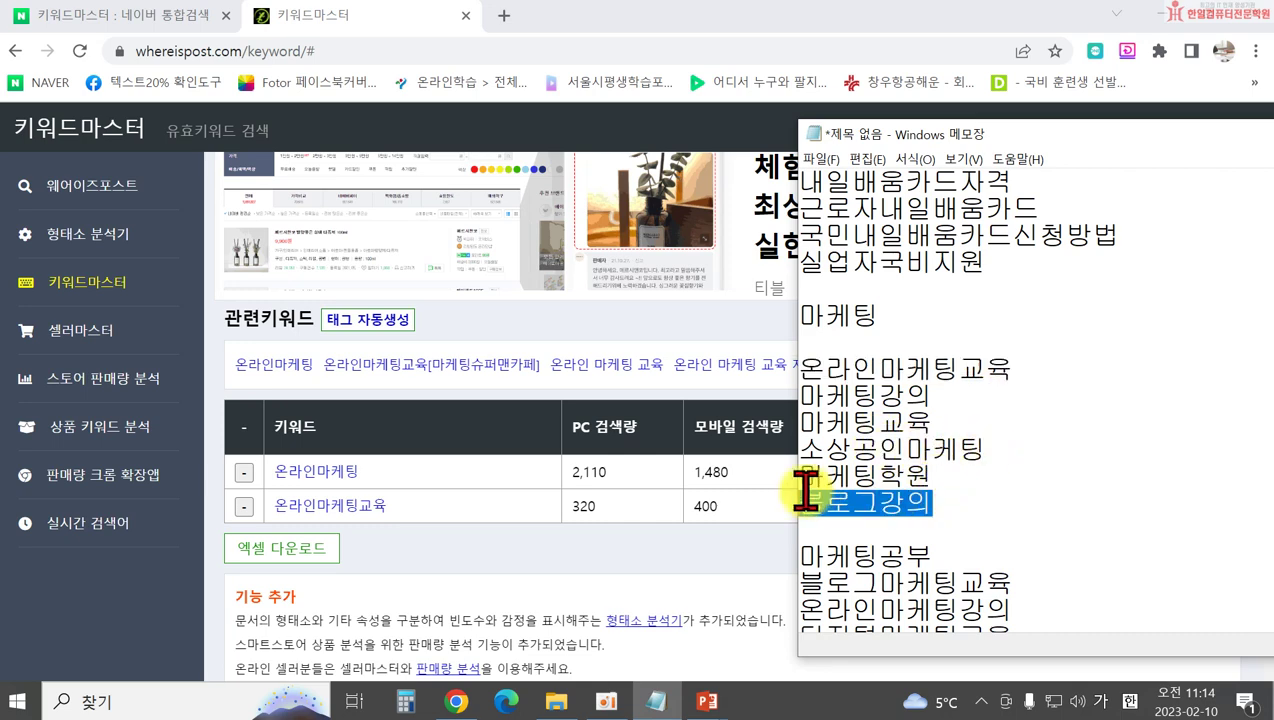
pyautogui.scroll(2, 347, 378)
pyautogui.click(357, 195)
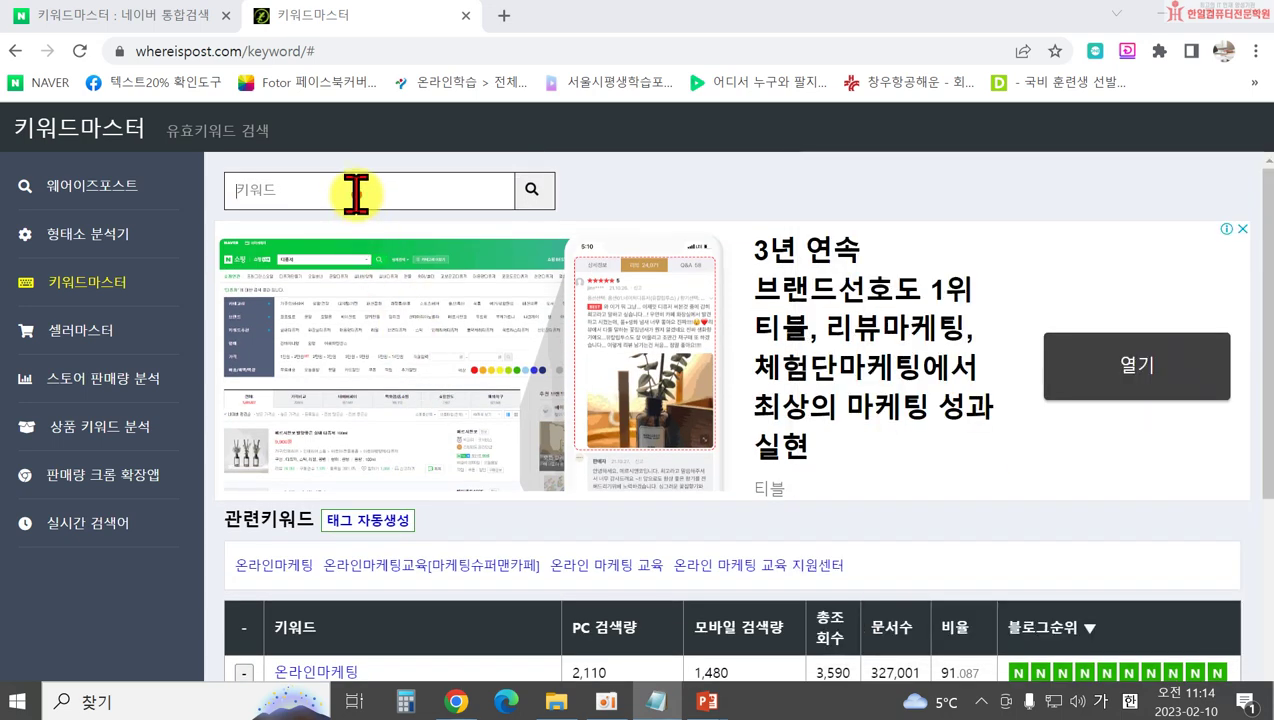
pyautogui.hotkey('ctrl', 'v')
pyautogui.click(533, 191)
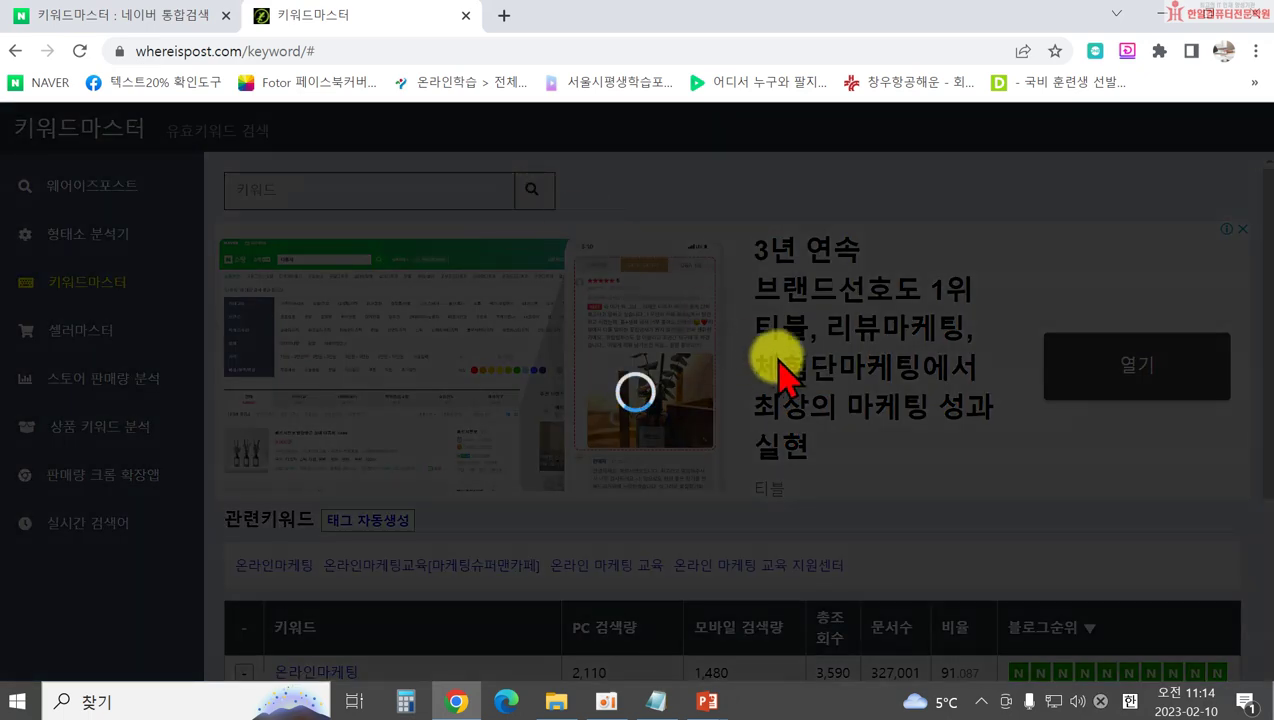
pyautogui.scroll(-3, 795, 385)
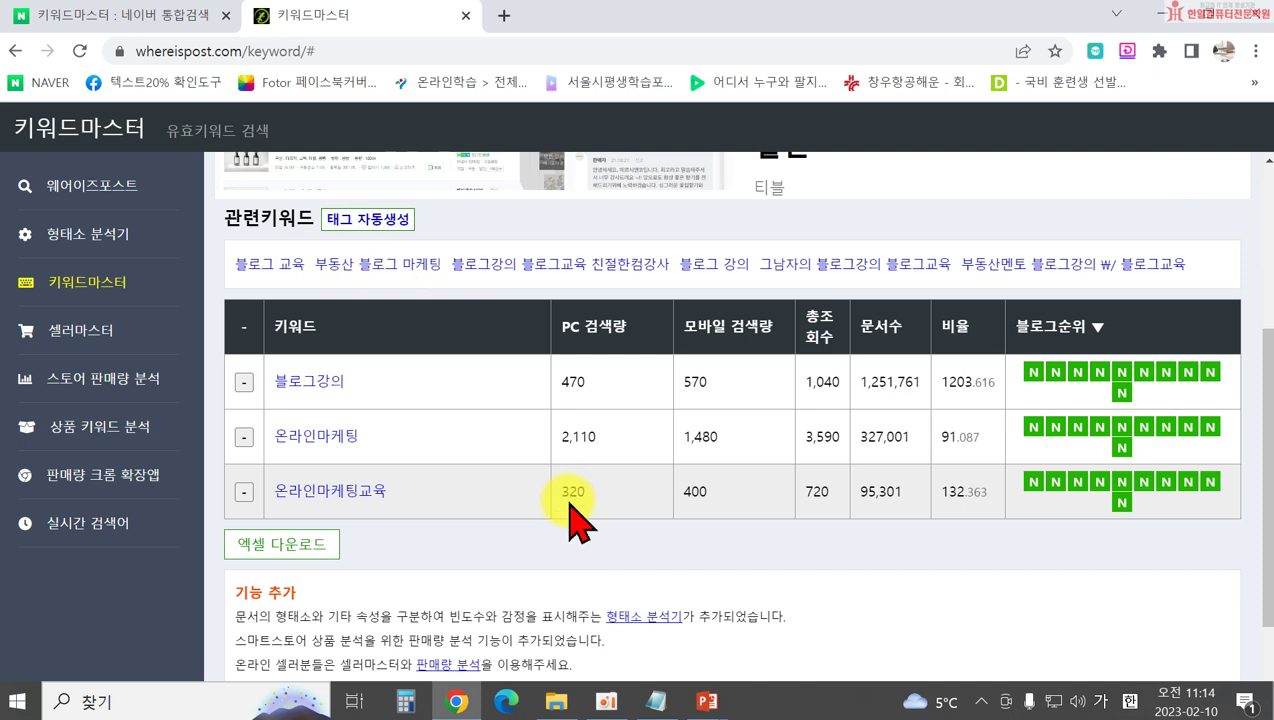
# Add the related keyword 부동산 블로그 마케팅 to the table and compare the ratio (비율) values of the listed keywords
pyautogui.click(386, 268)
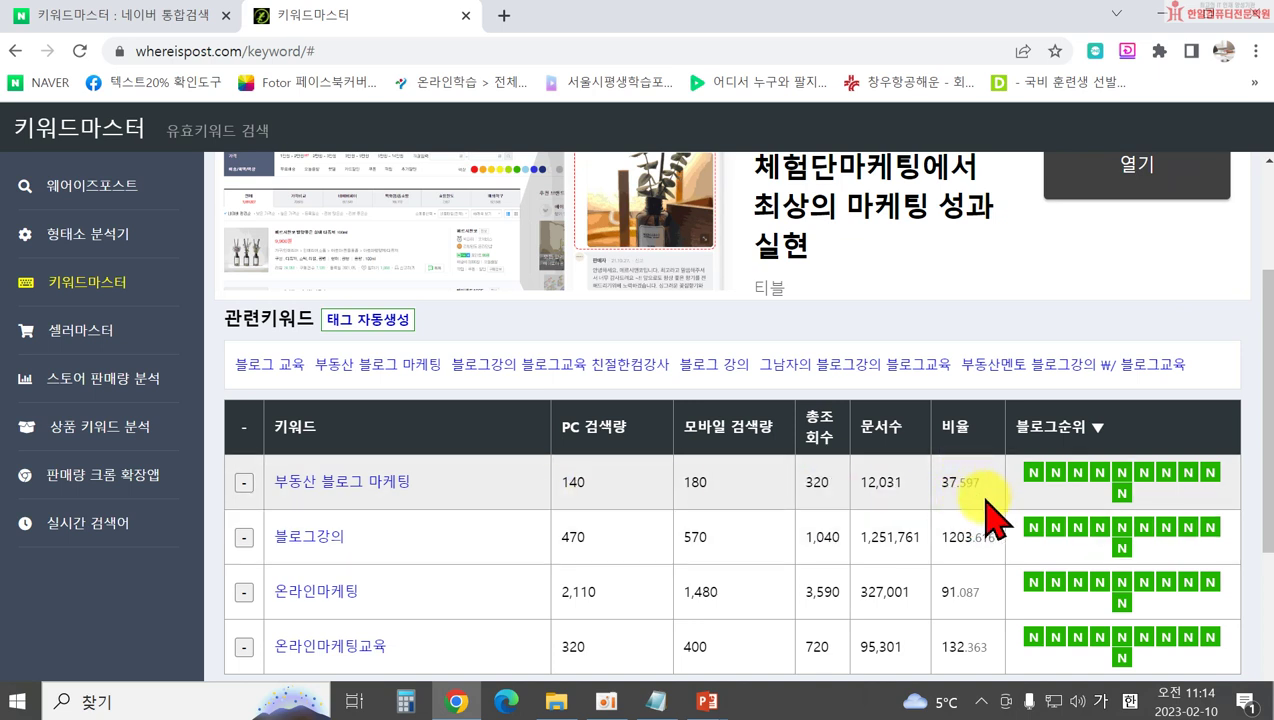
pyautogui.moveTo(1083, 480)
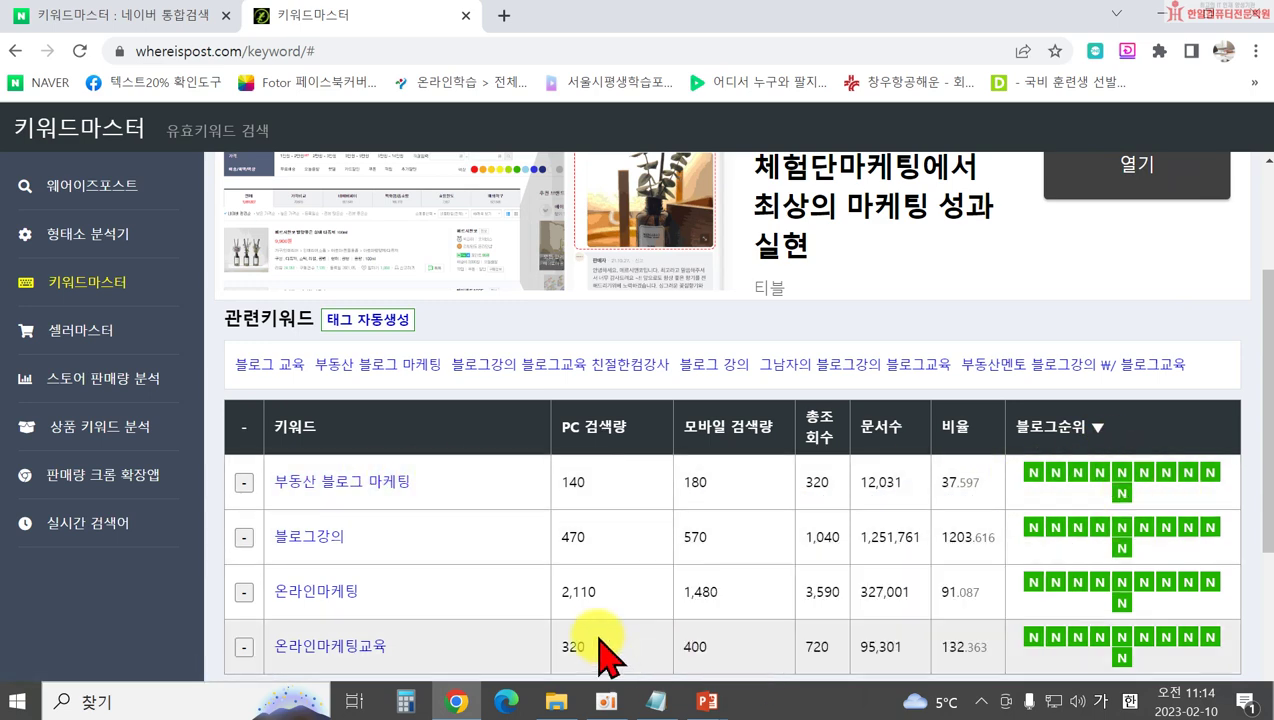
pyautogui.scroll(-1, 590, 640)
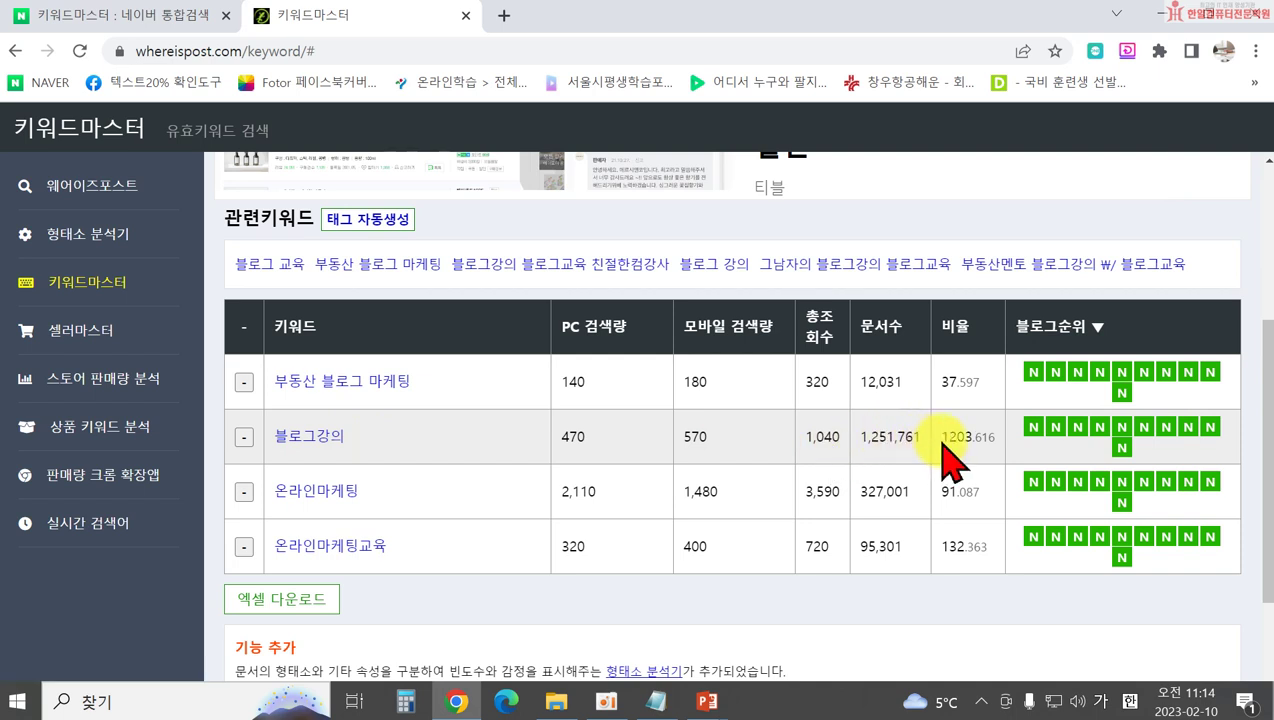
pyautogui.moveTo(979, 440); pyautogui.dragTo(981, 440)
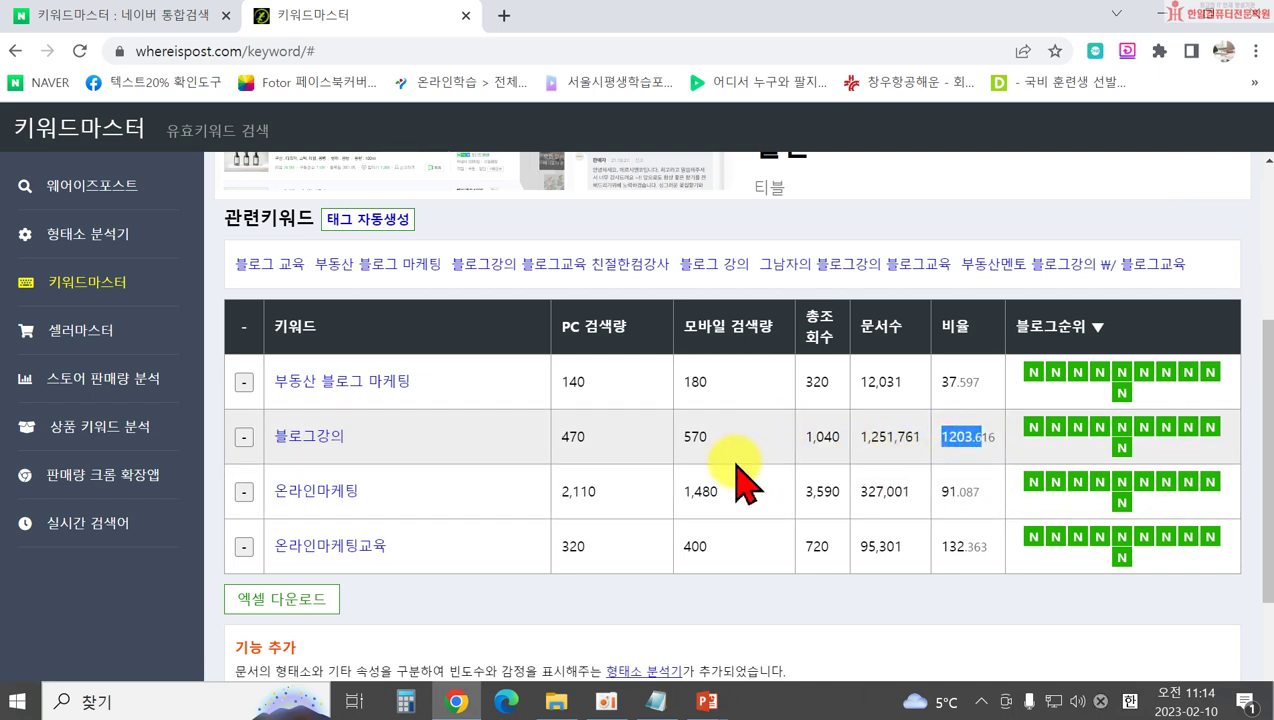
pyautogui.scroll(3, 805, 560)
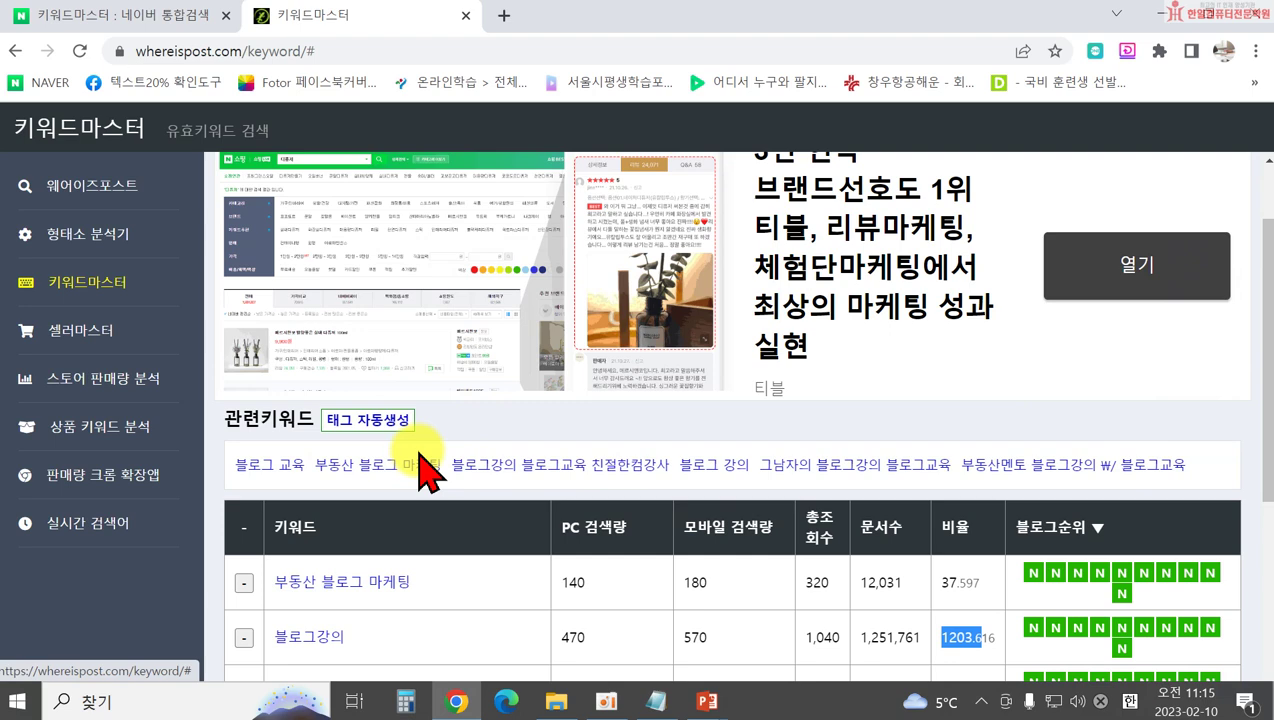
pyautogui.scroll(2, 441, 427)
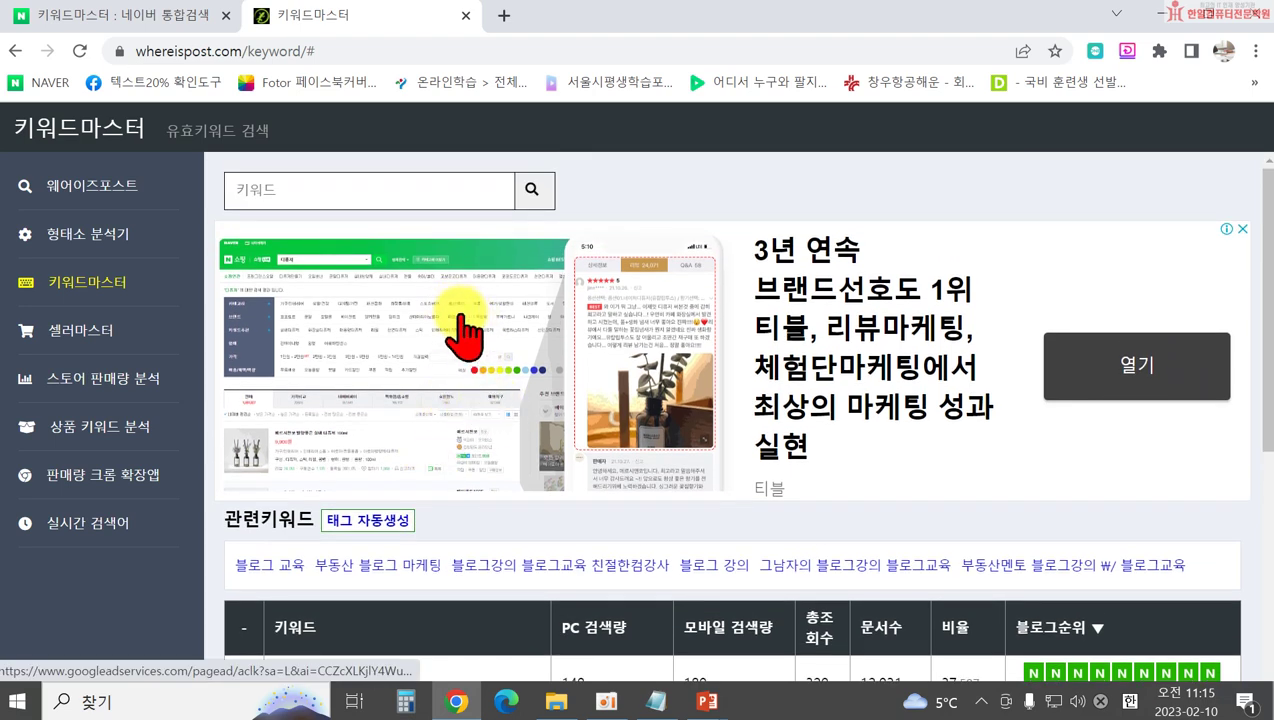
pyautogui.click(296, 189)
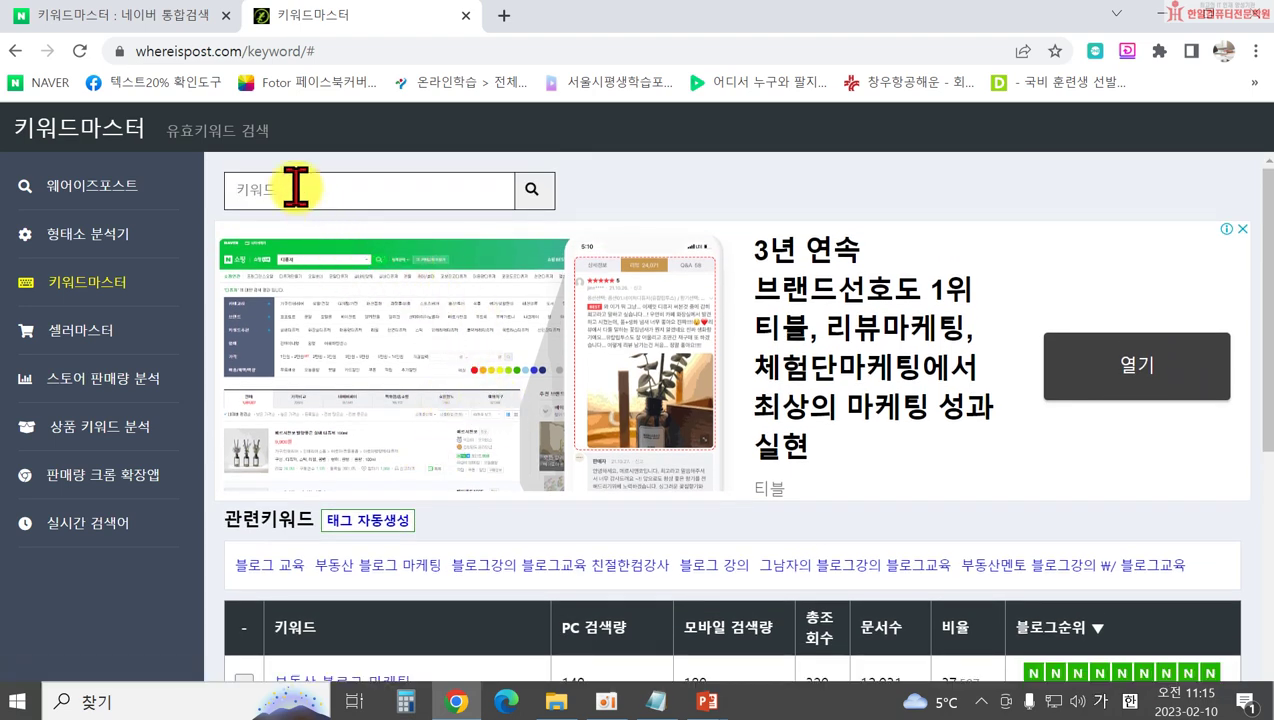
pyautogui.scroll(-3, 489, 313)
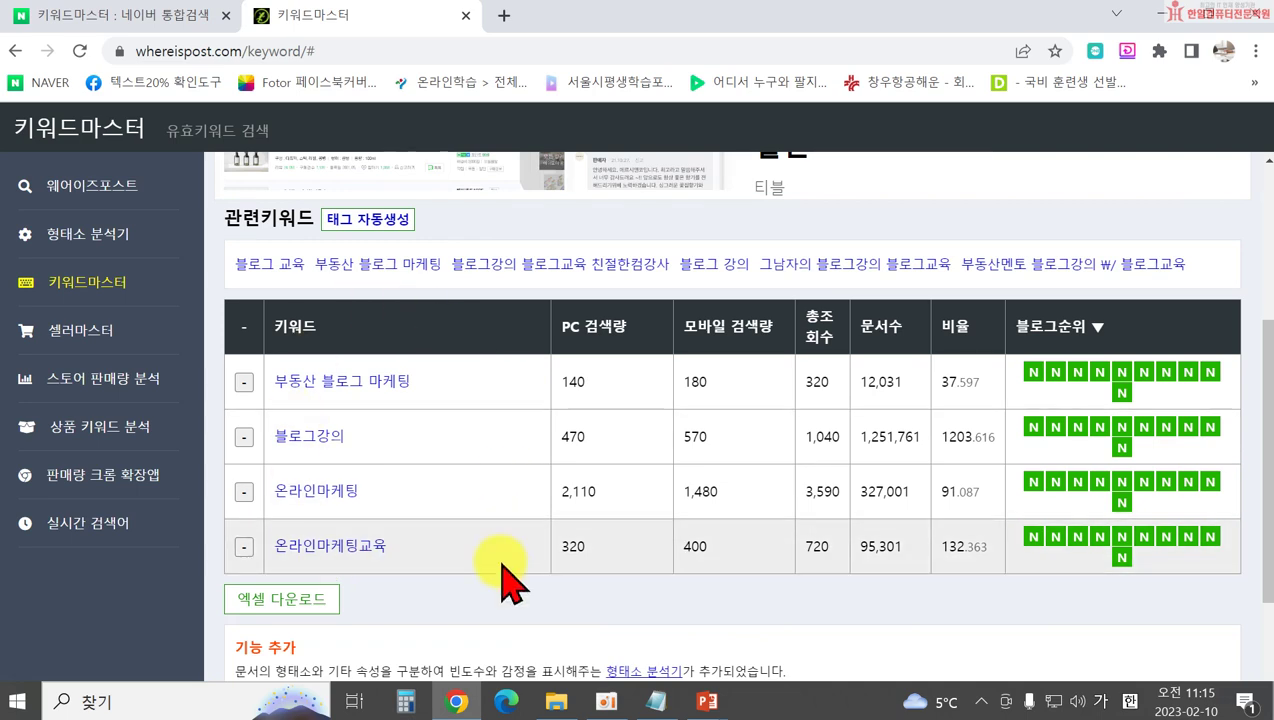
# Download the keyword table as the Excel-compatible CSV file keyword and open it in Excel
pyautogui.click(283, 600)
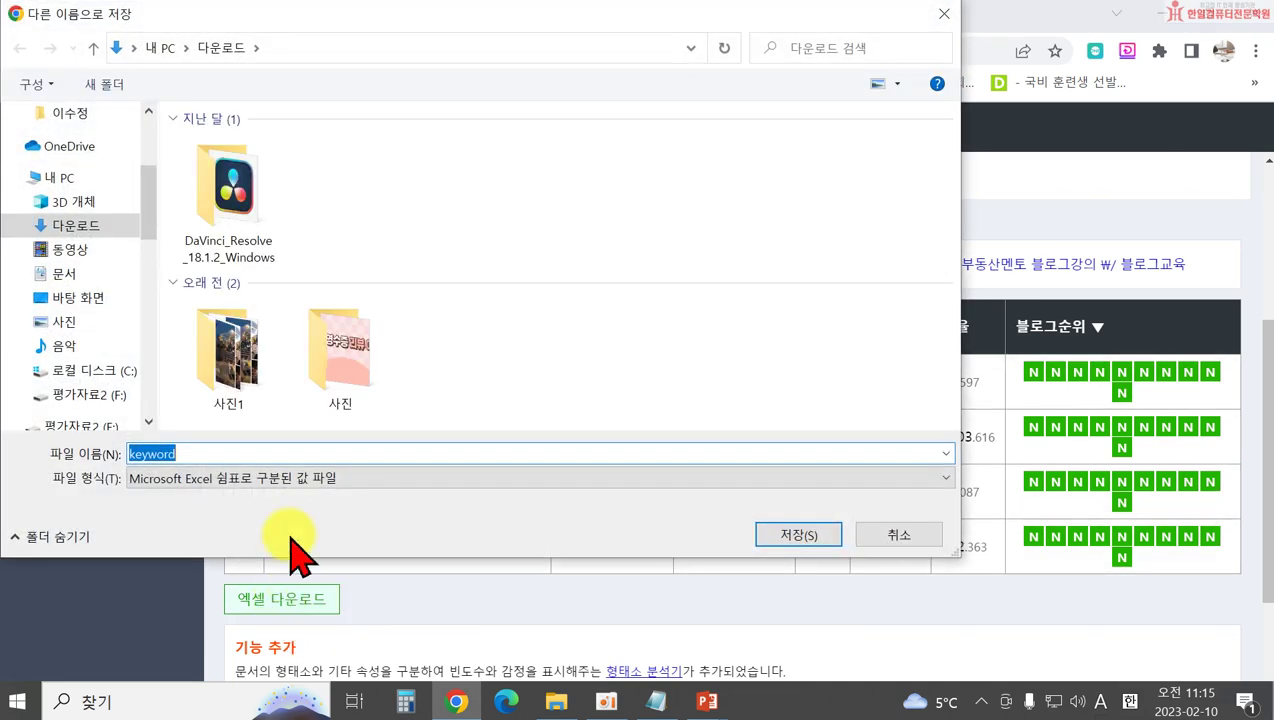
pyautogui.click(745, 537)
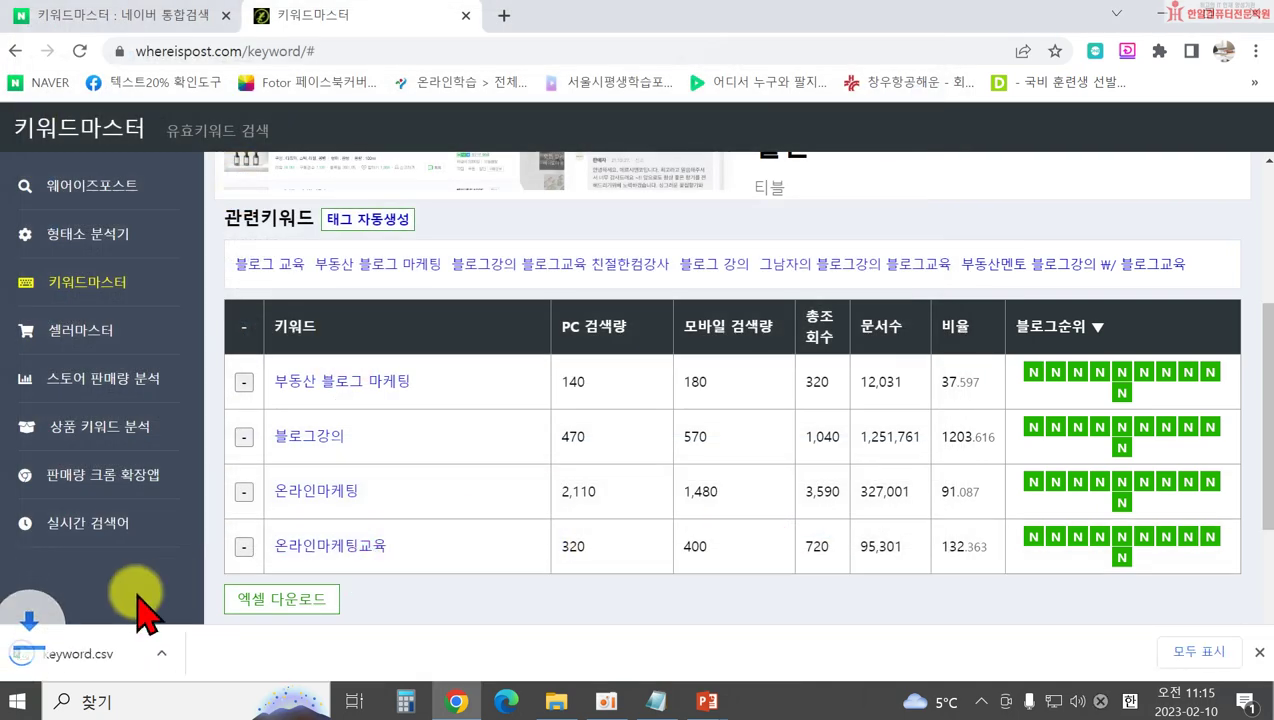
pyautogui.click(20, 660)
pyautogui.click(712, 664)
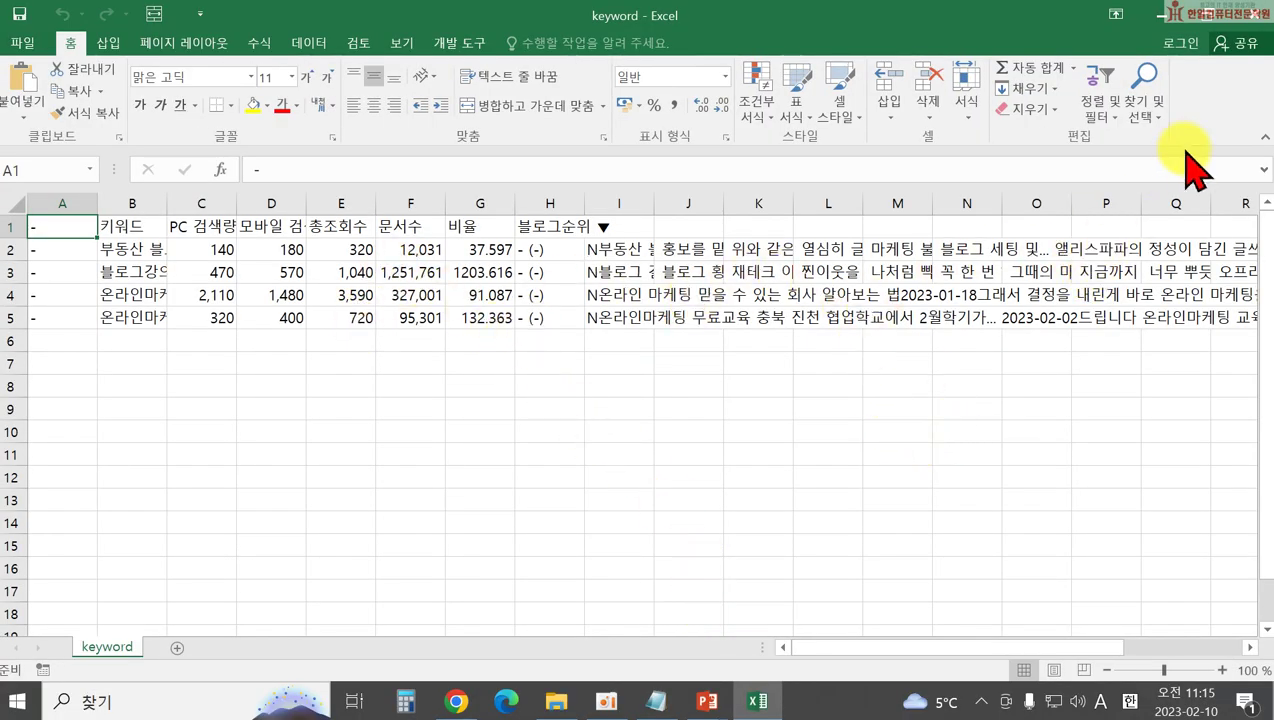
# Add filters to the header row of the keyword sheet and sort the rows by 총조회수 in descending order
pyautogui.click(196, 226)
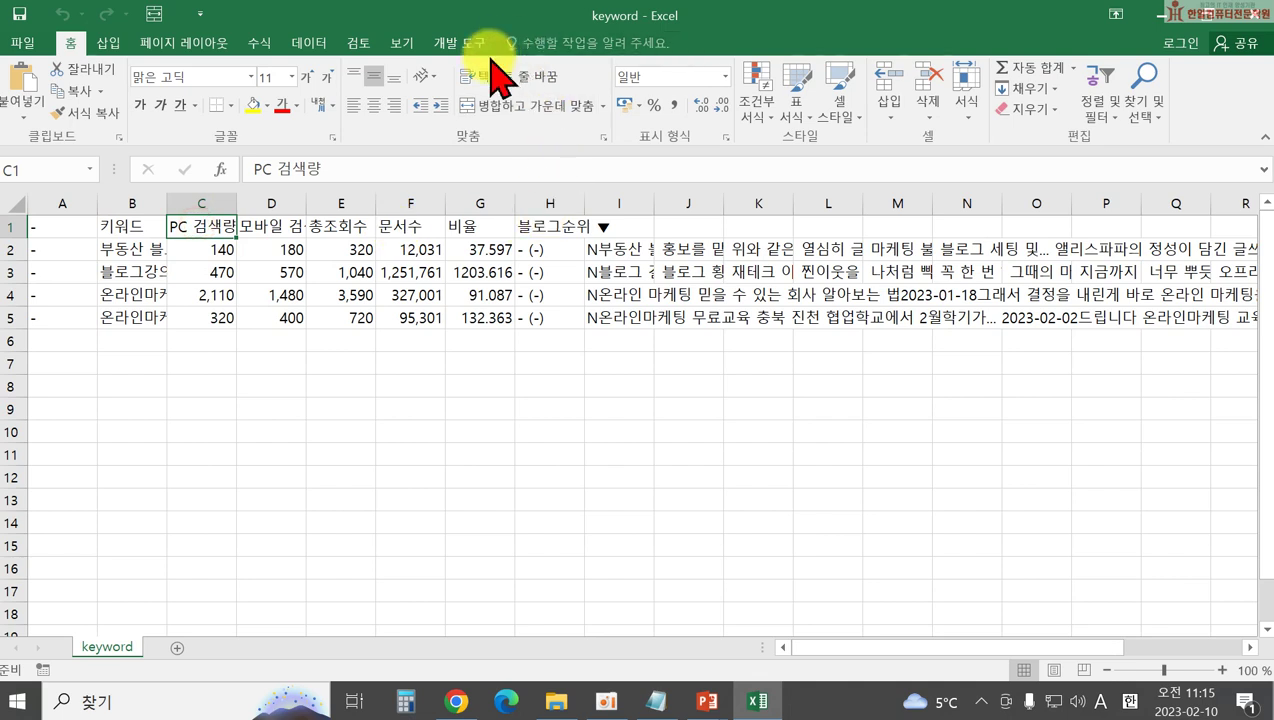
pyautogui.click(325, 43)
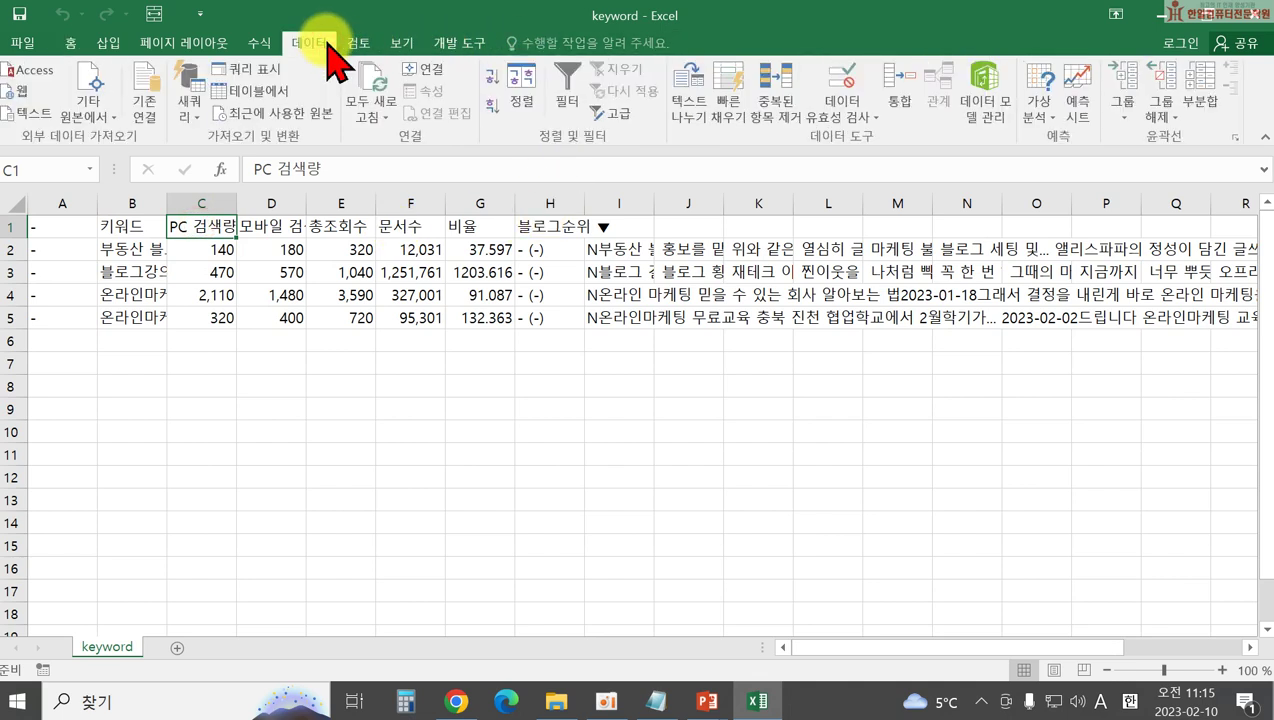
pyautogui.click(567, 96)
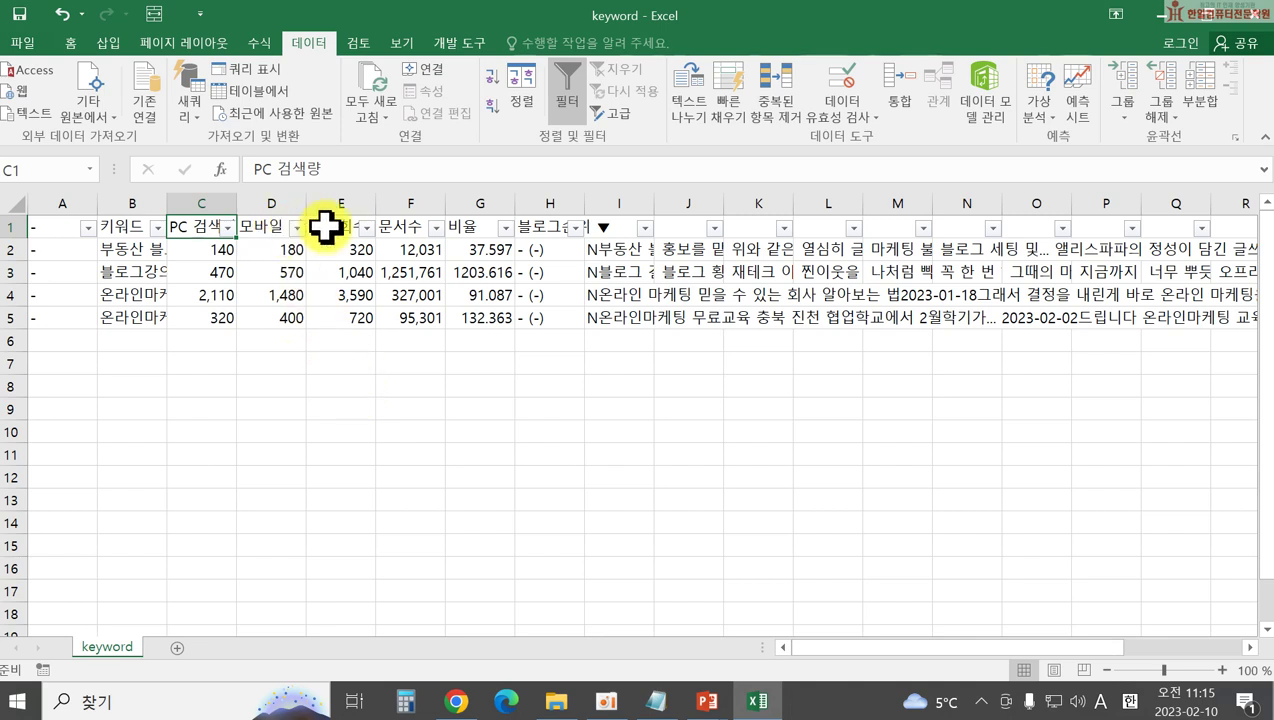
pyautogui.click(367, 228)
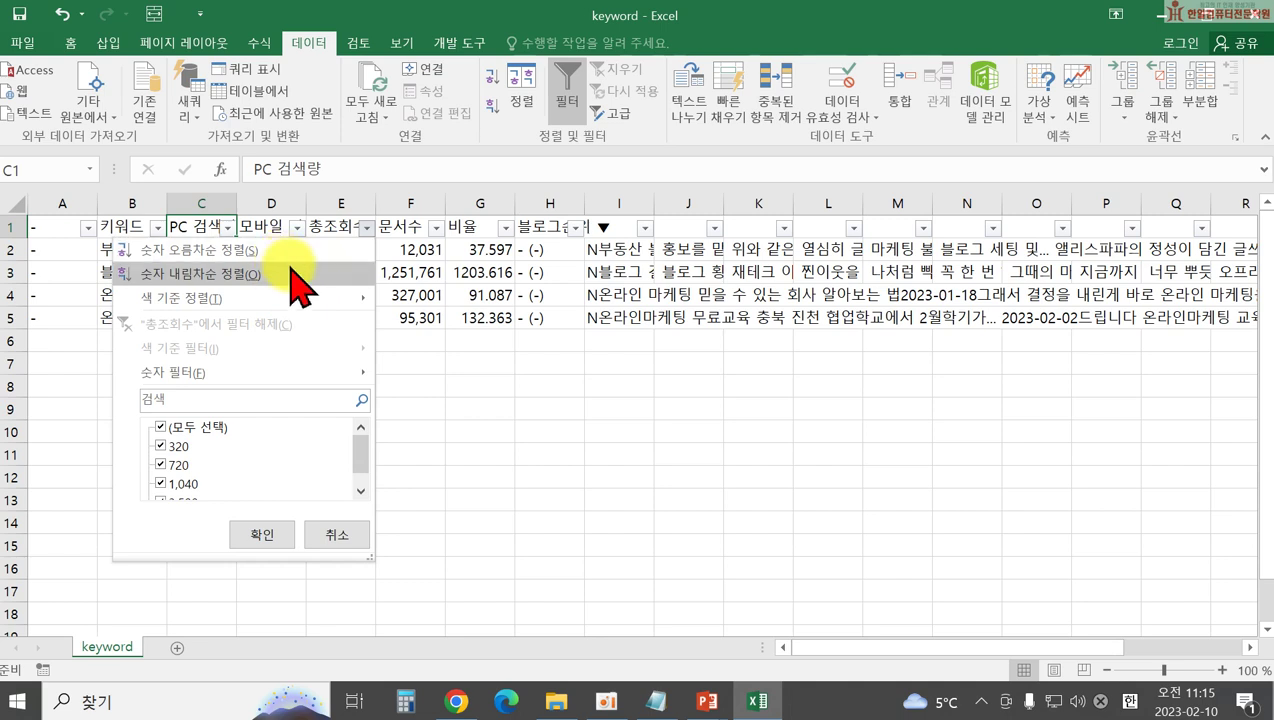
pyautogui.click(292, 273)
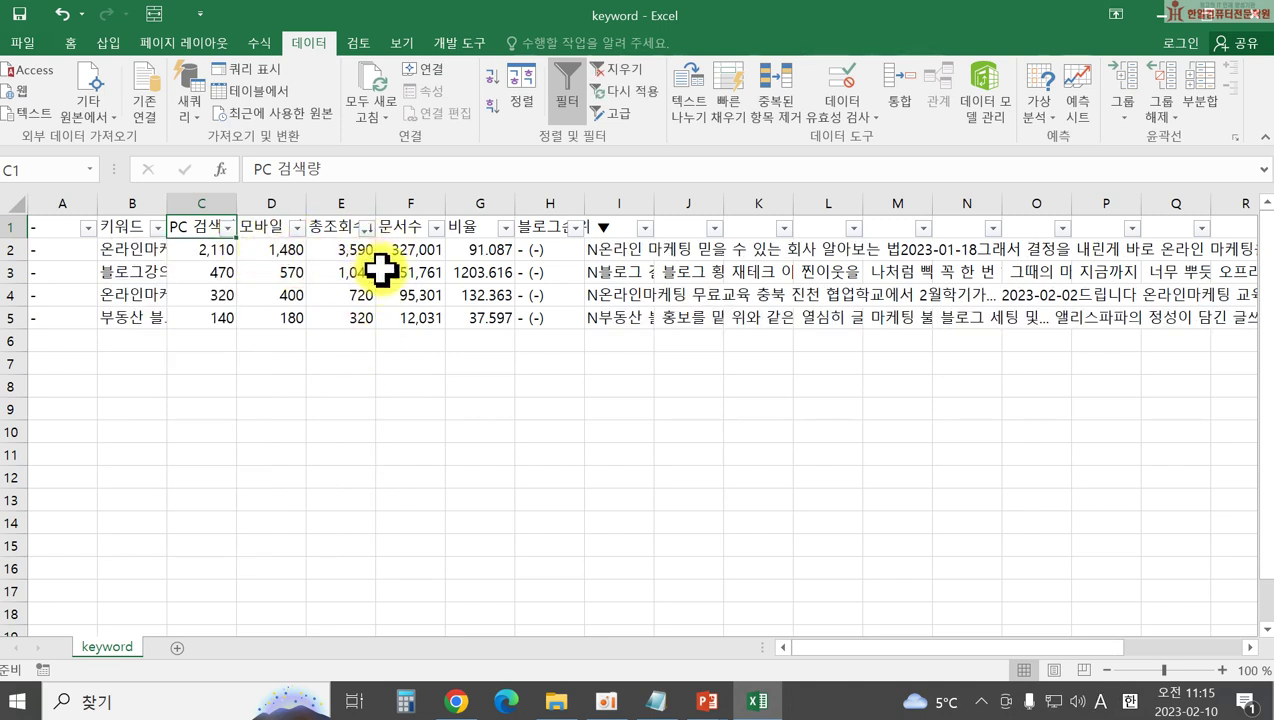
# Check the sort and filter options for the 비율 column and close keyword.csv without saving the changes
pyautogui.click(506, 228)
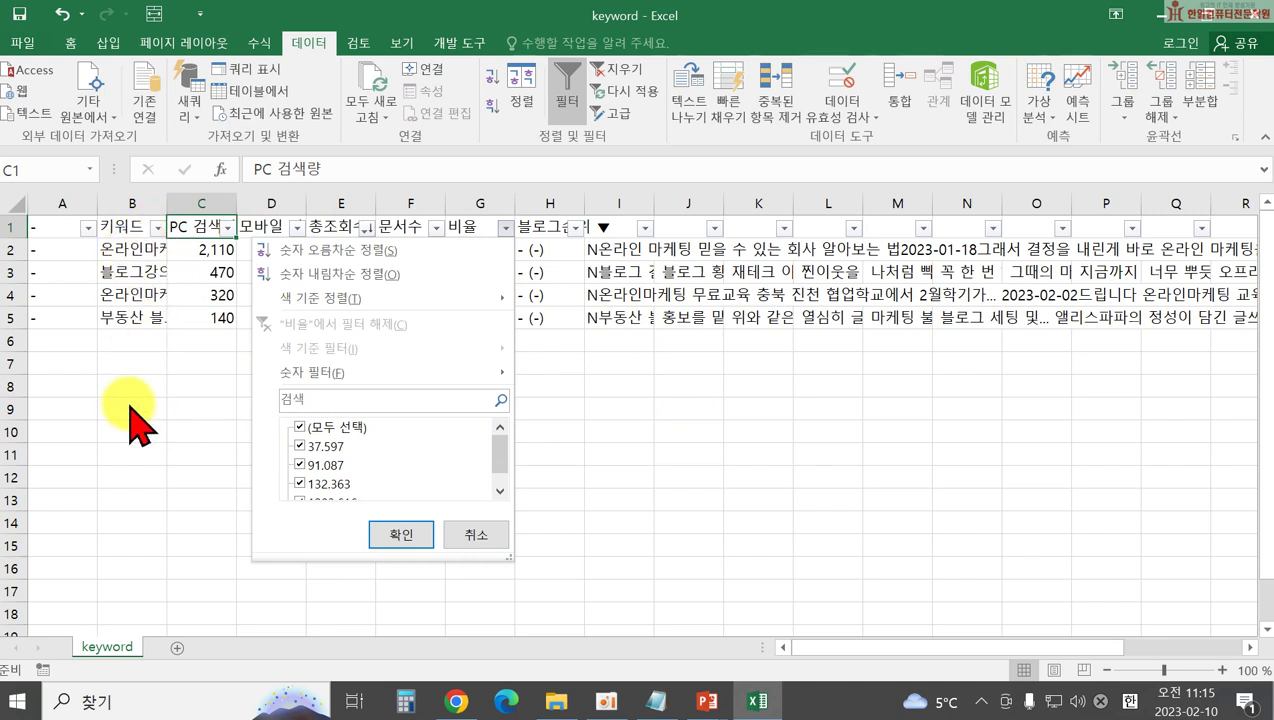
pyautogui.click(116, 495)
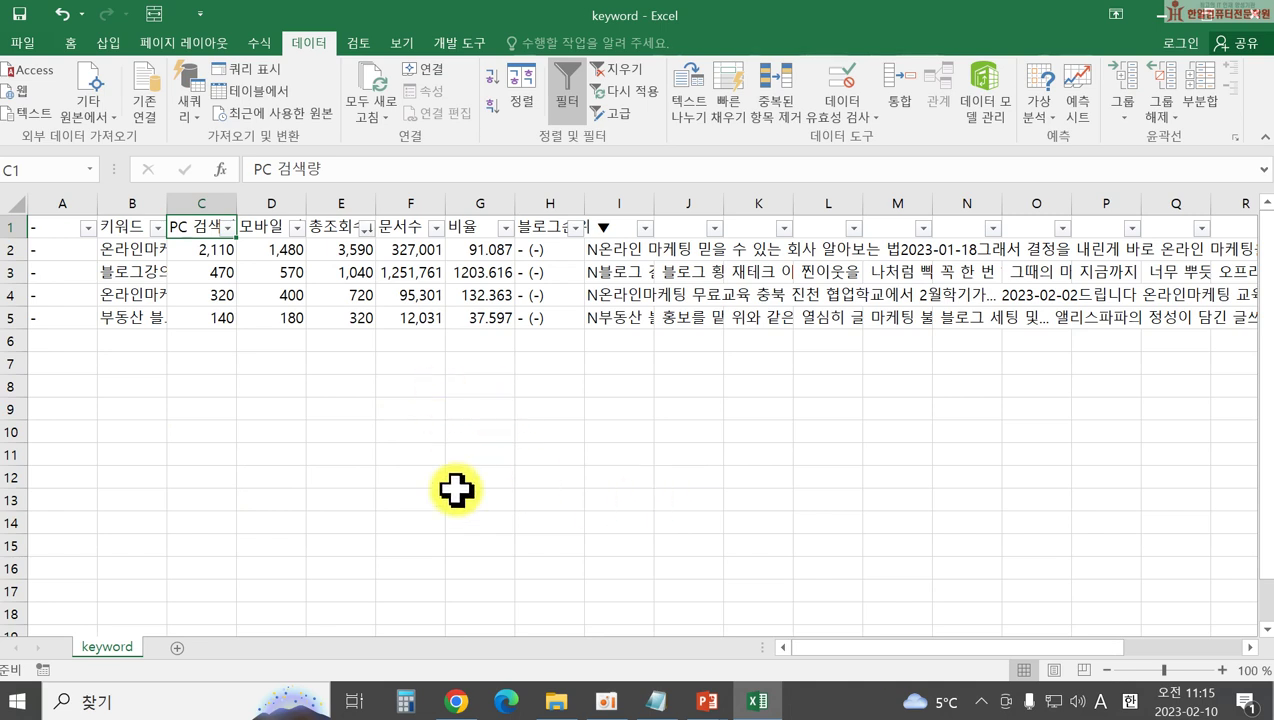
pyautogui.click(1252, 14)
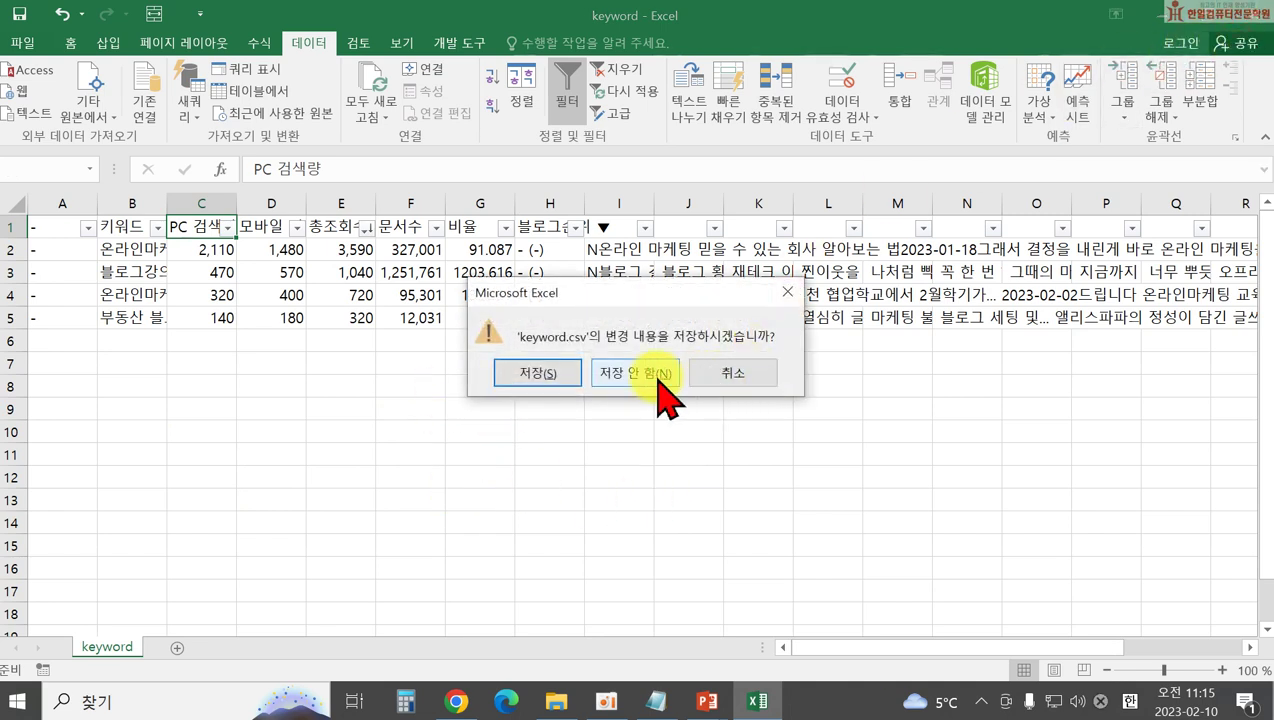
pyautogui.click(636, 372)
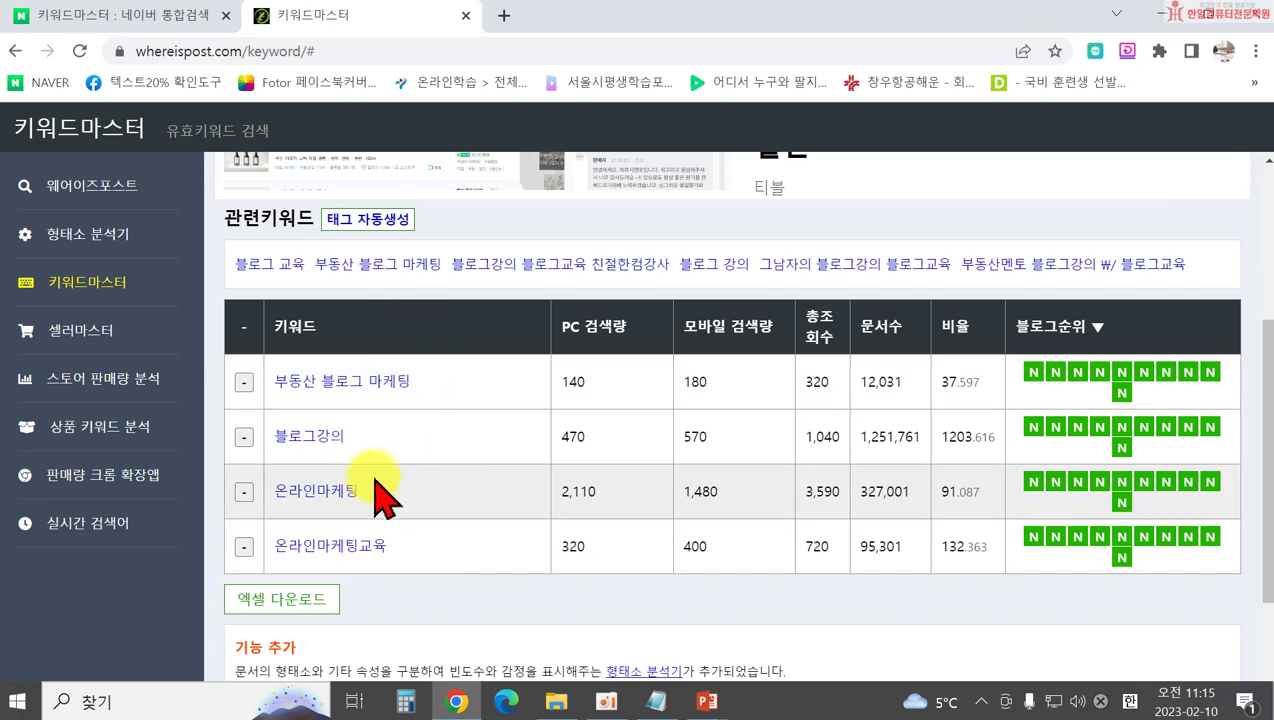
# Open the 형태소 분석기 page in the browser and dismiss the advertisement covering it
pyautogui.scroll(2, 341, 341)
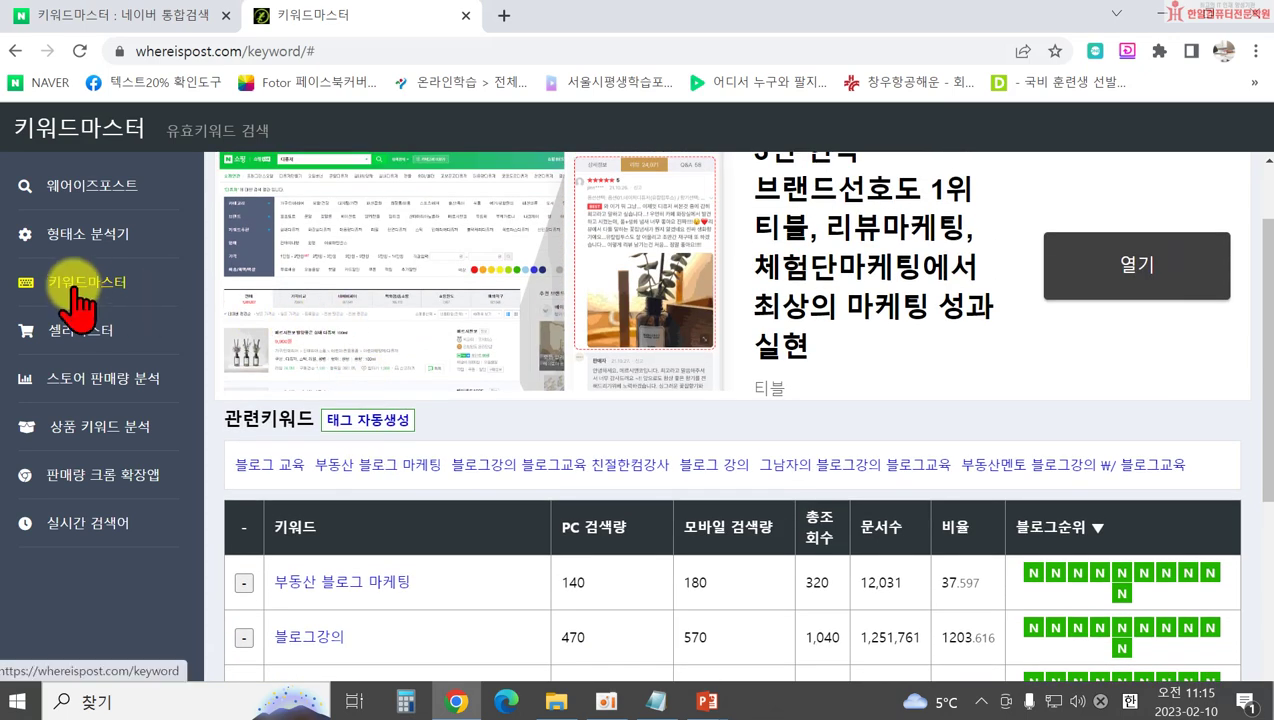
pyautogui.scroll(1, 478, 372)
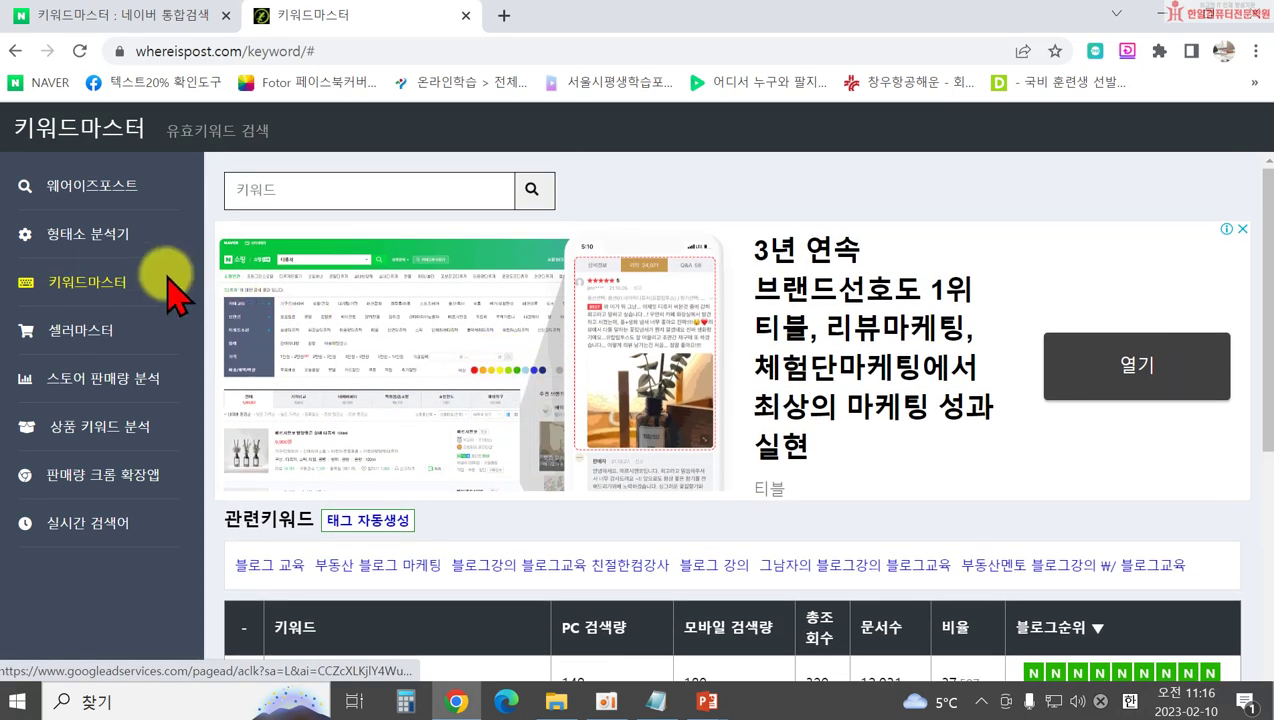
pyautogui.click(107, 232)
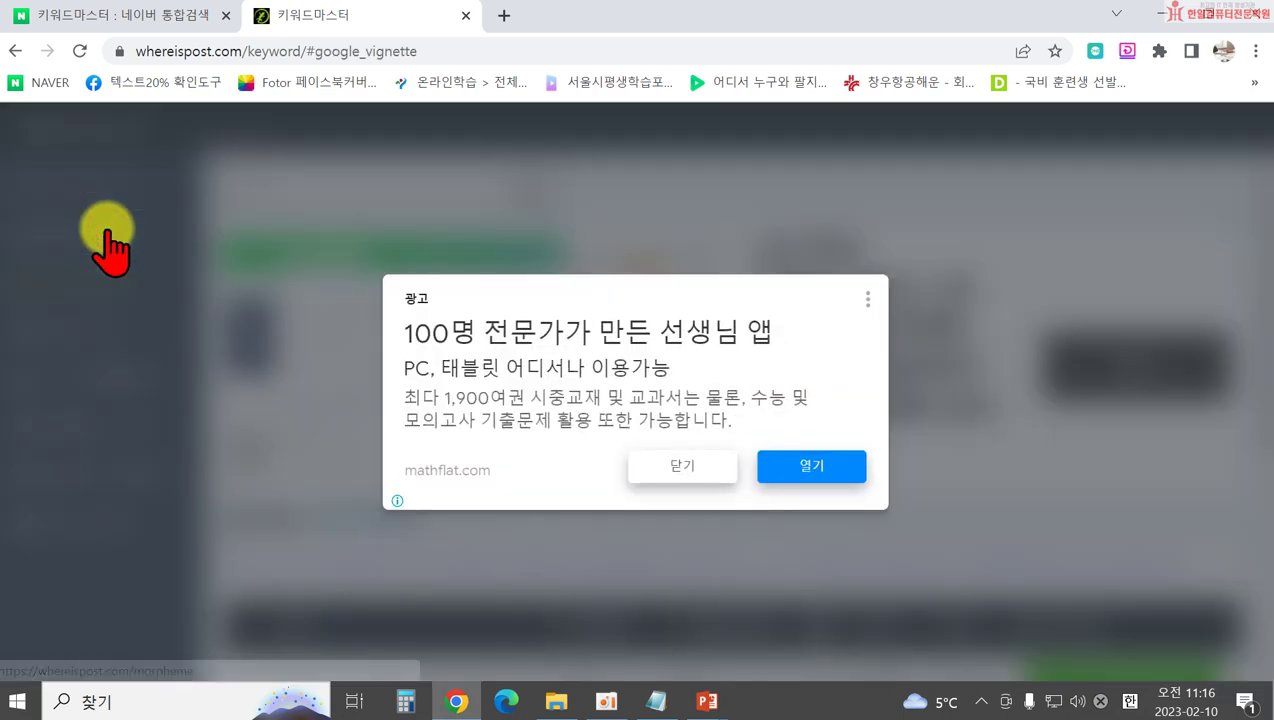
pyautogui.click(681, 468)
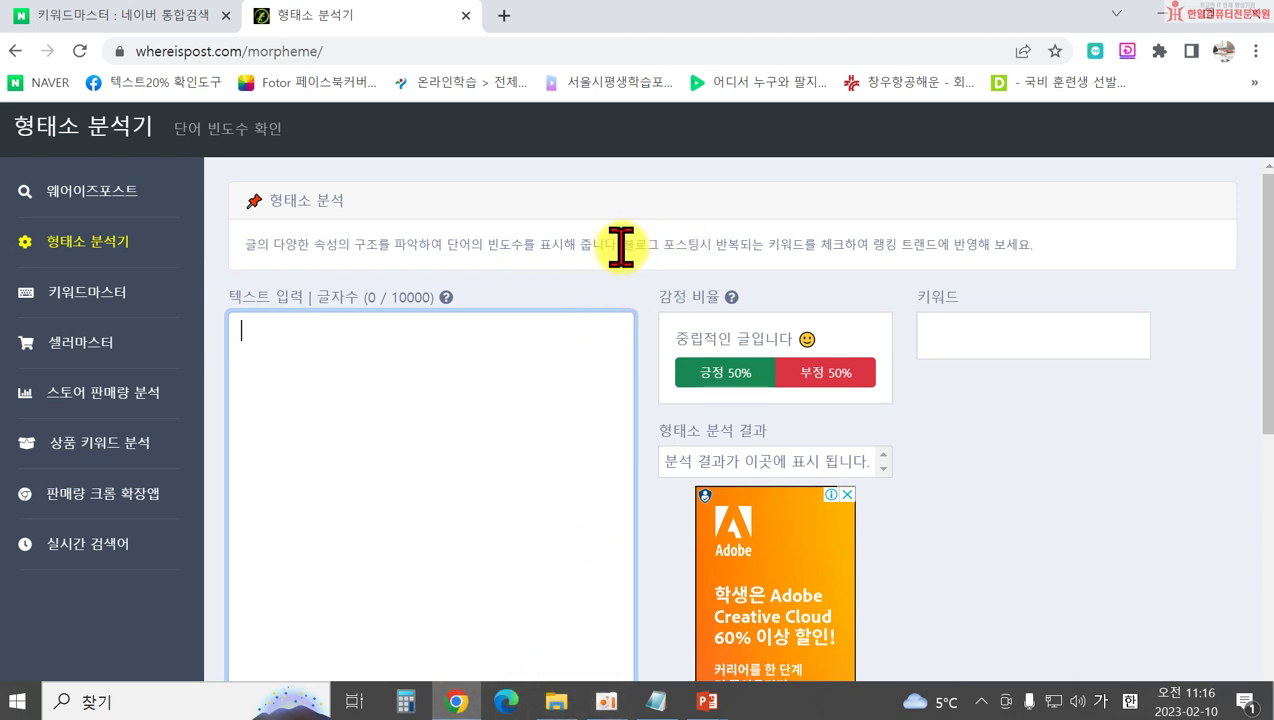
# Read the 형태소 분석 description about checking repeated keywords in blog posts and look over the analysis page
pyautogui.moveTo(621, 245); pyautogui.dragTo(775, 247)
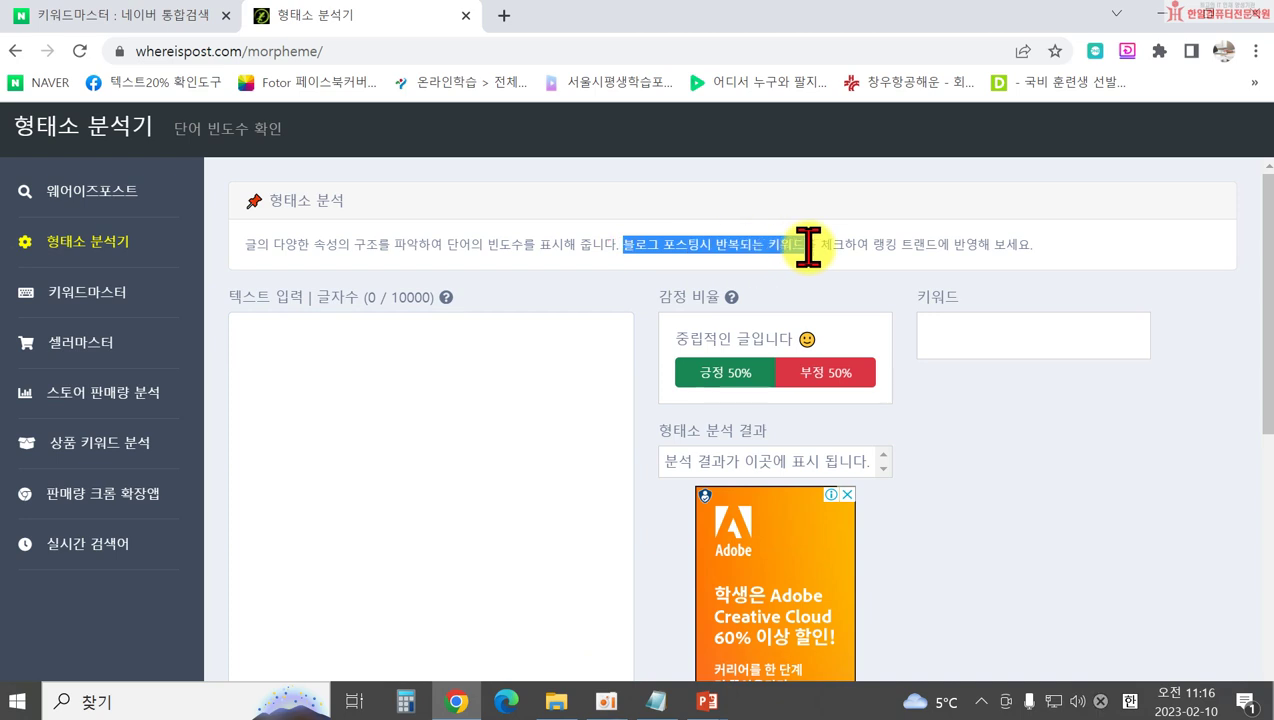
pyautogui.moveTo(825, 245); pyautogui.dragTo(1064, 262)
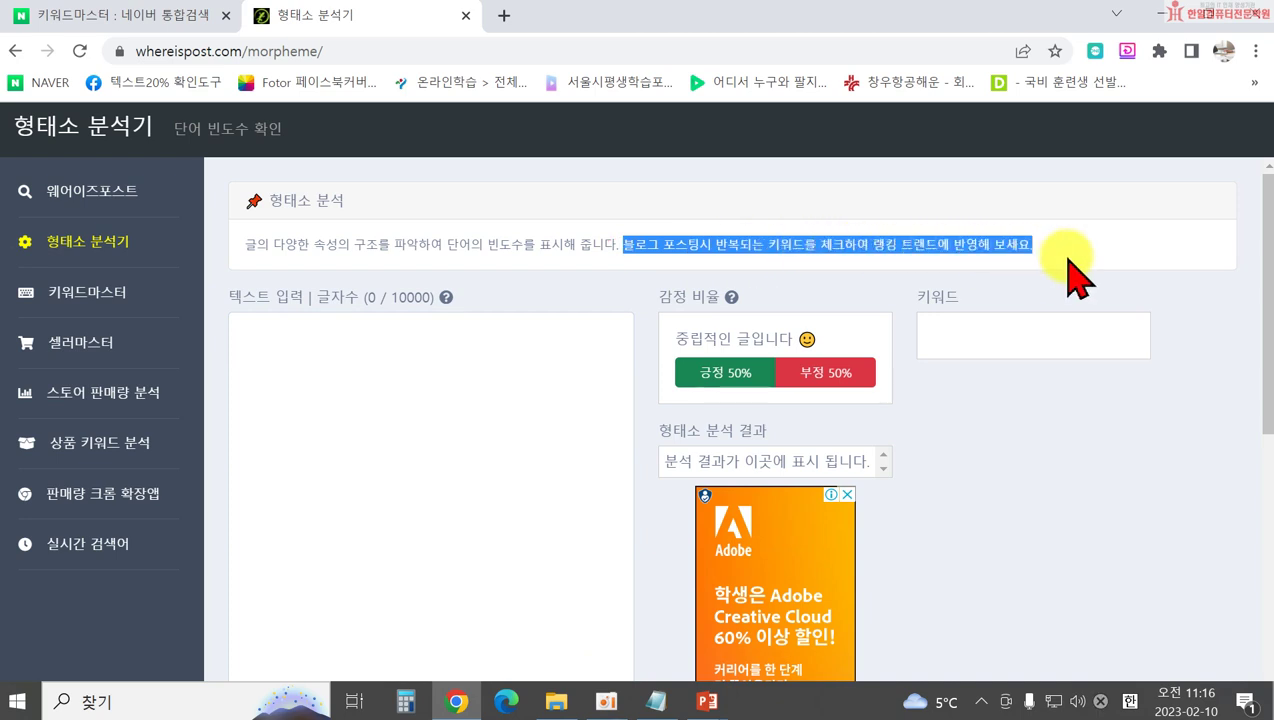
pyautogui.scroll(-2, 1104, 398)
pyautogui.scroll(2, 762, 335)
pyautogui.click(380, 400)
# Return to the Naver search results and search for 군자동 오피스텔
pyautogui.click(456, 703)
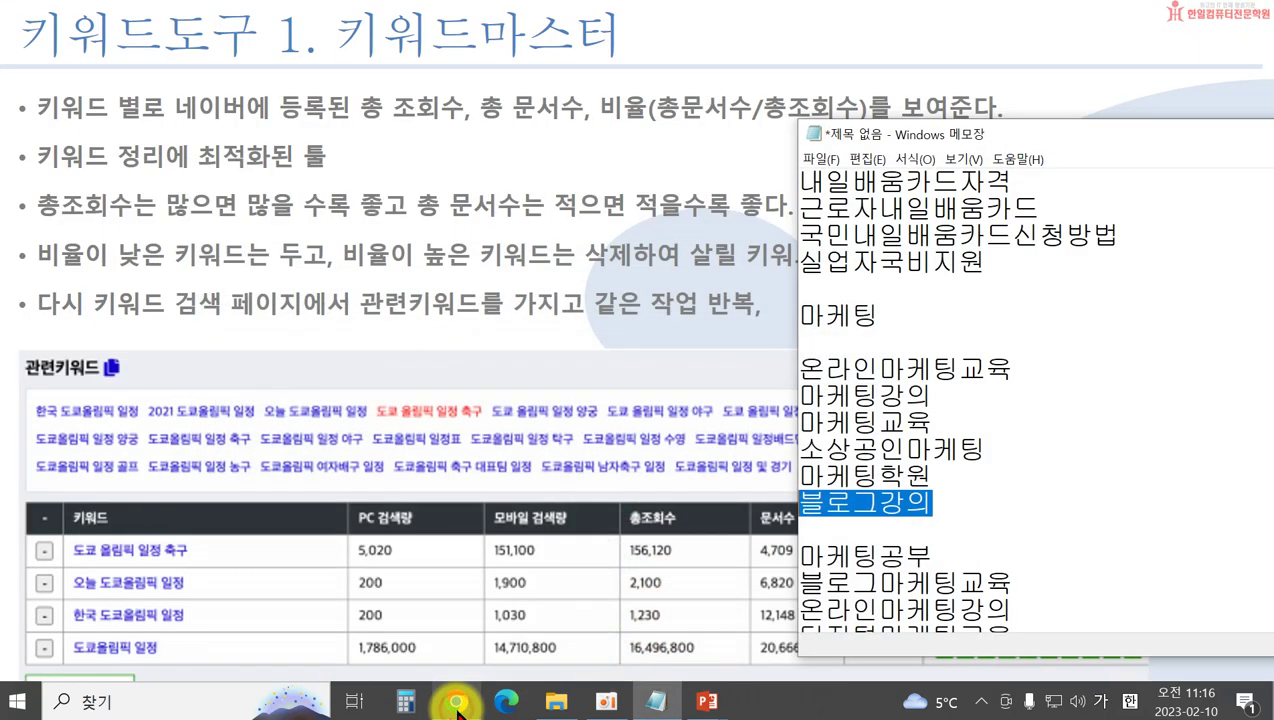
pyautogui.click(456, 703)
pyautogui.rightClick(456, 703)
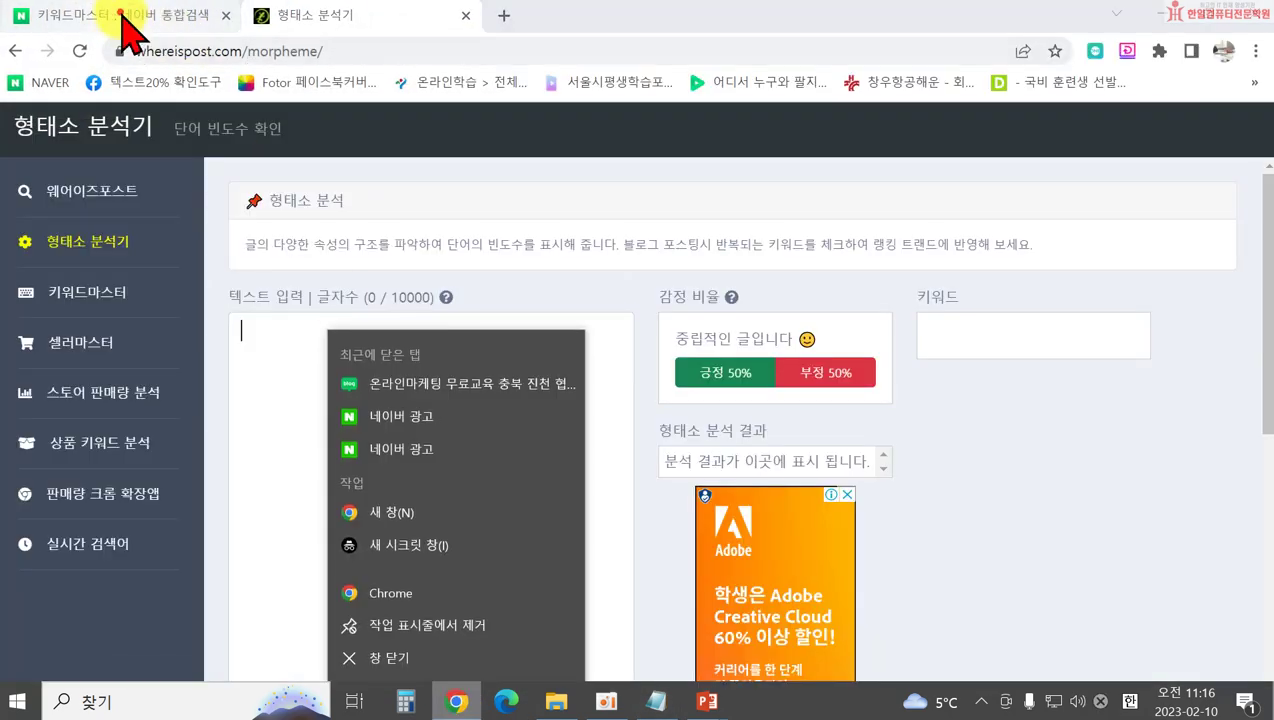
pyautogui.click(114, 18)
pyautogui.click(231, 134)
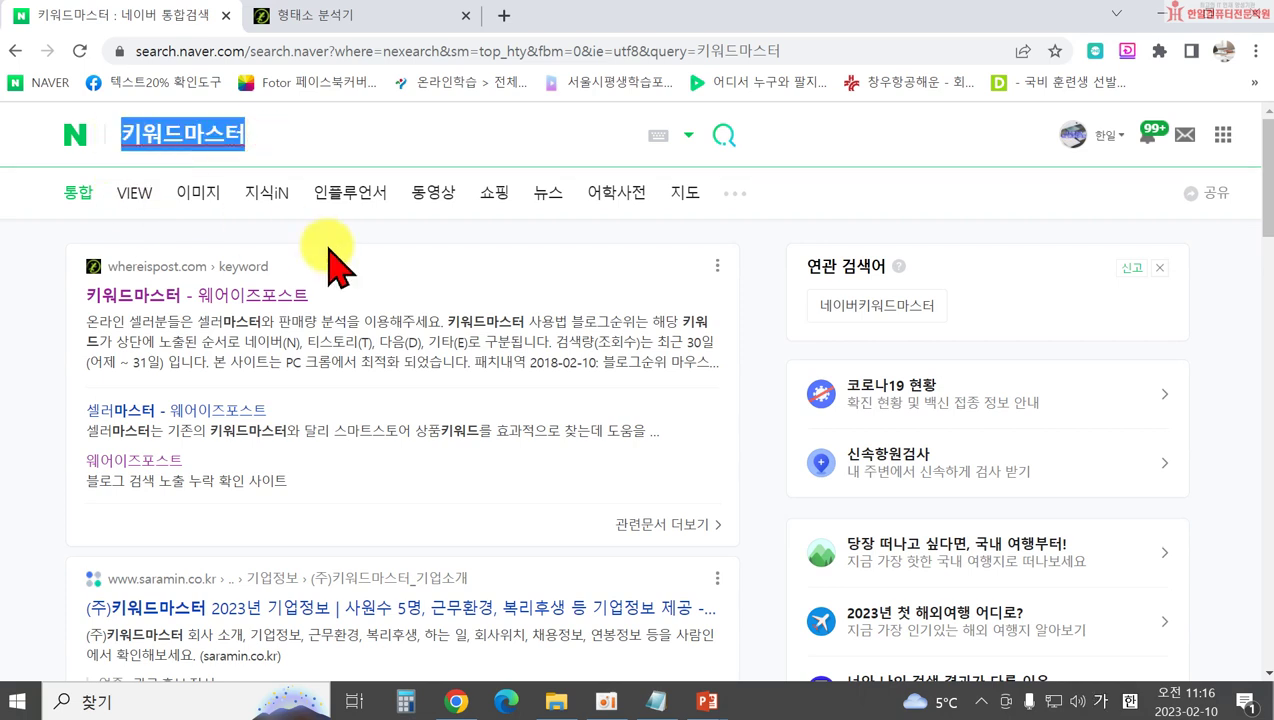
pyautogui.write('광진구')
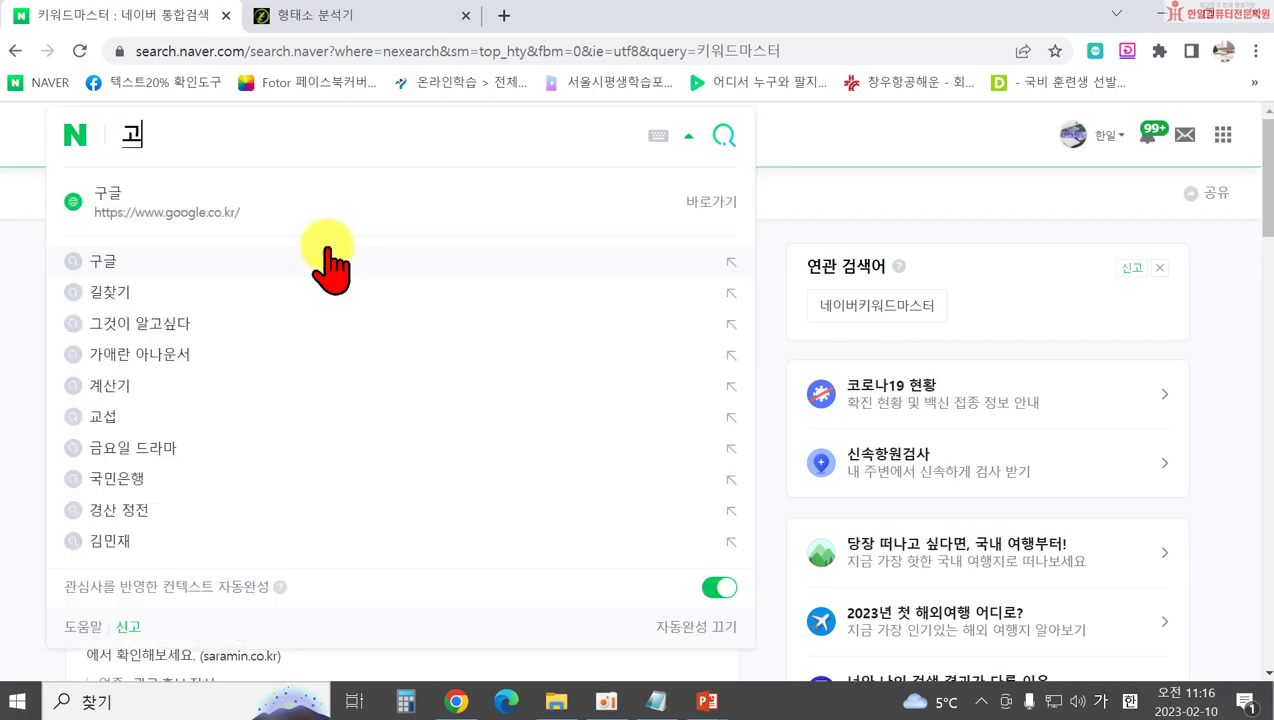
pyautogui.press('BackSpace')
pyautogui.press('BackSpace')
pyautogui.press('BackSpace')
pyautogui.write('중곡')
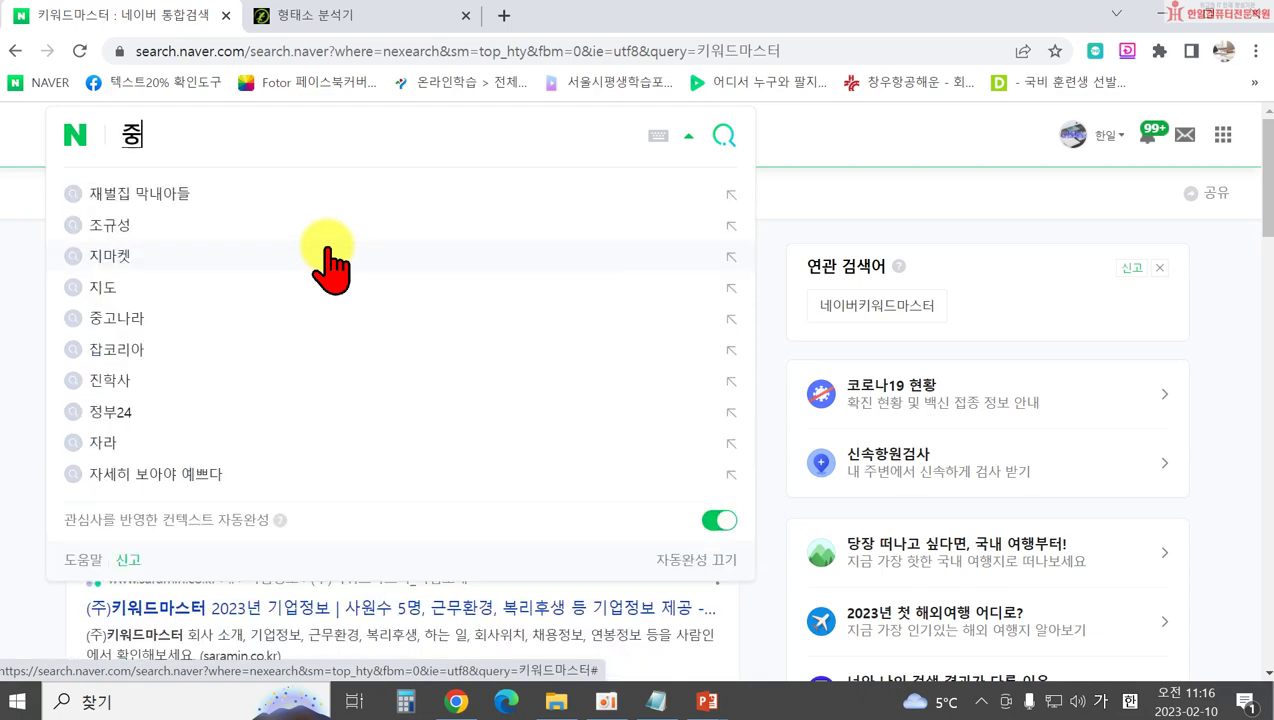
pyautogui.press('BackSpace')
pyautogui.press('BackSpace')
pyautogui.press('BackSpace')
pyautogui.press('BackSpace')
pyautogui.write('ㄱ군자동 오피스텔')
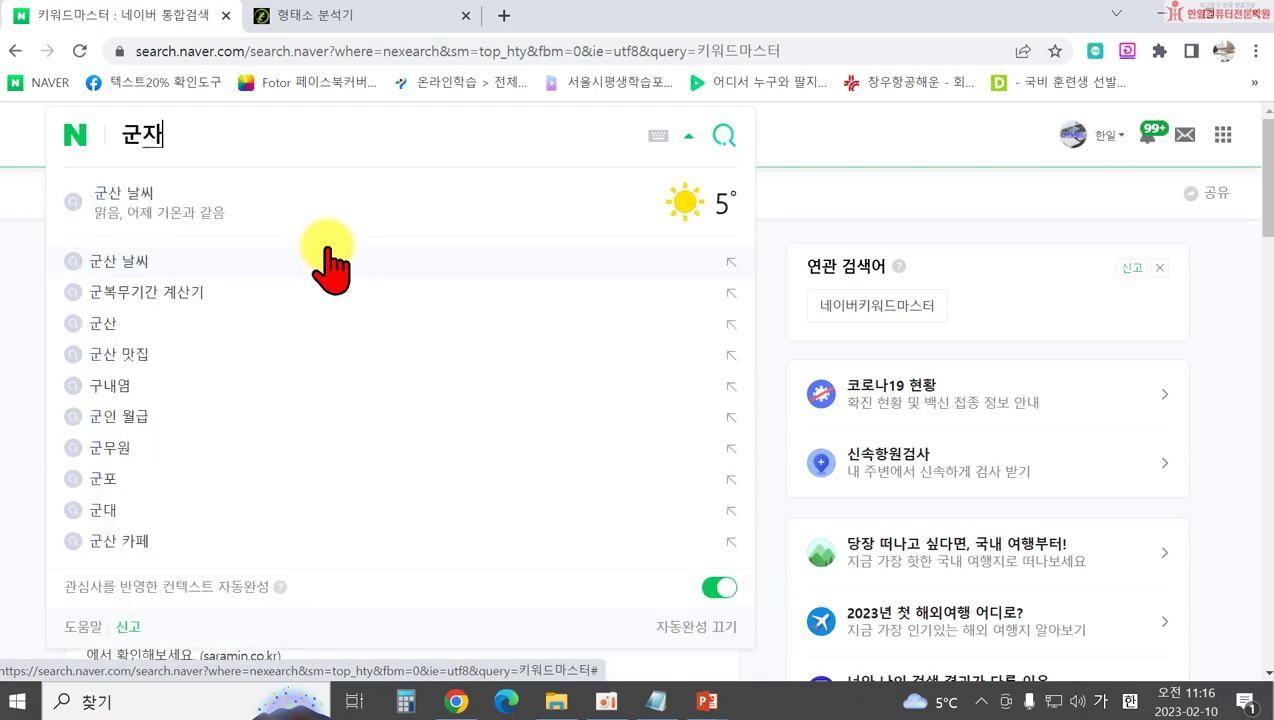
pyautogui.press('Return')
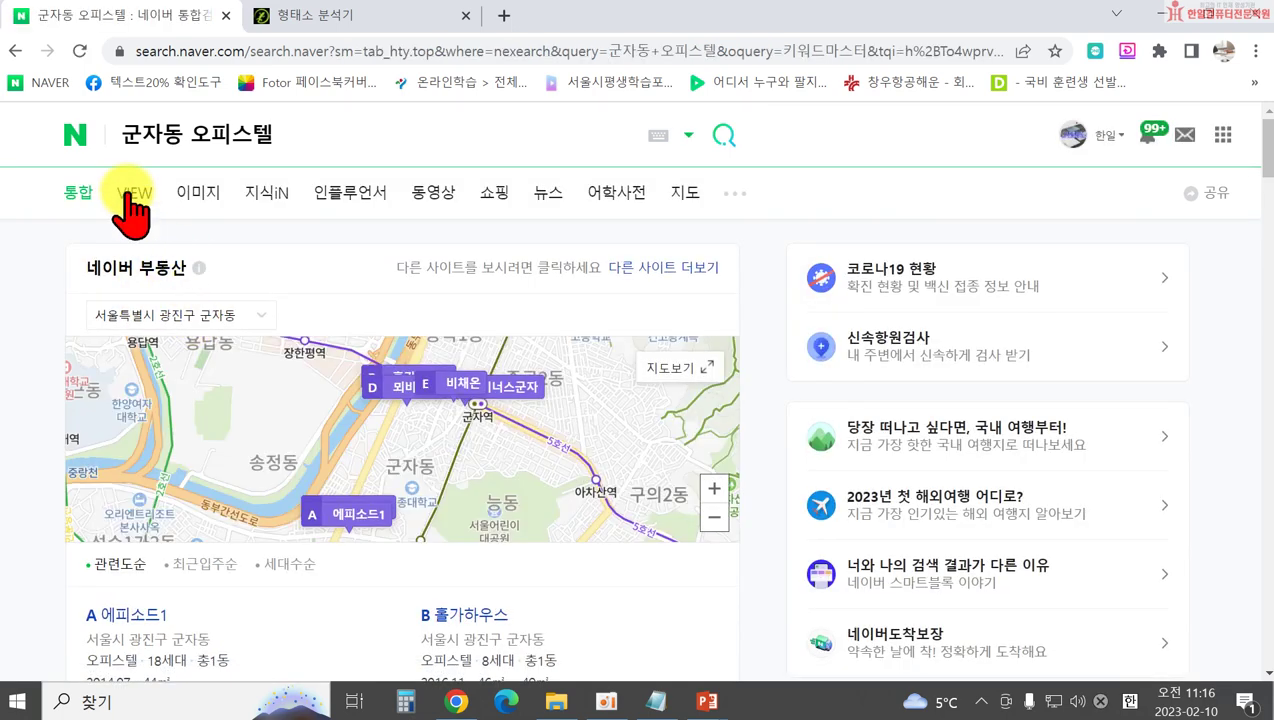
# Open the 군자동 첫입주 오피스텔 blog post from the VIEW results and try to select its text
pyautogui.click(134, 192)
pyautogui.click(100, 402)
pyautogui.scroll(-15, 445, 505)
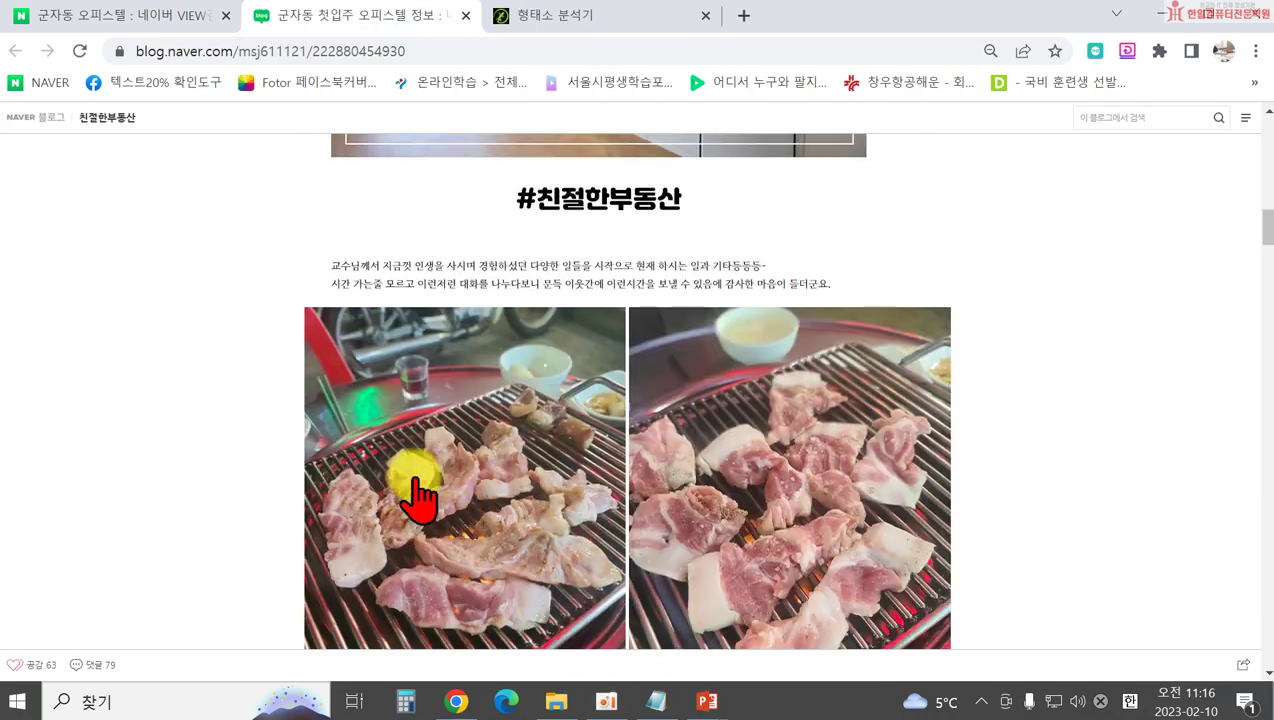
pyautogui.scroll(-3, 426, 473)
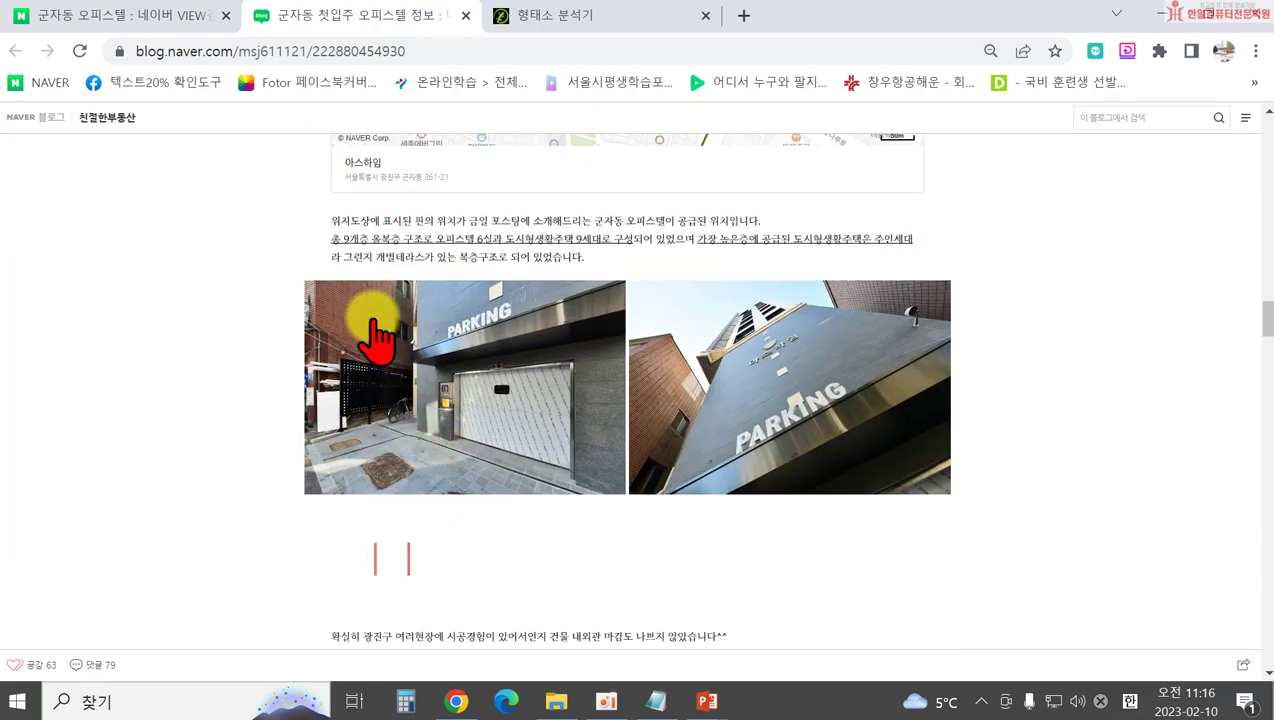
pyautogui.hotkey('ctrl', 'a')
pyautogui.click(462, 240)
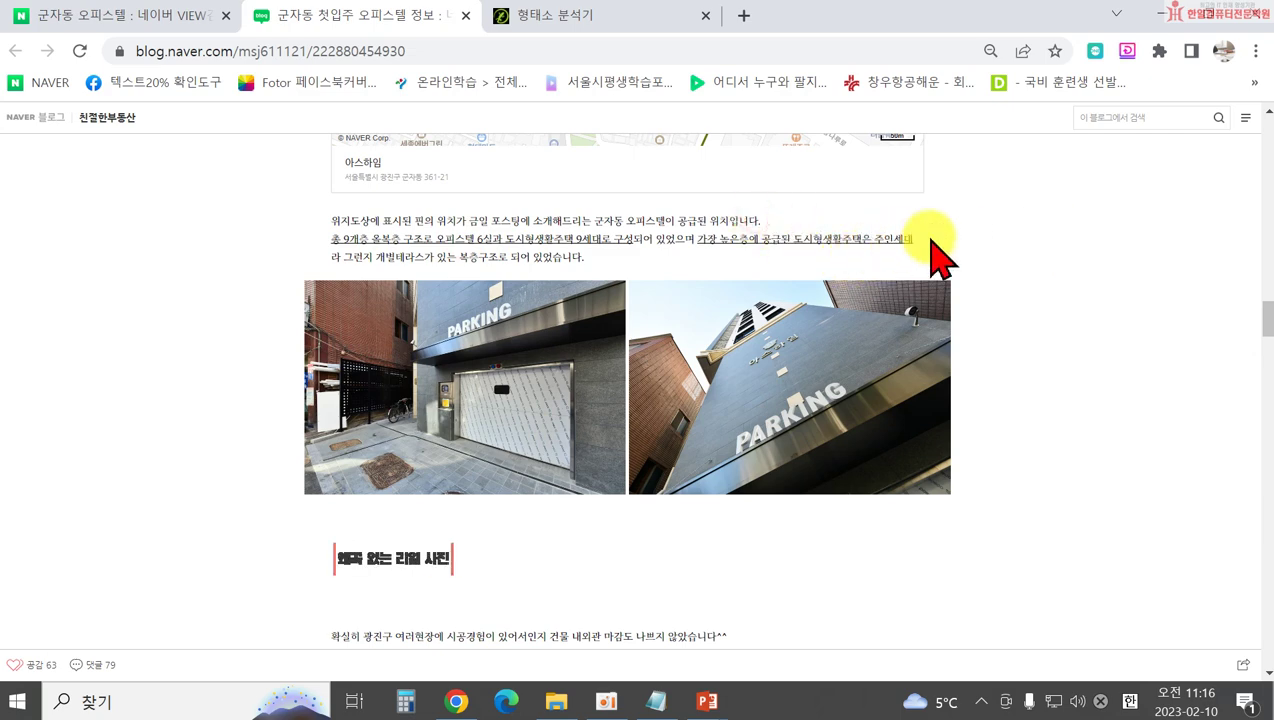
# Disable JavaScript for the blog post in the developer tools preferences
pyautogui.press('F12')
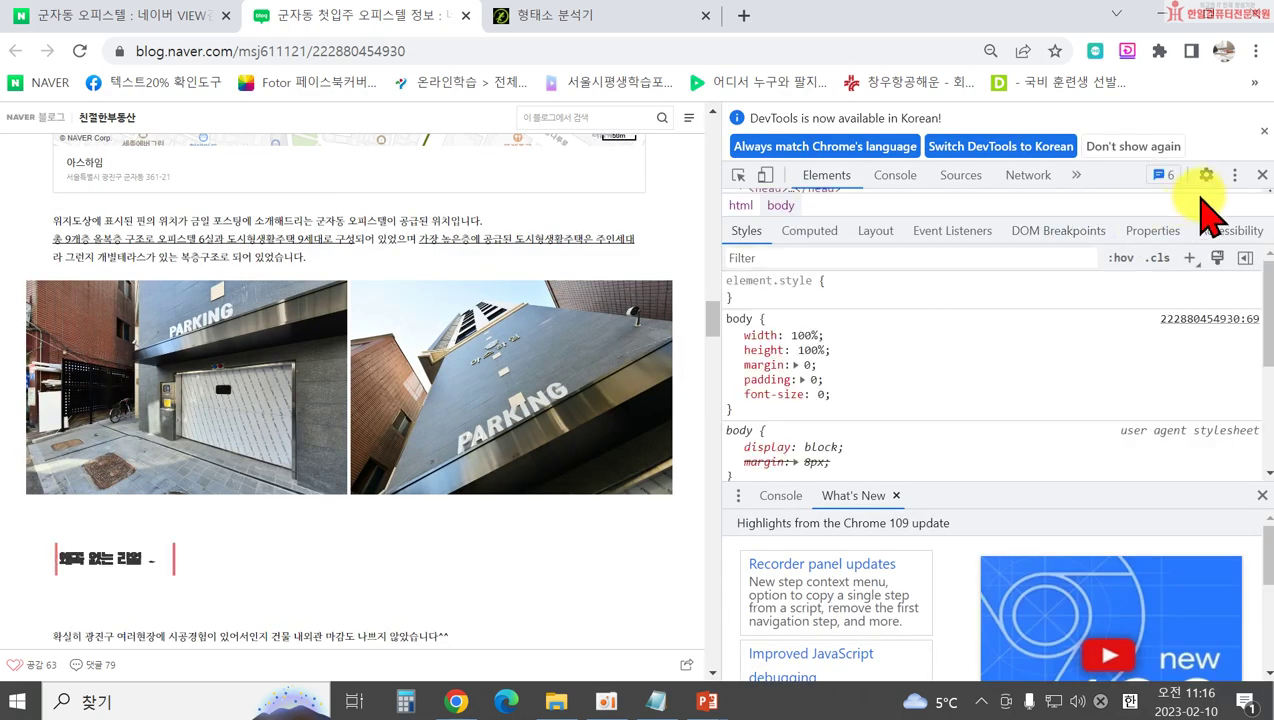
pyautogui.click(1210, 176)
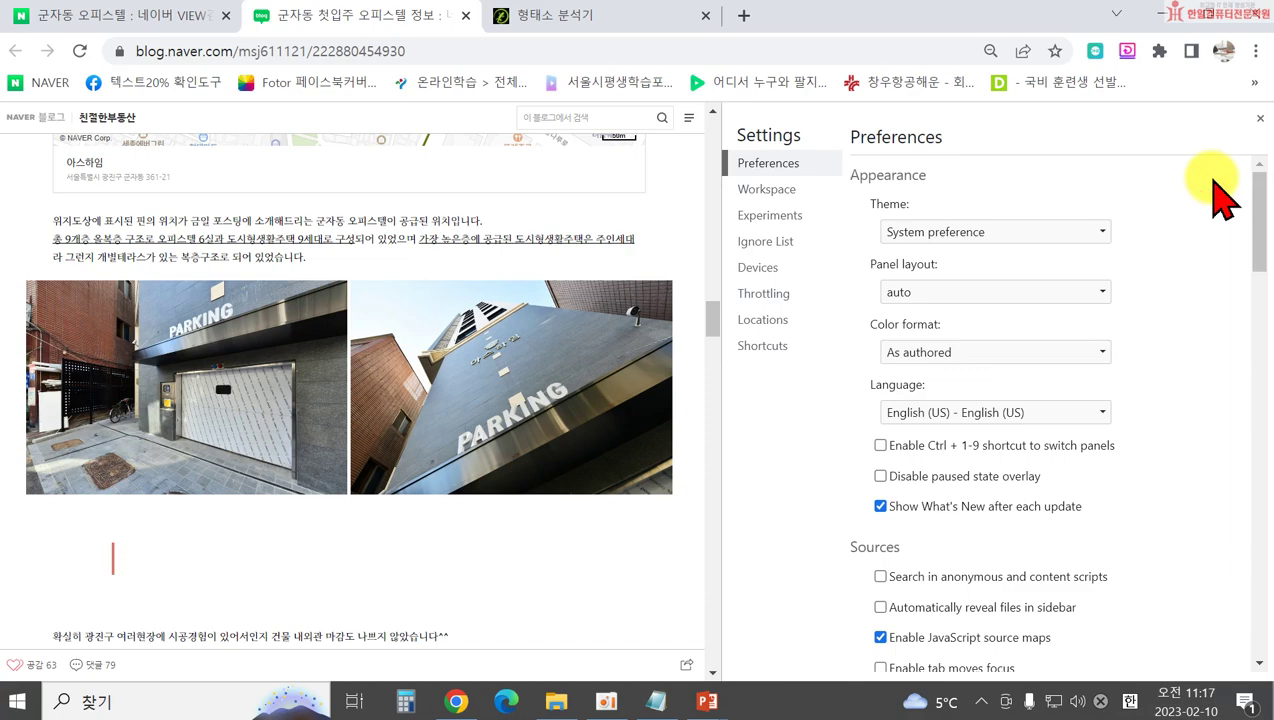
pyautogui.scroll(-20, 1098, 512)
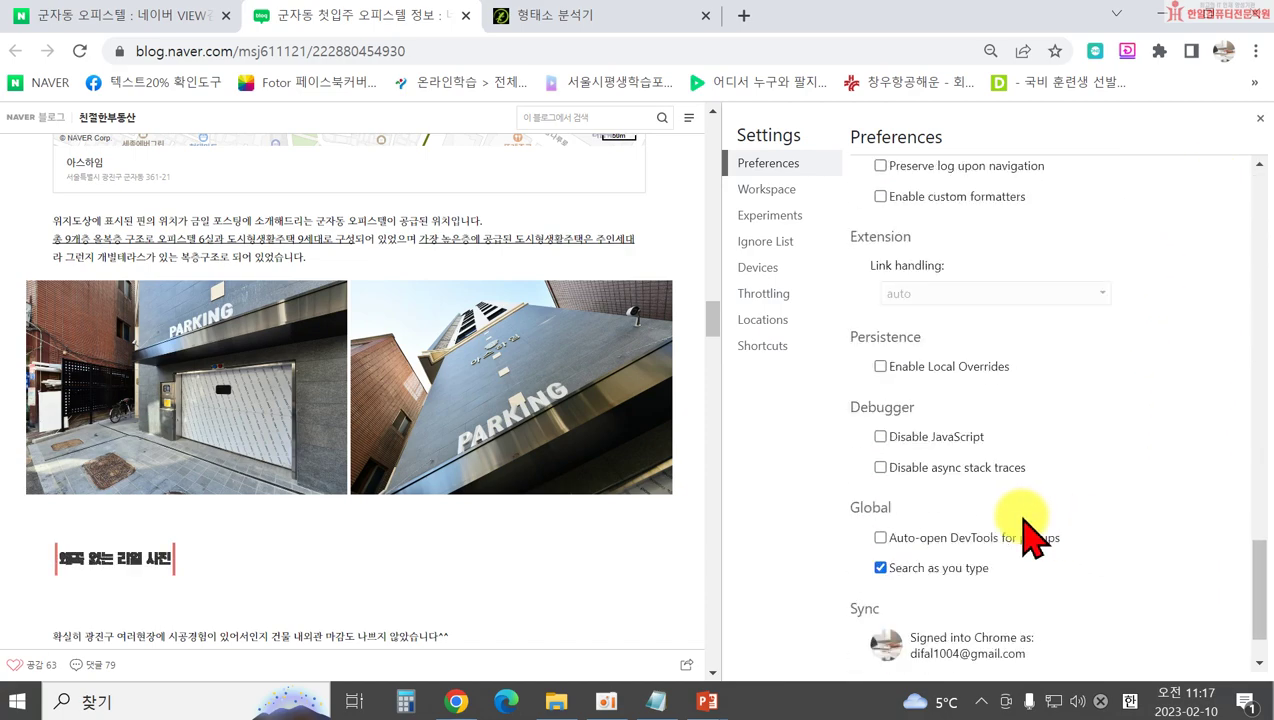
pyautogui.click(881, 437)
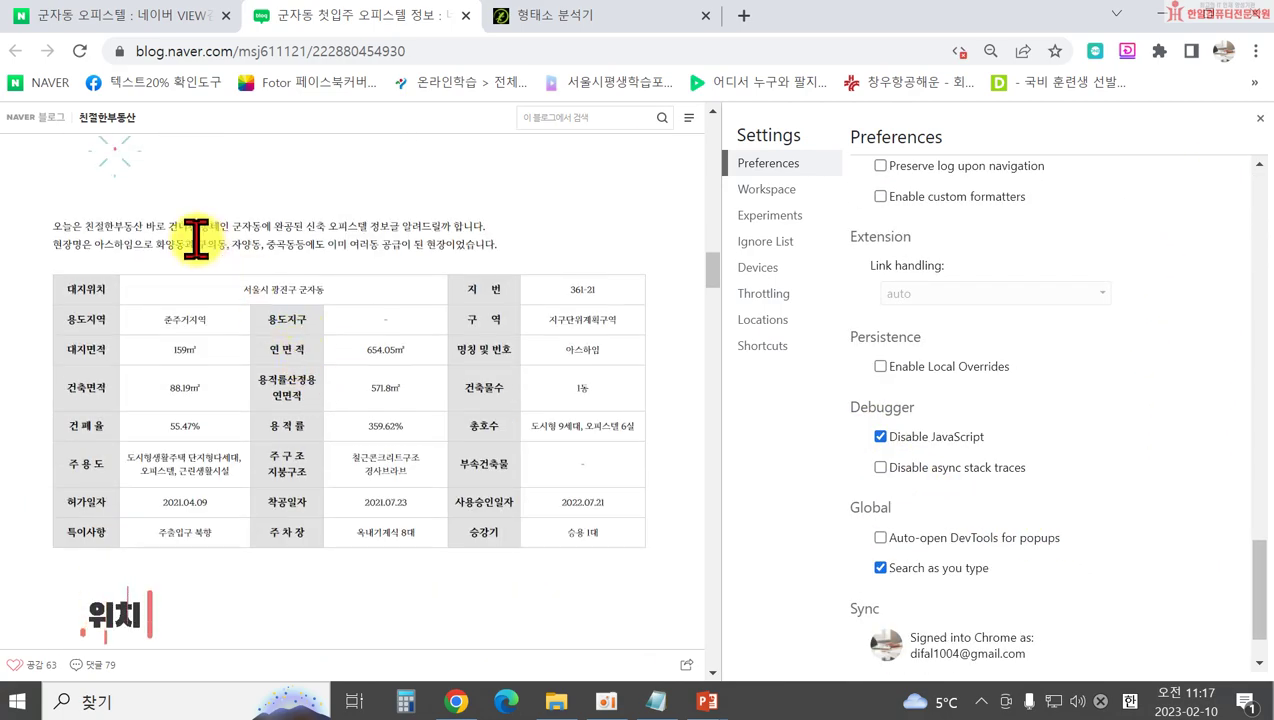
# Copy the blog post's body text through its closing line and paste it into the 형태소 분석기 text input
pyautogui.moveTo(52, 215); pyautogui.dragTo(560, 350)
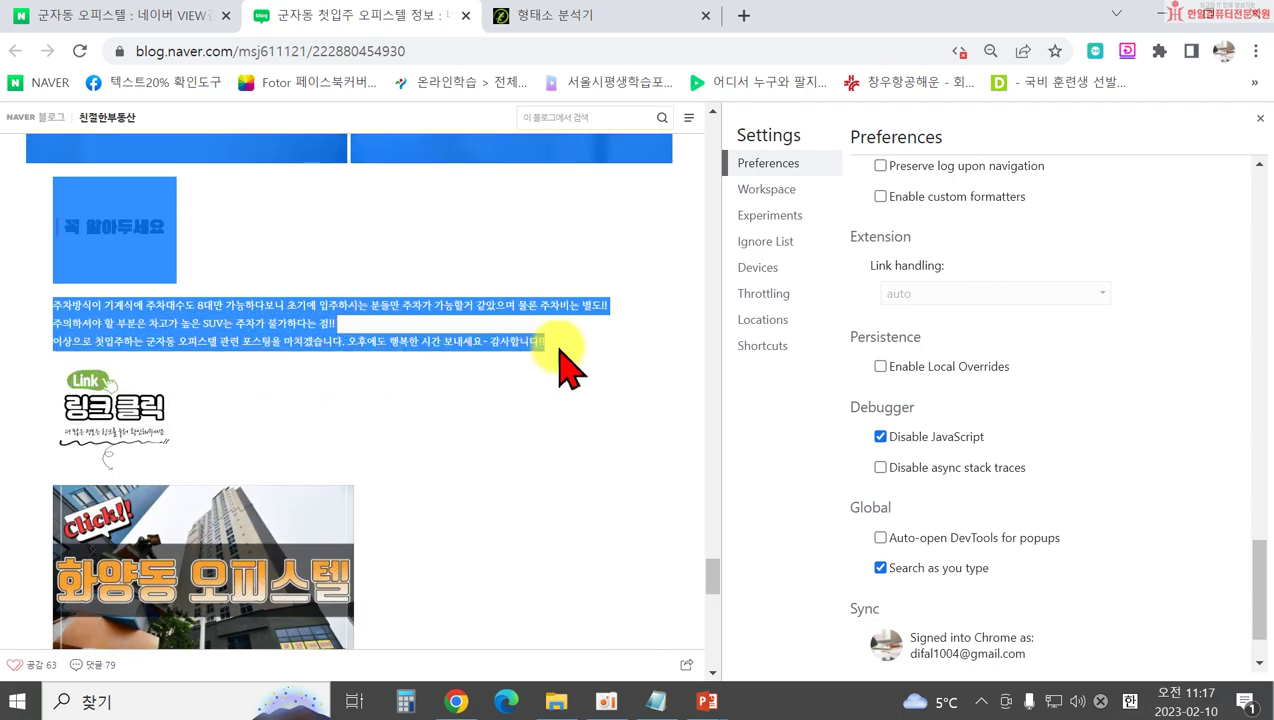
pyautogui.click(500, 15)
pyautogui.click(358, 361)
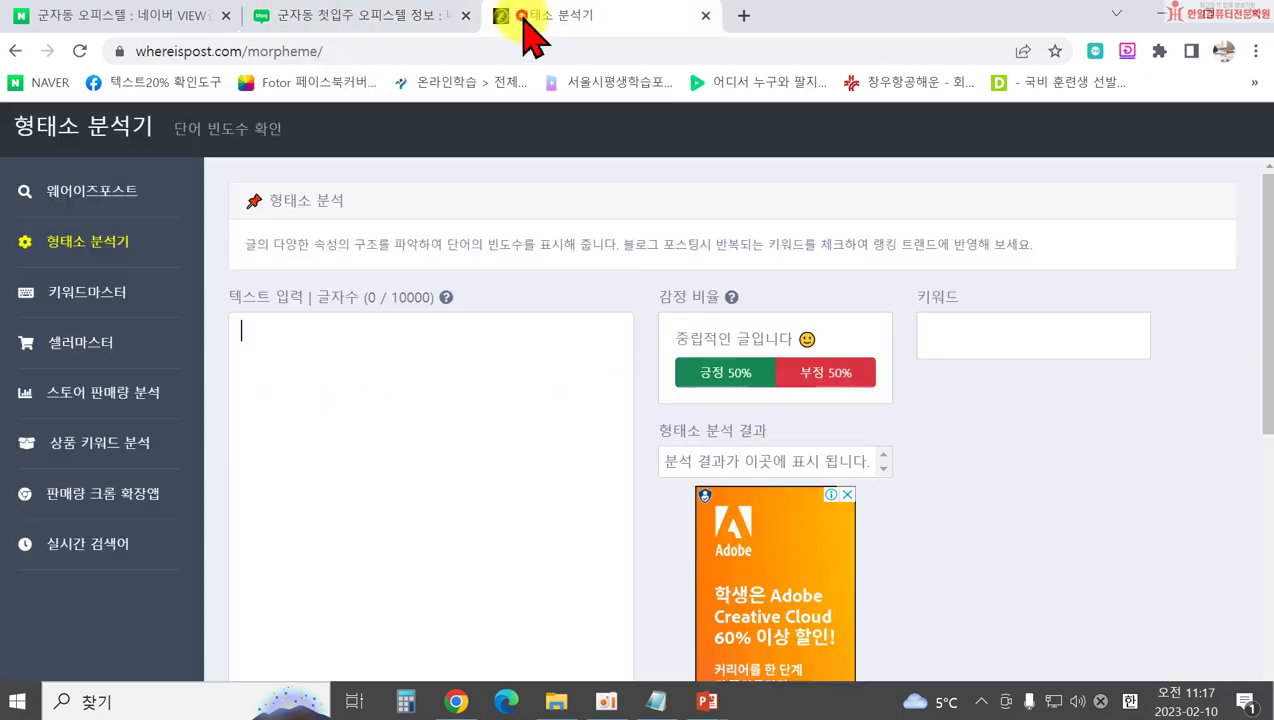
pyautogui.hotkey('ctrl', 'v')
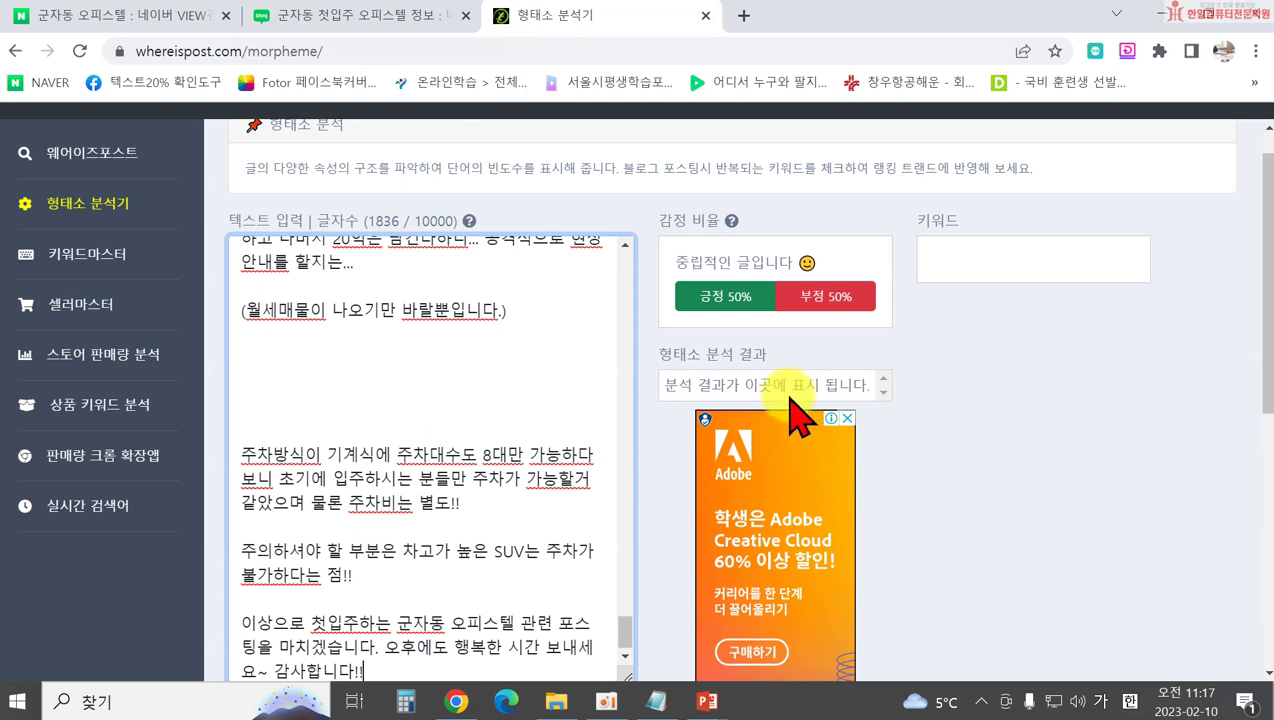
# Run the morpheme analysis on the pasted blog text and bring the sentiment, word frequency and keyword results into view
pyautogui.scroll(-4, 700, 420)
pyautogui.click(430, 305)
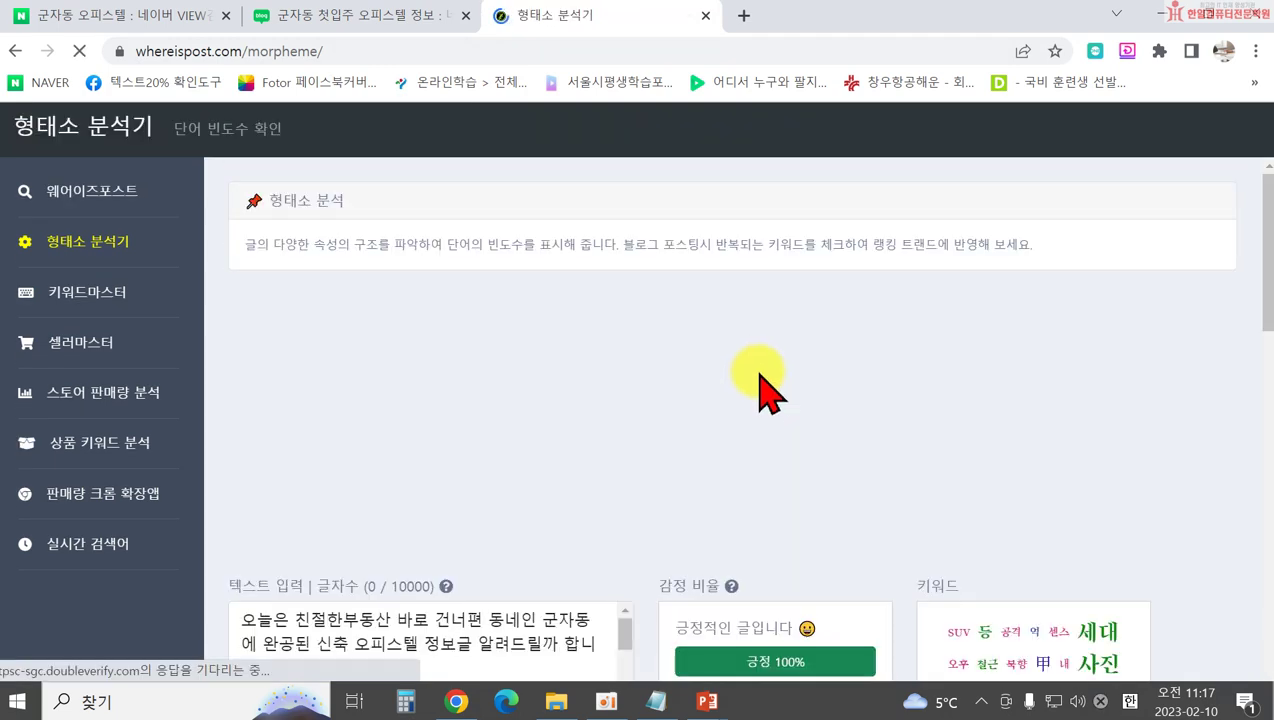
pyautogui.scroll(-3, 790, 420)
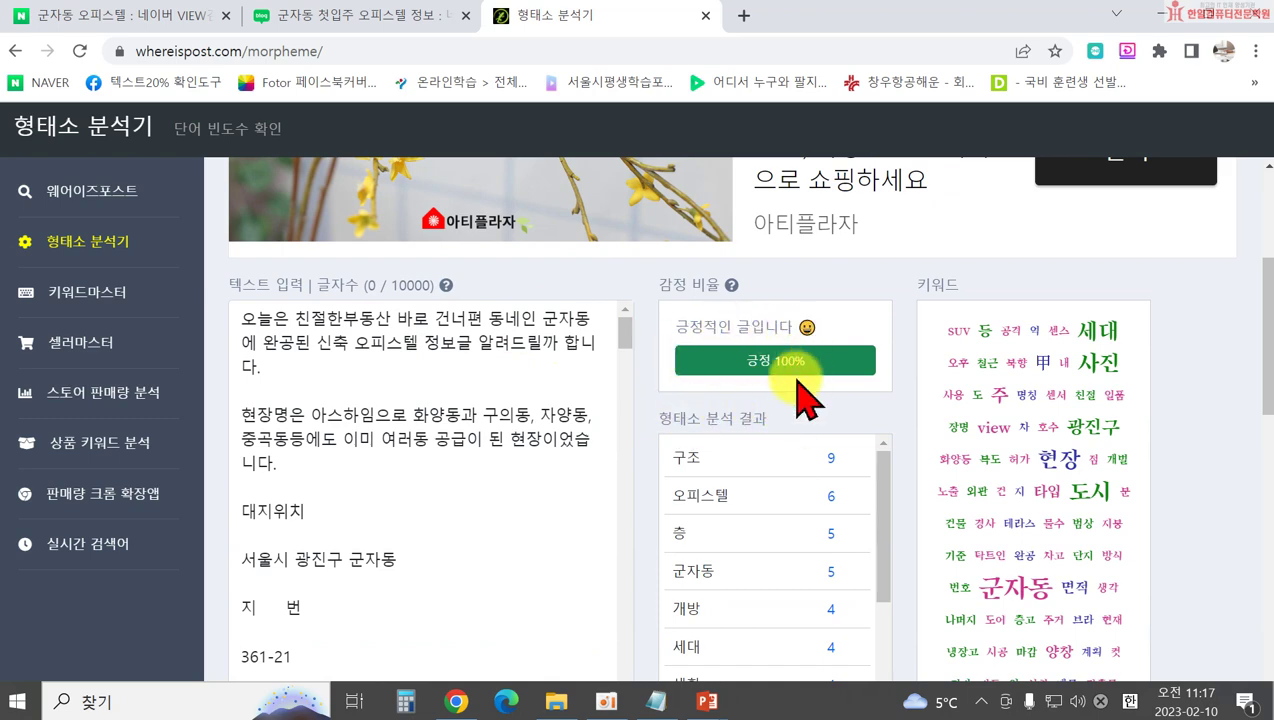
pyautogui.scroll(-1, 790, 335)
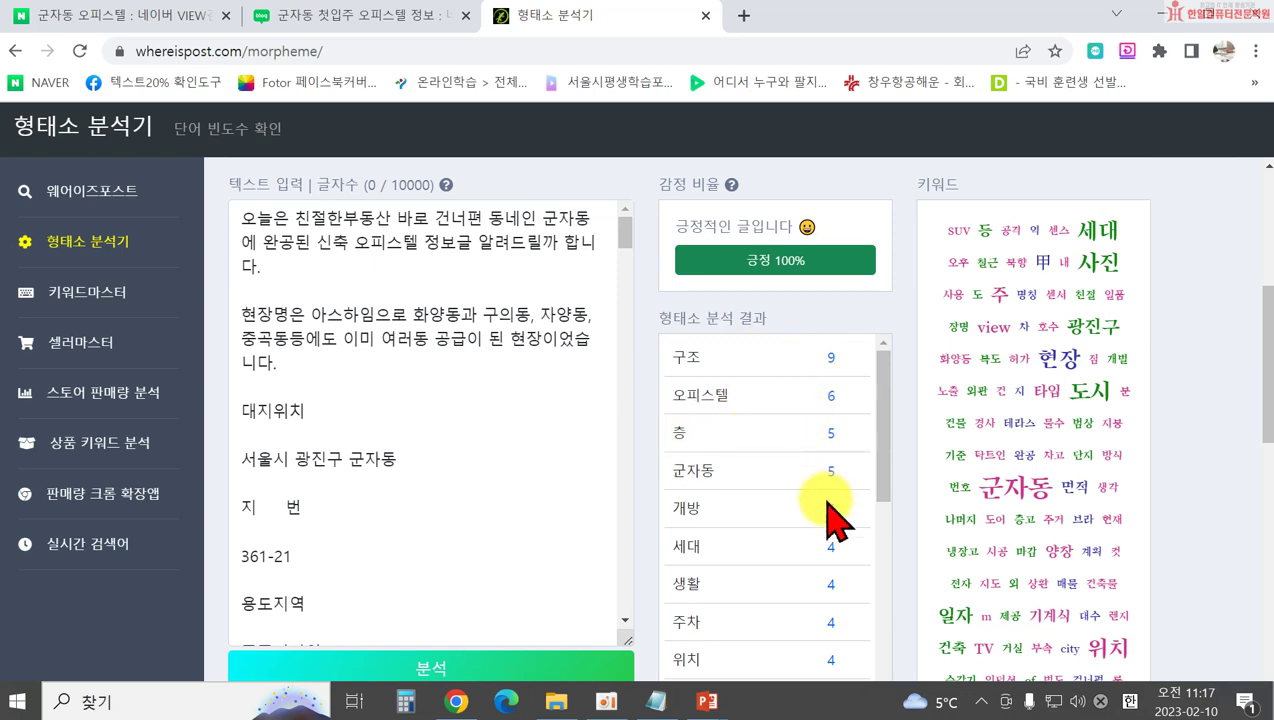
# Examine the keyword cloud alongside the 형태소 분석 결과 list to see which words the blog post repeats most
pyautogui.scroll(1, 1061, 321)
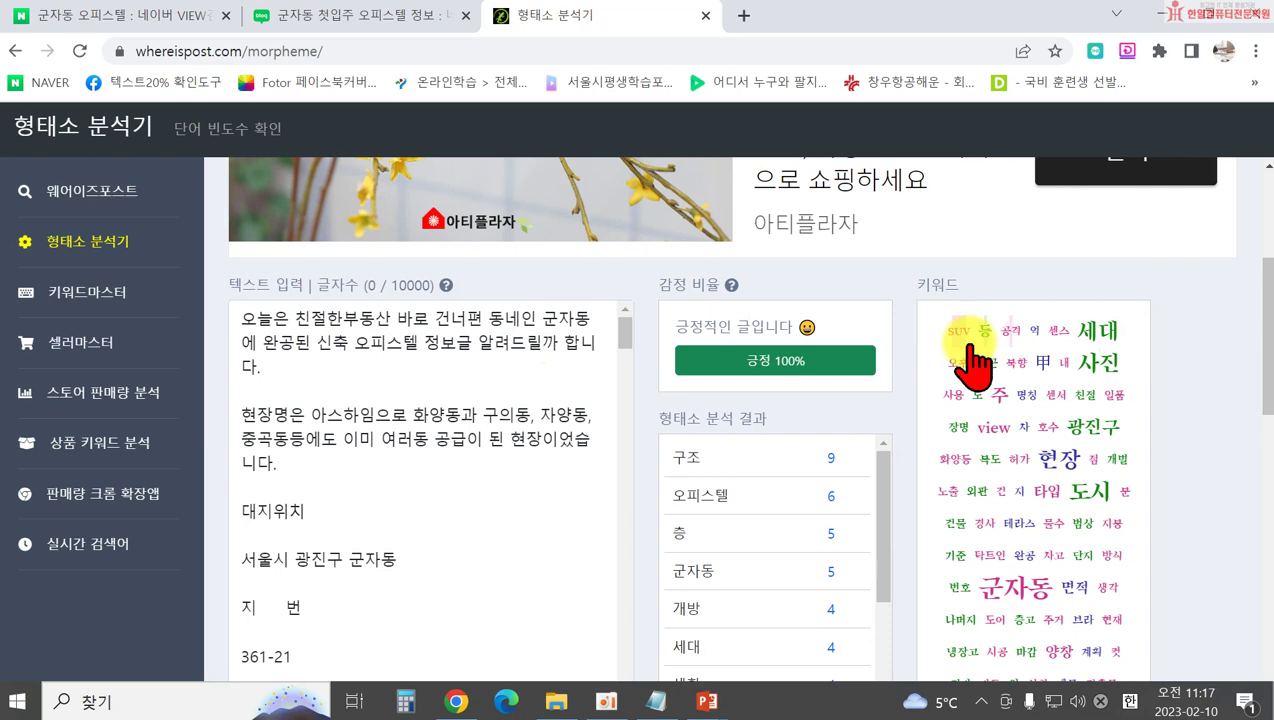
pyautogui.scroll(-4, 1060, 500)
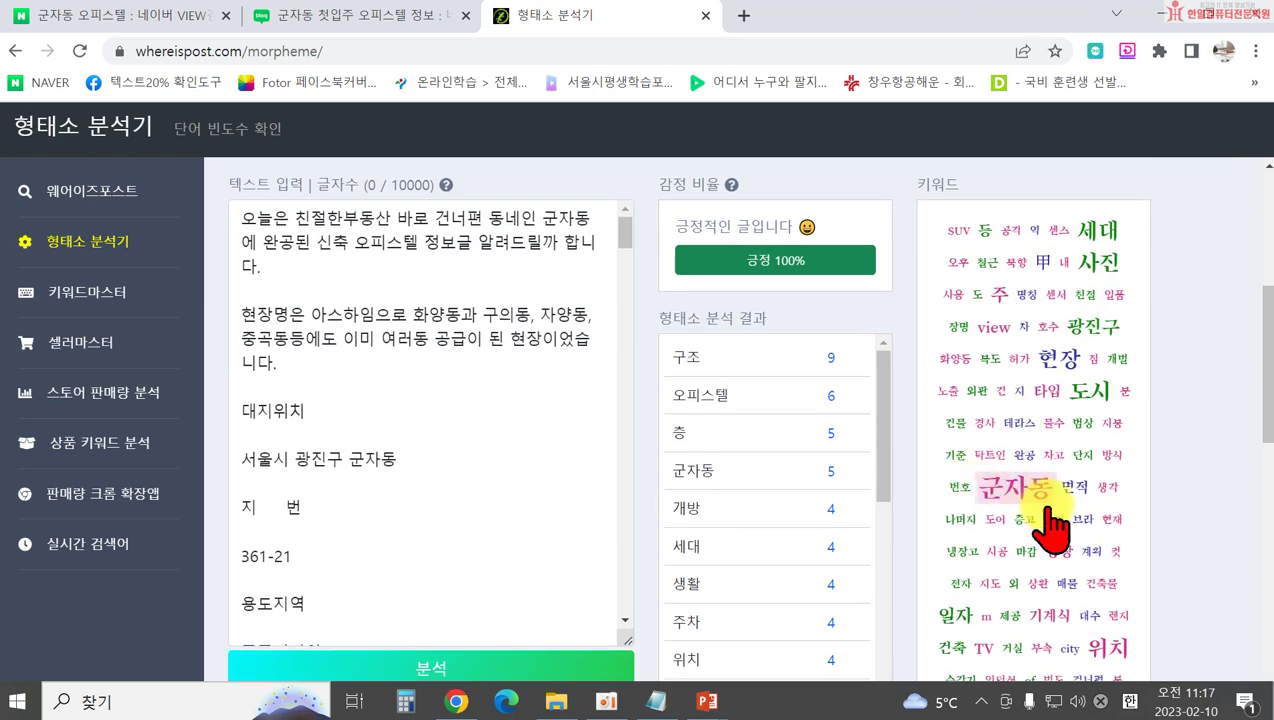
pyautogui.scroll(-5, 1180, 525)
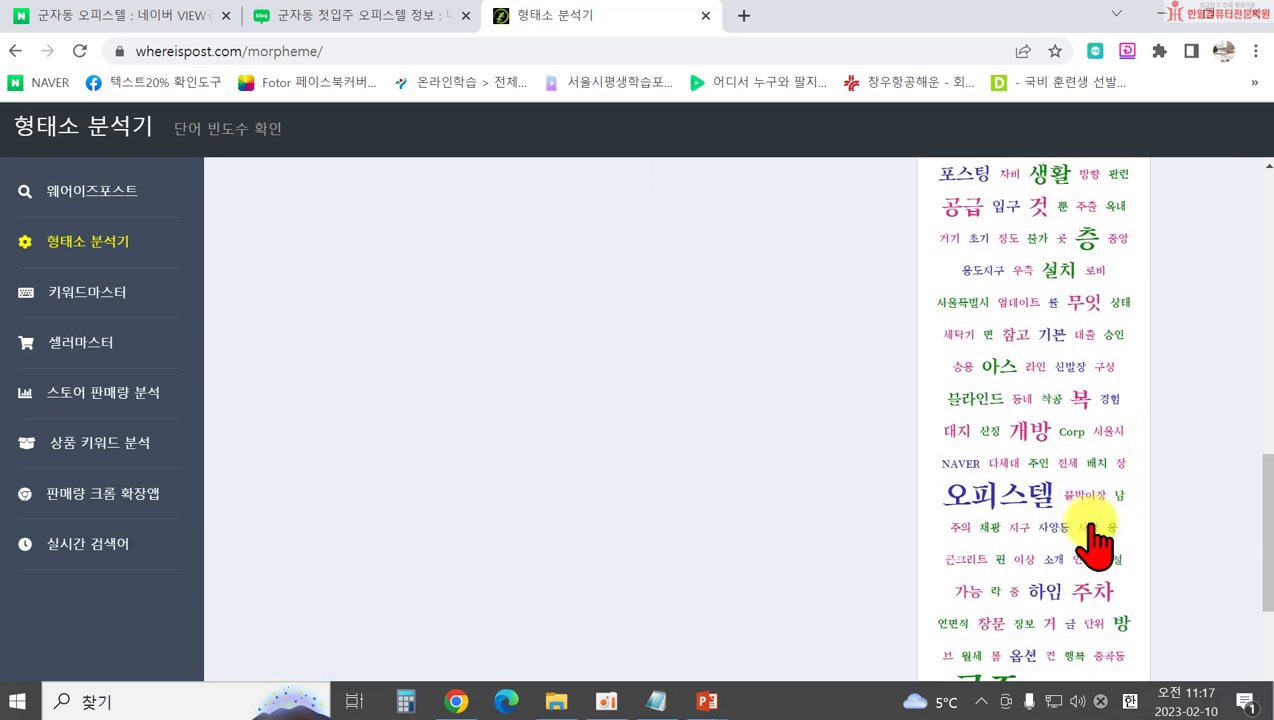
pyautogui.scroll(5, 900, 500)
pyautogui.scroll(4, 700, 420)
pyautogui.scroll(-5, 361, 378)
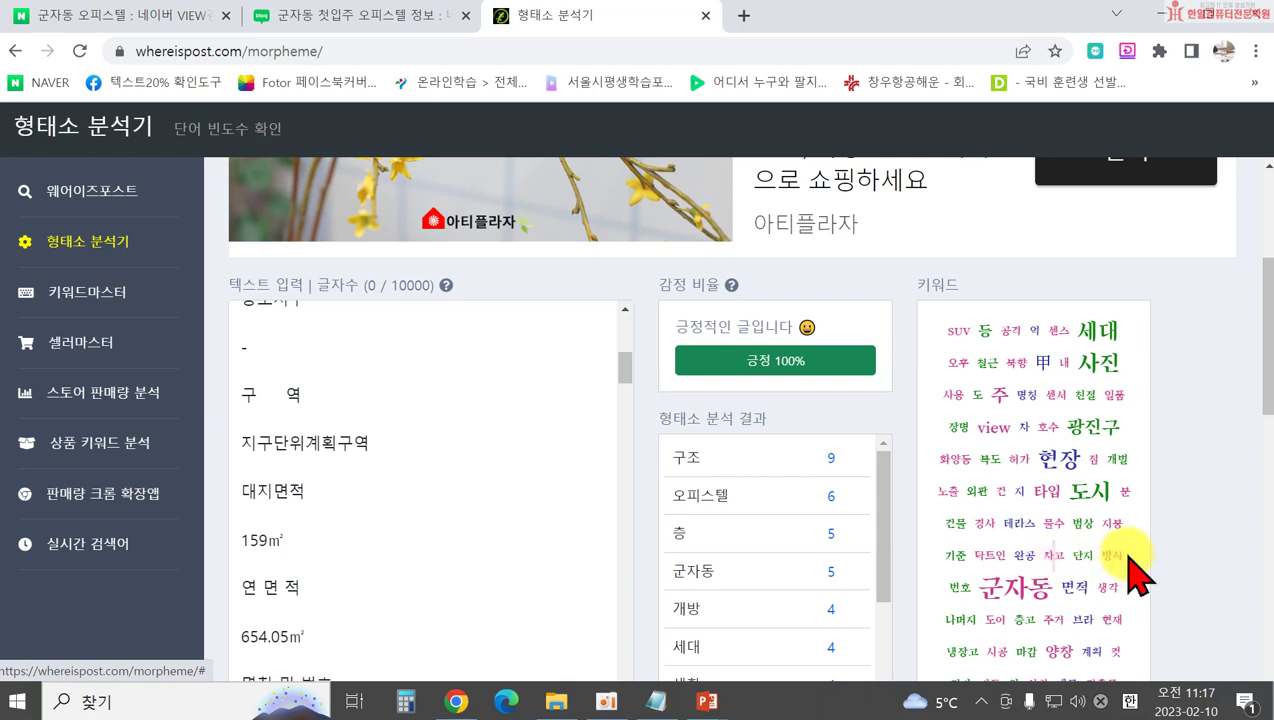
pyautogui.scroll(-2, 1012, 521)
pyautogui.scroll(-1, 1045, 550)
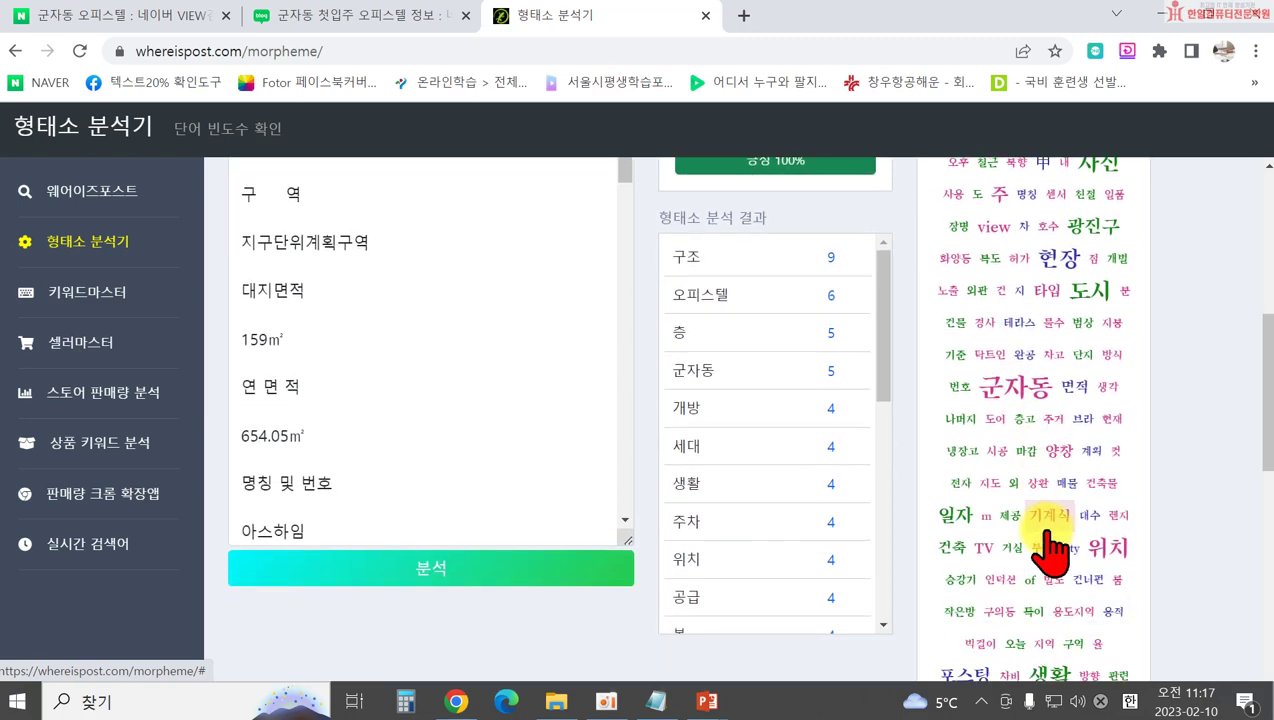
pyautogui.scroll(-3, 1100, 597)
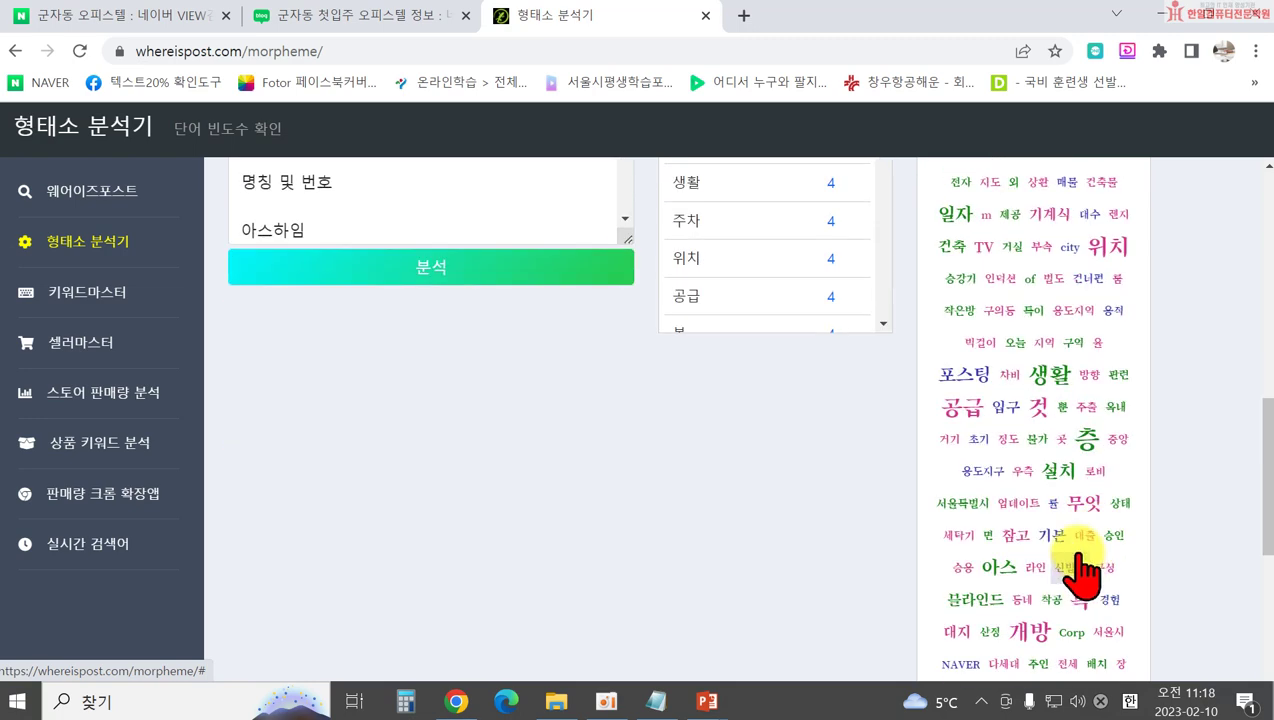
pyautogui.scroll(4, 1098, 597)
pyautogui.scroll(1, 515, 413)
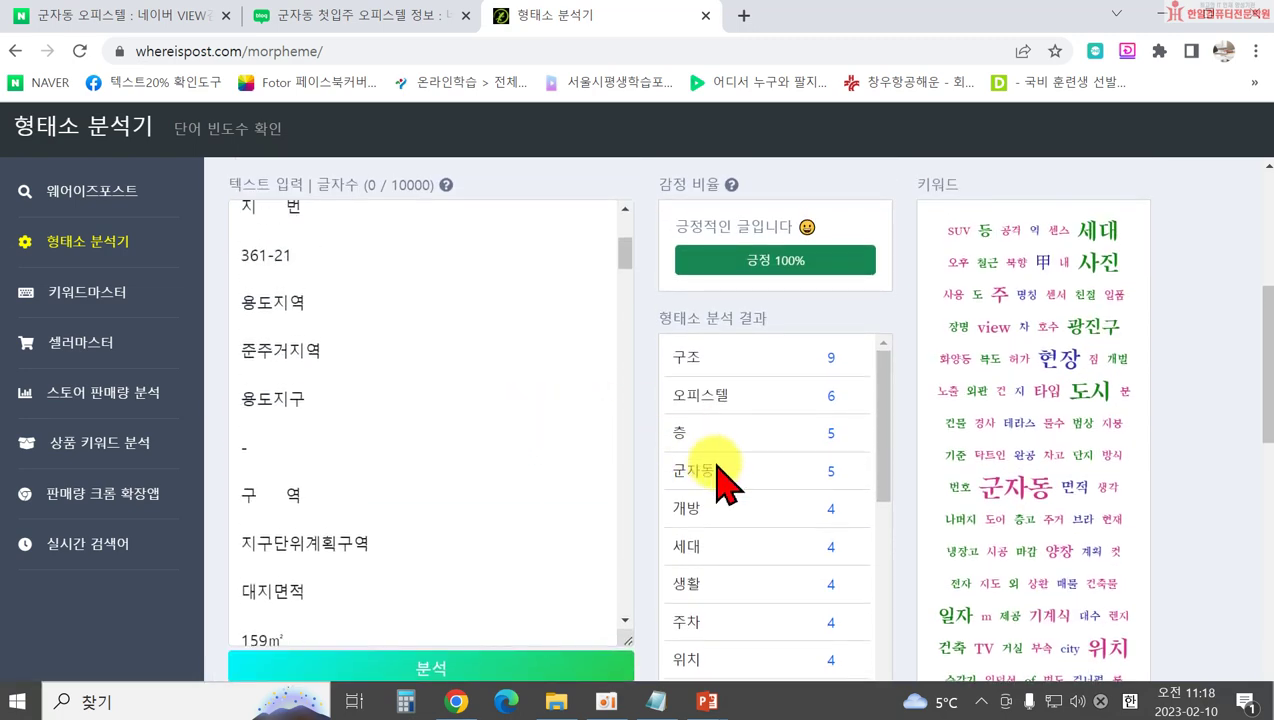
pyautogui.scroll(1, 720, 485)
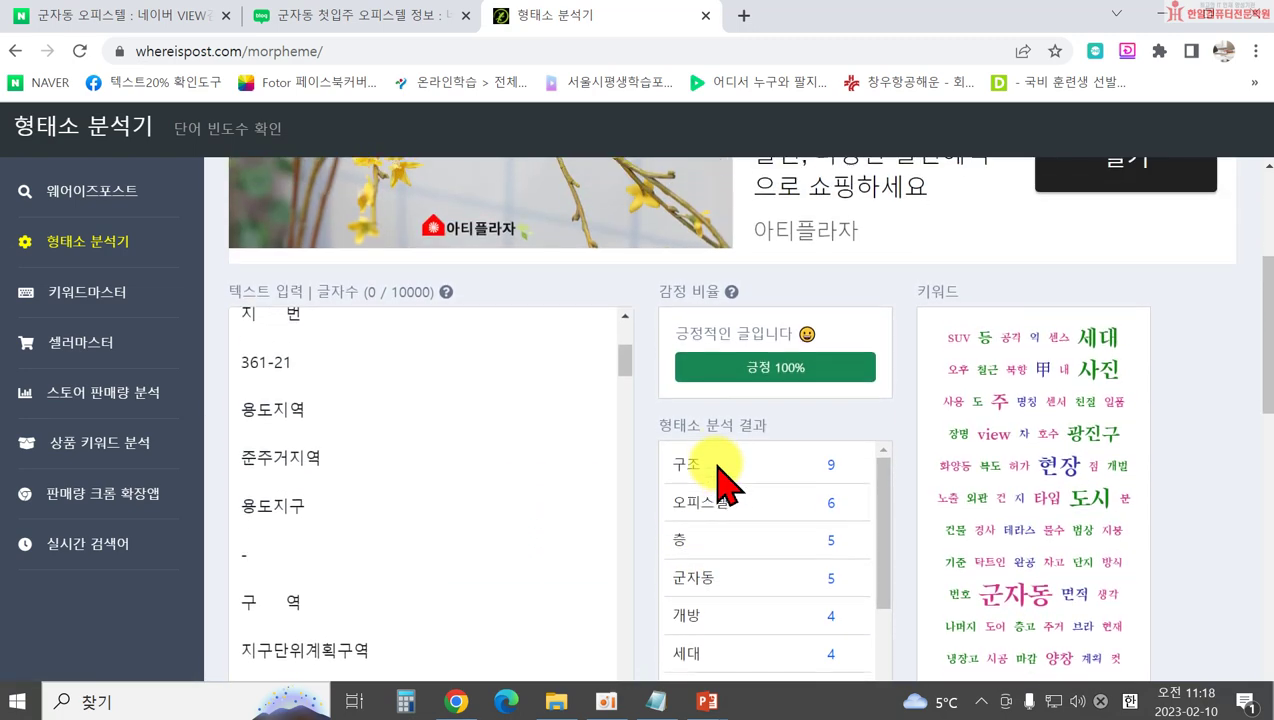
pyautogui.scroll(1, 722, 482)
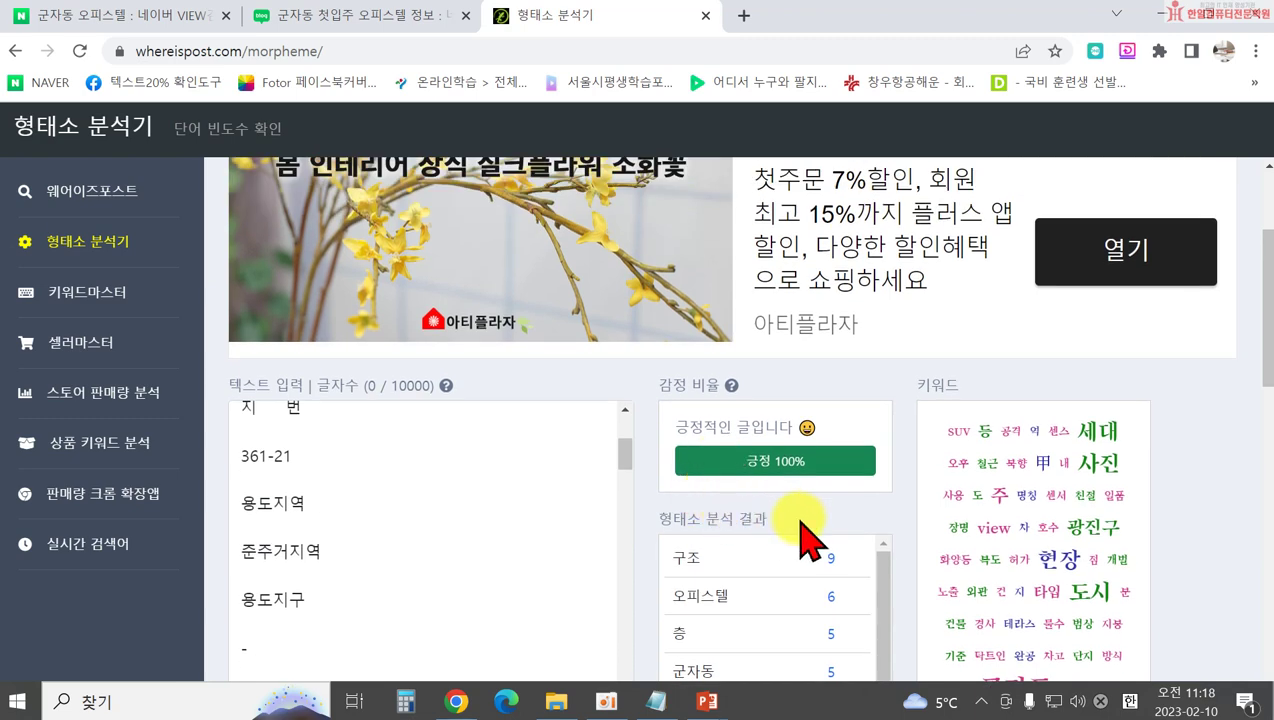
pyautogui.scroll(-1, 806, 540)
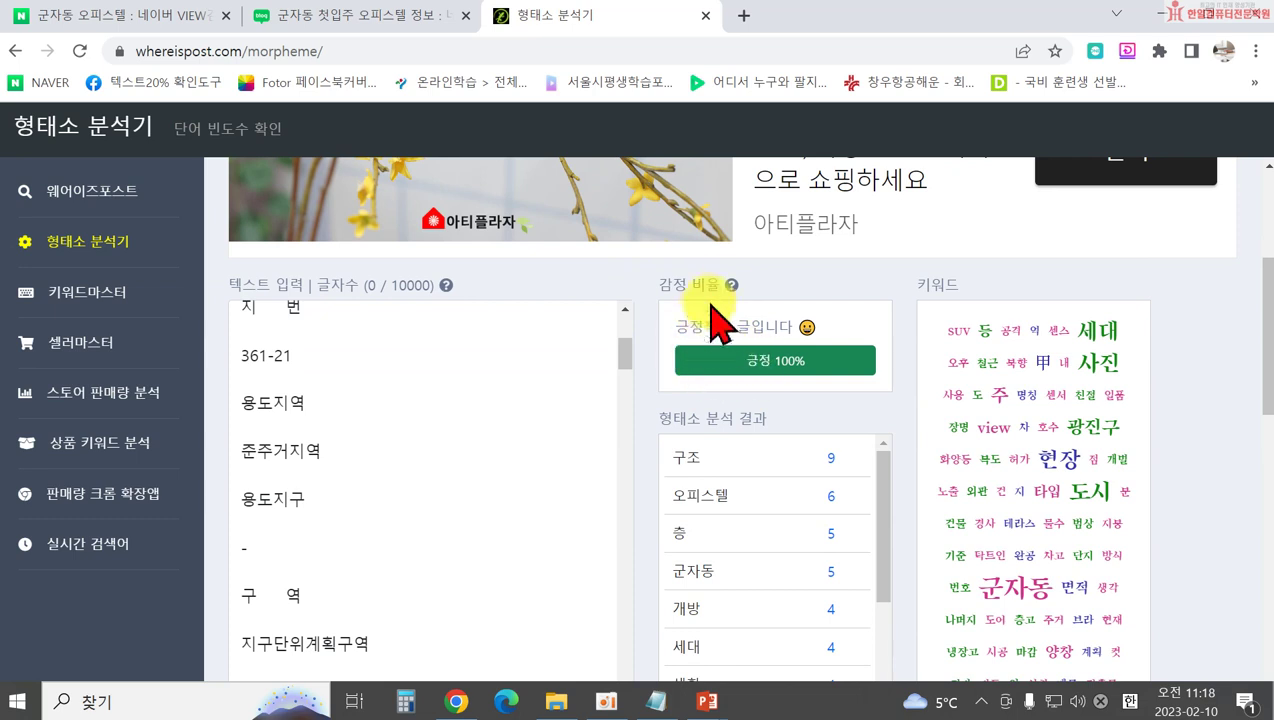
# Read the help notes for 감정 비율 and 글자수 and look further down the word frequency list
pyautogui.moveTo(733, 288)
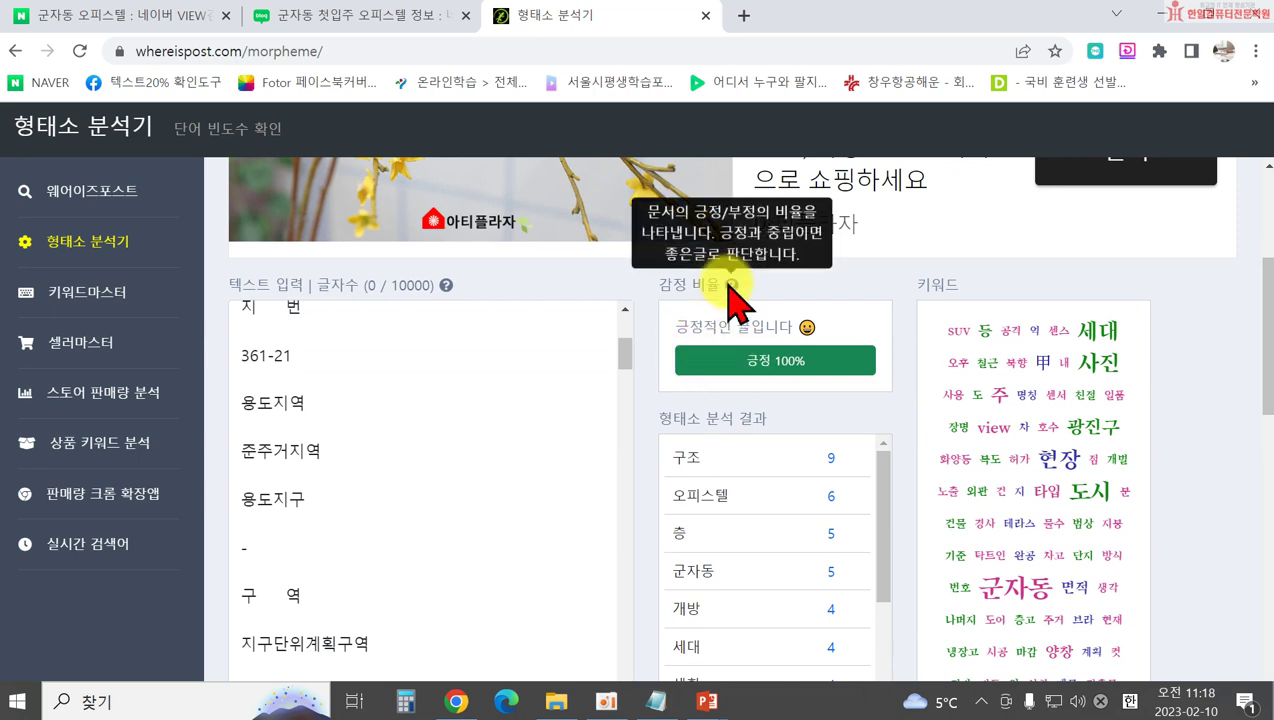
pyautogui.scroll(-4, 800, 490)
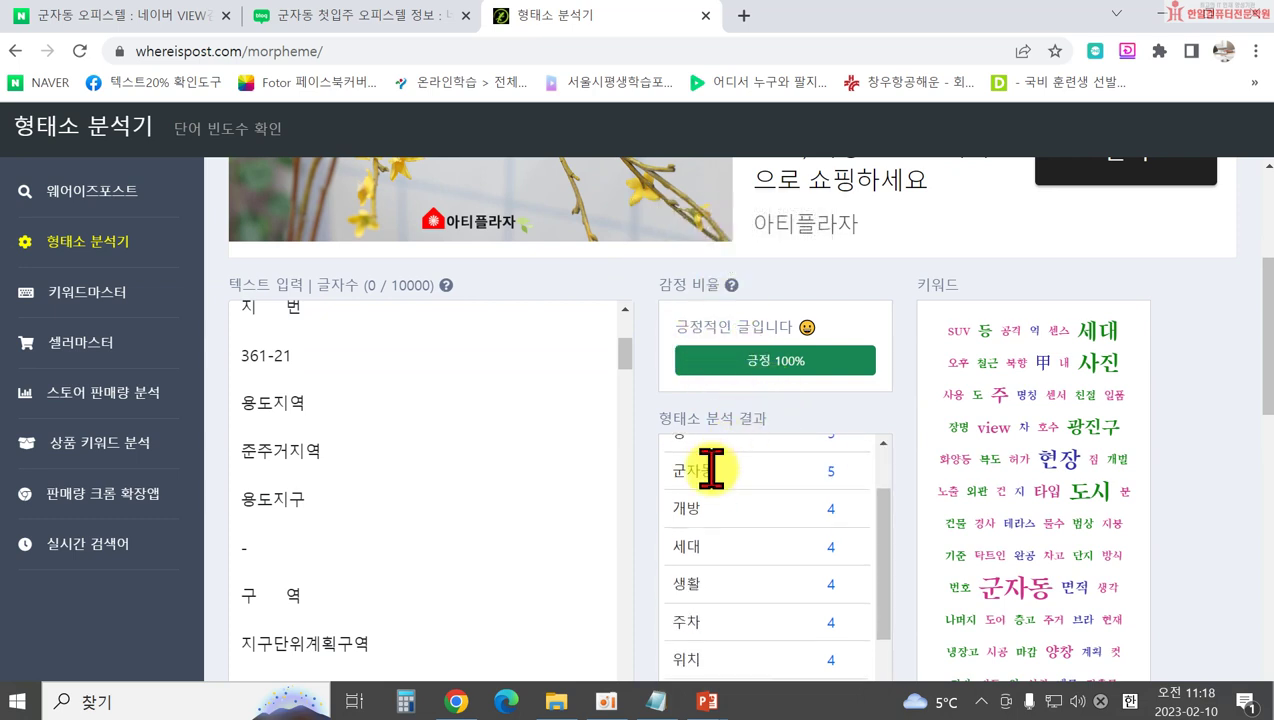
pyautogui.moveTo(447, 287)
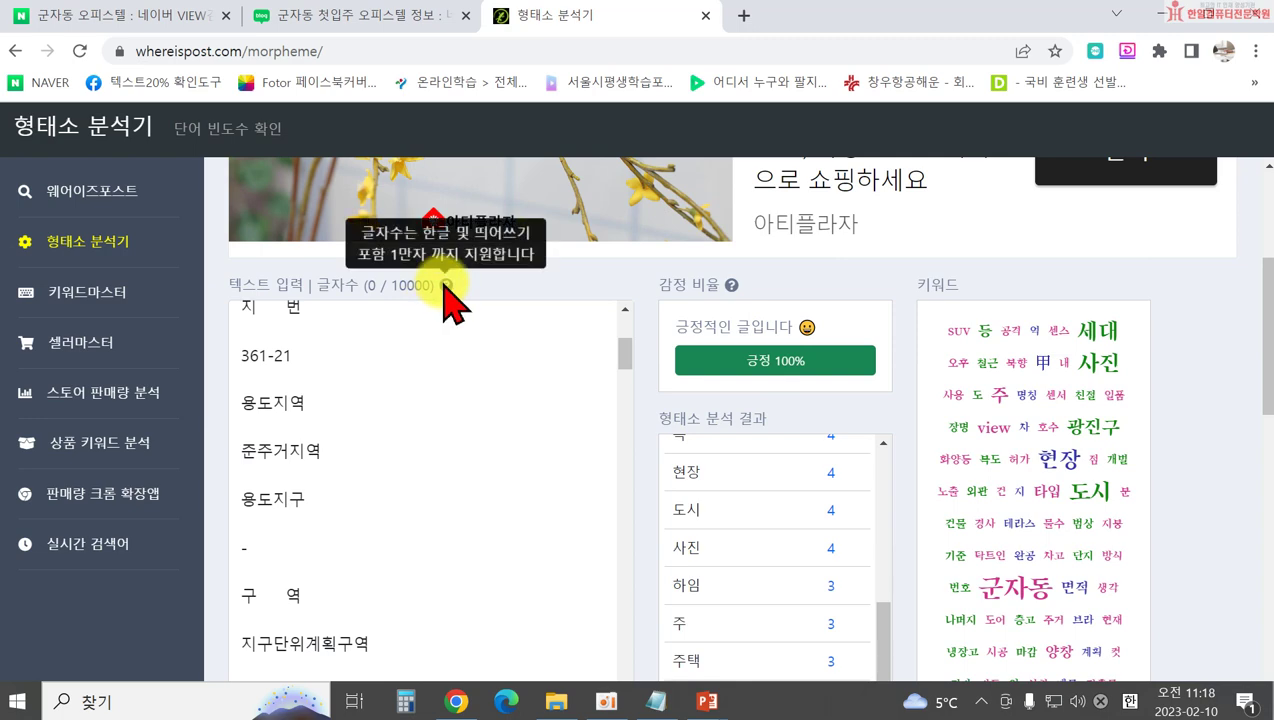
# Look through the lower part of the keyword cloud and return to the 감정 비율 result
pyautogui.scroll(-4, 463, 515)
pyautogui.scroll(-2, 765, 545)
pyautogui.scroll(-5, 1050, 545)
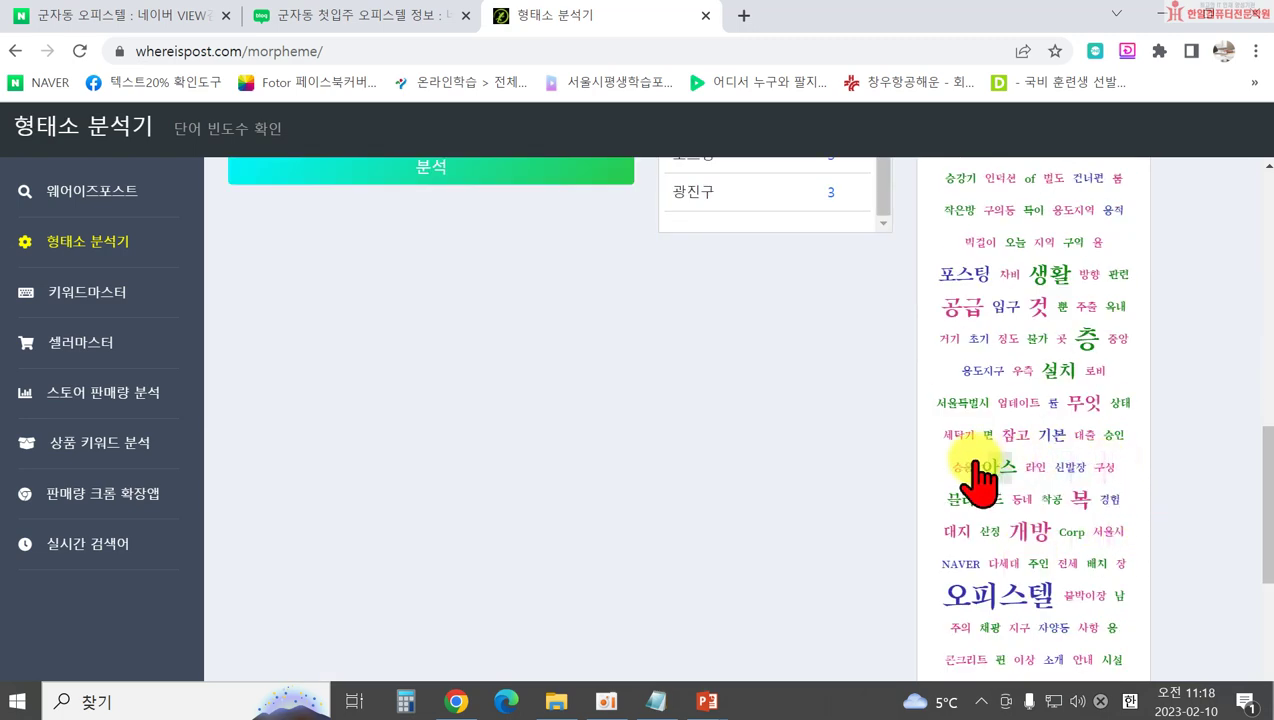
pyautogui.scroll(-5, 739, 506)
pyautogui.scroll(10, 714, 506)
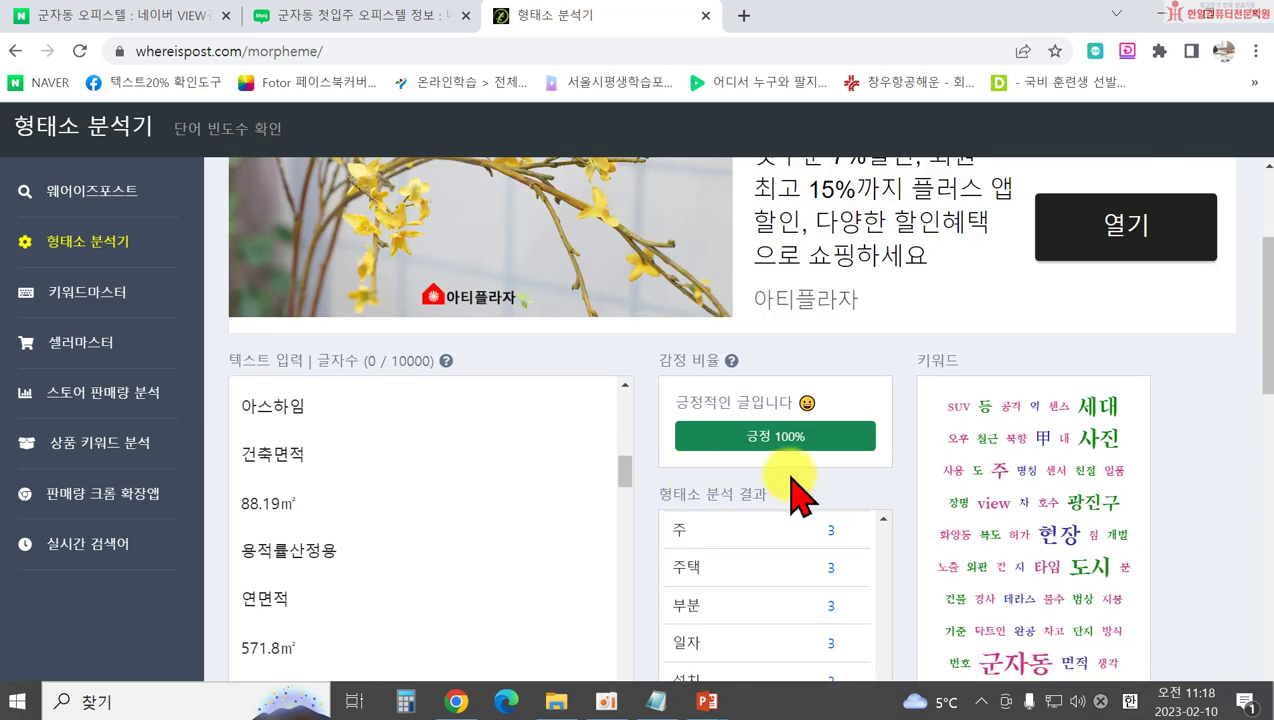
pyautogui.scroll(-1, 982, 510)
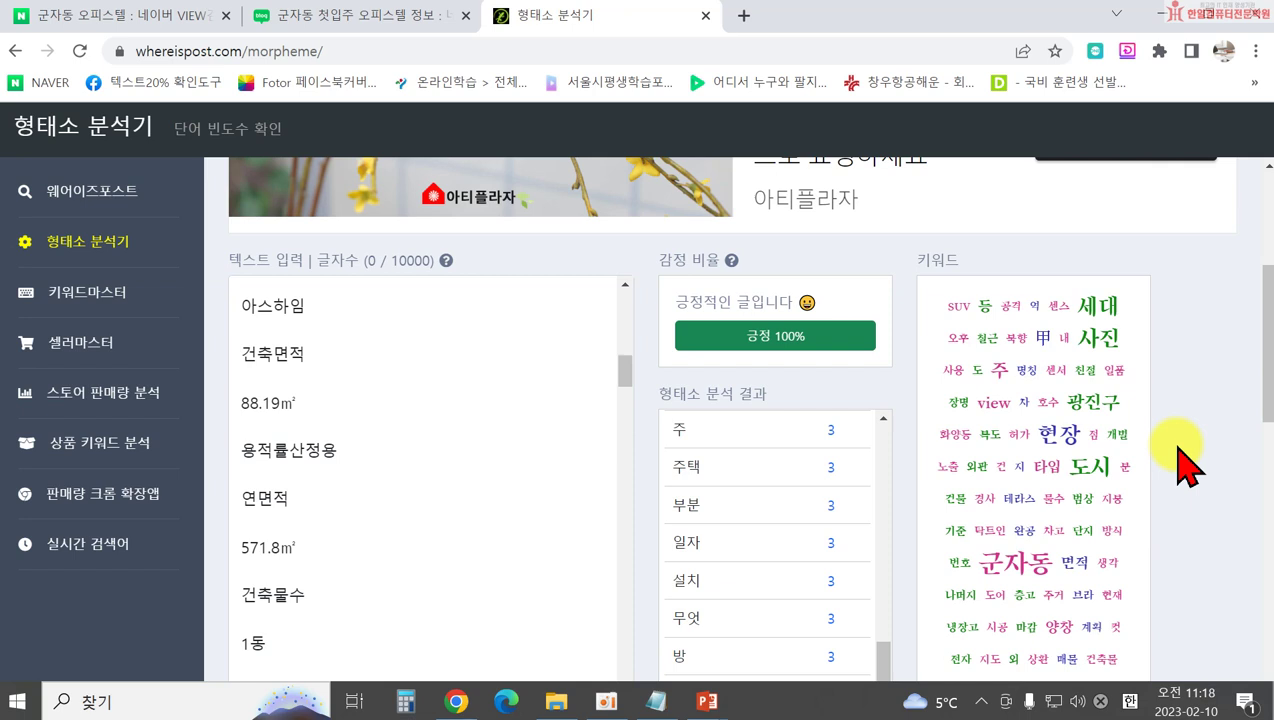
# Switch back to the 군자동 첫입주 오피스텔 blog post and close the developer tools along with their settings
pyautogui.click(336, 14)
pyautogui.click(524, 395)
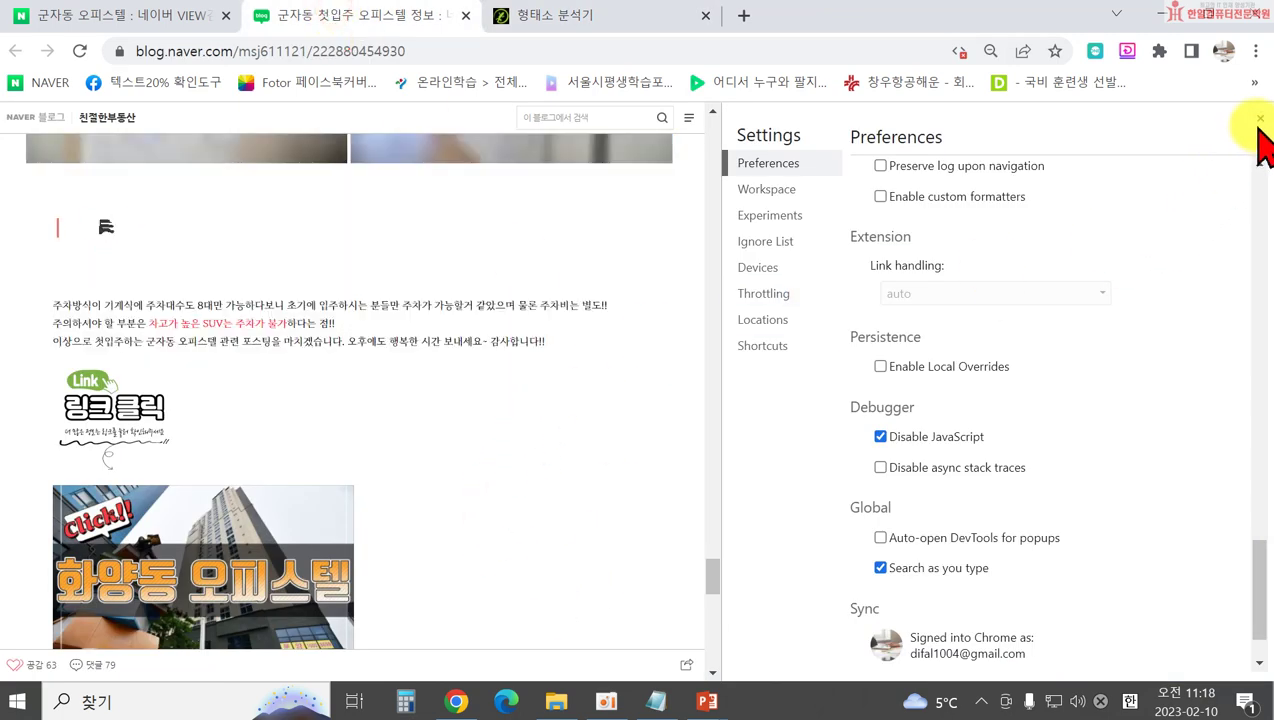
pyautogui.click(1259, 120)
pyautogui.click(1262, 130)
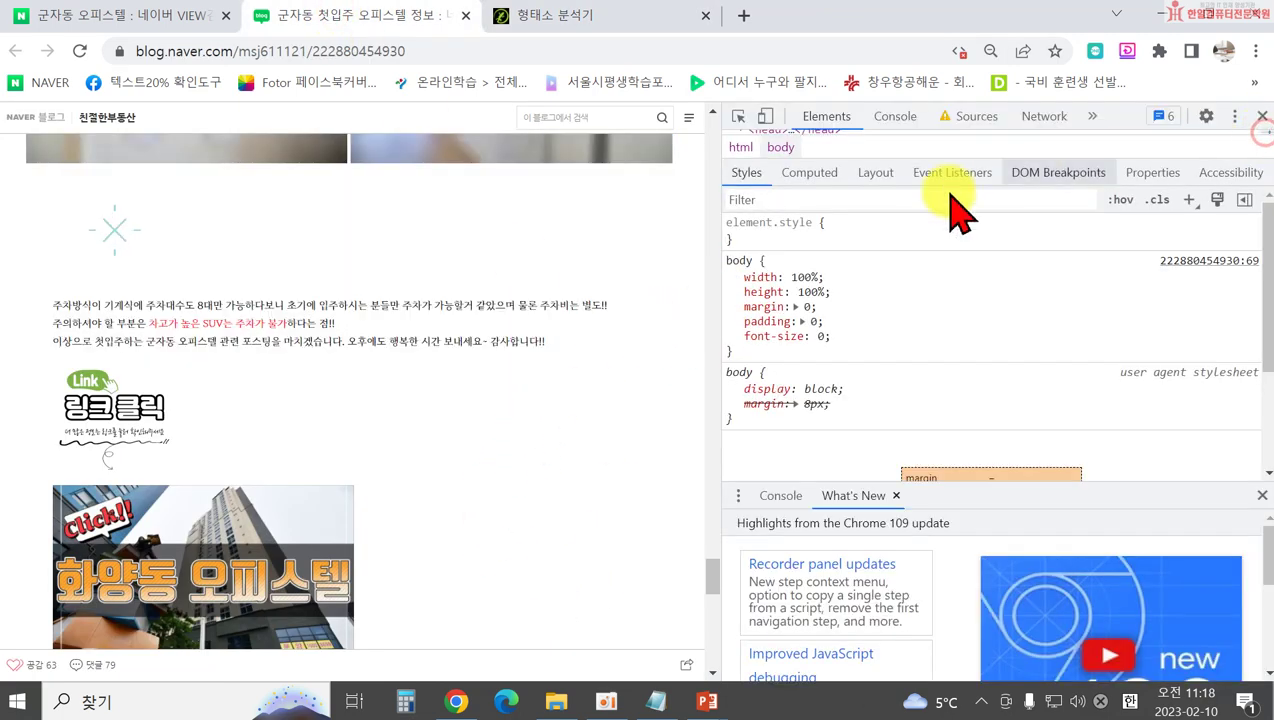
pyautogui.click(1256, 114)
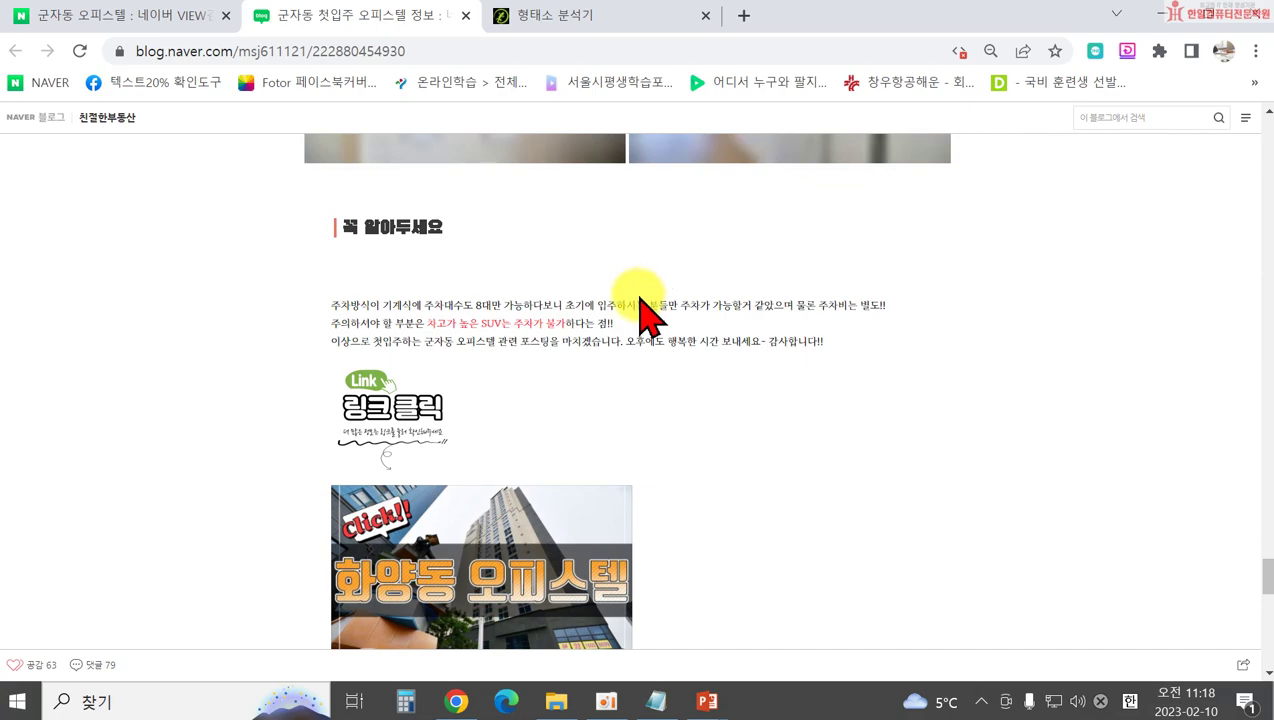
# Go back to the post's 필수 정보 section and reopen the developer tools preferences at the Disable JavaScript option
pyautogui.scroll(15, 862, 385)
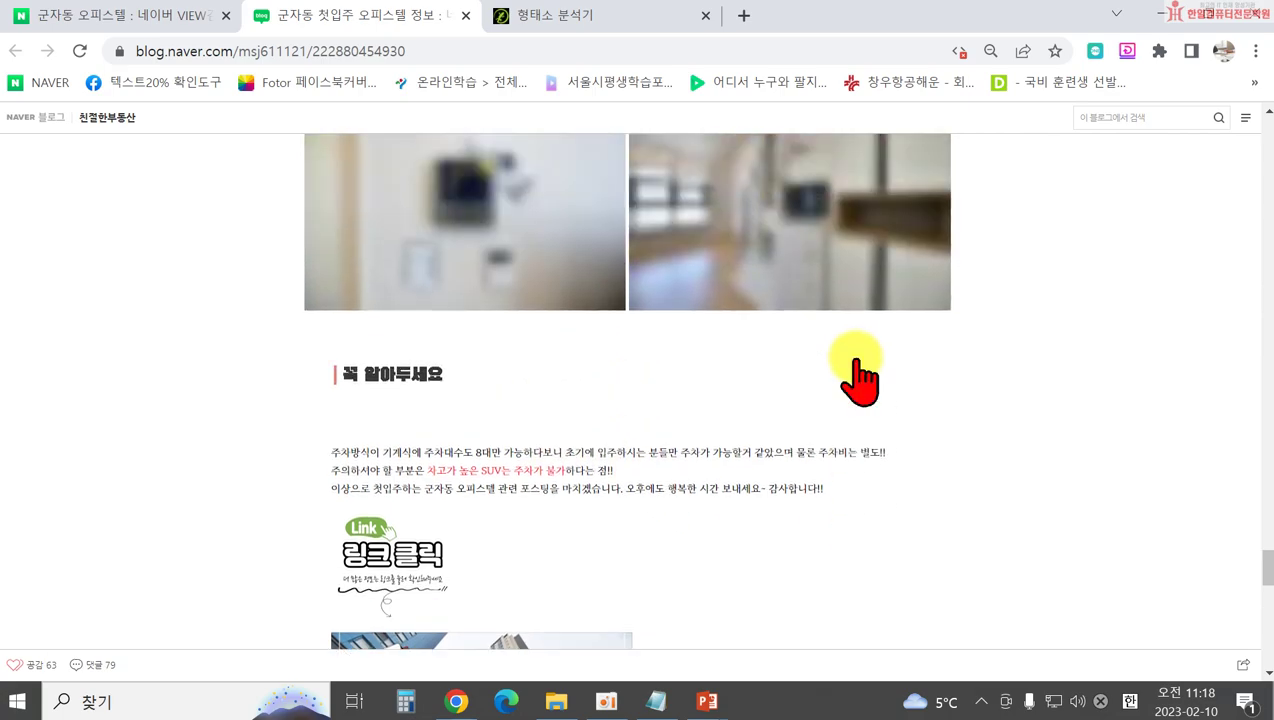
pyautogui.scroll(15, 712, 378)
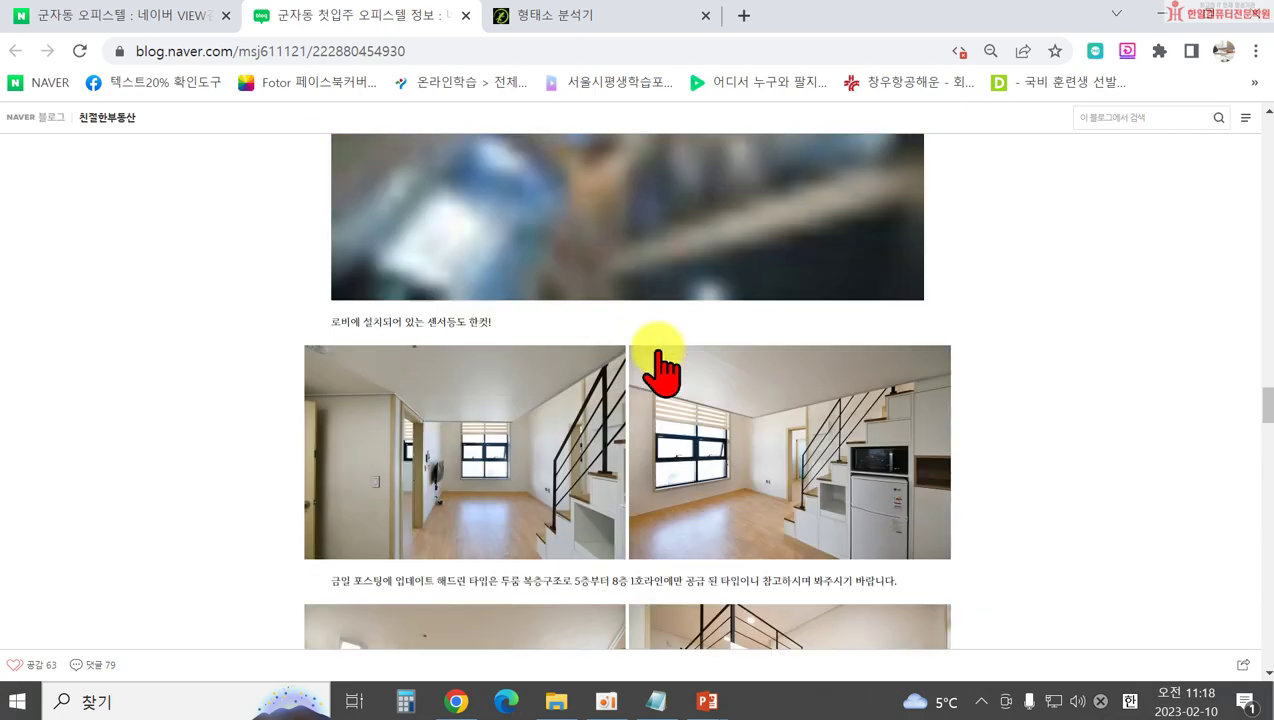
pyautogui.scroll(-2, 810, 398)
pyautogui.scroll(8, 853, 384)
pyautogui.scroll(-3, 928, 392)
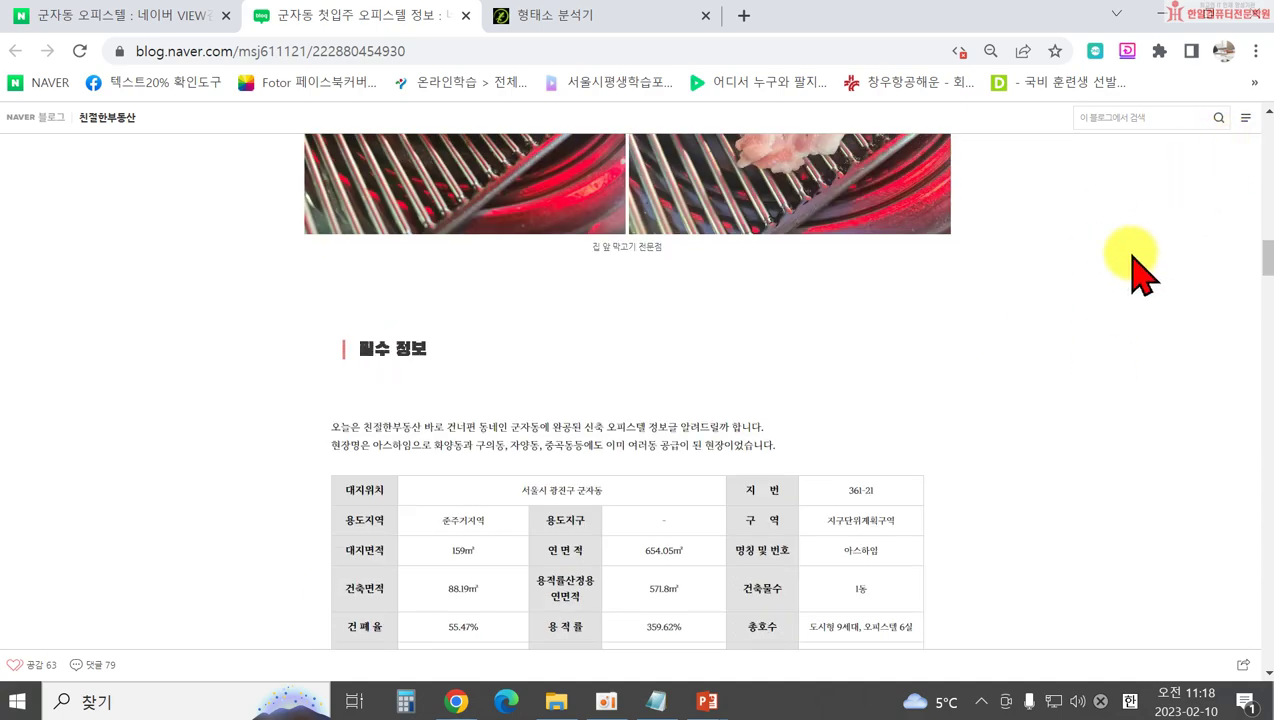
pyautogui.press('F12')
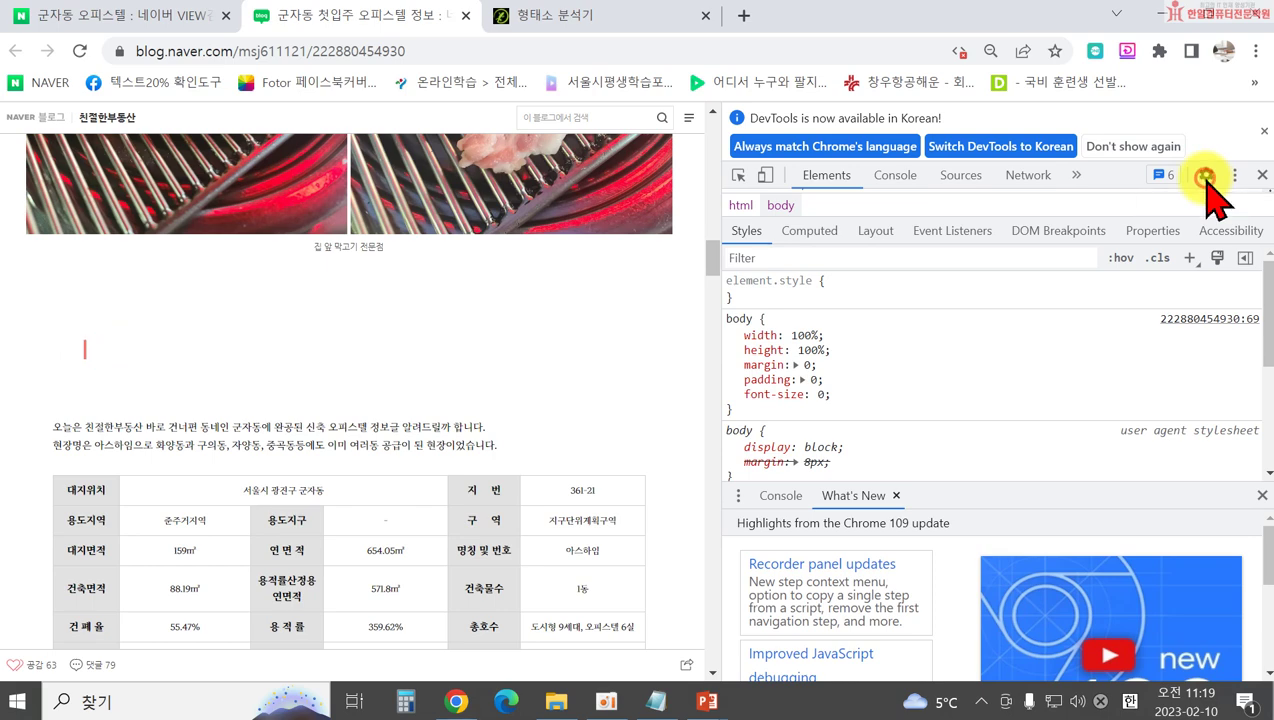
pyautogui.click(1205, 176)
pyautogui.scroll(-15, 1188, 370)
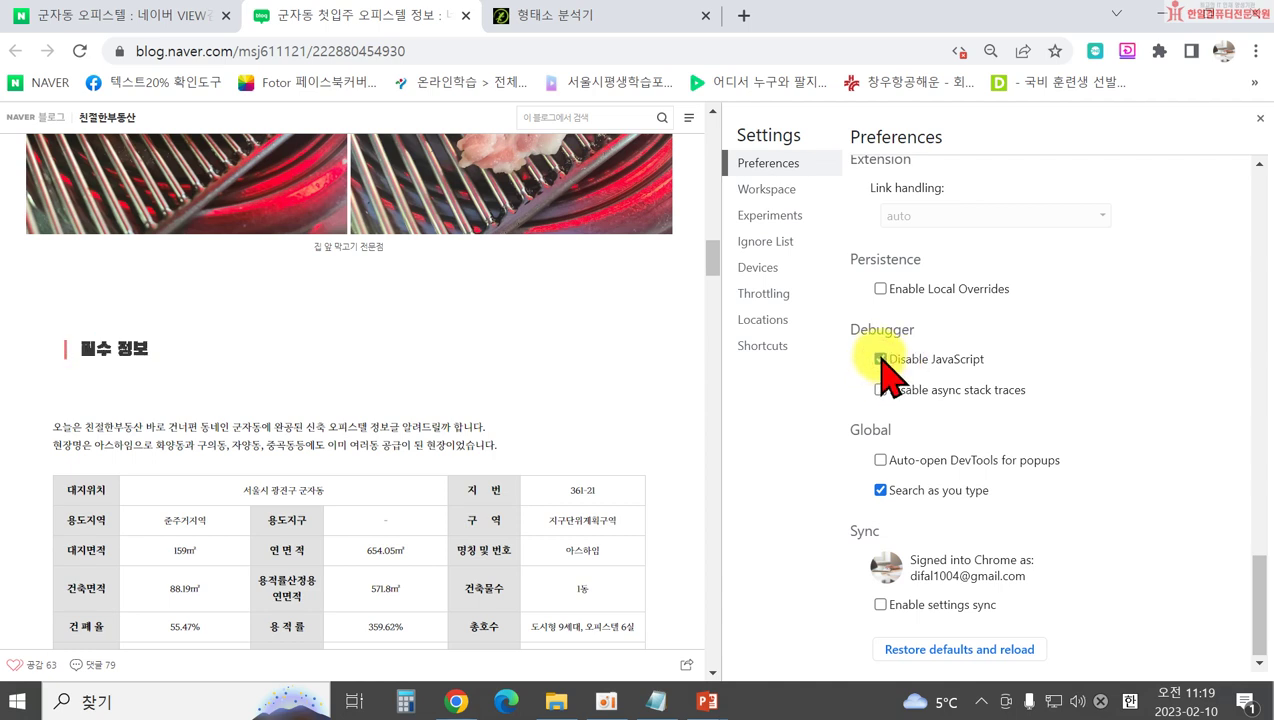
# Select the blog post's body text from the opening sentence under 필수 정보 through the building photos, and close the developer tools
pyautogui.moveTo(51, 415); pyautogui.dragTo(583, 612)
pyautogui.scroll(-5, 520, 595)
pyautogui.scroll(-9, 569, 612)
pyautogui.click(1260, 119)
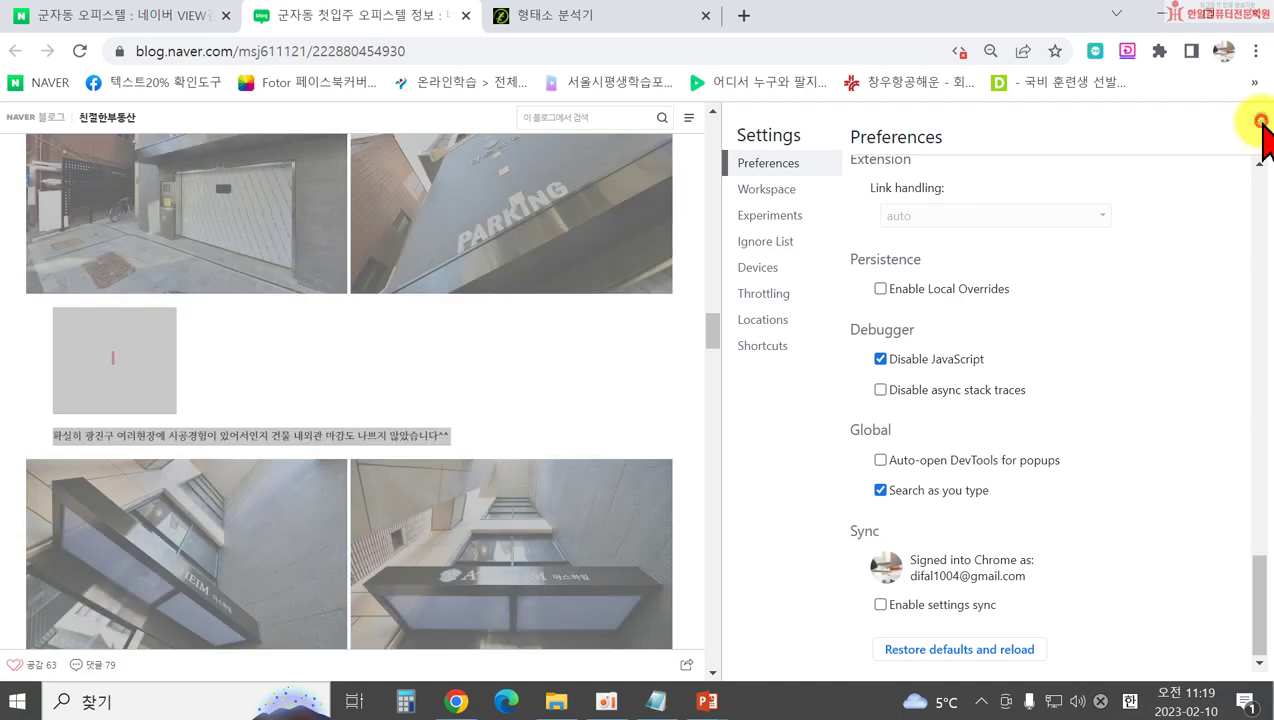
pyautogui.click(1264, 133)
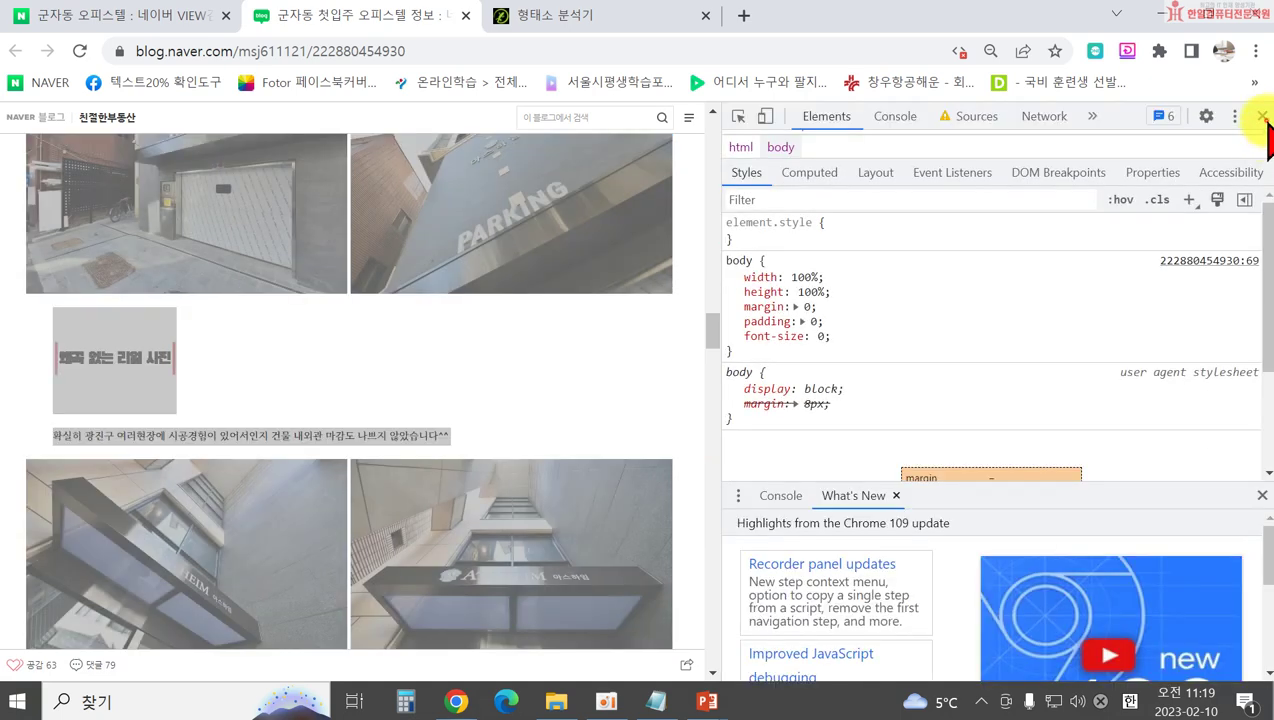
pyautogui.click(1262, 116)
pyautogui.scroll(5, 1110, 330)
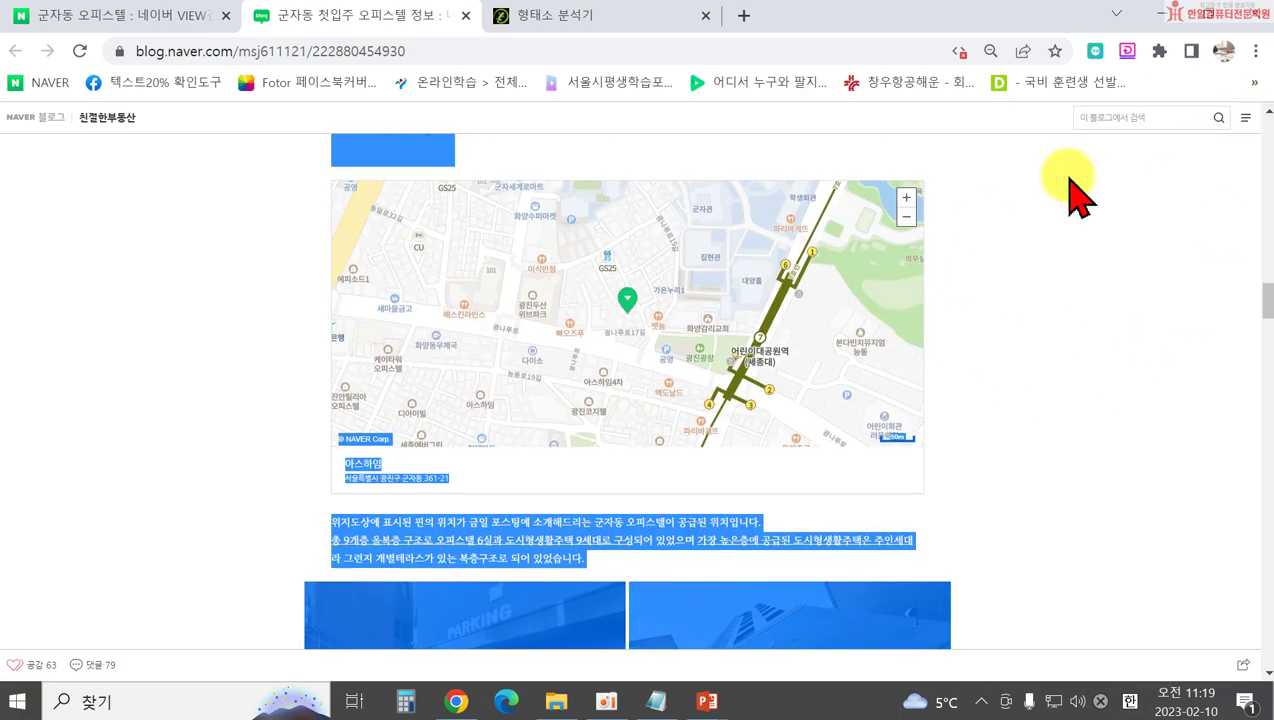
# Return to the 형태소 분석기 and review the analyzed text, its keyword cloud and the remaining word frequencies
pyautogui.click(600, 18)
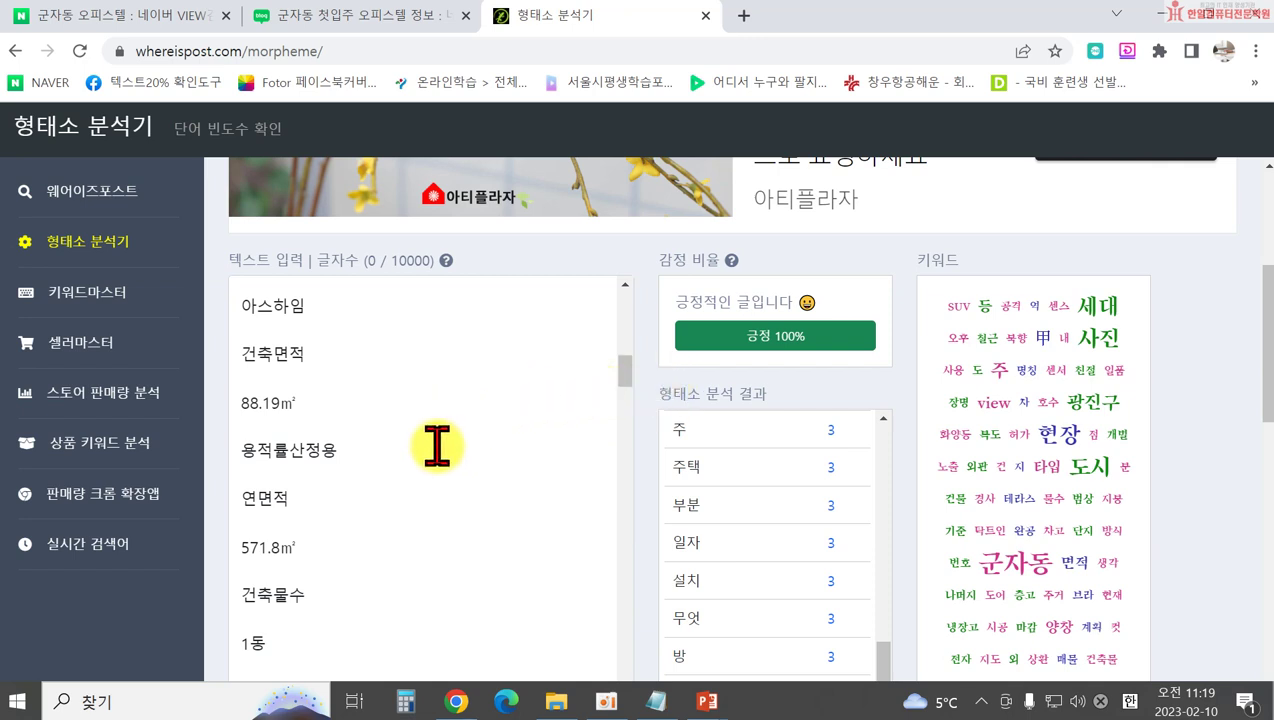
pyautogui.scroll(10, 437, 447)
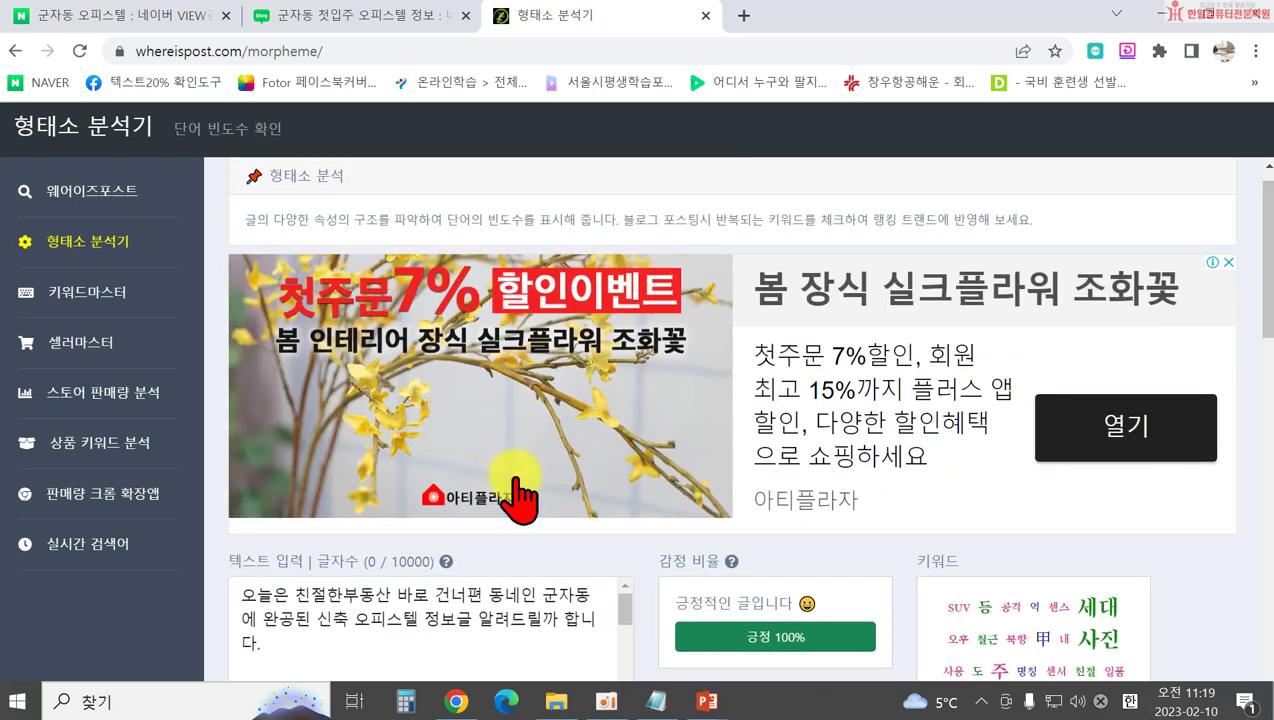
pyautogui.scroll(-2, 943, 528)
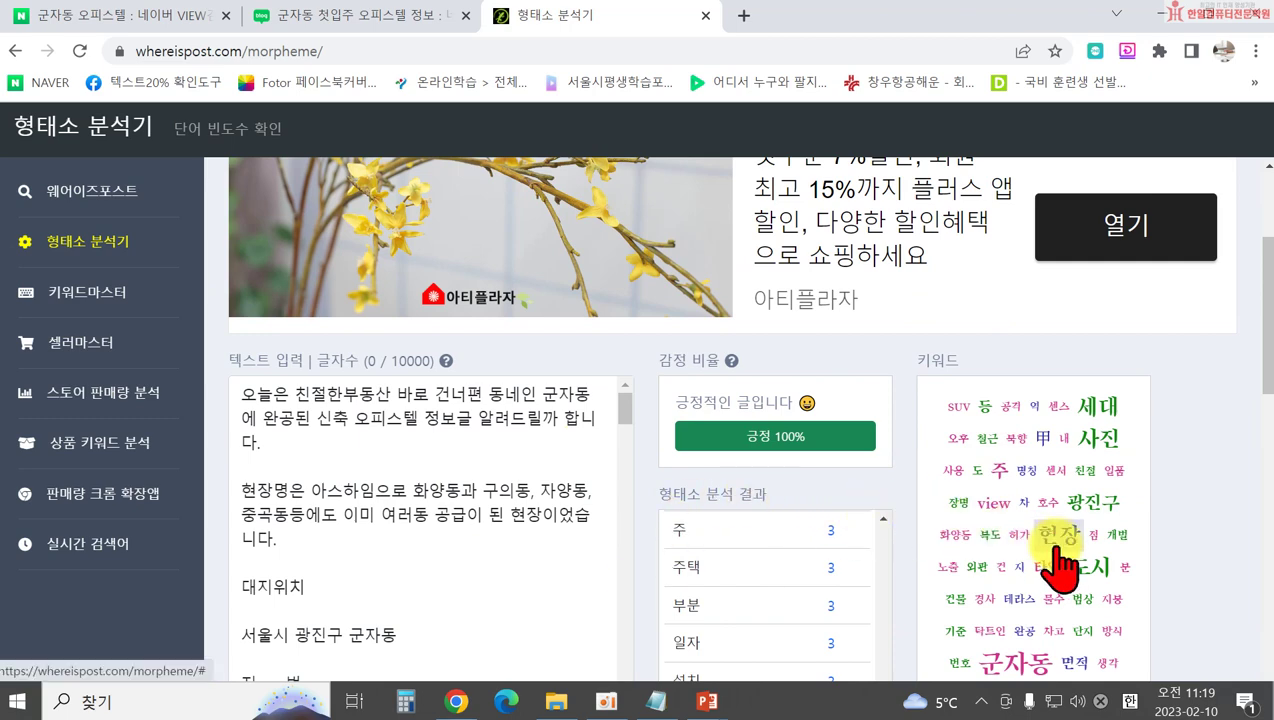
pyautogui.scroll(-1, 1060, 565)
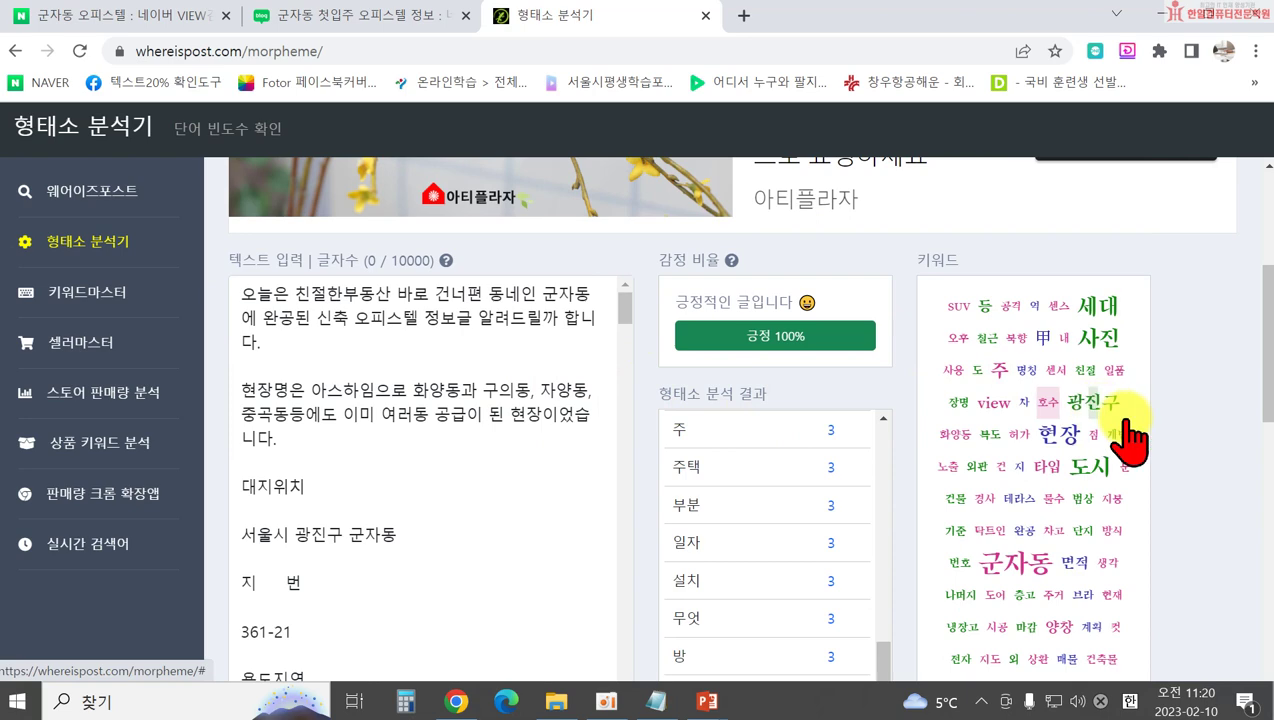
pyautogui.scroll(-1, 1045, 580)
pyautogui.scroll(-5, 1045, 580)
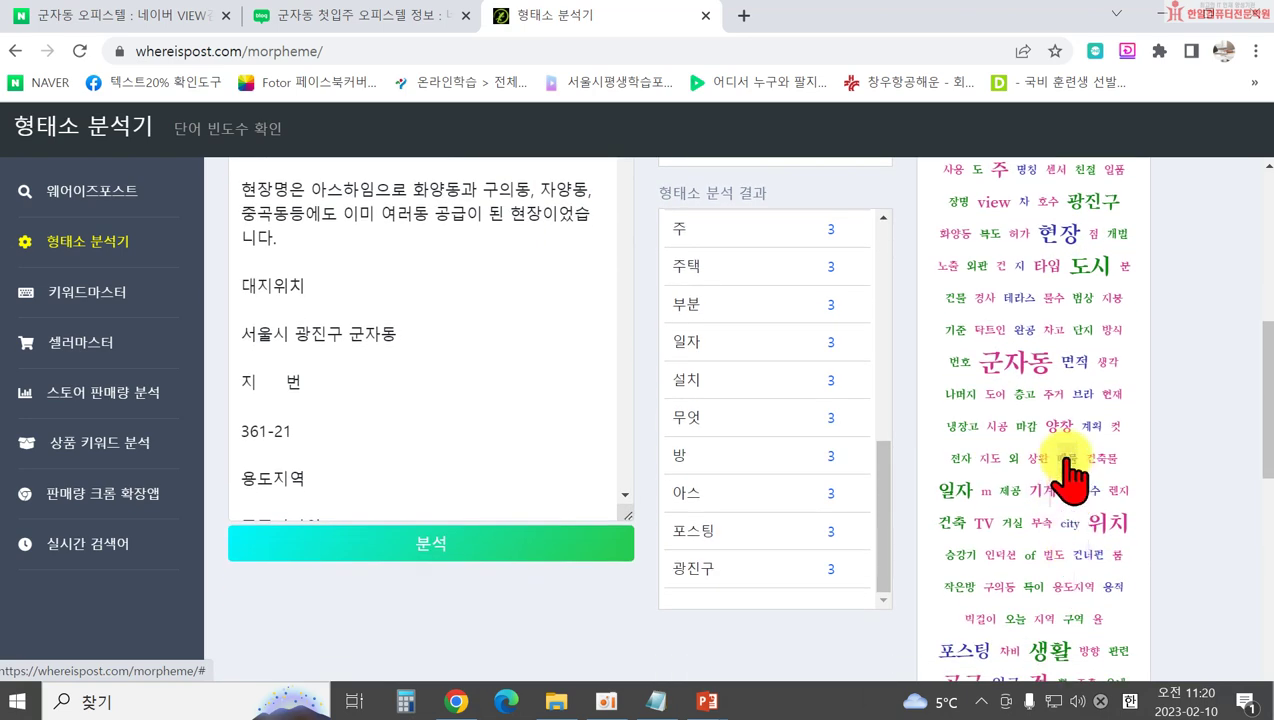
# Examine the keyword cloud down to its last words, plus the sentiment ratio and the word-frequency list in 형태소 분석 결과
pyautogui.scroll(-5, 1066, 485)
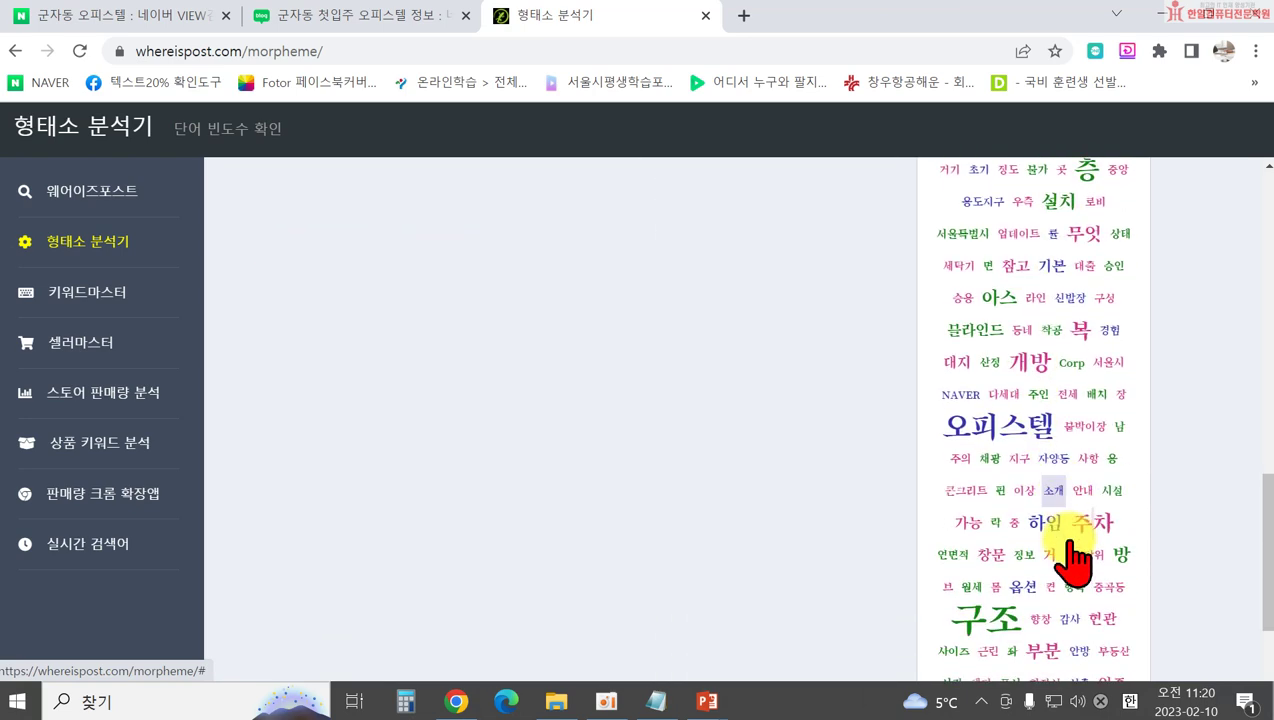
pyautogui.click(1040, 465)
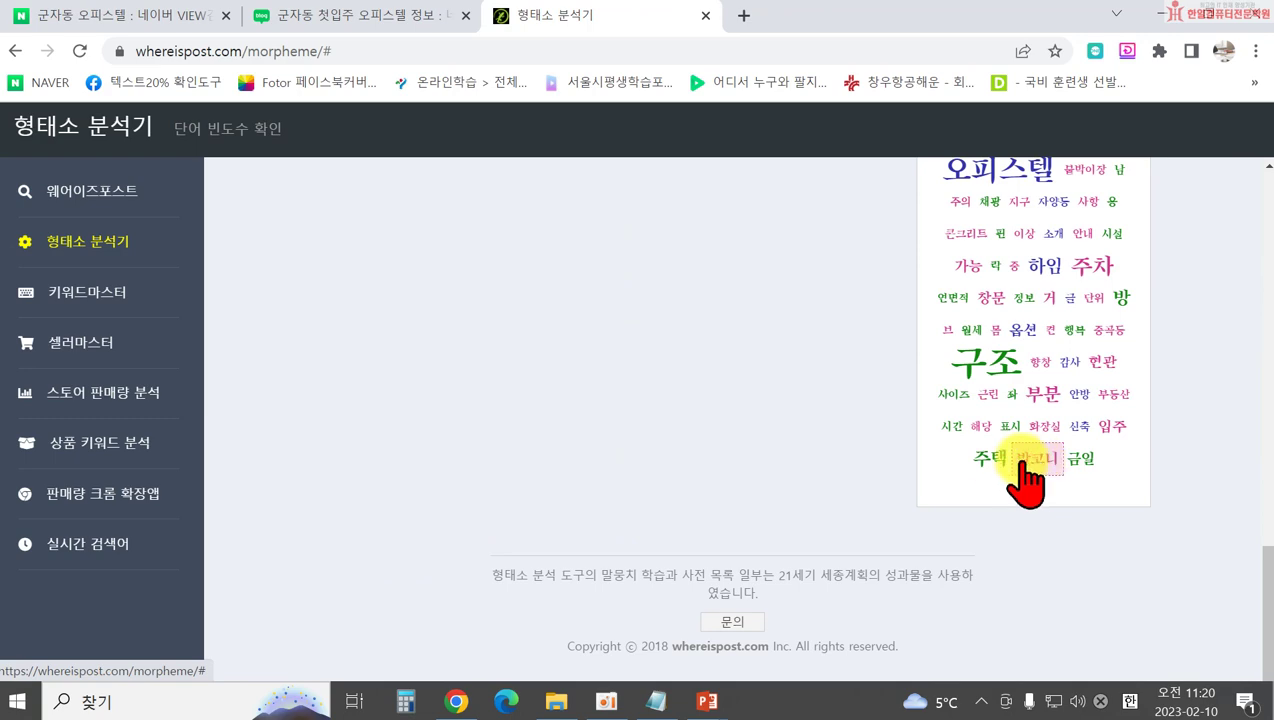
pyautogui.scroll(3, 1030, 420)
pyautogui.scroll(-3, 1015, 405)
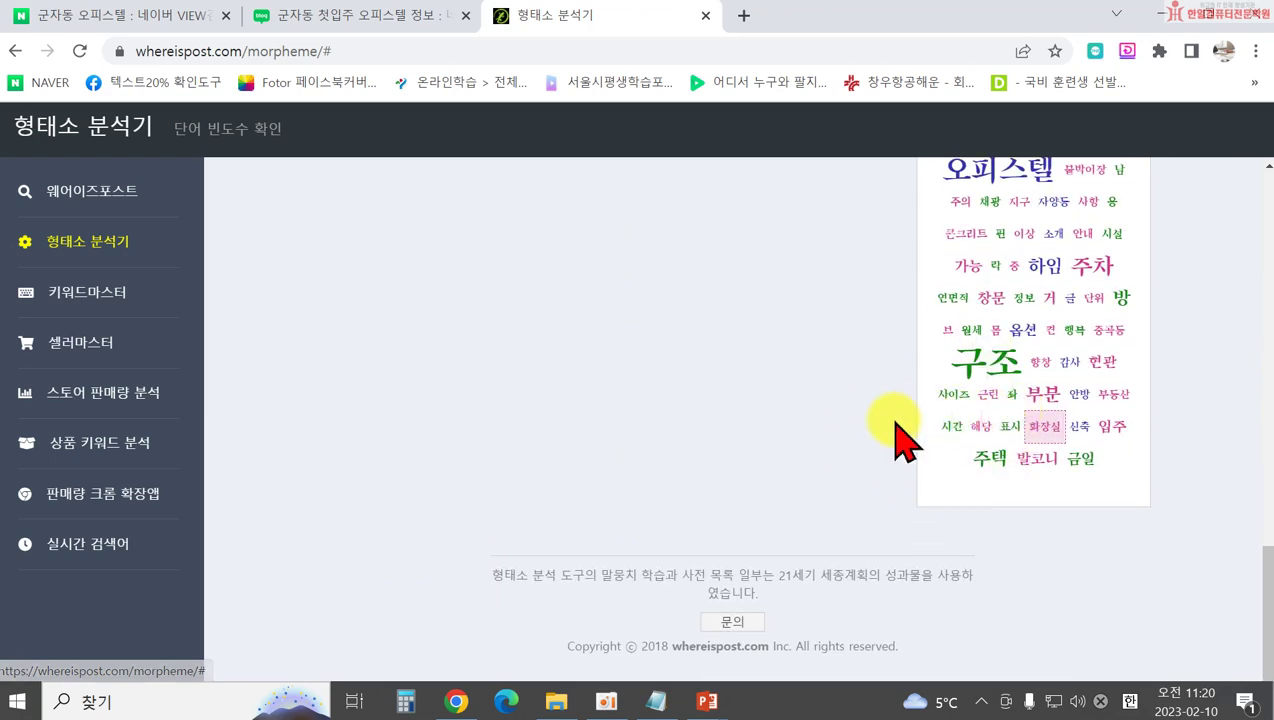
pyautogui.scroll(10, 565, 428)
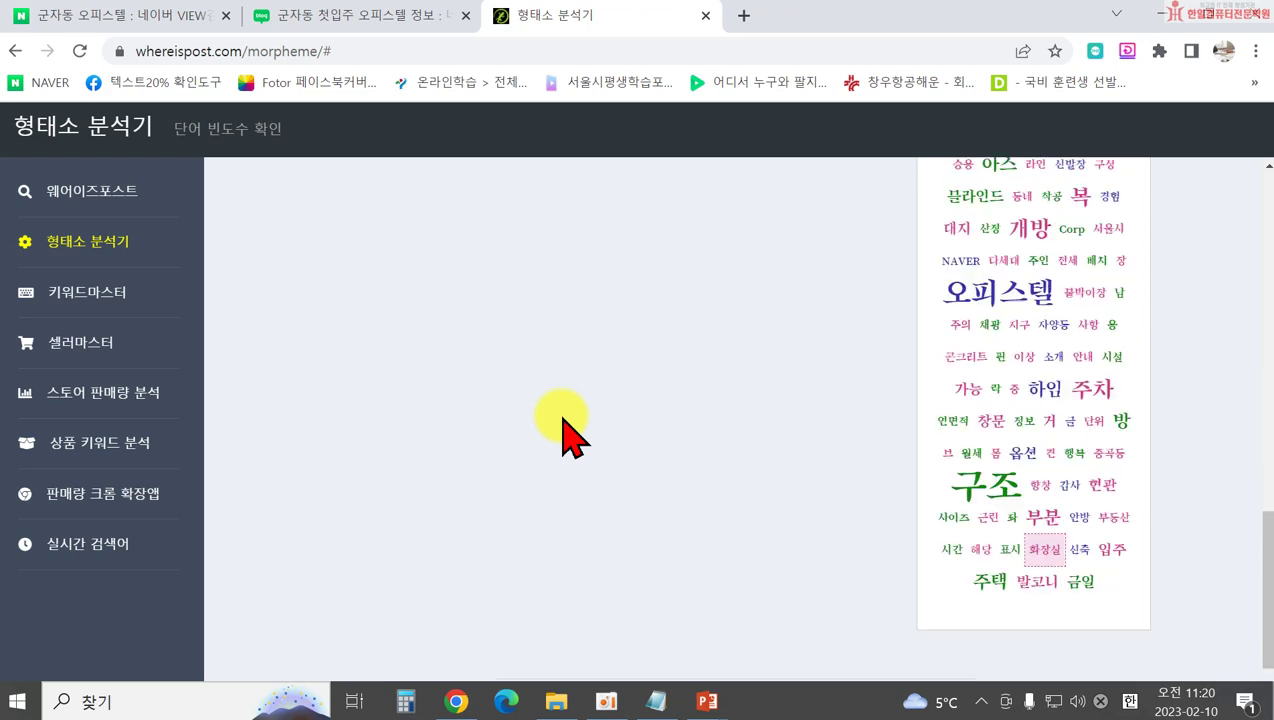
pyautogui.scroll(-2, 804, 502)
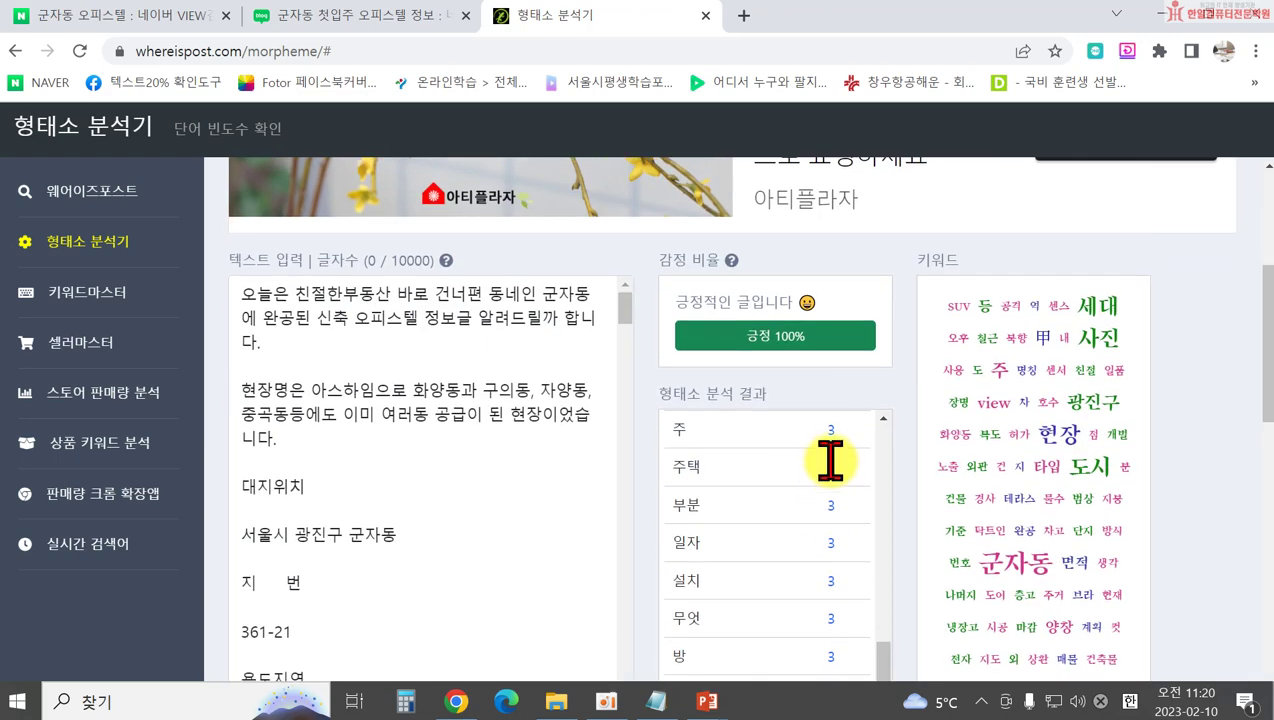
pyautogui.moveTo(887, 620); pyautogui.dragTo(887, 497)
pyautogui.doubleClick(675, 512)
pyautogui.click(830, 513)
pyautogui.scroll(1, 336, 455)
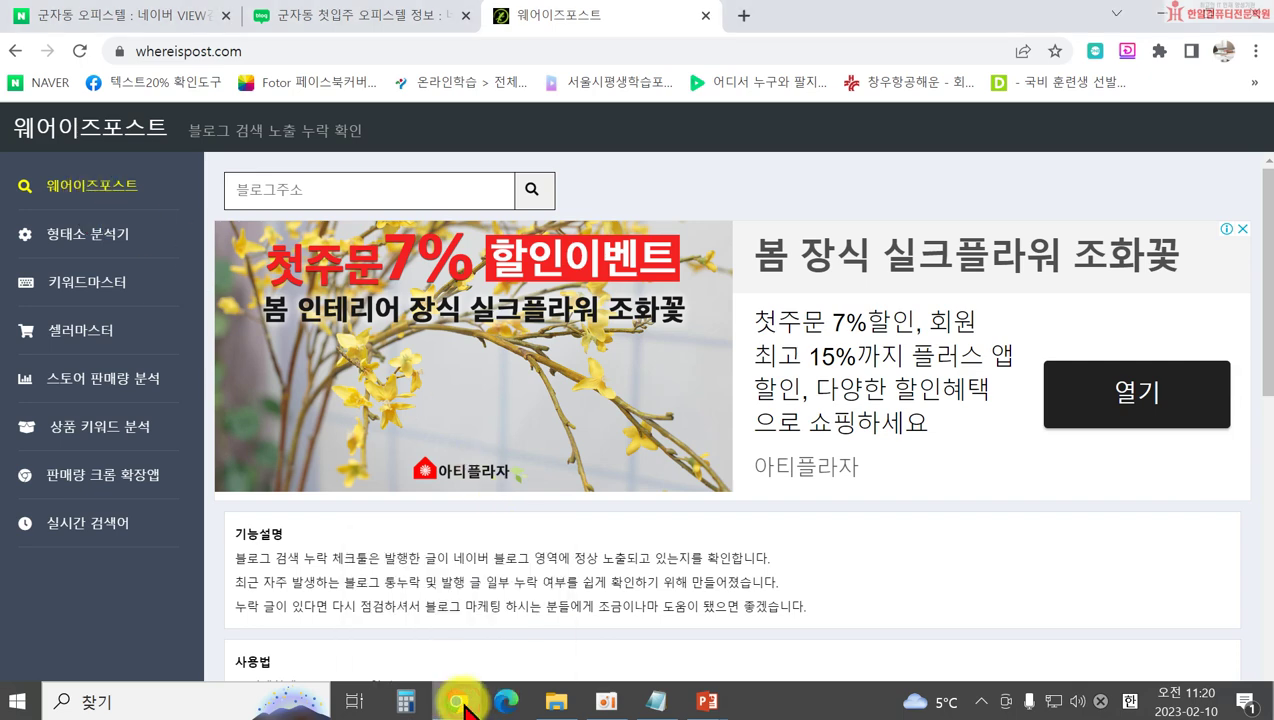
# Switch to the 군자동 첫입주 오피스텔 blog post and copy the blog's base address without the post number
pyautogui.click(345, 15)
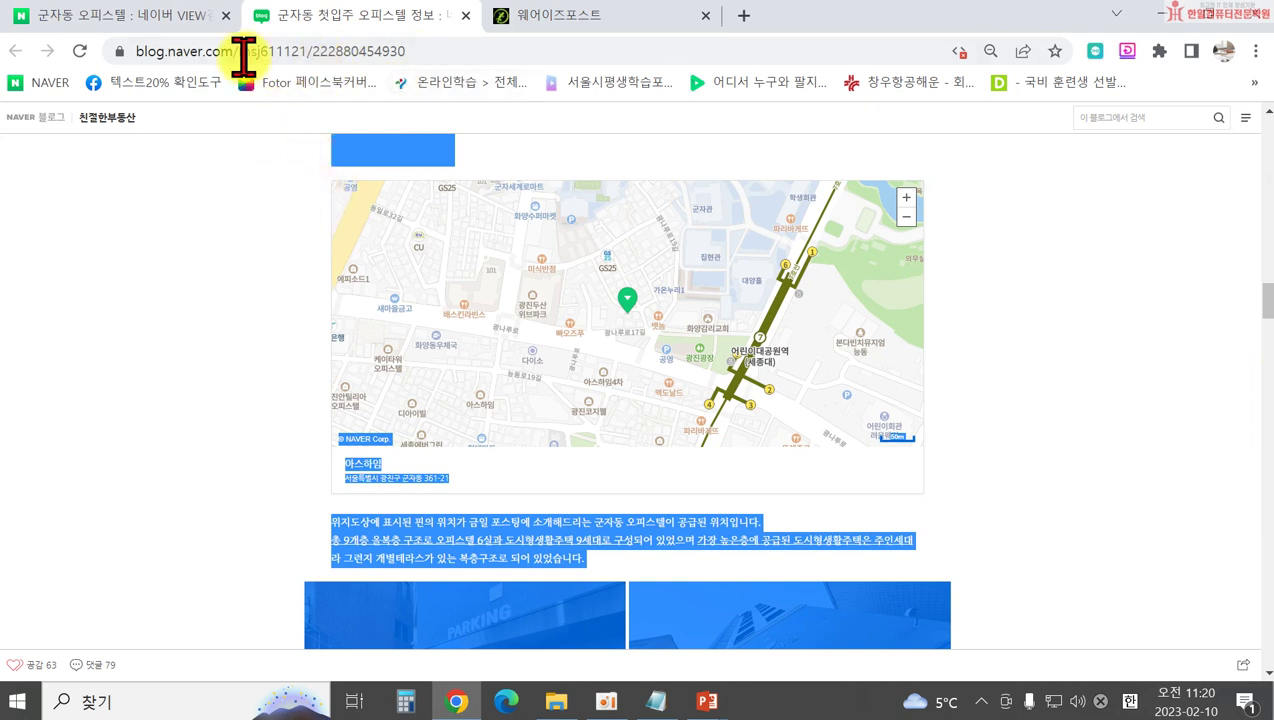
pyautogui.click(199, 50)
pyautogui.click(310, 52)
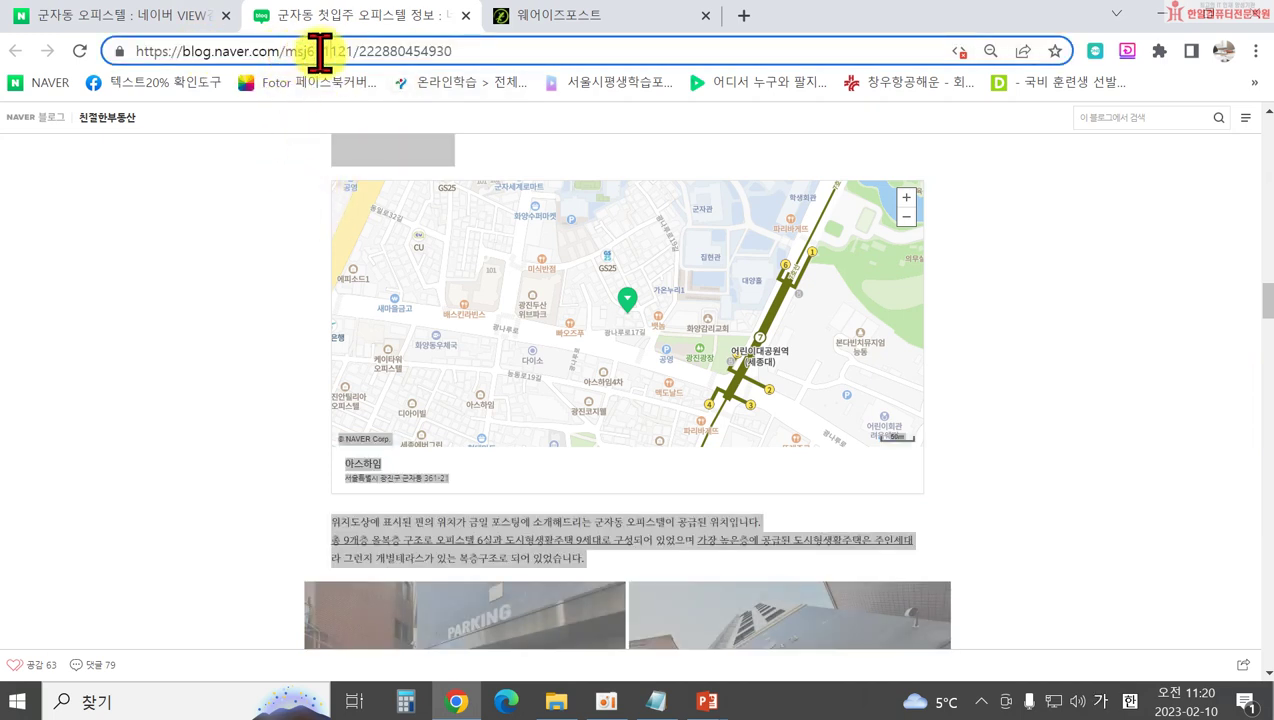
pyautogui.moveTo(350, 50); pyautogui.dragTo(105, 50)
pyautogui.moveTo(347, 42)
pyautogui.mouseDown()
pyautogui.moveTo(441, 45)
pyautogui.moveTo(352, 50)
pyautogui.mouseUp()
pyautogui.press('super+c')
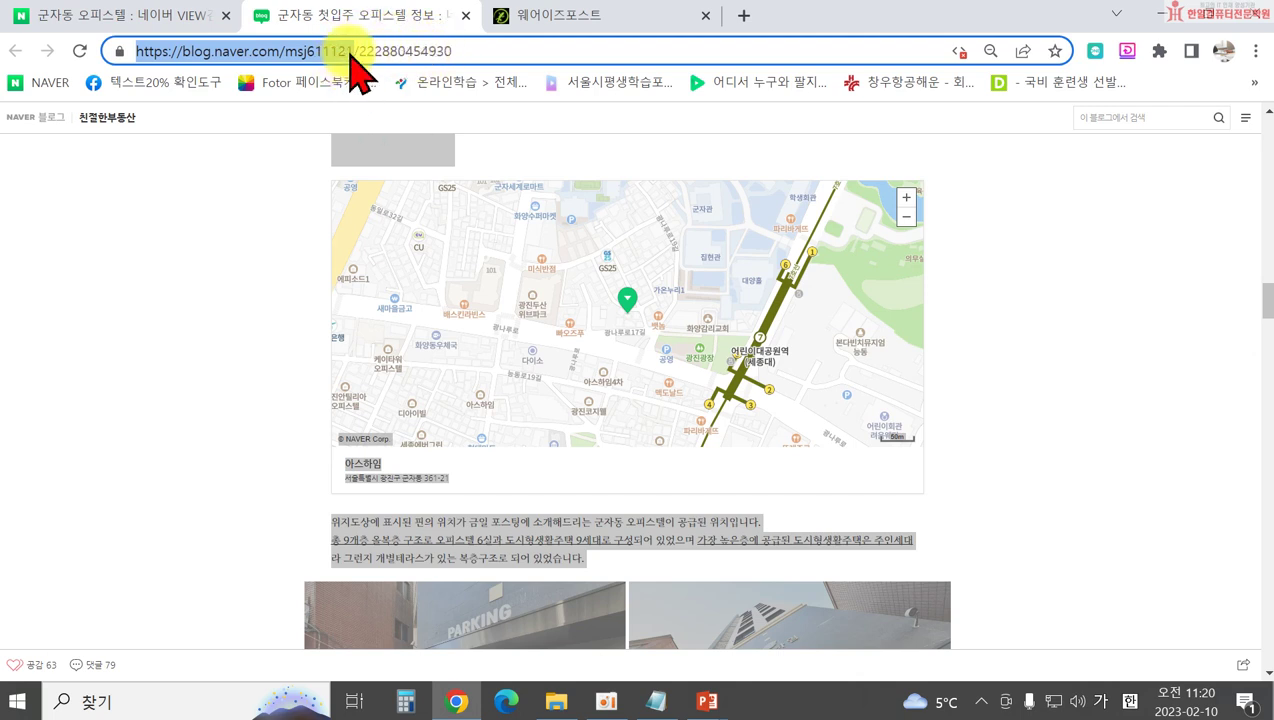
pyautogui.rightClick(208, 51)
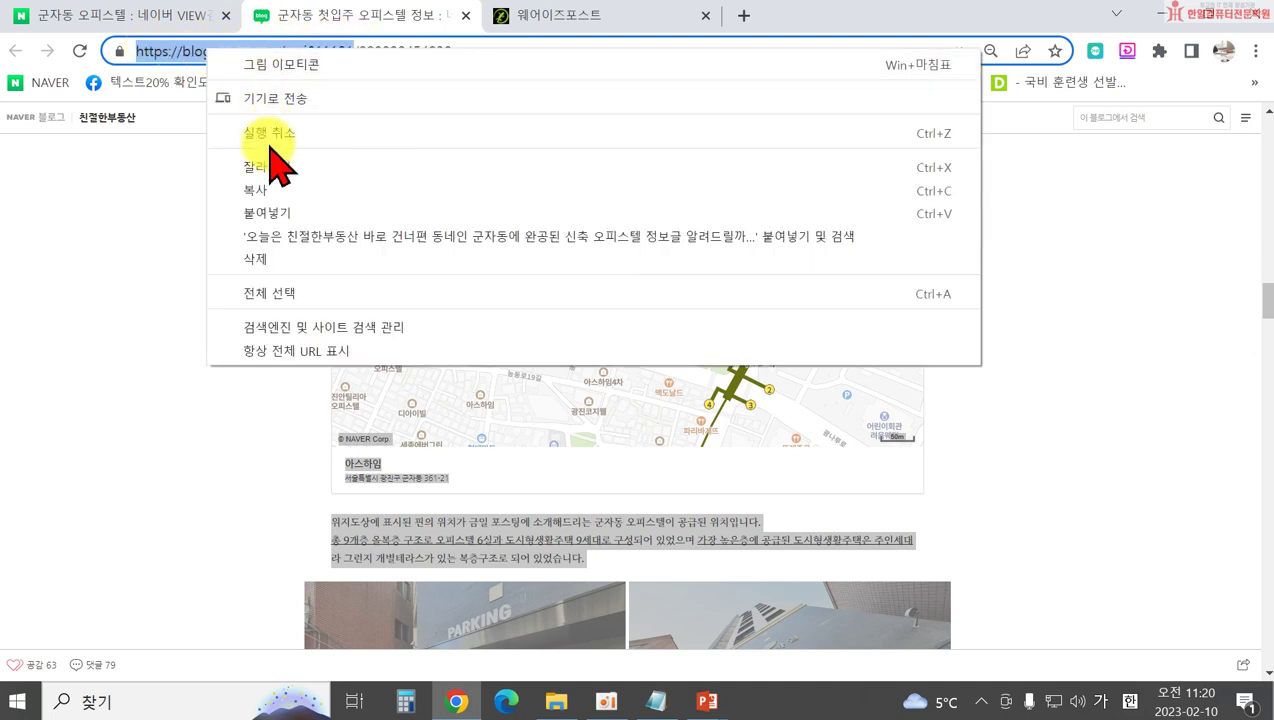
pyautogui.click(272, 190)
# Return to 웨어이즈포스트, paste the copied blog address as the 블로그주소, and run the search-exposure check
pyautogui.click(525, 18)
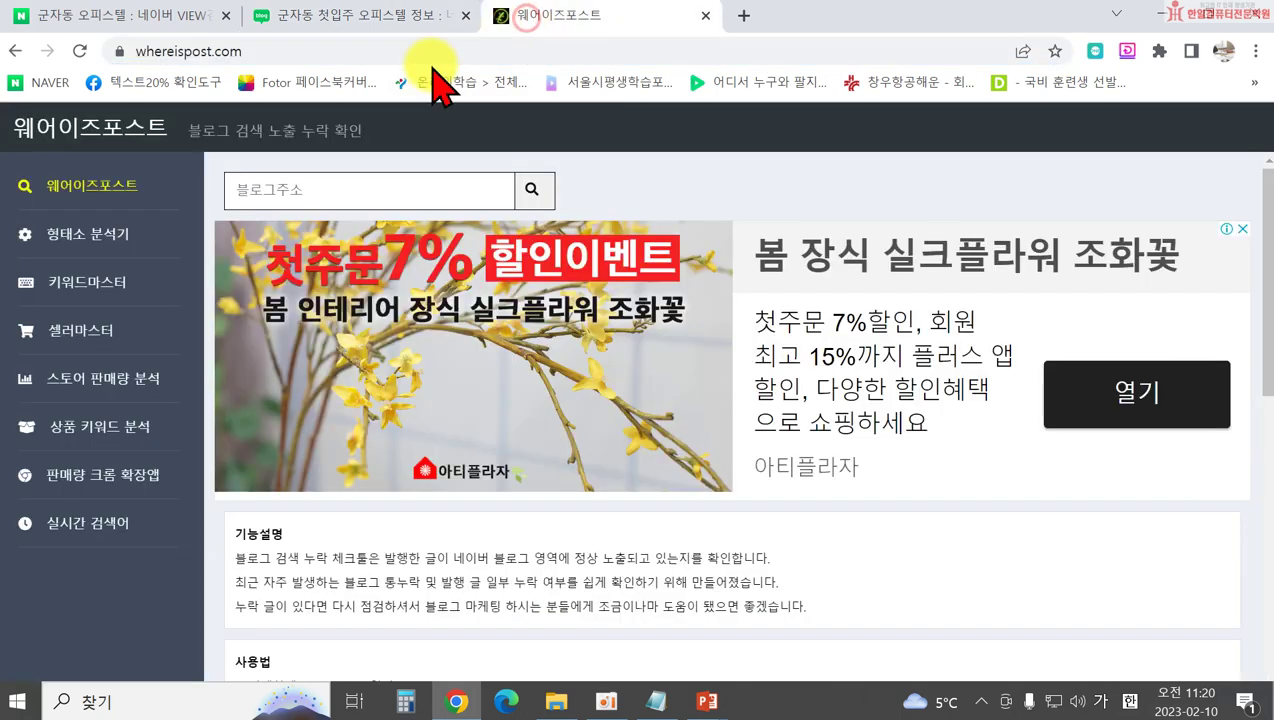
pyautogui.click(244, 190)
pyautogui.rightClick(246, 192)
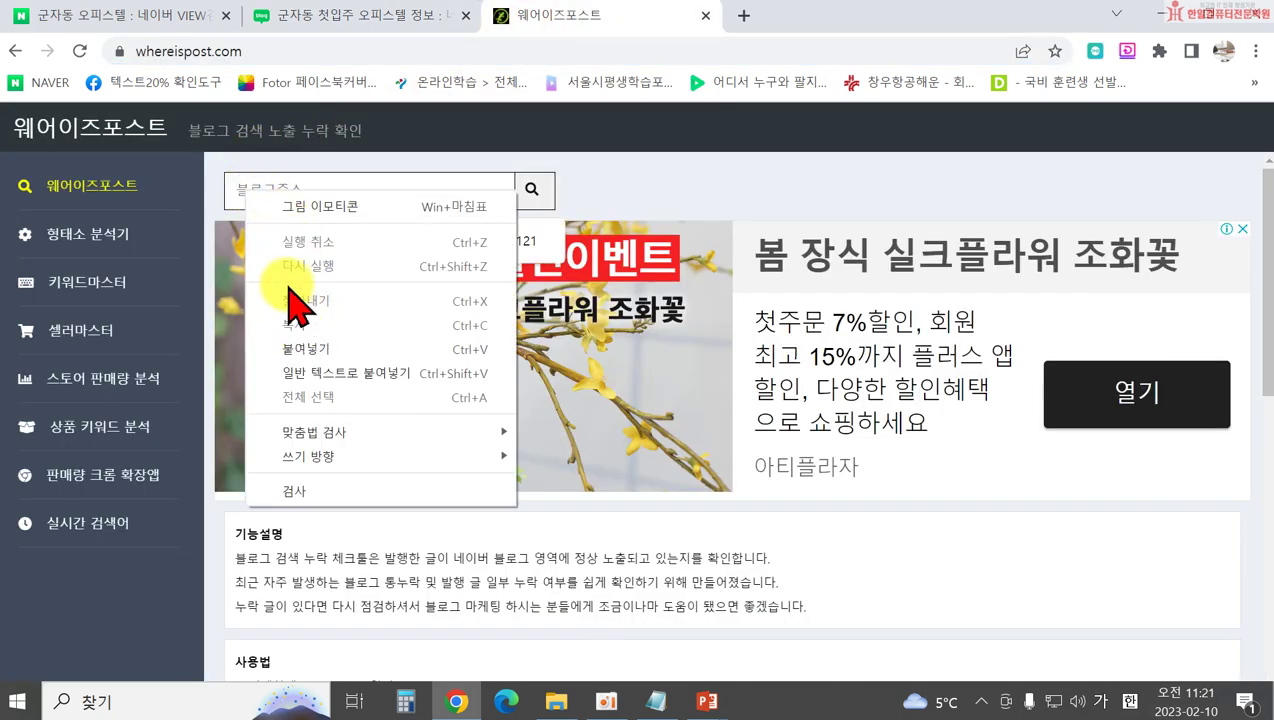
pyautogui.click(300, 349)
pyautogui.click(536, 189)
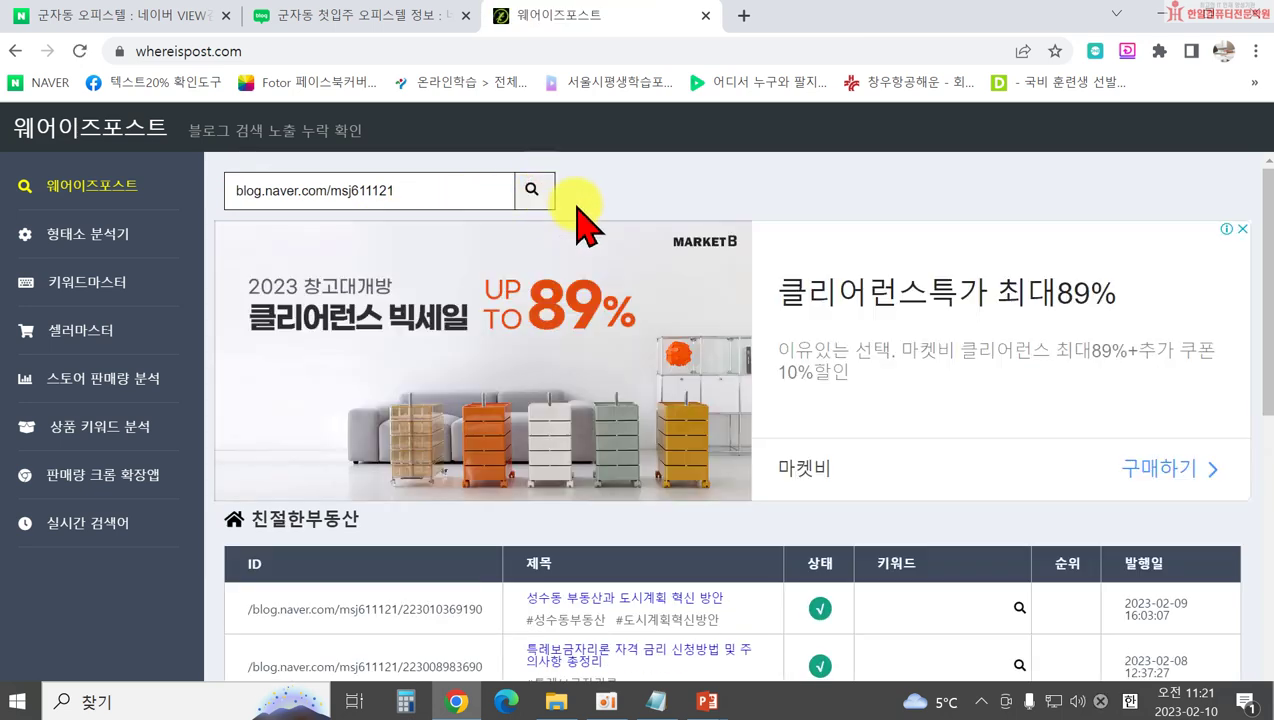
# Examine the listed 친절한부동산 posts, comparing their 발행일 dates and 상태 marks down to the end of the first page
pyautogui.scroll(-1, 900, 325)
pyautogui.scroll(-1, 945, 400)
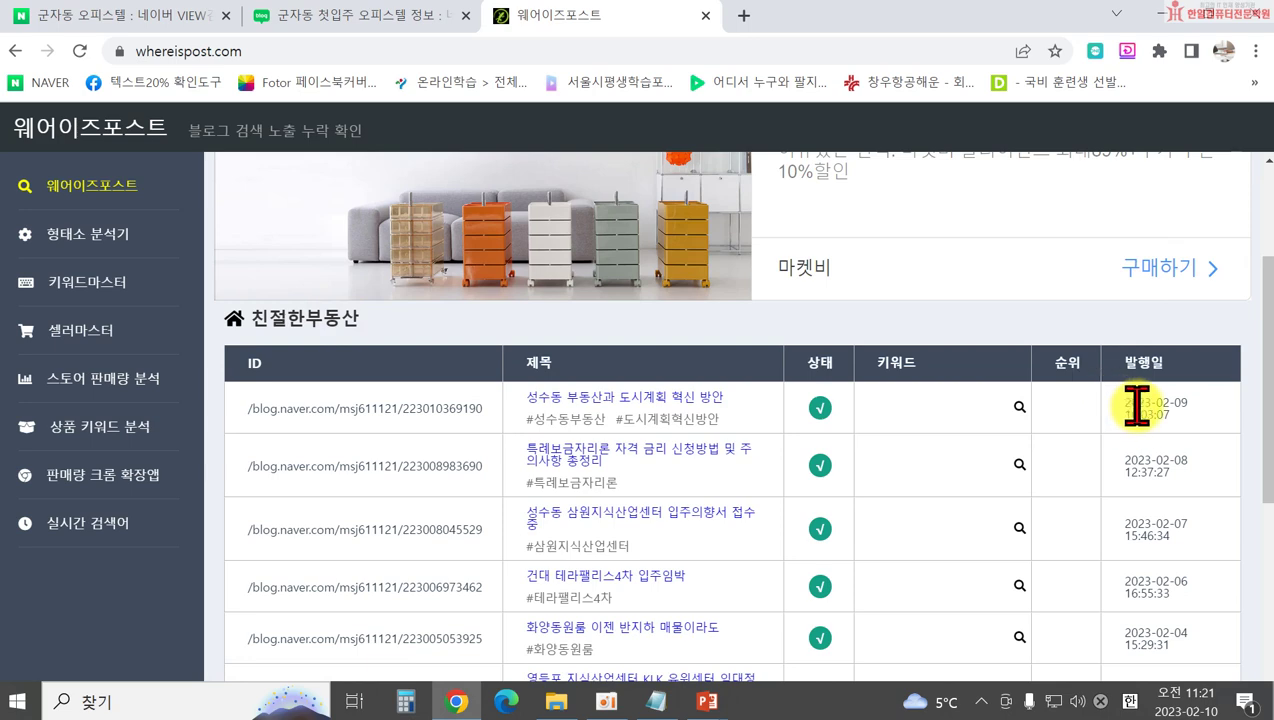
pyautogui.moveTo(1188, 459); pyautogui.dragTo(1165, 459)
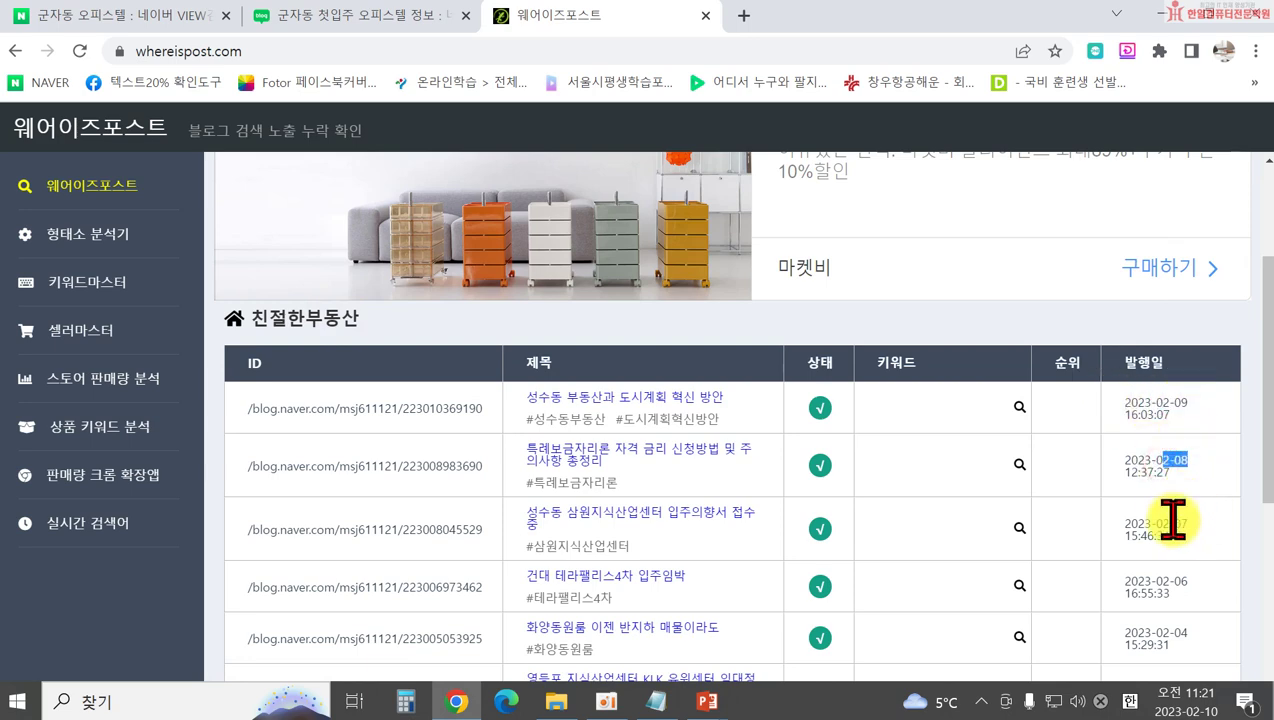
pyautogui.moveTo(1188, 523); pyautogui.dragTo(1163, 523)
pyautogui.moveTo(1188, 580); pyautogui.dragTo(1163, 580)
pyautogui.scroll(-1, 1189, 560)
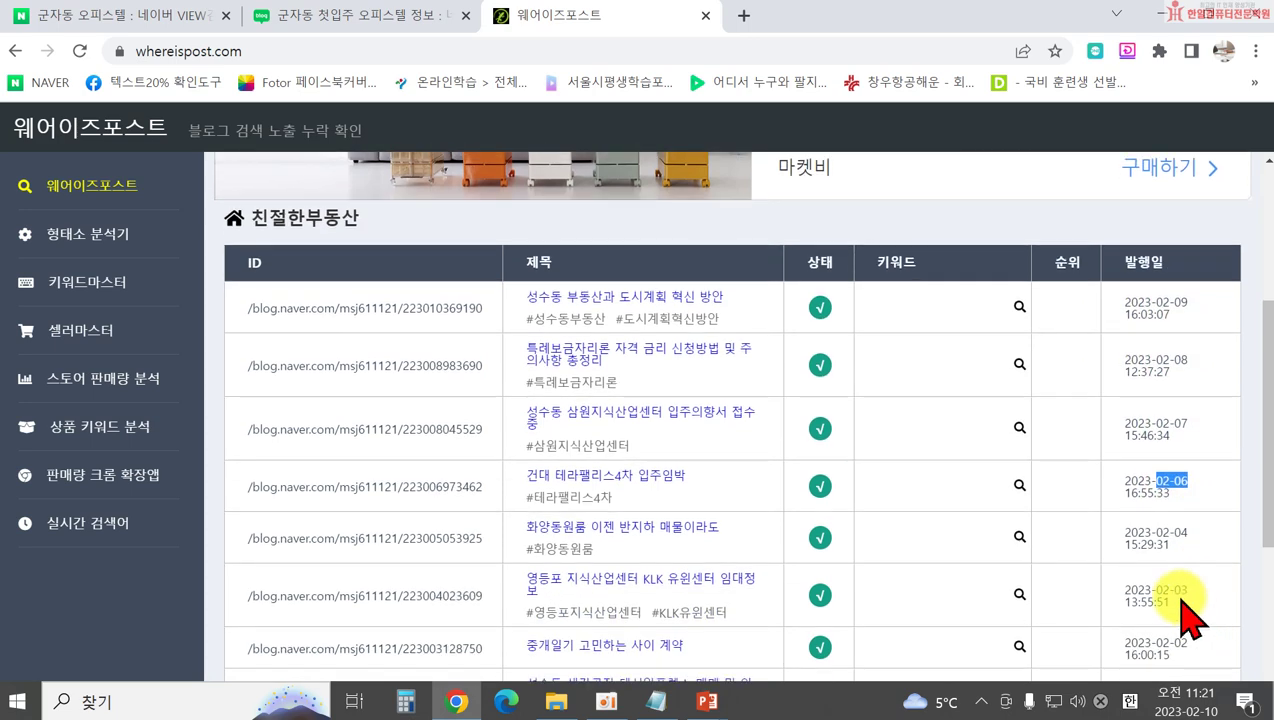
pyautogui.moveTo(1144, 532); pyautogui.dragTo(1183, 492)
pyautogui.scroll(-1, 1190, 560)
pyautogui.click(1166, 558)
pyautogui.scroll(-2, 1194, 541)
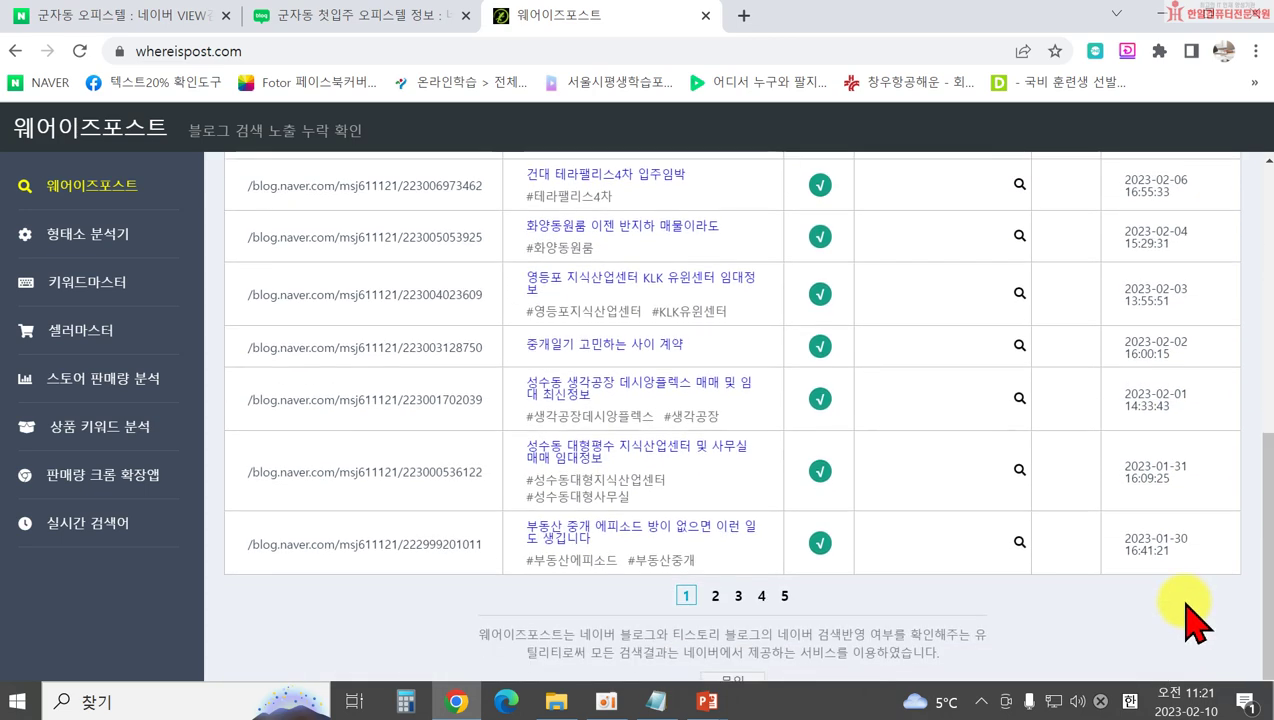
pyautogui.scroll(3, 1145, 520)
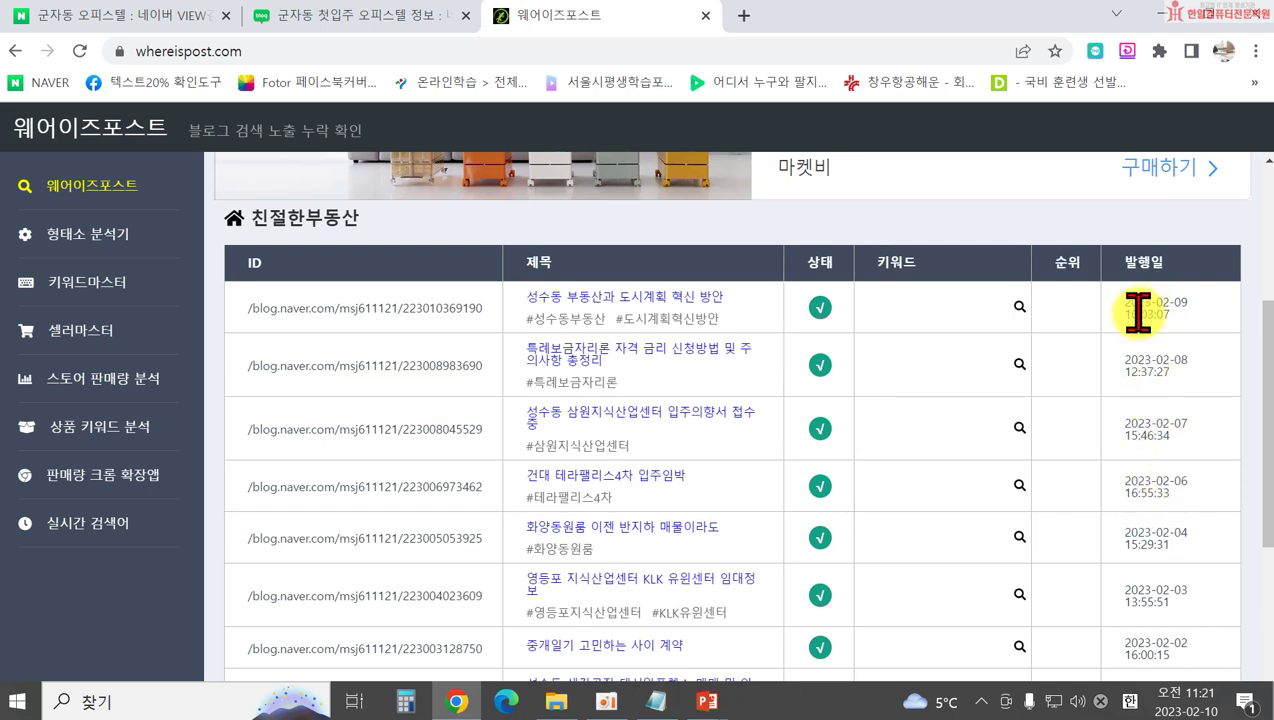
pyautogui.scroll(1, 634, 330)
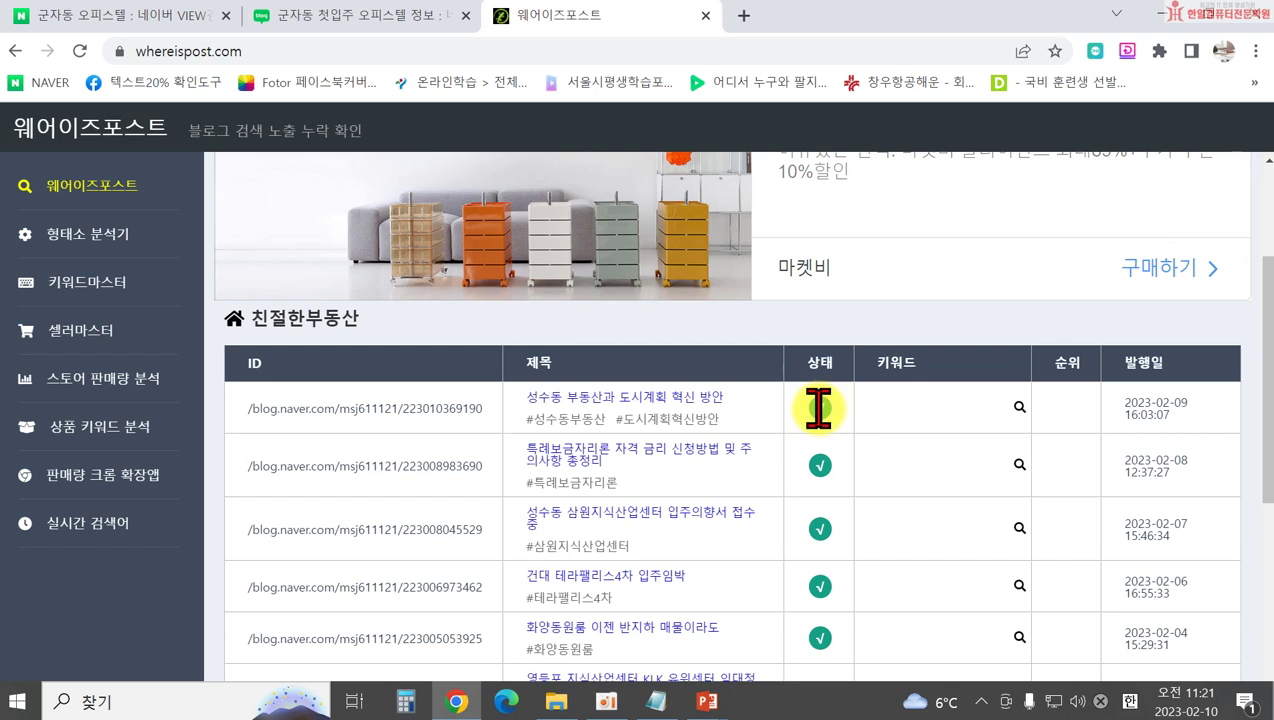
# Check the rank of the post 성수동 부동산과 도시계획 혁신 방안 for 성수동 부동산 and open the ranked Naver blog results
pyautogui.click(888, 406)
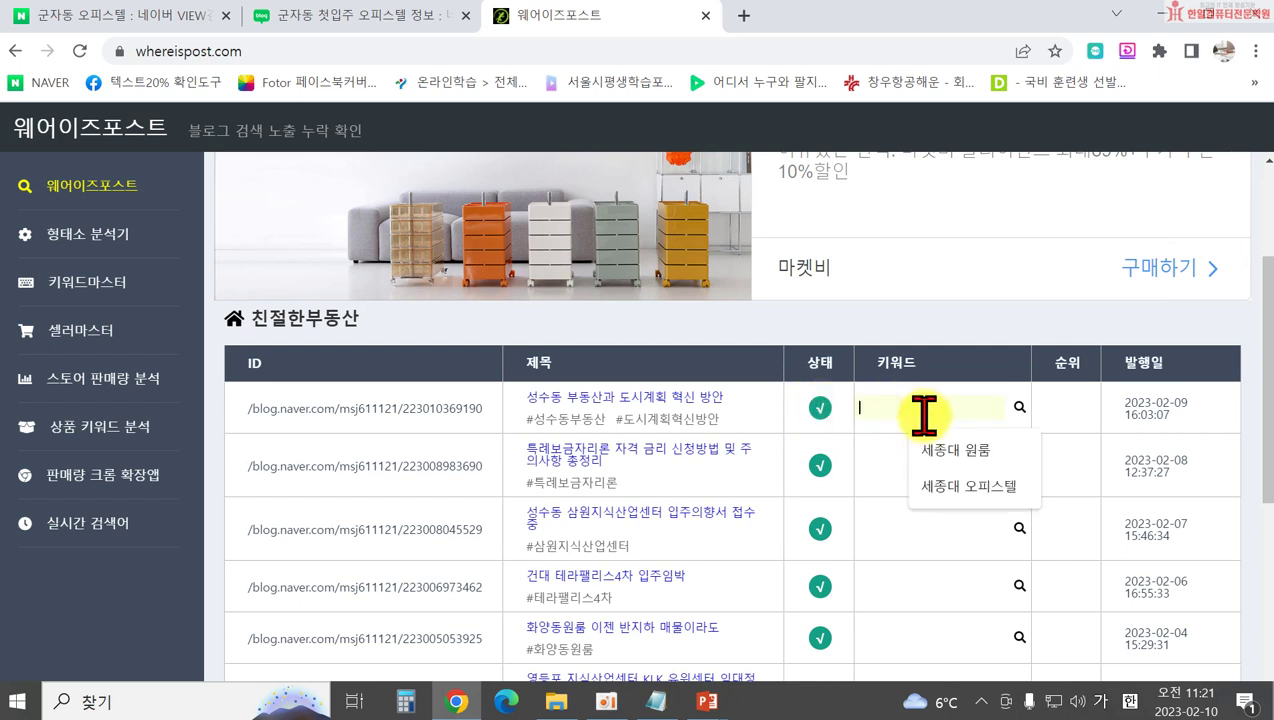
pyautogui.write('성수동 부동산')
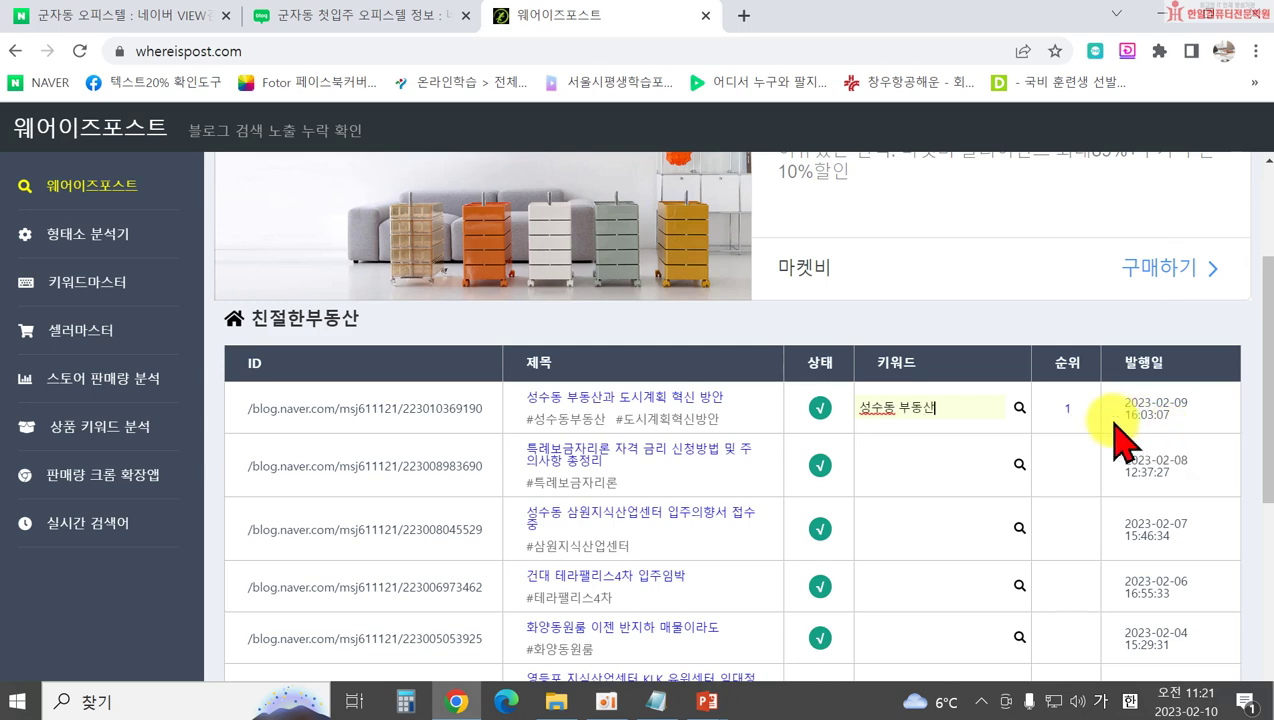
pyautogui.click(1068, 407)
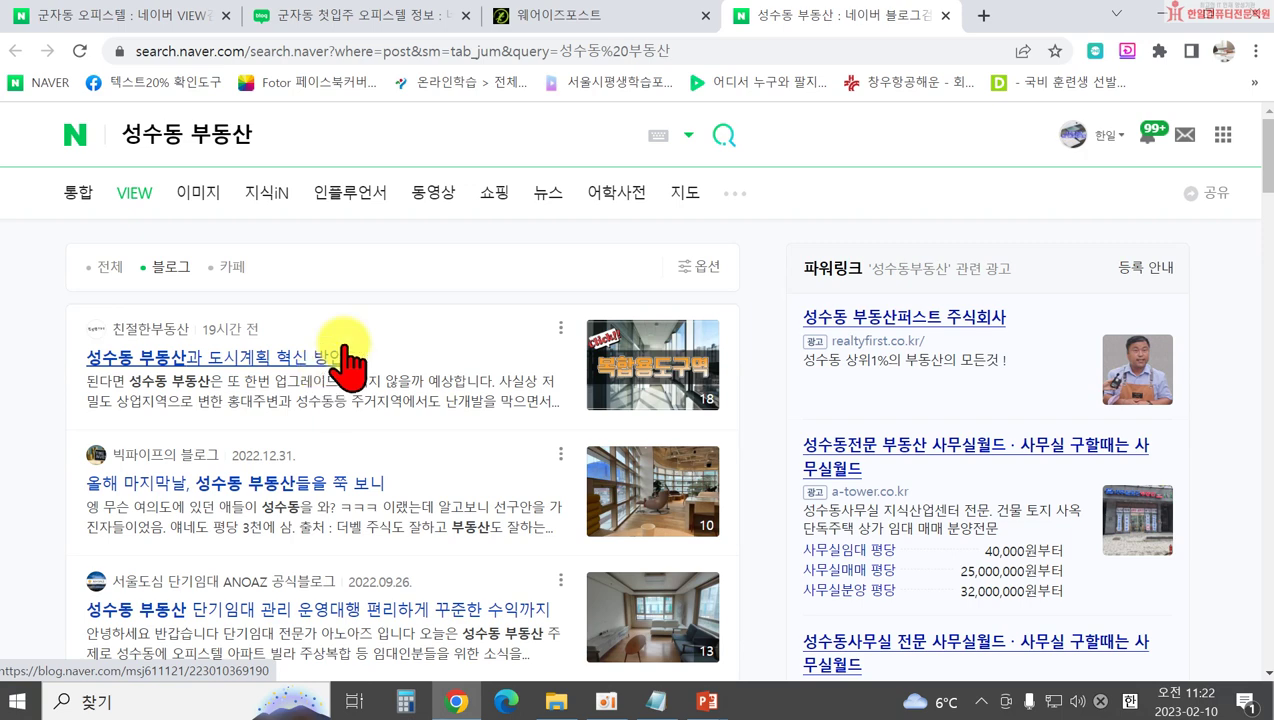
# Back in 웨어이즈포스트, check the same post's rank for 도시계획 and view the ranked Naver blog results
pyautogui.click(560, 20)
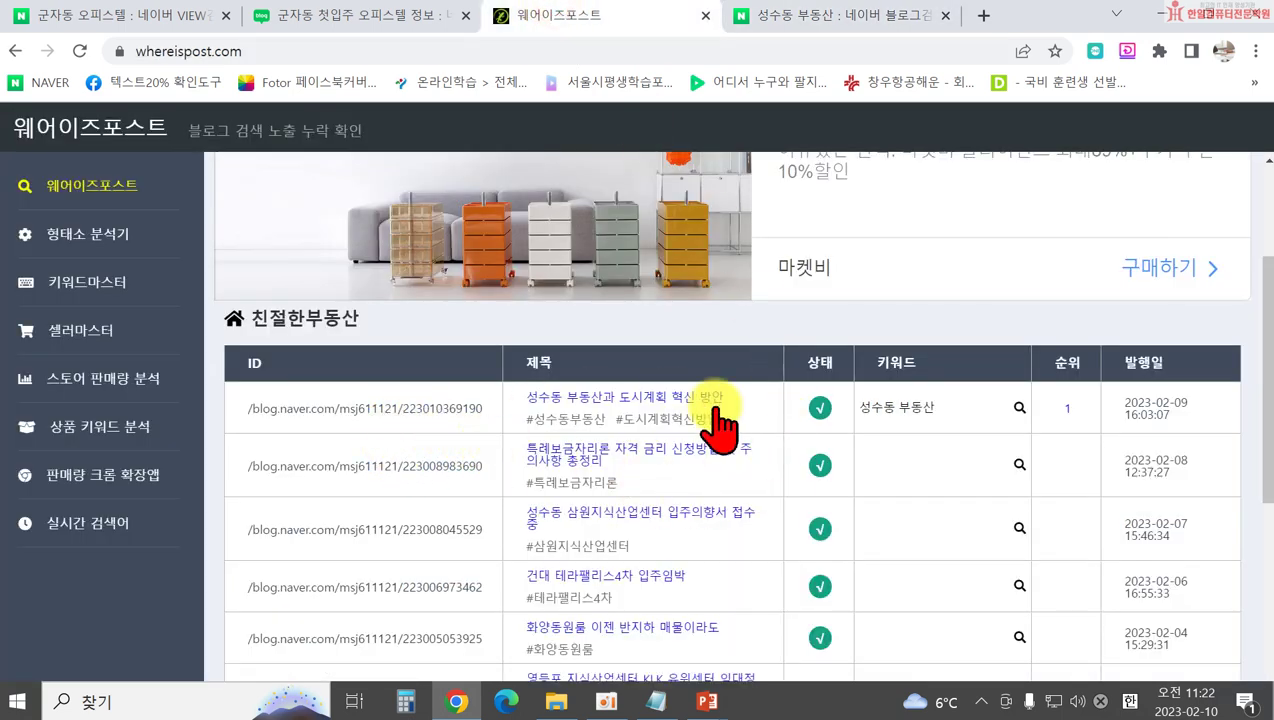
pyautogui.scroll(2, 455, 270)
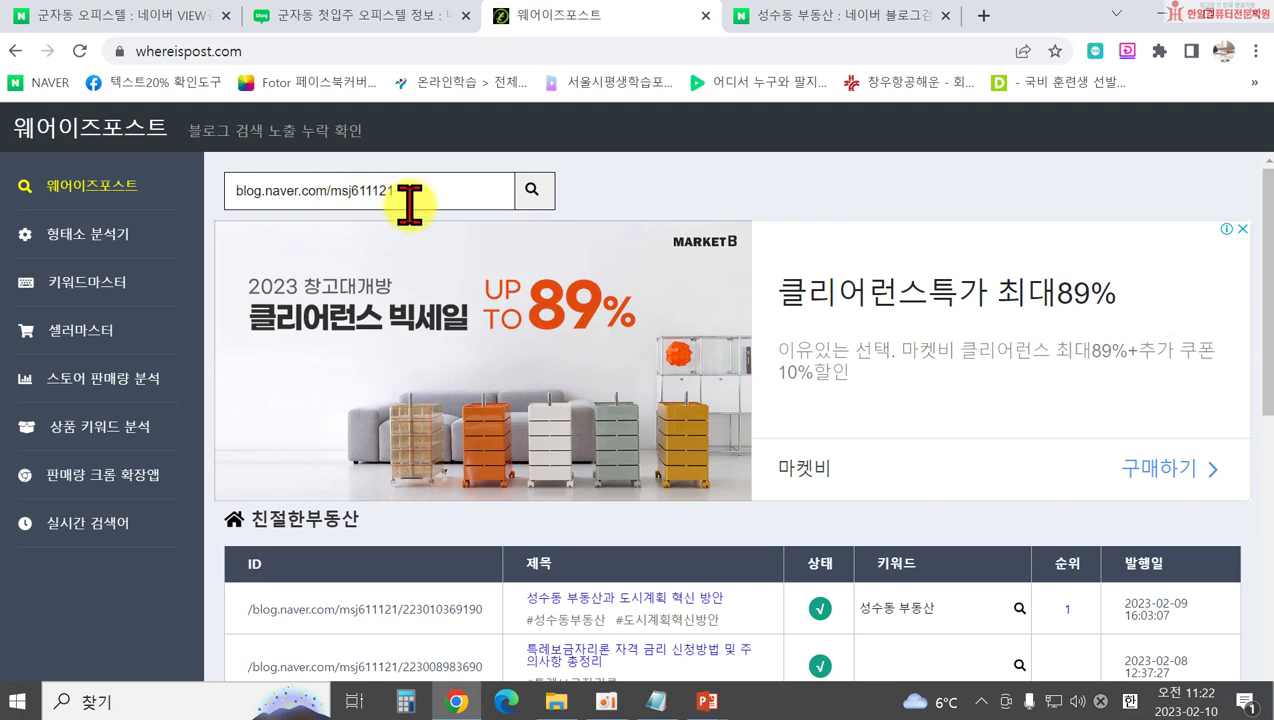
pyautogui.scroll(-2, 604, 410)
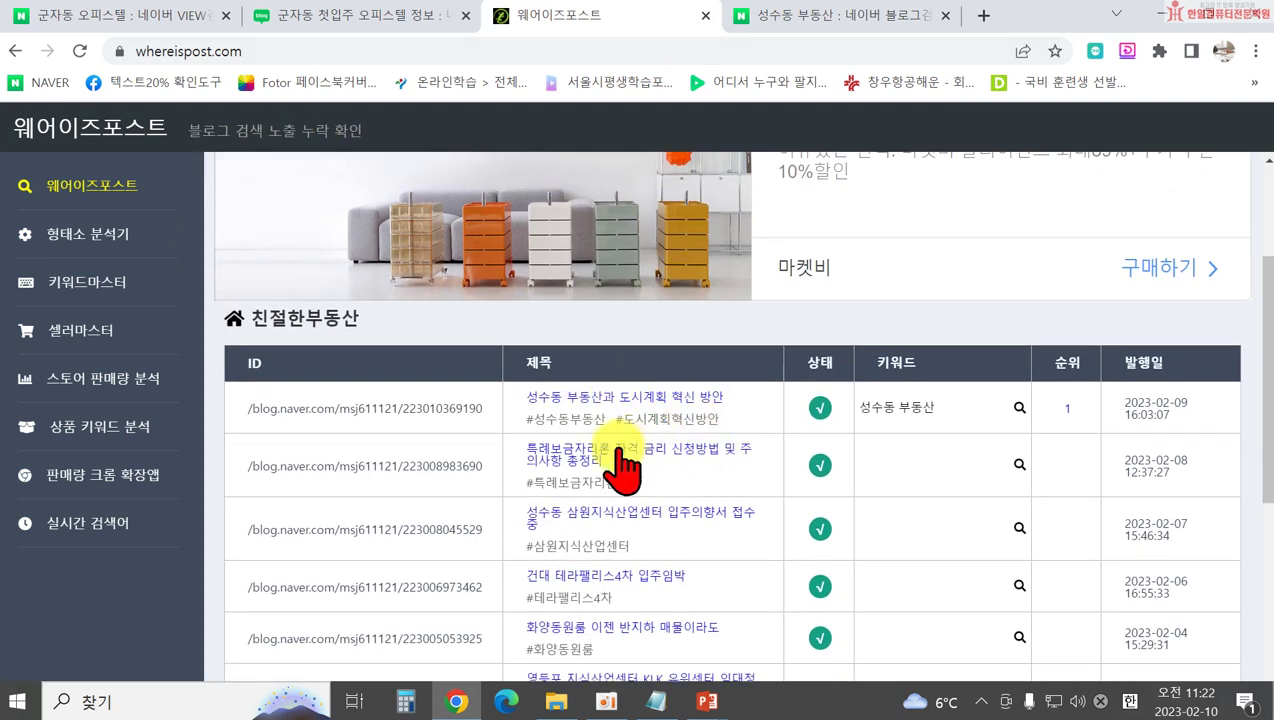
pyautogui.scroll(-2, 725, 600)
pyautogui.scroll(2, 734, 560)
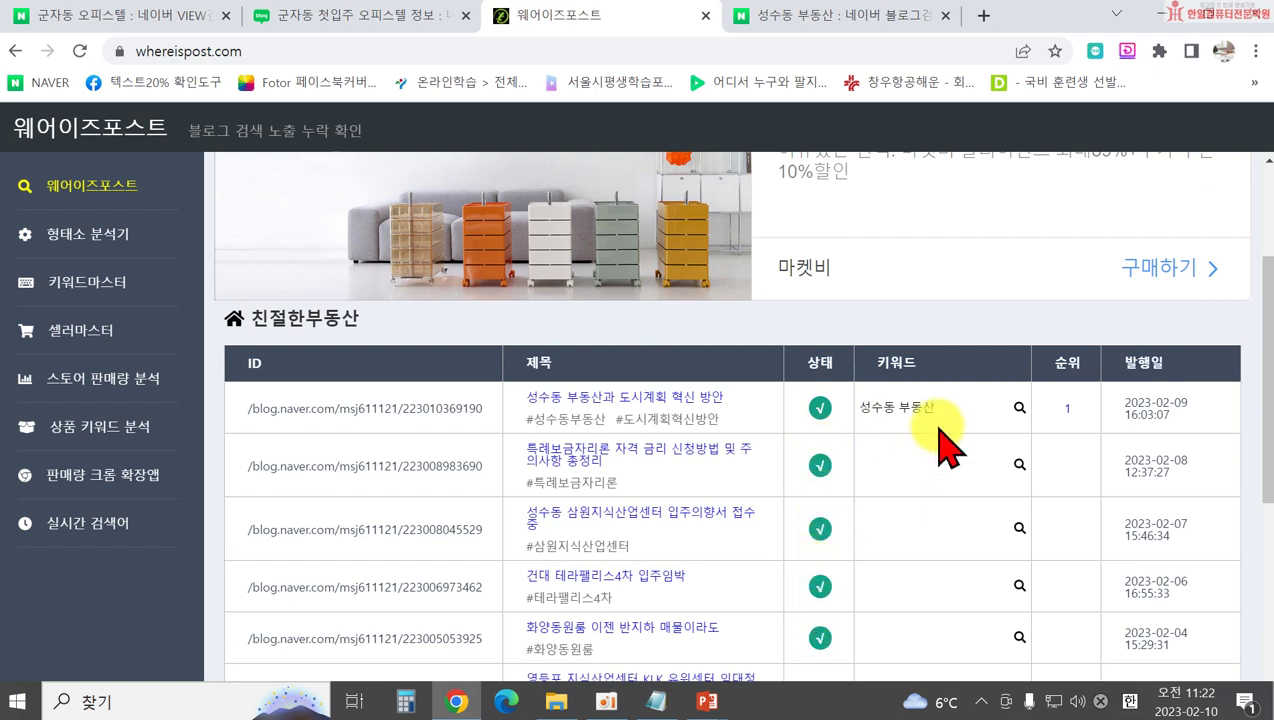
pyautogui.moveTo(942, 410); pyautogui.dragTo(836, 412)
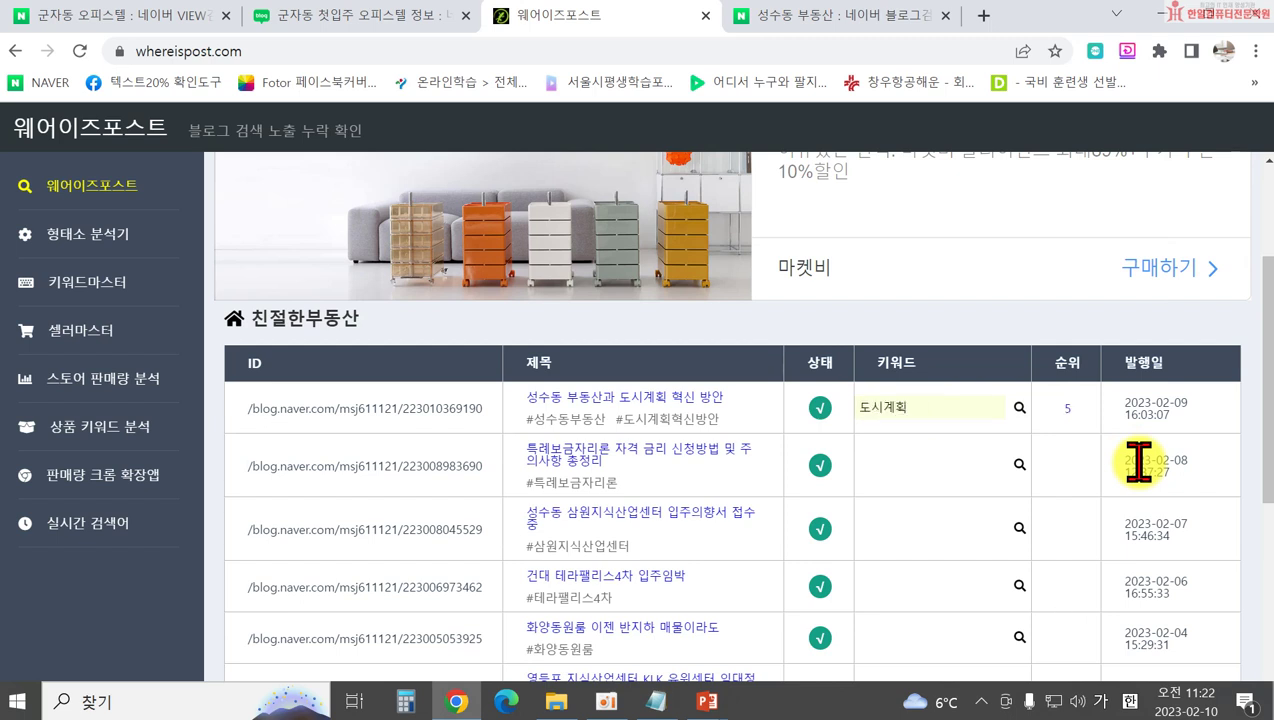
pyautogui.click(1064, 410)
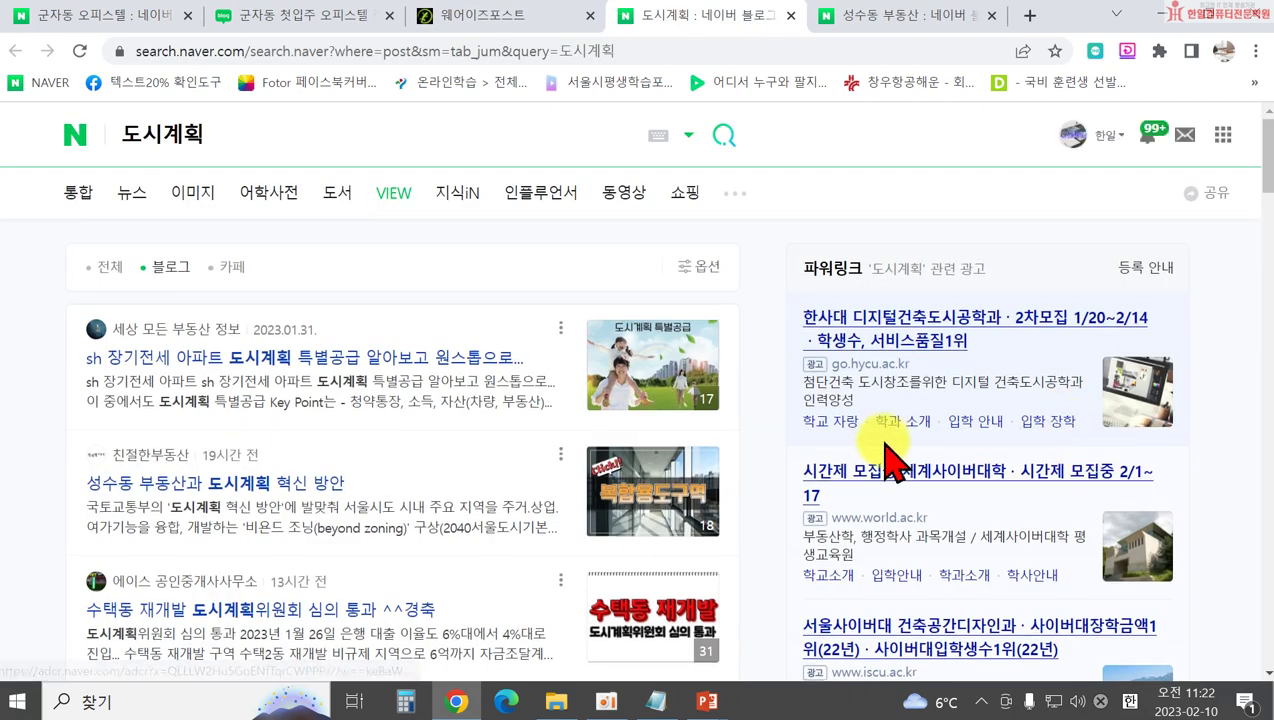
pyautogui.scroll(-1, 205, 408)
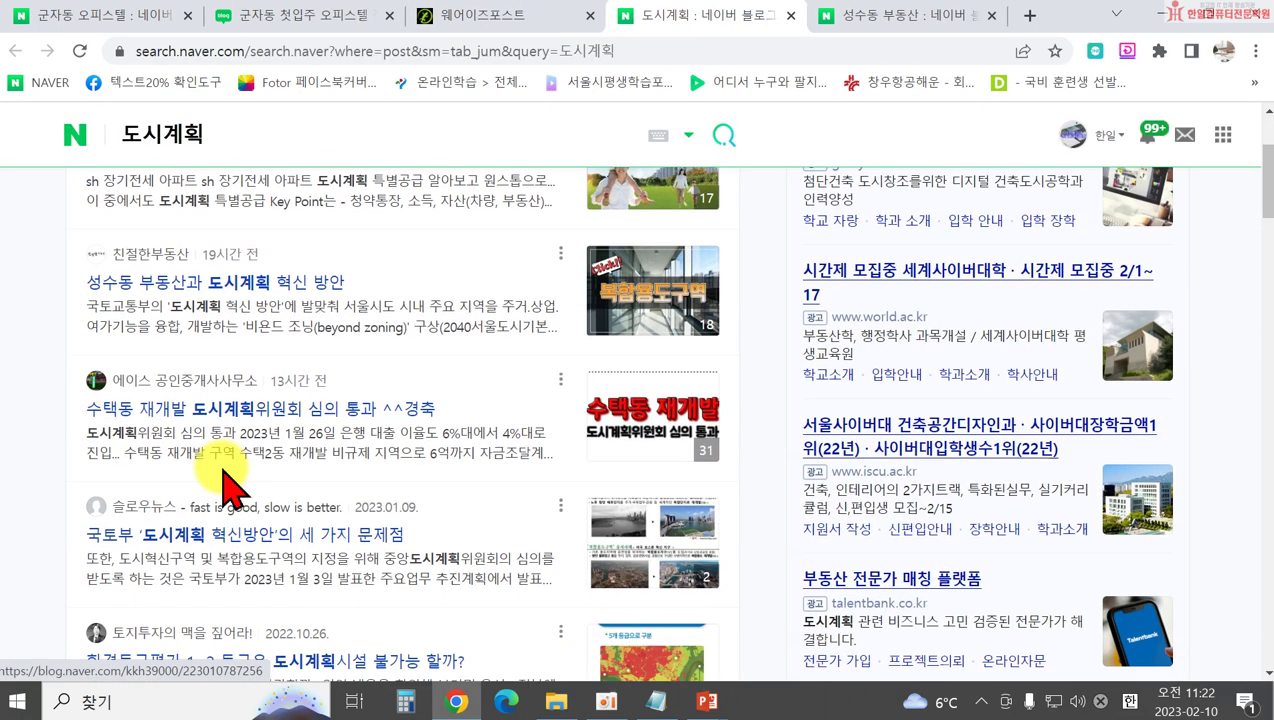
pyautogui.scroll(1, 182, 372)
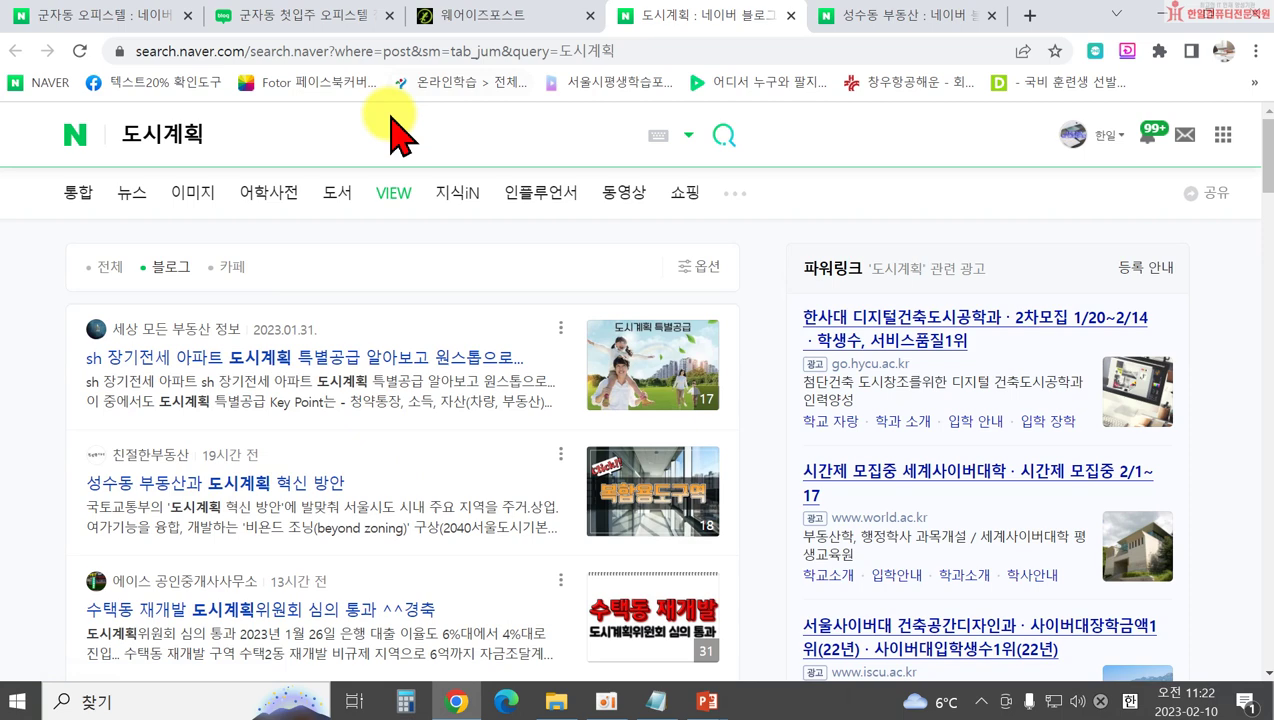
# Return to 웨어이즈포스트 and go through the blog's older posts on page 2, moving on to page 3
pyautogui.click(470, 15)
pyautogui.scroll(-3, 960, 460)
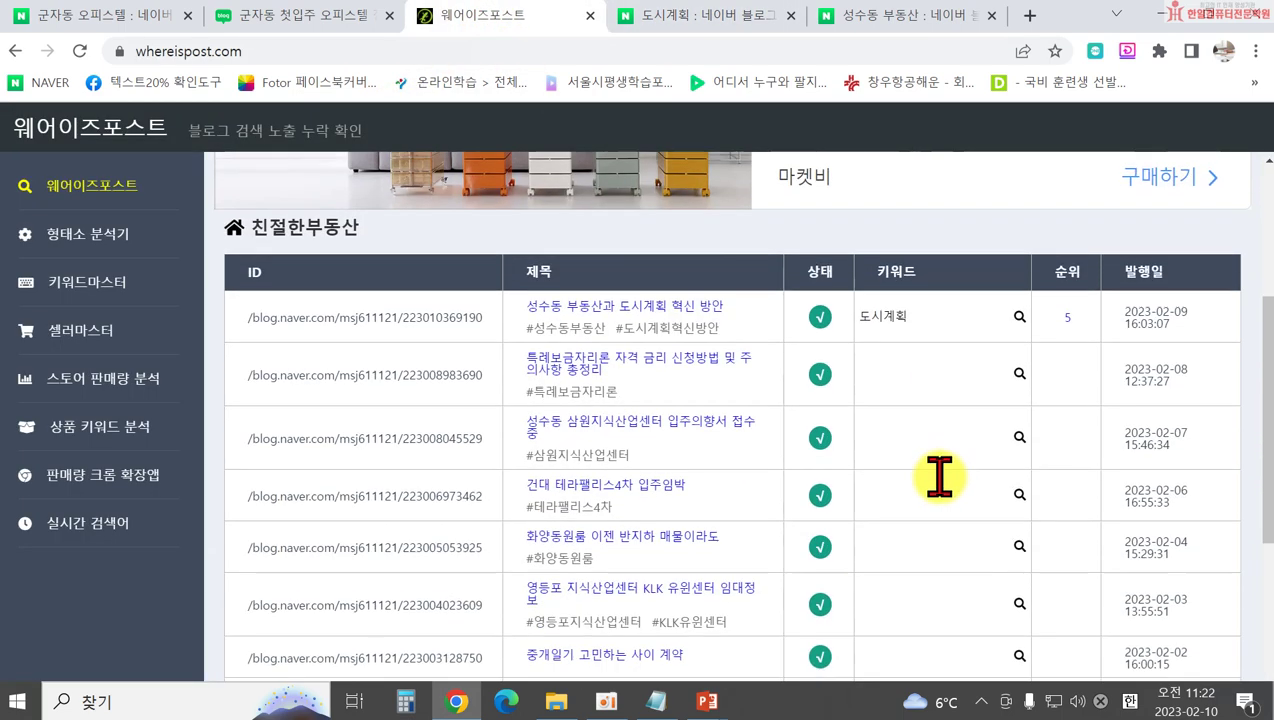
pyautogui.scroll(-1, 850, 488)
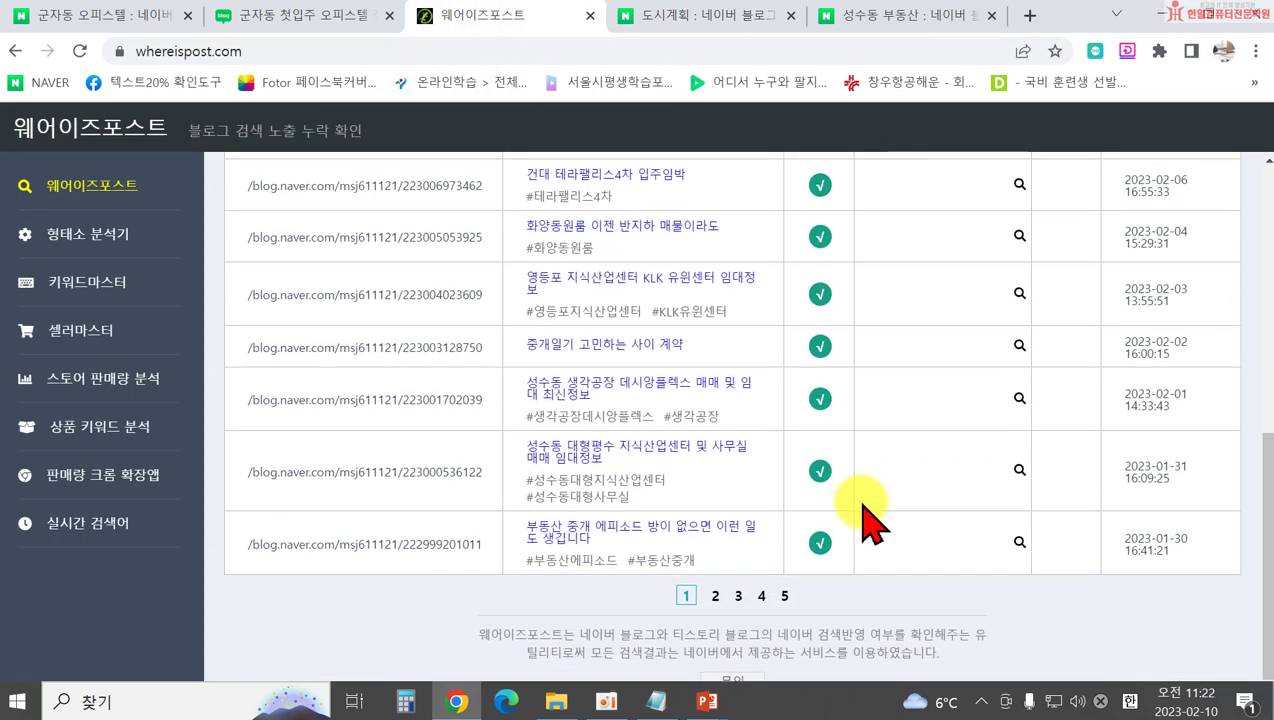
pyautogui.click(715, 597)
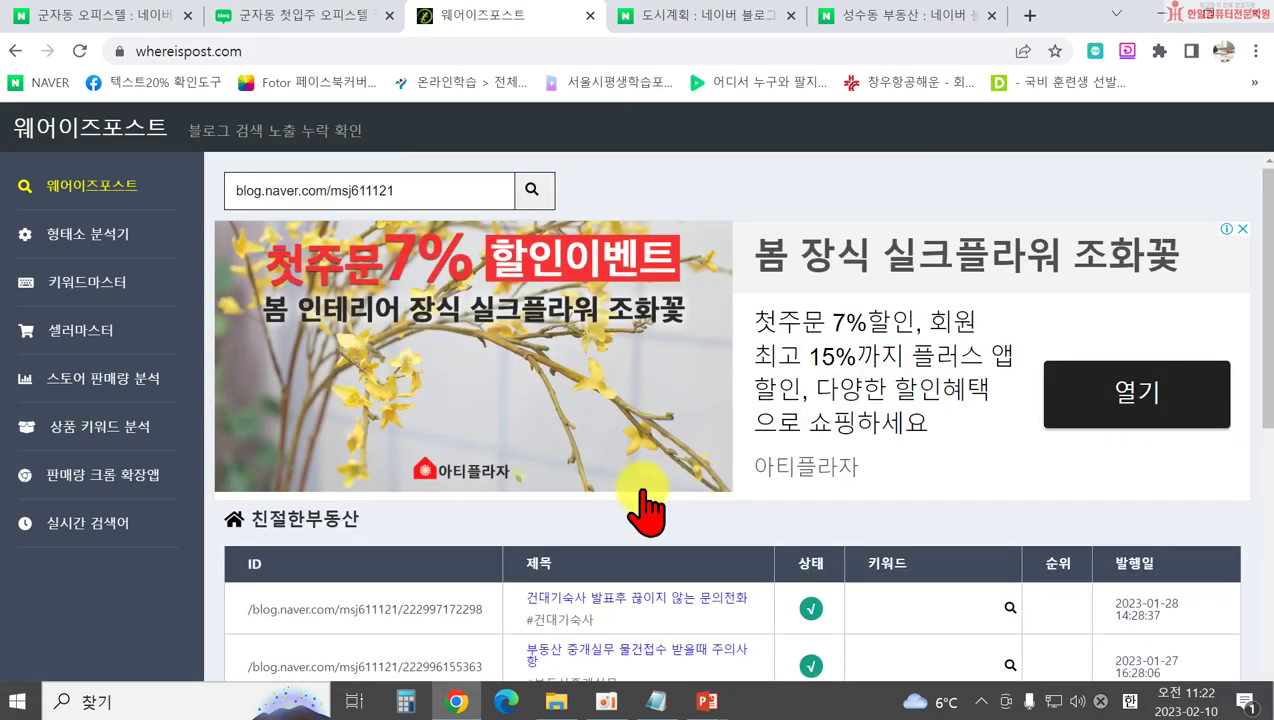
pyautogui.scroll(-4, 640, 510)
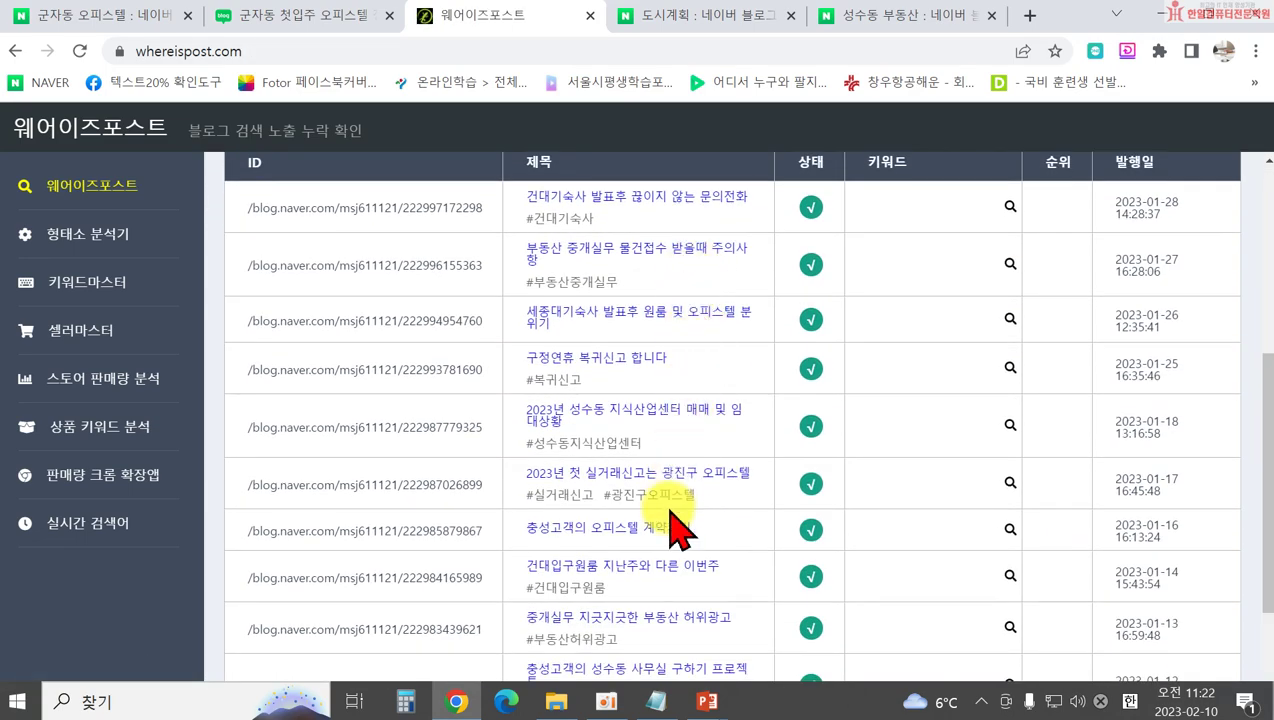
pyautogui.scroll(-2, 597, 520)
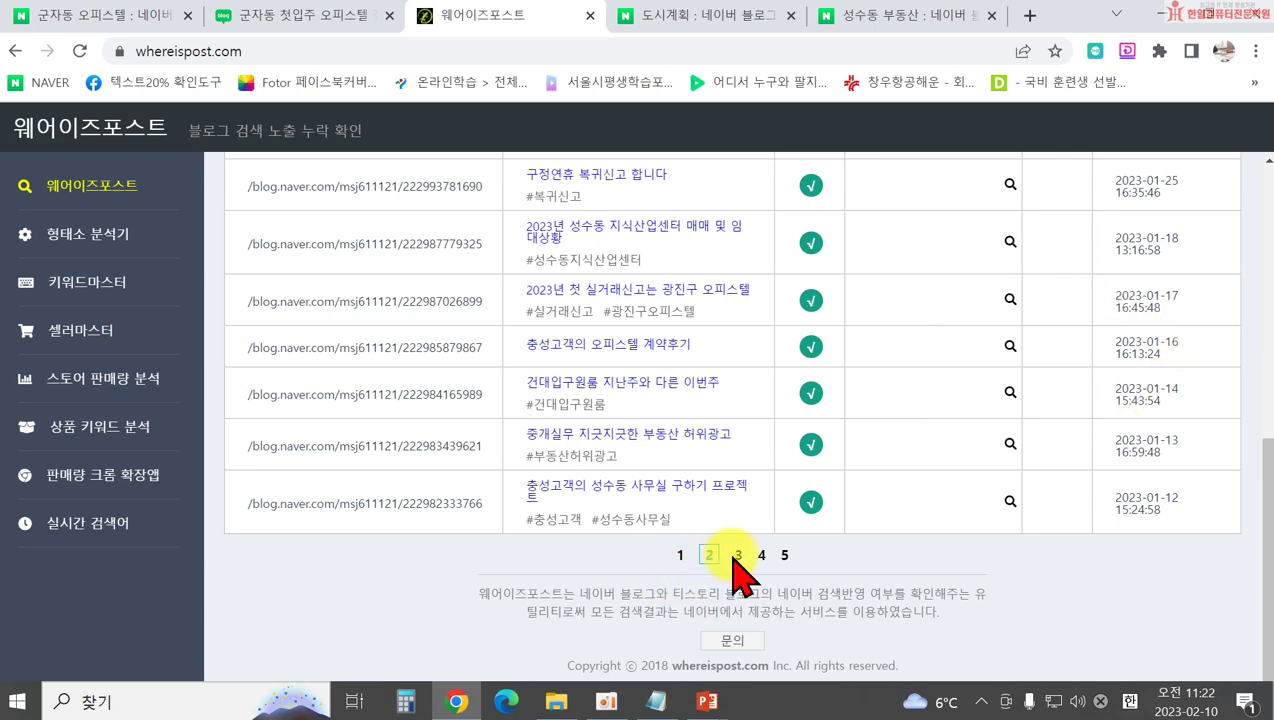
pyautogui.click(737, 556)
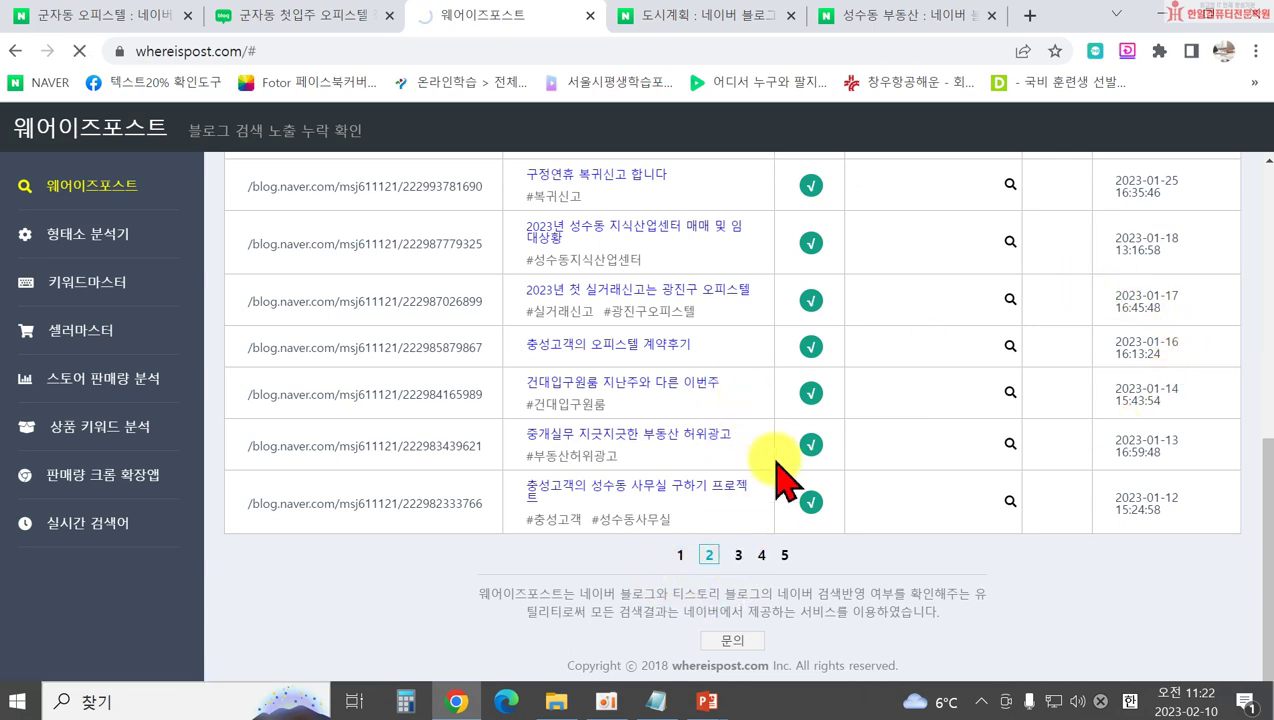
# Examine the search exposure status of the blog's posts across the result pages, including page 4
pyautogui.scroll(-3, 600, 498)
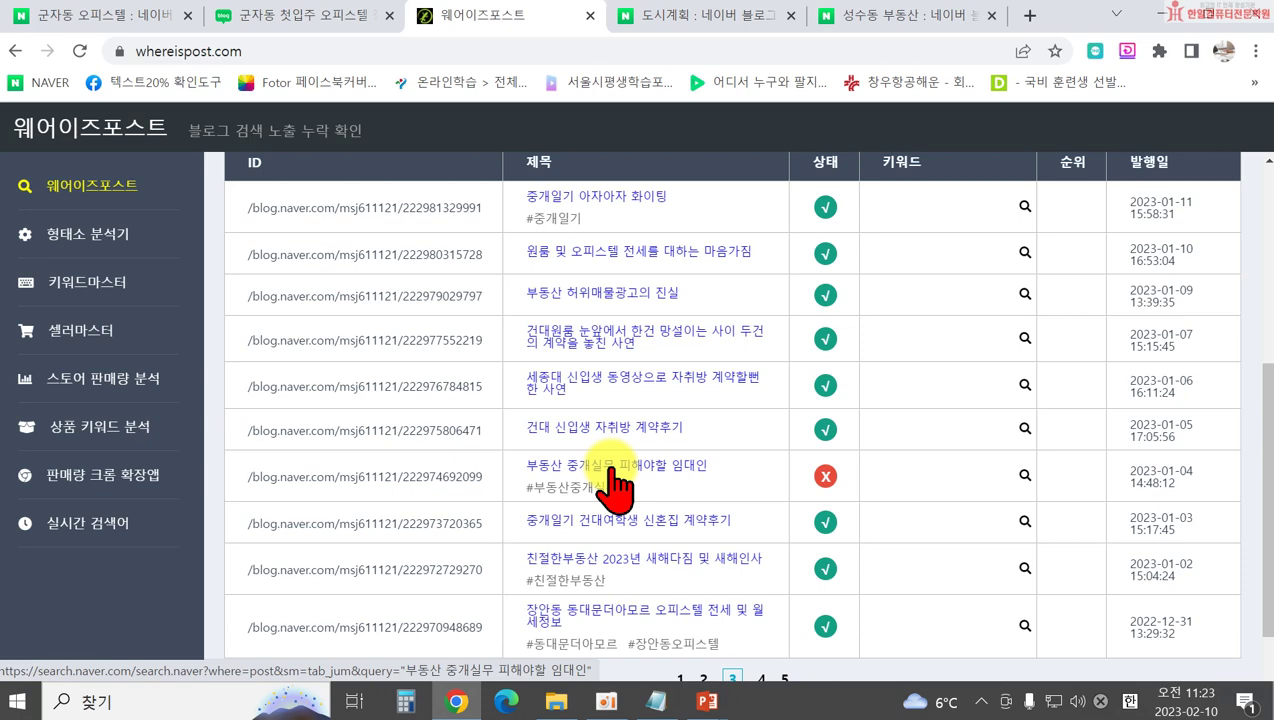
pyautogui.scroll(-2, 612, 485)
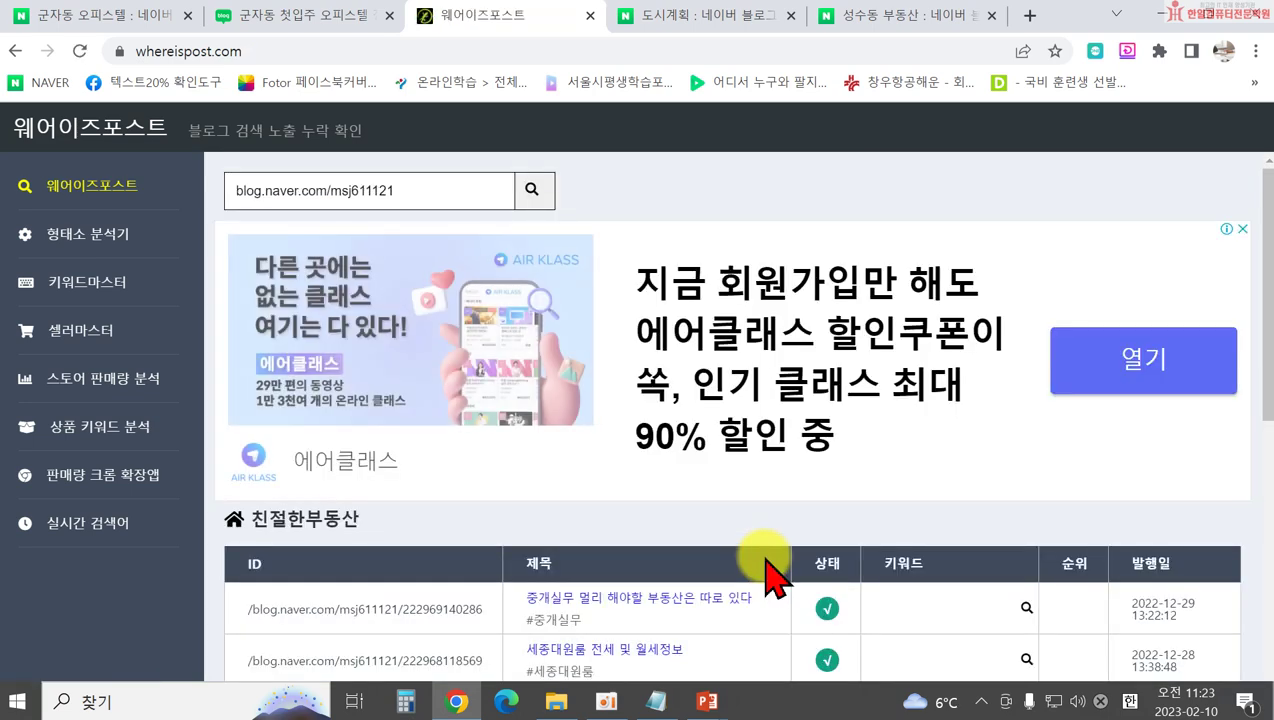
pyautogui.scroll(-2, 768, 530)
pyautogui.scroll(-5, 768, 510)
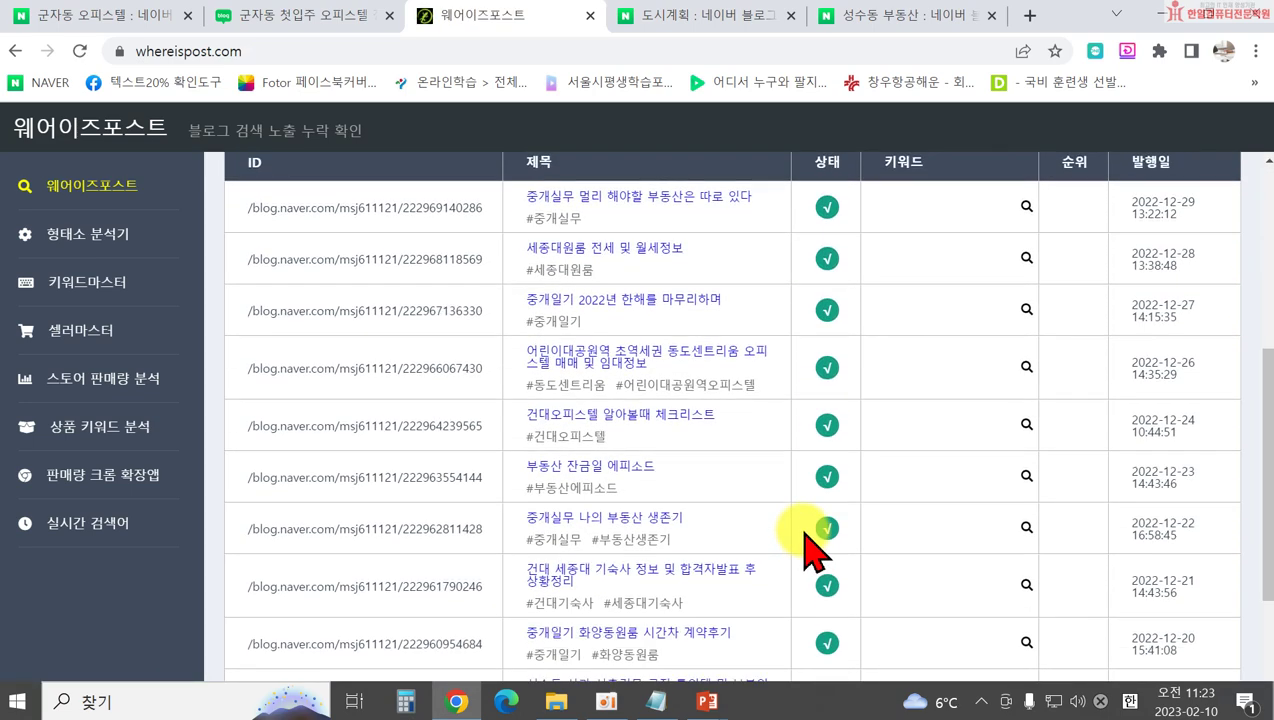
pyautogui.click(726, 569)
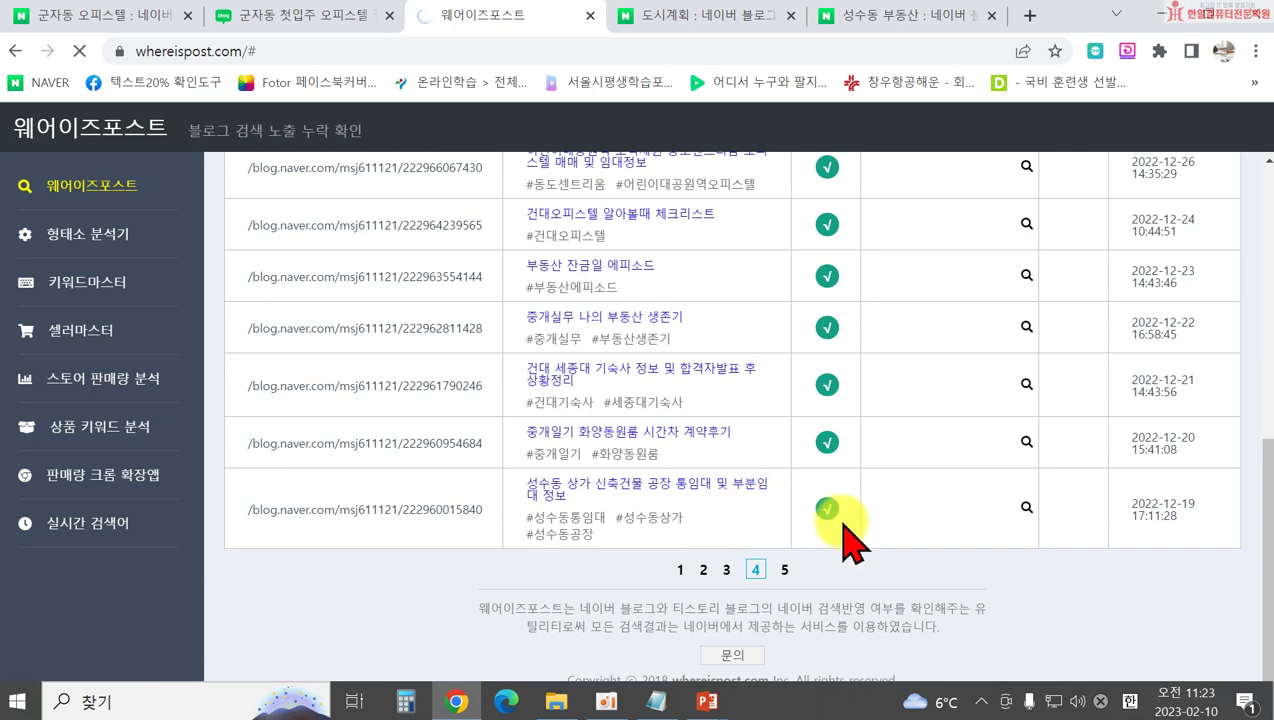
pyautogui.scroll(-3, 867, 512)
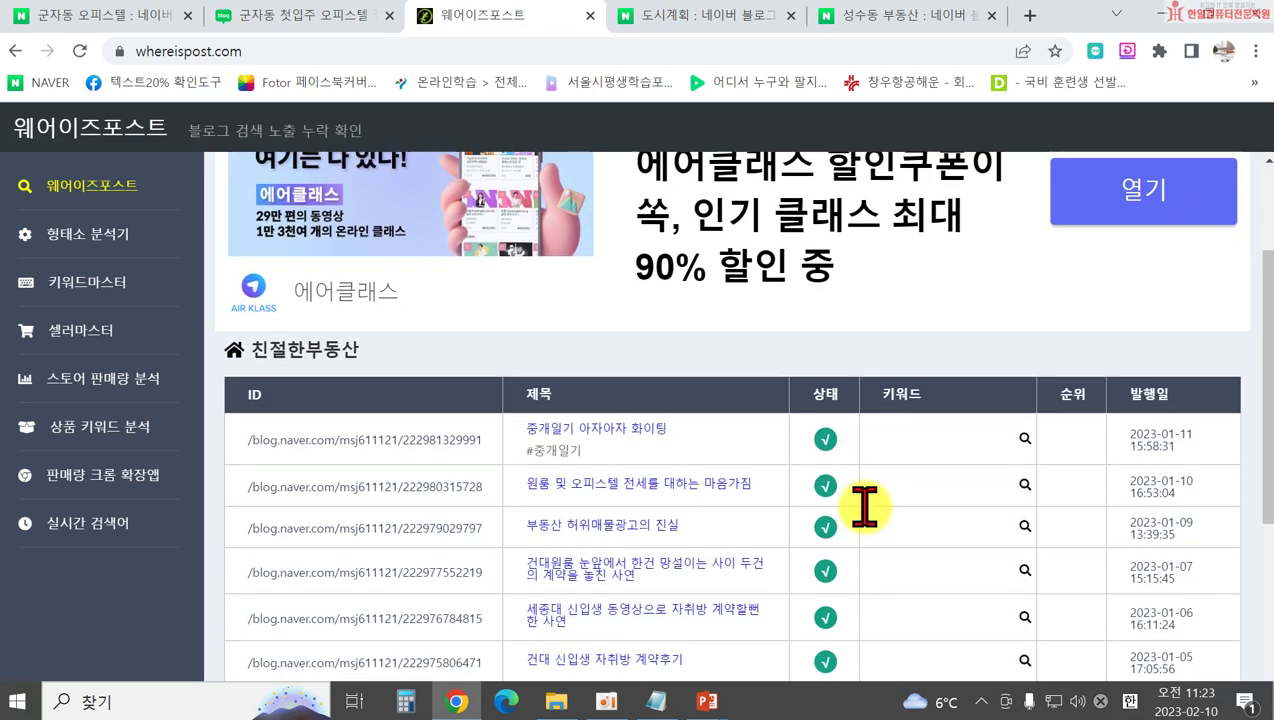
pyautogui.scroll(-1, 900, 518)
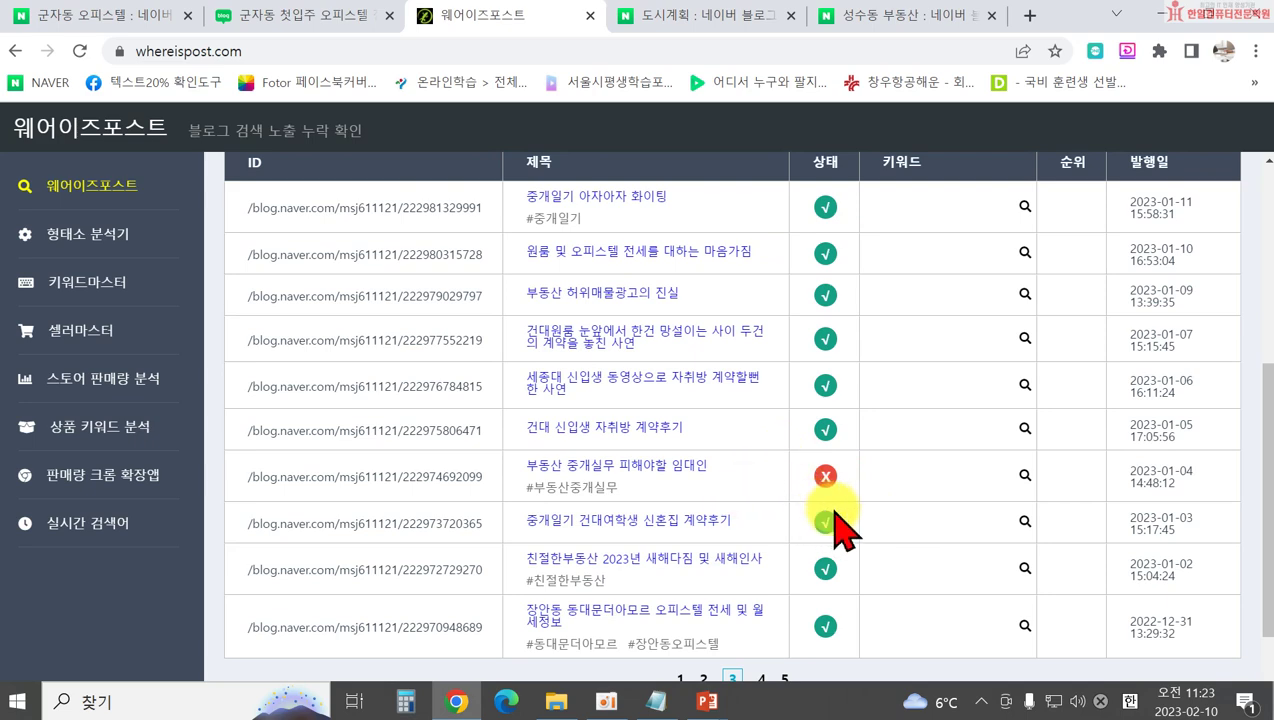
pyautogui.scroll(1, 673, 475)
pyautogui.scroll(3, 673, 475)
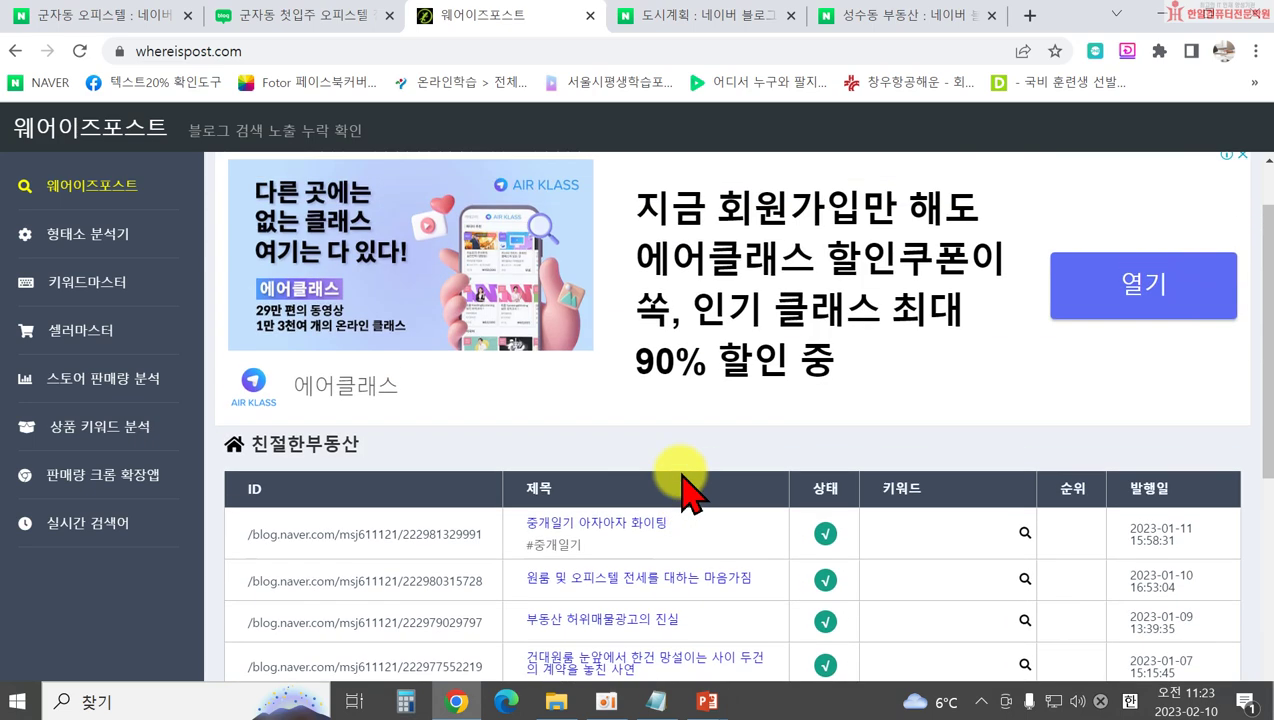
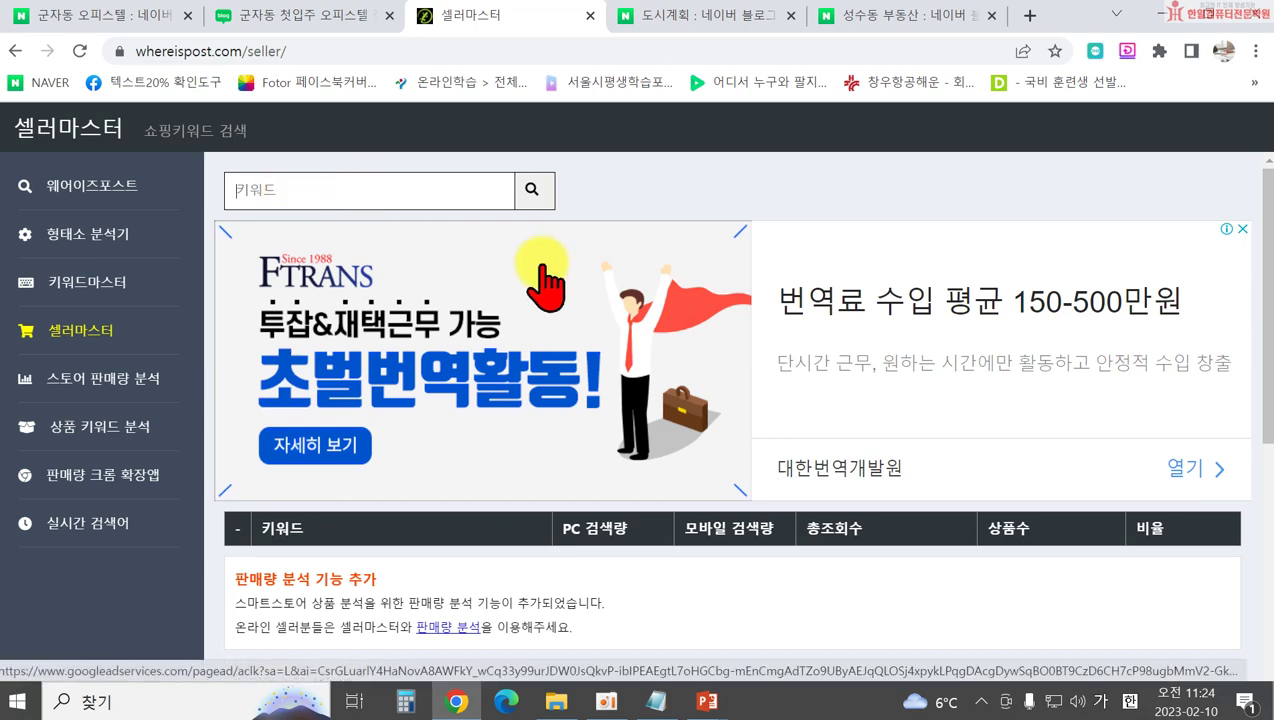
# Look up the shopping keyword 젤네일 and view its related keywords, search volumes, product count and ratio
pyautogui.press('Return')
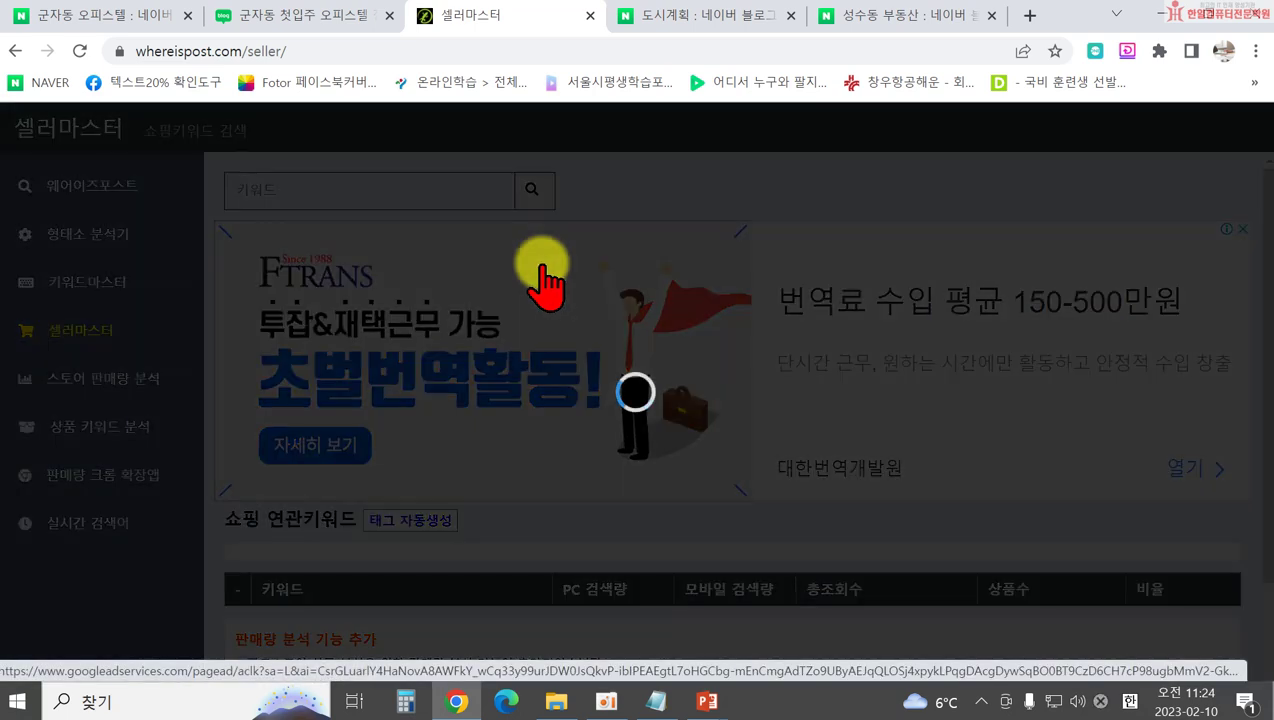
pyautogui.scroll(-1, 870, 350)
pyautogui.scroll(-1, 840, 380)
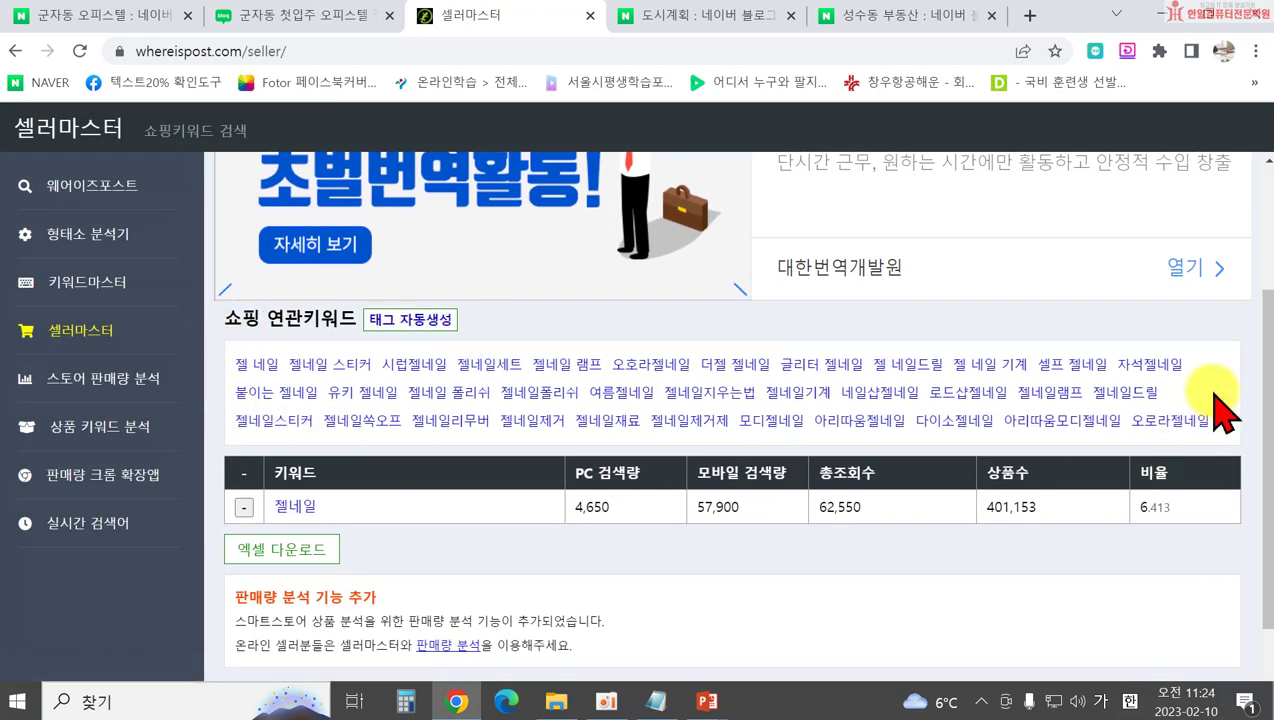
pyautogui.scroll(-1, 668, 345)
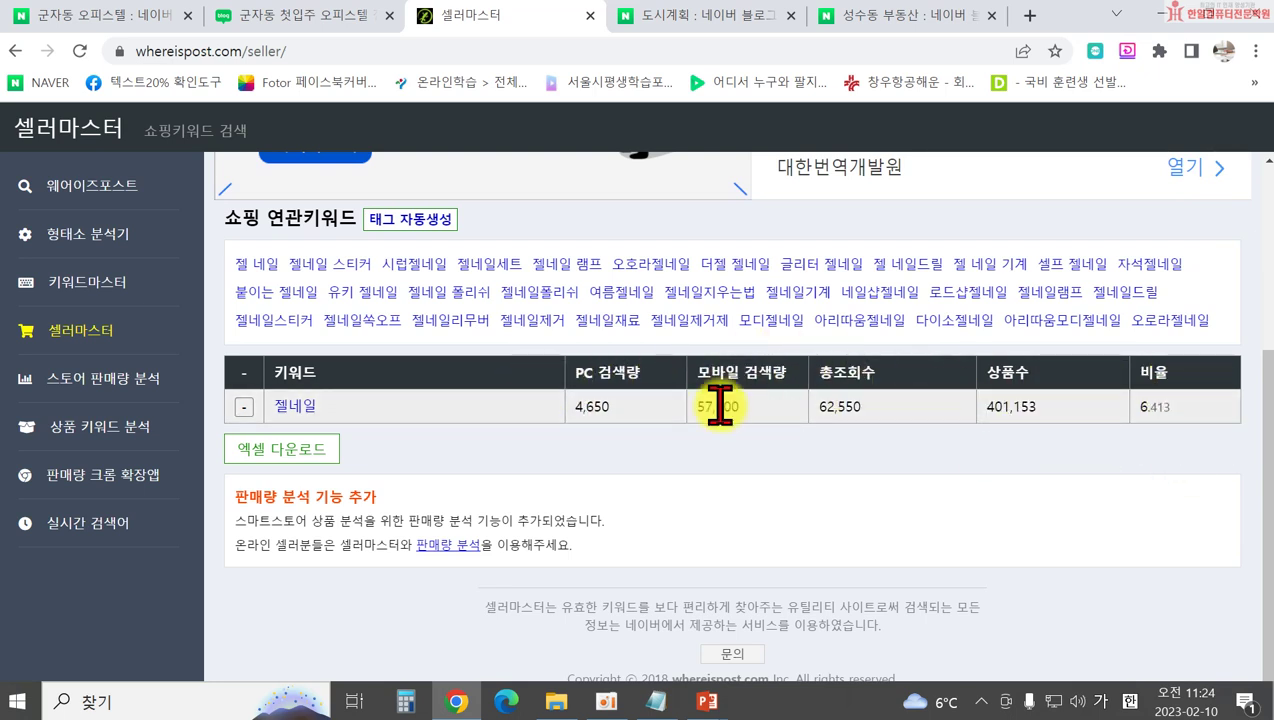
# Add the related keywords 오호라젤네일 and 모디젤네일 to the keyword comparison table
pyautogui.click(654, 264)
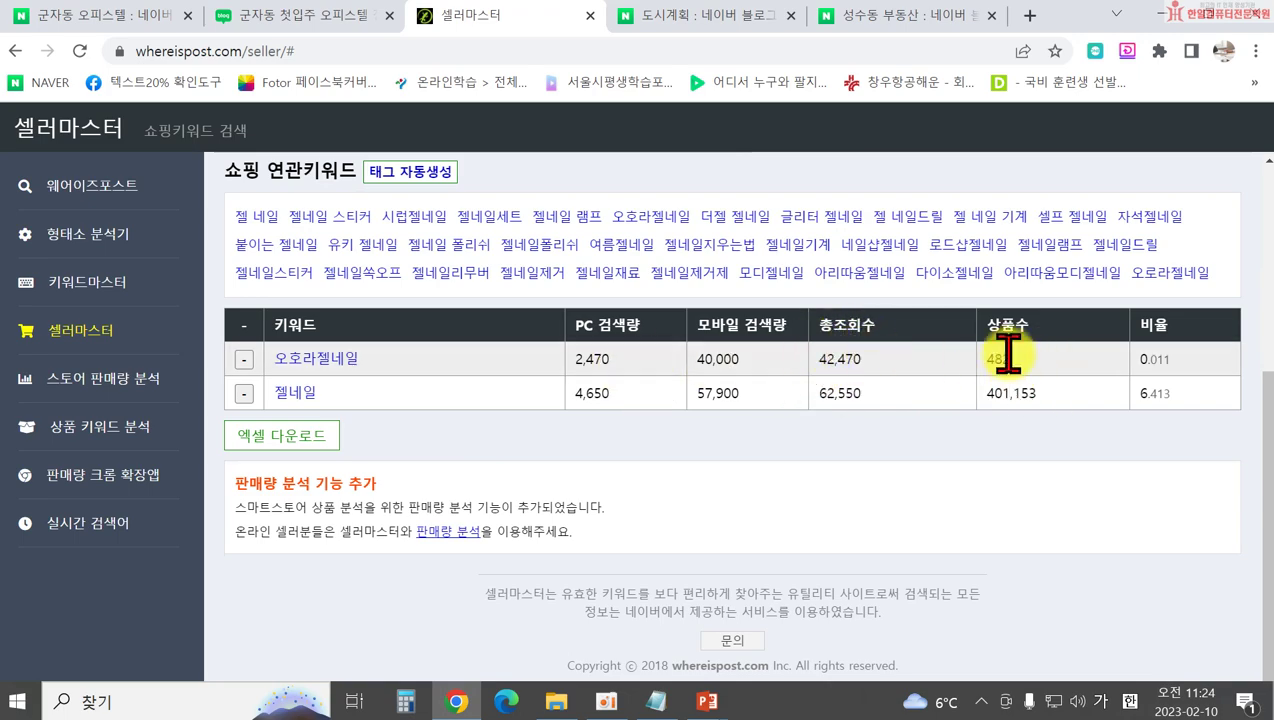
pyautogui.click(757, 271)
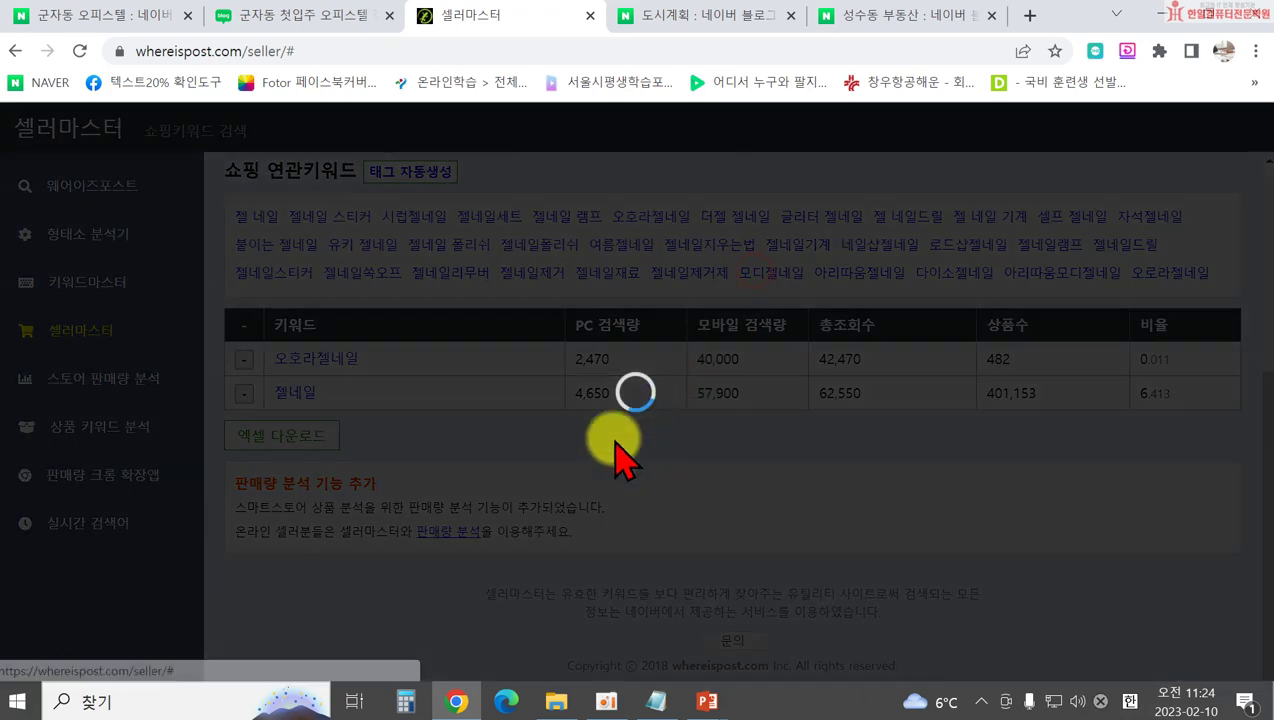
pyautogui.scroll(-2, 498, 427)
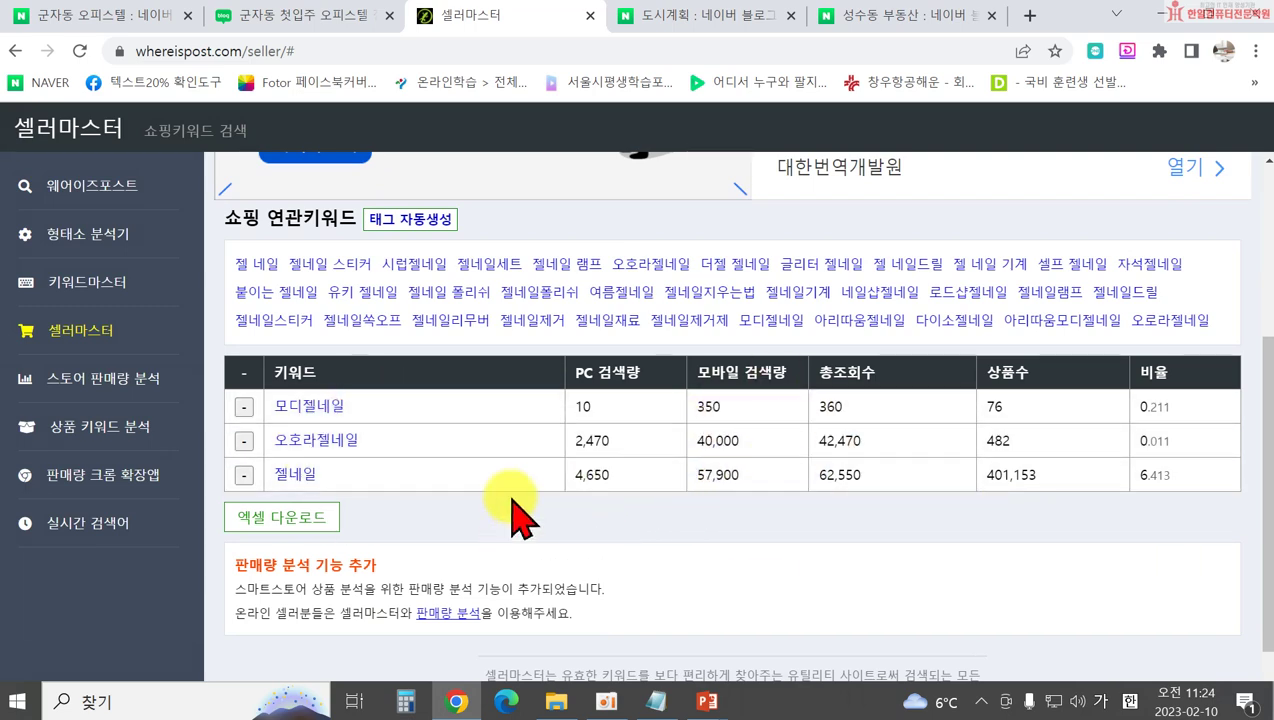
pyautogui.scroll(1, 427, 498)
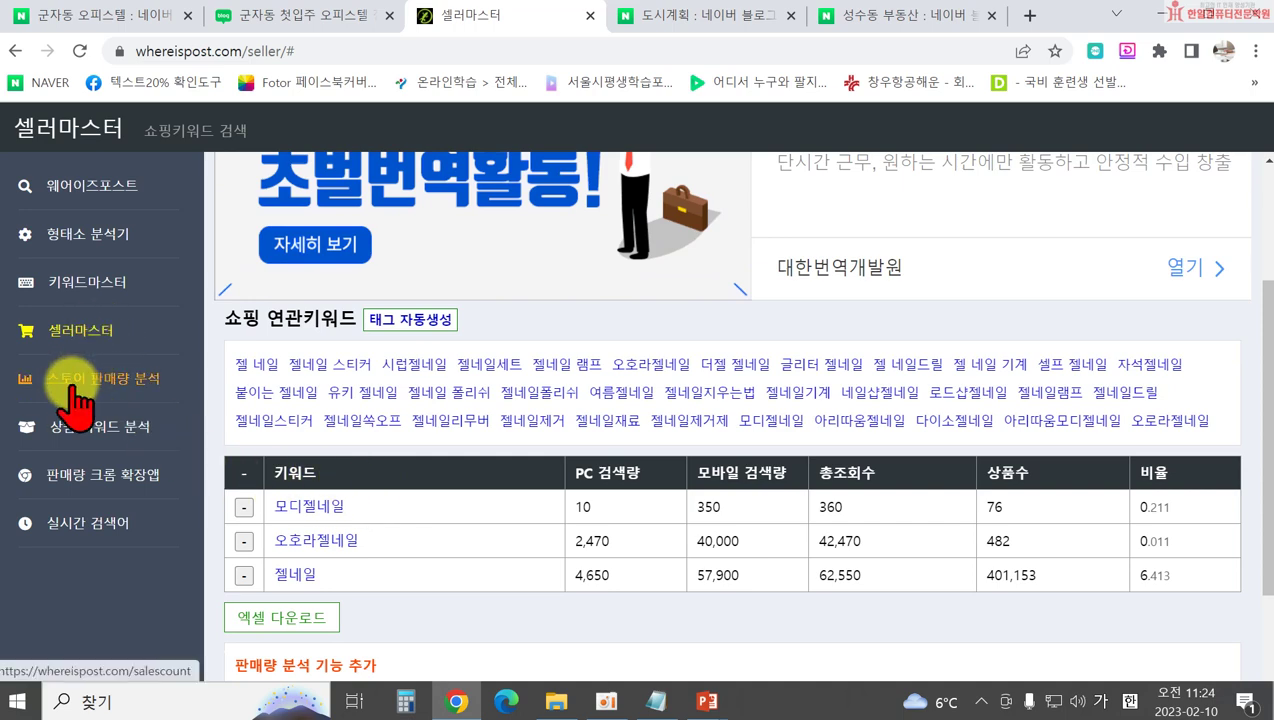
# Open the store sales volume analysis page, and bring up the Naver home page in the 도시계획 search tab
pyautogui.click(75, 400)
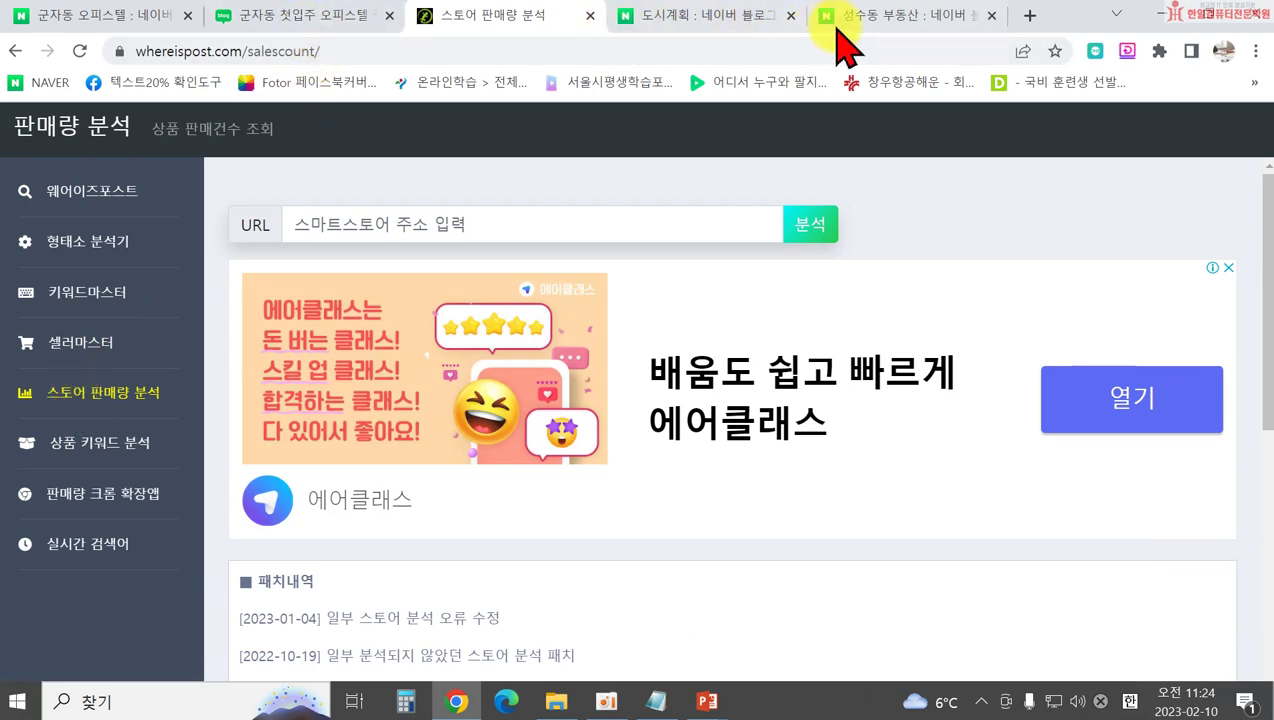
pyautogui.click(752, 18)
pyautogui.click(75, 138)
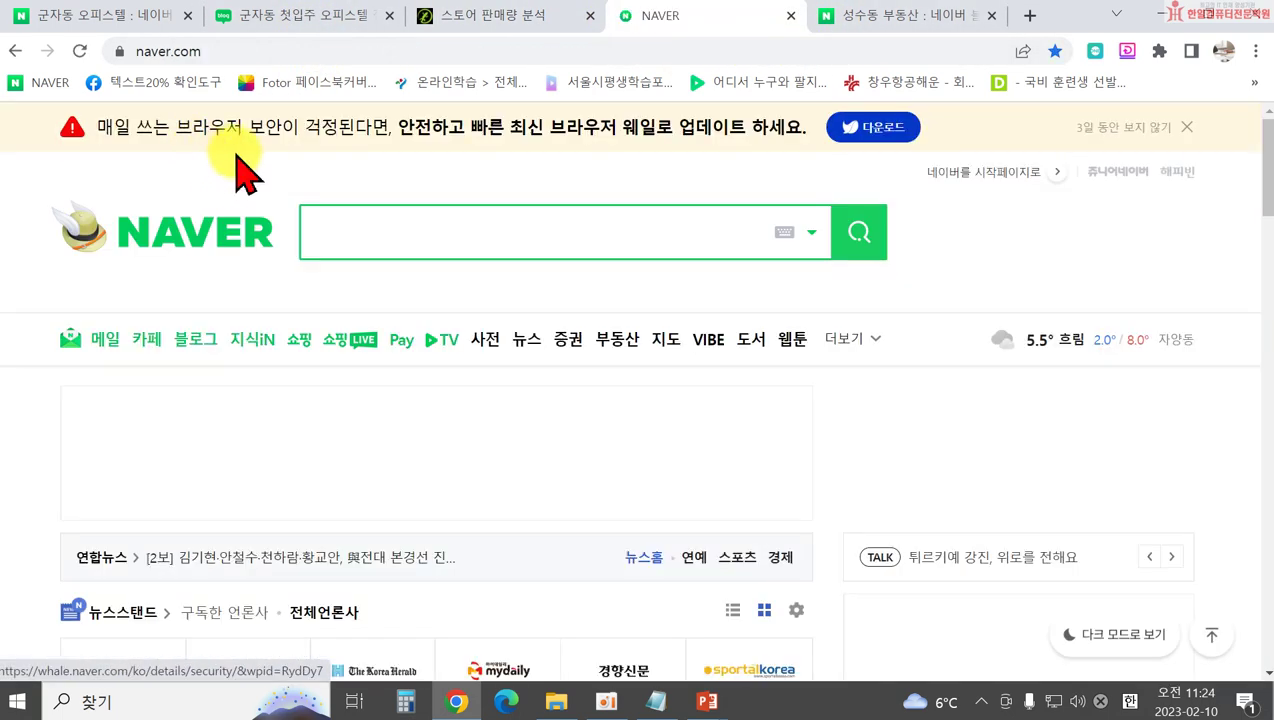
pyautogui.click(347, 233)
pyautogui.write('ㅈㅔㄹ')
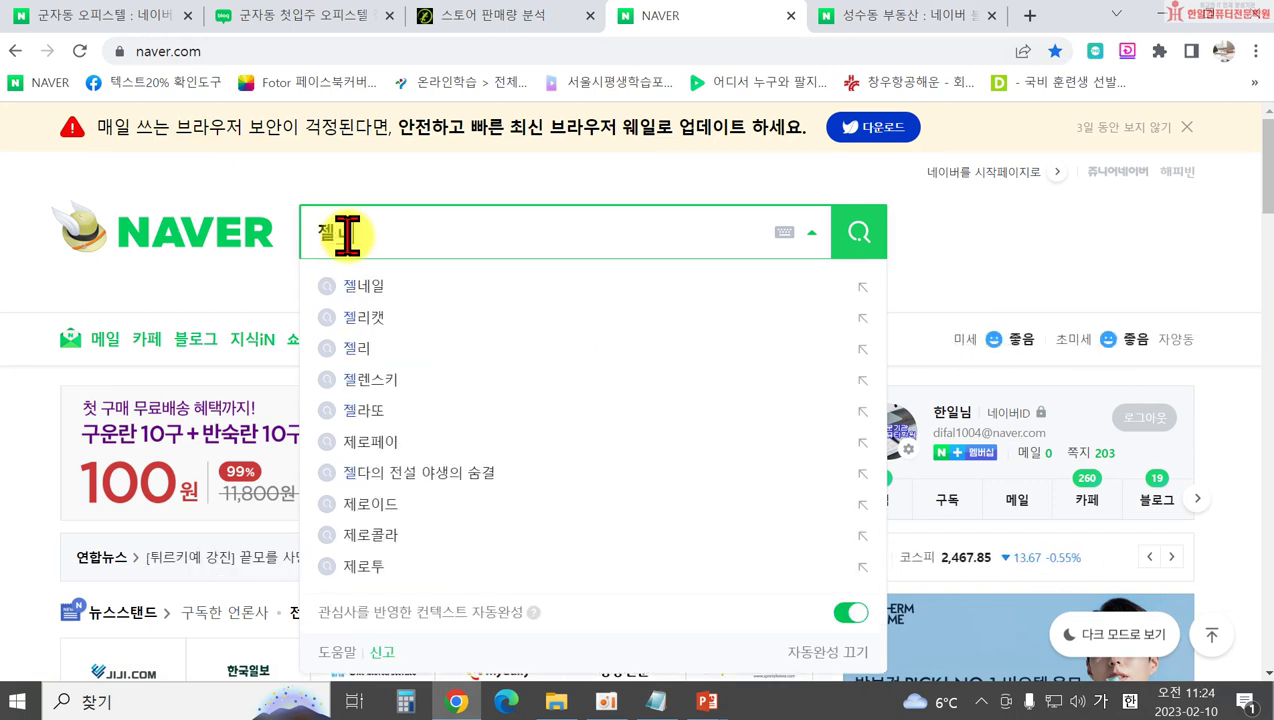
pyautogui.press('BackSpace')
pyautogui.press('BackSpace')
pyautogui.press('BackSpace')
# Search Naver for 레드향 and open its shopping results
pyautogui.write('레드')
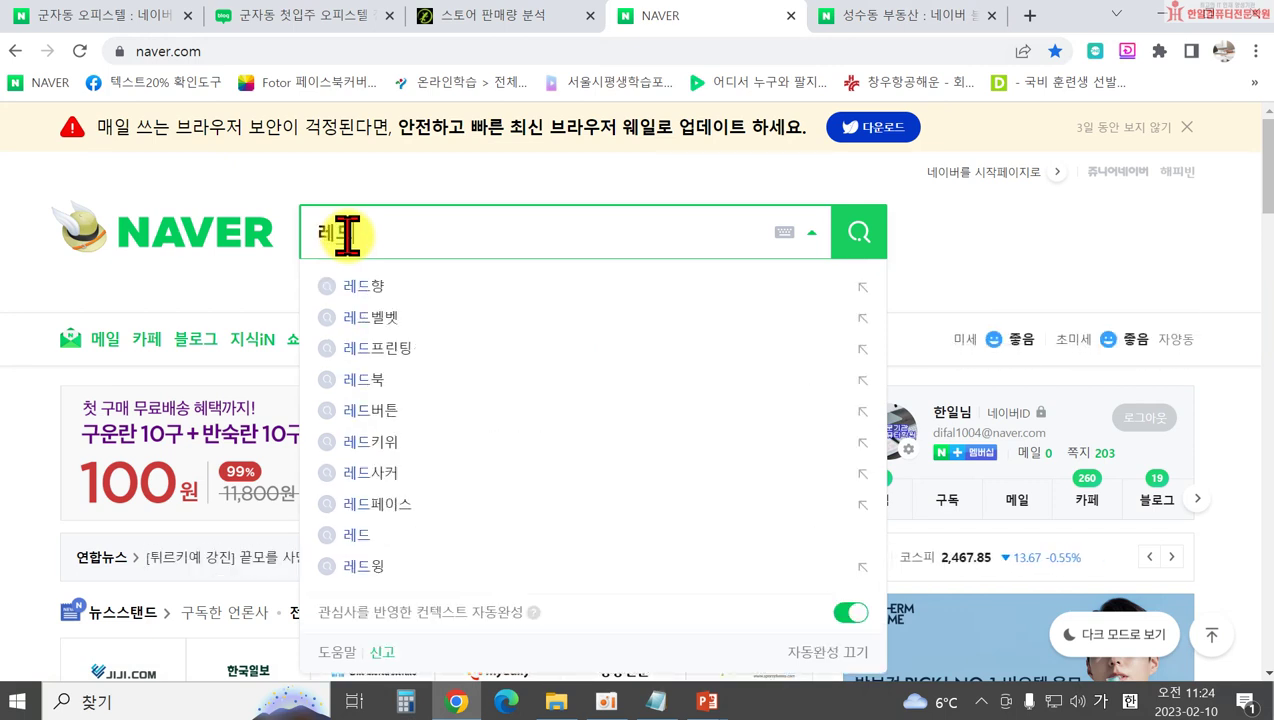
pyautogui.write('향')
pyautogui.press('Return')
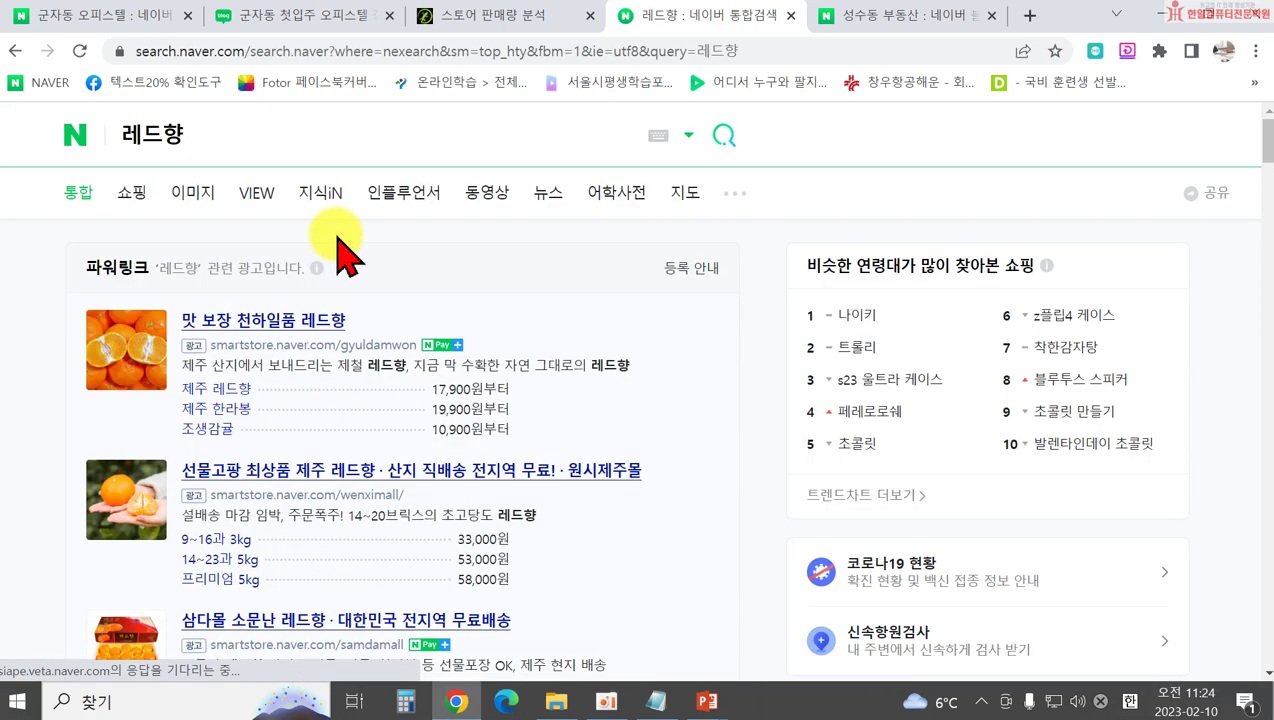
pyautogui.click(140, 188)
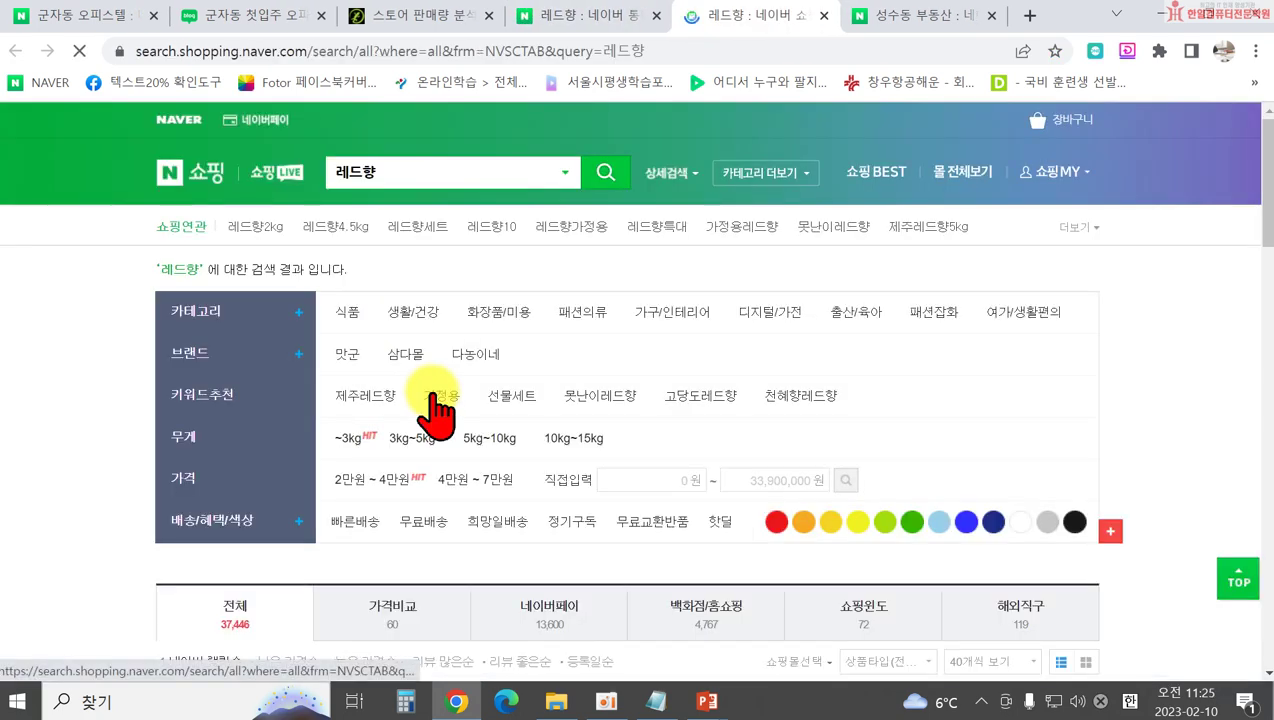
# Look past the advertised 레드향 listings and open the 농부rang store from its product listing
pyautogui.scroll(-2, 640, 475)
pyautogui.scroll(-4, 655, 480)
pyautogui.scroll(1, 420, 360)
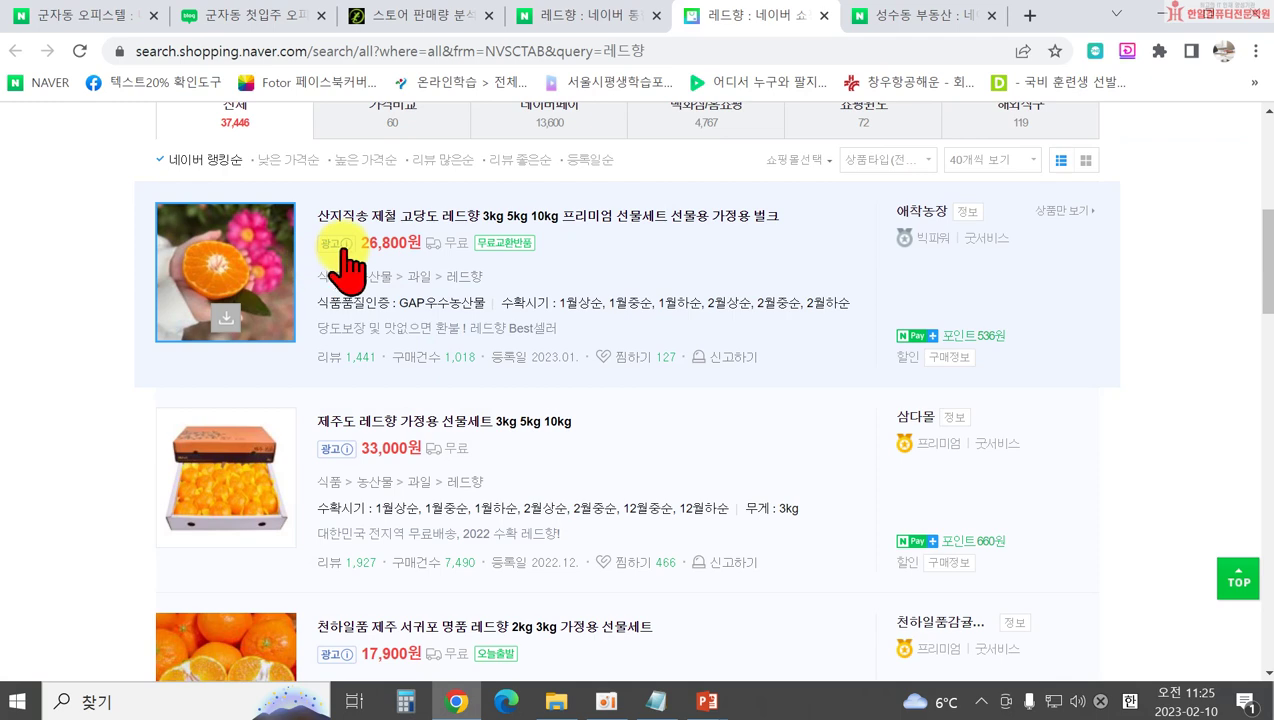
pyautogui.scroll(-2, 342, 260)
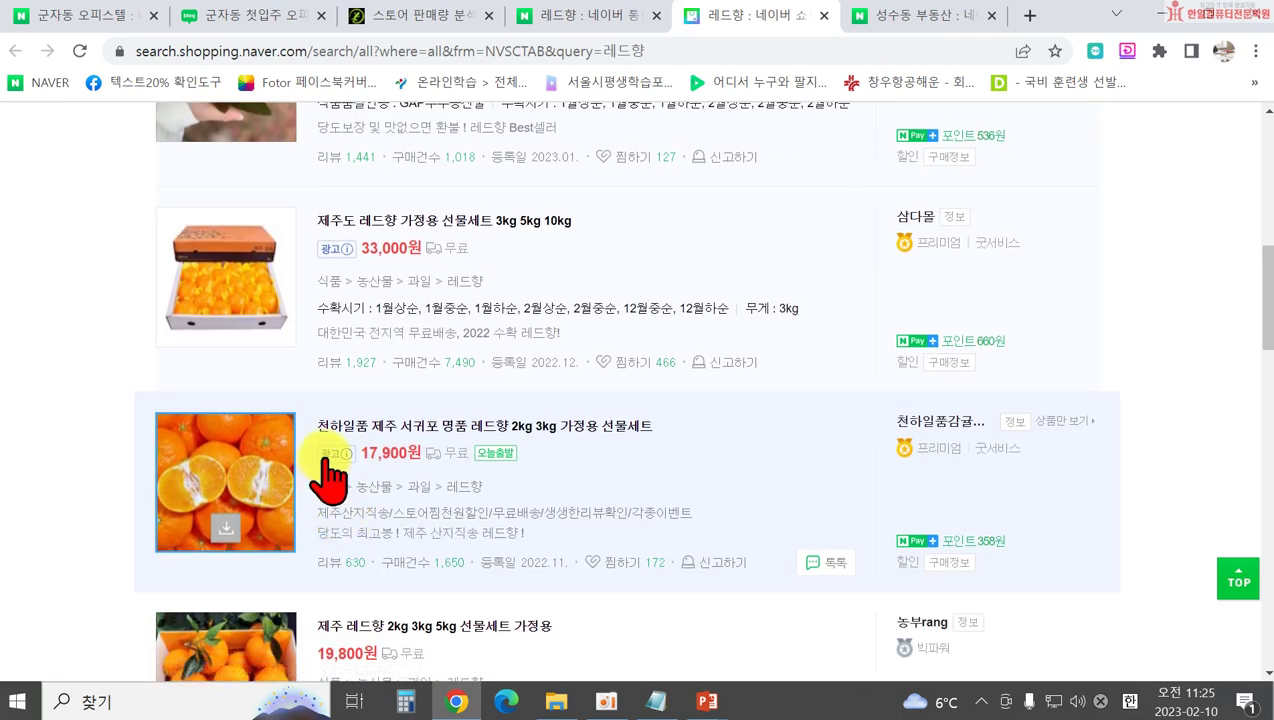
pyautogui.scroll(-2, 330, 478)
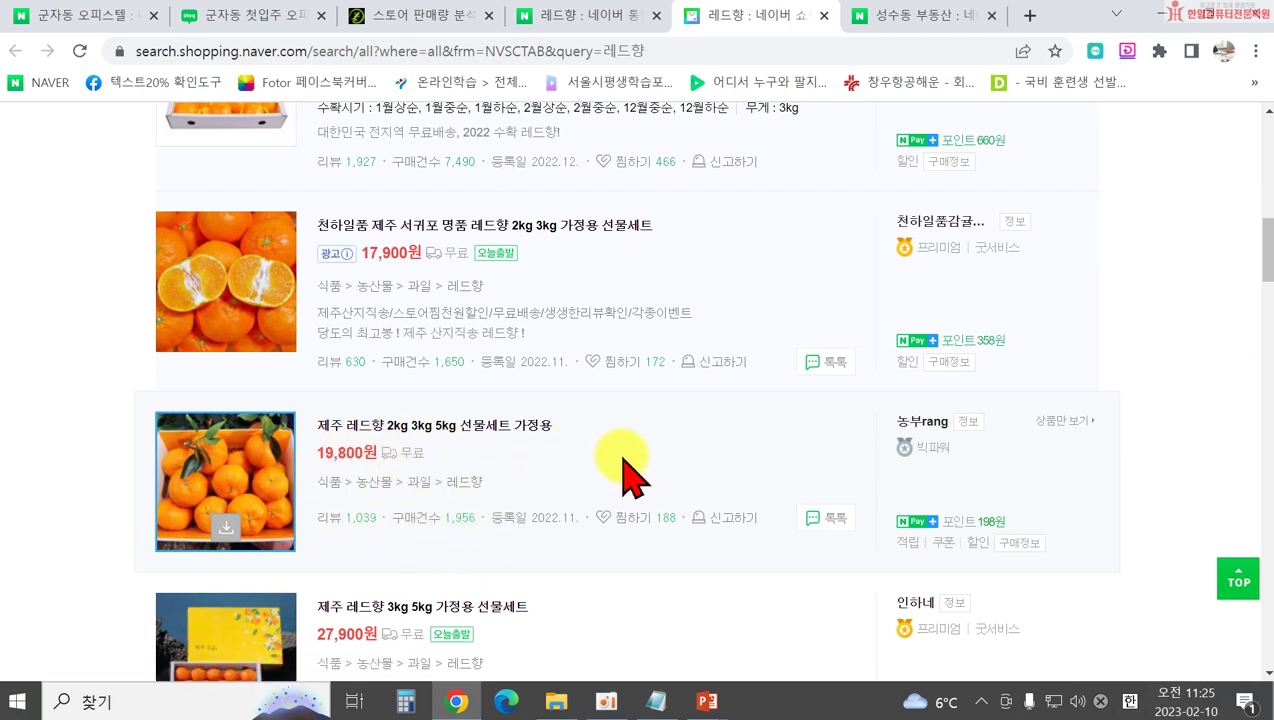
pyautogui.click(915, 426)
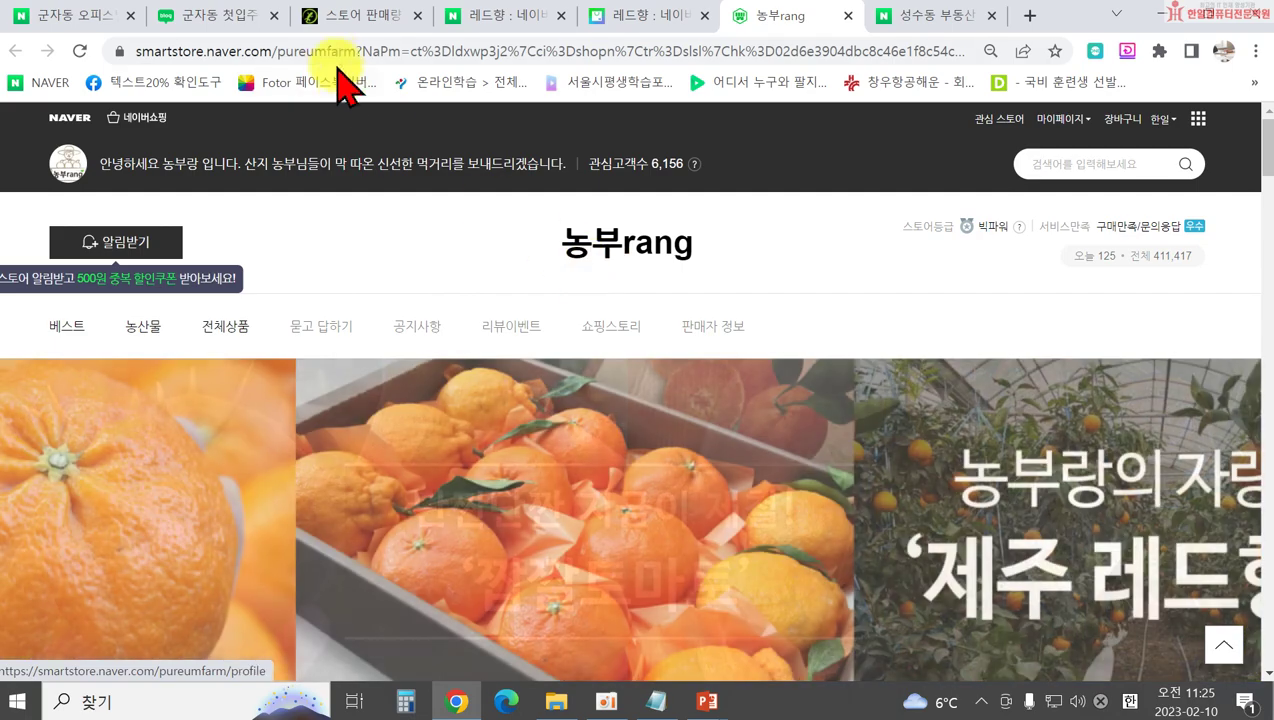
# Shorten the store's address to smartstore.naver.com/pureumfarm, reload it and copy the address
pyautogui.click(357, 55)
pyautogui.click(355, 55)
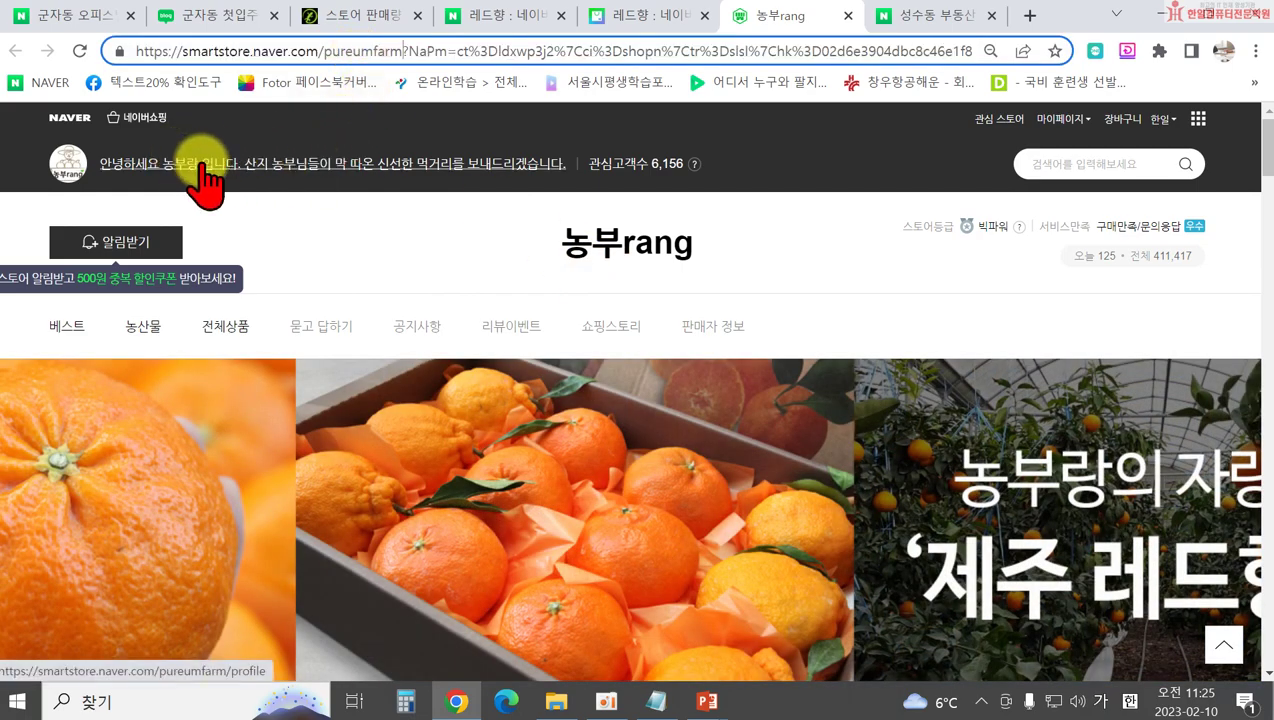
pyautogui.click(563, 232)
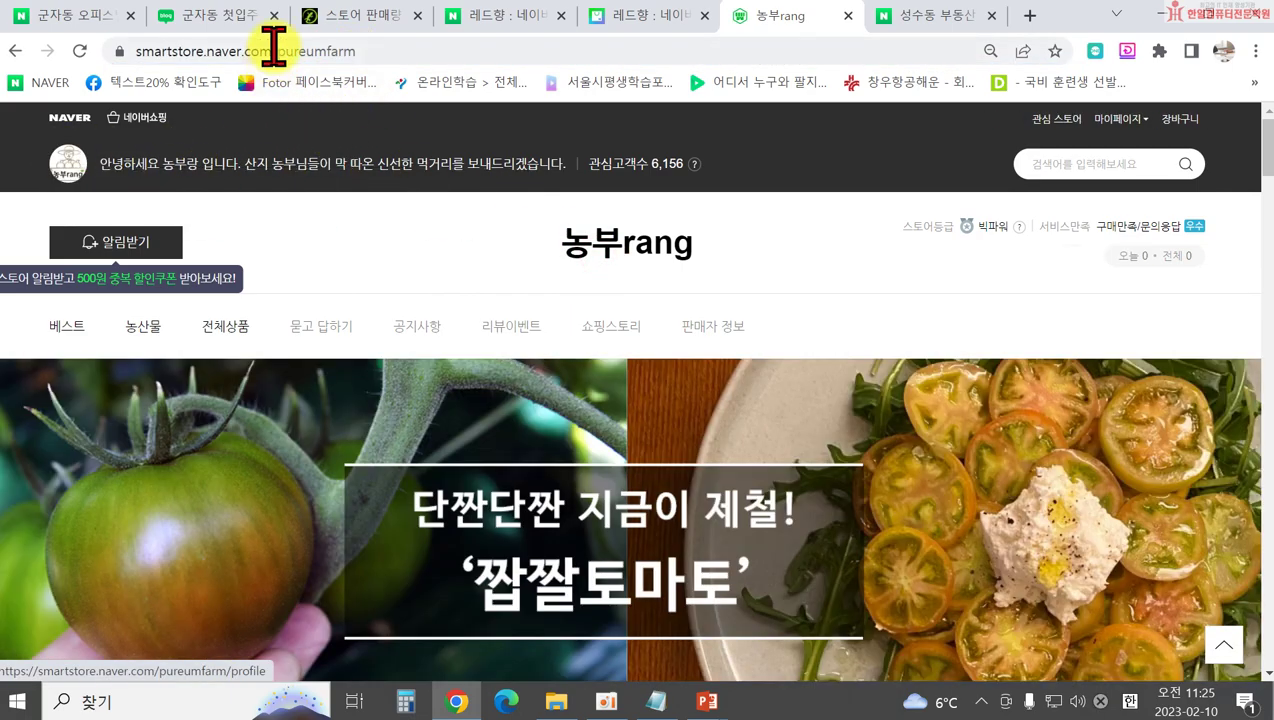
pyautogui.click(330, 52)
pyautogui.rightClick(314, 52)
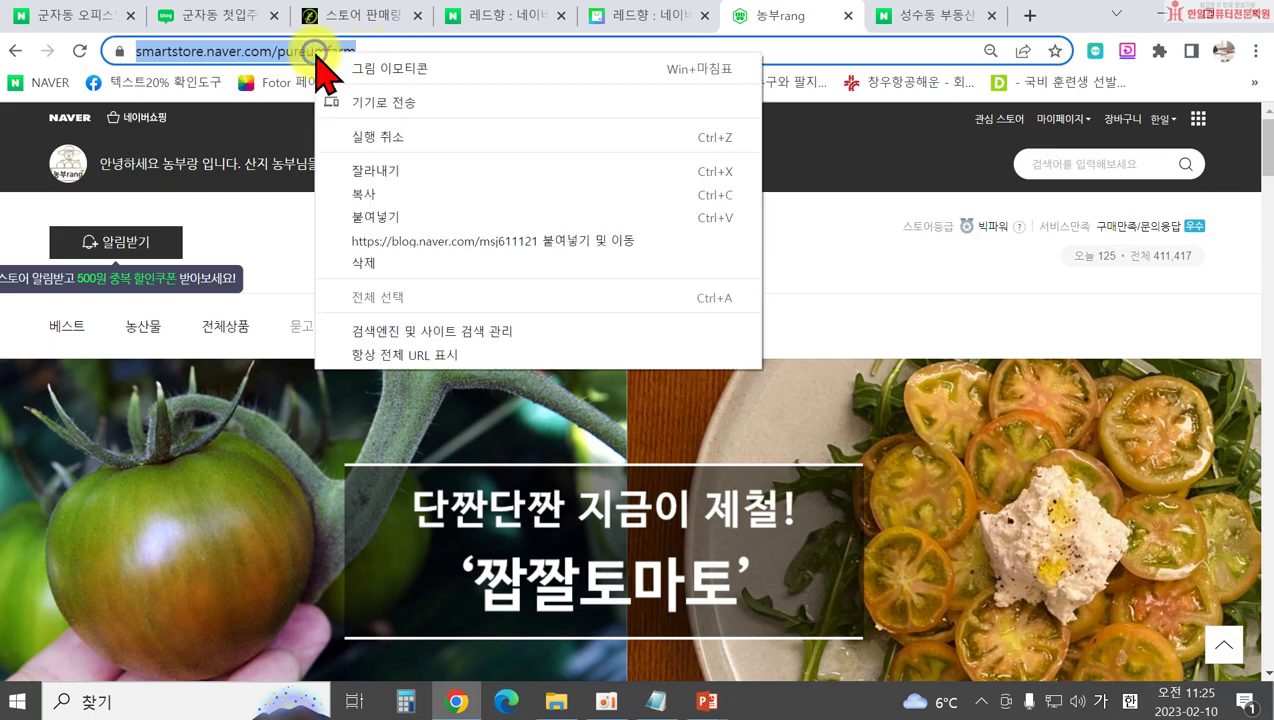
pyautogui.click(372, 198)
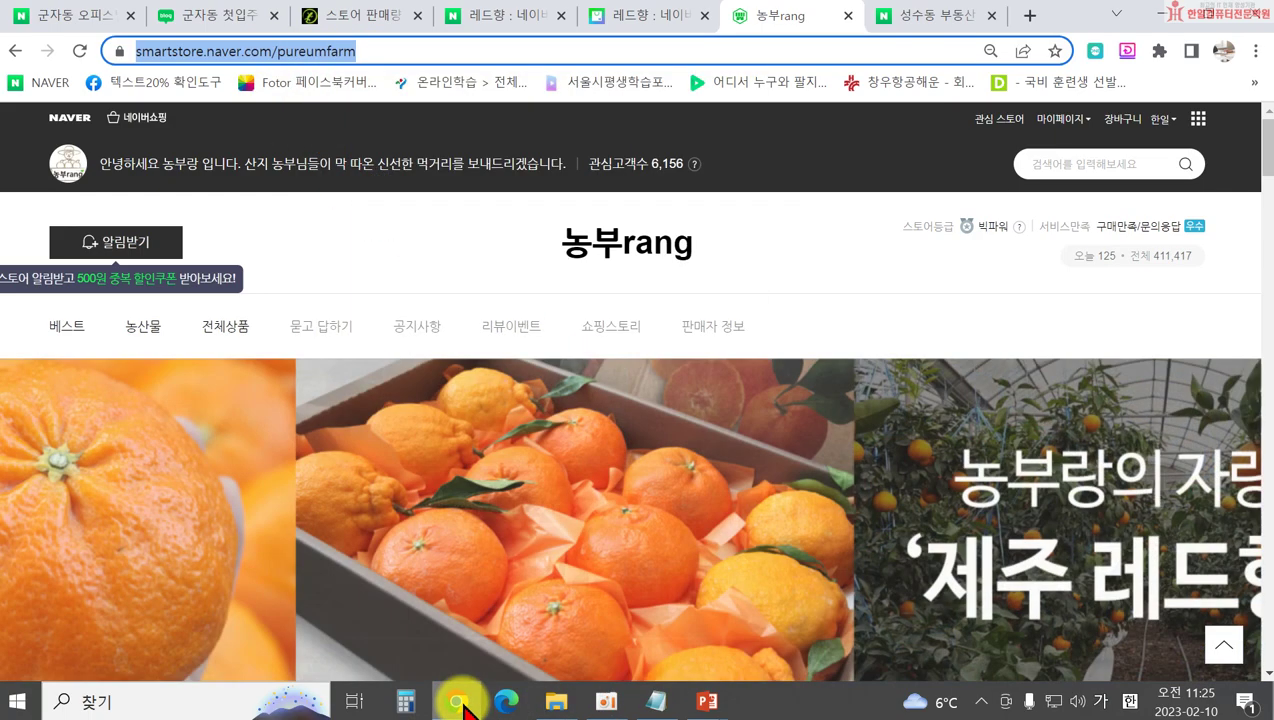
pyautogui.click(463, 704)
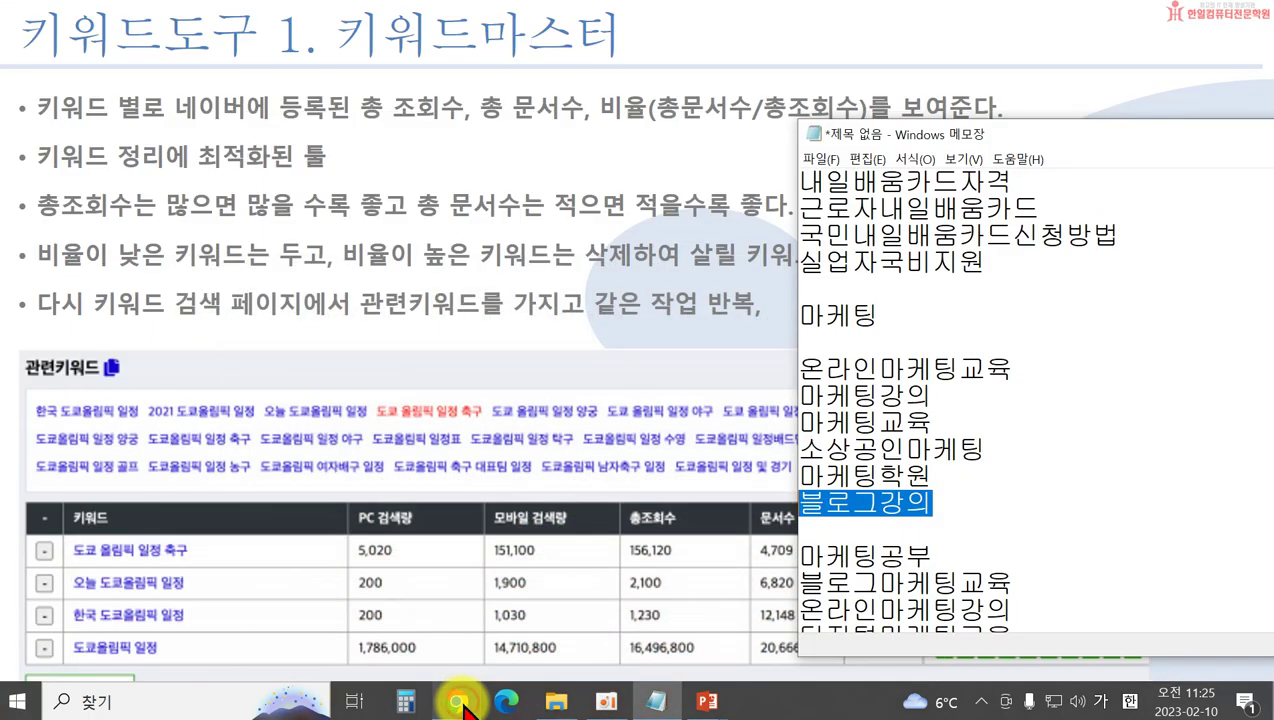
pyautogui.click(458, 704)
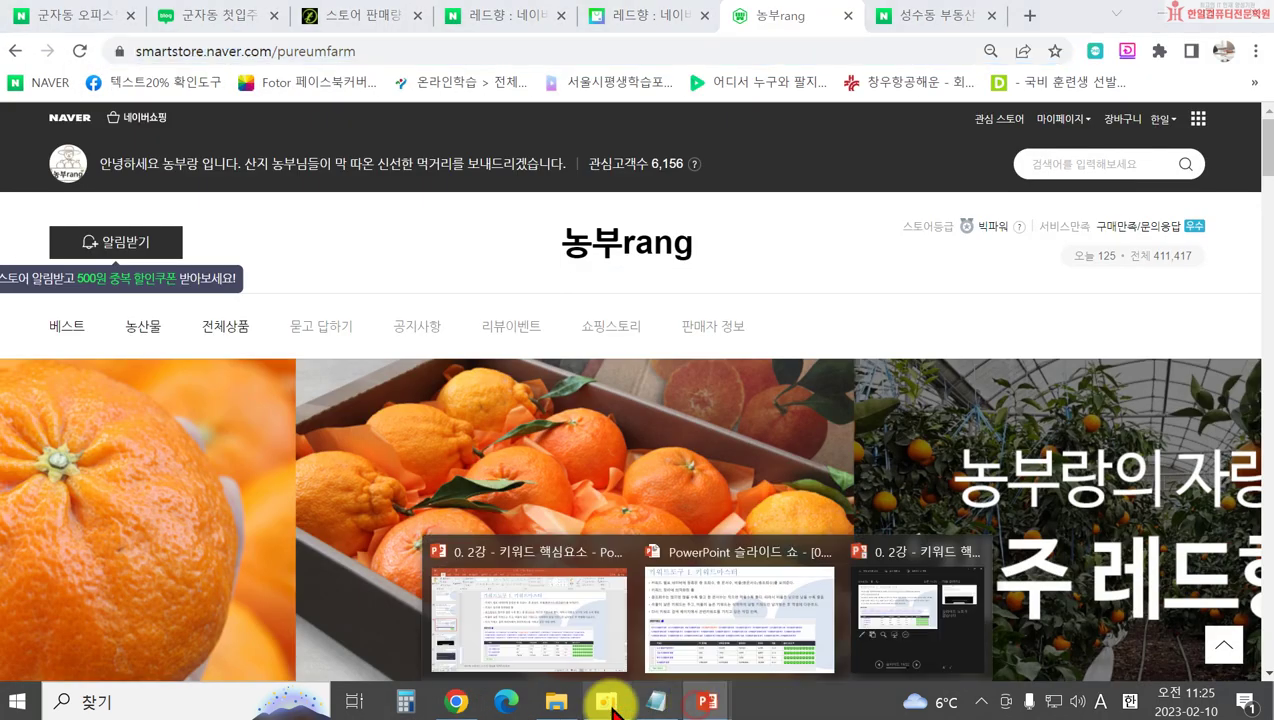
pyautogui.click(347, 18)
pyautogui.click(460, 224)
pyautogui.hotkey('ctrl', 'v')
pyautogui.click(800, 230)
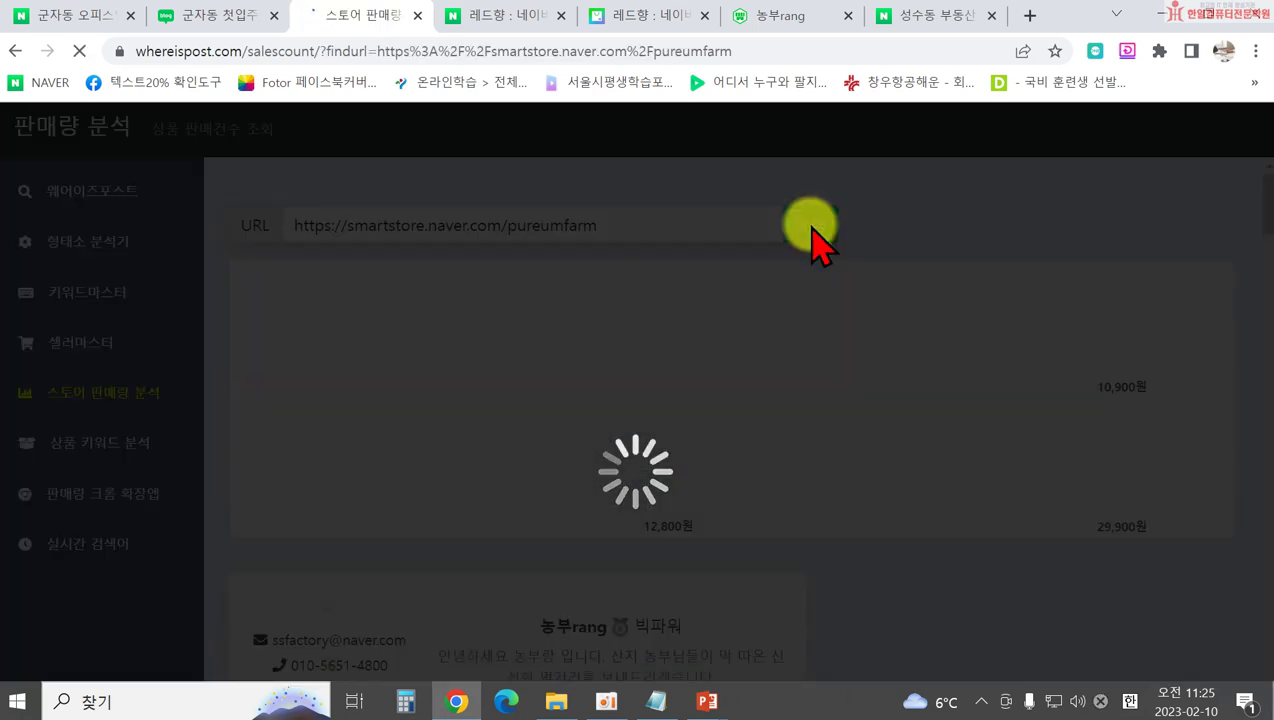
# Examine the 농부rang store profile and its overall 3-day and 6-month sales volumes and expected revenue
pyautogui.scroll(-3, 688, 450)
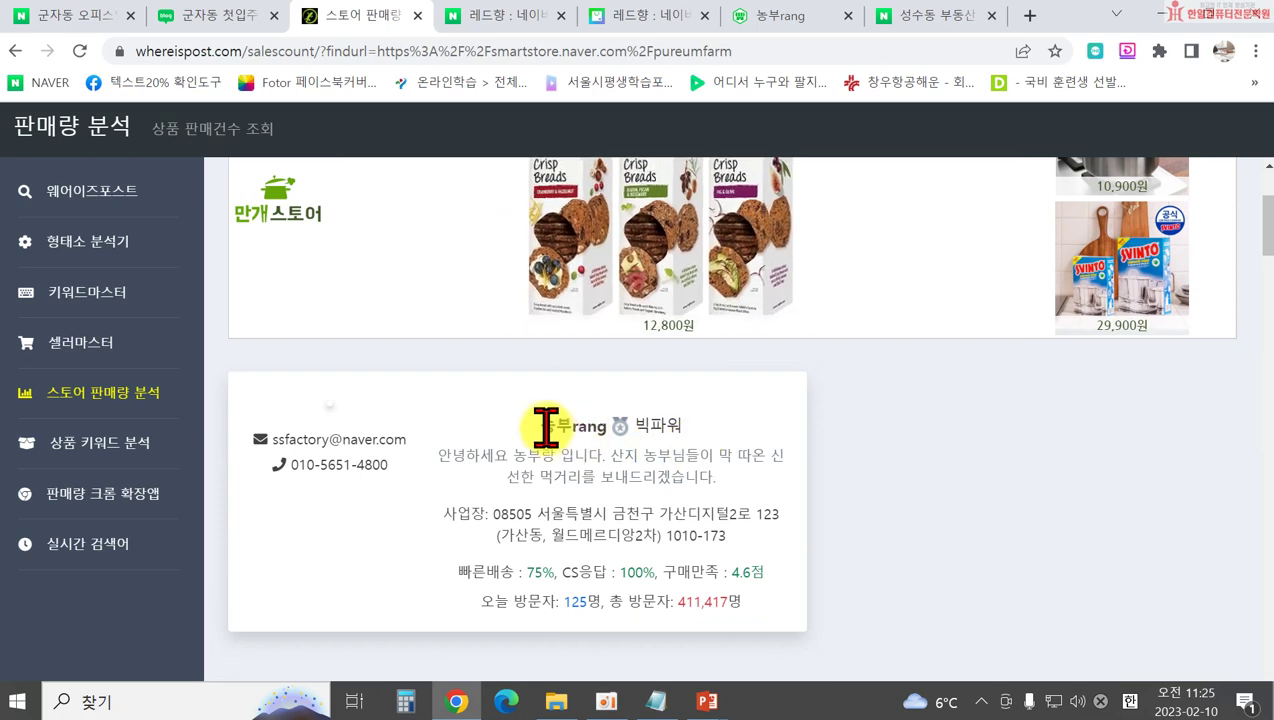
pyautogui.moveTo(620, 426); pyautogui.dragTo(762, 449)
pyautogui.scroll(-1, 589, 427)
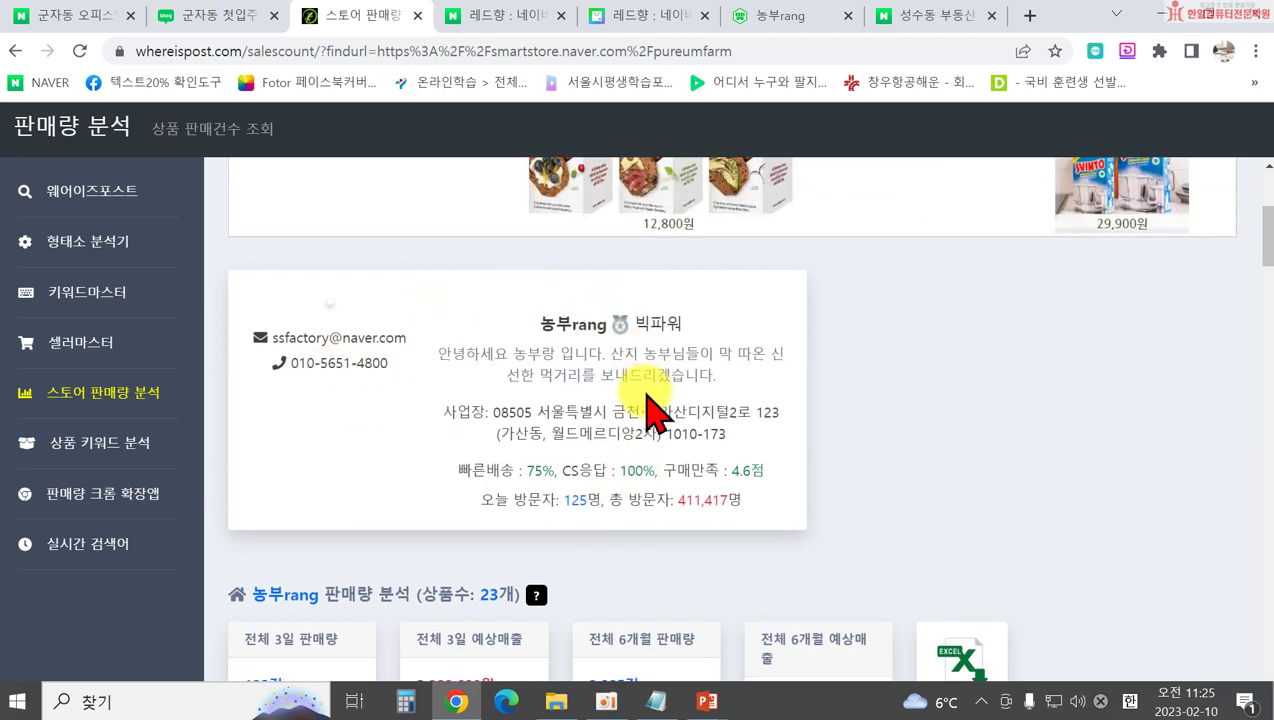
pyautogui.scroll(-1, 680, 390)
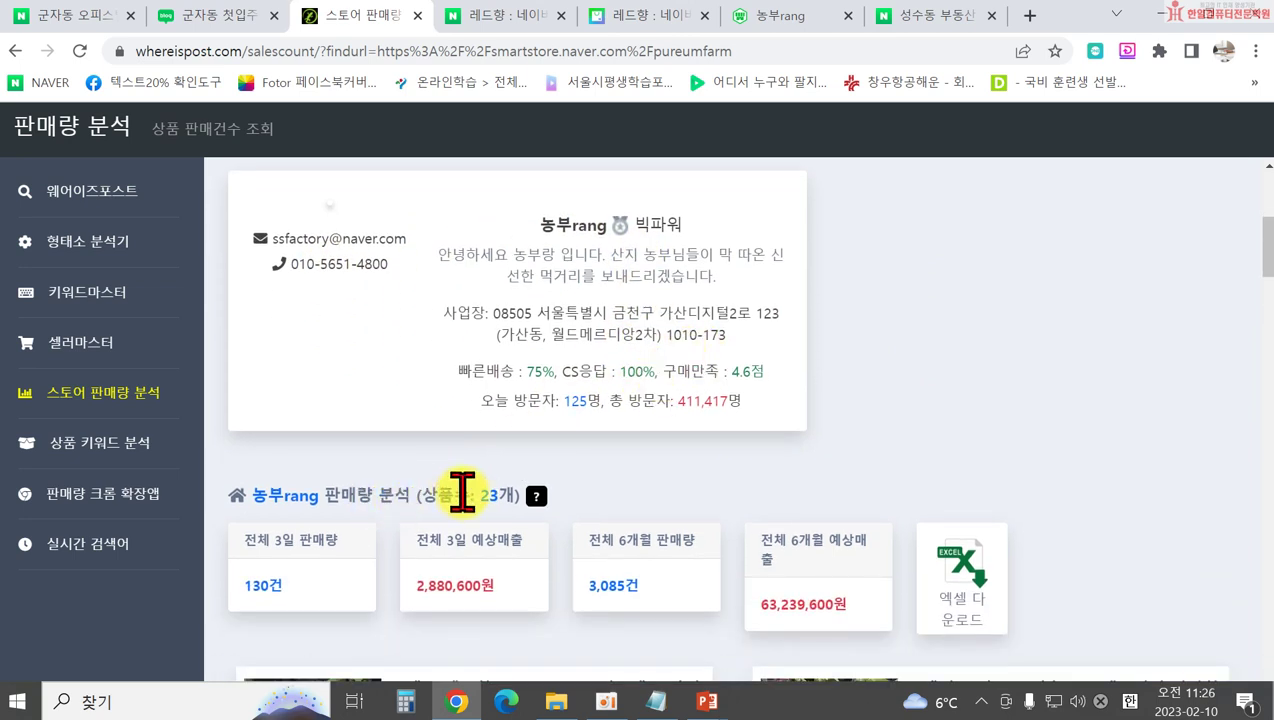
pyautogui.scroll(-2, 491, 490)
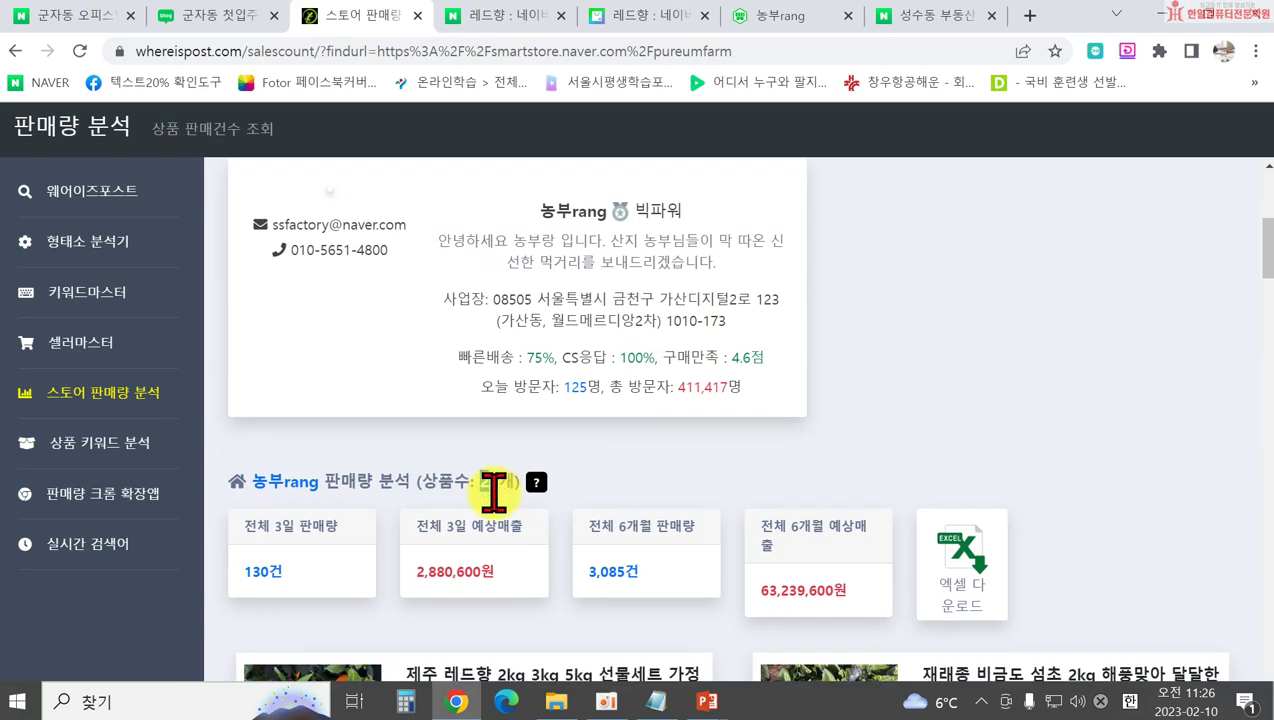
pyautogui.doubleClick(285, 339)
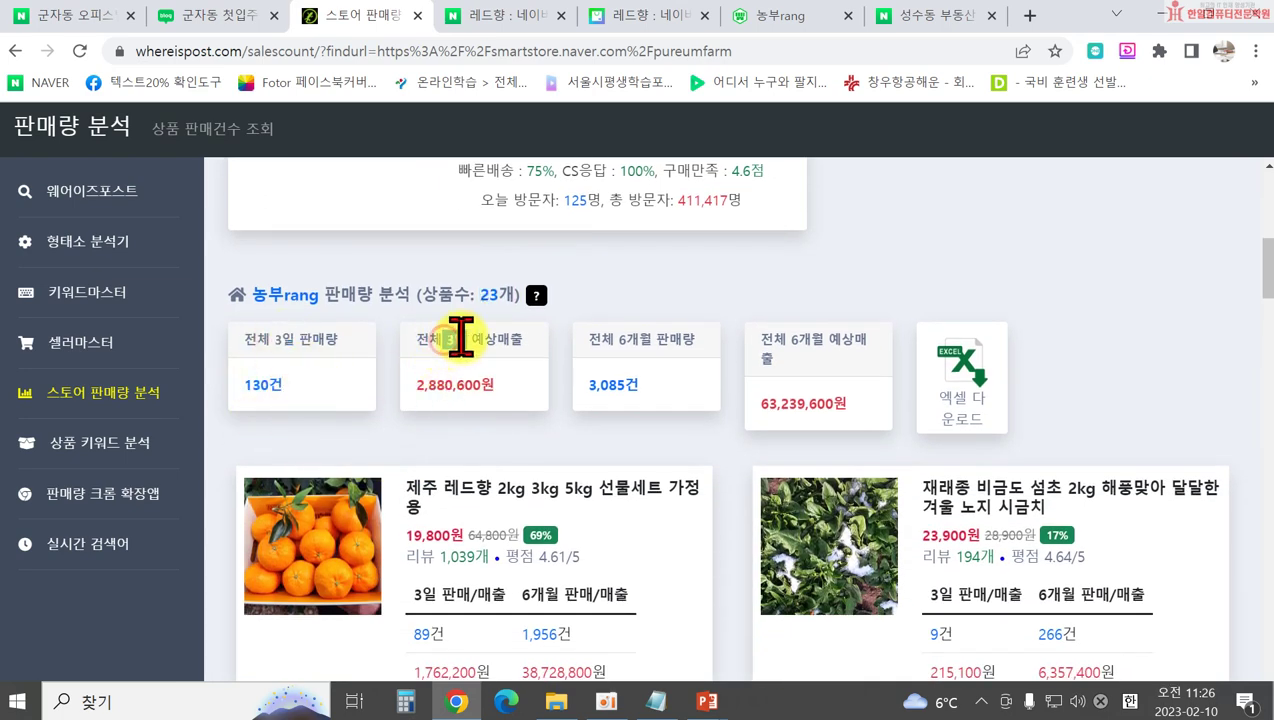
pyautogui.click(472, 422)
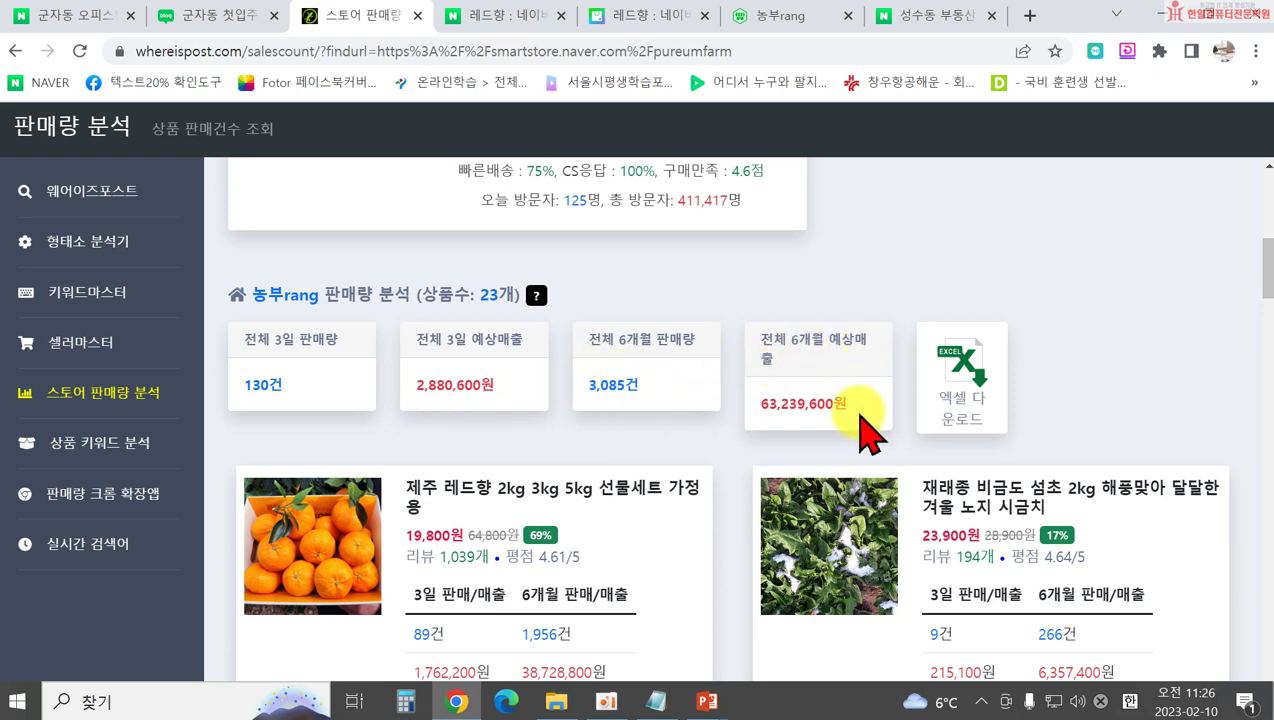
pyautogui.moveTo(756, 410); pyautogui.dragTo(835, 408)
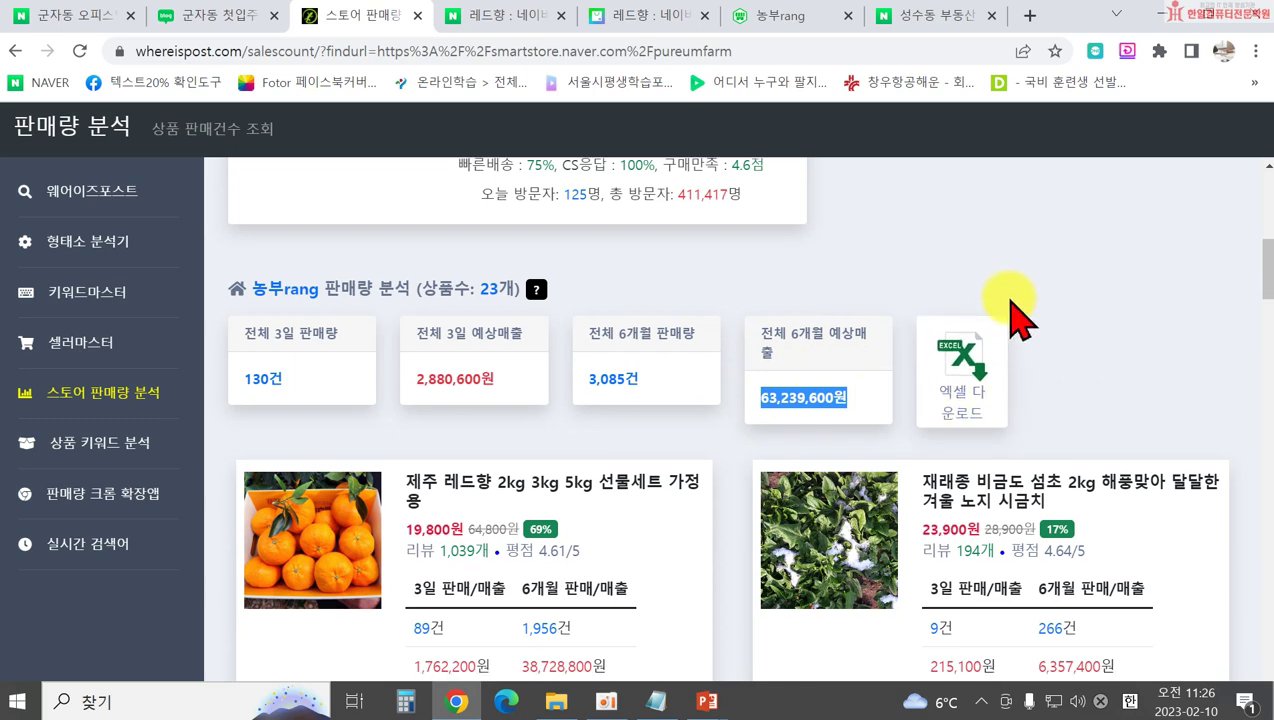
# Examine the 3-day and 6-month sales and revenue of the 제주 레드향 2kg 3kg 5kg gift set product
pyautogui.scroll(-2, 1010, 315)
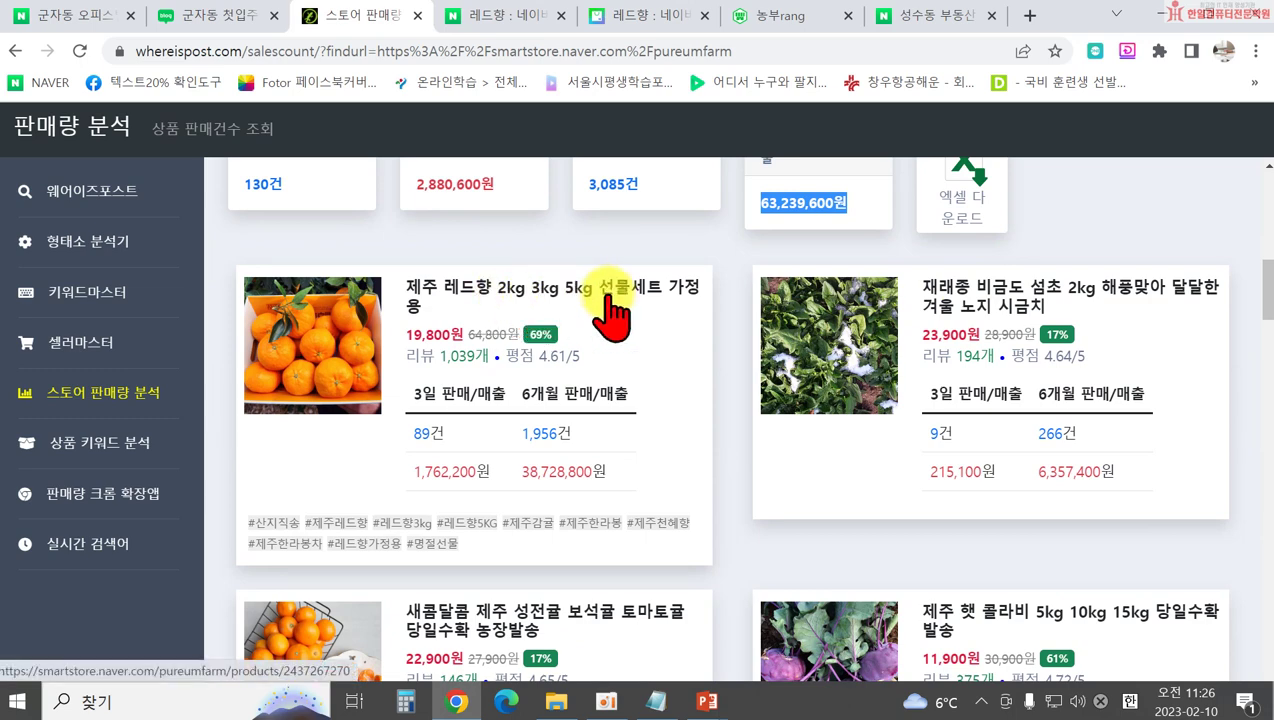
pyautogui.scroll(-3, 600, 270)
pyautogui.scroll(2, 580, 336)
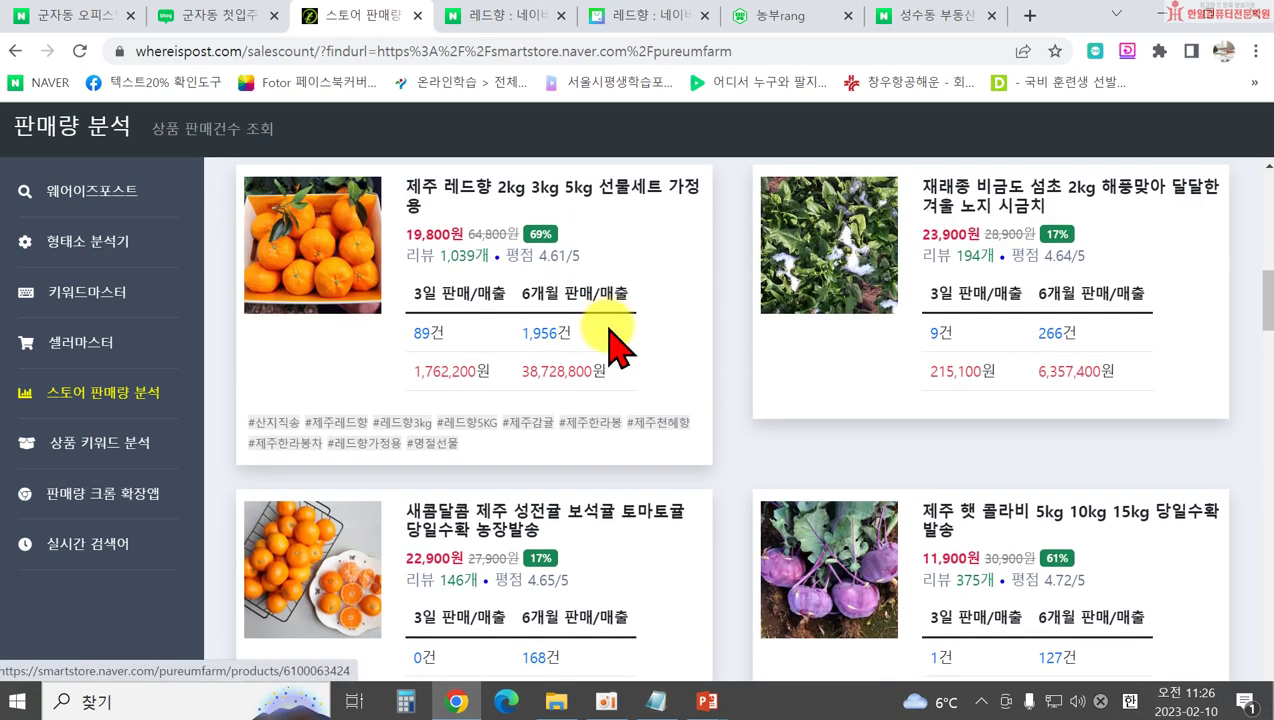
pyautogui.scroll(1, 492, 307)
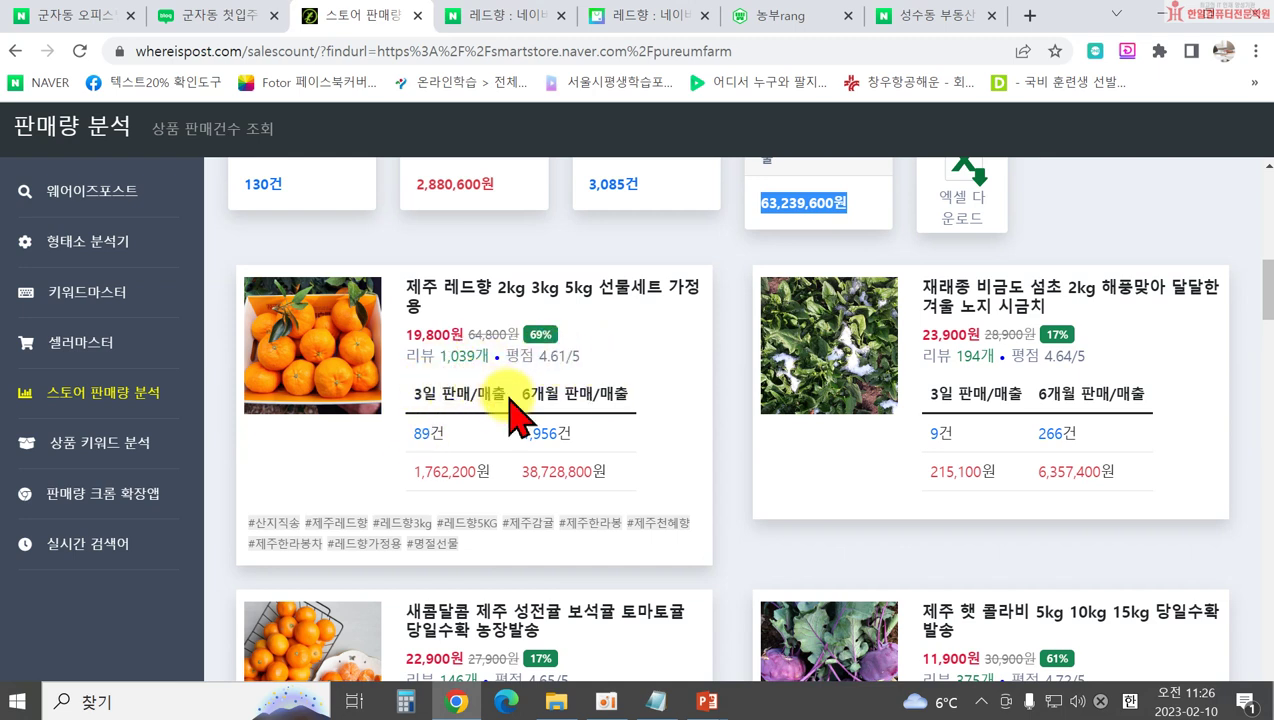
pyautogui.moveTo(413, 433); pyautogui.dragTo(428, 433)
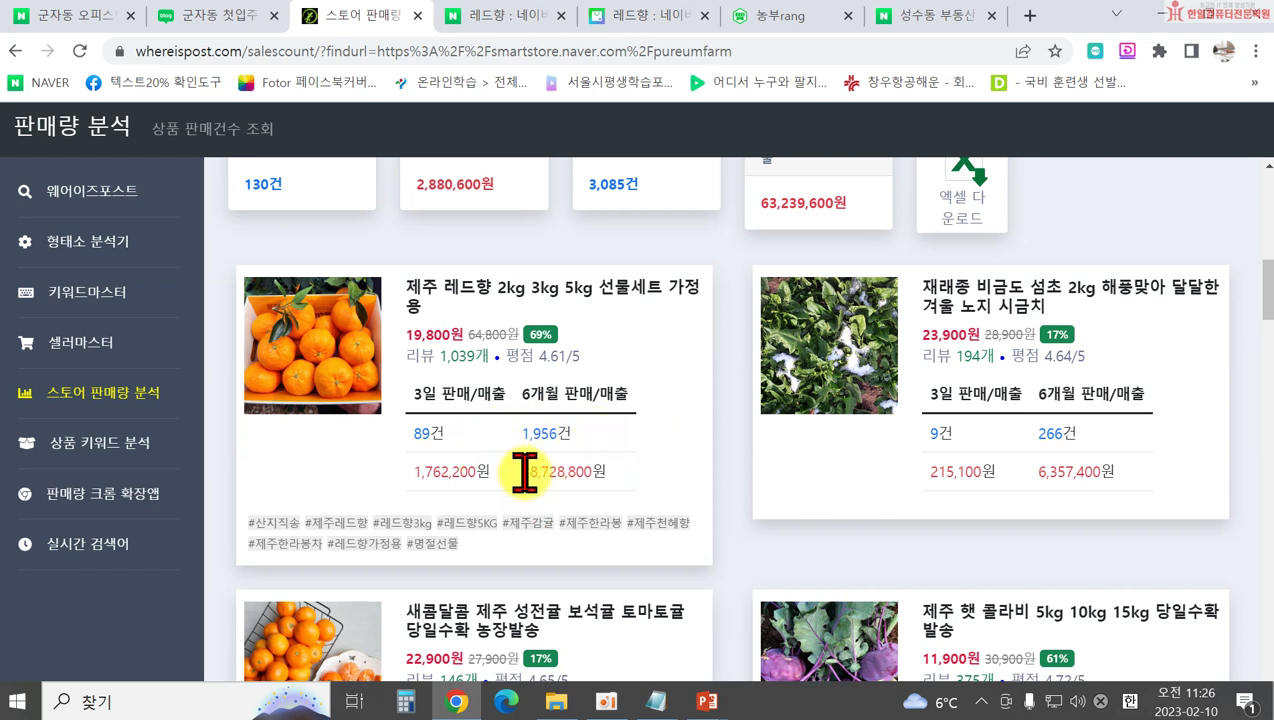
pyautogui.moveTo(515, 476); pyautogui.dragTo(595, 477)
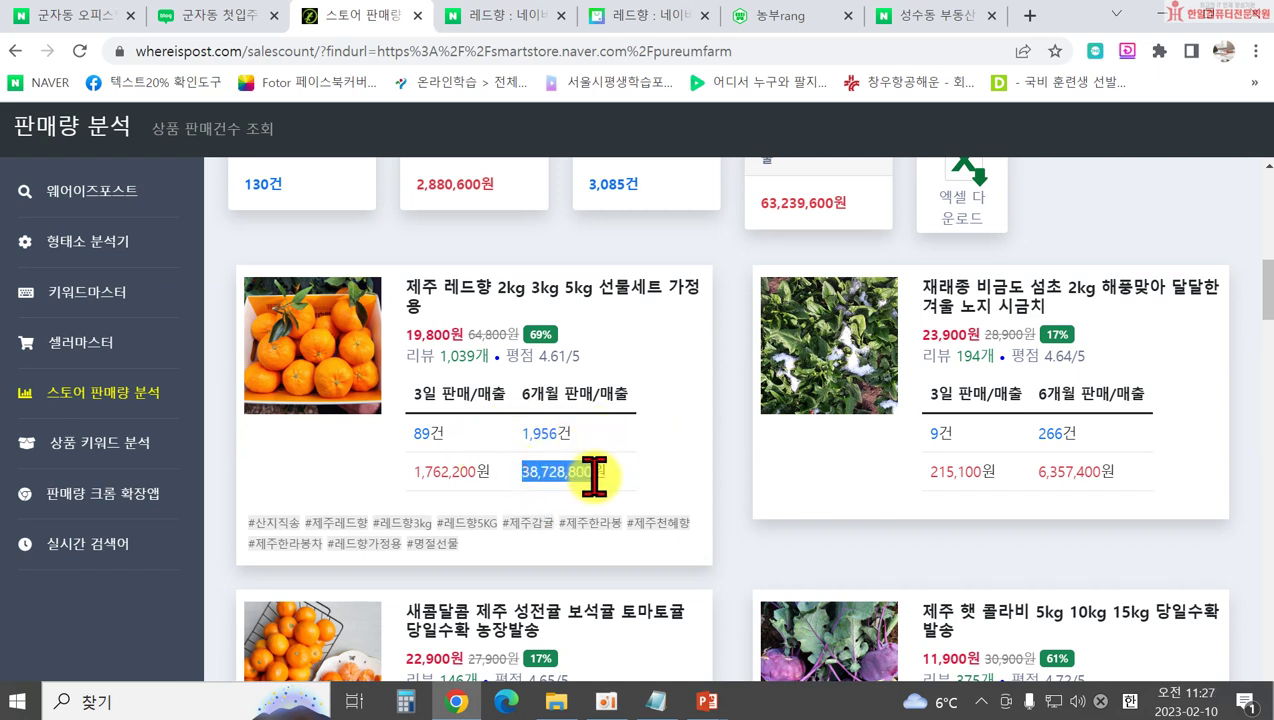
pyautogui.click(659, 474)
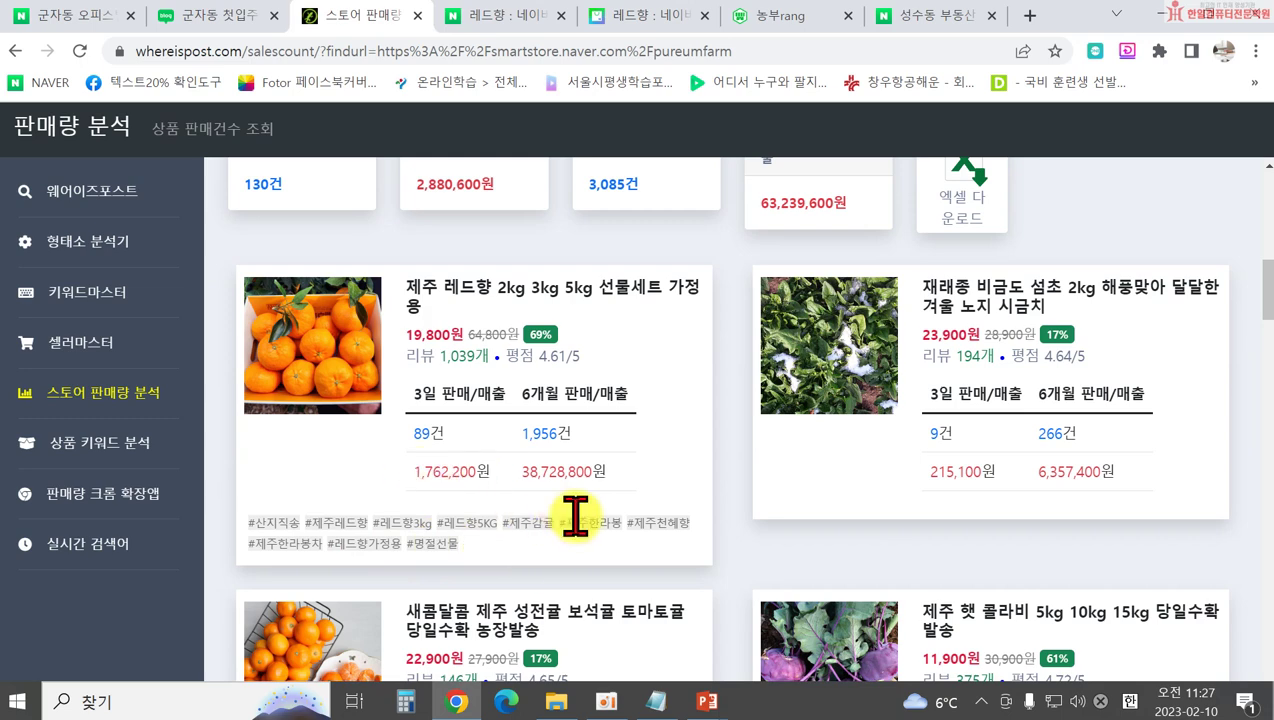
# Review the sales figures and tags of the store's remaining products through the end of the list
pyautogui.scroll(-4, 600, 505)
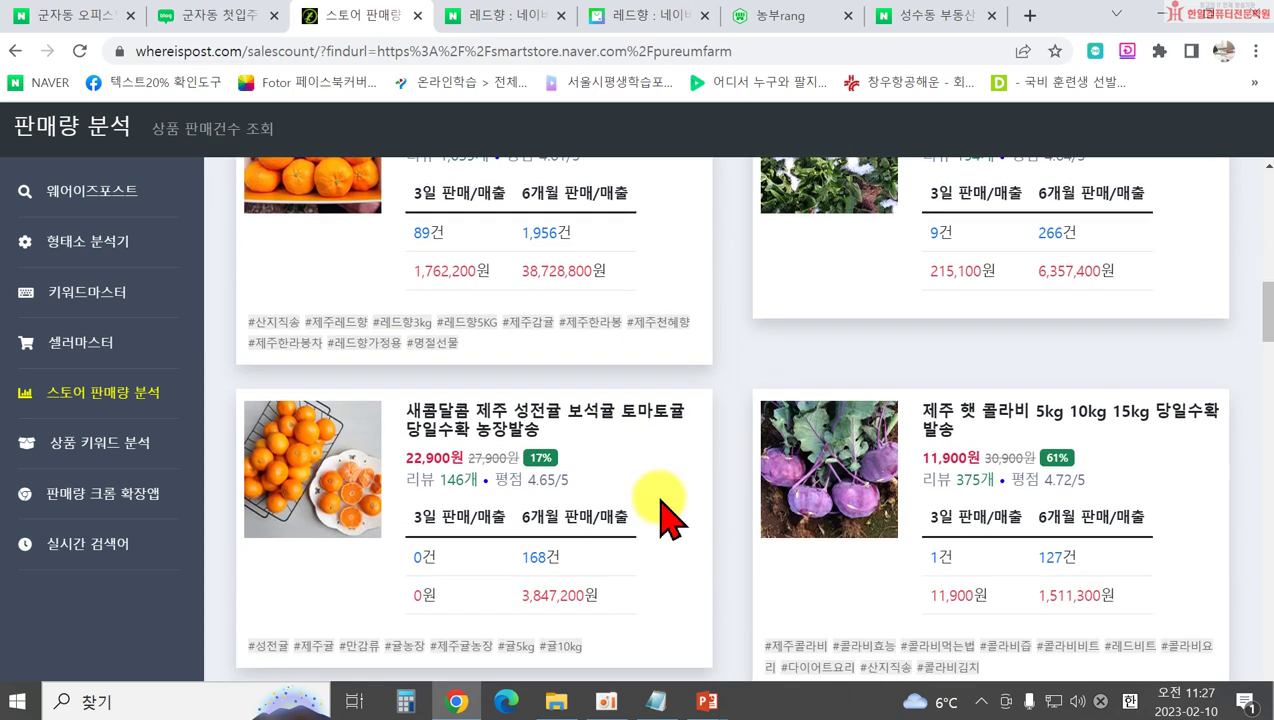
pyautogui.scroll(-2, 665, 520)
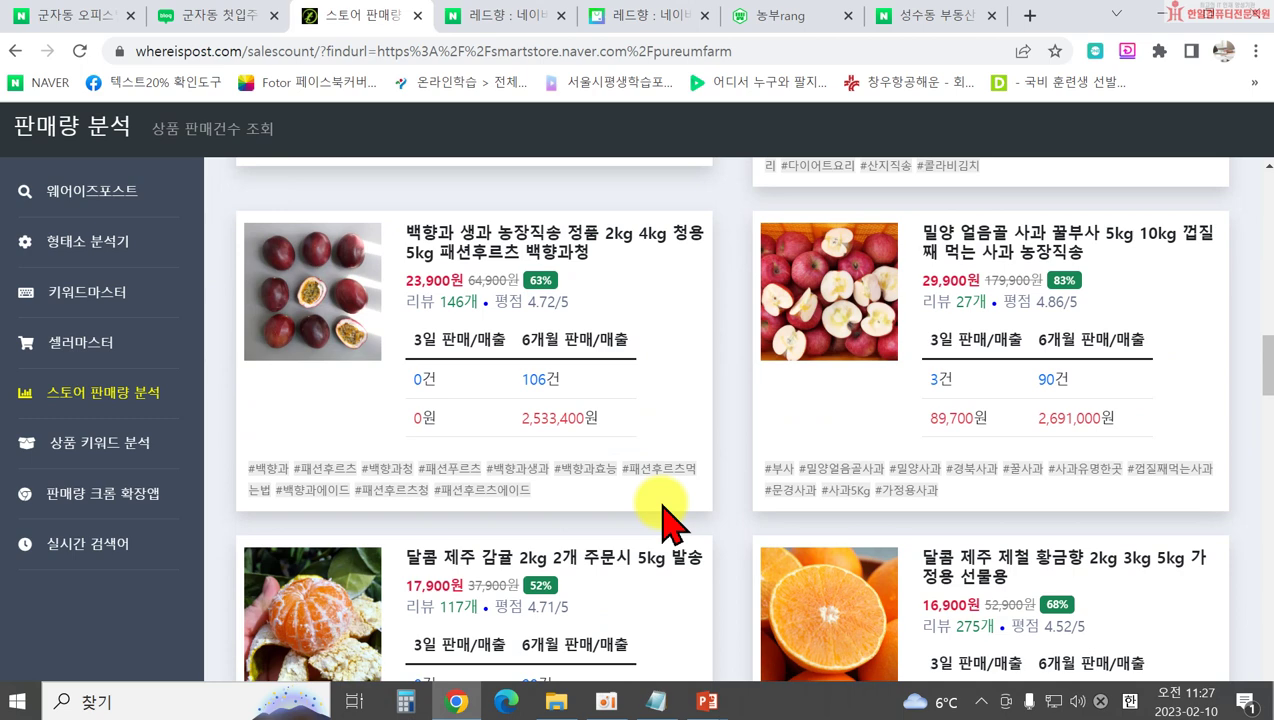
pyautogui.scroll(-3, 660, 505)
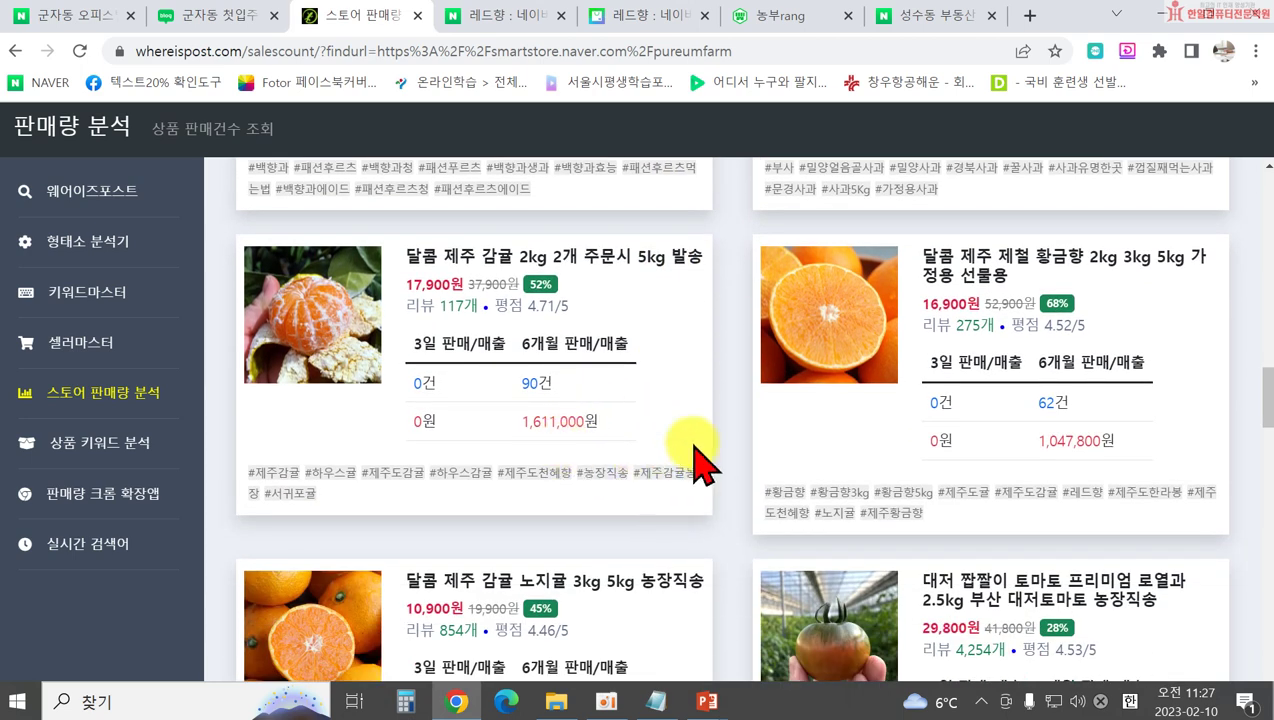
pyautogui.scroll(-4, 1060, 520)
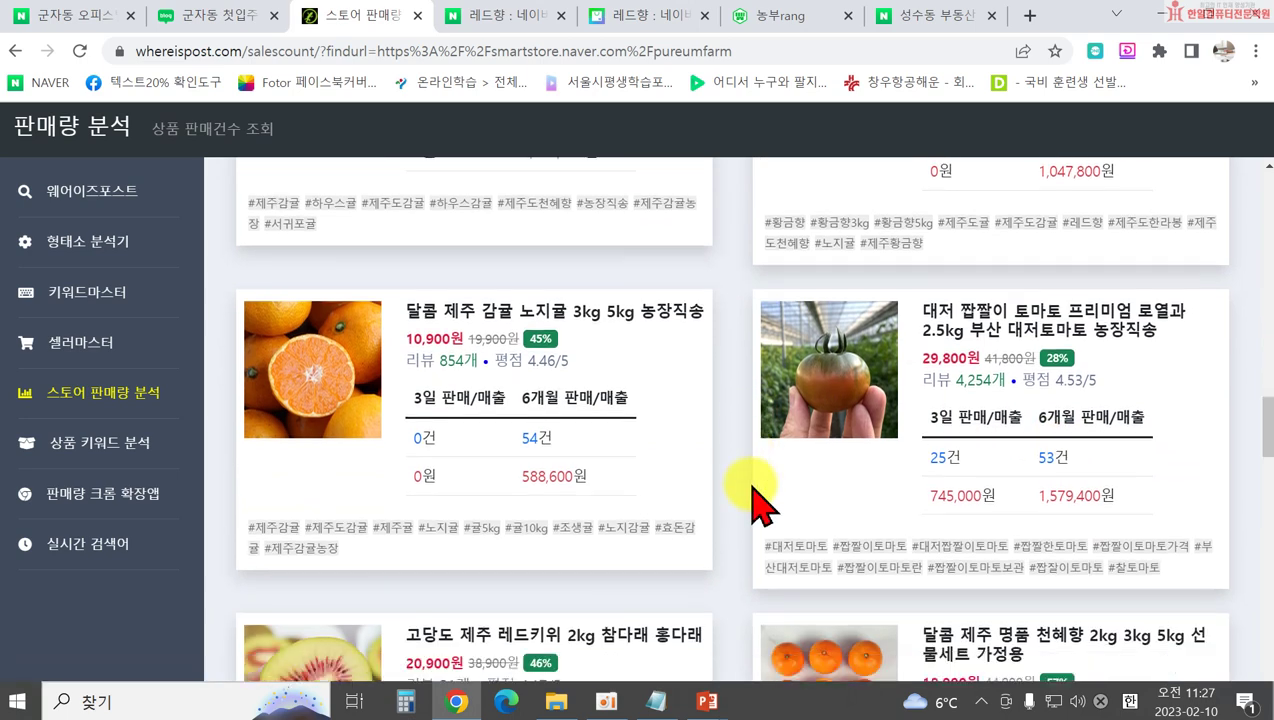
pyautogui.scroll(-5, 763, 513)
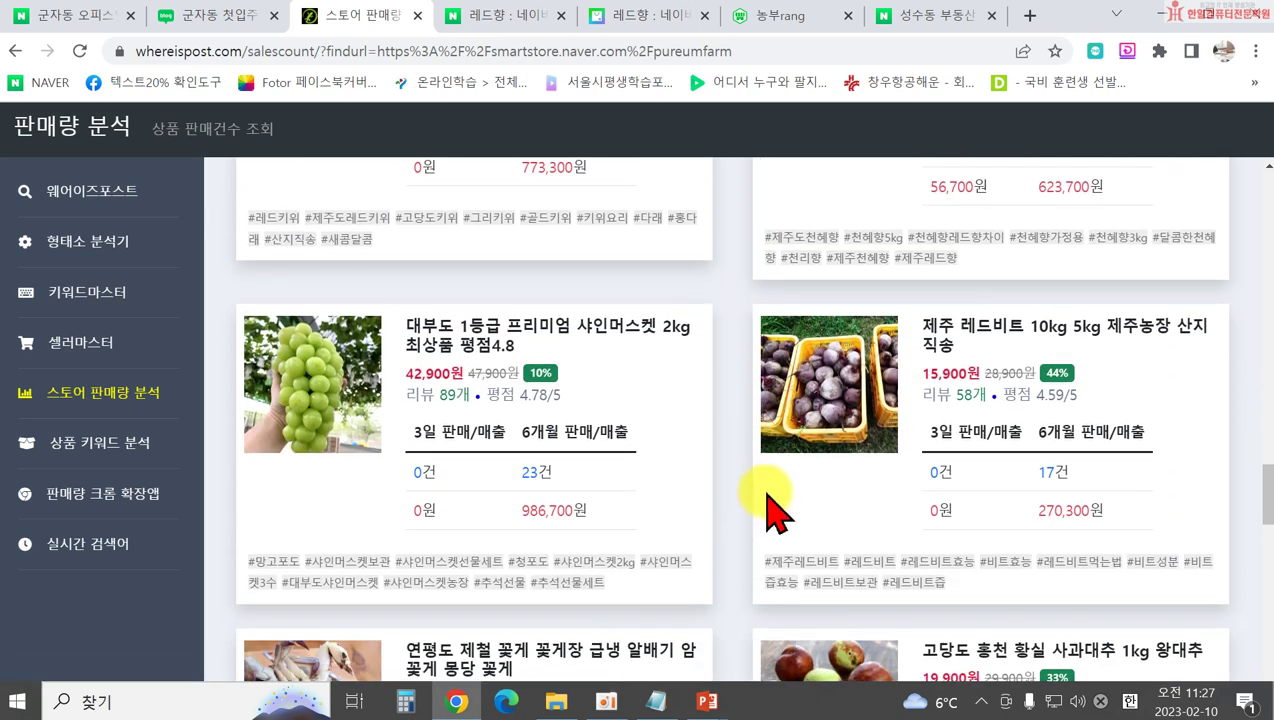
pyautogui.scroll(-10, 770, 513)
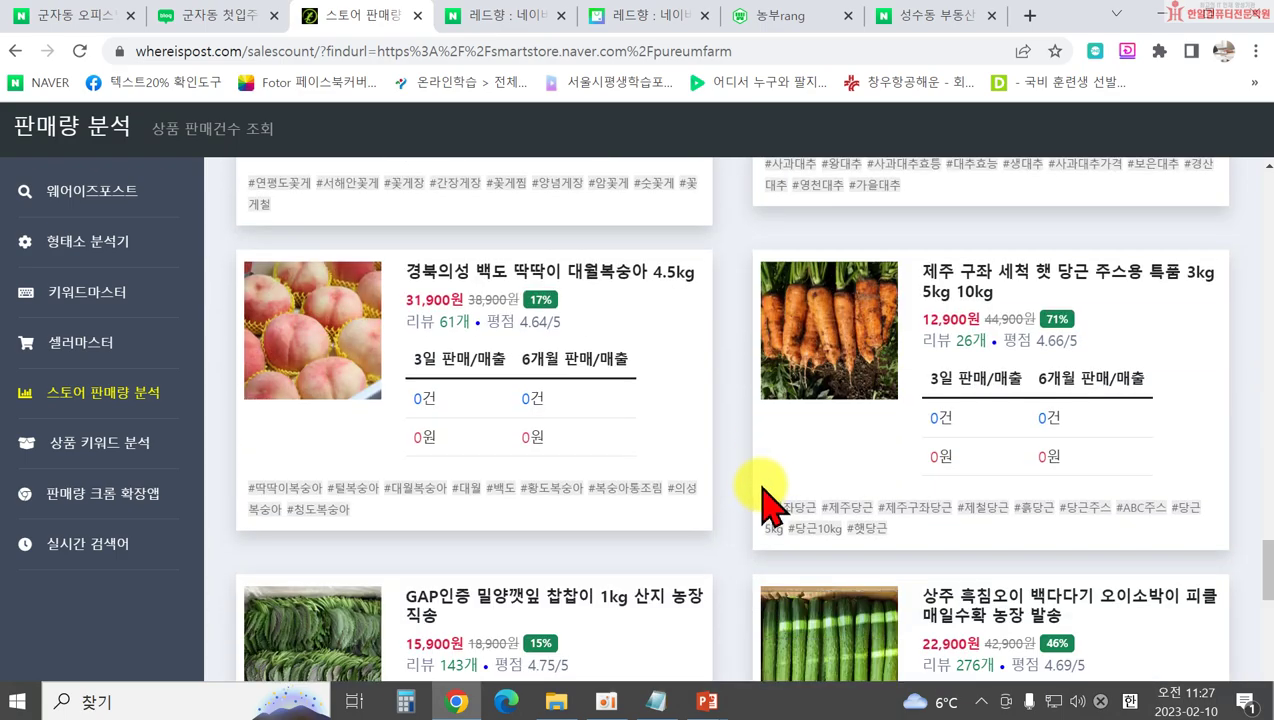
pyautogui.scroll(-7, 763, 490)
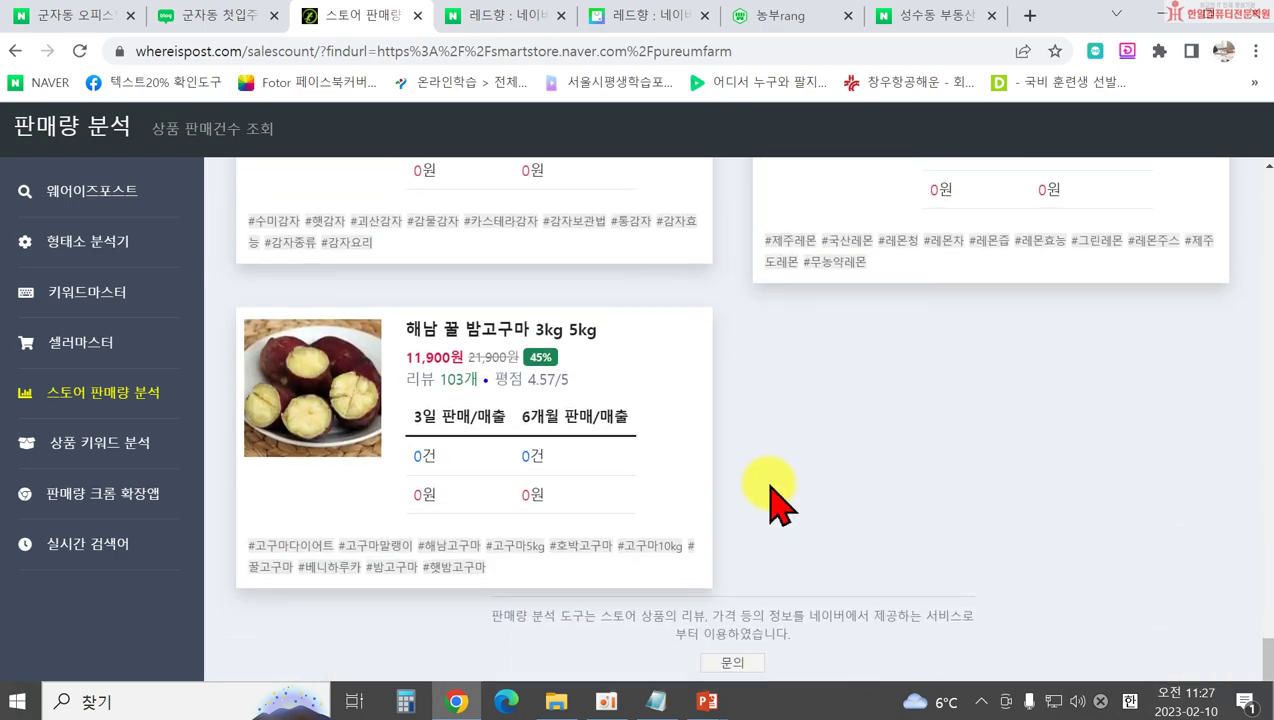
pyautogui.moveTo(1267, 652); pyautogui.dragTo(1210, 200)
pyautogui.scroll(2, 1150, 235)
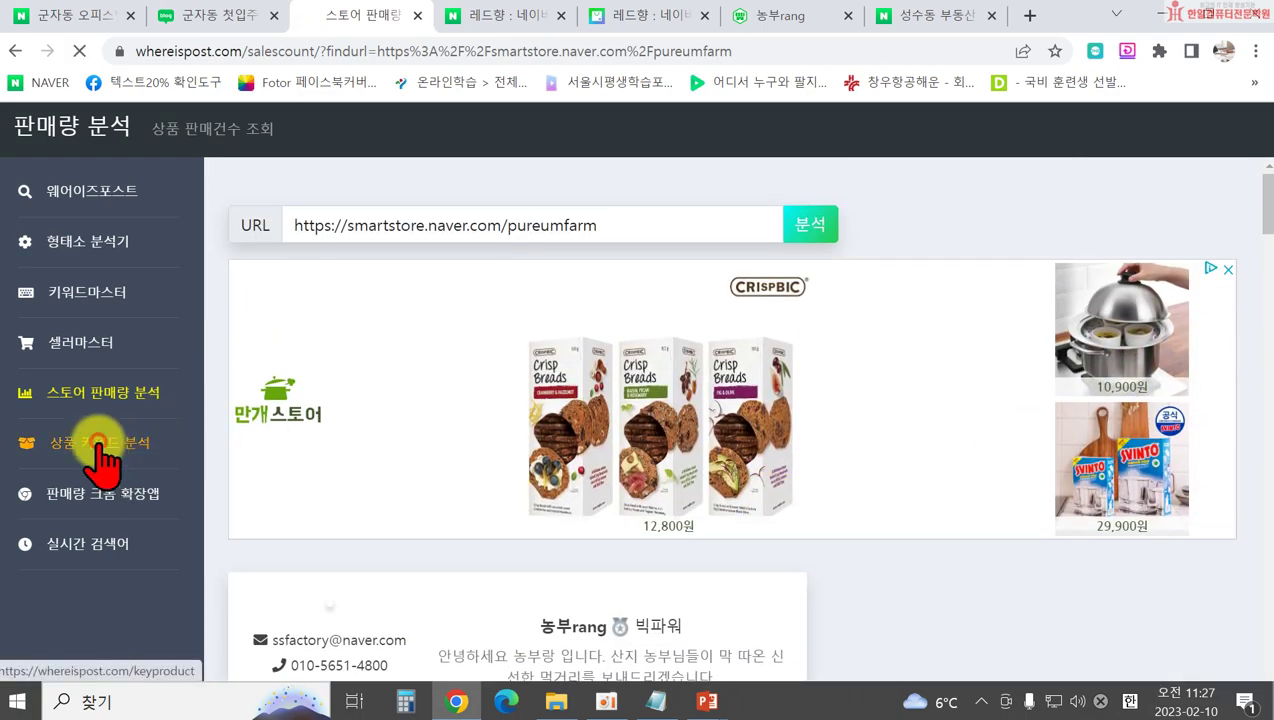
# Open the product keyword analysis tool (상품 키워드 분석) and search for the keyword 레드향
pyautogui.click(100, 450)
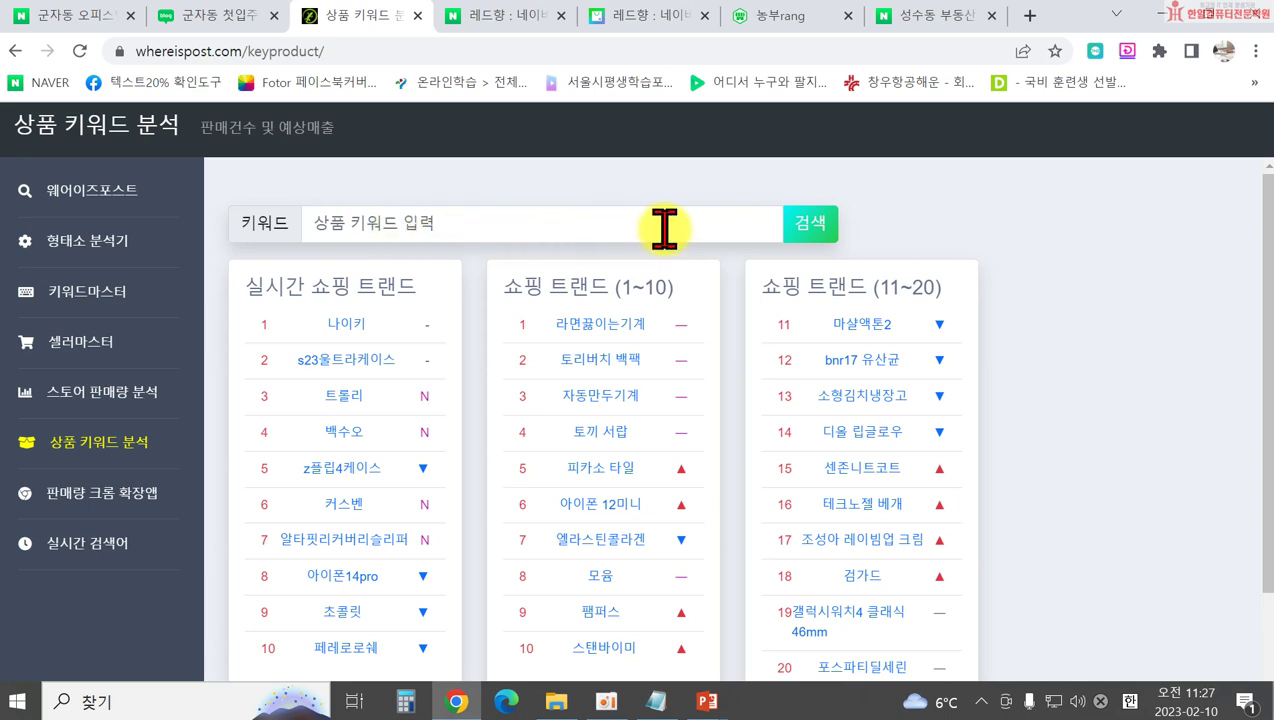
pyautogui.click(427, 219)
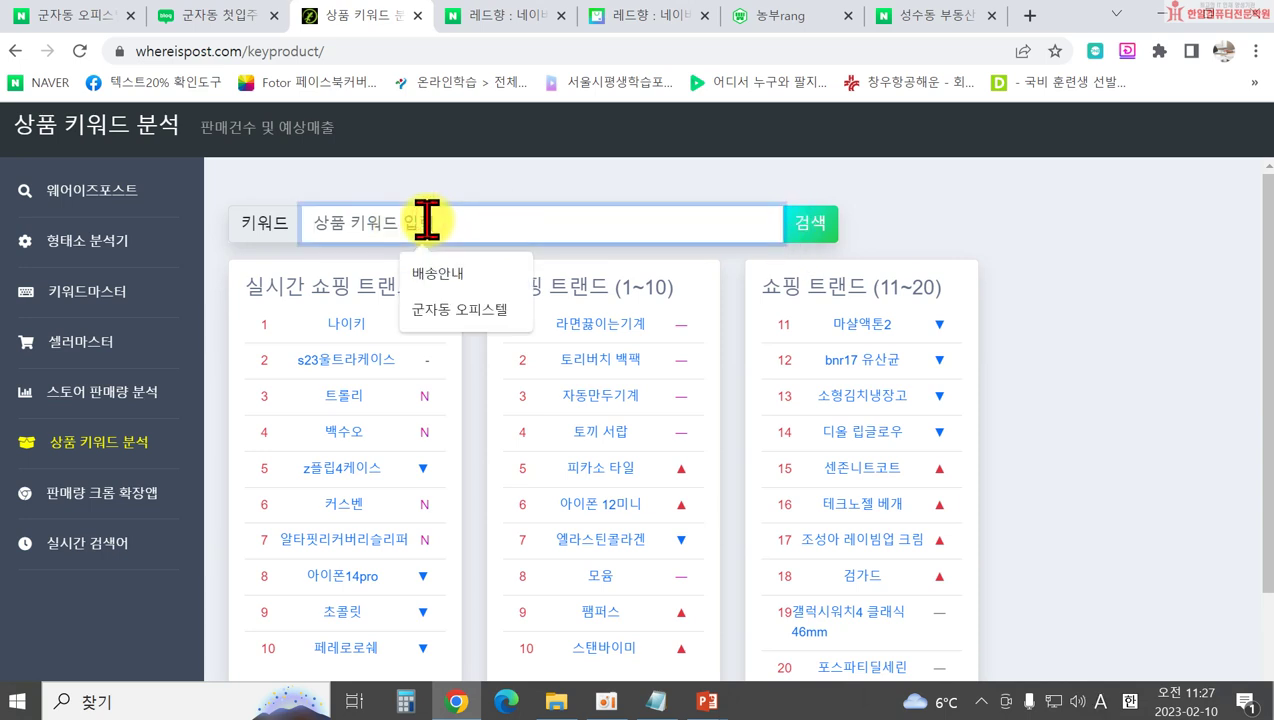
pyautogui.write('f')
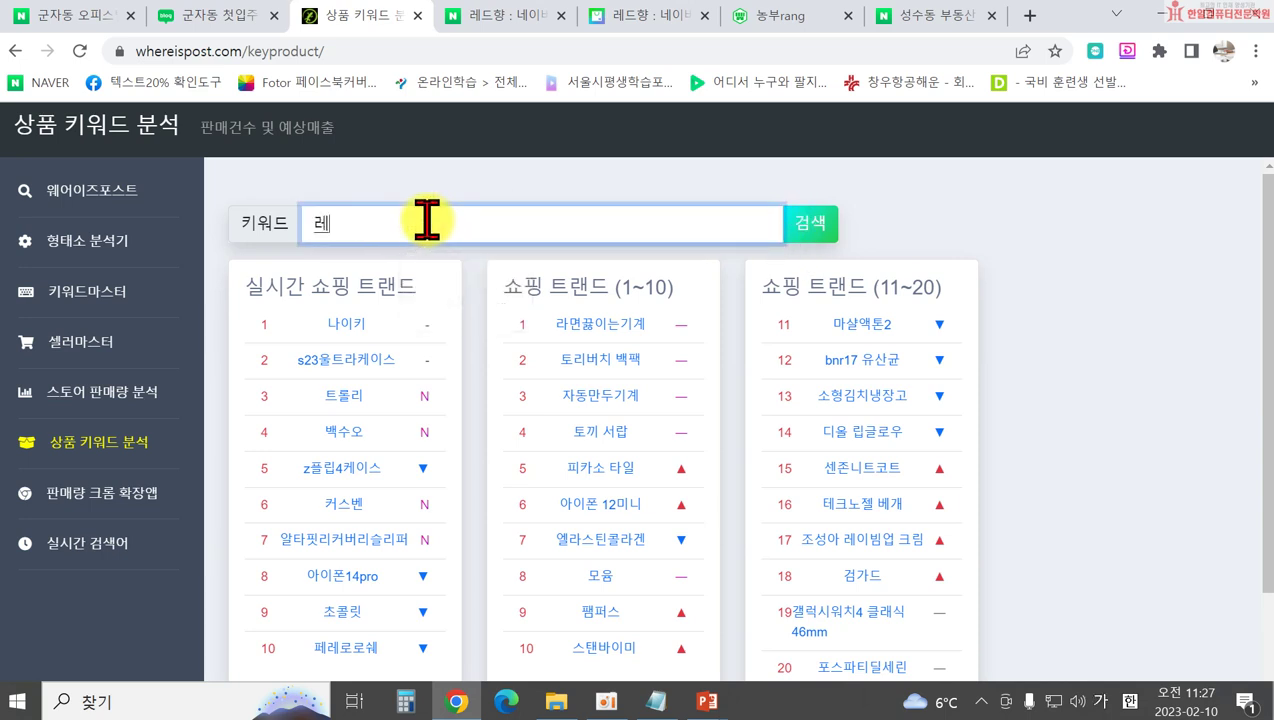
pyautogui.write('레드햐ㅇ')
pyautogui.press('Return')
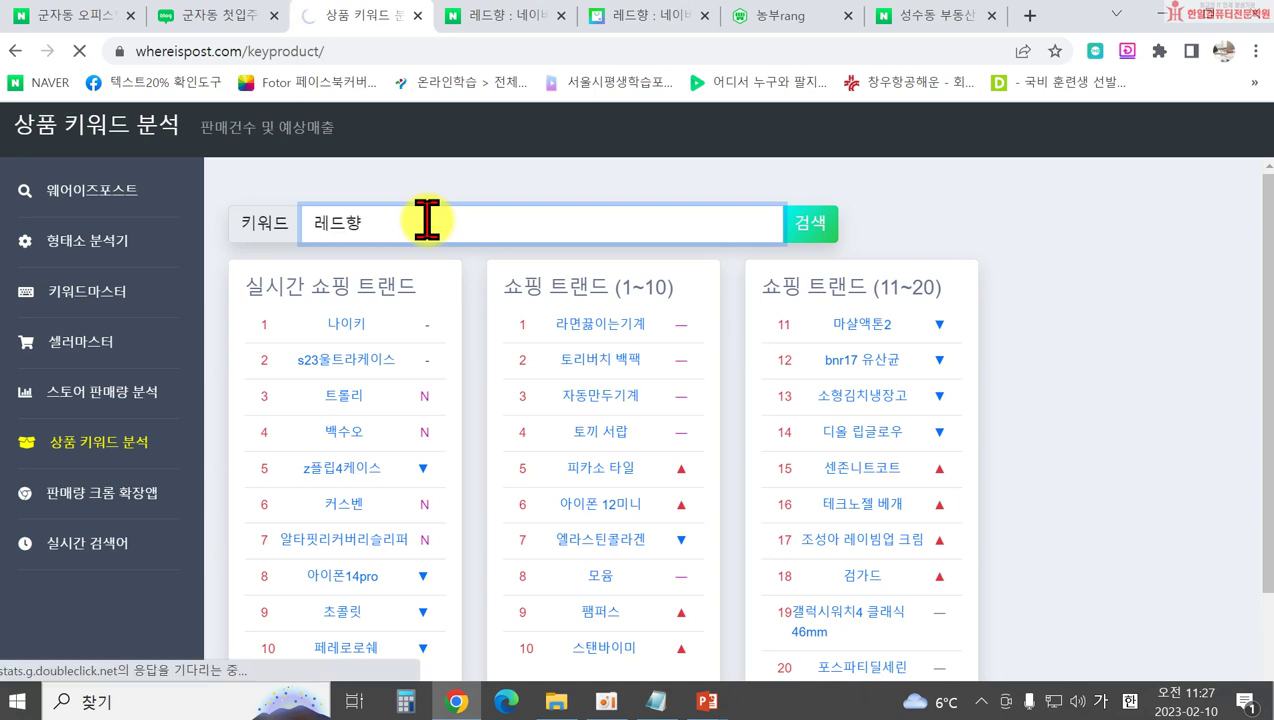
pyautogui.click(812, 222)
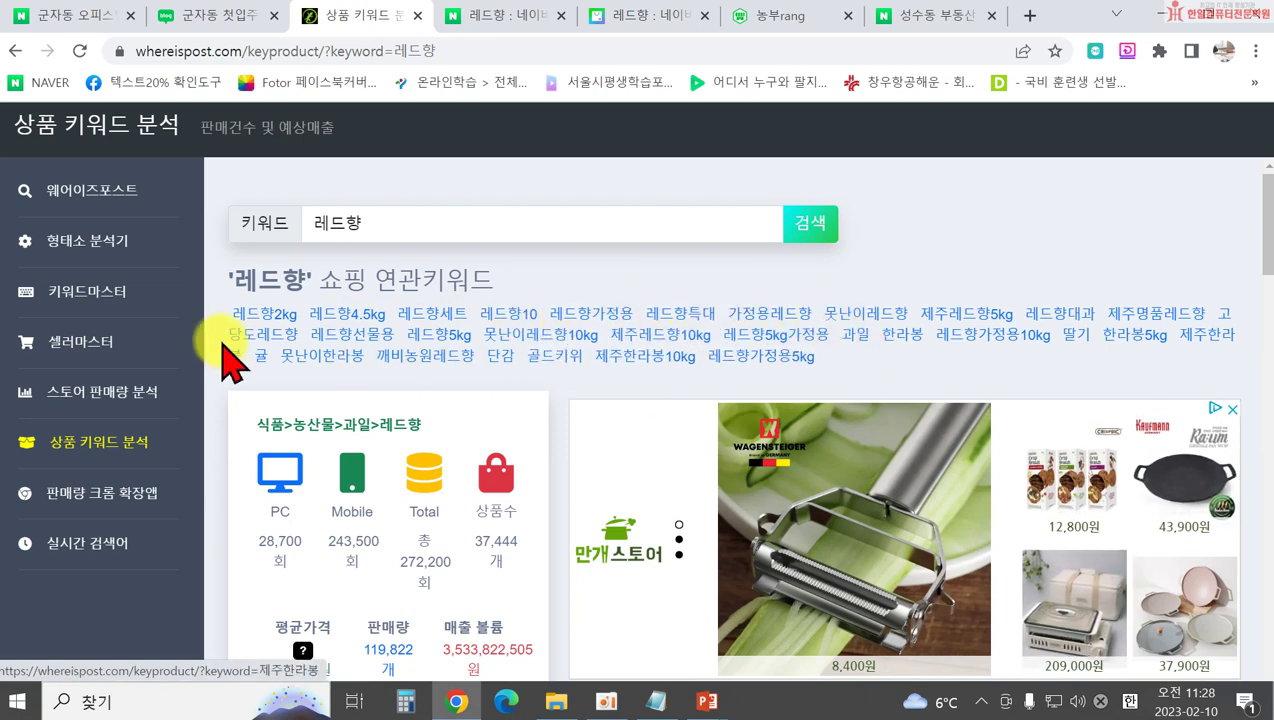
# Examine the 레드향 related keywords, PC and mobile search volumes, product count, average price, sales volume and revenue
pyautogui.scroll(-1, 1120, 345)
pyautogui.scroll(-2, 611, 313)
pyautogui.scroll(2, 370, 270)
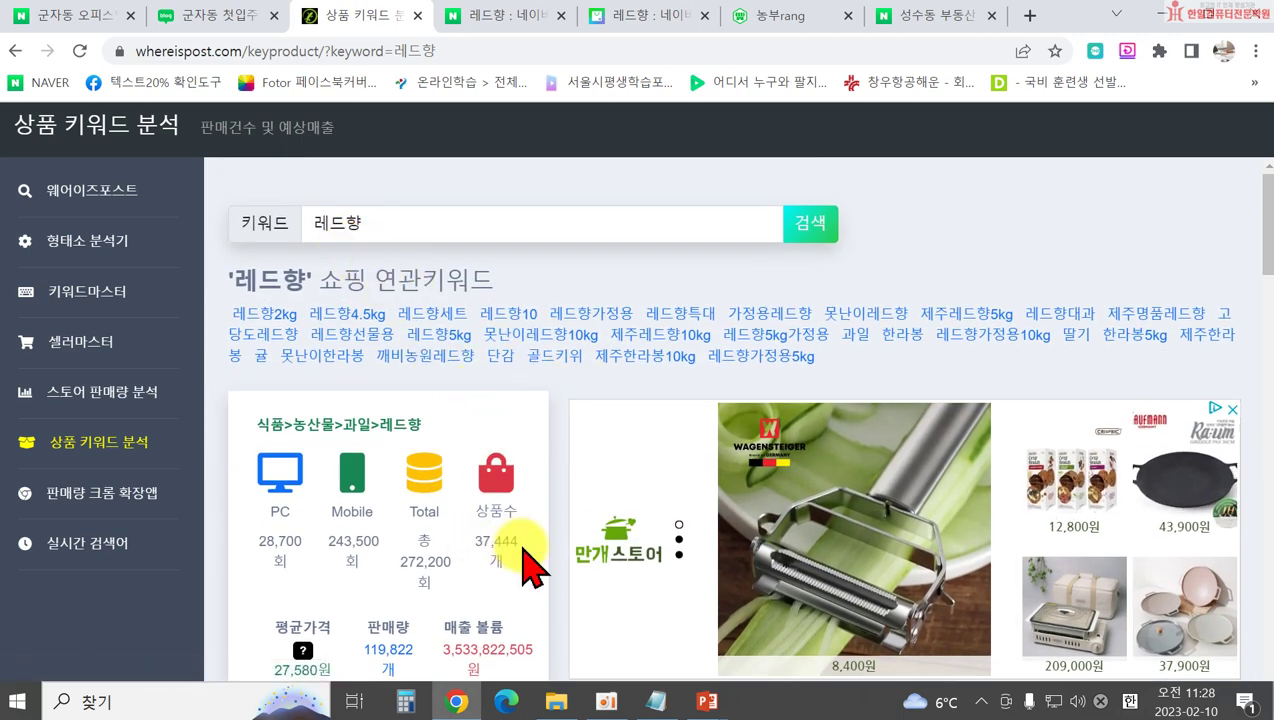
pyautogui.scroll(-1, 515, 560)
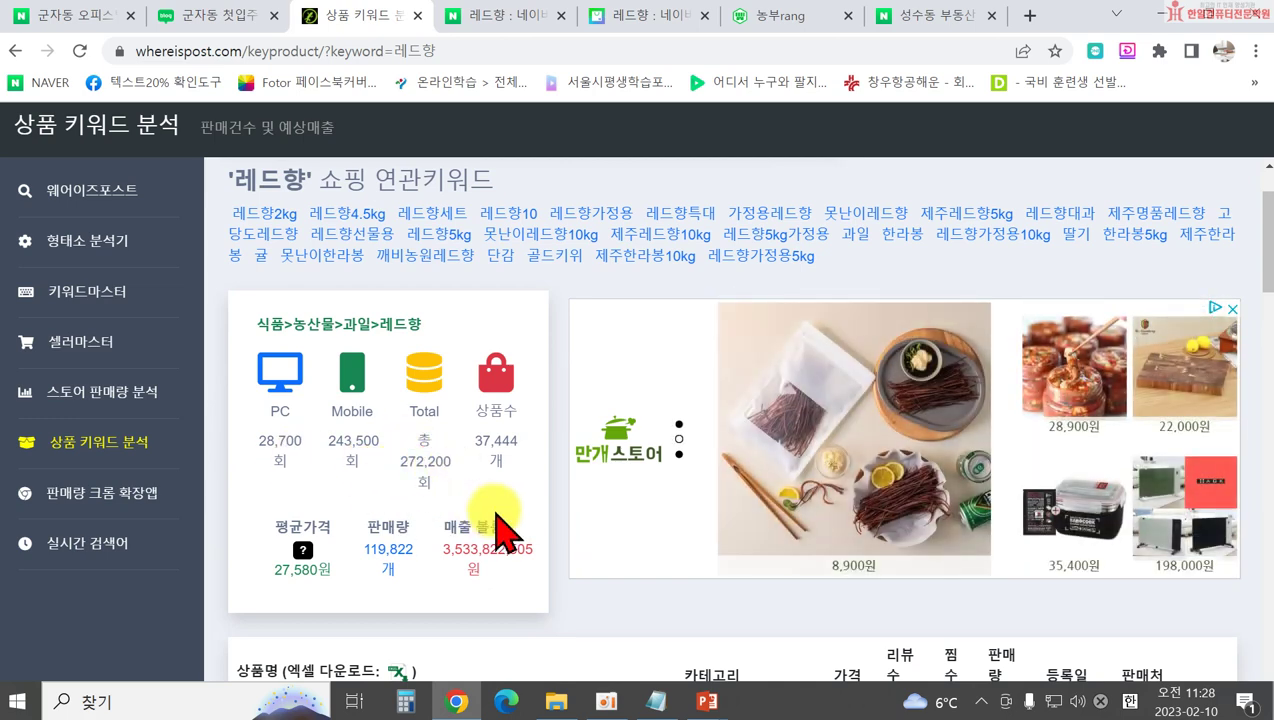
pyautogui.scroll(-1, 540, 575)
pyautogui.scroll(-1, 540, 575)
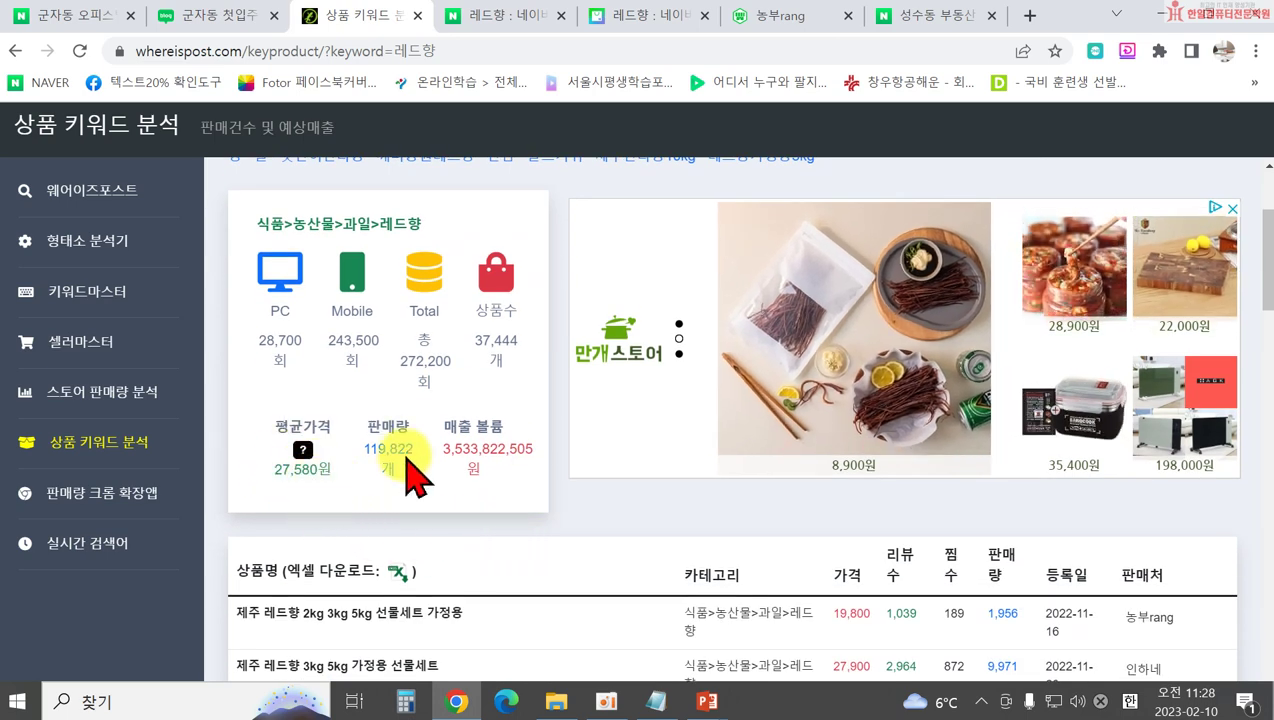
pyautogui.scroll(-1, 541, 515)
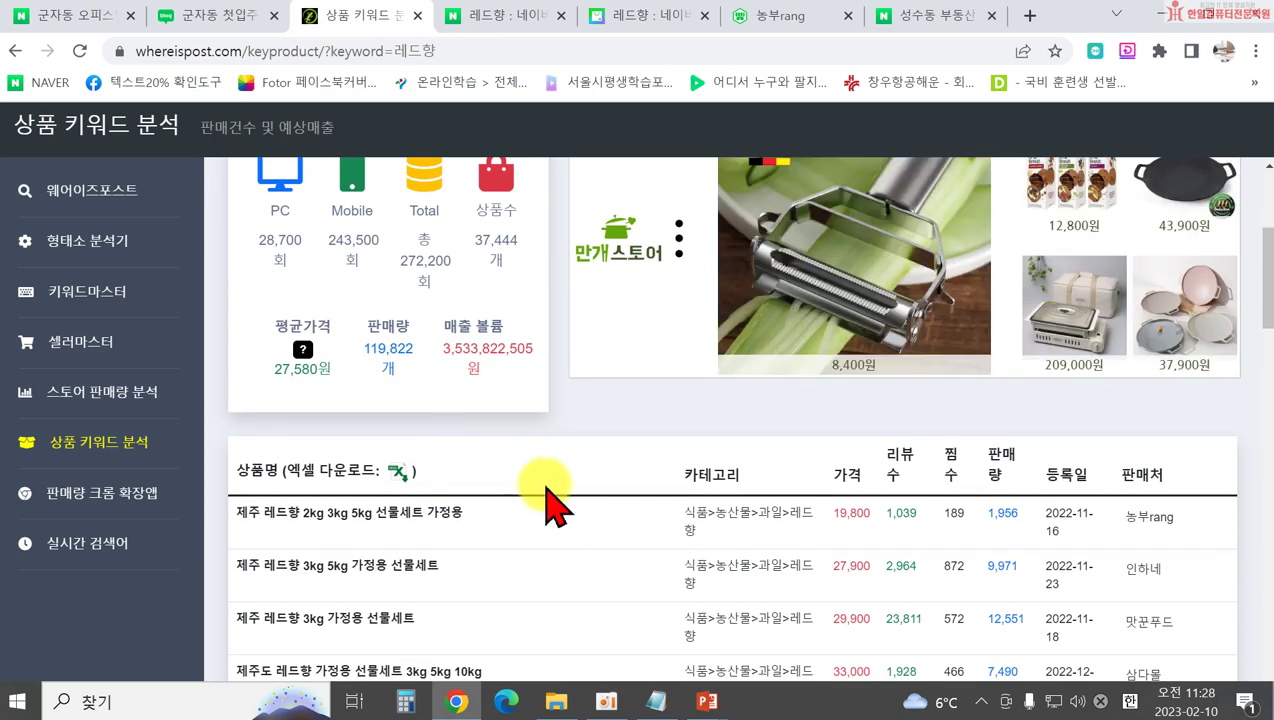
# Review the 레드향 product table, comparing prices, reviews, sales volumes, registration dates and sellers
pyautogui.scroll(-2, 517, 506)
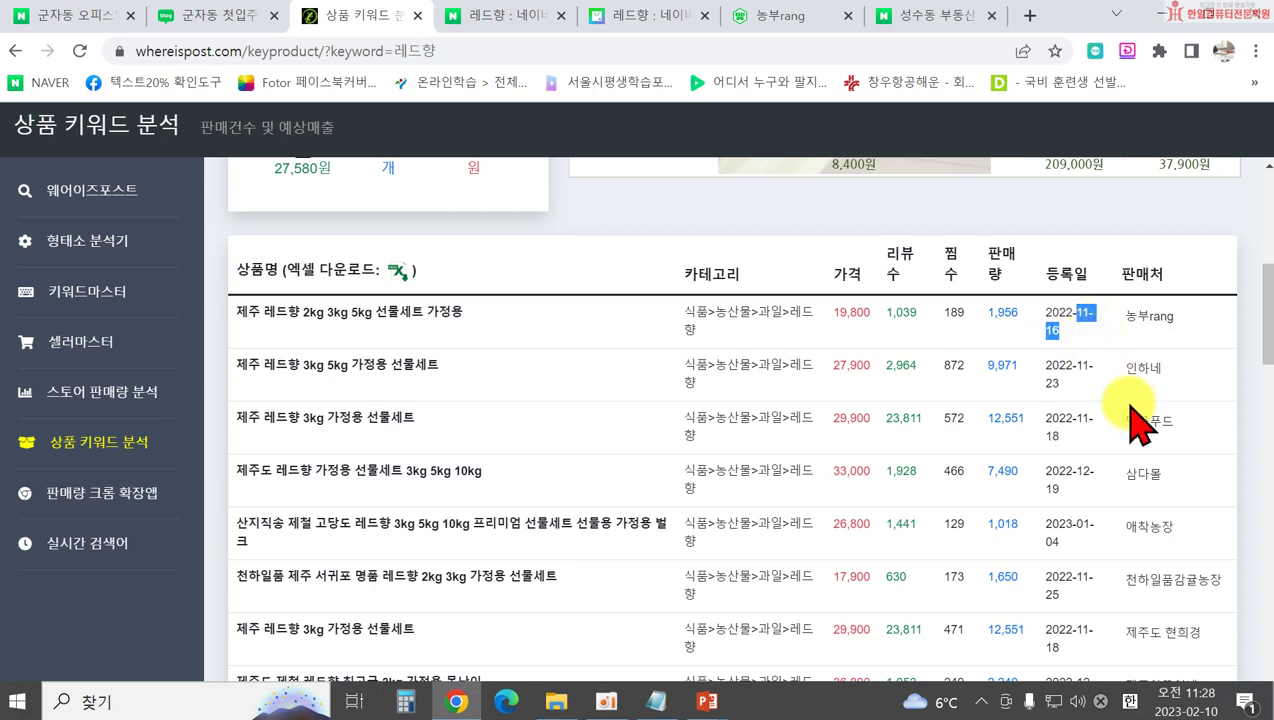
pyautogui.scroll(-2, 805, 412)
pyautogui.scroll(-9, 805, 412)
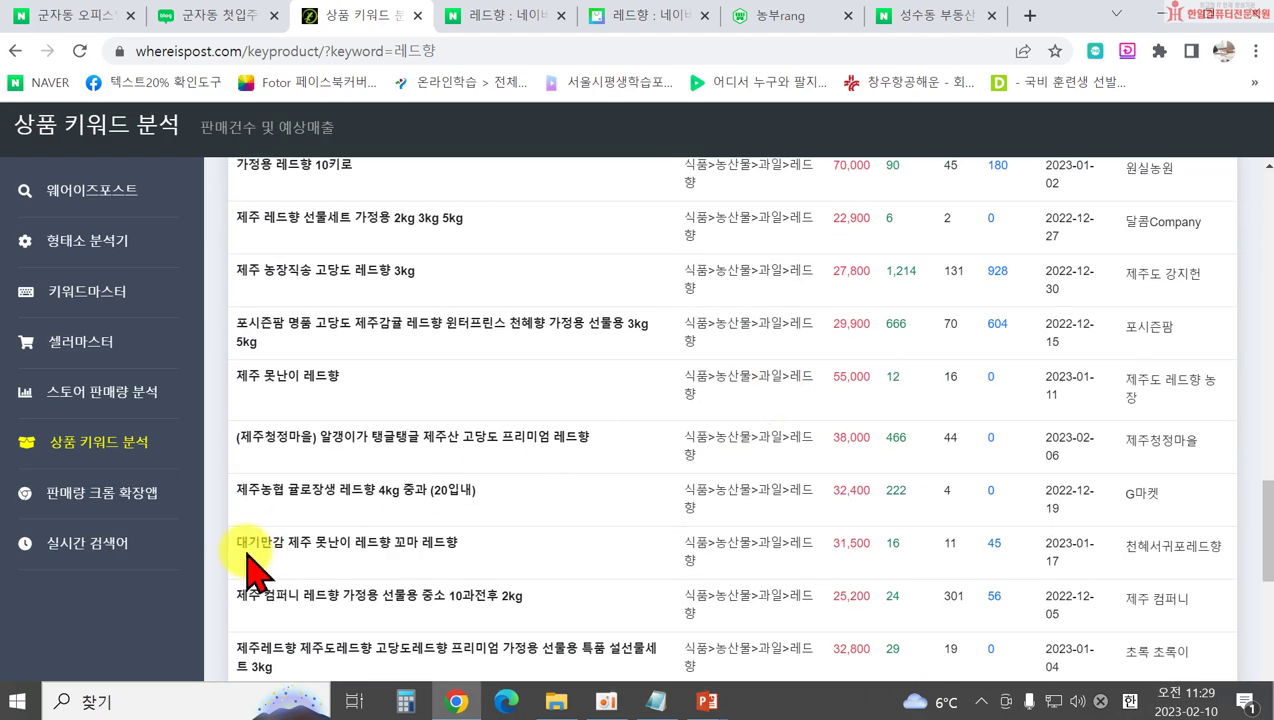
pyautogui.scroll(3, 535, 525)
pyautogui.scroll(8, 538, 510)
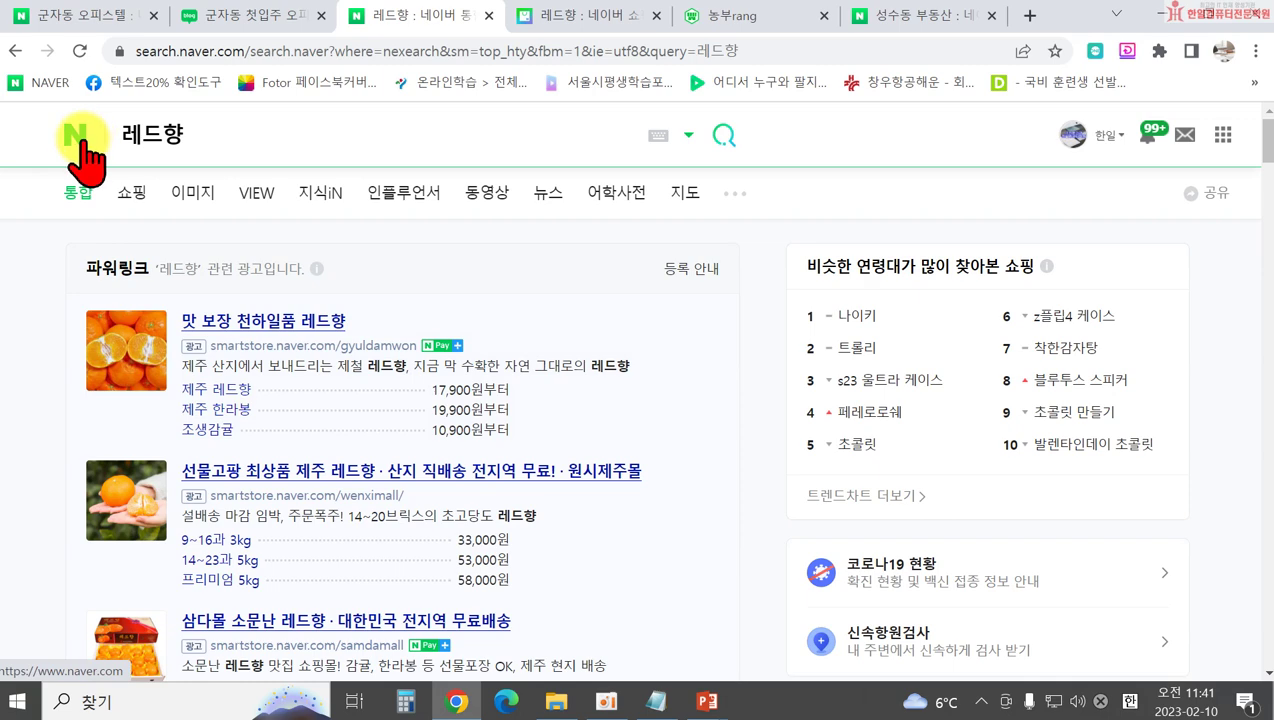
# Go from the 레드향 search results to the Naver home page
pyautogui.click(76, 135)
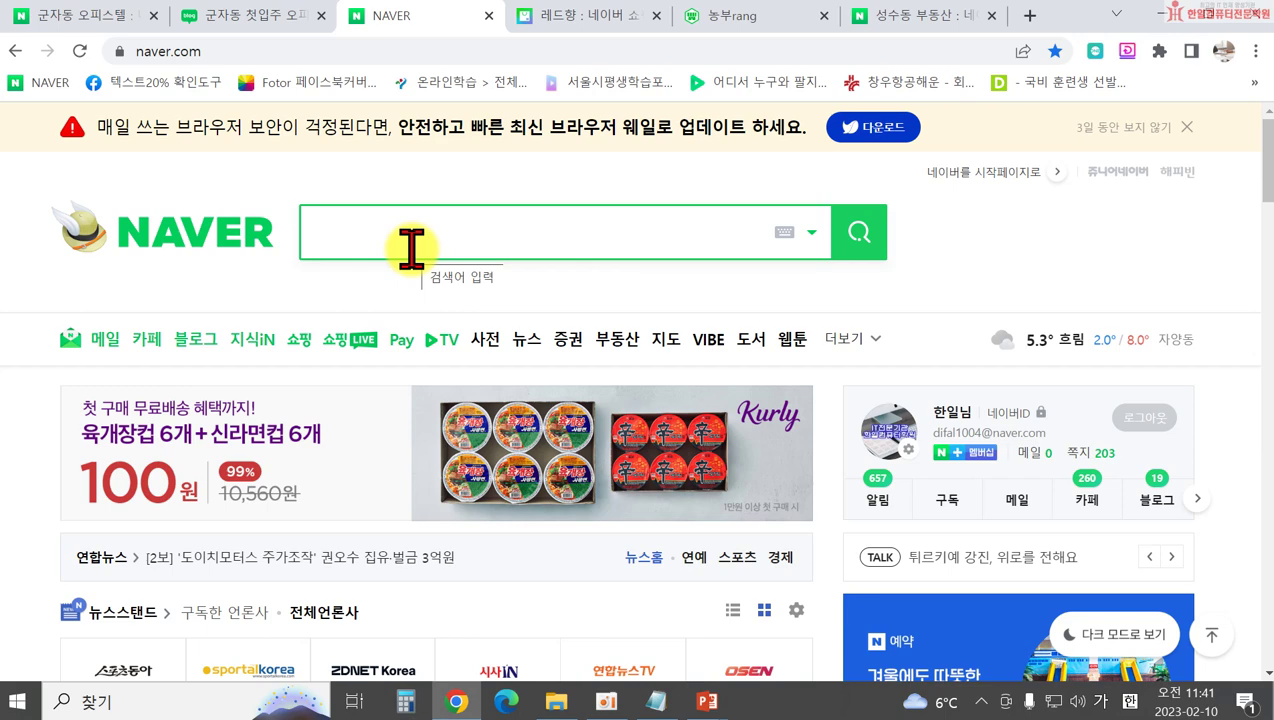
pyautogui.scroll(-1, 414, 258)
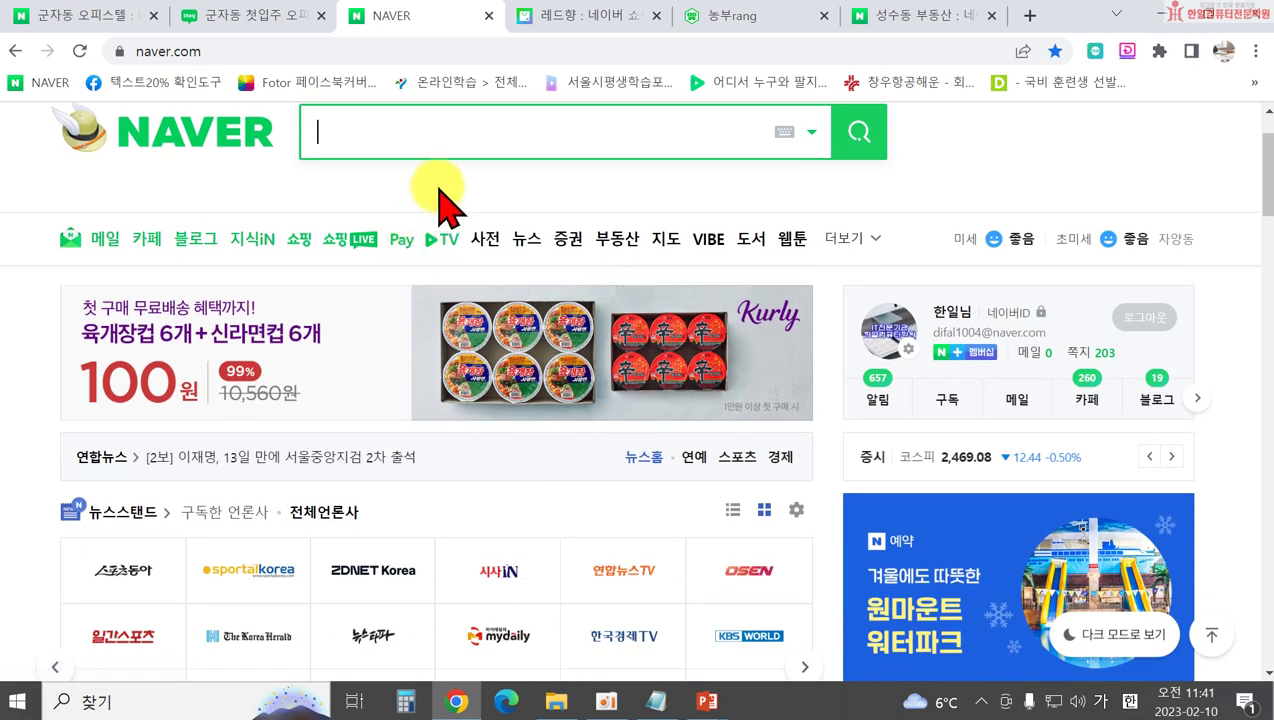
# Search Naver for 셀프네일아트
pyautogui.scroll(1, 438, 200)
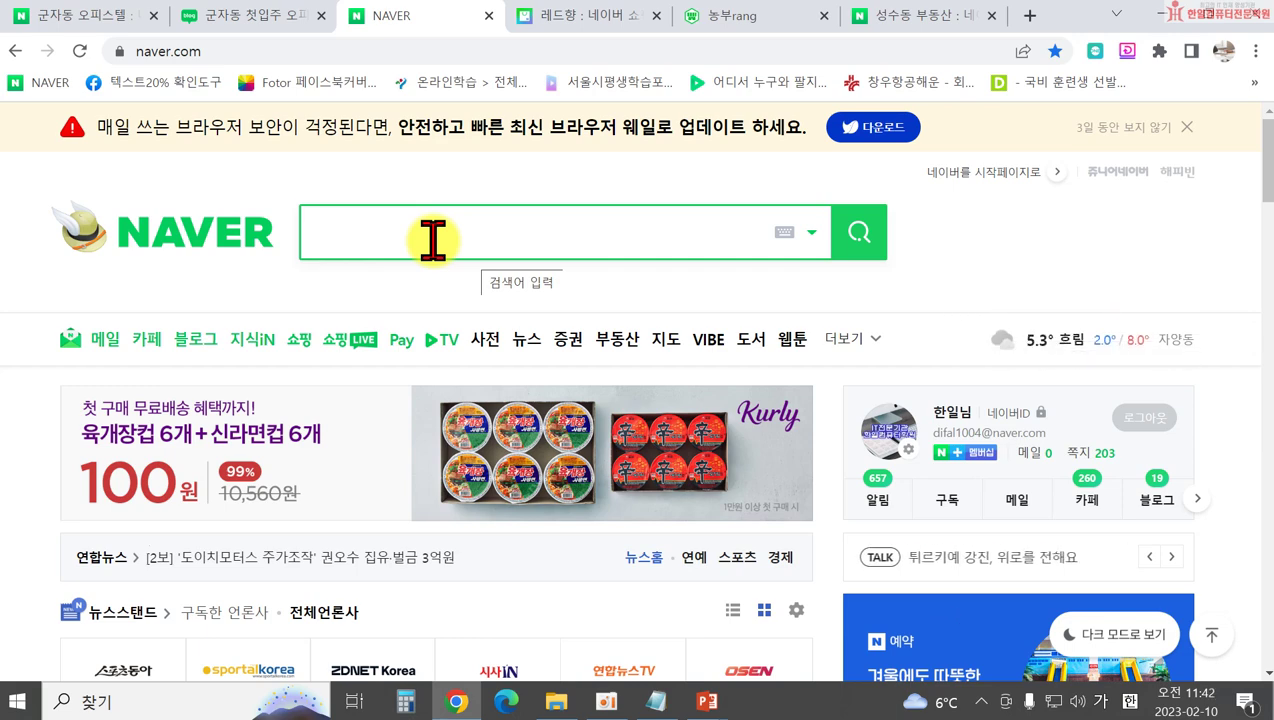
pyautogui.write('셀프넹일아')
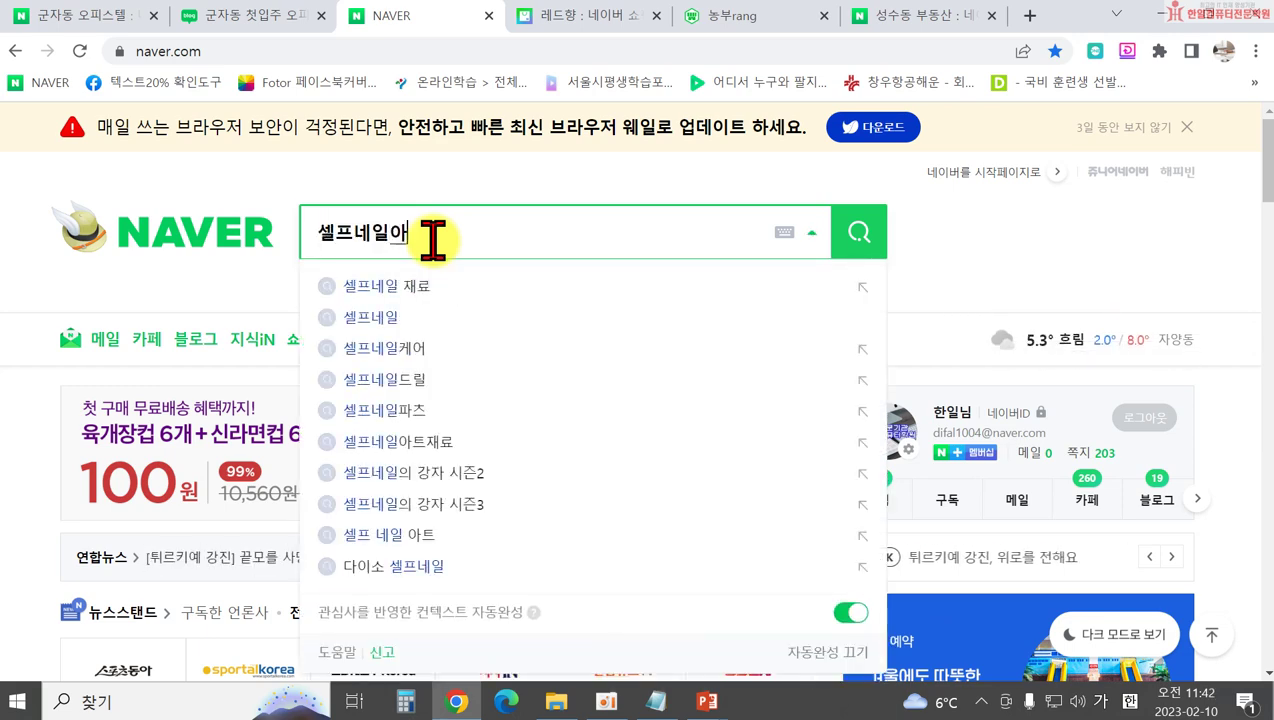
pyautogui.write('트')
pyautogui.press('Return')
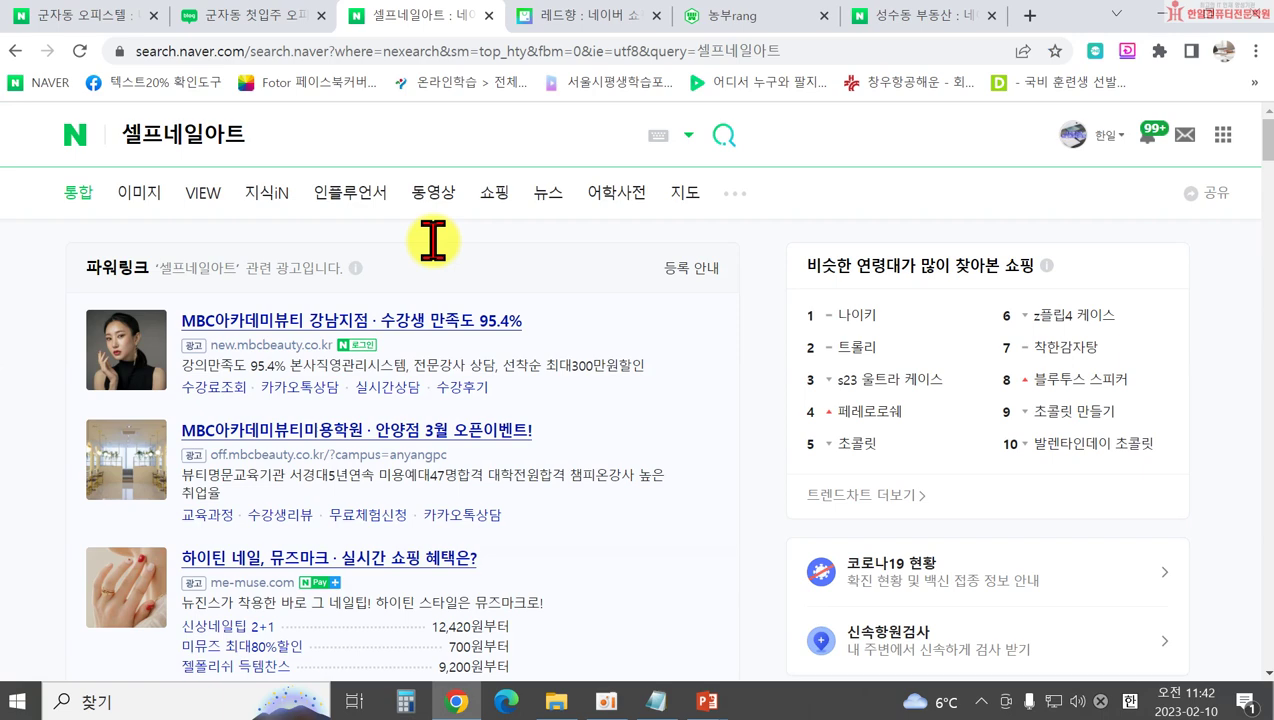
# Open the post '2023 봄네일 글리터 젤네일 스티커 셀프네일아트' from the VIEW results and go to its introductory text
pyautogui.click(203, 198)
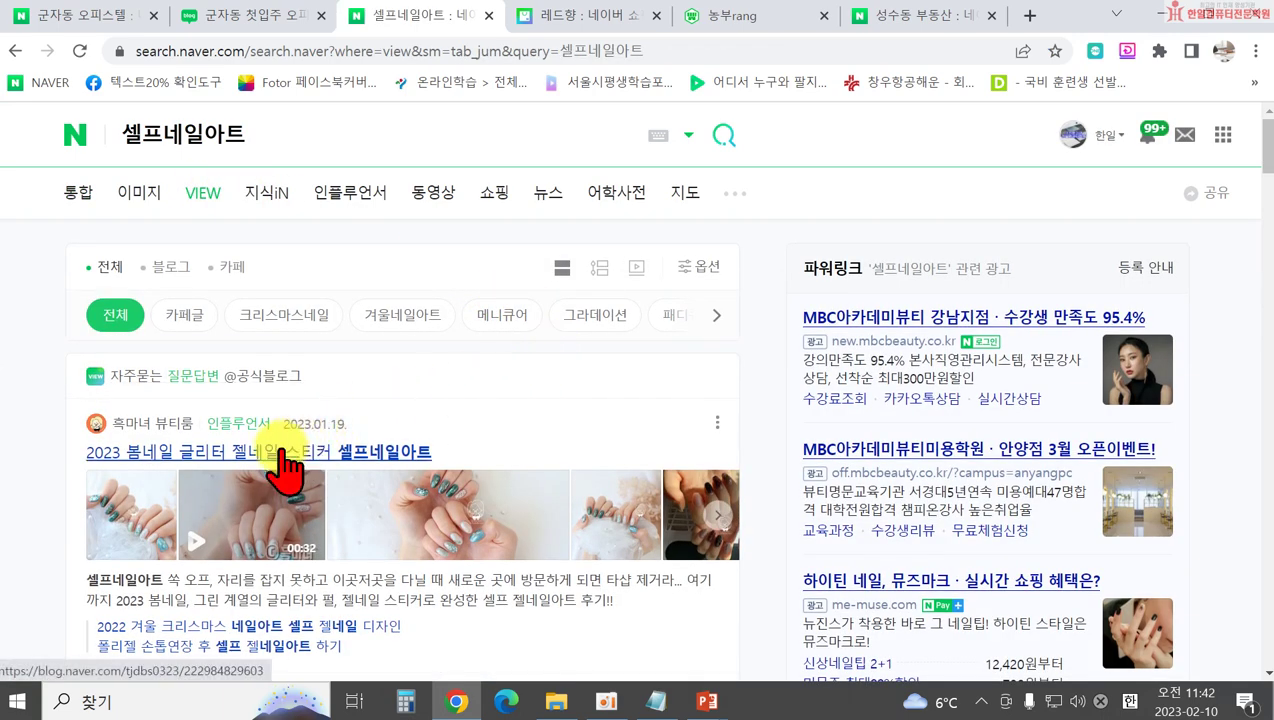
pyautogui.click(284, 452)
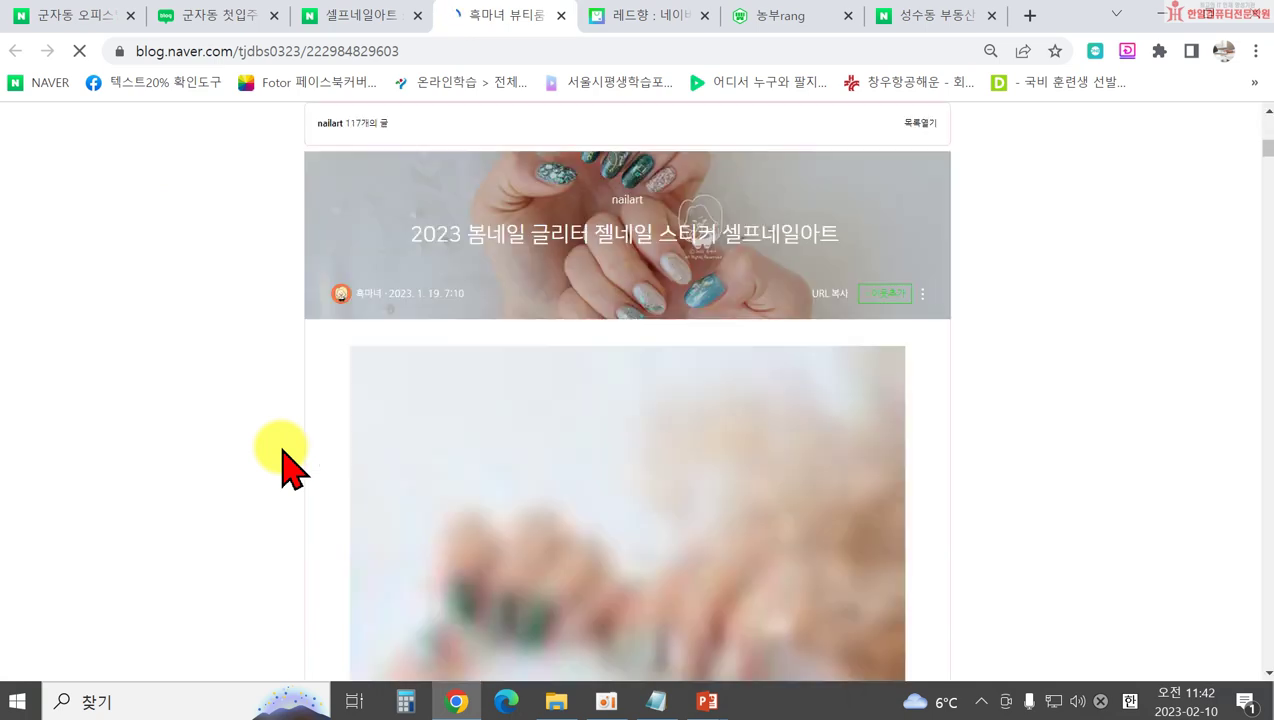
pyautogui.scroll(-8, 416, 462)
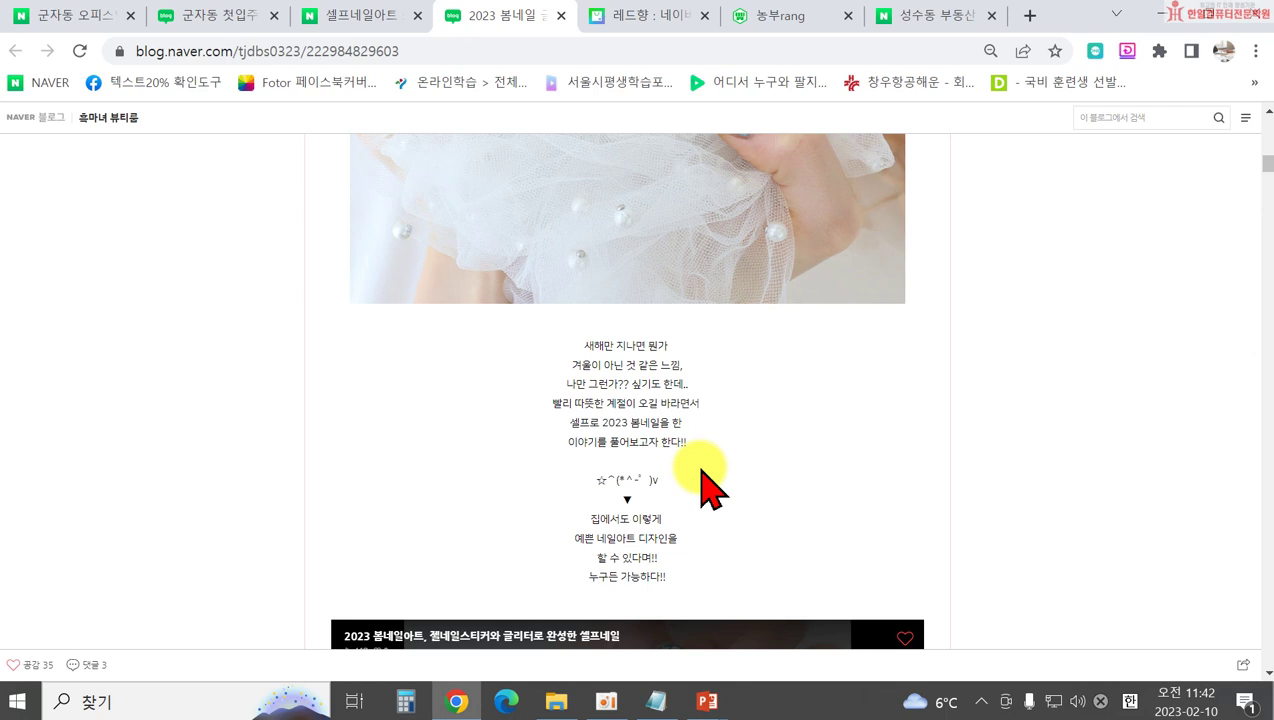
# Turn on Disable JavaScript in the browser's developer tools preferences for the open blog post
pyautogui.press('F12')
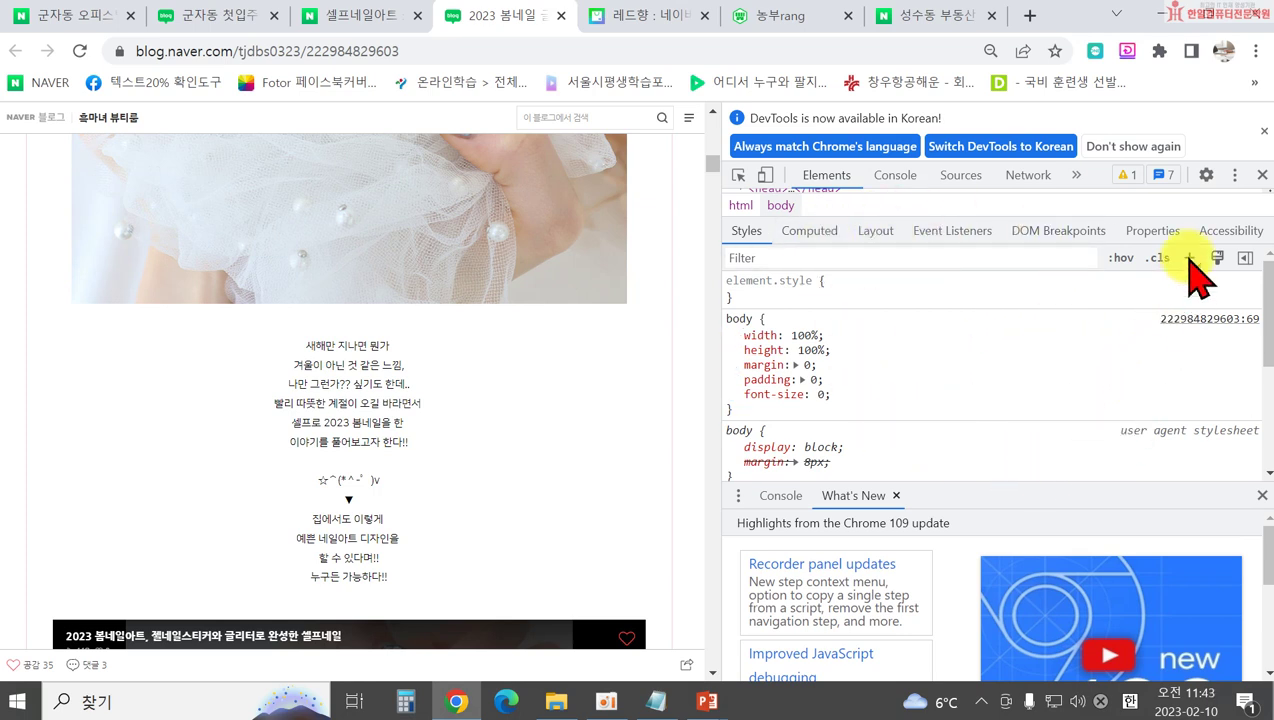
pyautogui.click(1207, 176)
pyautogui.scroll(-5, 1150, 420)
pyautogui.scroll(-10, 1150, 420)
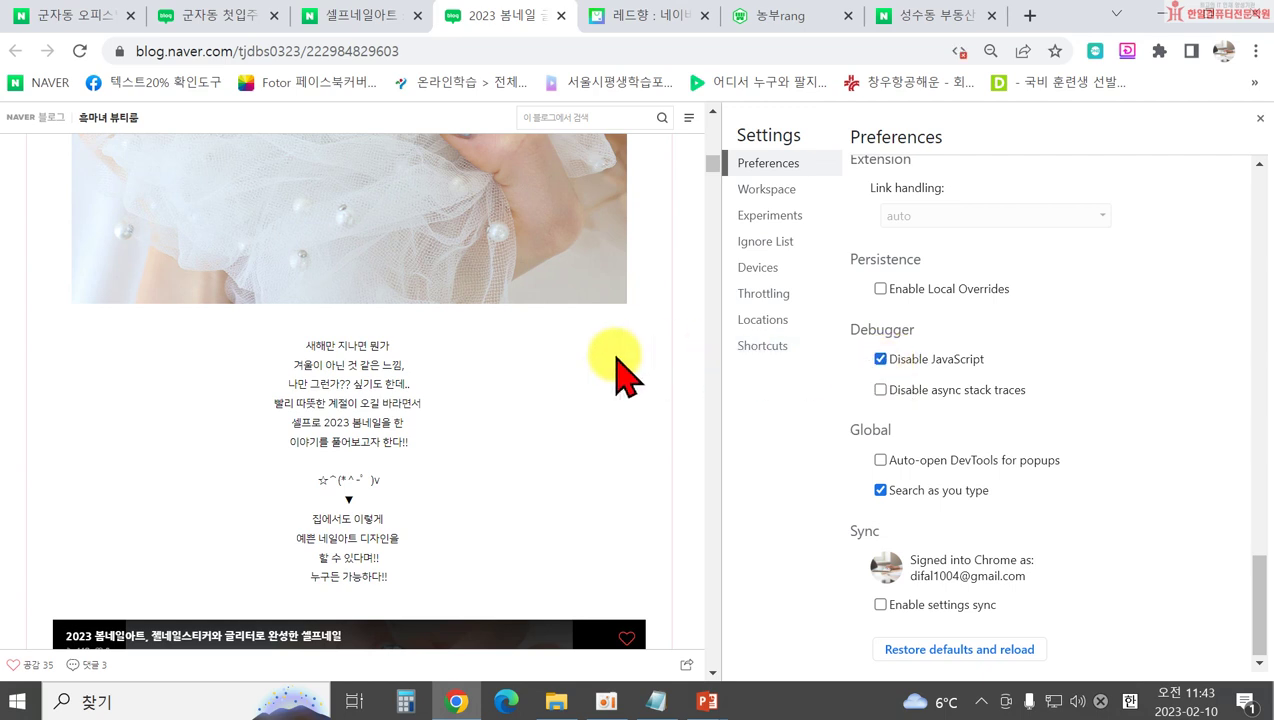
# Copy the blog passage from '새해만 지나면 뭔가' through '누구든 가능하다!!'
pyautogui.moveTo(284, 341); pyautogui.dragTo(475, 575)
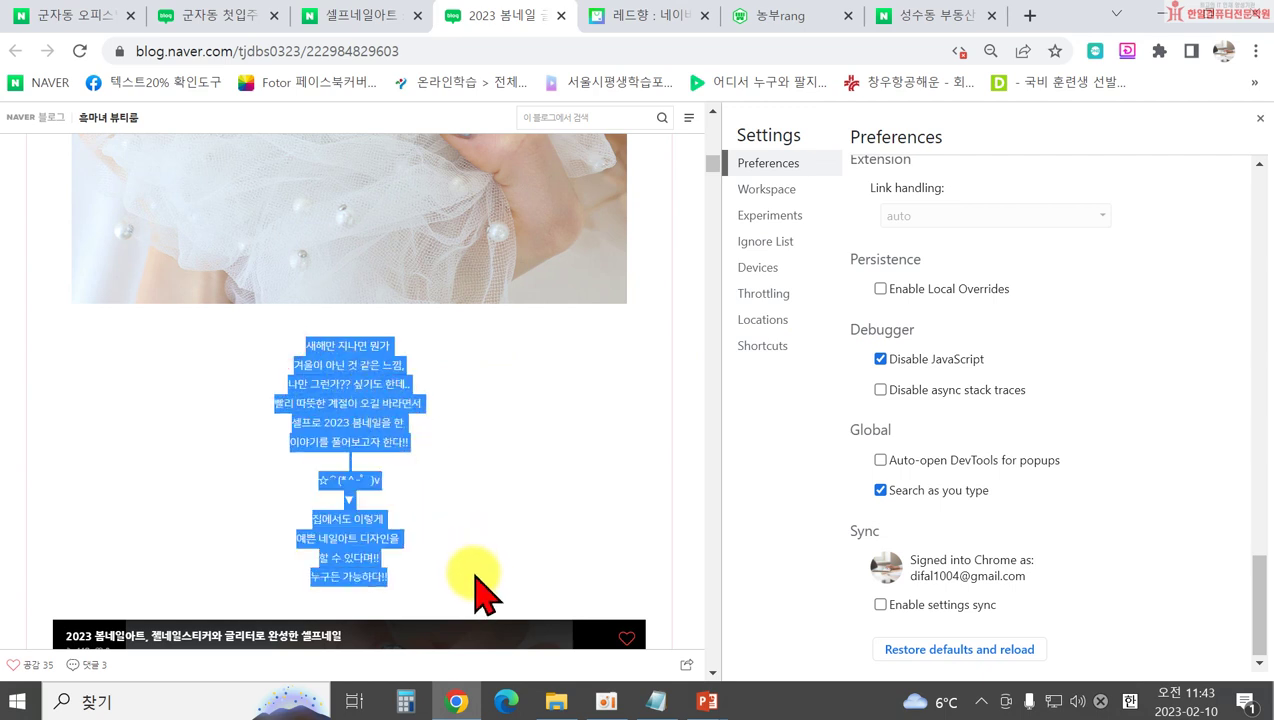
pyautogui.rightClick(347, 434)
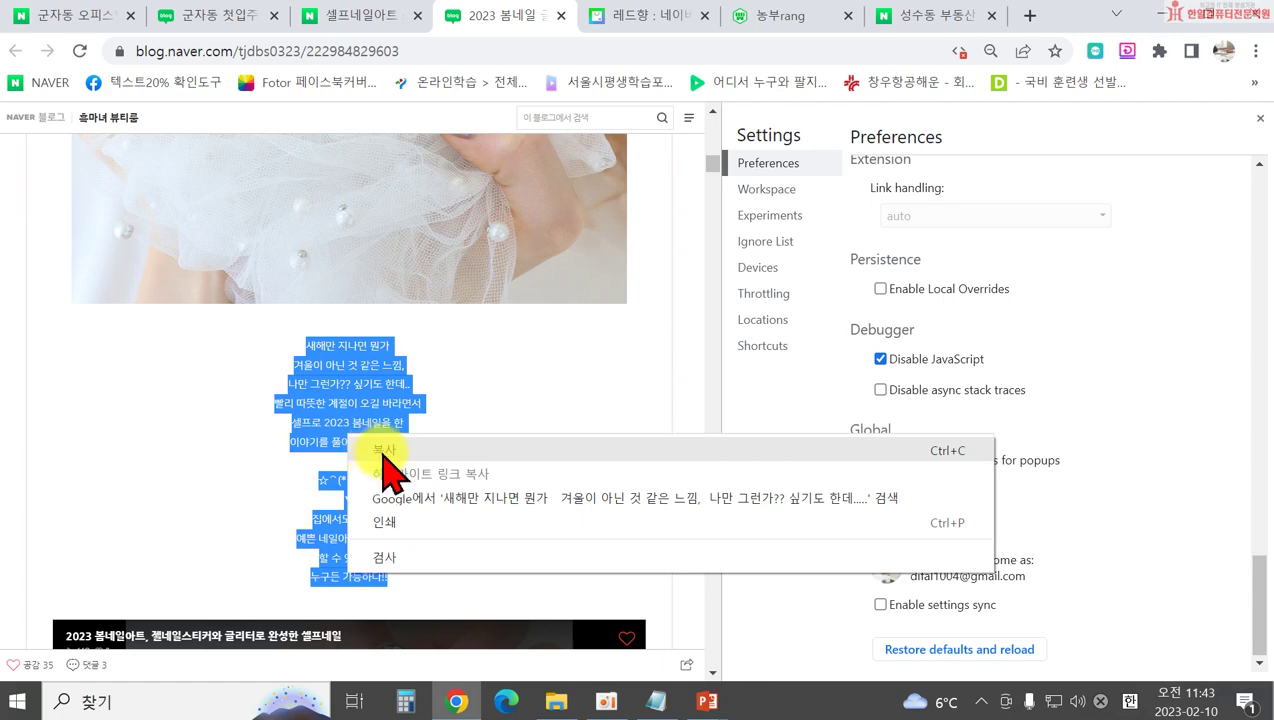
pyautogui.click(384, 452)
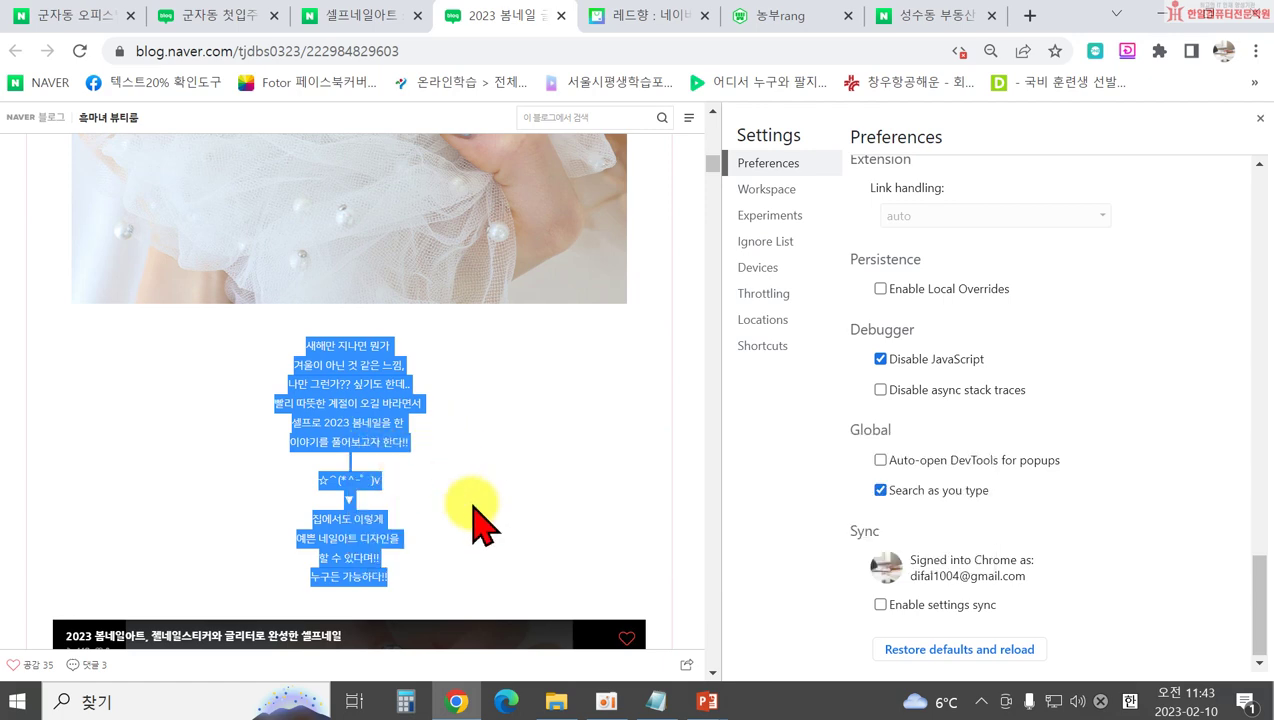
# Switch to Notepad and make room with a run of empty lines below 부동산블로그
pyautogui.click(651, 706)
pyautogui.scroll(-1, 1015, 606)
pyautogui.click(1022, 612)
pyautogui.press('Return')
pyautogui.press('Return')
pyautogui.press('Return')
pyautogui.press('Return')
pyautogui.press('Return')
pyautogui.press('Return')
pyautogui.press('Return')
pyautogui.press('Return')
pyautogui.press('Return')
pyautogui.press('Return')
pyautogui.press('Return')
pyautogui.press('Return')
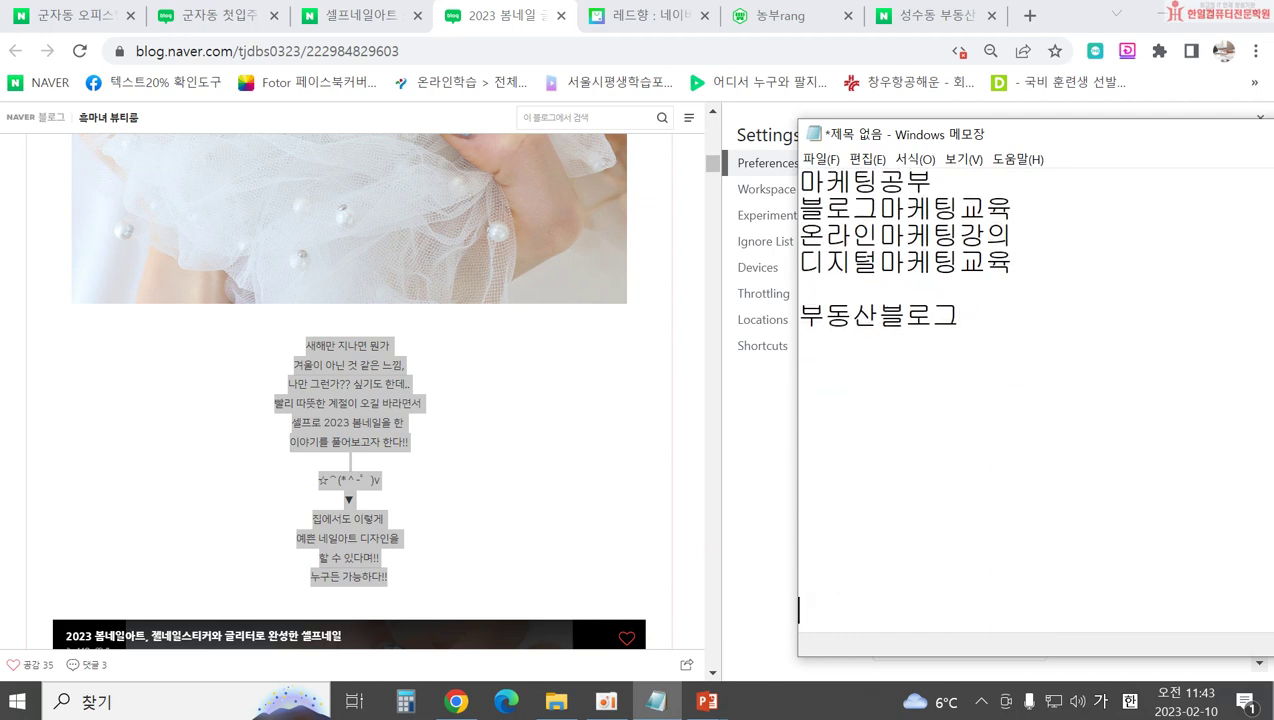
pyautogui.press('Return')
pyautogui.press('Return')
pyautogui.press('Return')
pyautogui.press('Return')
pyautogui.press('Return')
pyautogui.press('Return')
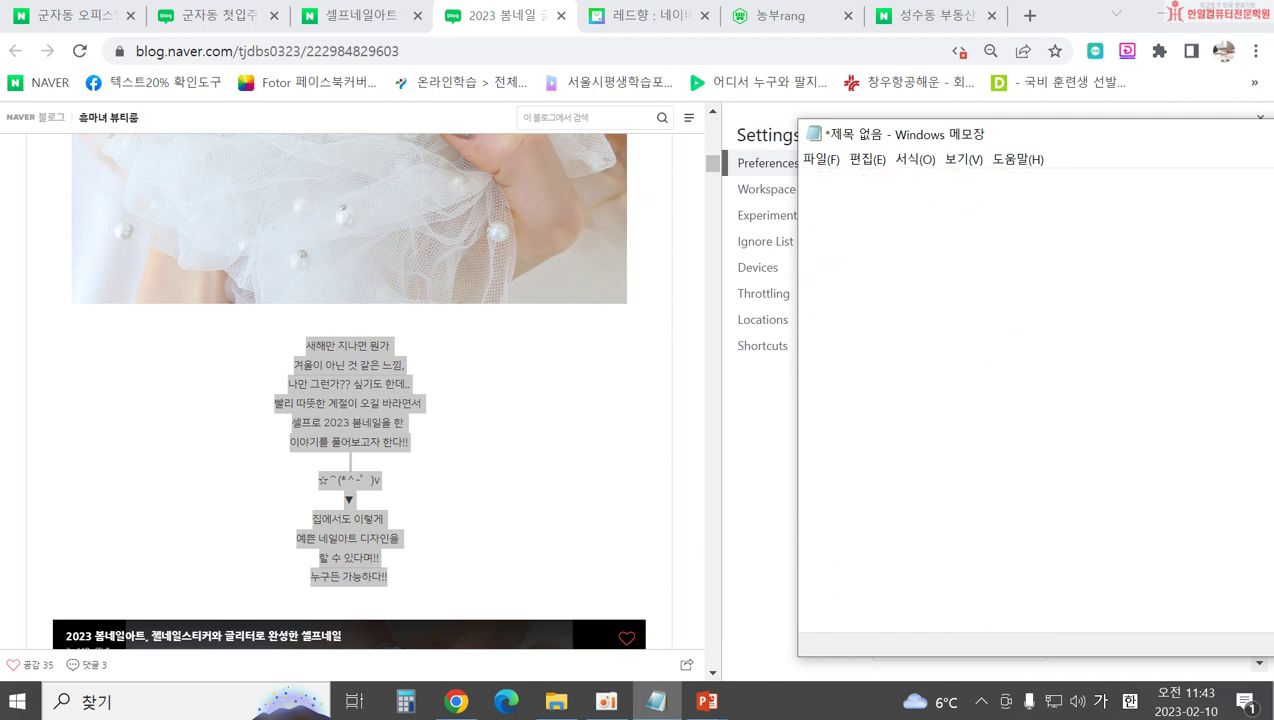
# Paste the copied blog passage below 부동산블로그, check it from its beginning, and return to the browser
pyautogui.rightClick(840, 226)
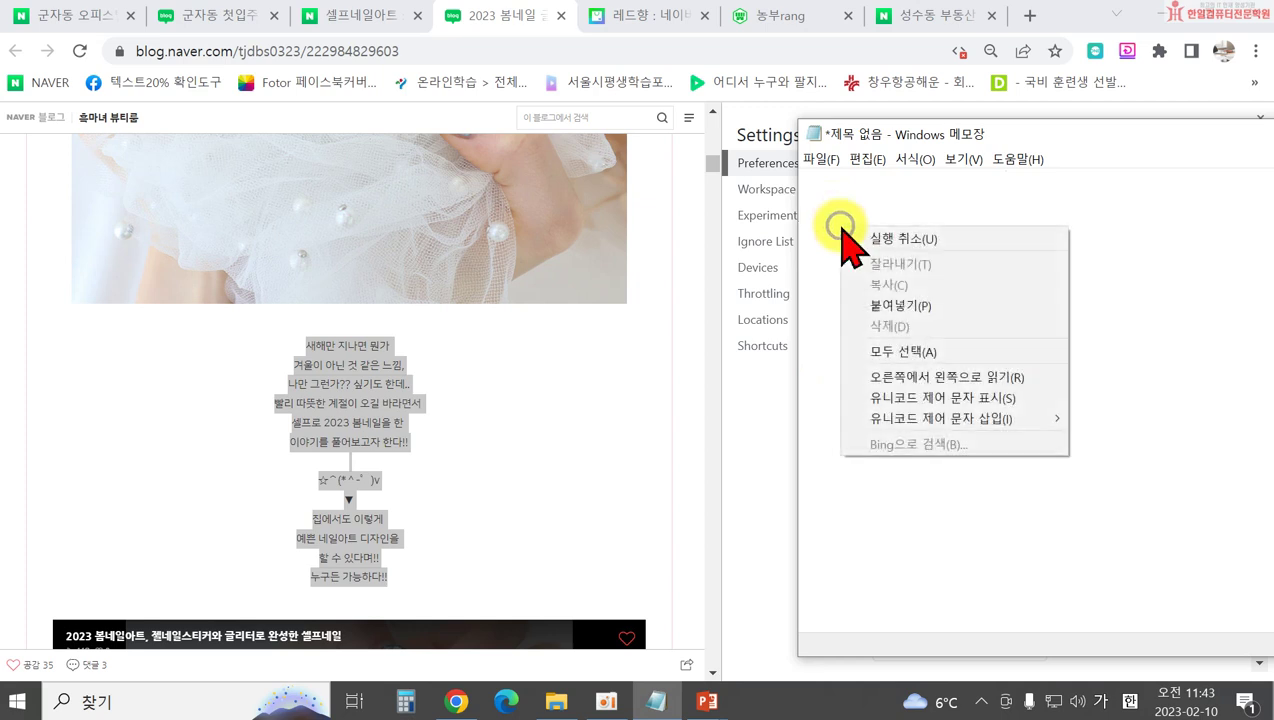
pyautogui.click(893, 306)
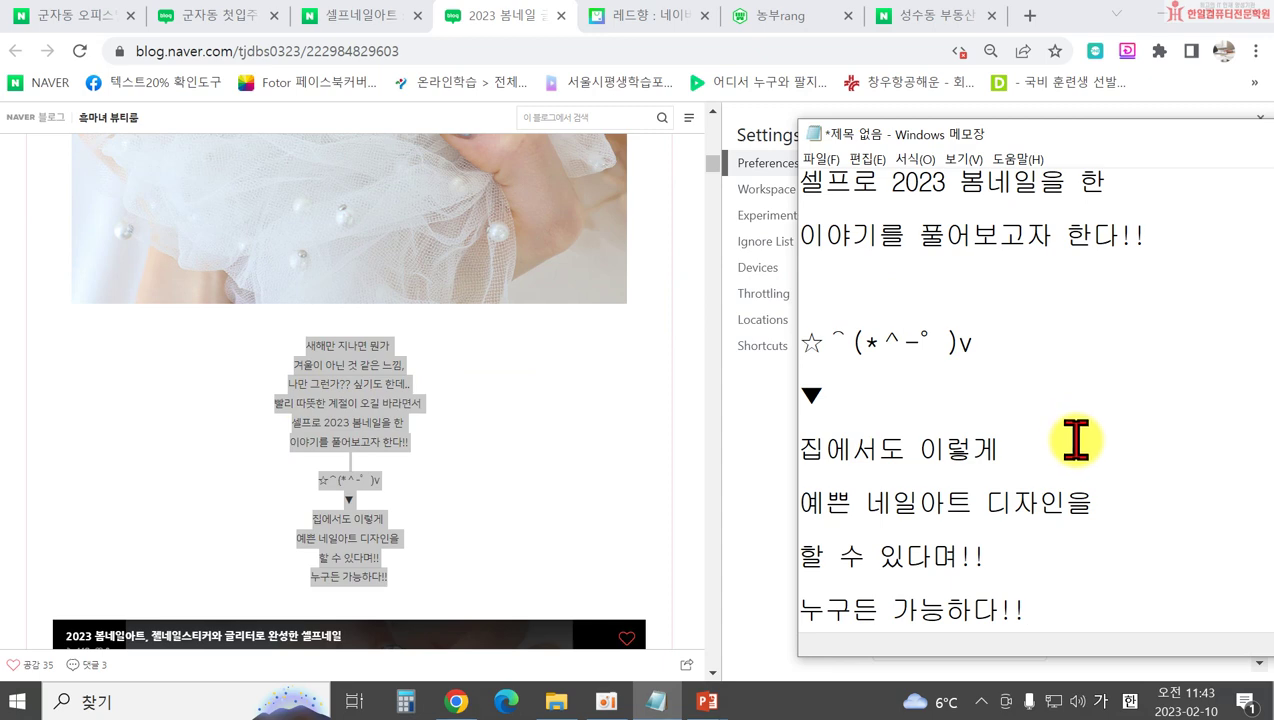
pyautogui.scroll(4, 1075, 440)
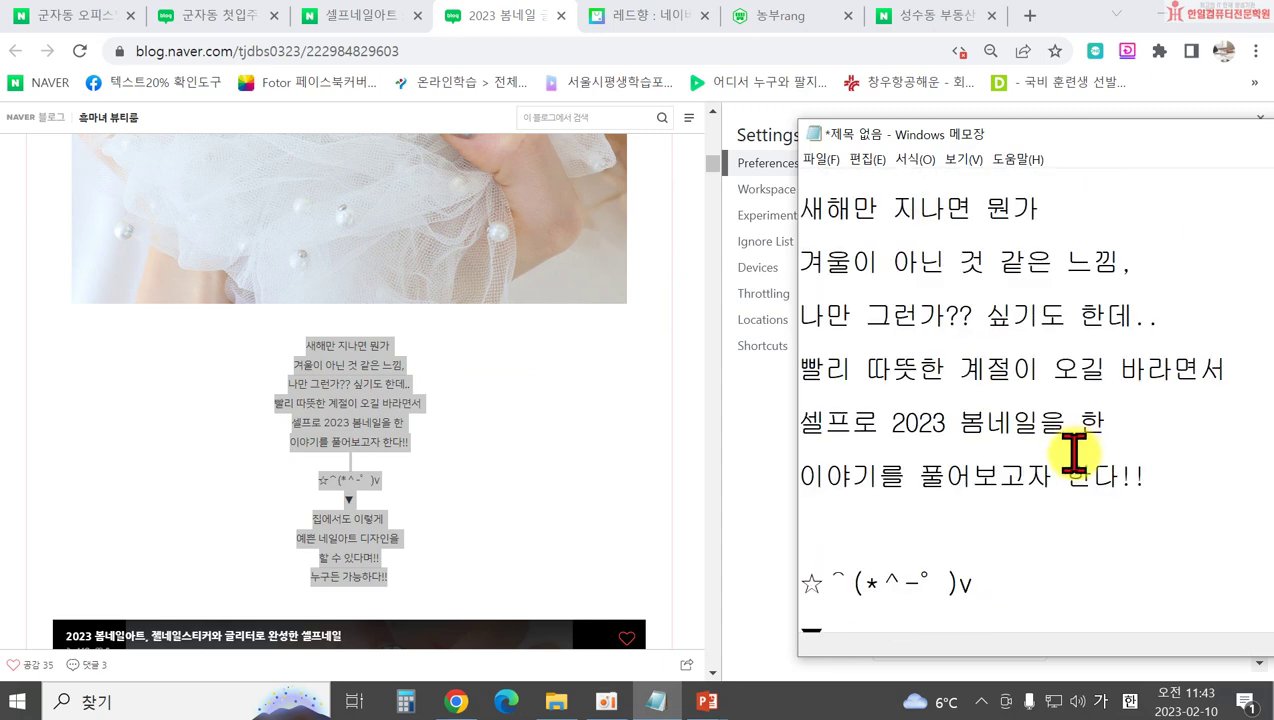
pyautogui.scroll(2, 1075, 453)
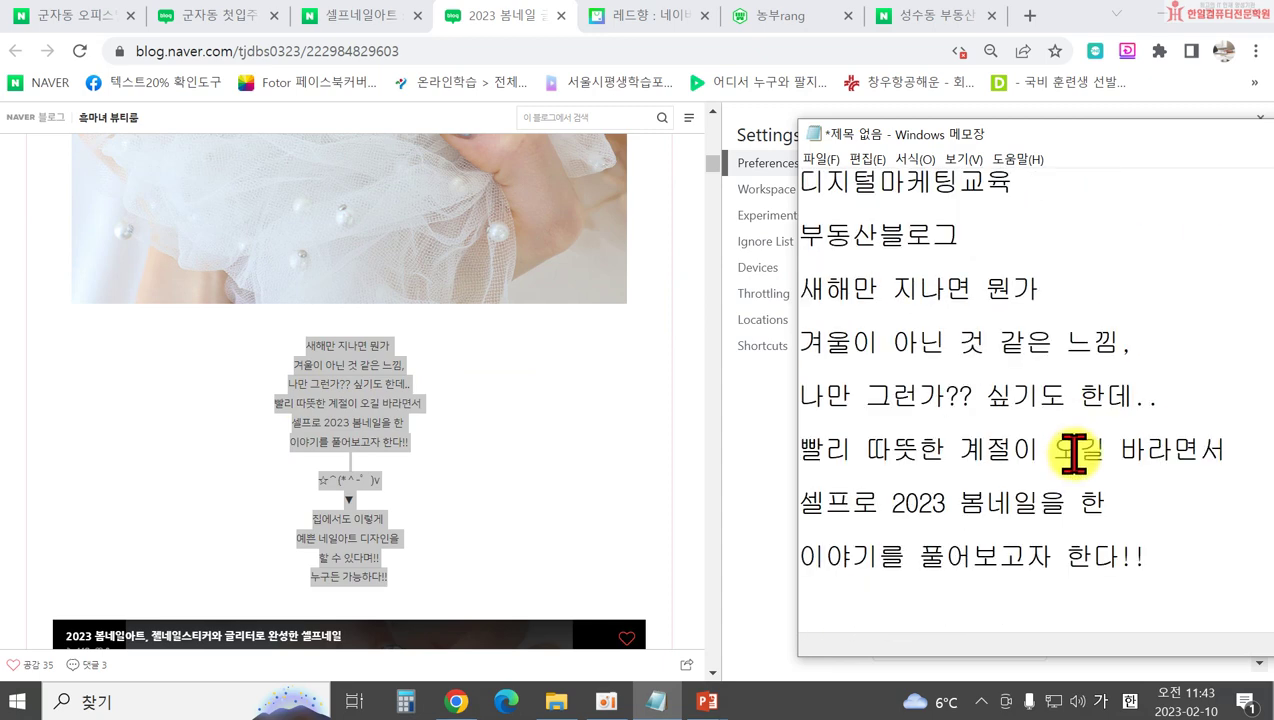
pyautogui.click(590, 442)
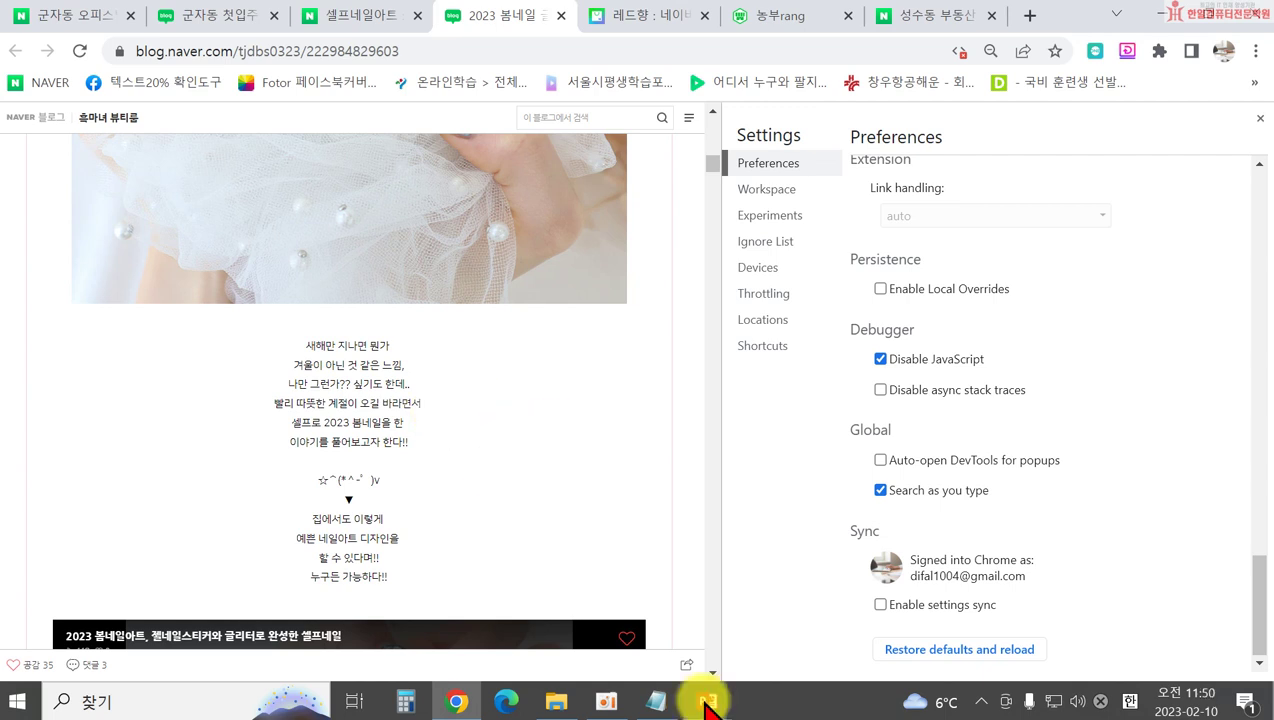
# Switch to the PowerPoint slide show and advance it to the slide '키워드도구 2. 블랙키위'
pyautogui.moveTo(707, 701)
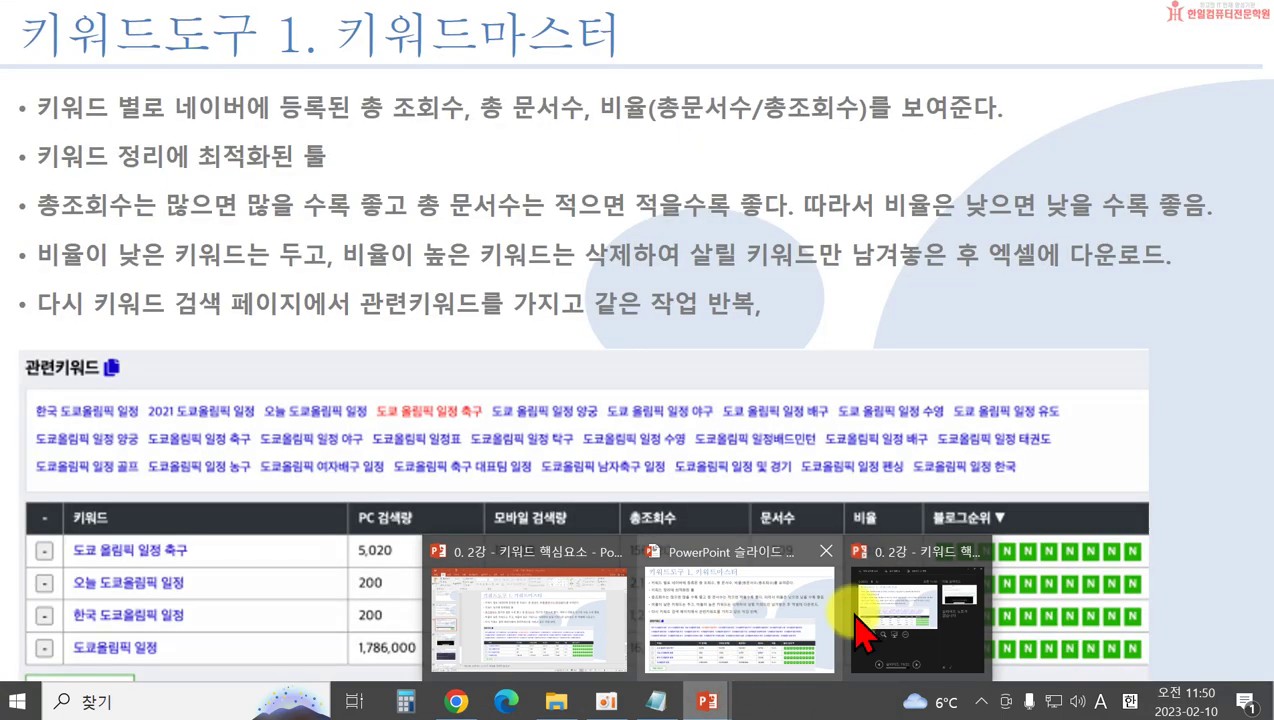
pyautogui.click(858, 628)
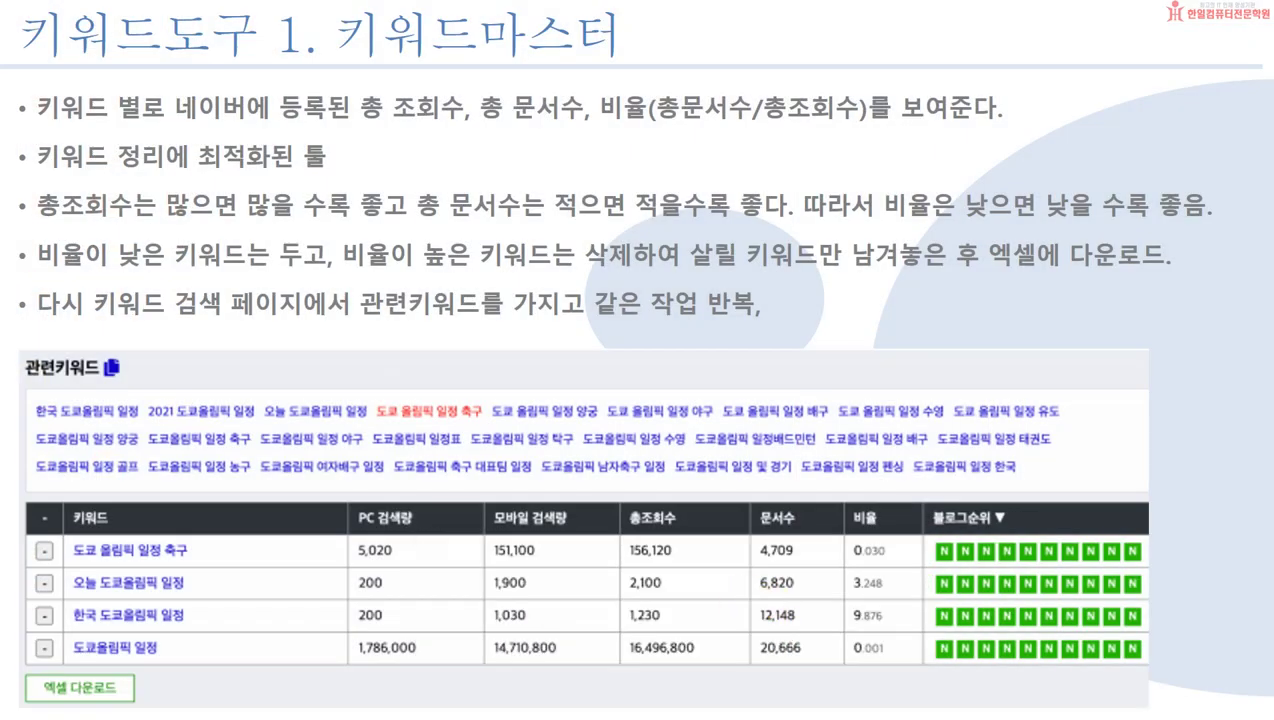
pyautogui.click(915, 395)
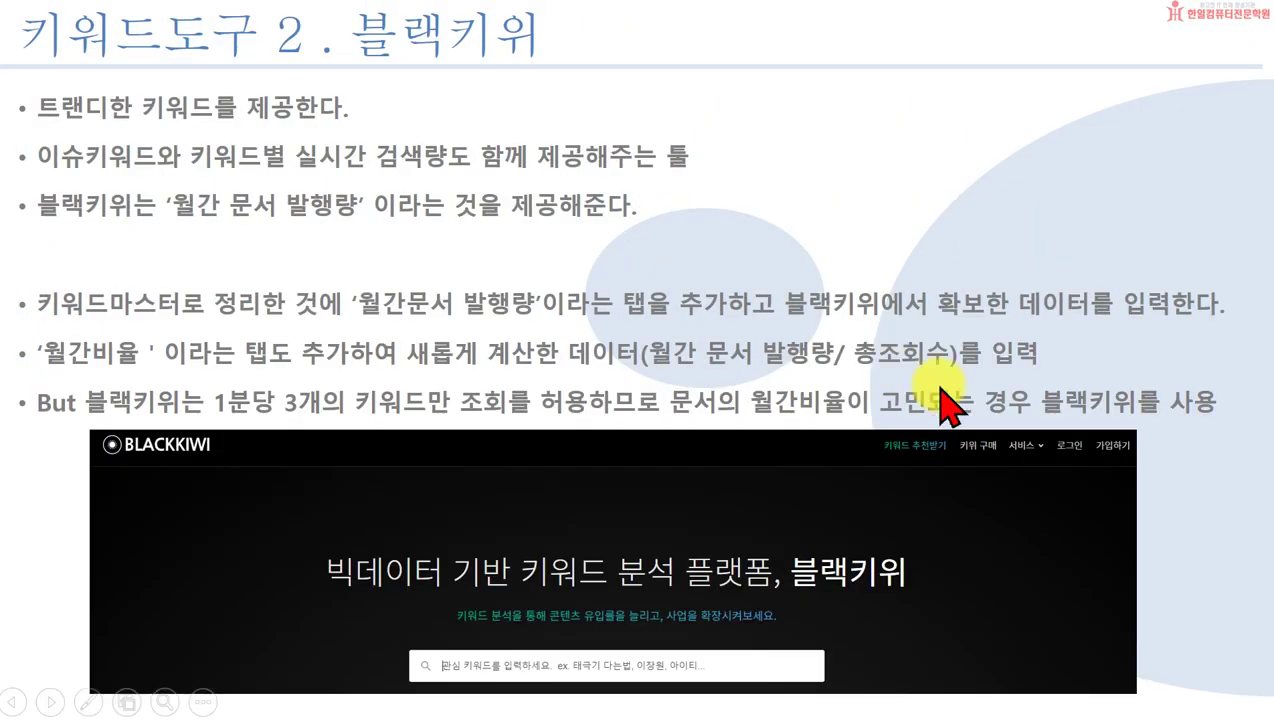
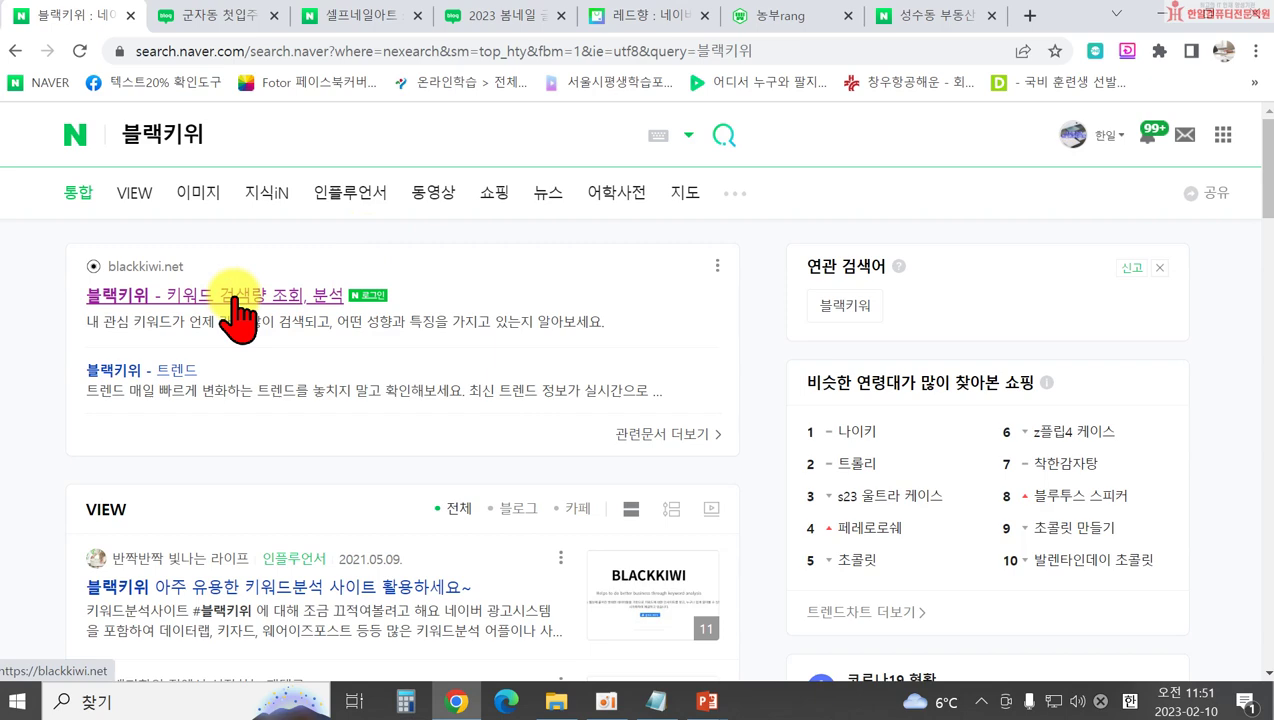
# Open the 블랙키위 site from the Naver results and copy the keyword 블로그마케팅교육 from the Notepad list
pyautogui.click(232, 298)
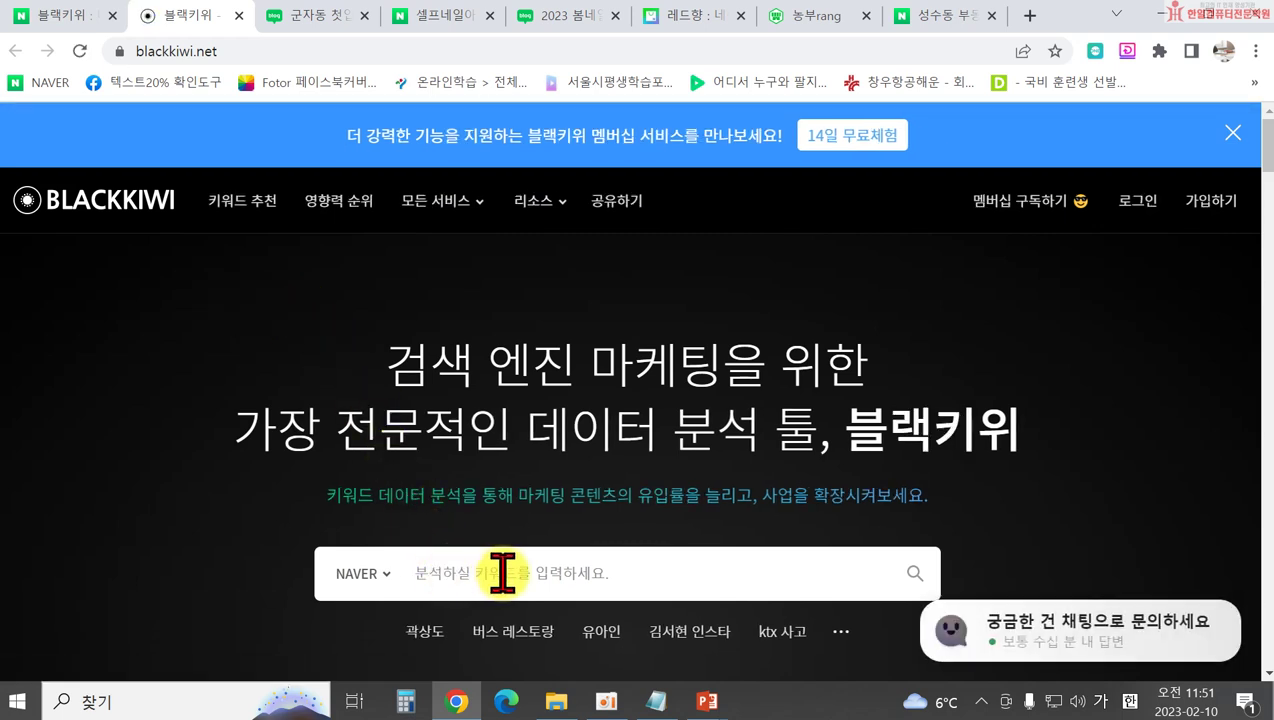
pyautogui.click(656, 700)
pyautogui.scroll(10, 982, 490)
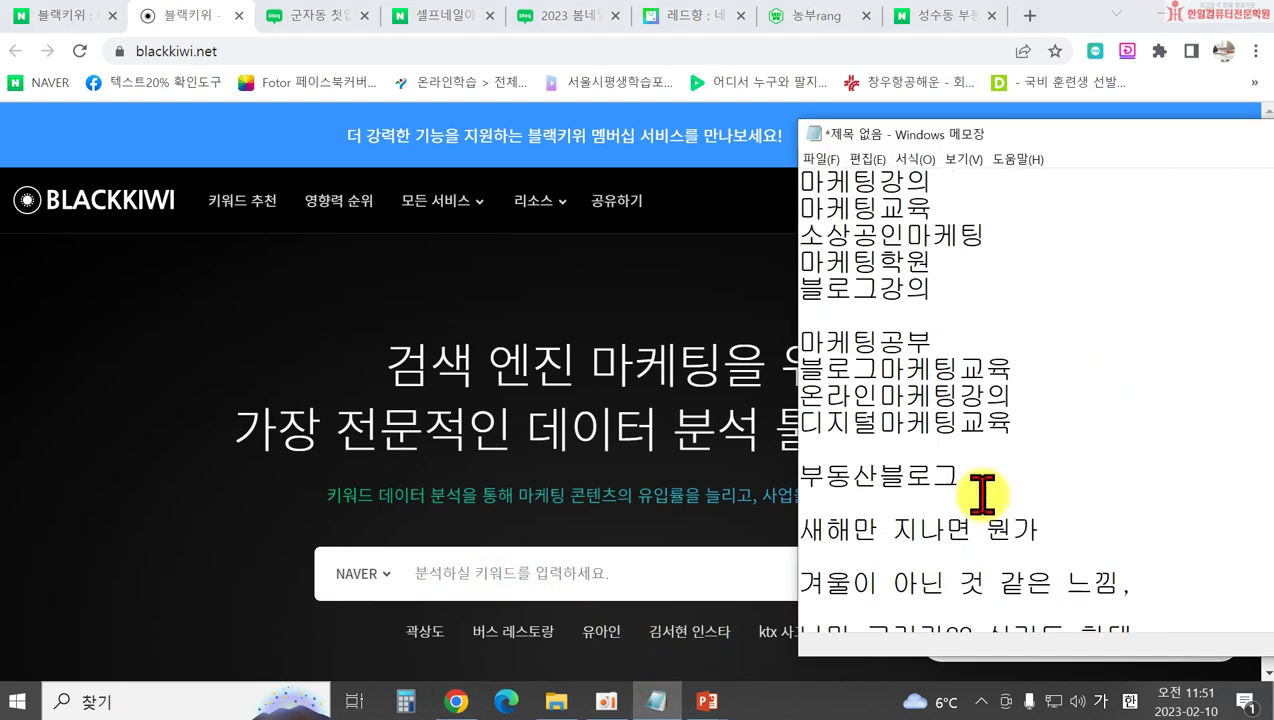
pyautogui.scroll(-3, 990, 510)
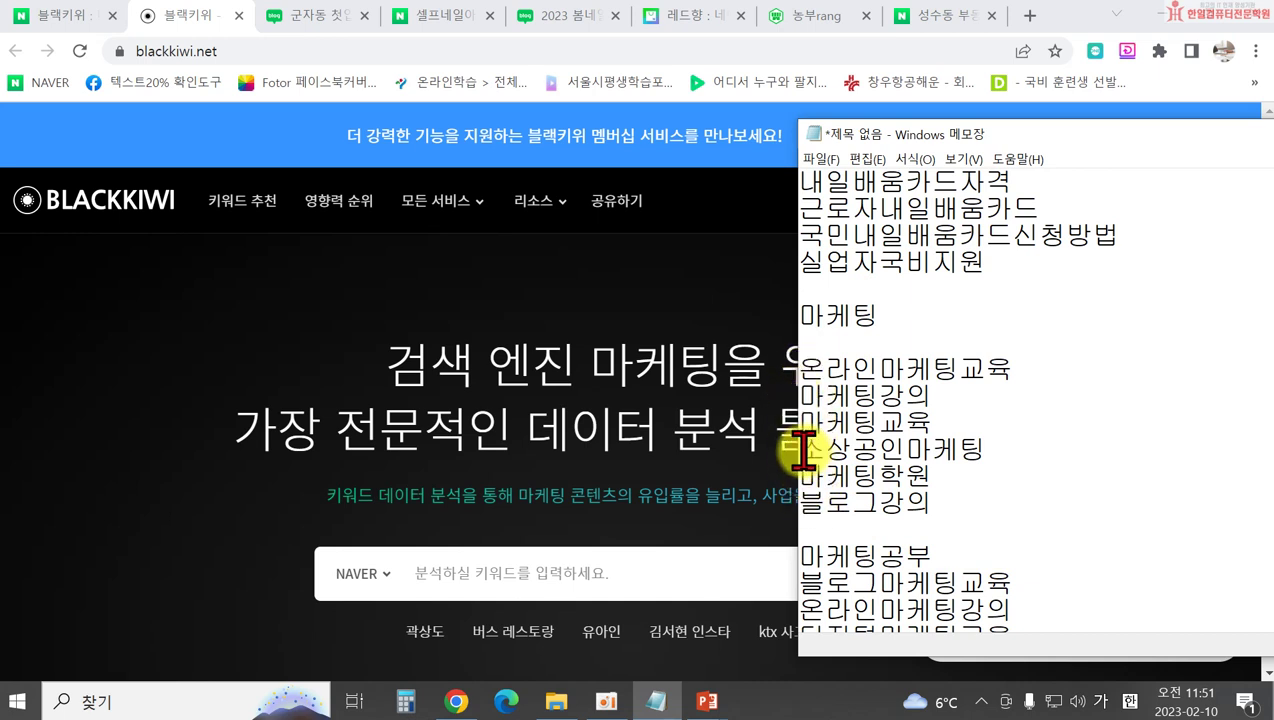
pyautogui.scroll(-1, 820, 484)
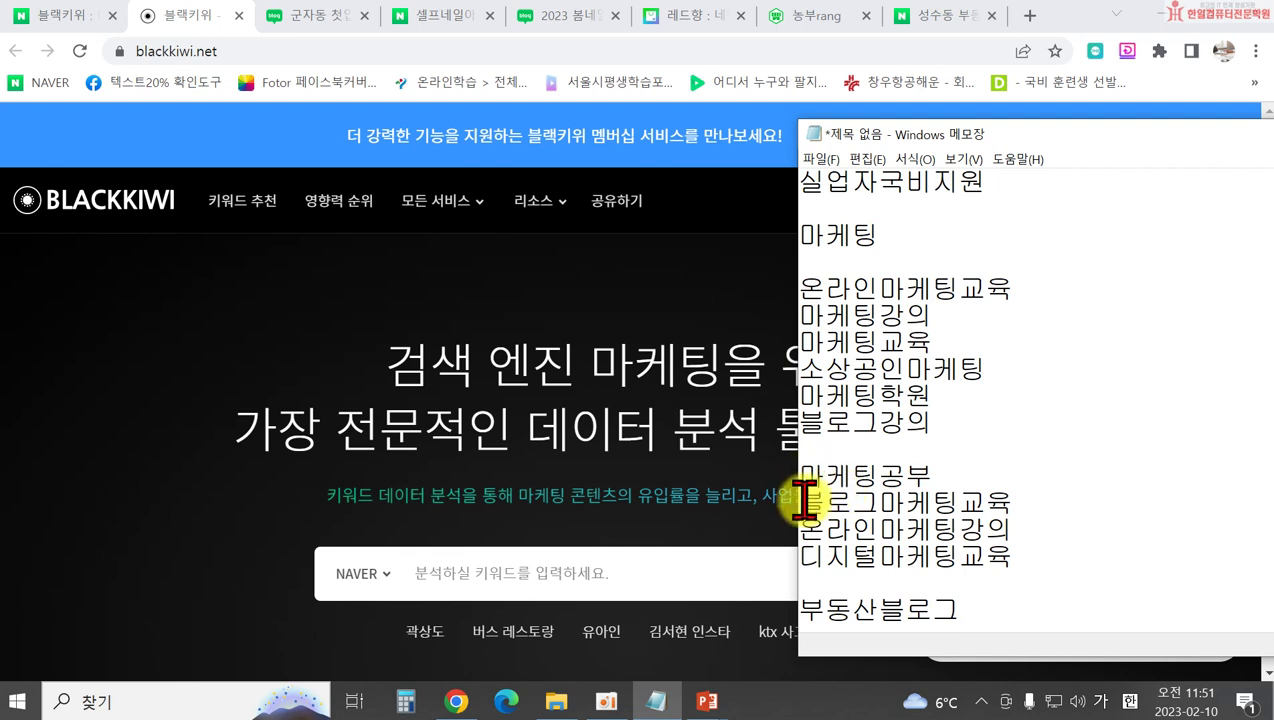
pyautogui.moveTo(803, 503); pyautogui.dragTo(967, 503)
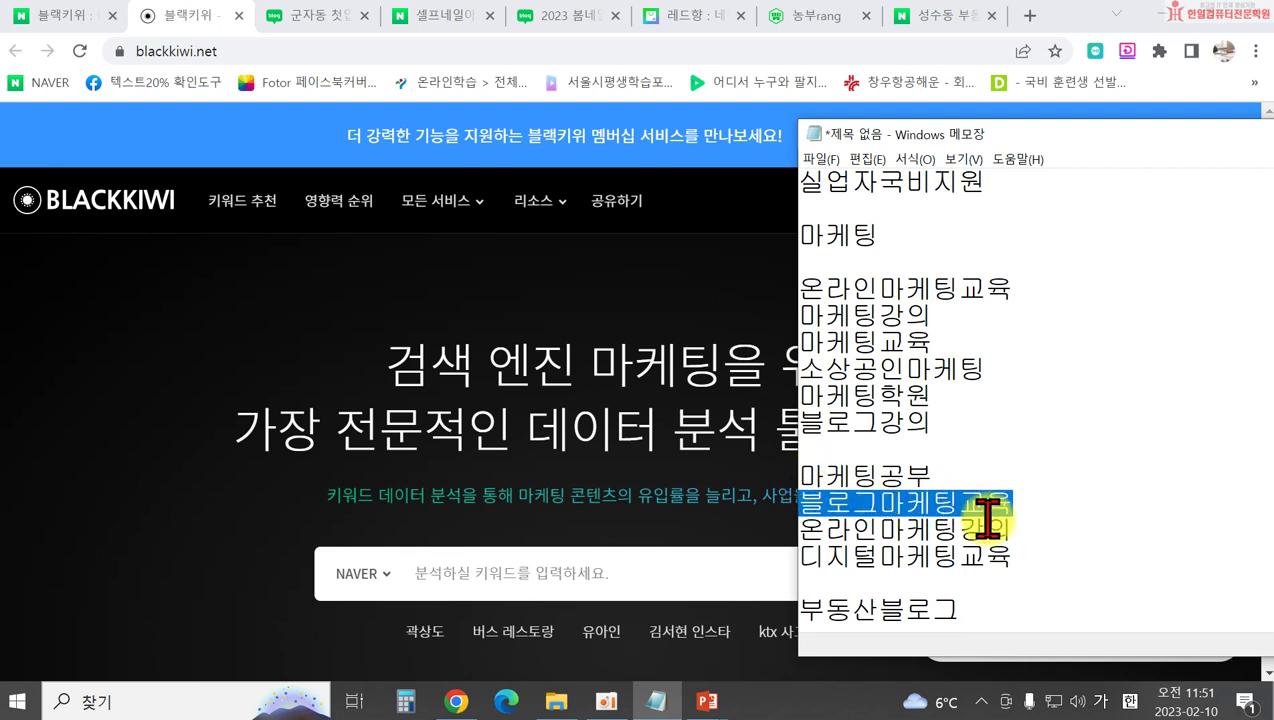
# Run a NAVER keyword analysis for 블로그마케팅교육 and complete the reCAPTCHA robot check
pyautogui.click(565, 580)
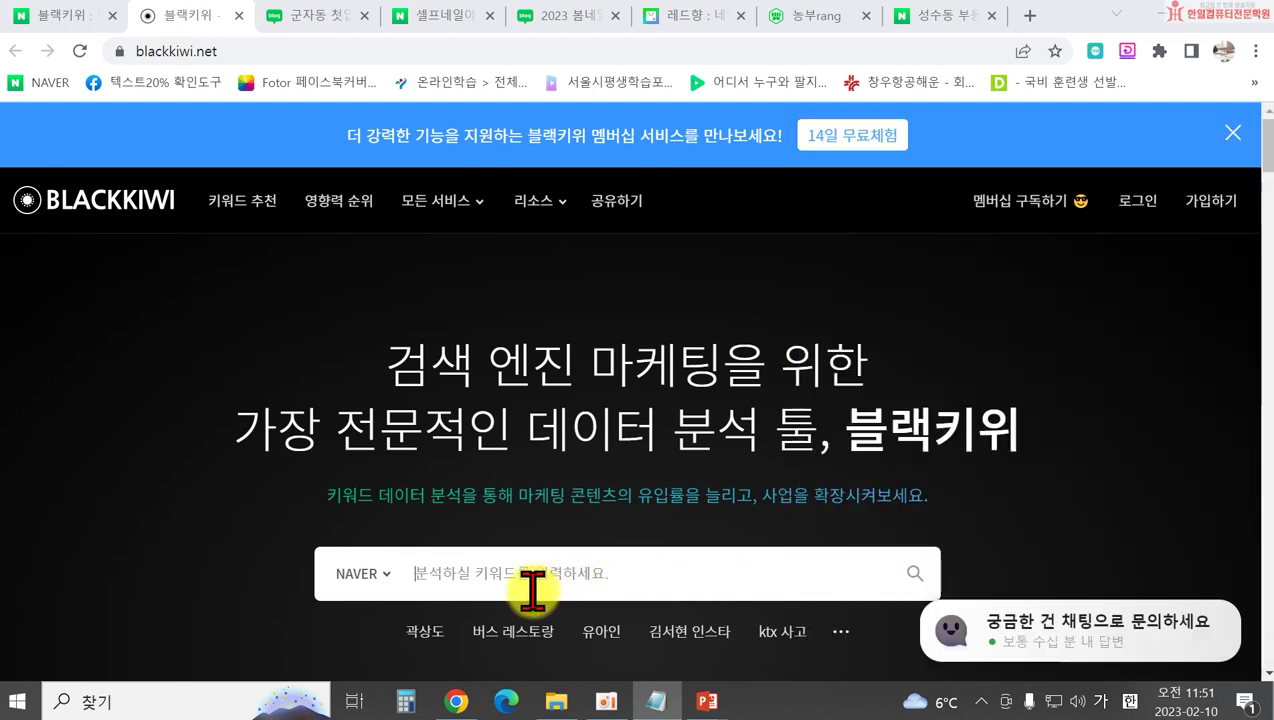
pyautogui.write('블로그마케팅교육')
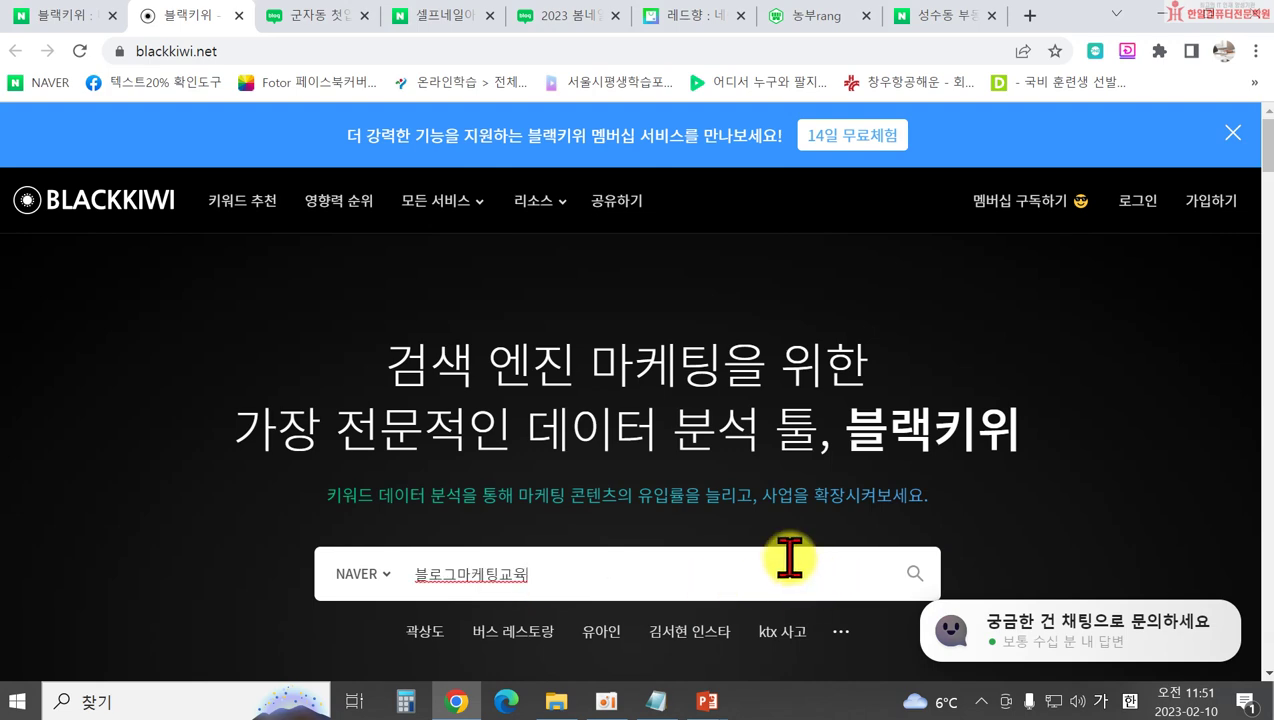
pyautogui.press('Return')
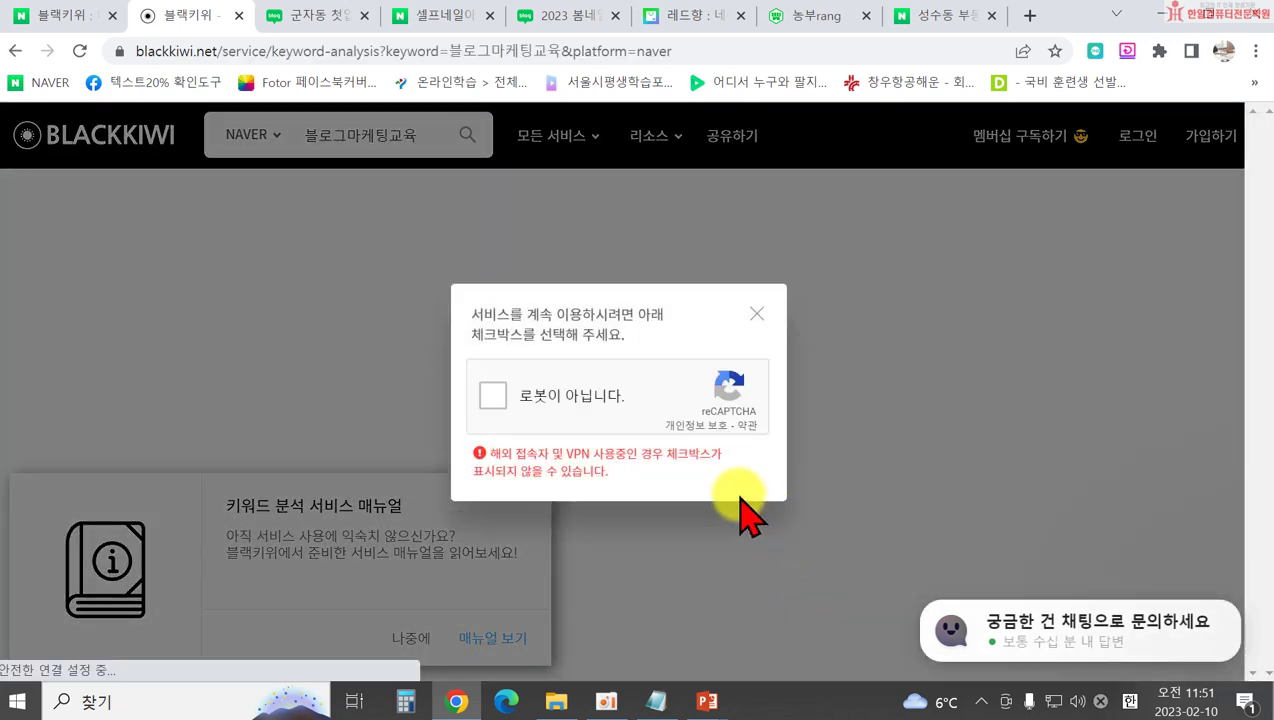
pyautogui.click(486, 398)
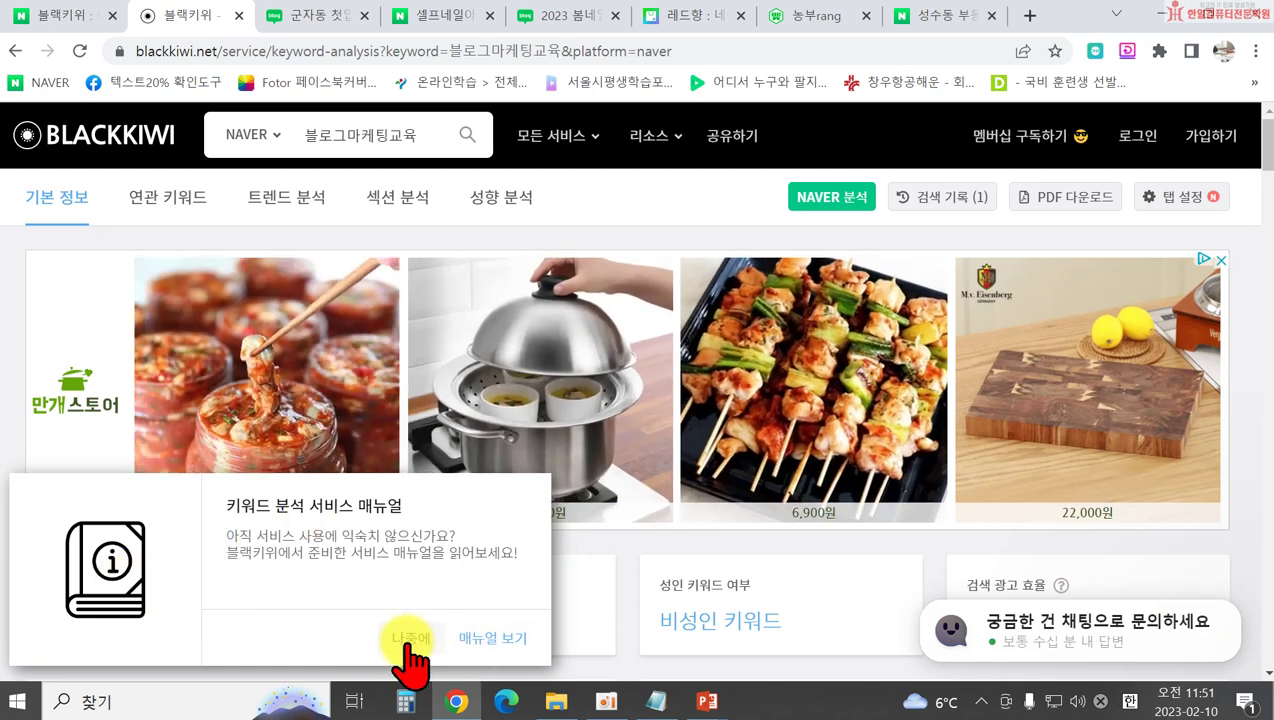
# Open the keyword analysis service manual and read its explanations from the basic information tab through VIEW탭 TOP7 and smart blocks
pyautogui.click(484, 640)
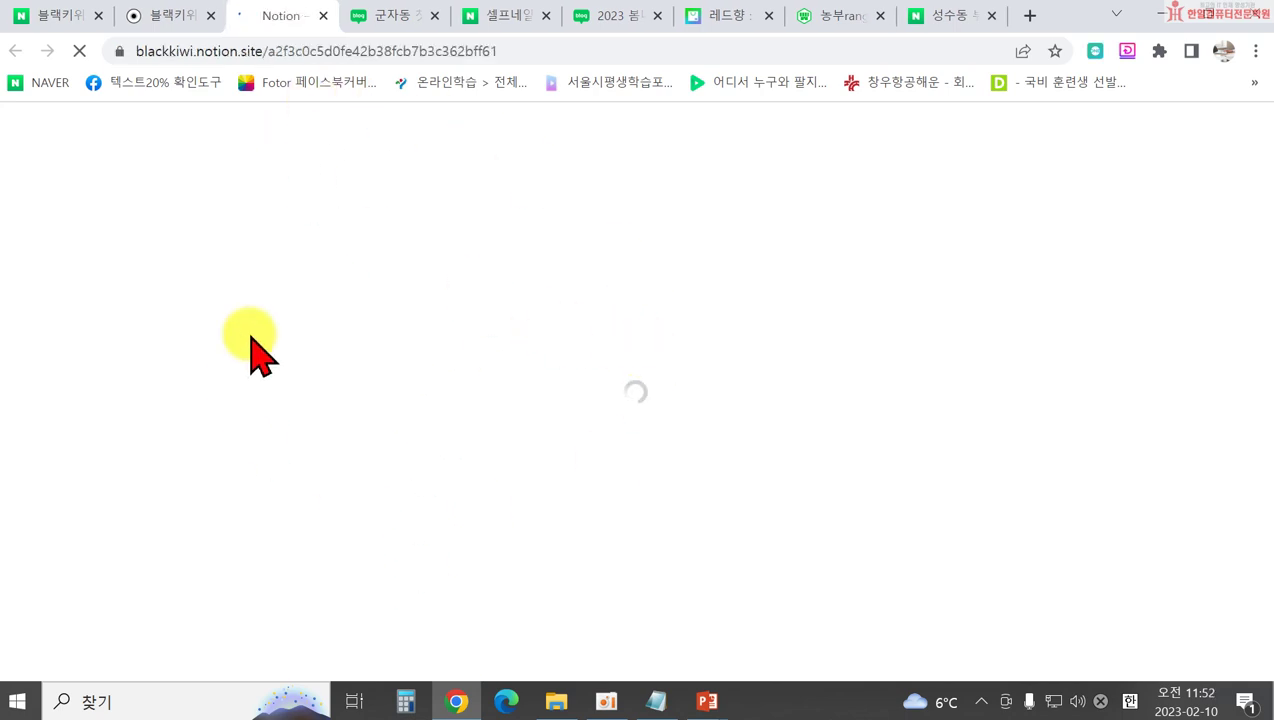
pyautogui.scroll(-7, 400, 400)
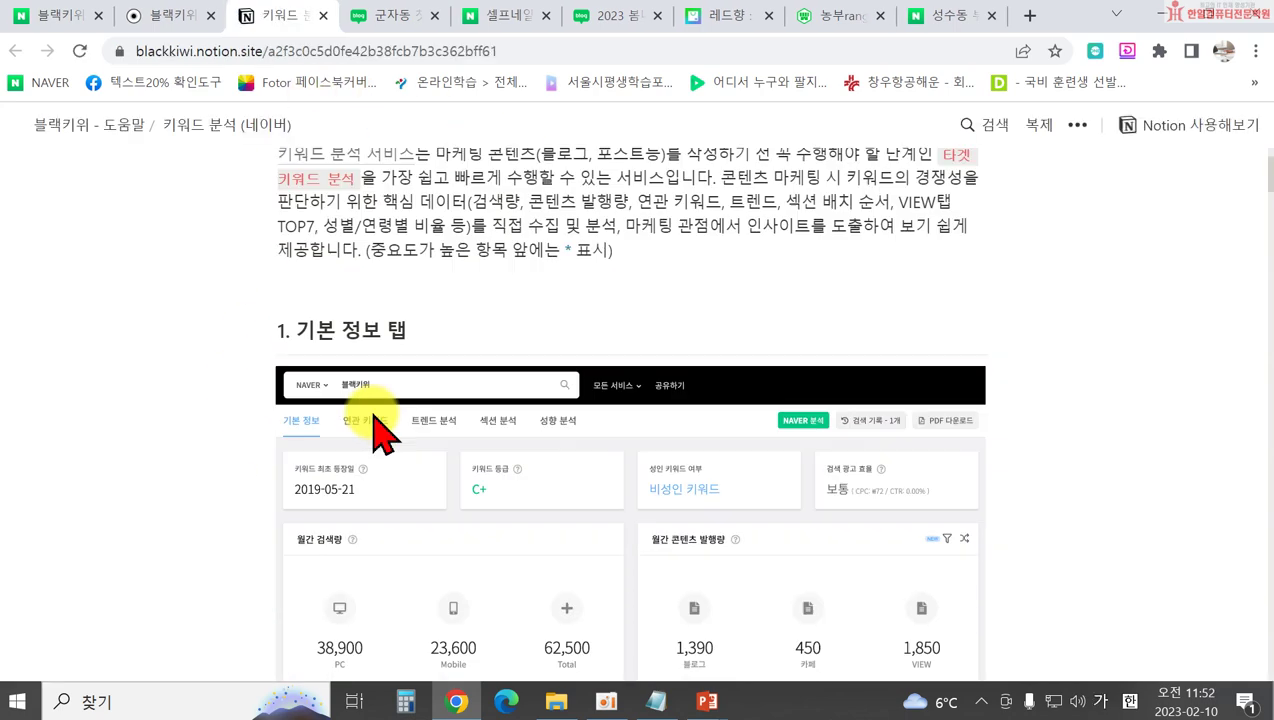
pyautogui.scroll(8, 440, 420)
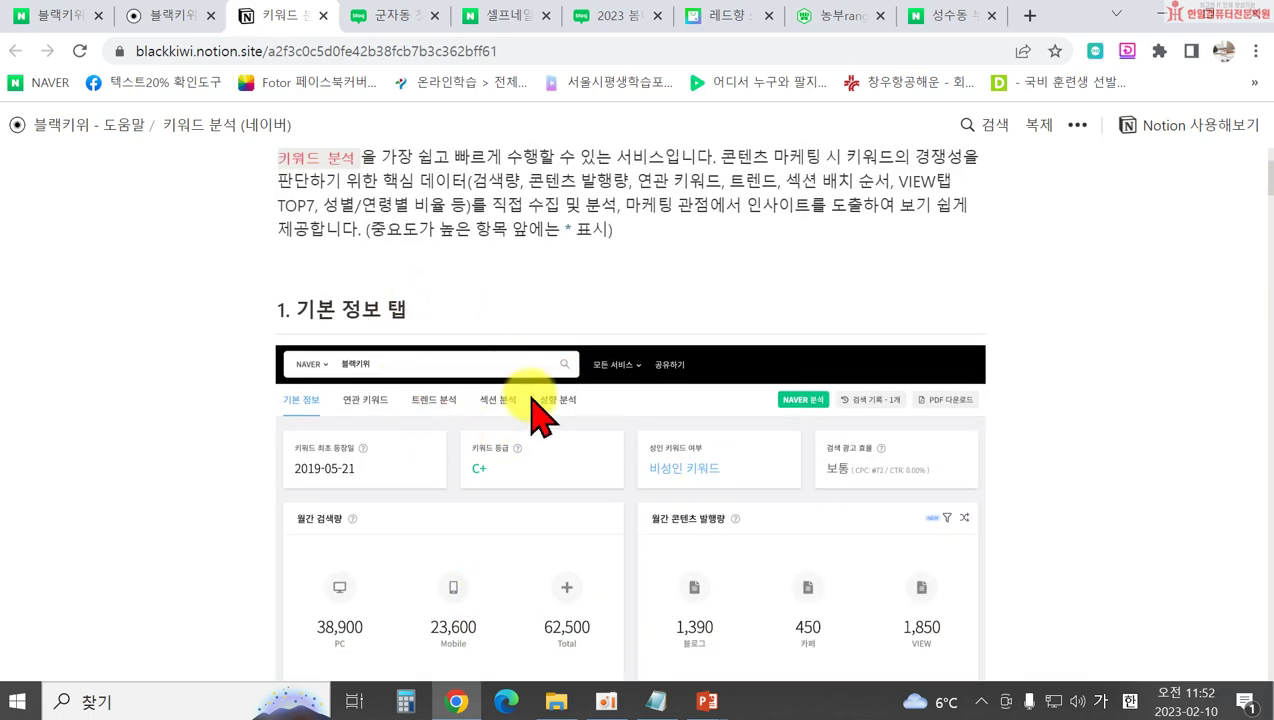
pyautogui.scroll(-15, 537, 415)
pyautogui.scroll(-15, 540, 420)
pyautogui.scroll(-12, 538, 407)
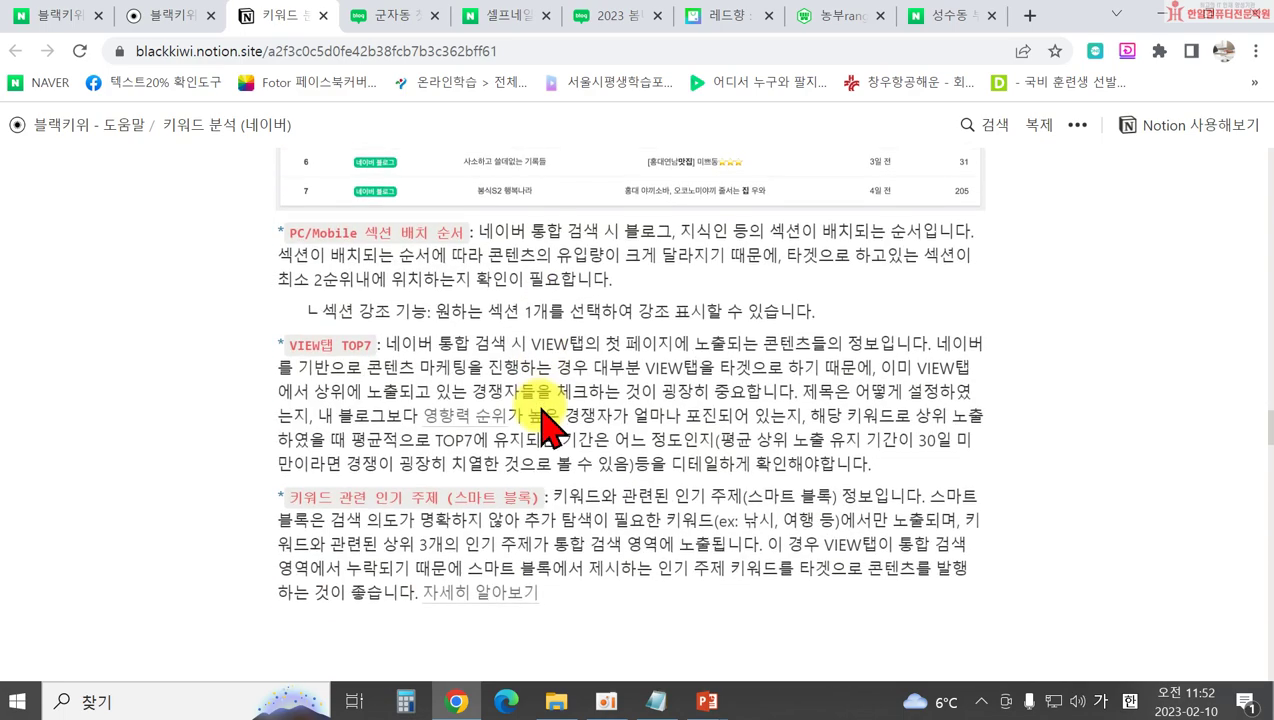
# Read the rest of the keyword analysis manual, covering the 성향 분석 tab and the PDF download feature
pyautogui.scroll(-3, 540, 420)
pyautogui.scroll(-2, 826, 475)
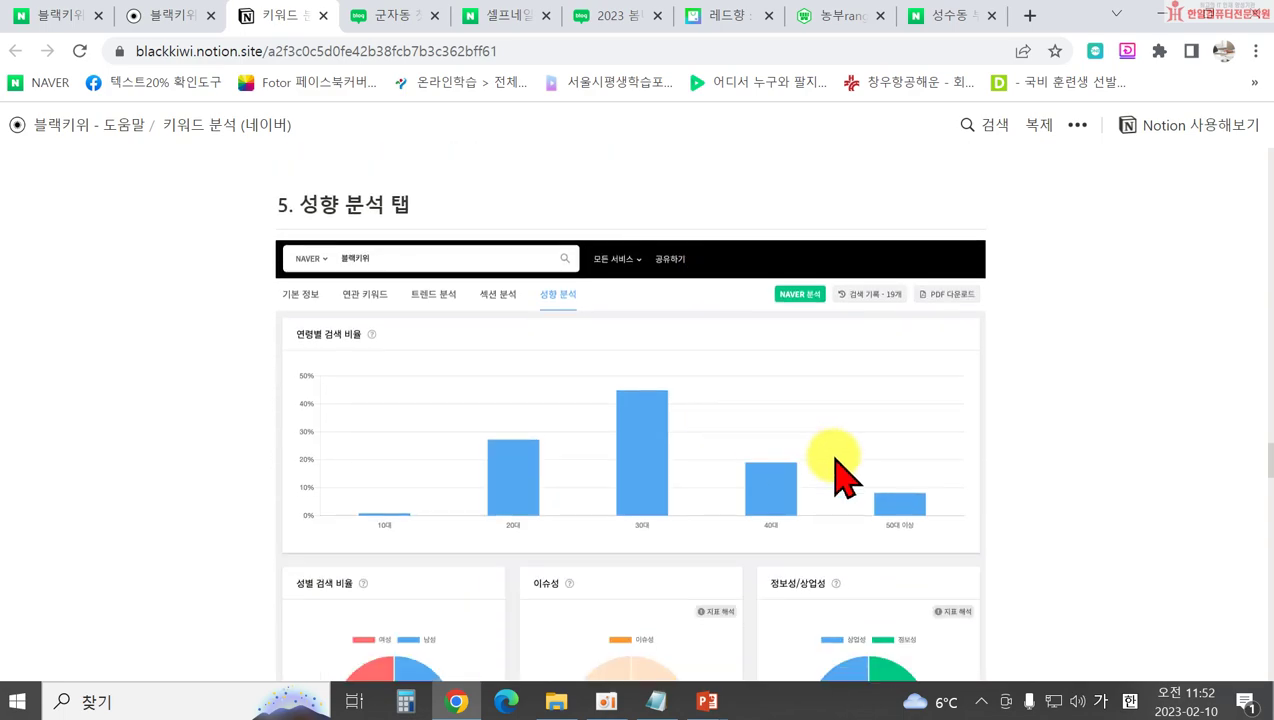
pyautogui.scroll(-7, 825, 458)
pyautogui.scroll(-4, 838, 458)
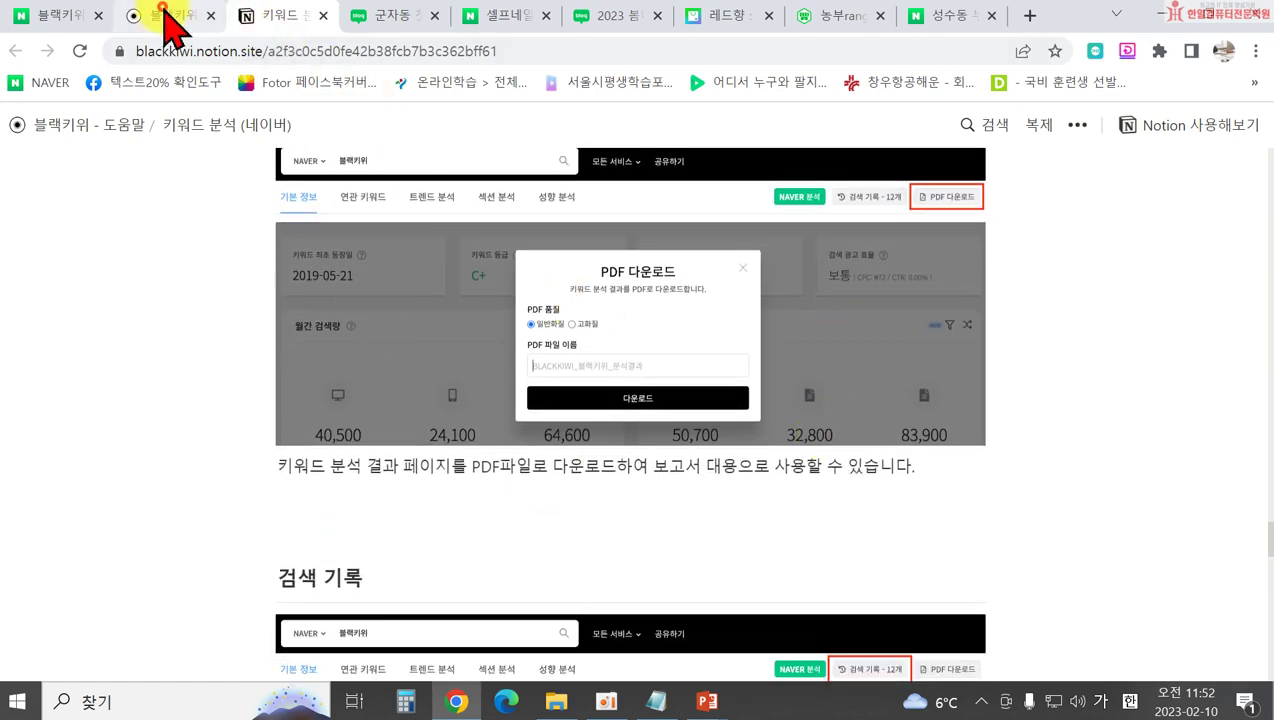
# Return to the 블로그마케팅교육 analysis results and dismiss the service manual prompt
pyautogui.click(165, 17)
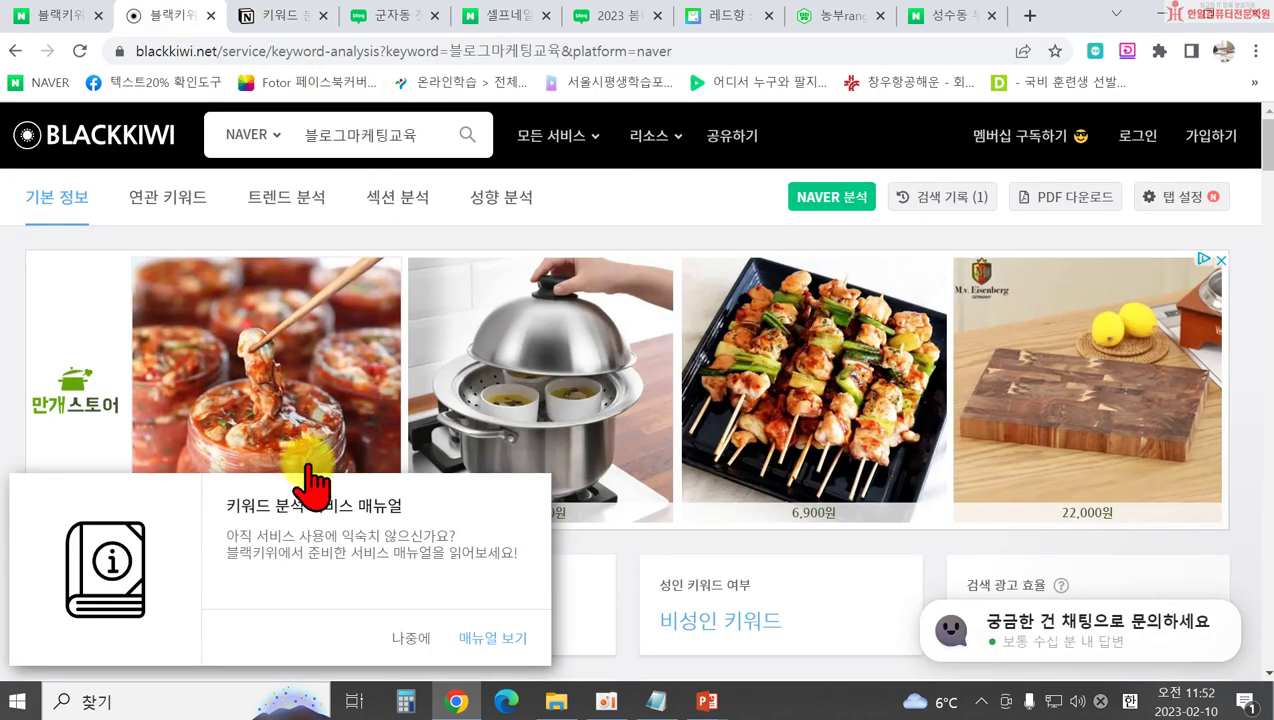
pyautogui.click(404, 636)
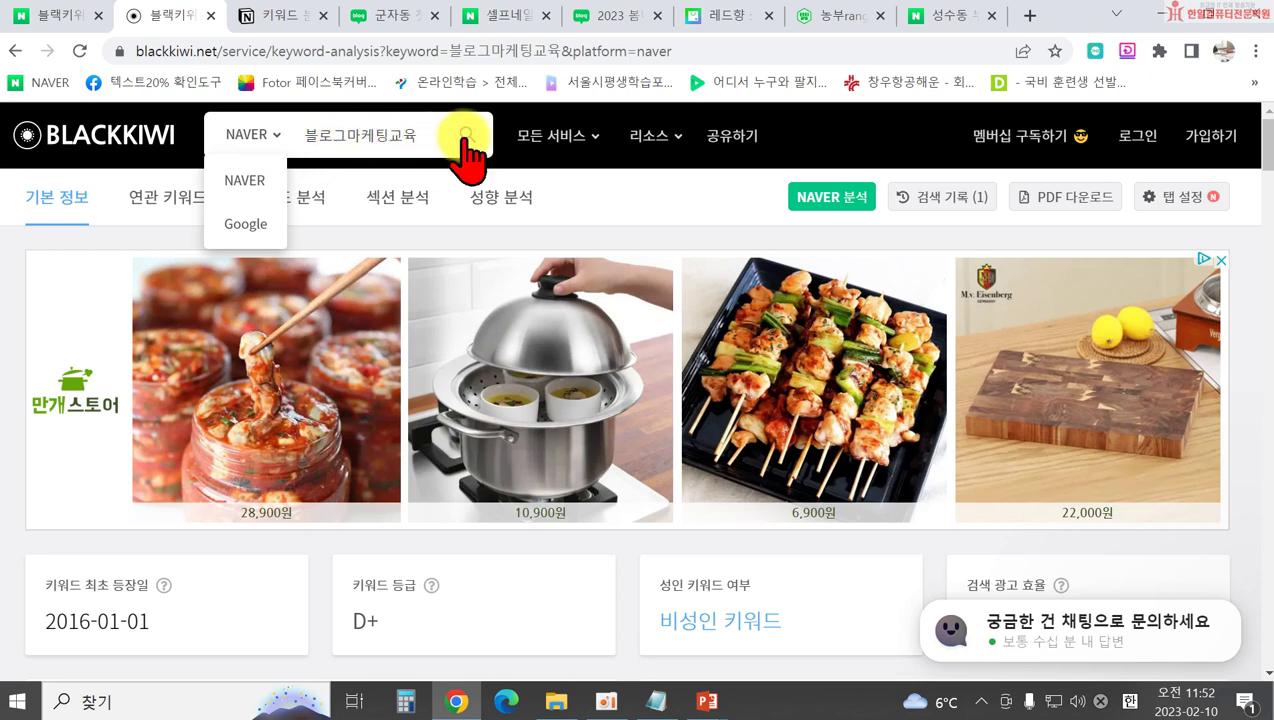
# Read the help explanations for 키워드 최초 등장일 and 키워드 등급, closing each one
pyautogui.scroll(-3, 683, 219)
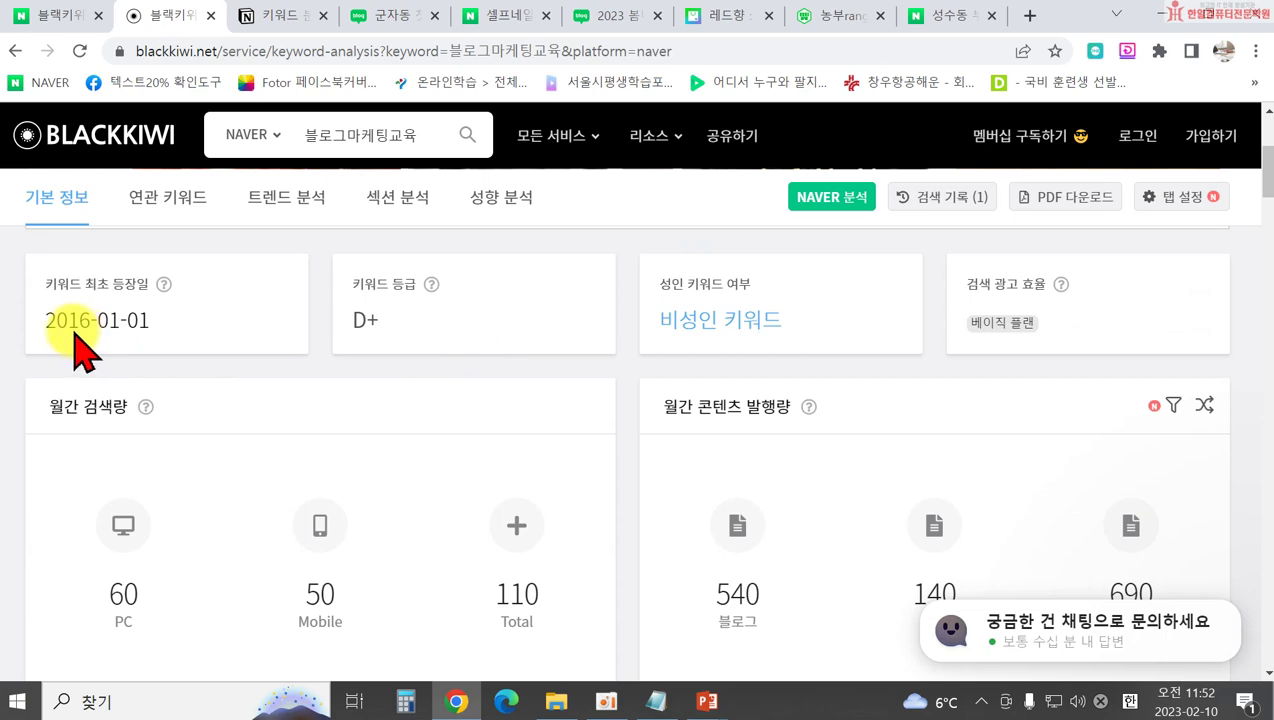
pyautogui.click(164, 287)
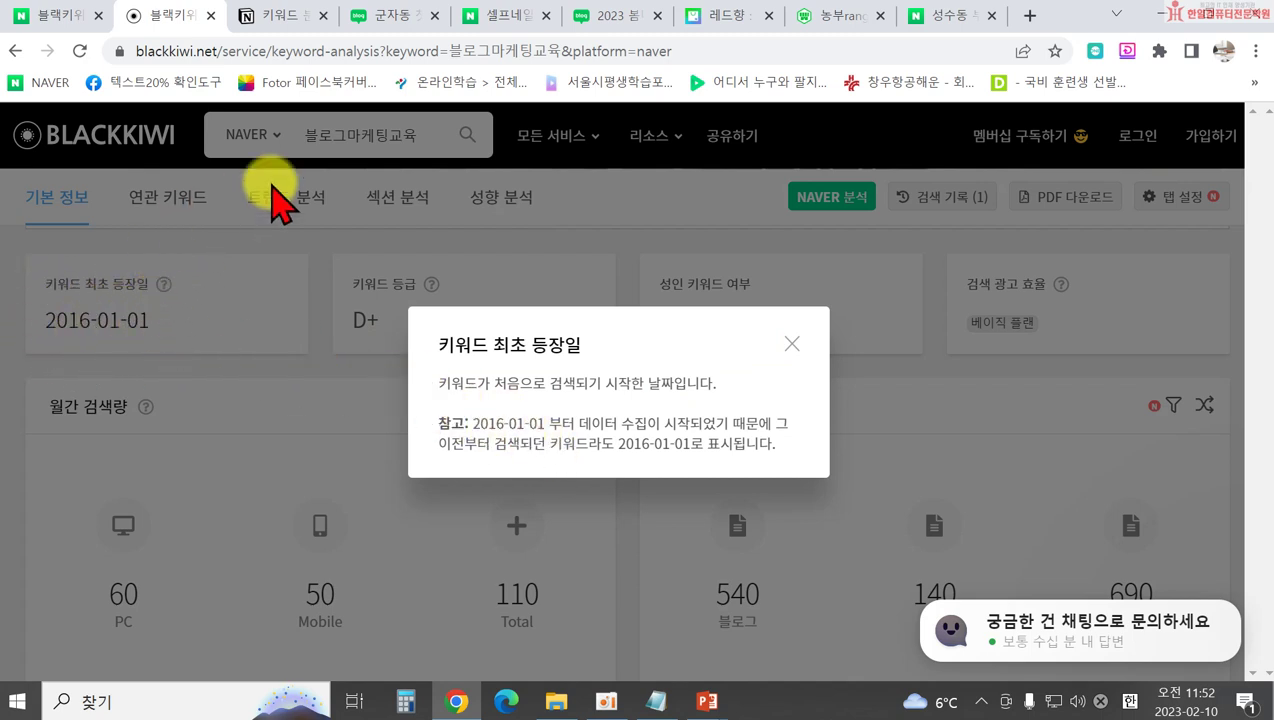
pyautogui.click(791, 343)
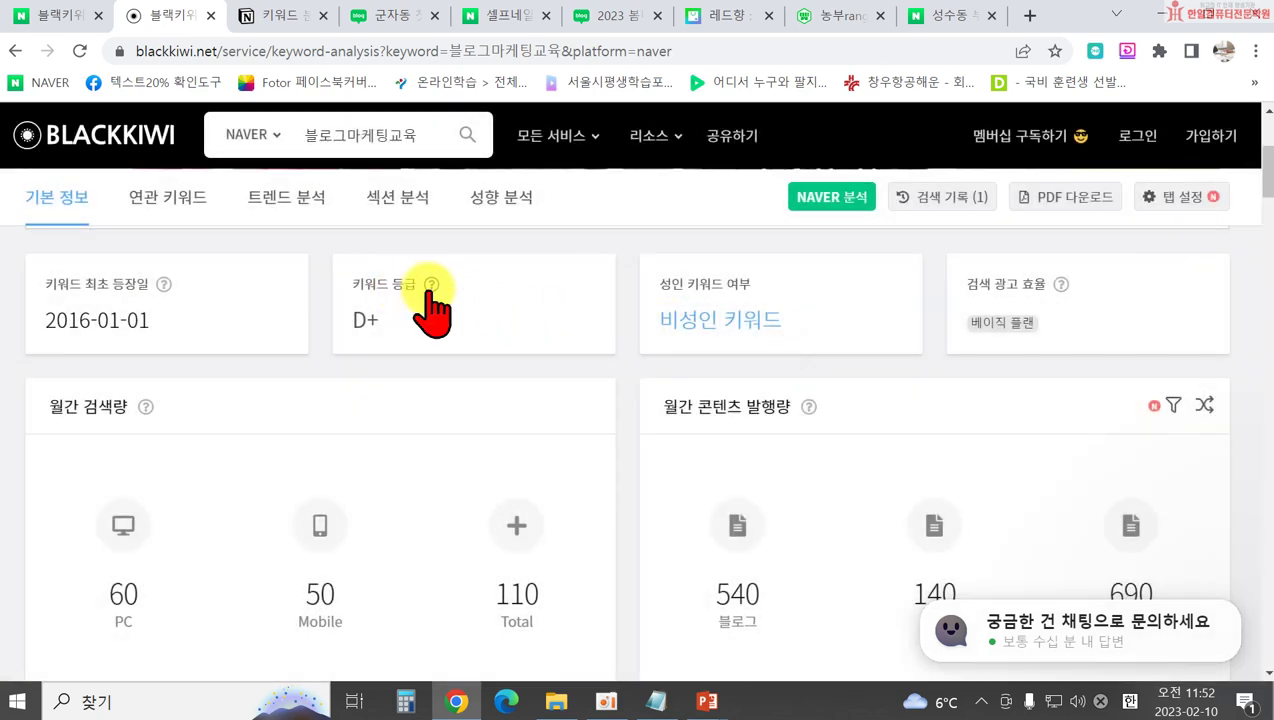
pyautogui.click(430, 287)
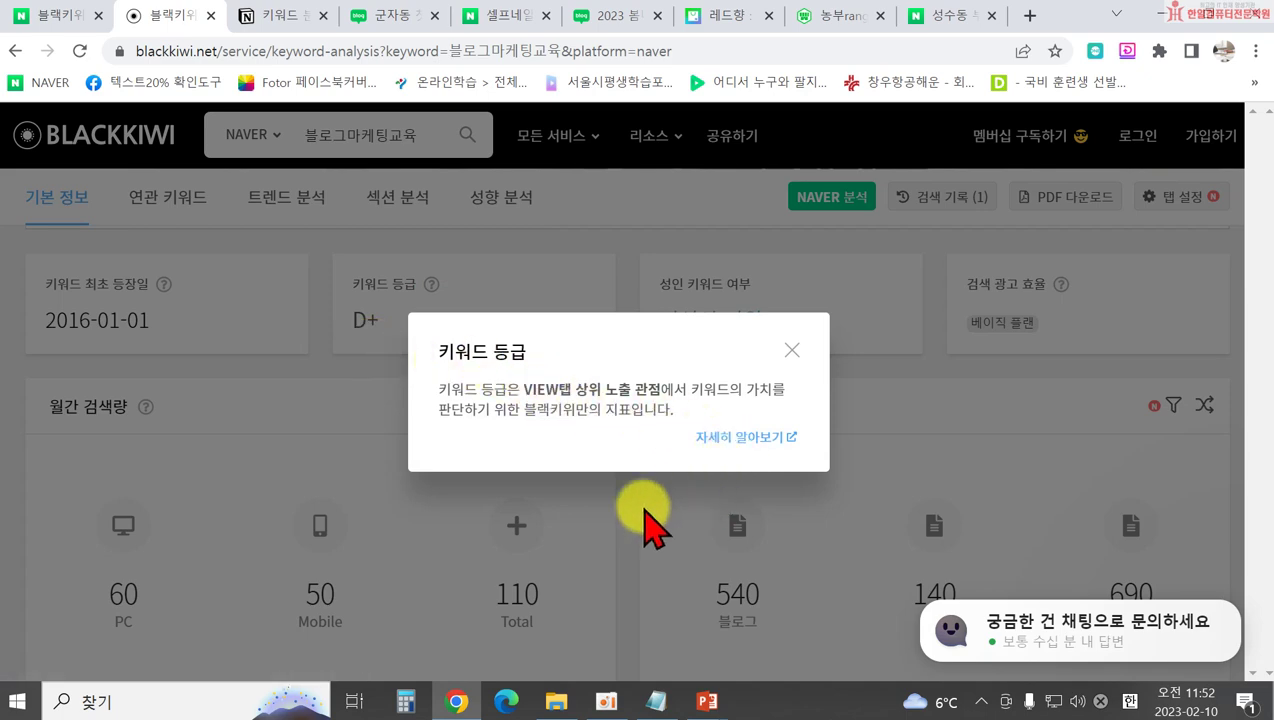
pyautogui.click(789, 348)
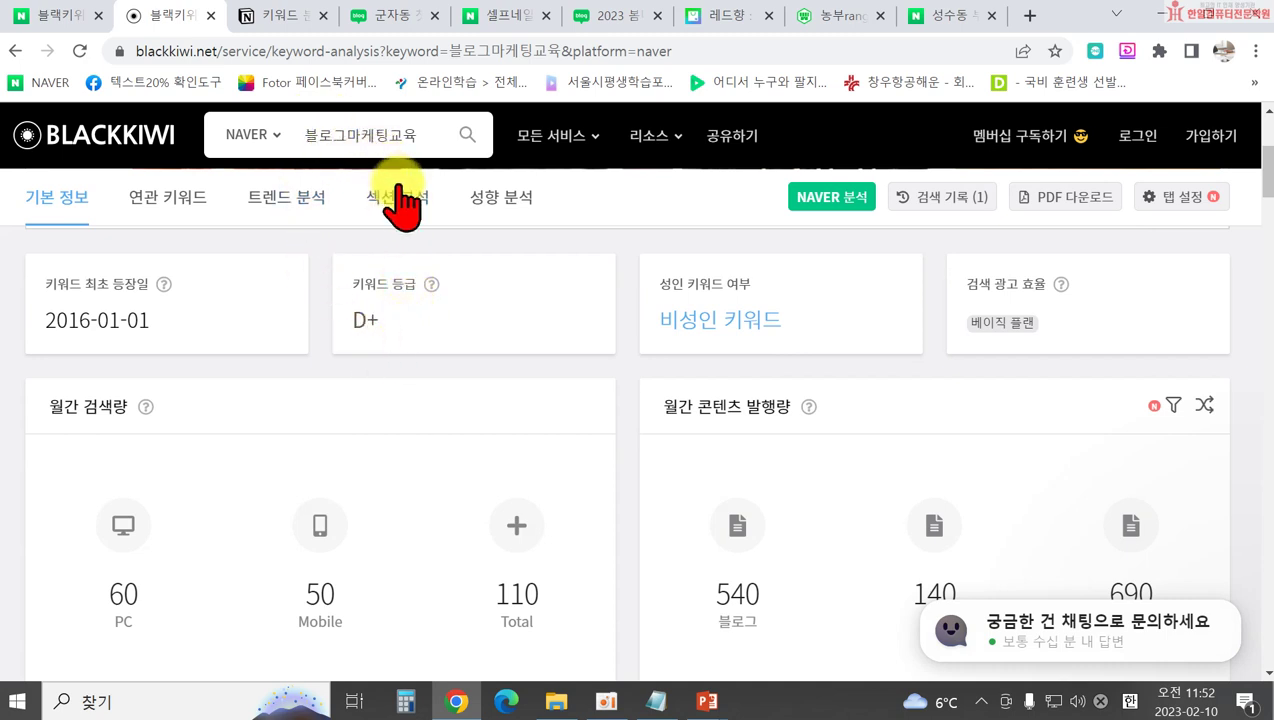
# Read the help explanations for 월간 검색량 and 월간 콘텐츠 발행량, closing each one
pyautogui.scroll(-1, 562, 318)
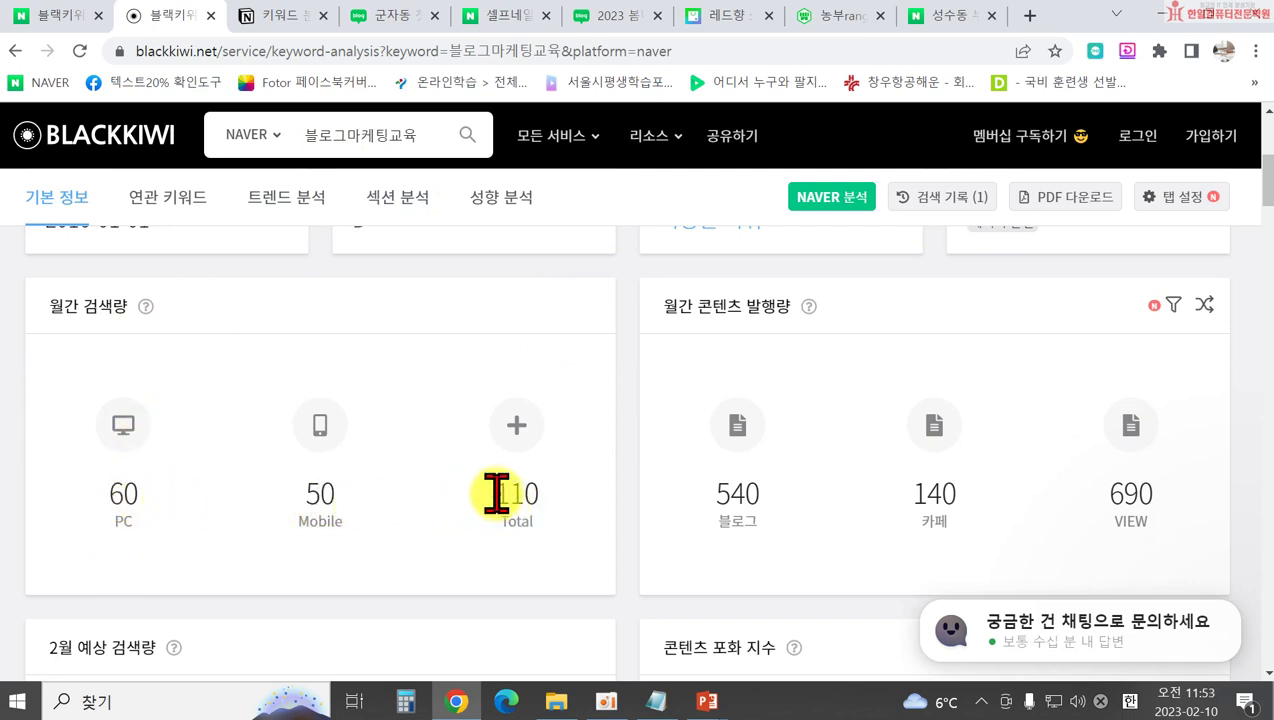
pyautogui.click(147, 308)
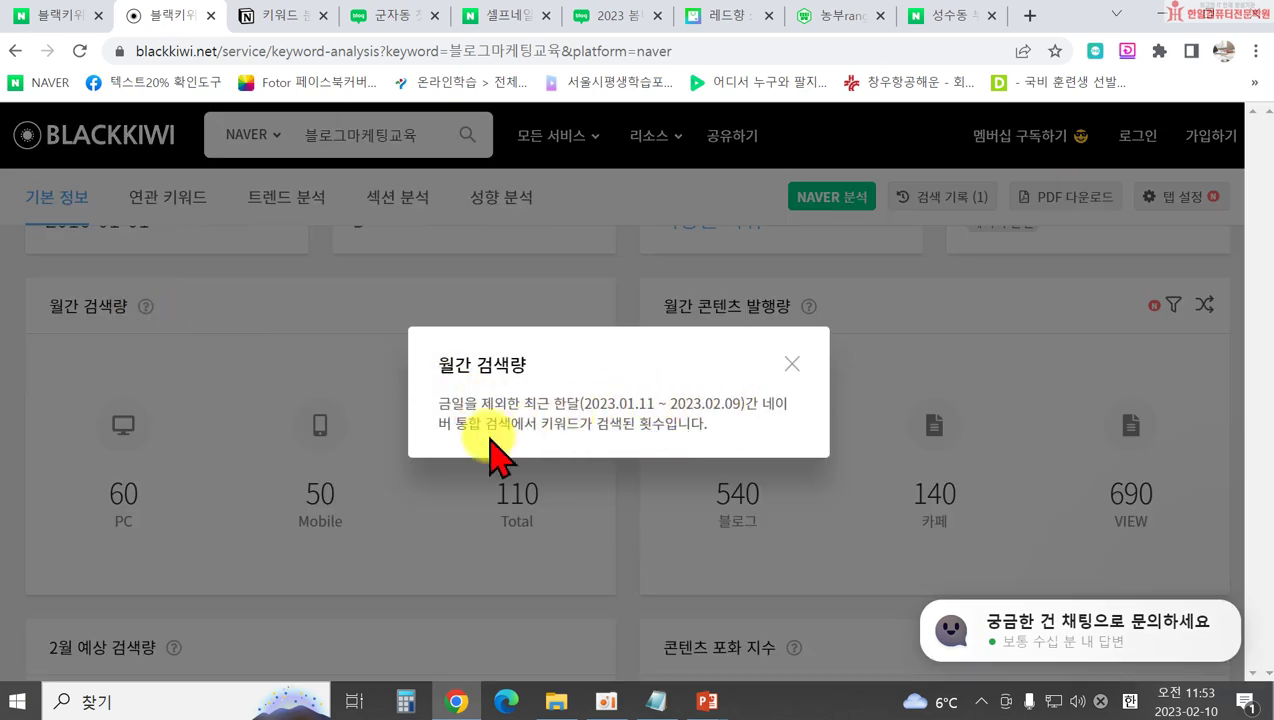
pyautogui.click(791, 362)
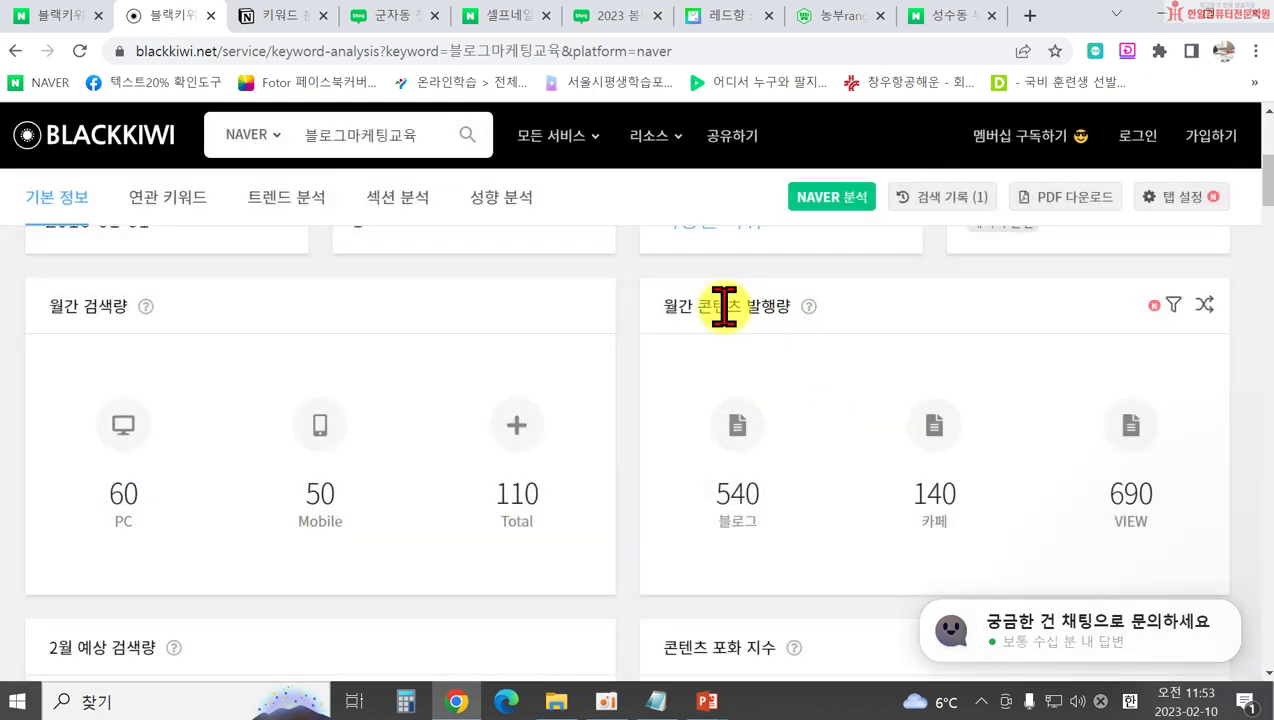
pyautogui.click(808, 307)
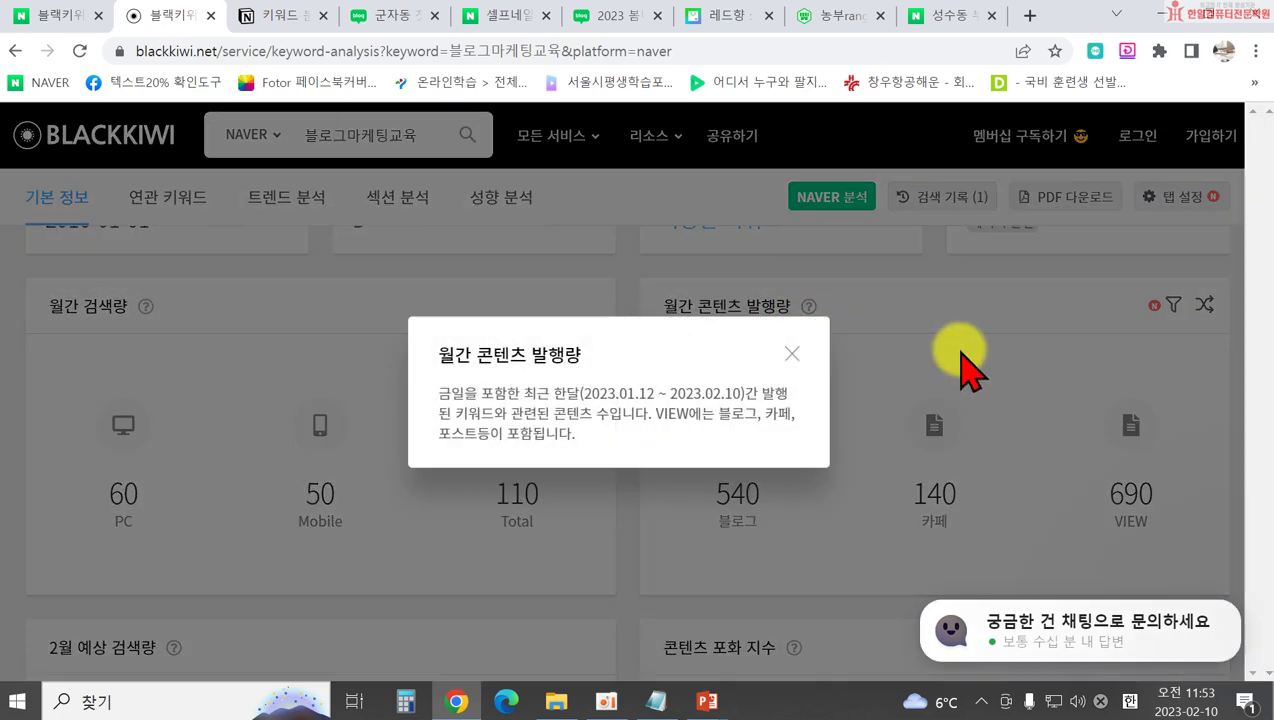
pyautogui.click(791, 352)
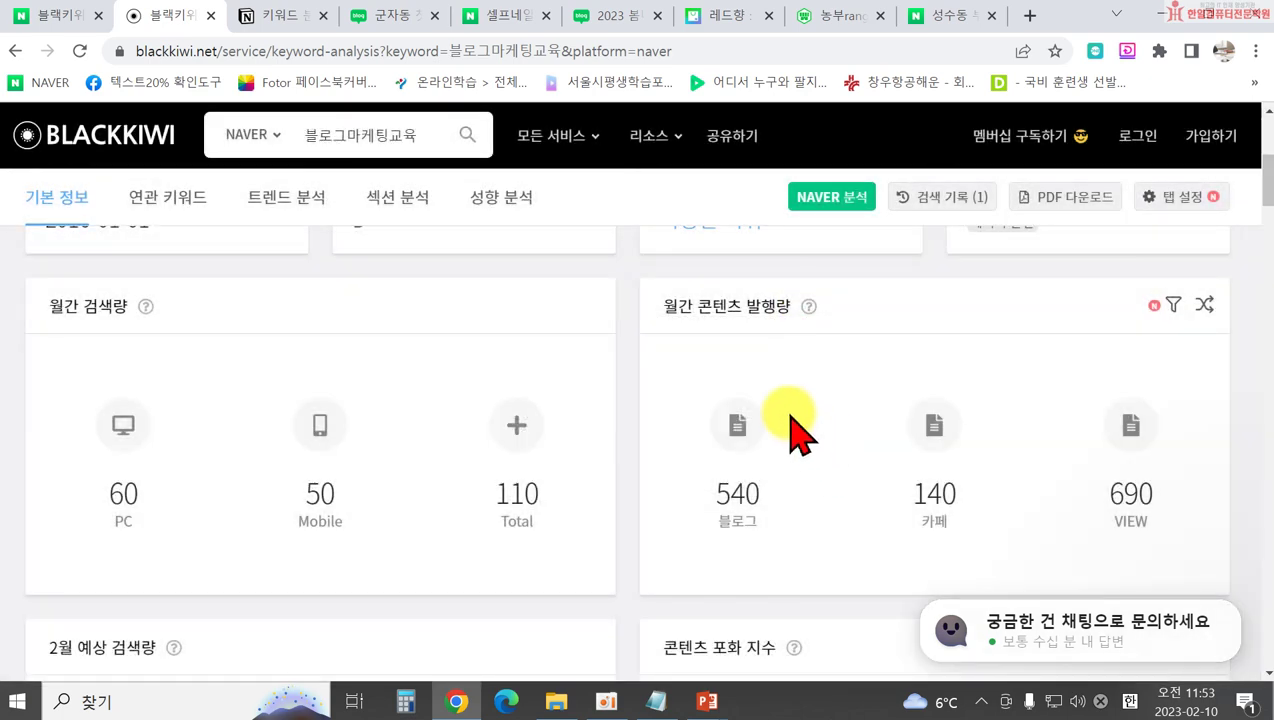
pyautogui.click(809, 304)
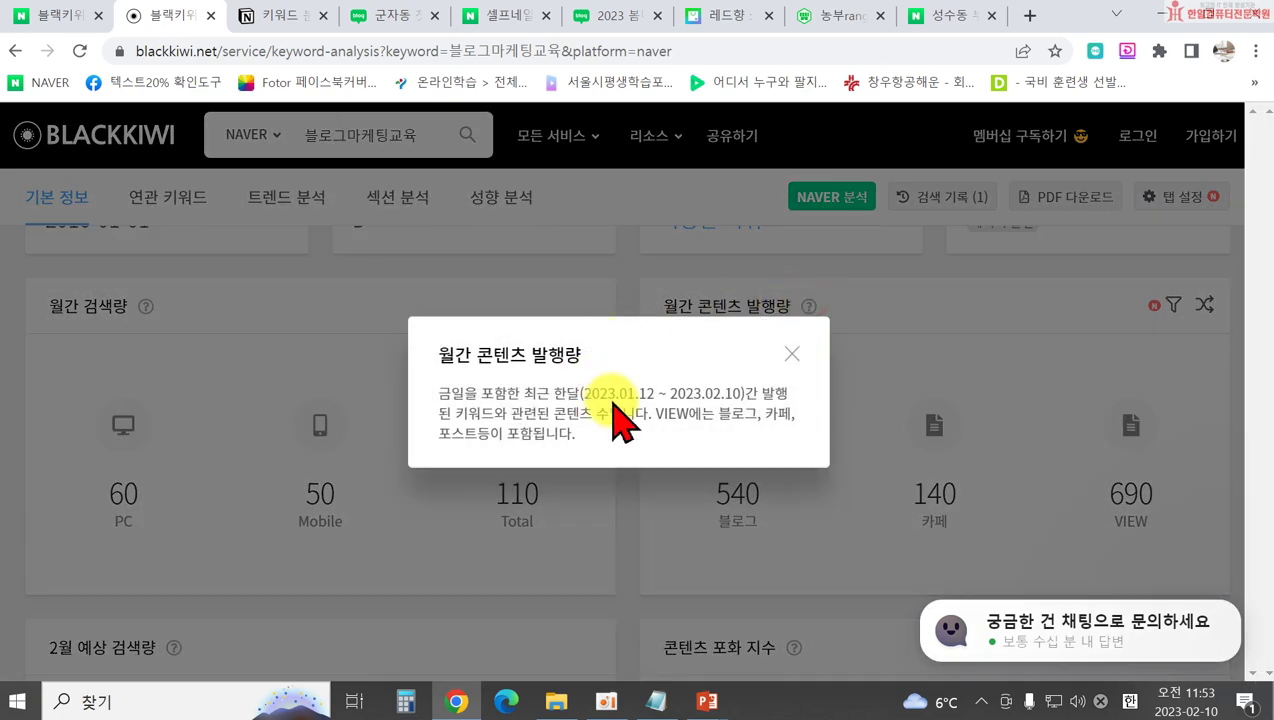
pyautogui.click(794, 354)
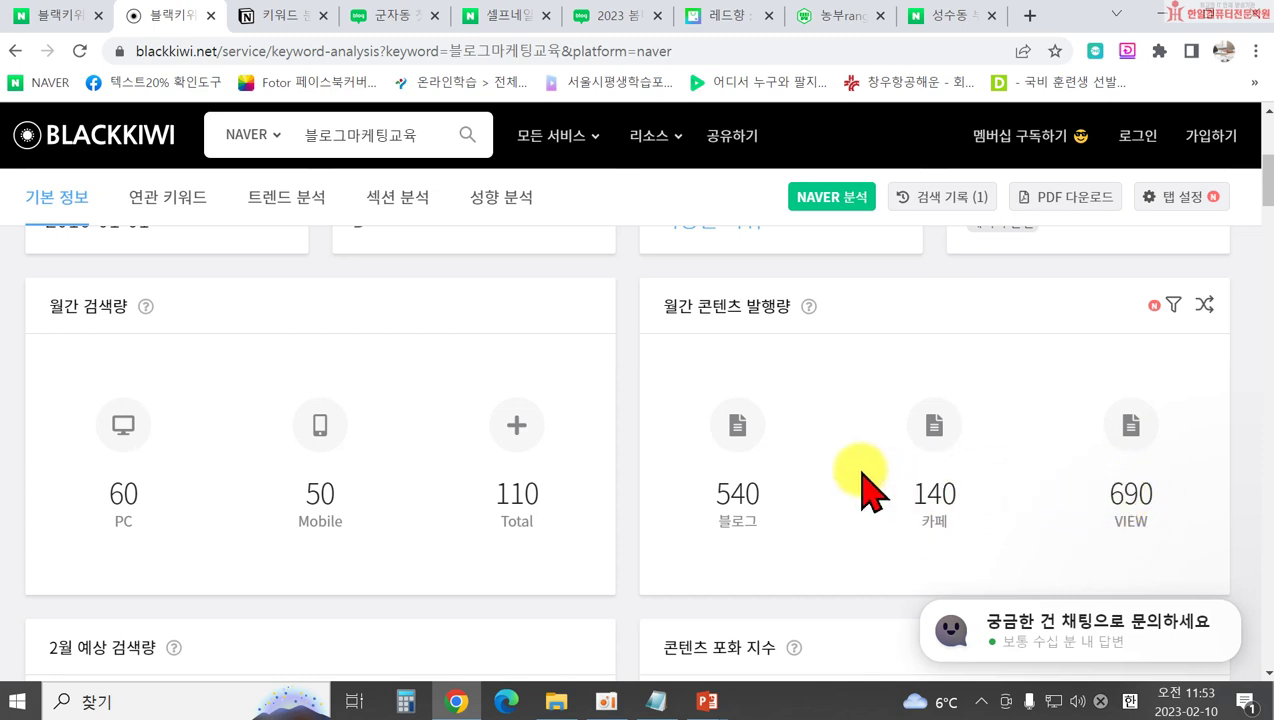
# Examine the 2월 예상 검색량 and 콘텐츠 포화 지수 figures and compare them with the monthly search and publication volumes
pyautogui.scroll(1, 820, 488)
pyautogui.scroll(-2, 808, 492)
pyautogui.scroll(-2, 808, 492)
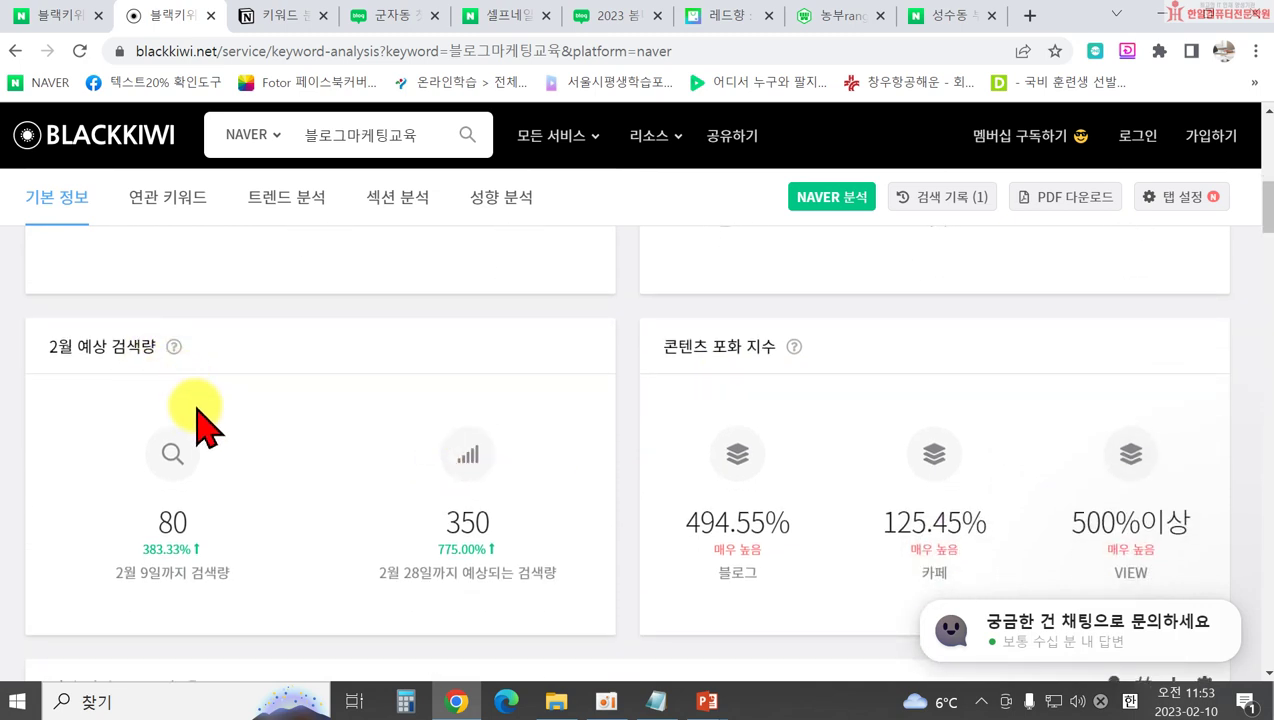
pyautogui.scroll(-1, 195, 465)
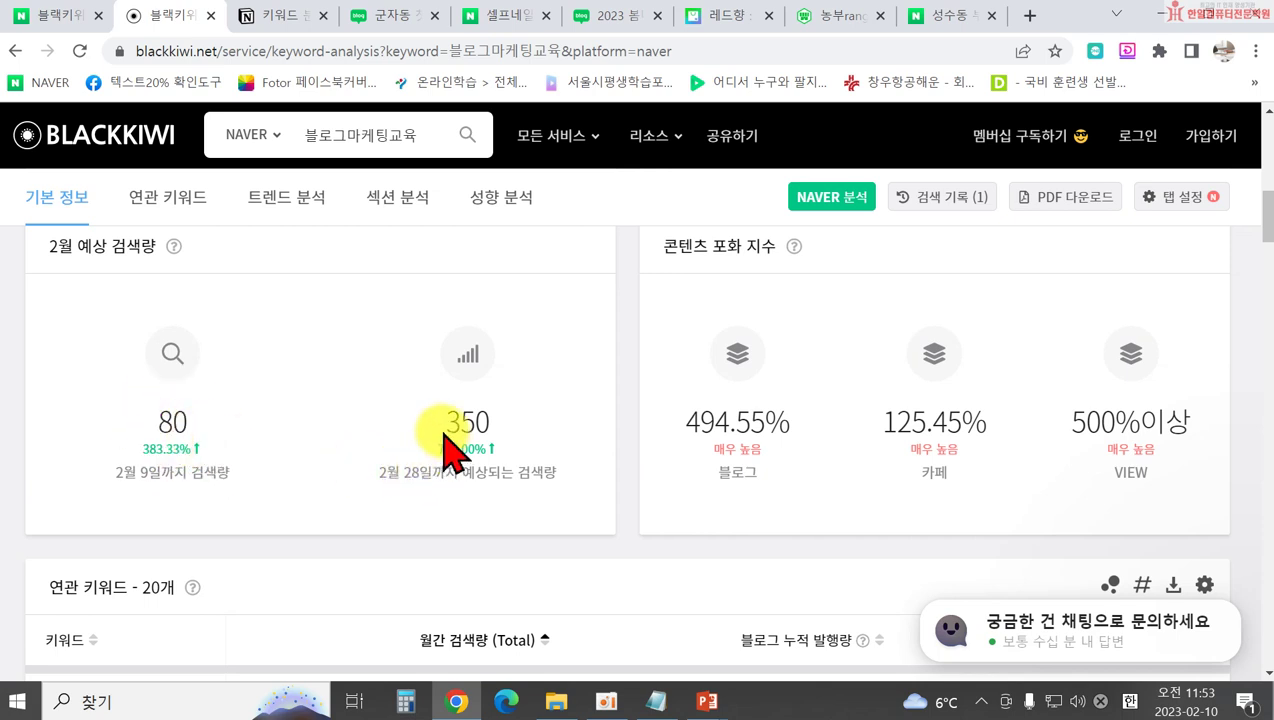
pyautogui.moveTo(452, 425); pyautogui.dragTo(512, 432)
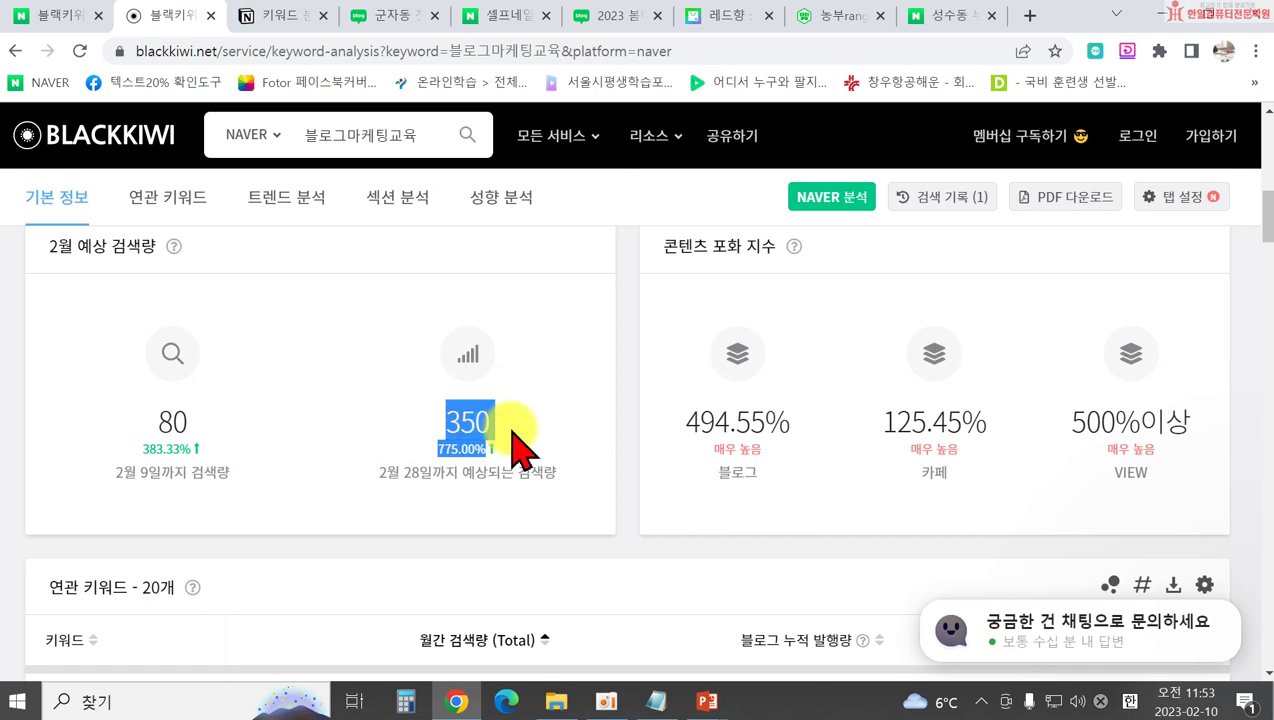
pyautogui.click(583, 390)
pyautogui.scroll(4, 400, 410)
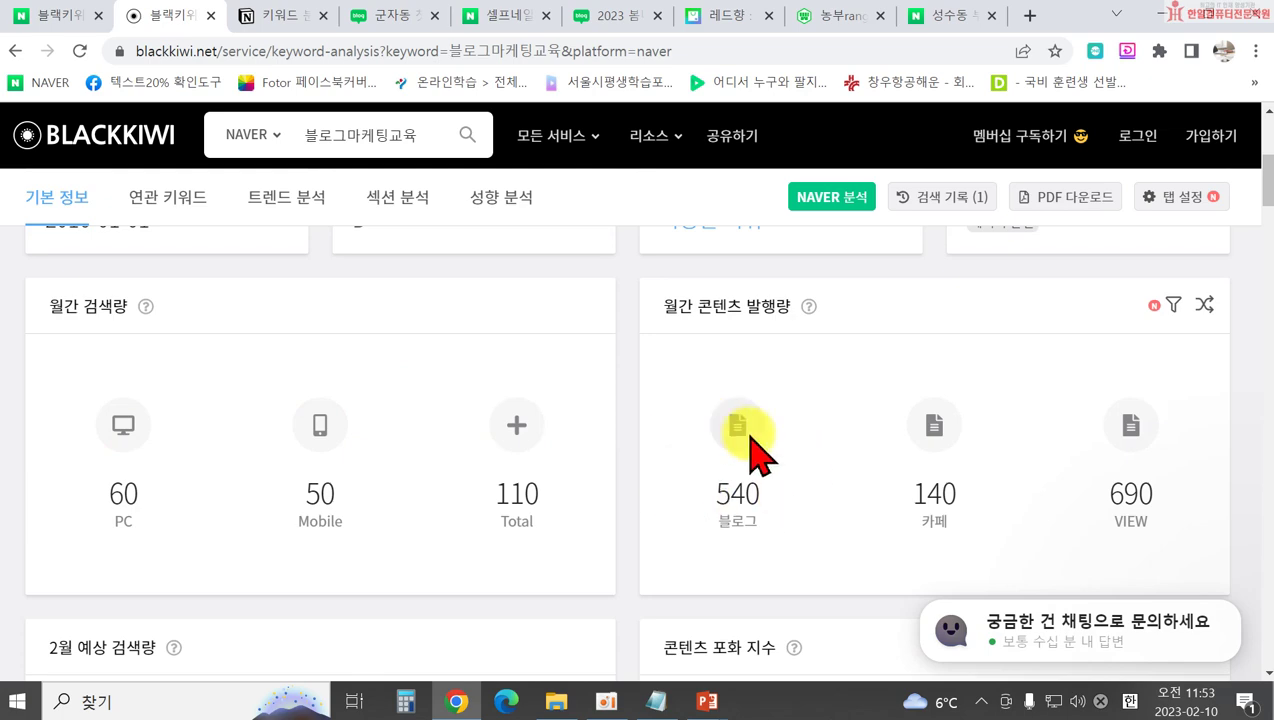
pyautogui.scroll(-2, 760, 490)
pyautogui.scroll(-2, 757, 490)
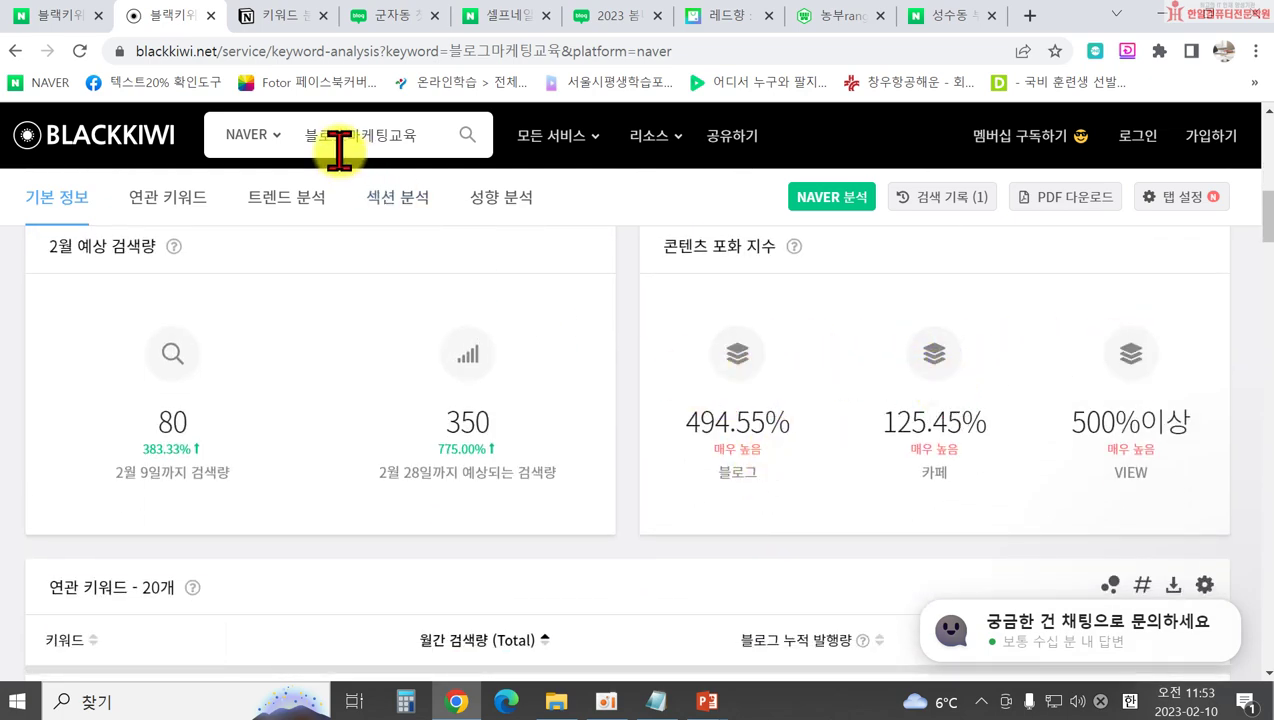
pyautogui.scroll(4, 549, 336)
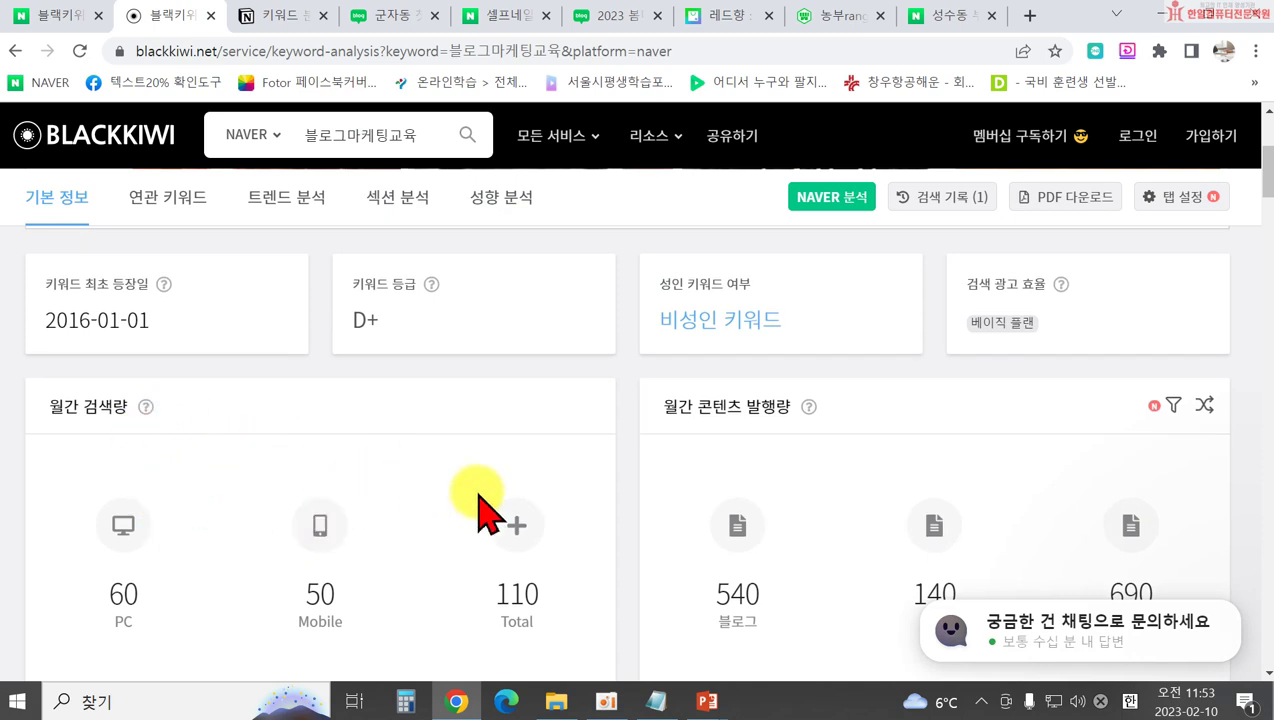
pyautogui.scroll(-1, 750, 510)
pyautogui.scroll(-3, 790, 535)
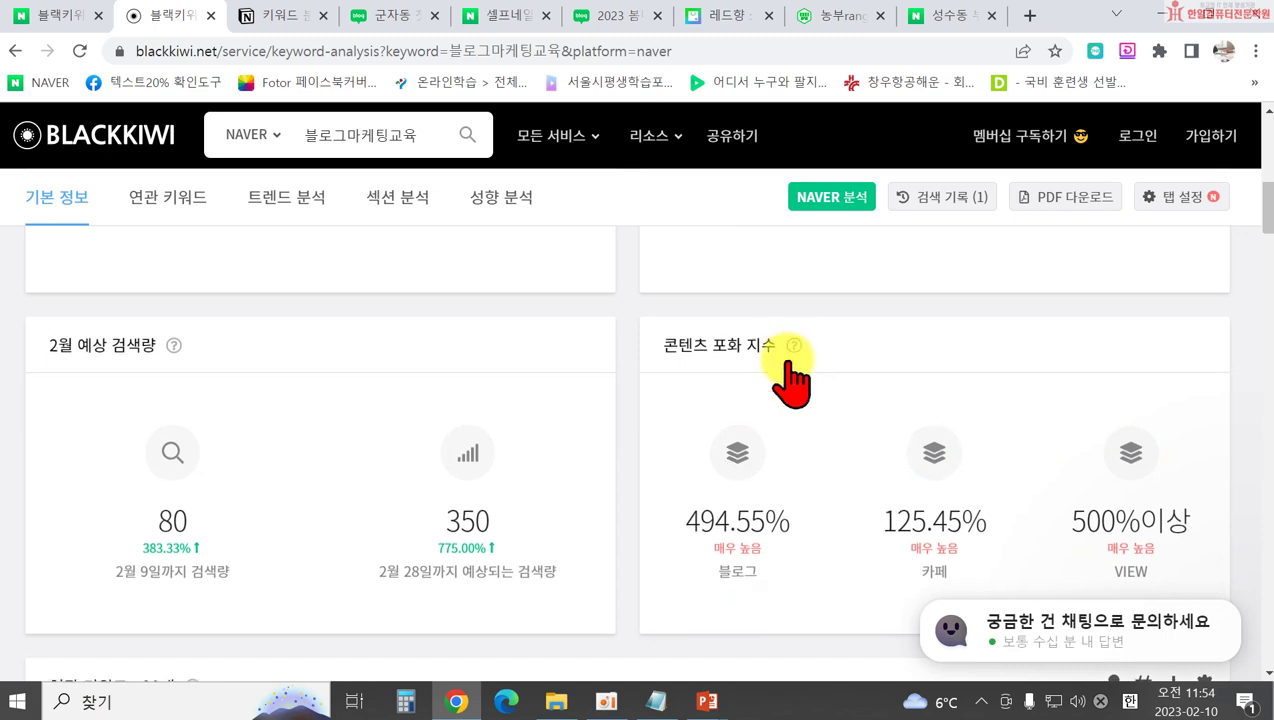
# Look through the 연관 키워드 table of related keywords and their monthly search volumes
pyautogui.scroll(-4, 793, 350)
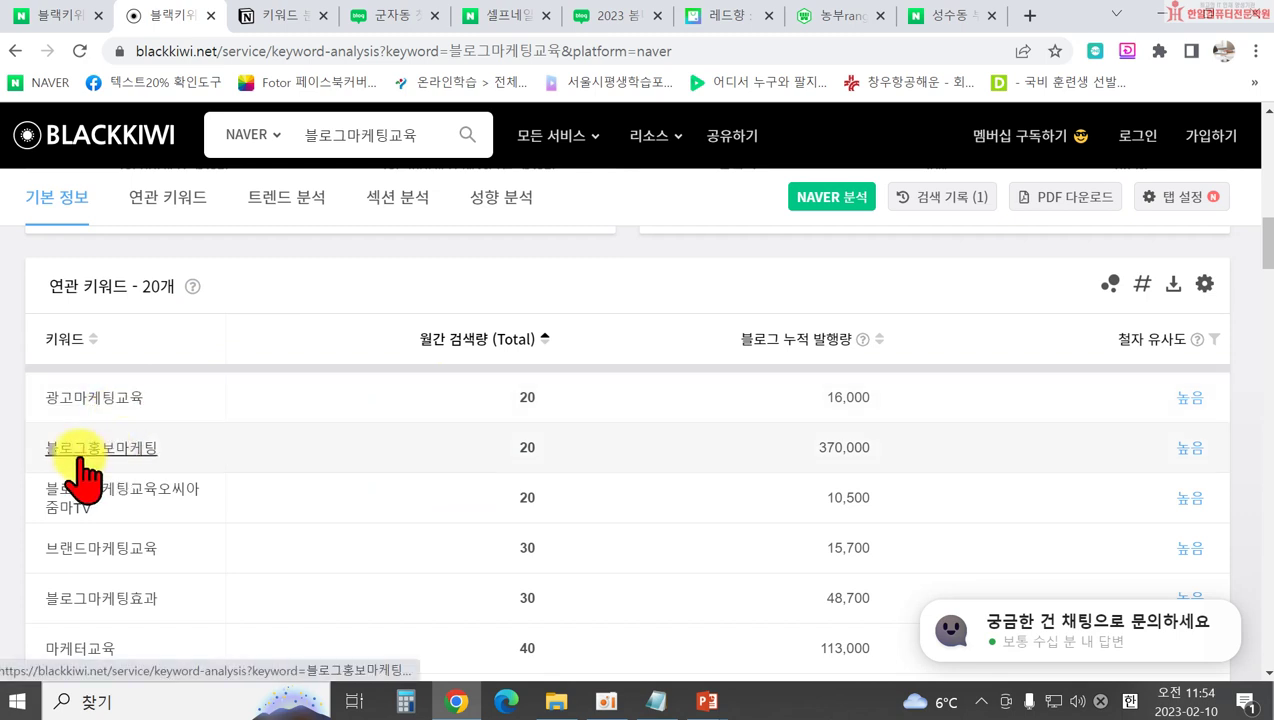
pyautogui.scroll(-1, 176, 520)
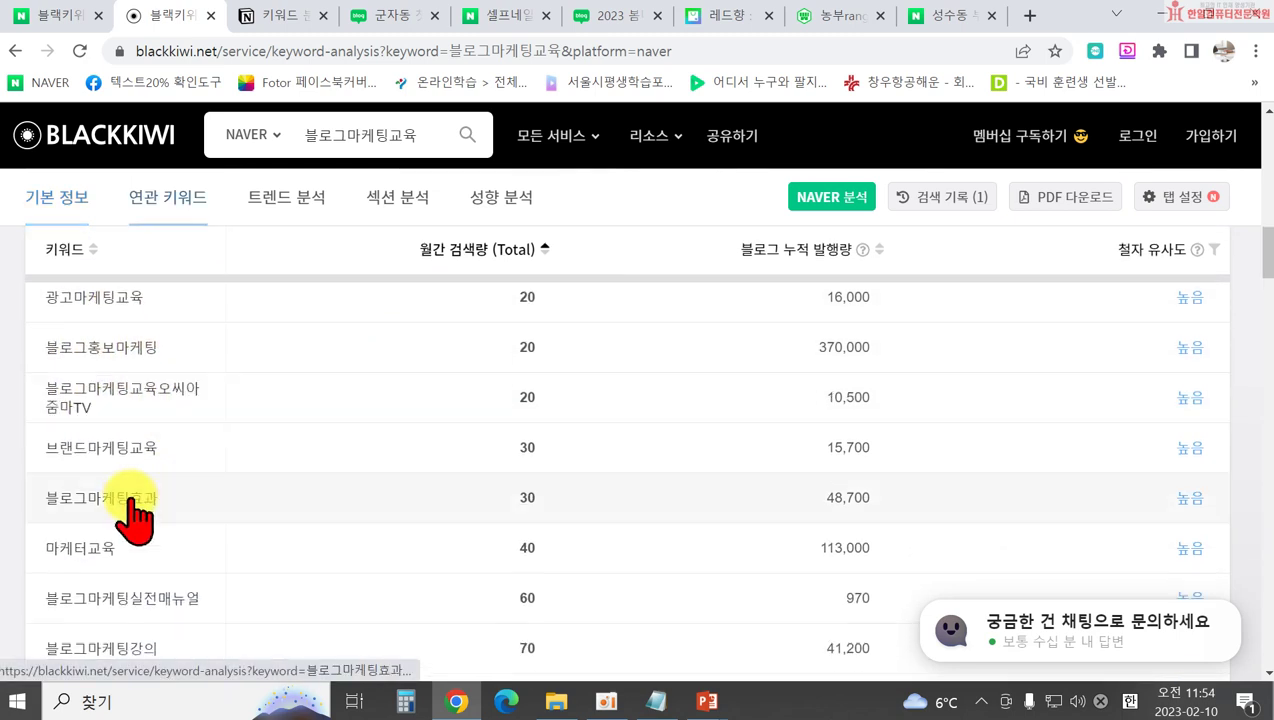
pyautogui.scroll(-2, 100, 515)
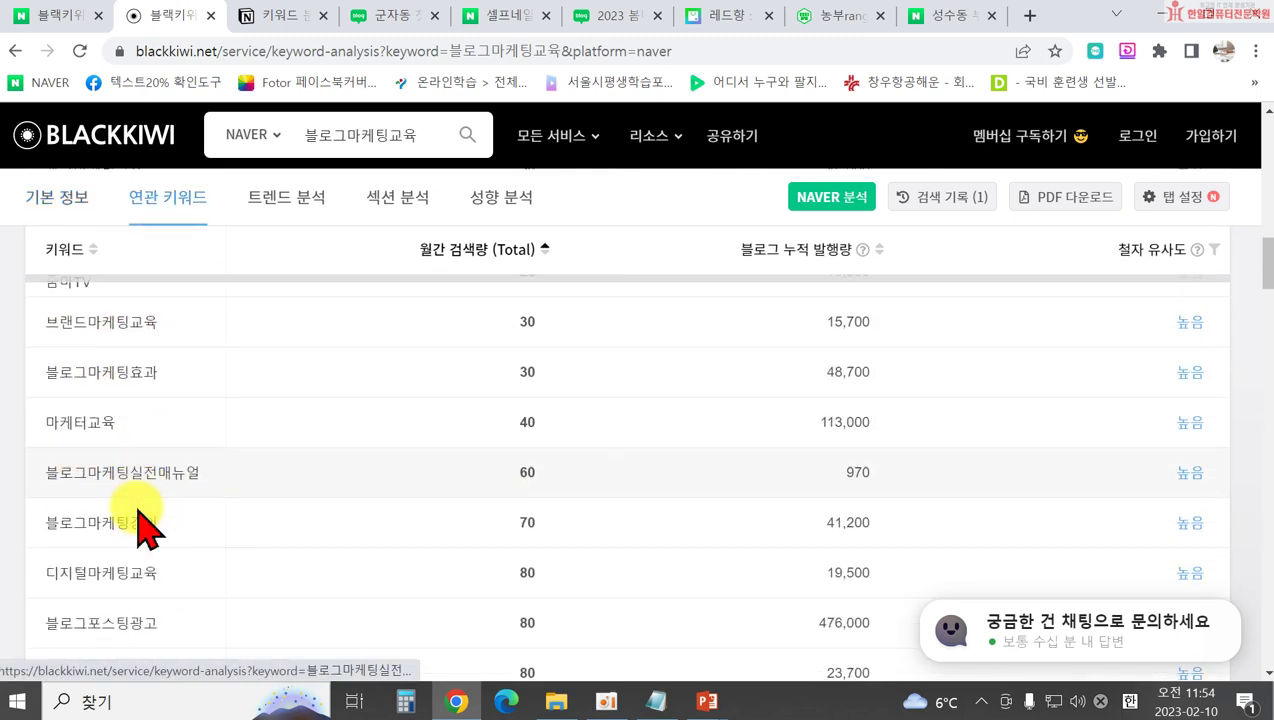
pyautogui.scroll(-2, 218, 530)
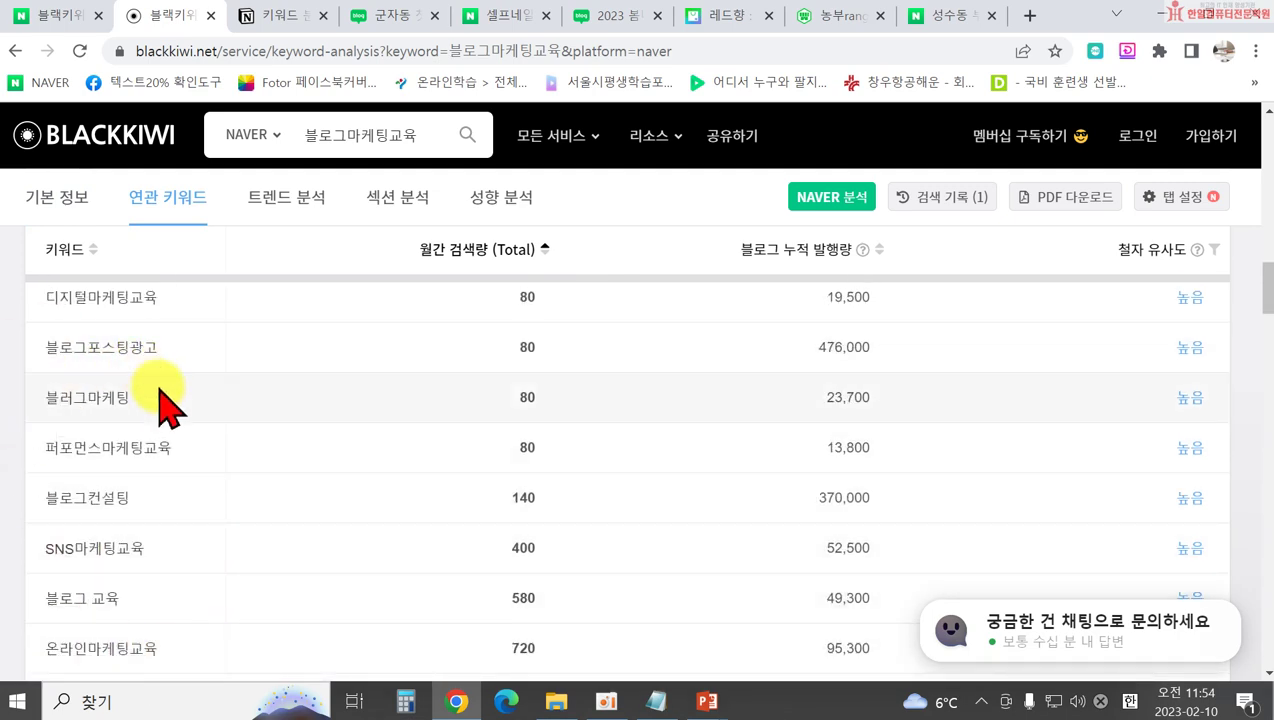
# Sort the 연관 키워드 table by 월간 검색량 (Total) from highest to lowest and compare the cumulative blog post counts
pyautogui.scroll(3, 165, 392)
pyautogui.scroll(4, 490, 500)
pyautogui.scroll(-3, 529, 569)
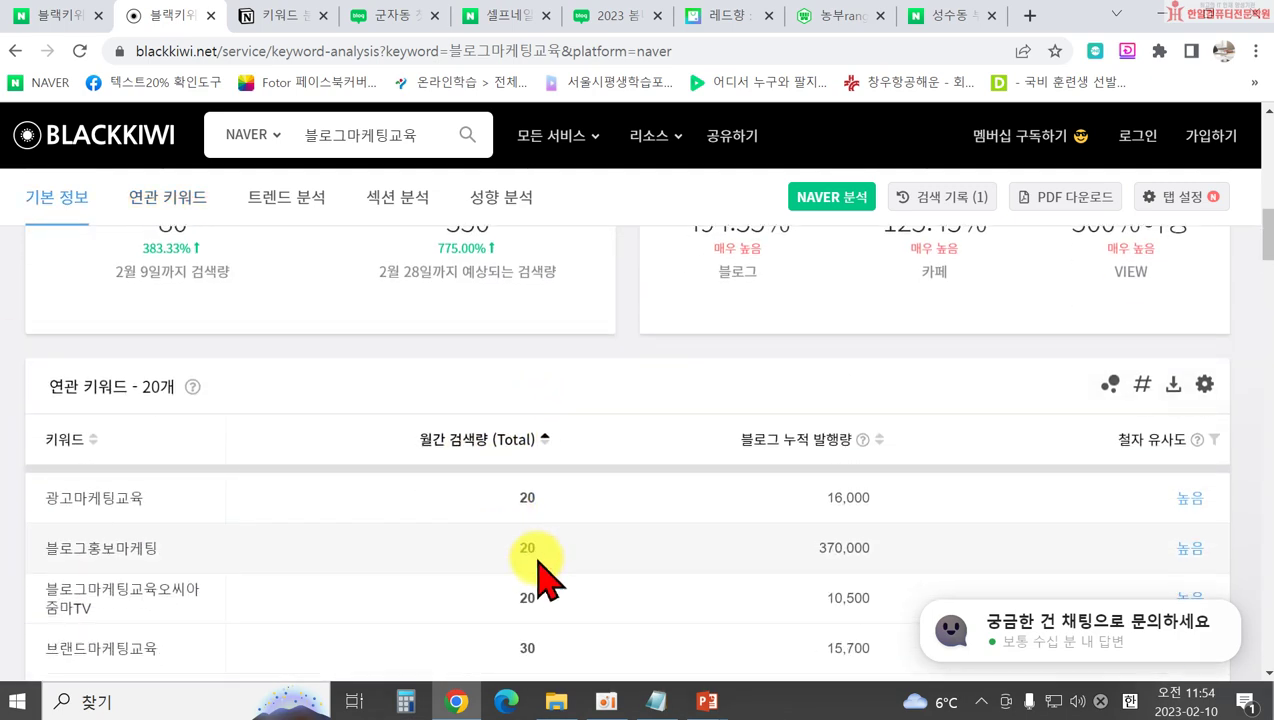
pyautogui.click(545, 250)
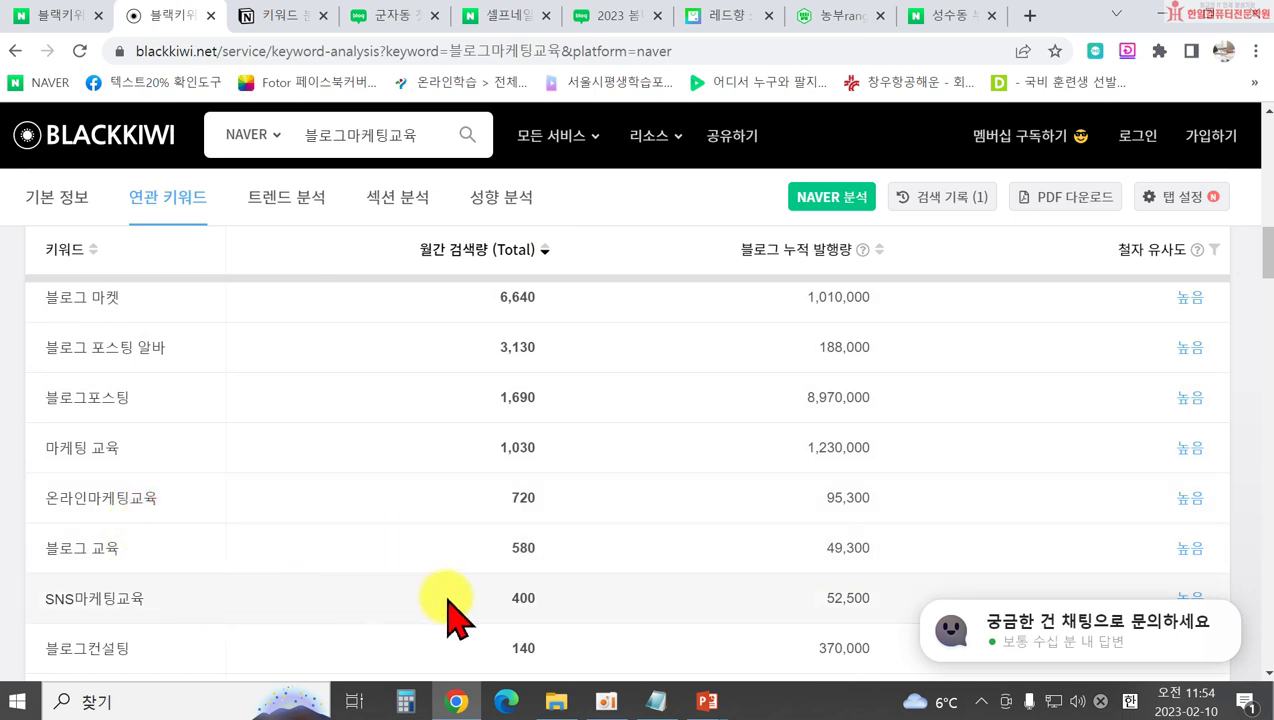
pyautogui.scroll(-1, 447, 600)
pyautogui.scroll(-1, 260, 540)
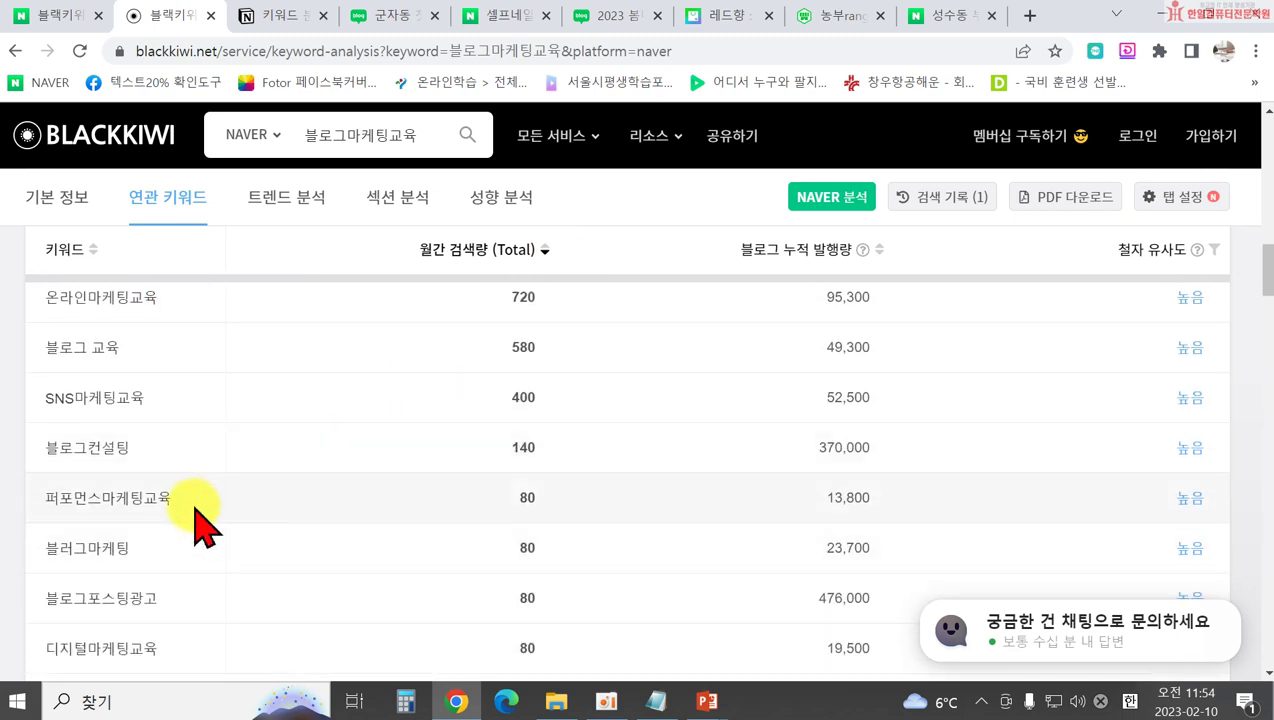
pyautogui.scroll(3, 441, 597)
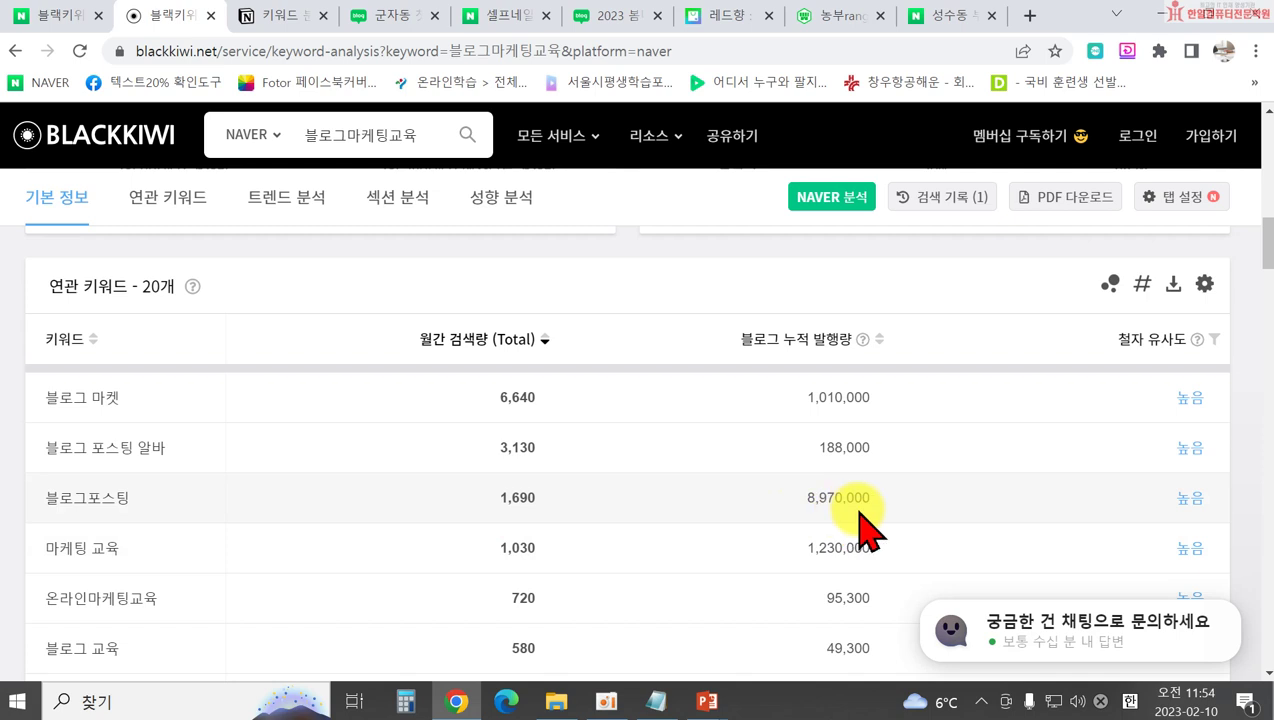
pyautogui.scroll(-2, 600, 545)
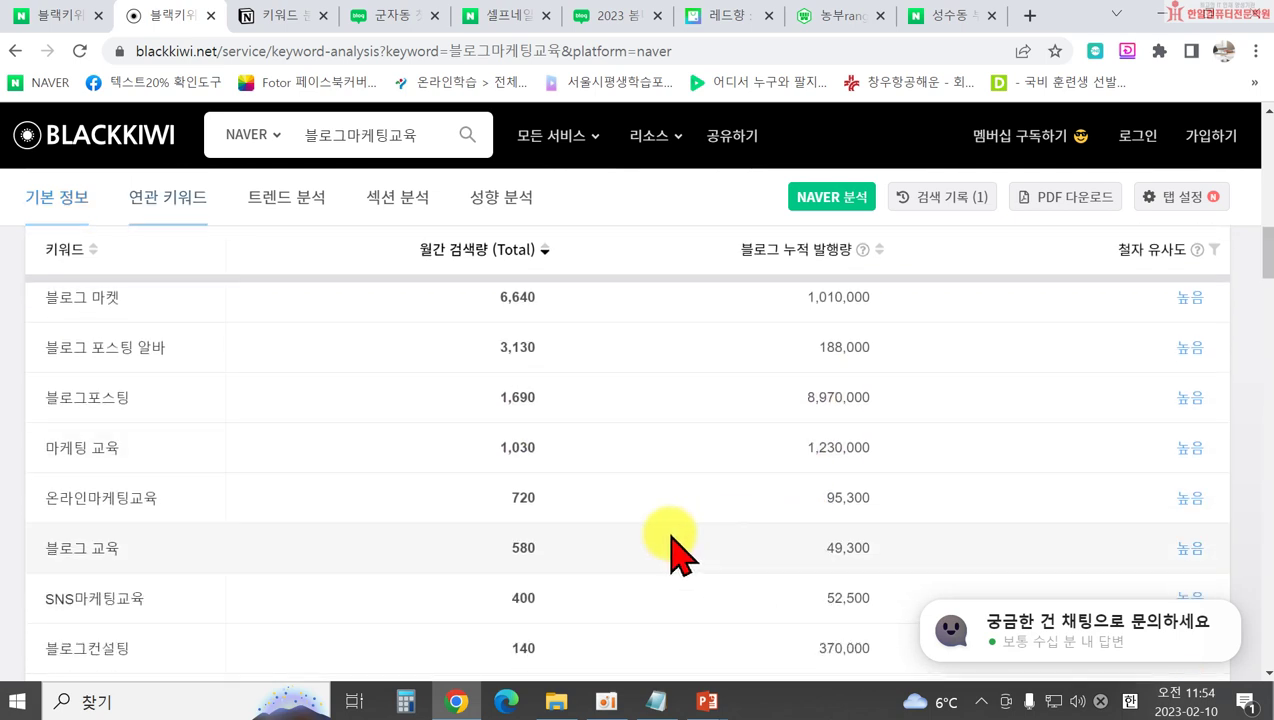
# Collapse the chat inquiry banner and try to open the bubble chart view of the 연관 키워드 table
pyautogui.scroll(3, 720, 570)
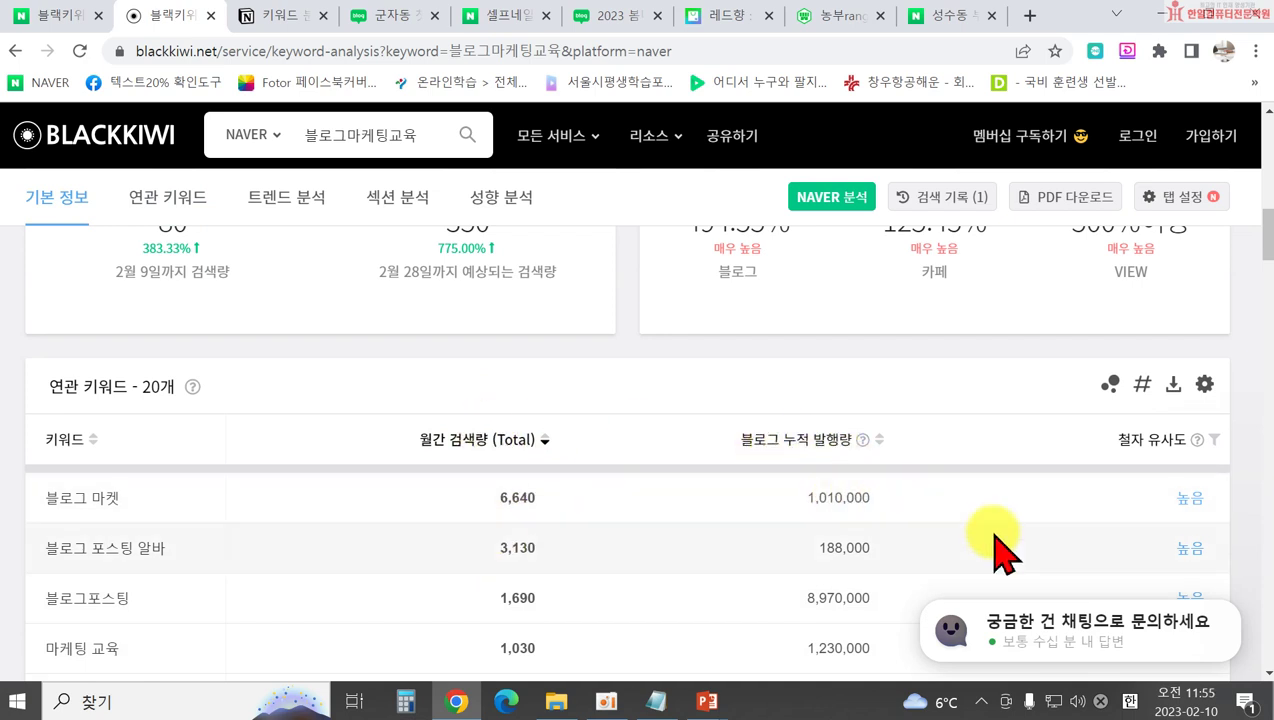
pyautogui.click(1215, 620)
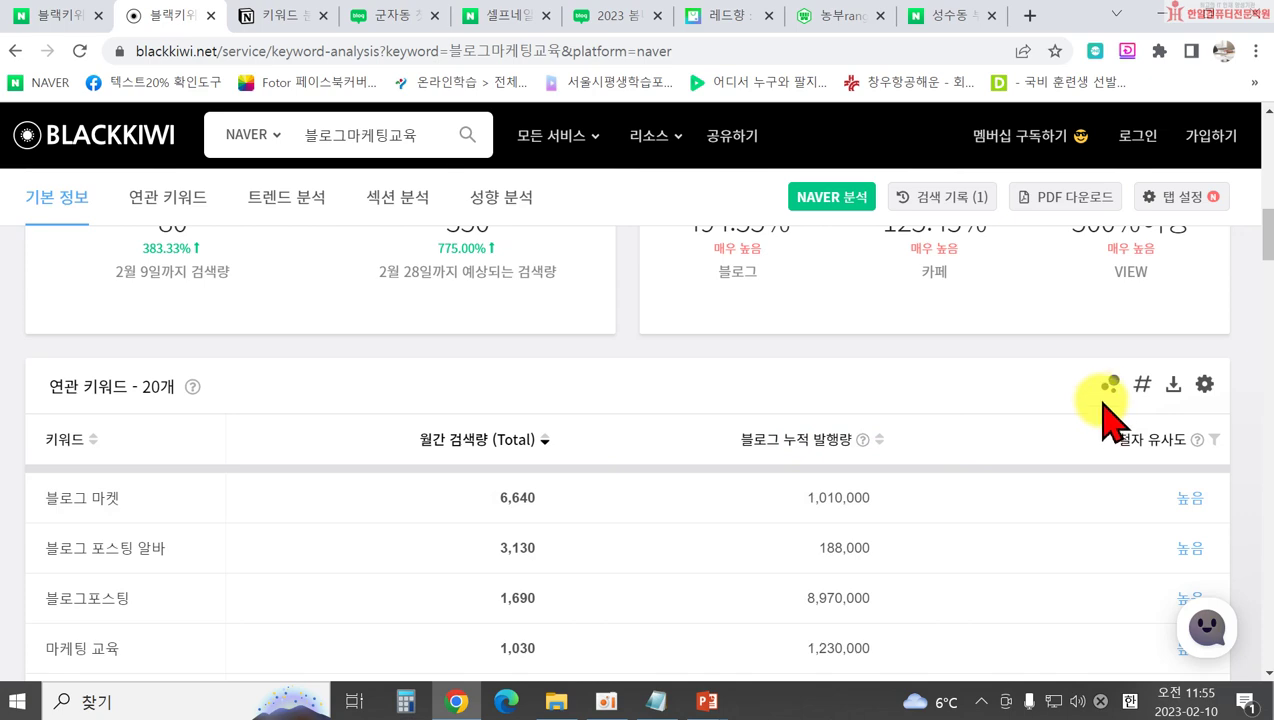
pyautogui.click(1112, 385)
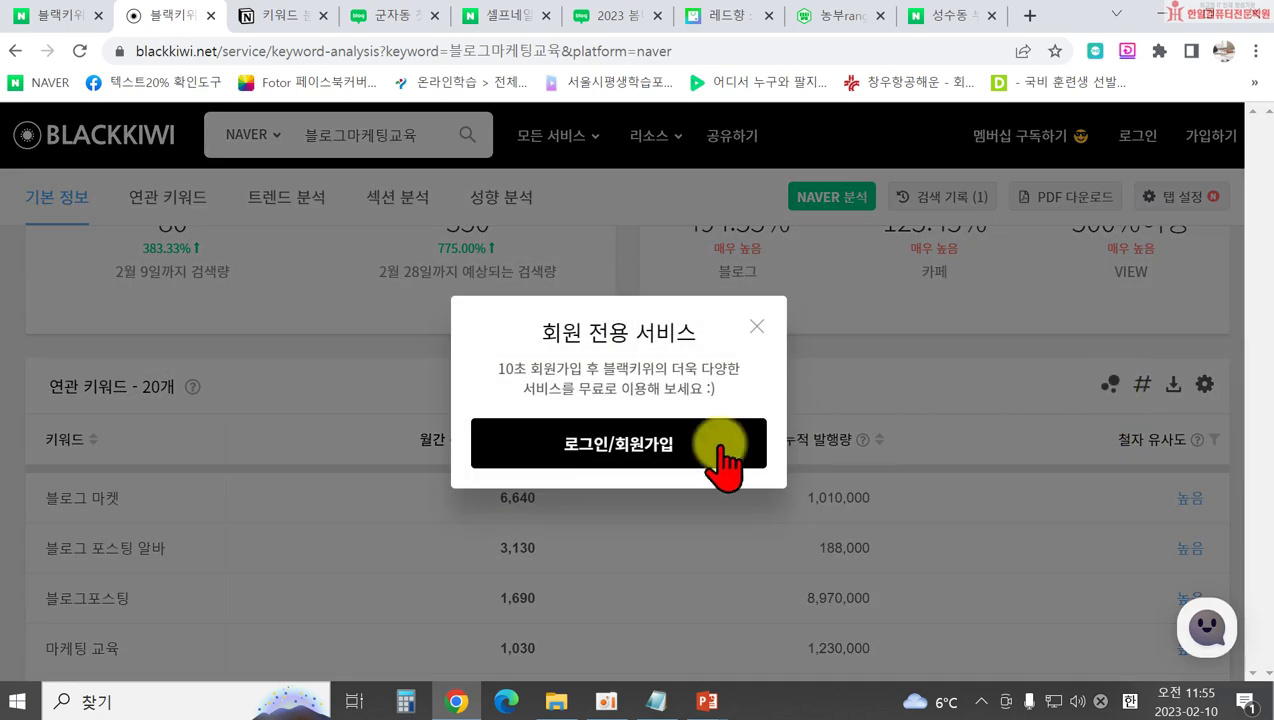
# Dismiss the members-only login prompt and look over the sorted 연관 키워드 table again
pyautogui.click(759, 324)
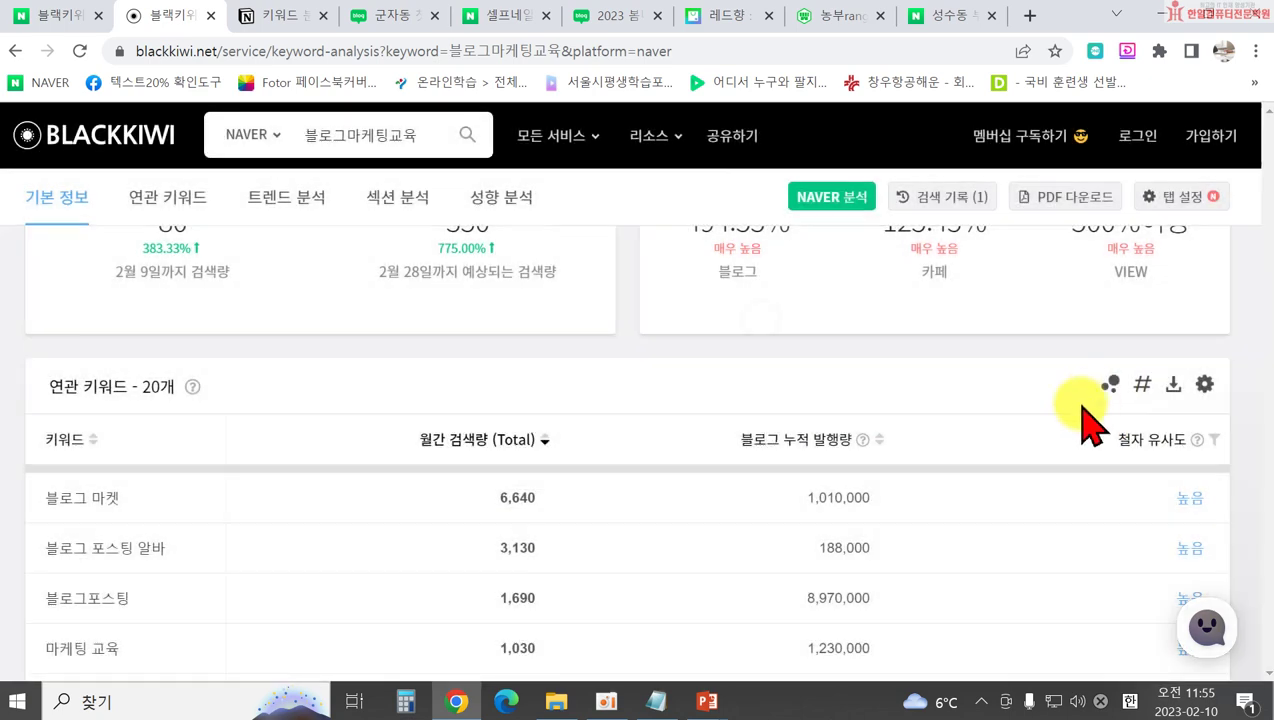
pyautogui.scroll(-3, 1045, 460)
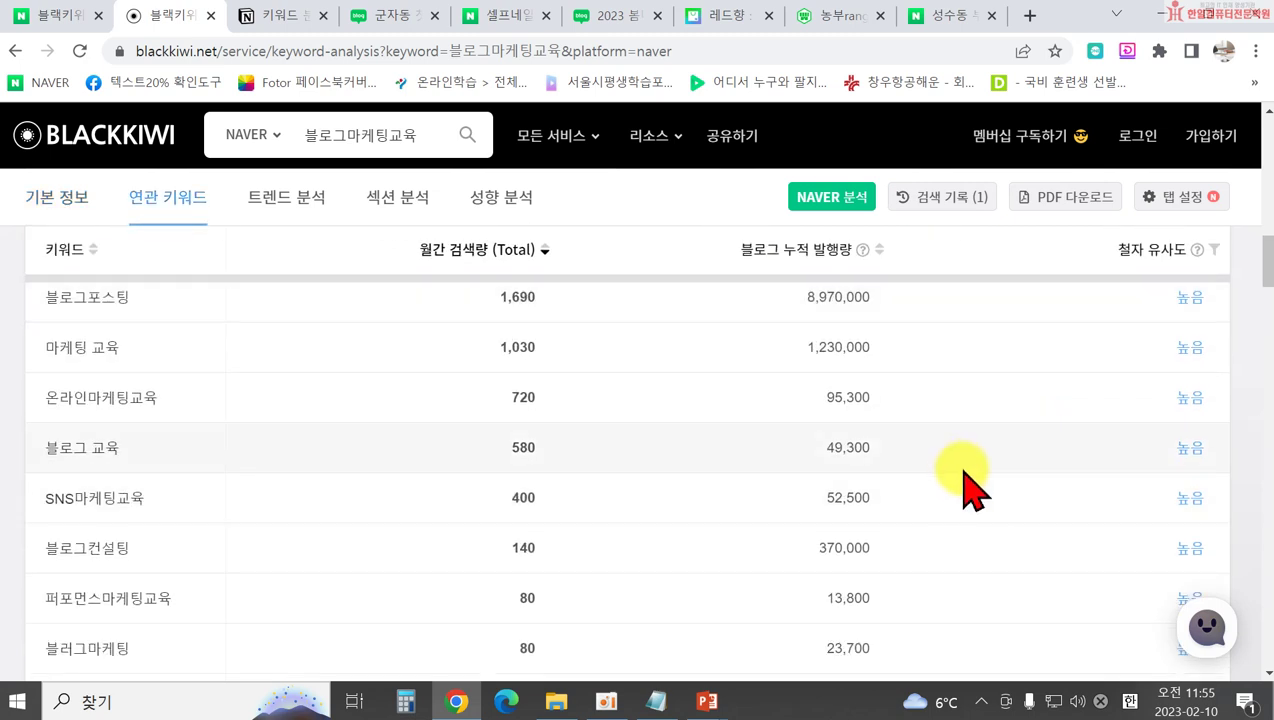
pyautogui.scroll(3, 1060, 450)
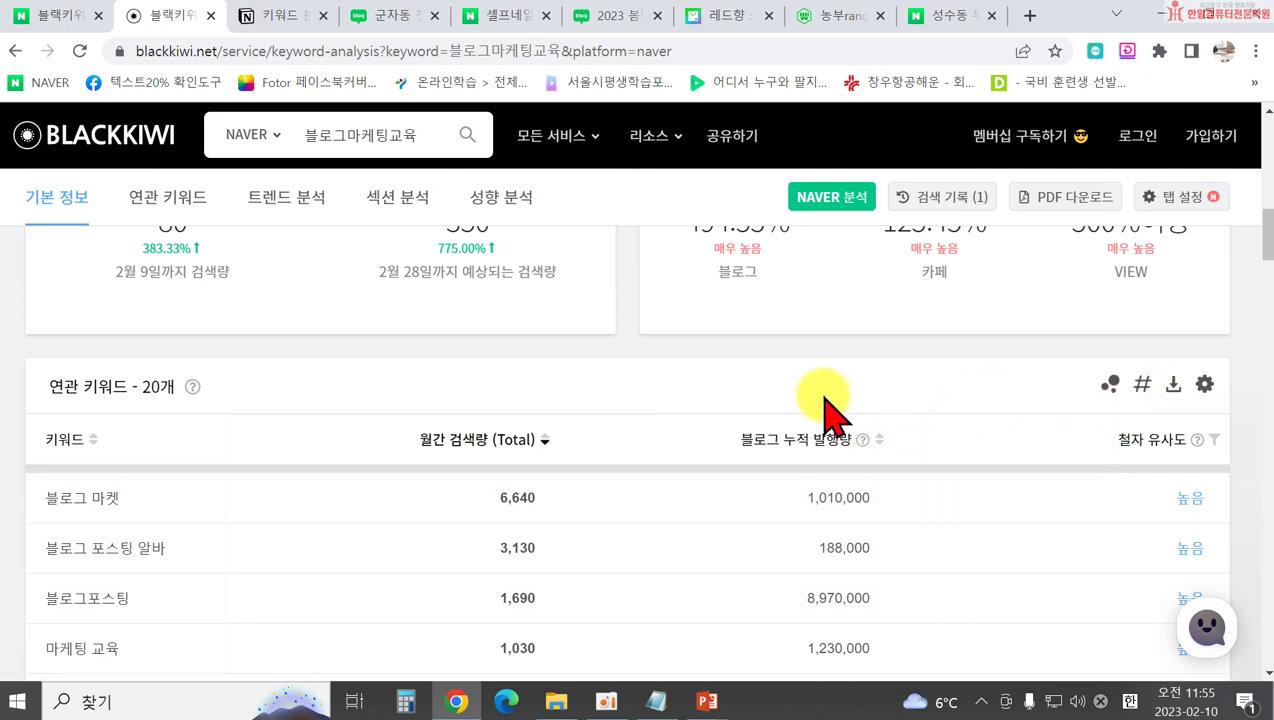
# Examine the 검색 트렌드 graph and the 월별 and 요일별 검색 비율 charts for 블로그마케팅교육
pyautogui.scroll(-13, 560, 420)
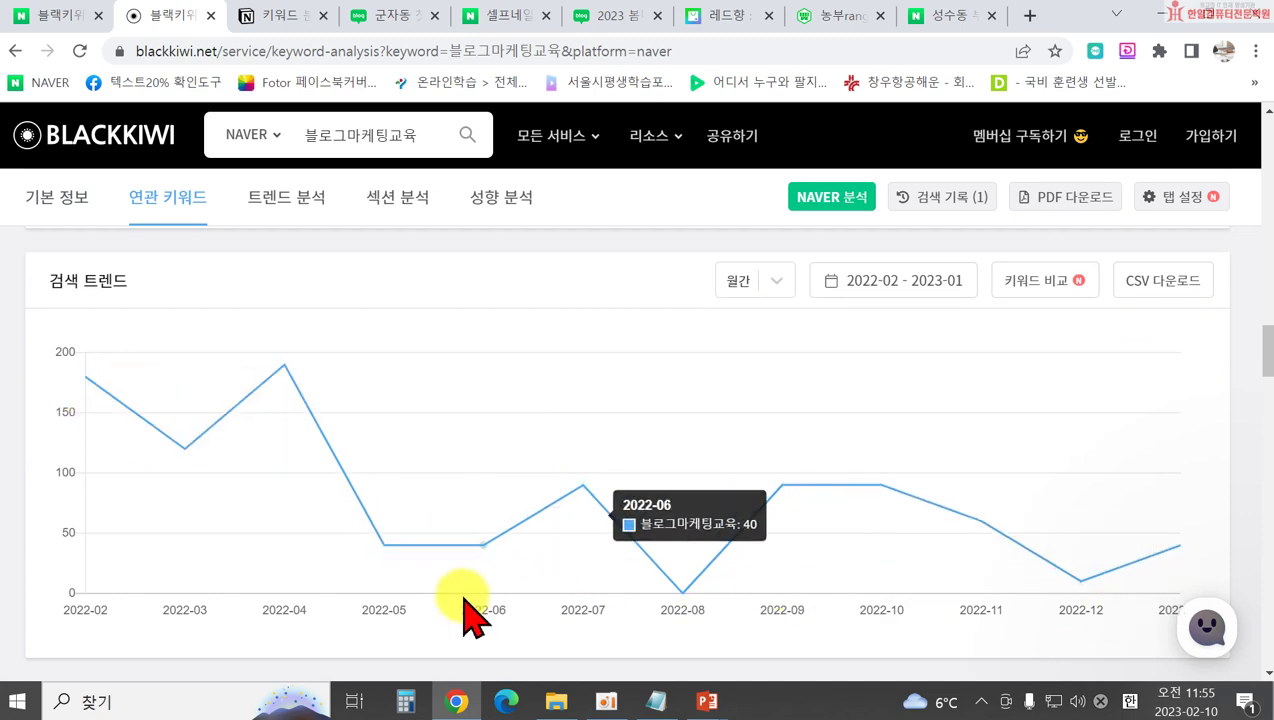
pyautogui.scroll(-1, 530, 595)
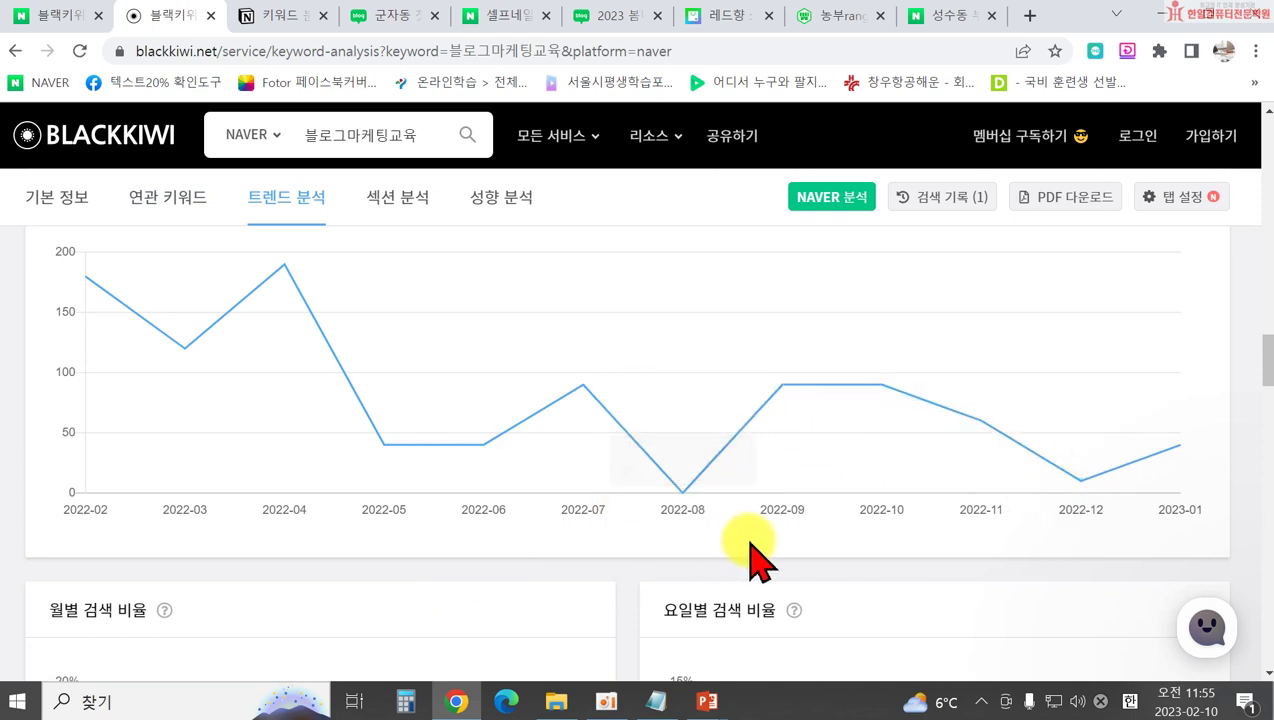
pyautogui.scroll(-4, 304, 460)
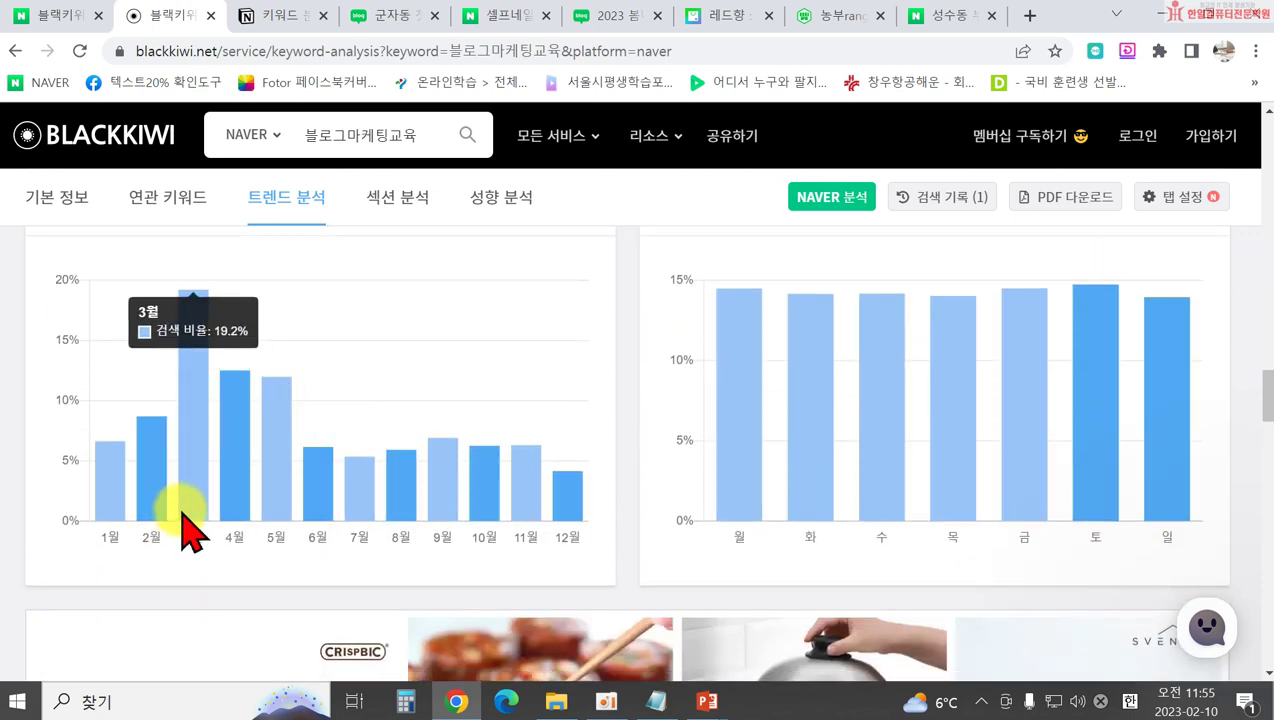
pyautogui.scroll(1, 757, 540)
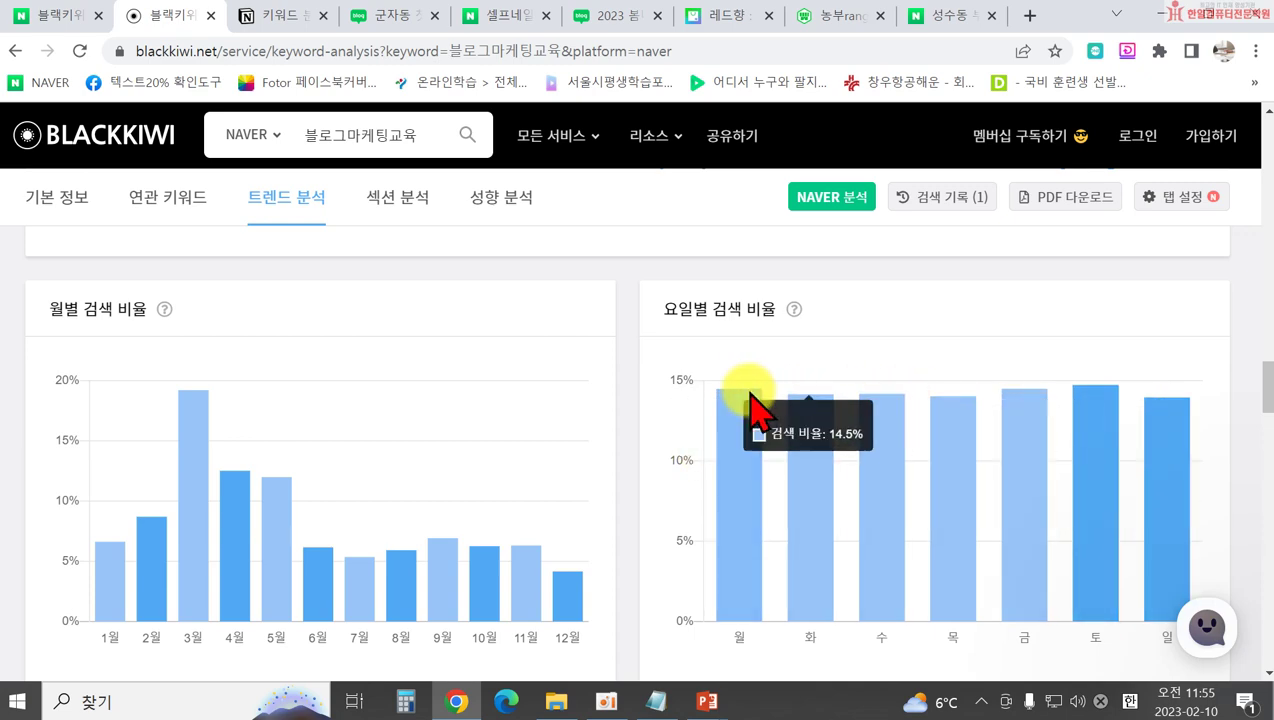
# Compare the PC and Mobile 섹션 배치 순서 lists and check the VIEW탭 TOP7 section
pyautogui.scroll(-3, 800, 470)
pyautogui.scroll(-4, 790, 480)
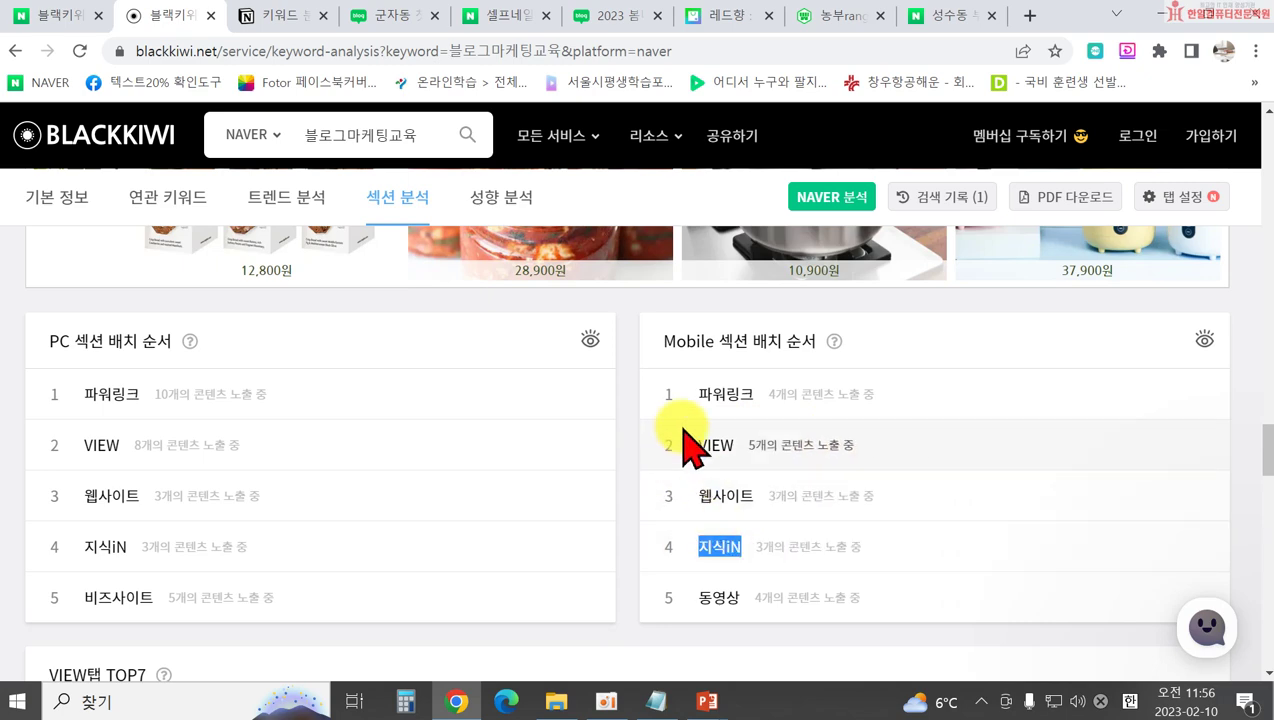
pyautogui.scroll(-8, 745, 540)
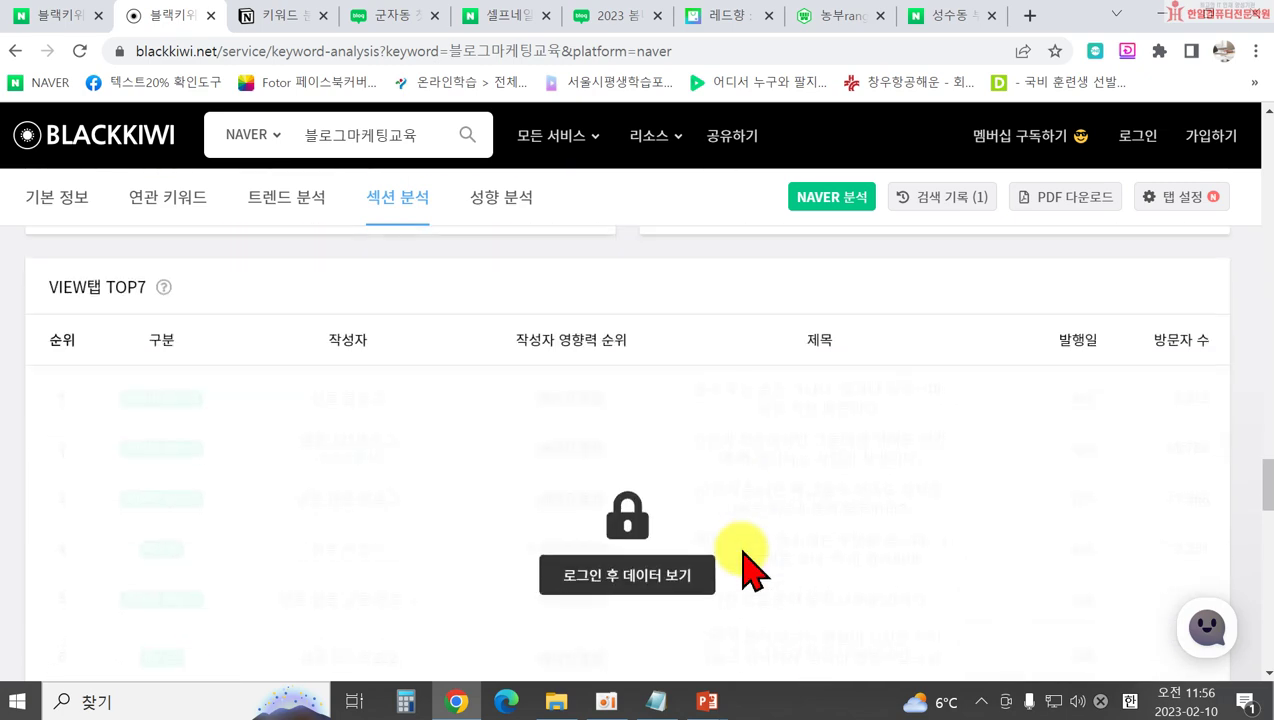
# Examine the 연령별 and 성별 검색 비율, 이슈성 and 정보성/상업성 charts through to the end of the report
pyautogui.scroll(-3, 515, 475)
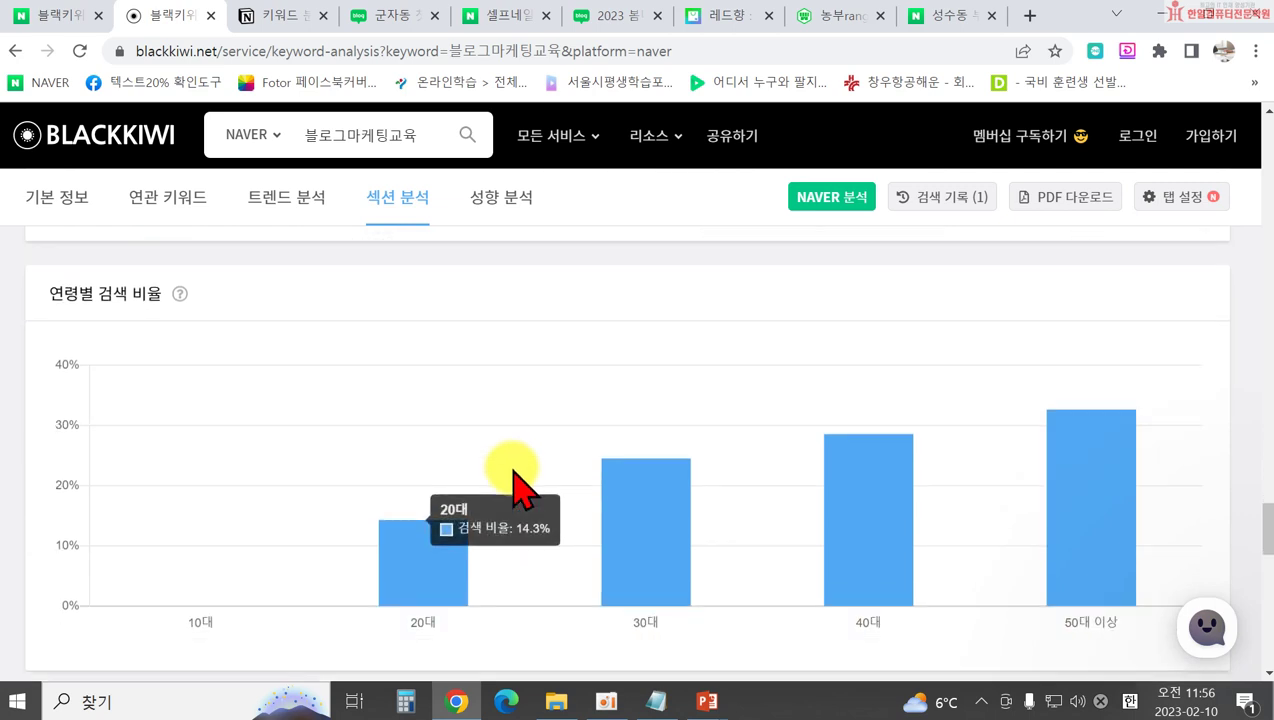
pyautogui.moveTo(265, 500)
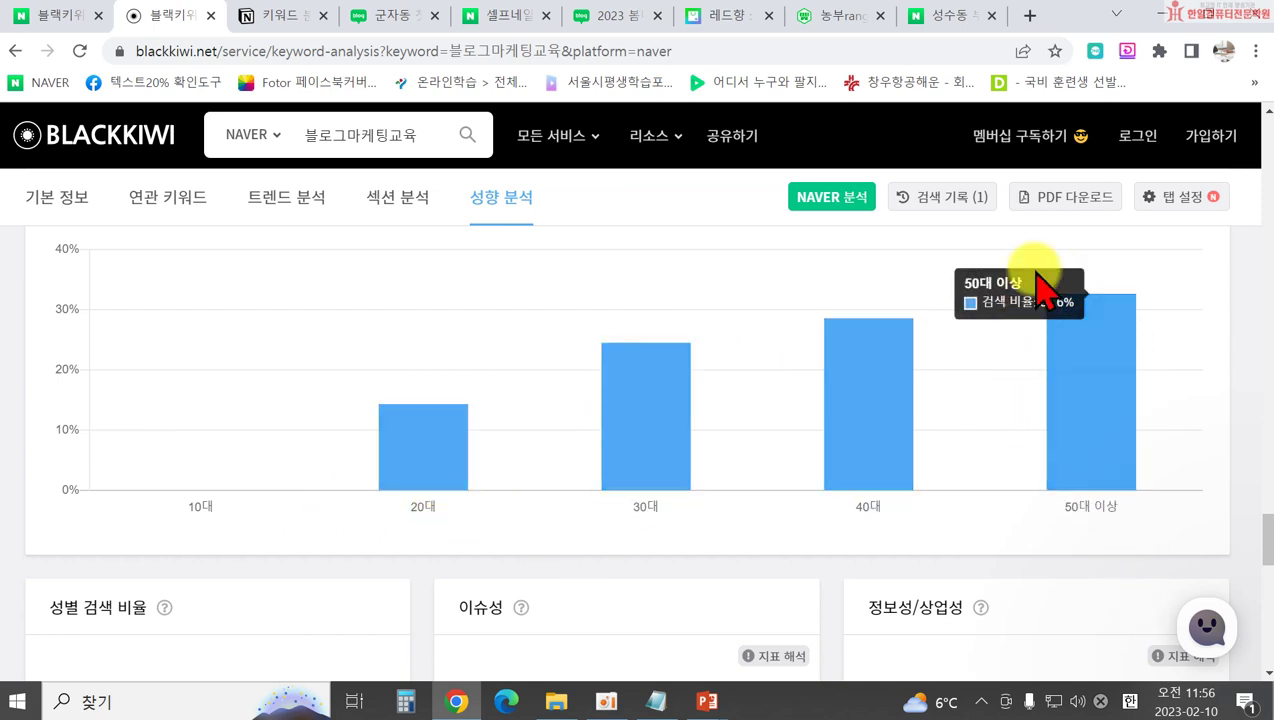
pyautogui.scroll(-5, 1130, 478)
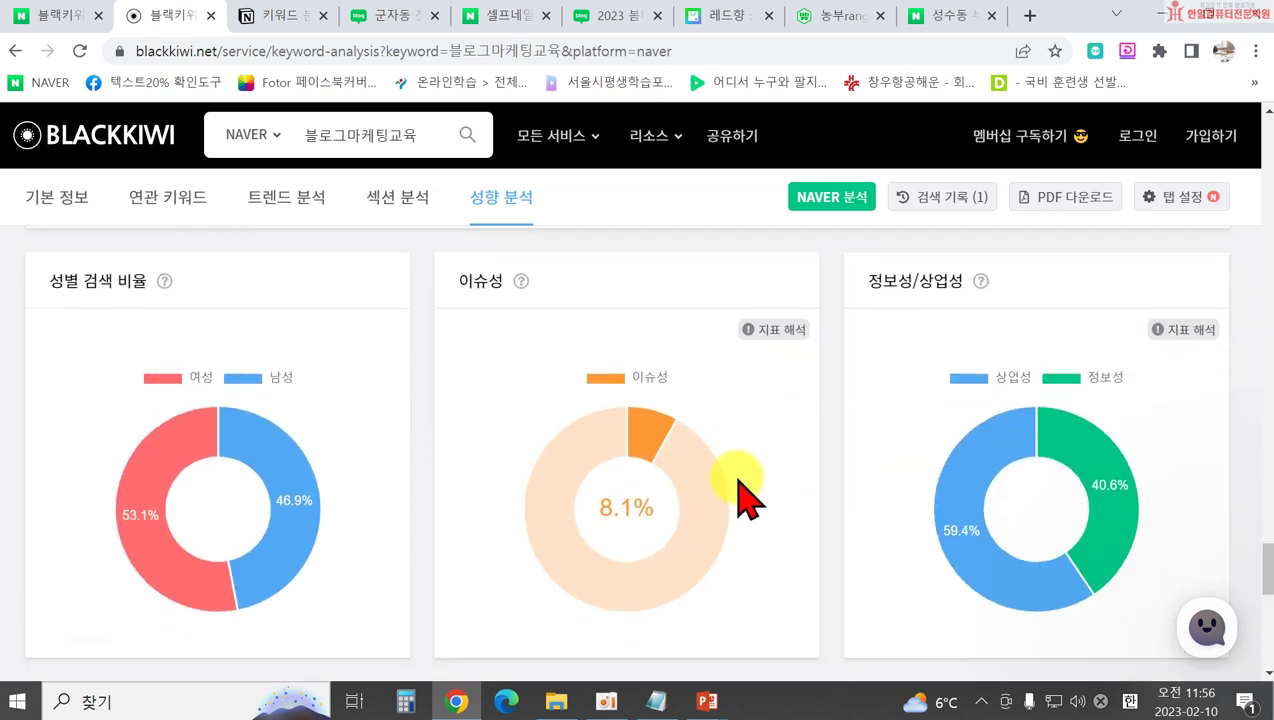
pyautogui.scroll(1, 392, 490)
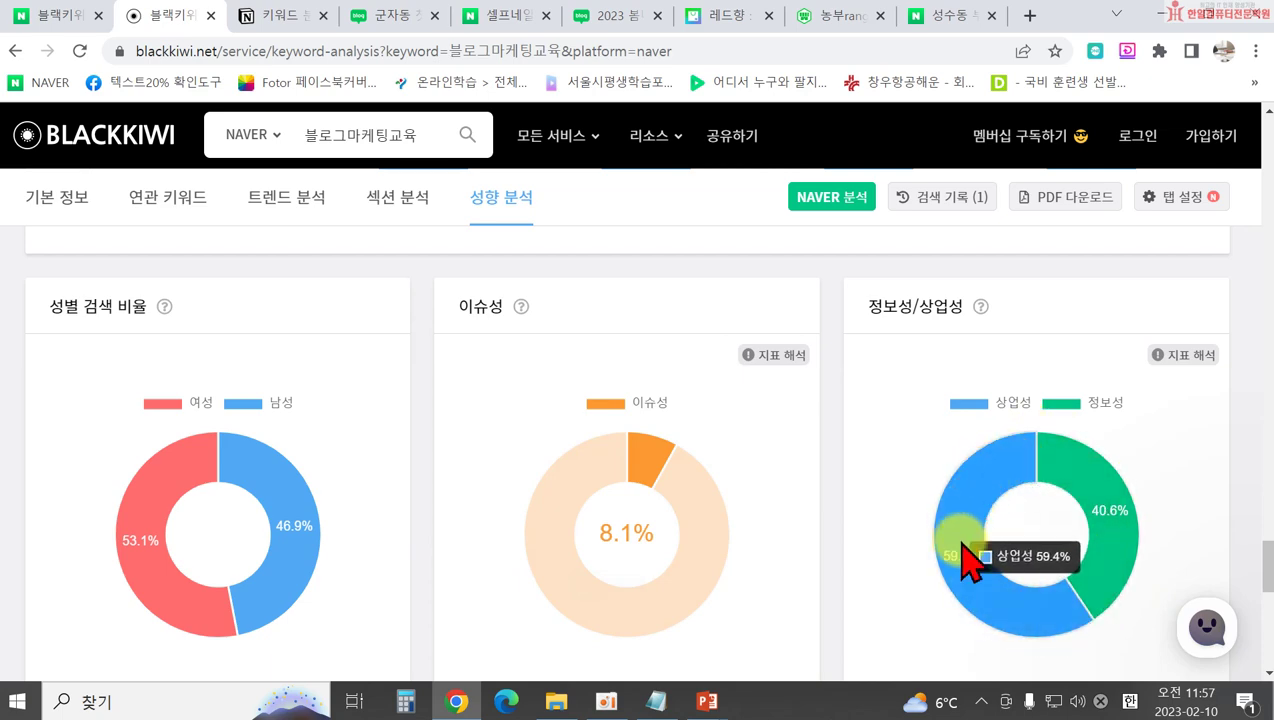
pyautogui.scroll(-10, 1075, 600)
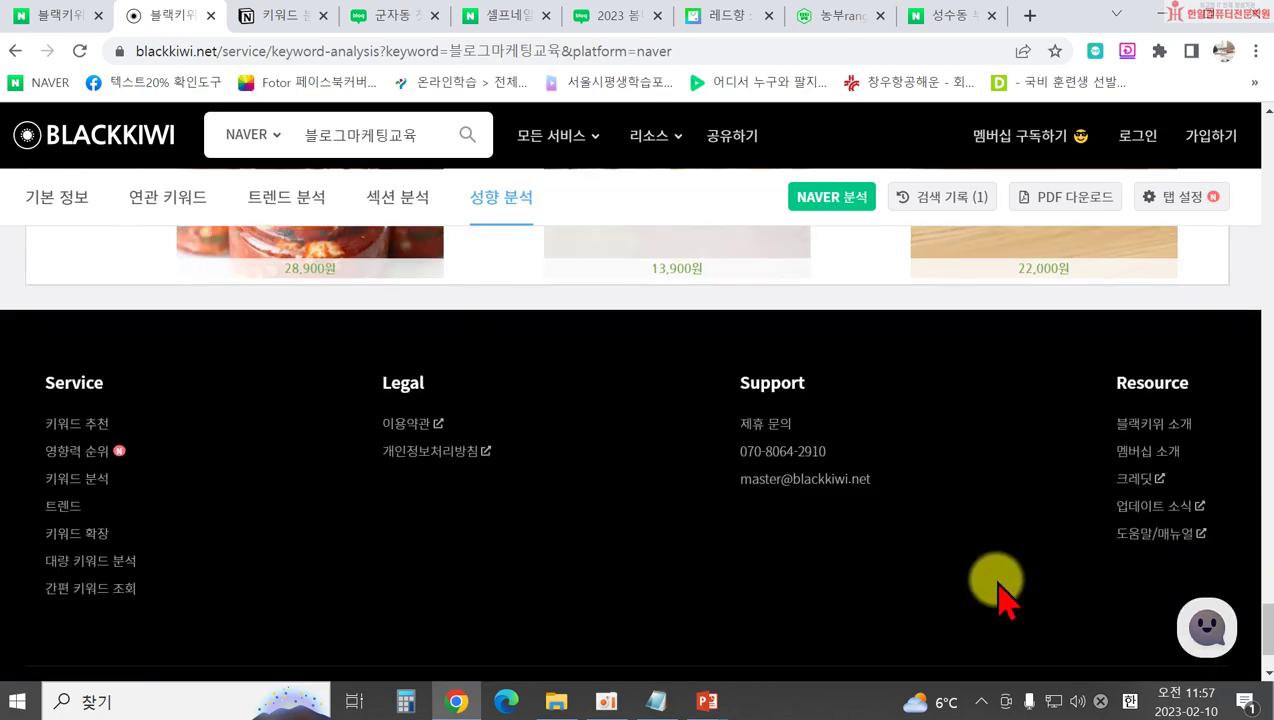
# Return to the 기본 정보 section and review the 키워드 등급, 월간 검색량 and 월간 콘텐츠 발행량 of 블로그마케팅교육
pyautogui.scroll(15, 1010, 600)
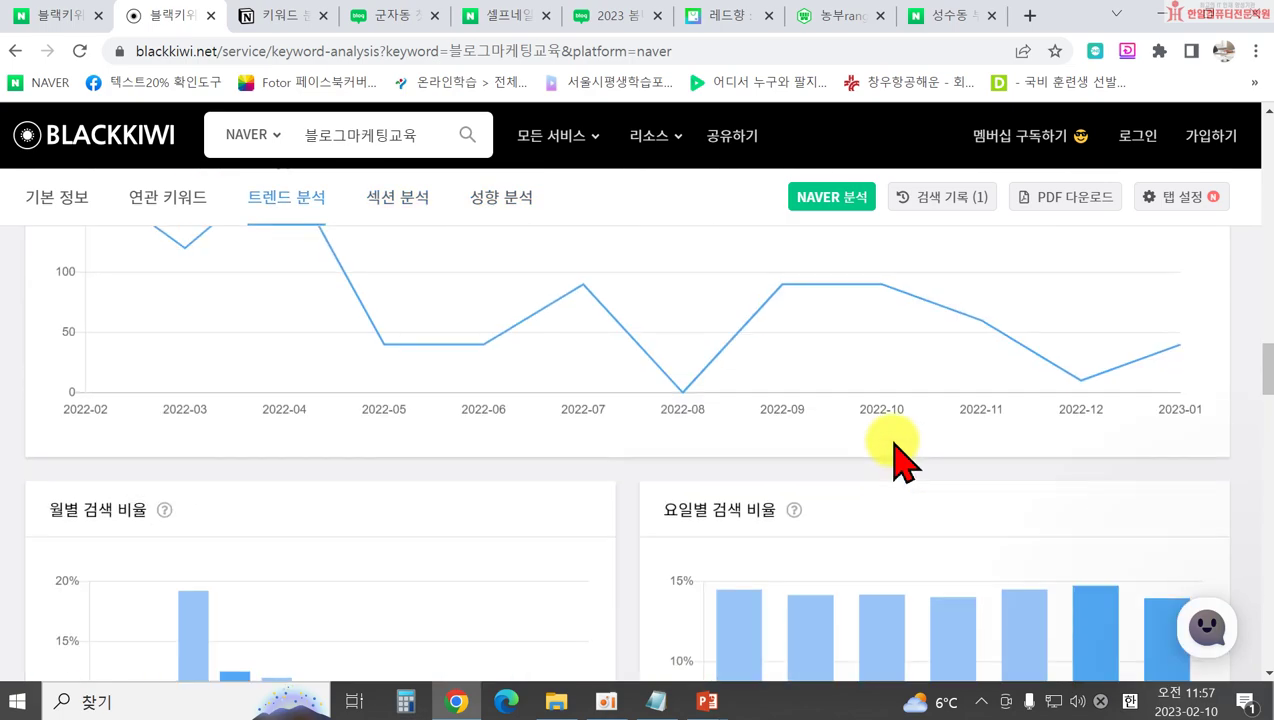
pyautogui.scroll(12, 897, 455)
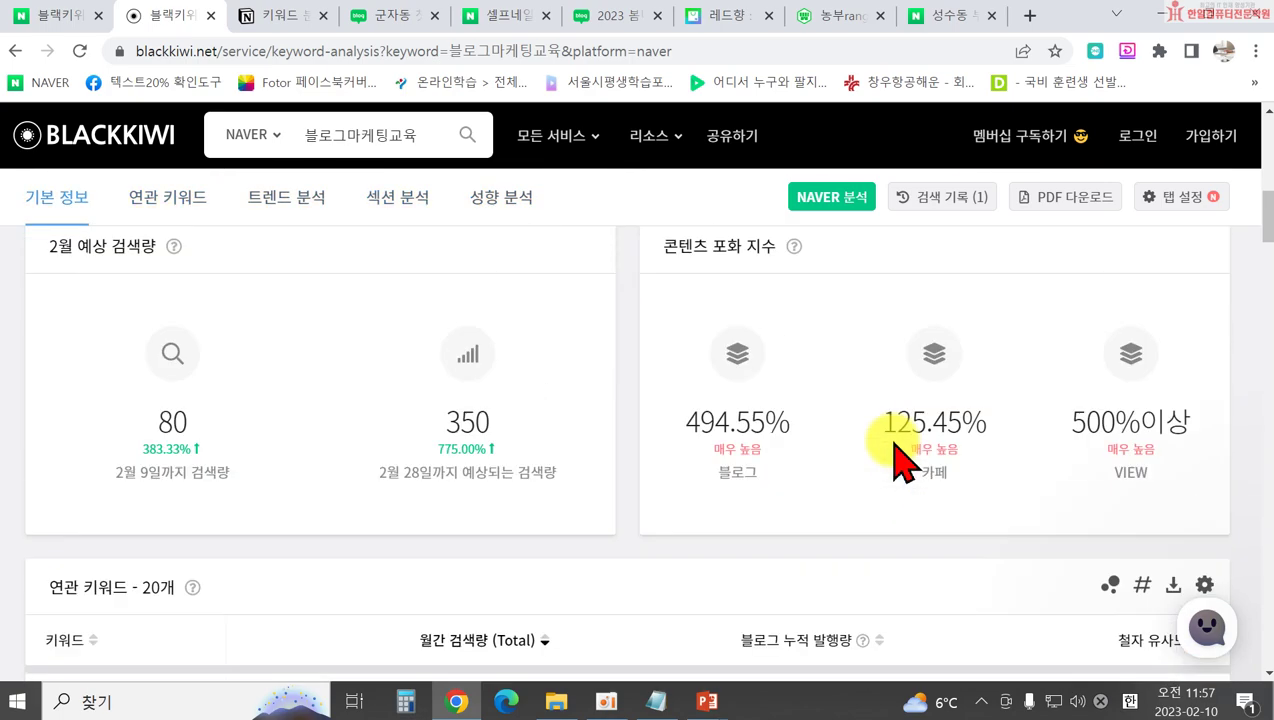
pyautogui.scroll(7, 895, 445)
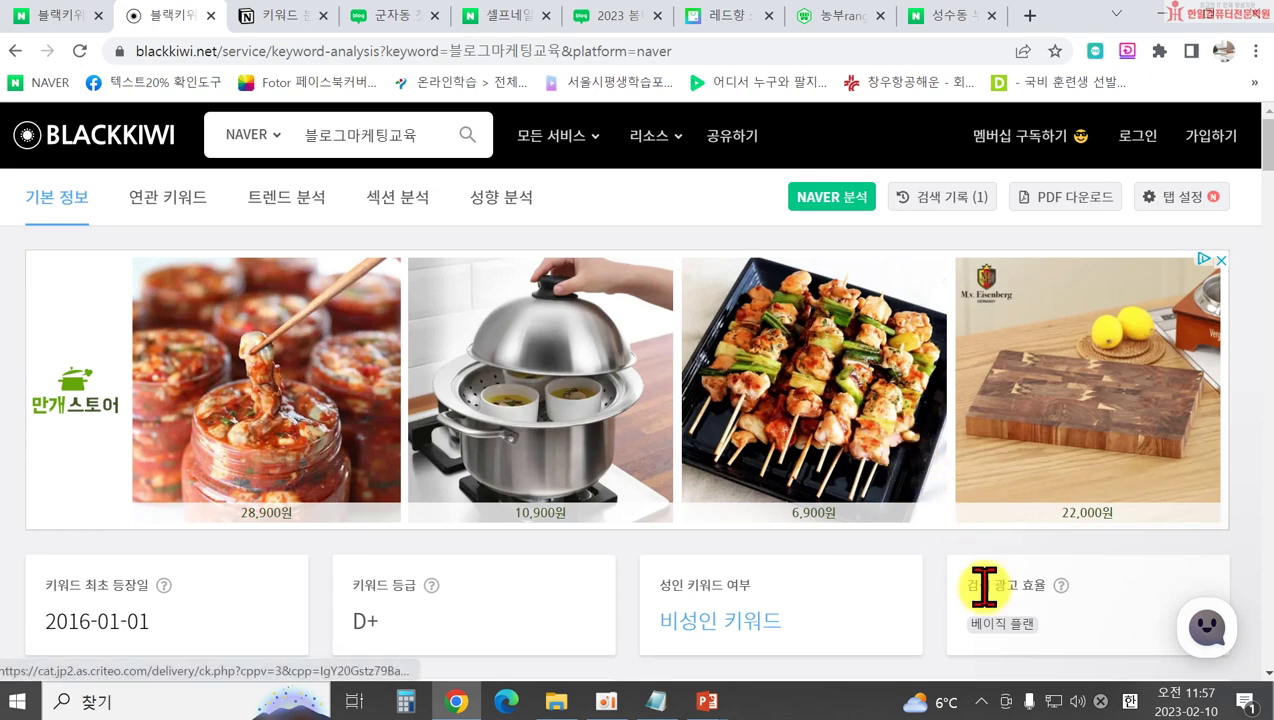
pyautogui.scroll(-2, 960, 600)
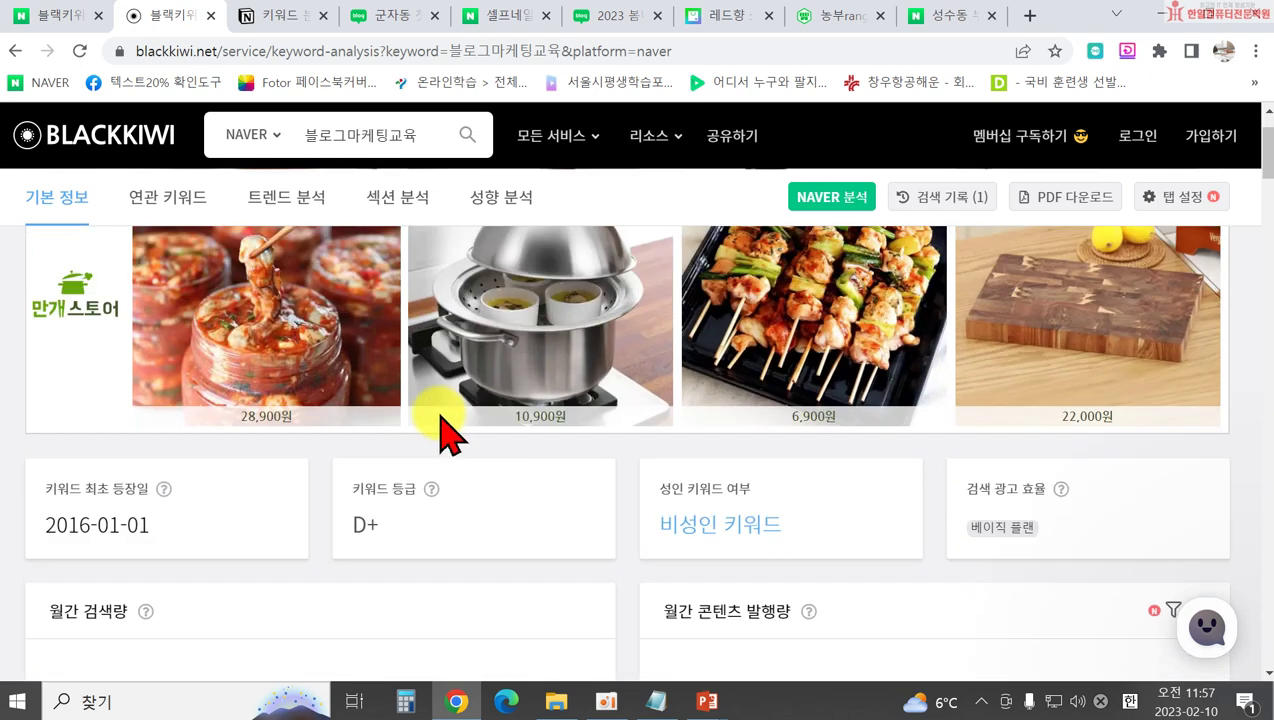
pyautogui.scroll(2, 540, 440)
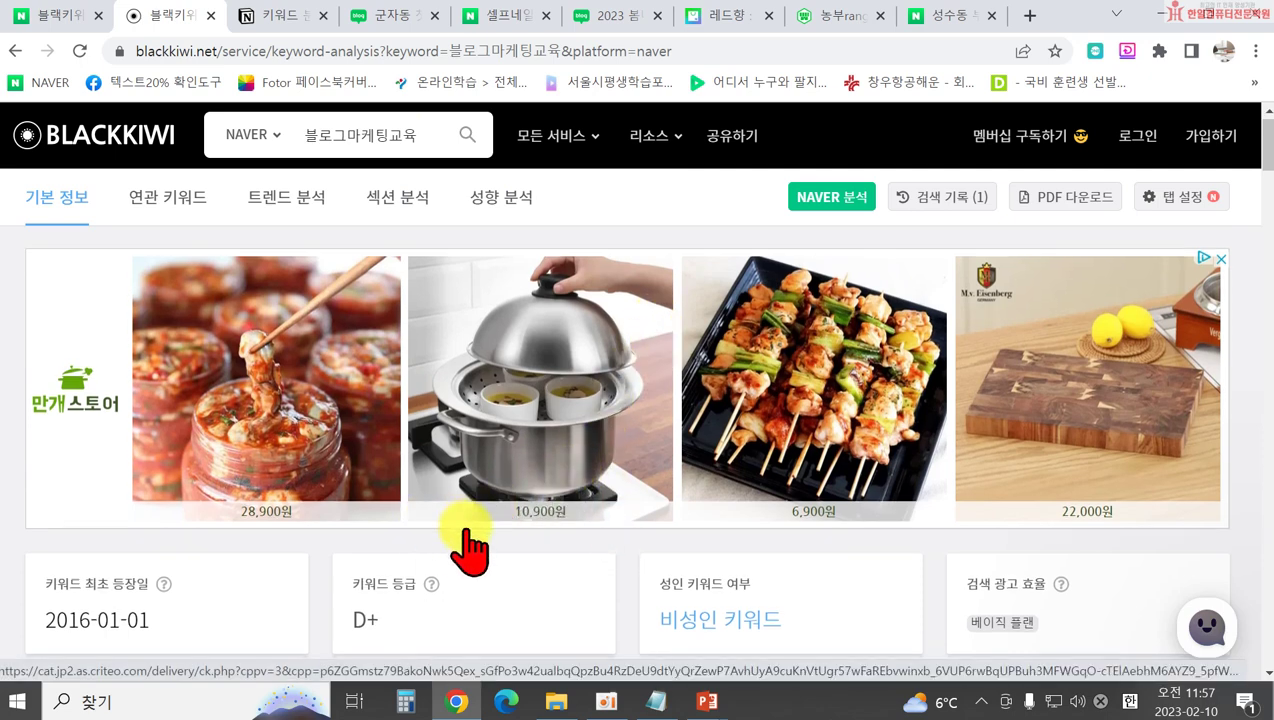
pyautogui.scroll(-2, 400, 510)
pyautogui.scroll(-2, 385, 505)
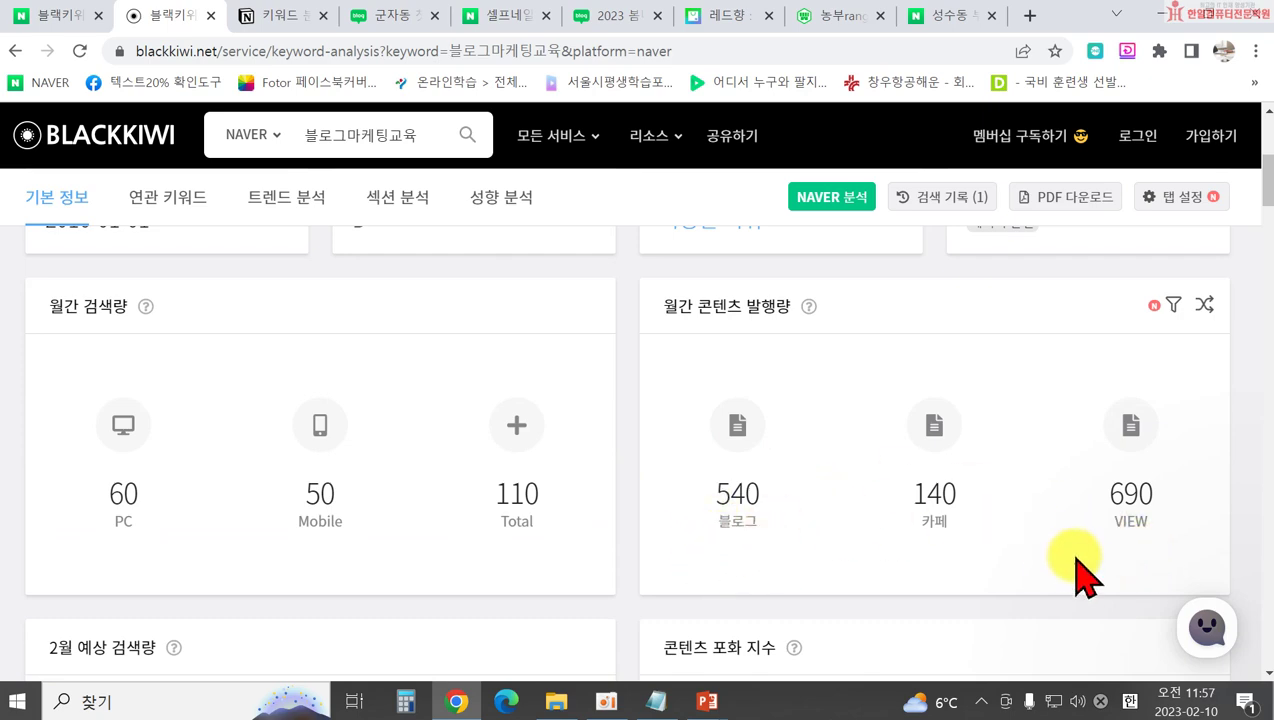
# Recheck the related keywords and their monthly search volumes in the 연관 키워드 table for 블로그마케팅교육
pyautogui.scroll(-10, 1080, 575)
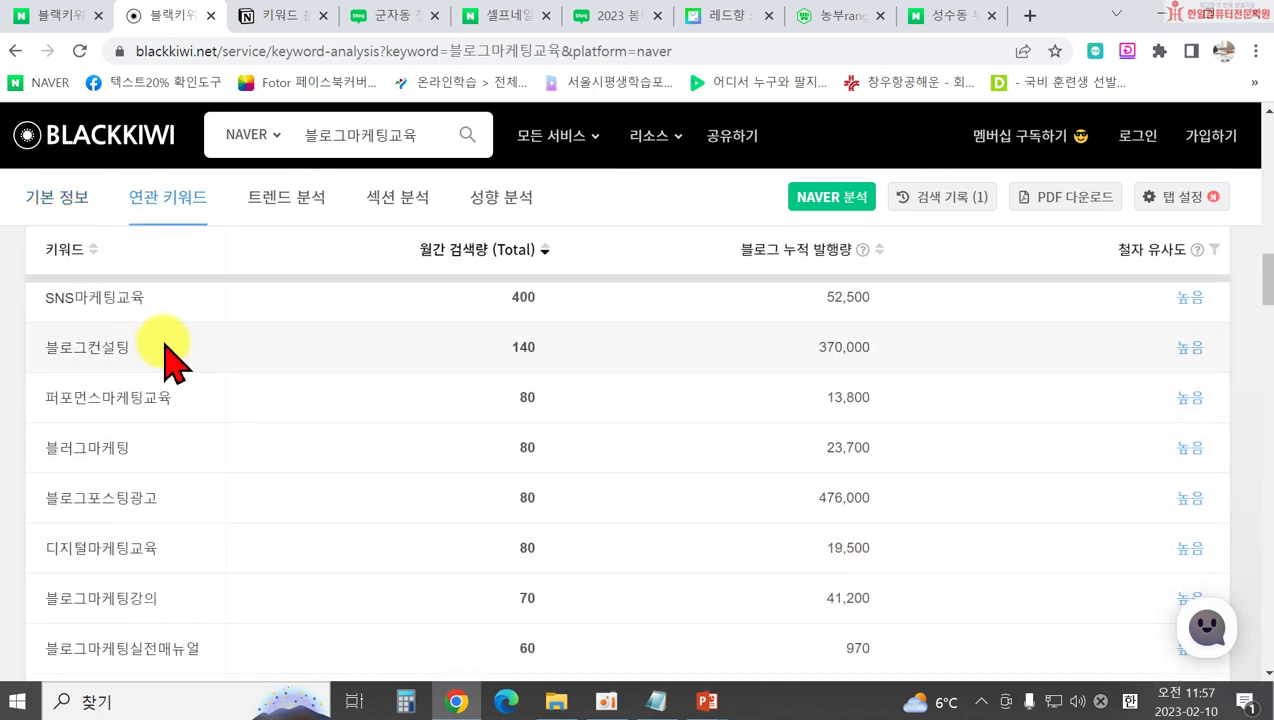
pyautogui.scroll(-1, 100, 500)
pyautogui.scroll(3, 300, 530)
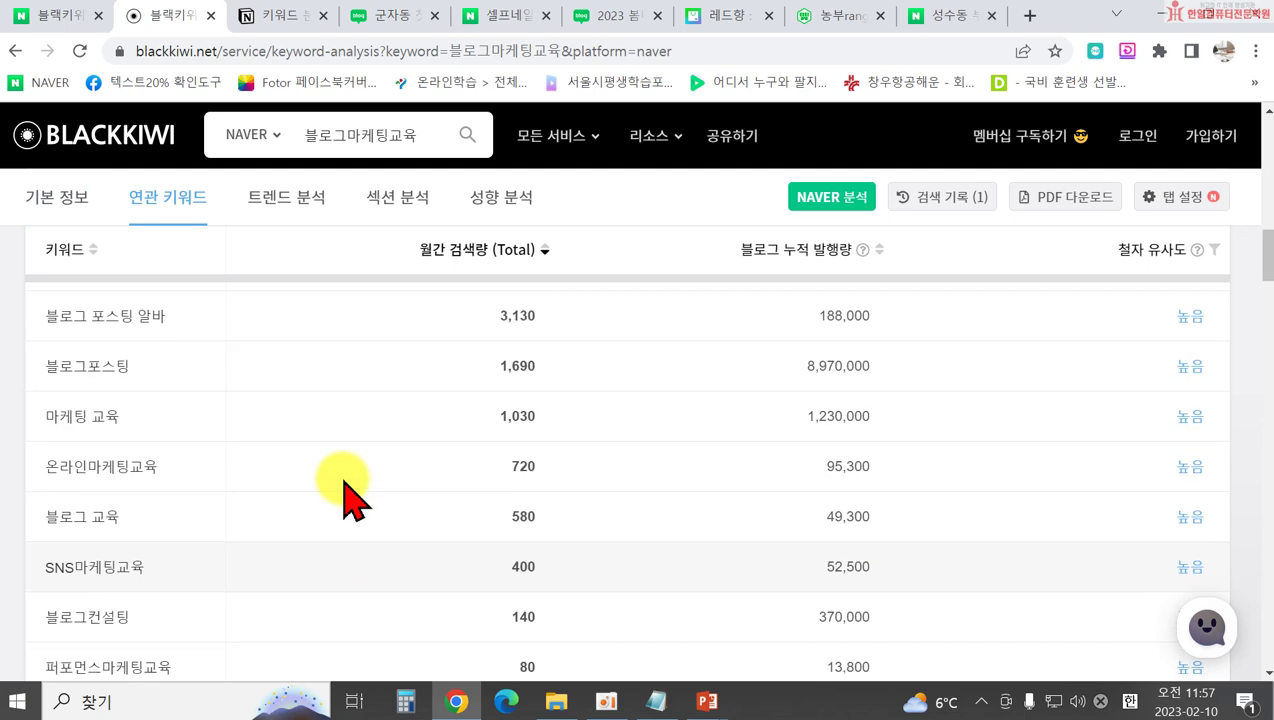
# Analyze the keyword 군자동오피스텔 on NAVER and compare its 월간 검색량 with its 월간 콘텐츠 발행량
pyautogui.scroll(10, 342, 490)
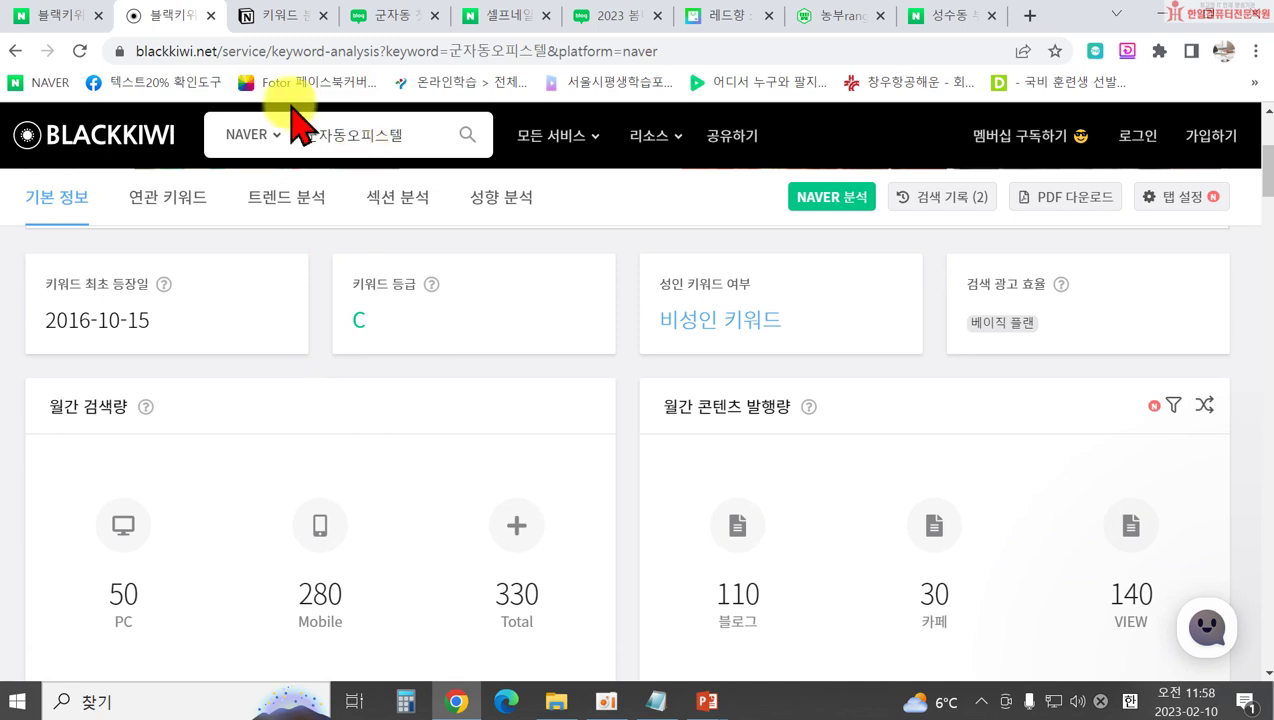
pyautogui.scroll(-1, 460, 385)
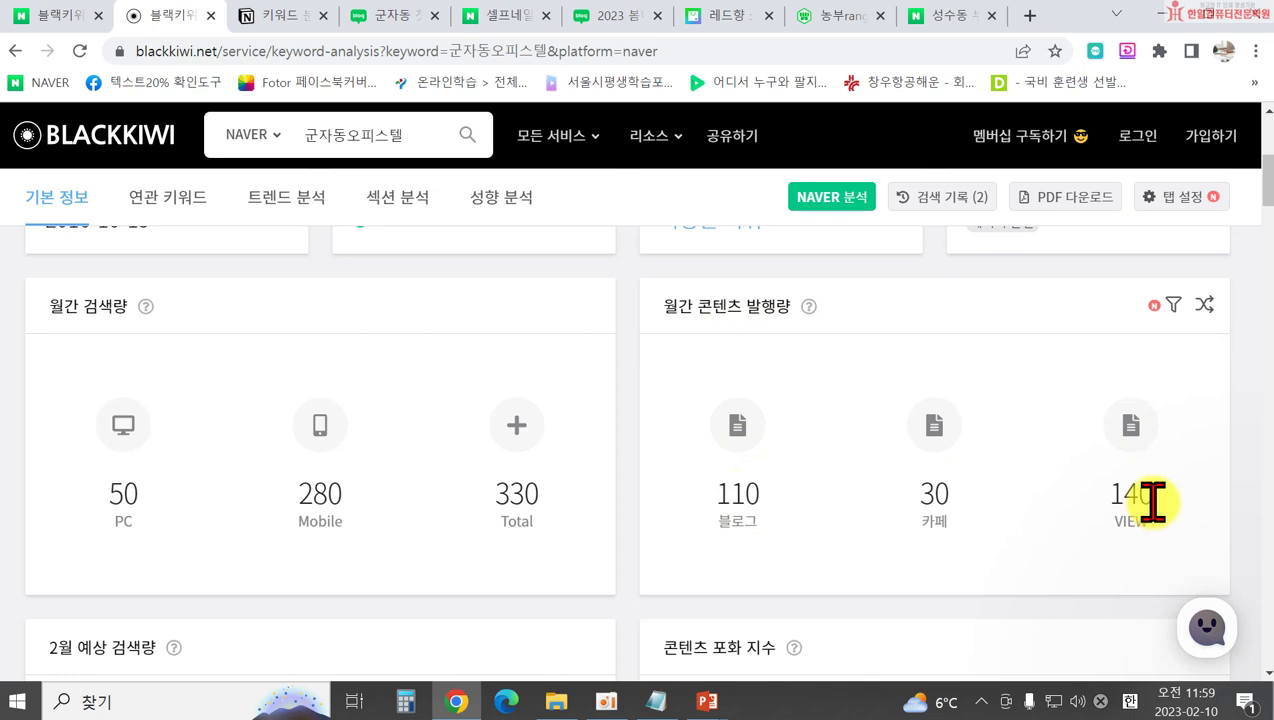
pyautogui.scroll(-4, 705, 526)
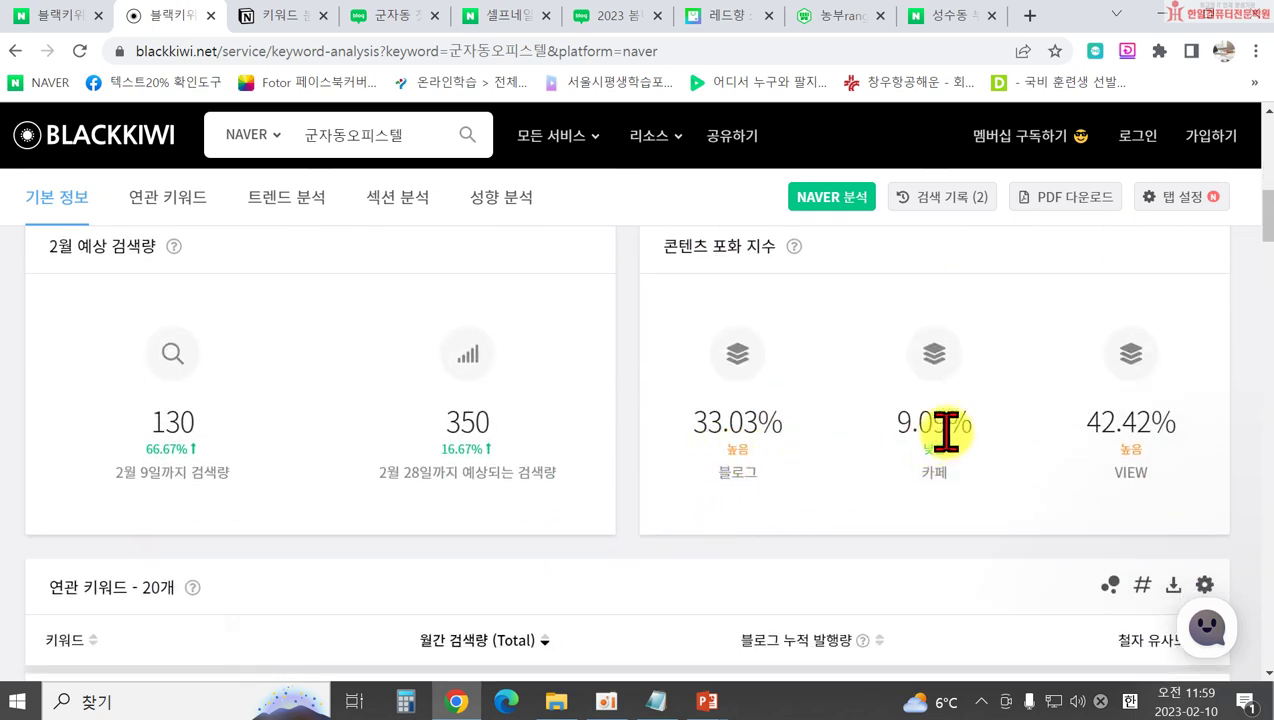
pyautogui.scroll(2, 720, 390)
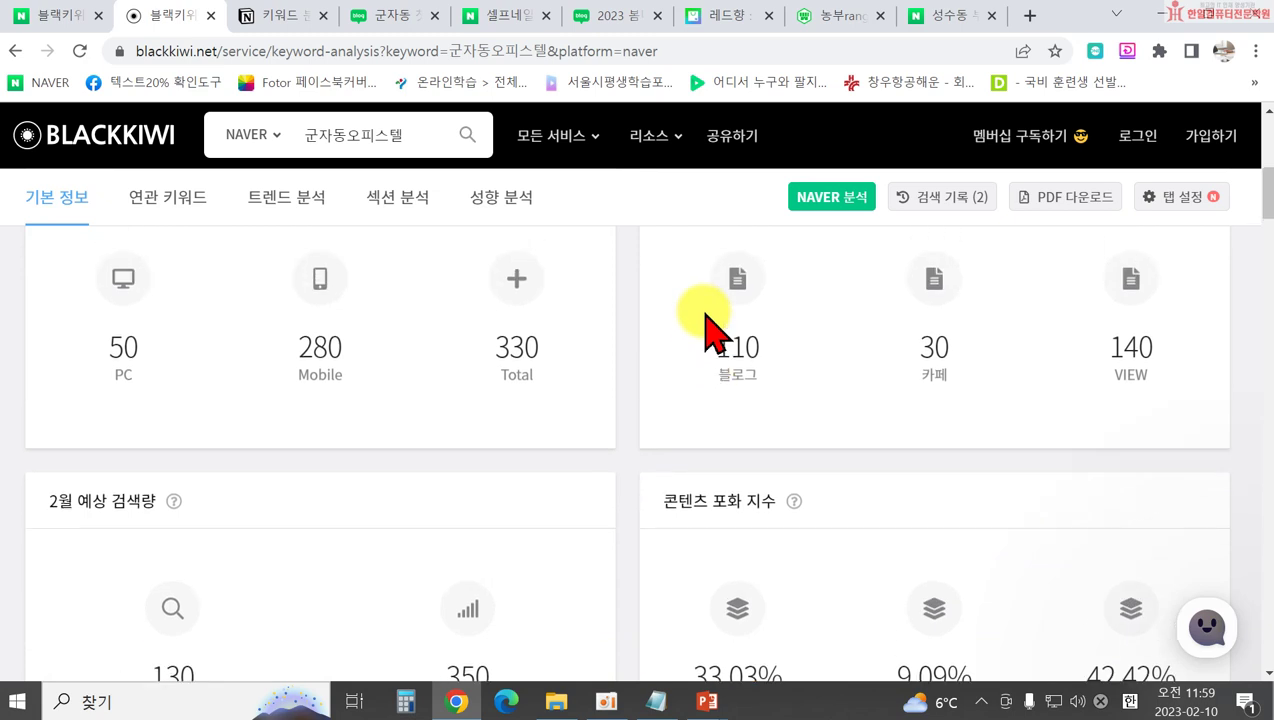
pyautogui.scroll(2, 705, 318)
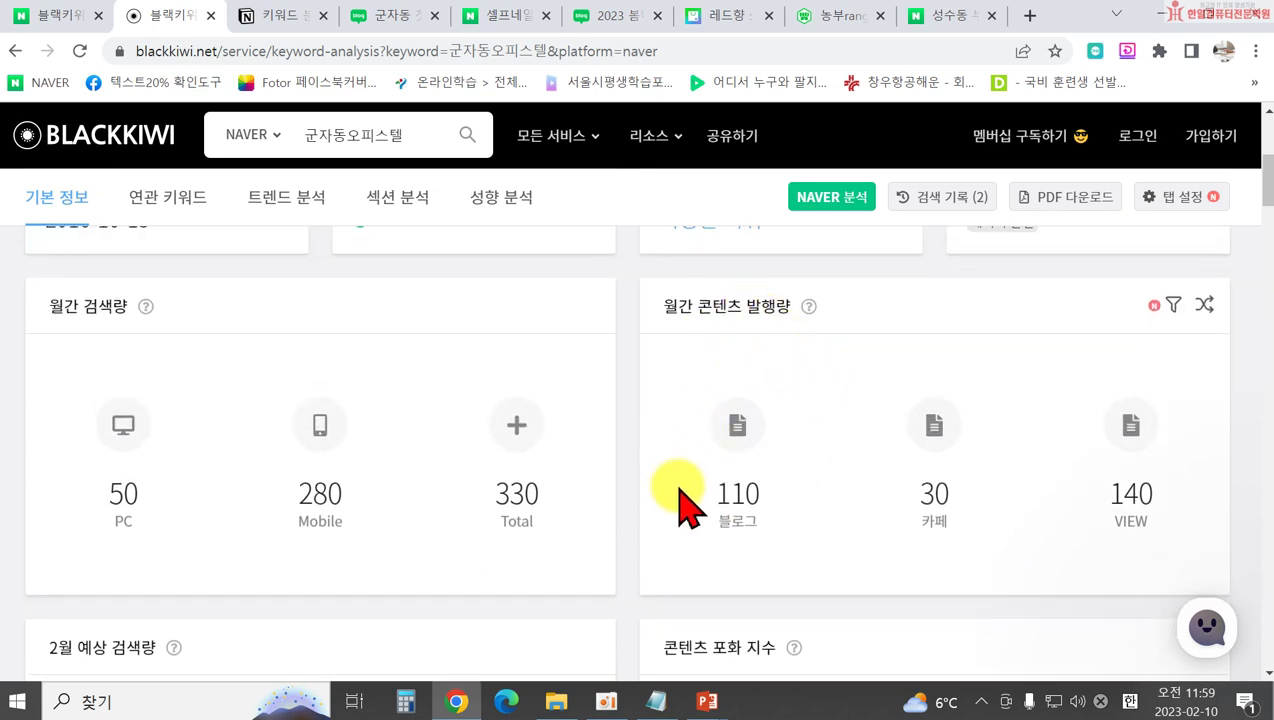
# Examine the 2월 예상 검색량 and 콘텐츠 포화 지수 figures for 군자동오피스텔
pyautogui.scroll(-3, 740, 482)
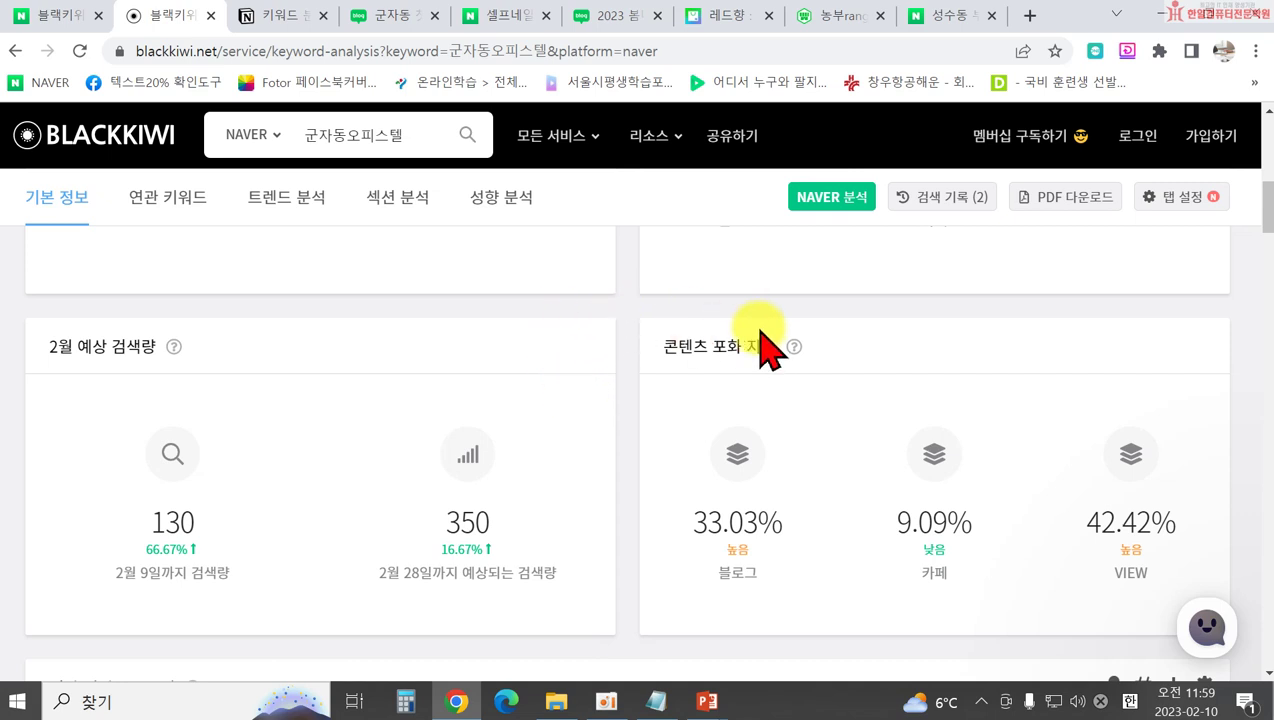
pyautogui.scroll(-1, 760, 330)
pyautogui.scroll(1, 700, 345)
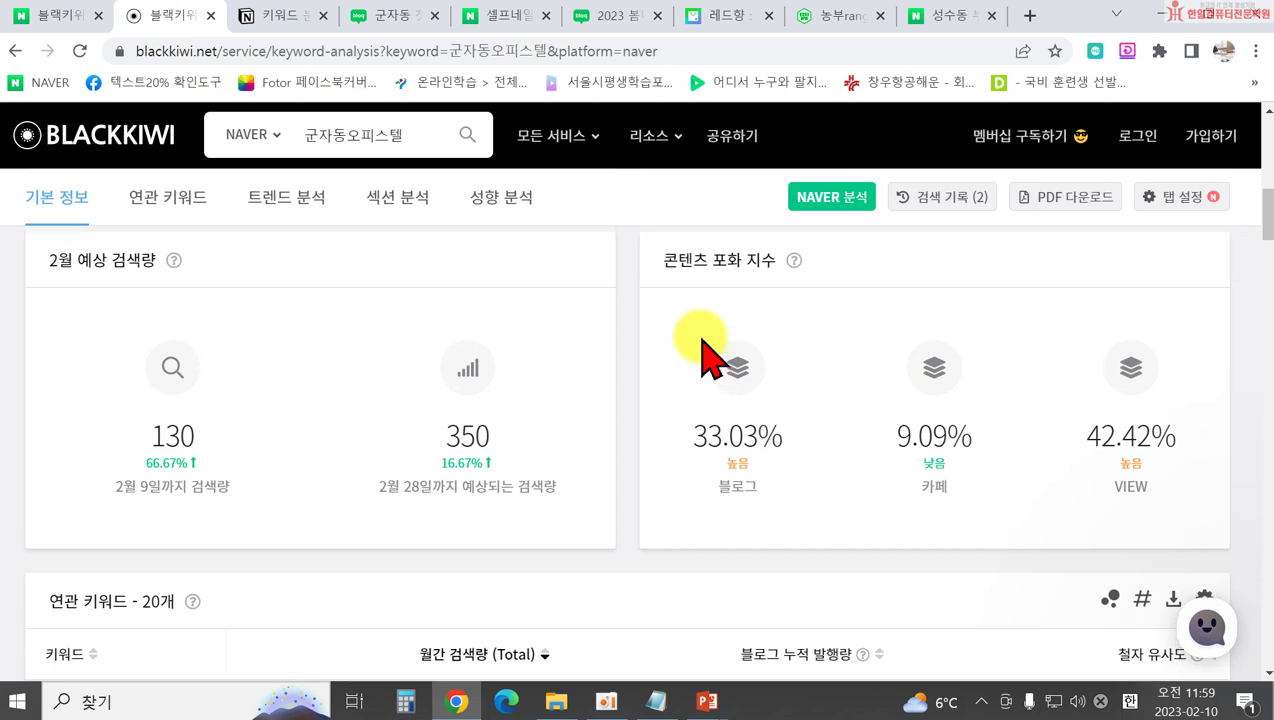
pyautogui.scroll(1, 700, 340)
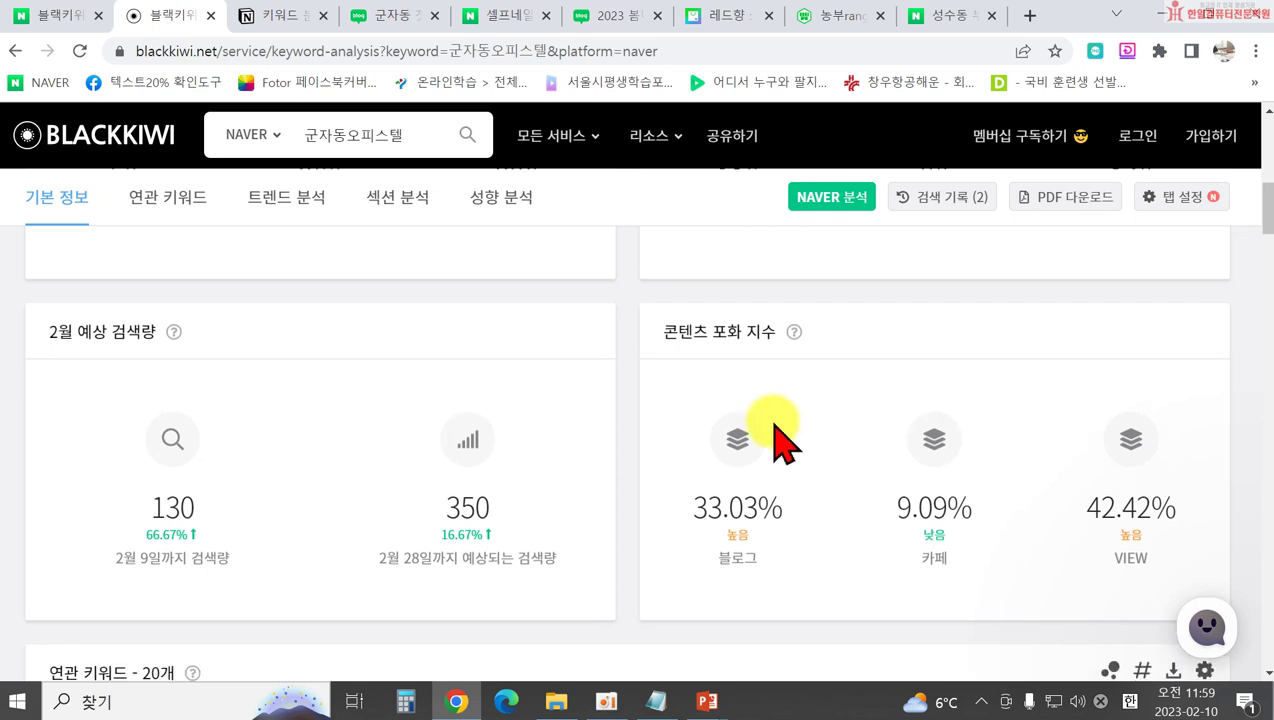
pyautogui.scroll(-1, 770, 440)
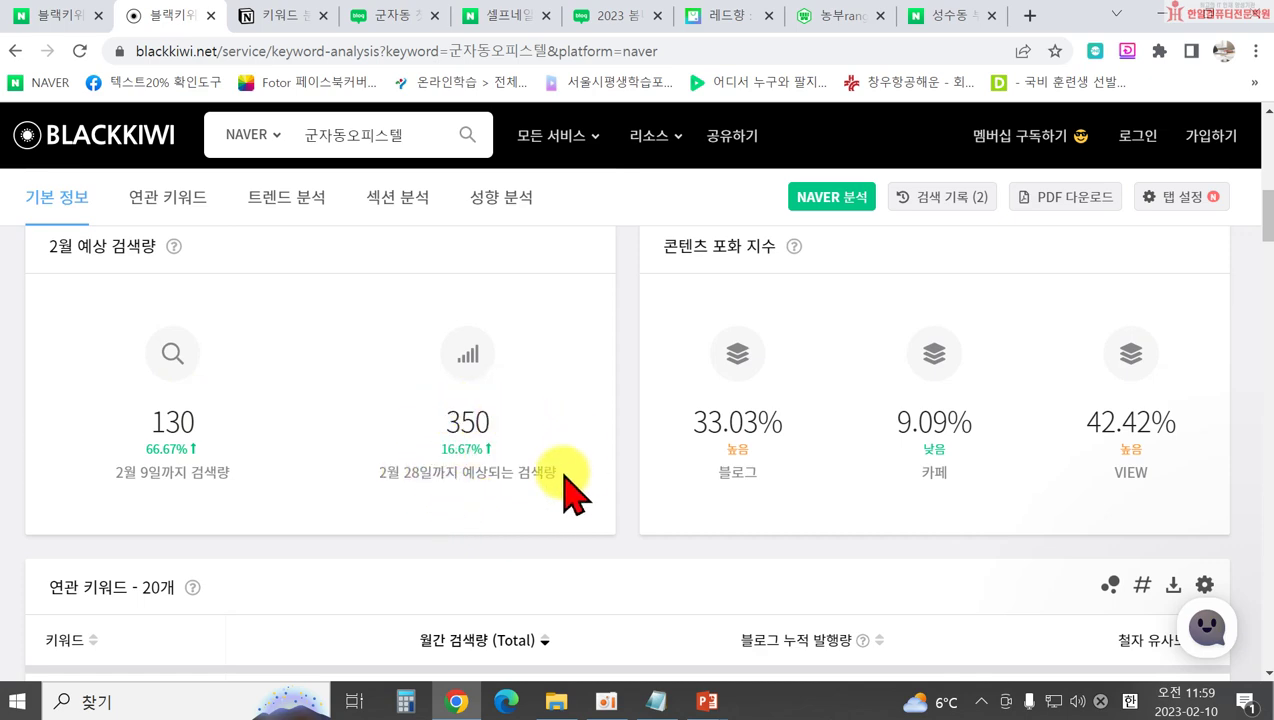
pyautogui.scroll(2, 503, 470)
# Look through the 연관 키워드 table for 군자동오피스텔 down to the option for showing more related keywords
pyautogui.scroll(-4, 540, 484)
pyautogui.scroll(-3, 540, 490)
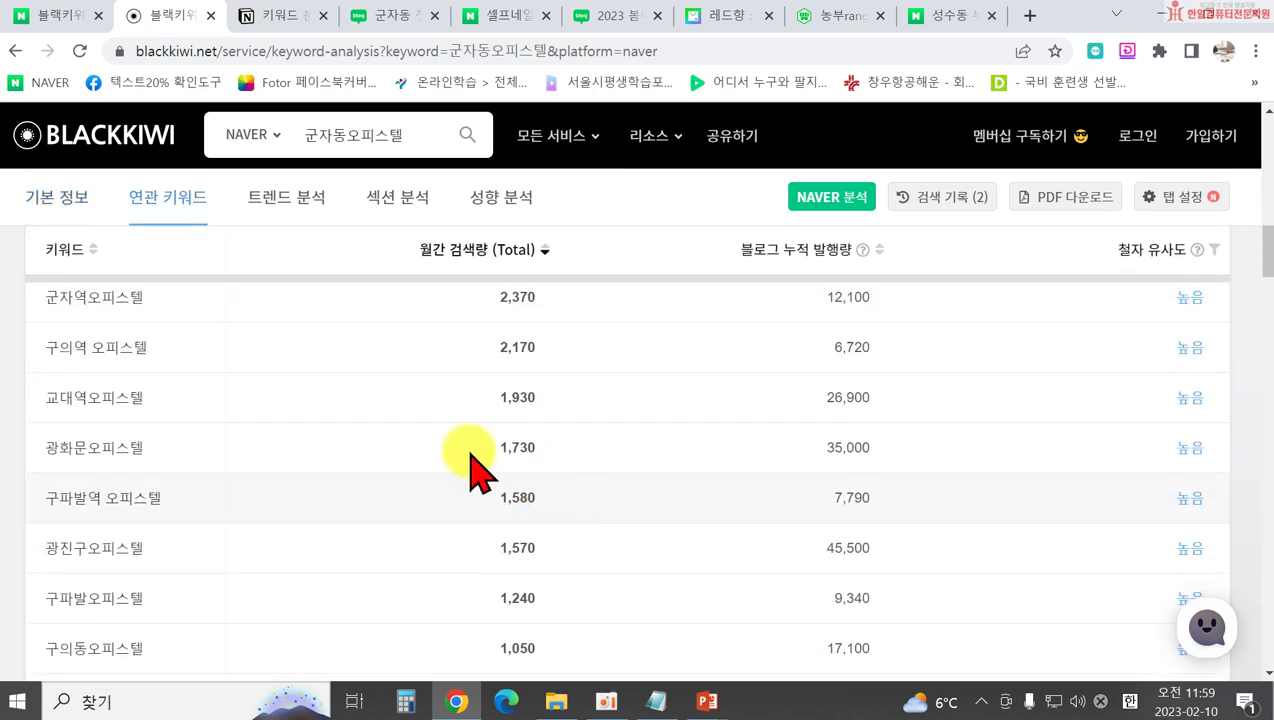
pyautogui.scroll(1, 469, 455)
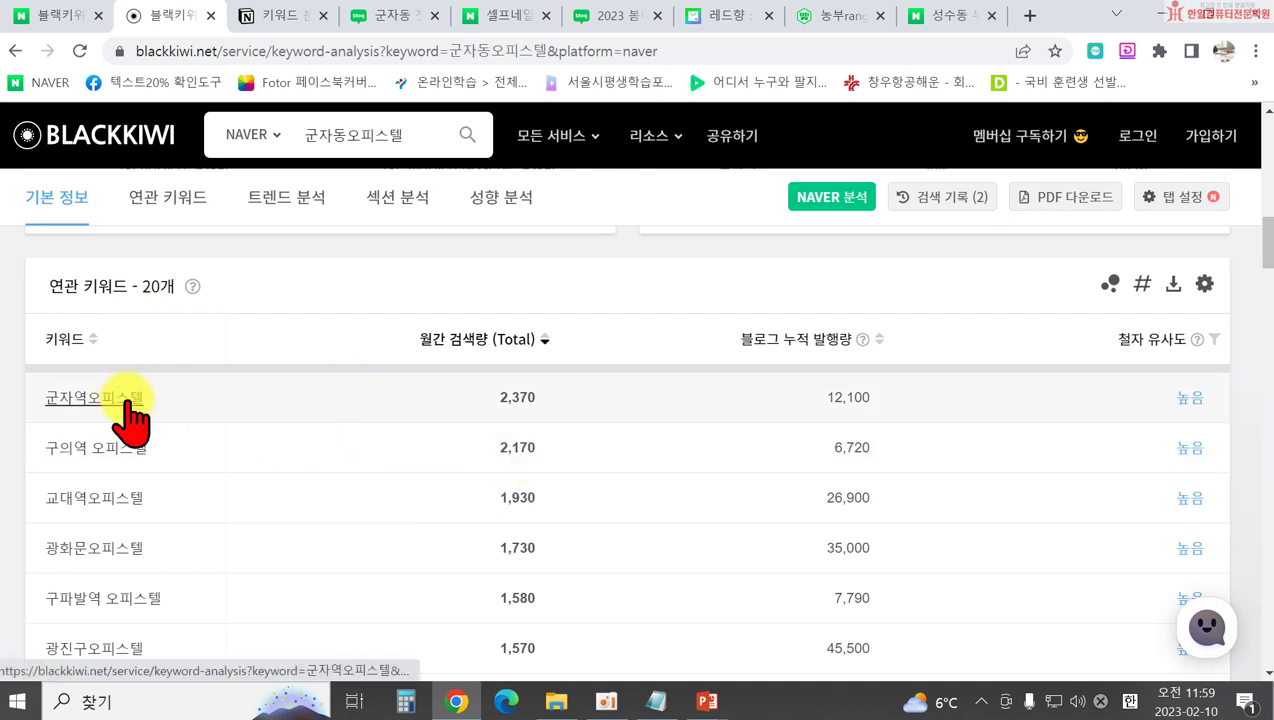
pyautogui.scroll(-2, 118, 483)
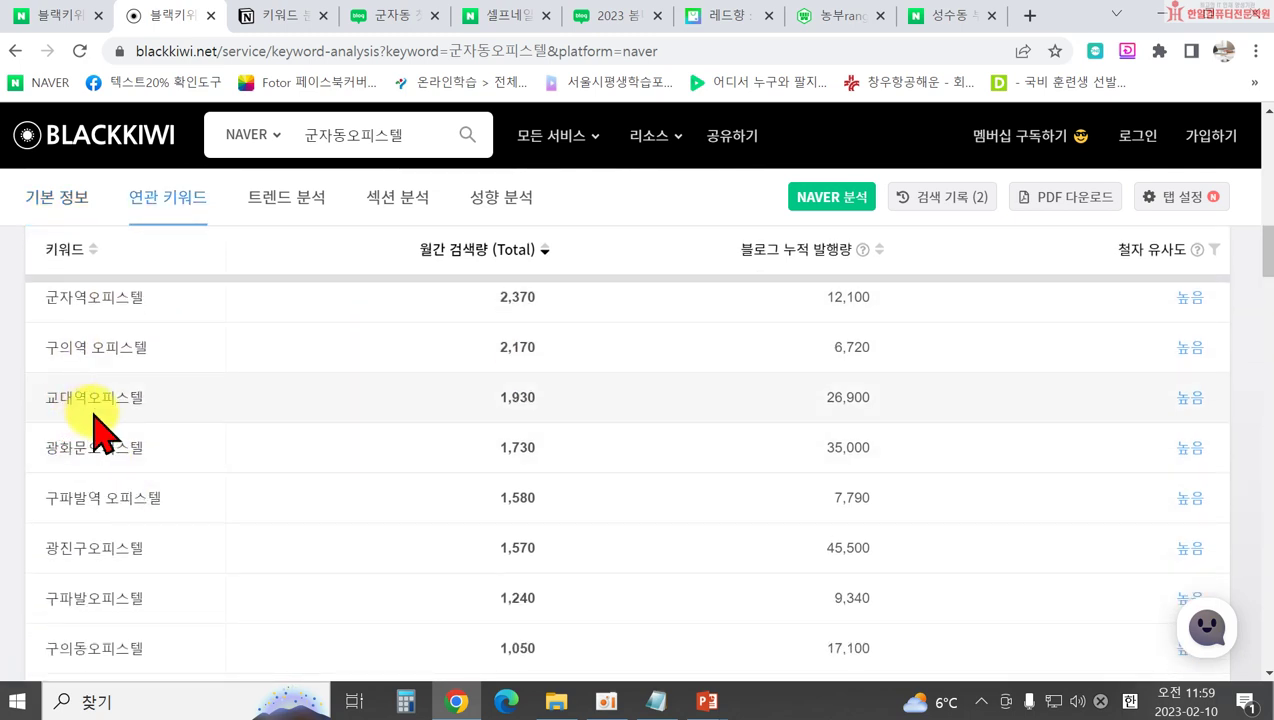
pyautogui.scroll(-7, 140, 485)
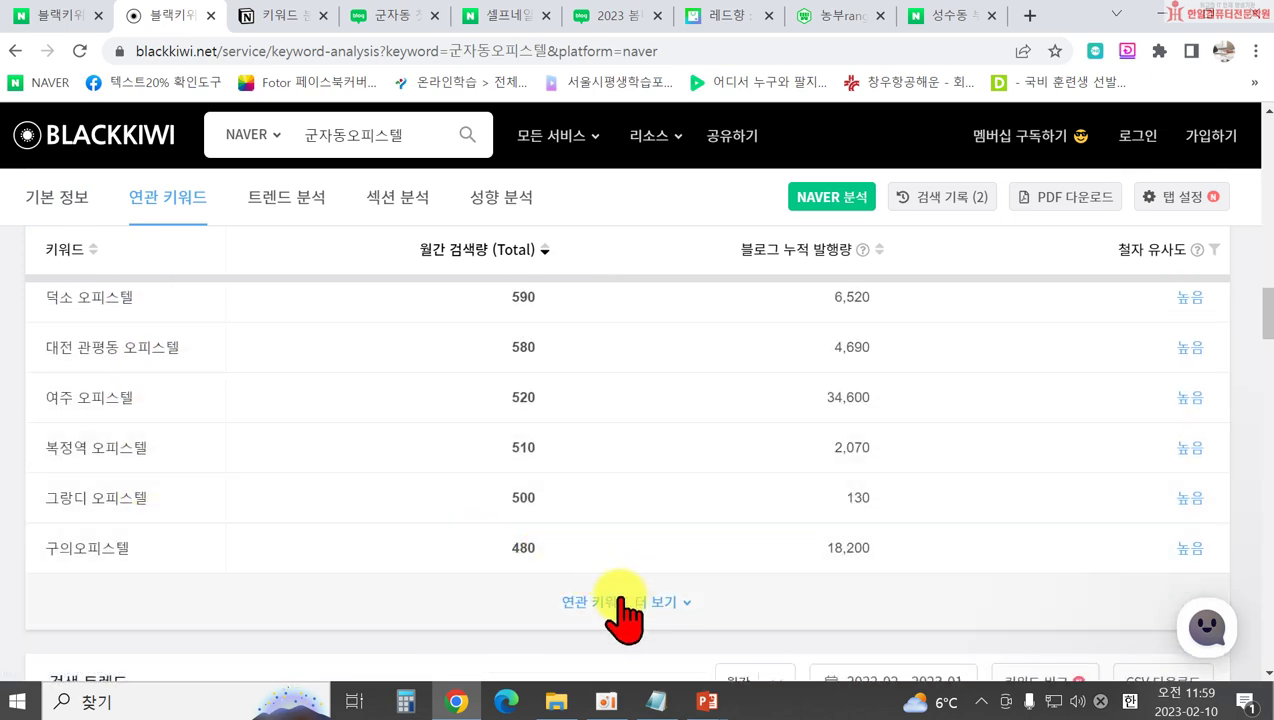
# Recheck the monthly search volumes and cumulative blog post counts in the 연관 키워드 table for 군자동오피스텔
pyautogui.scroll(-1, 867, 535)
pyautogui.scroll(10, 880, 510)
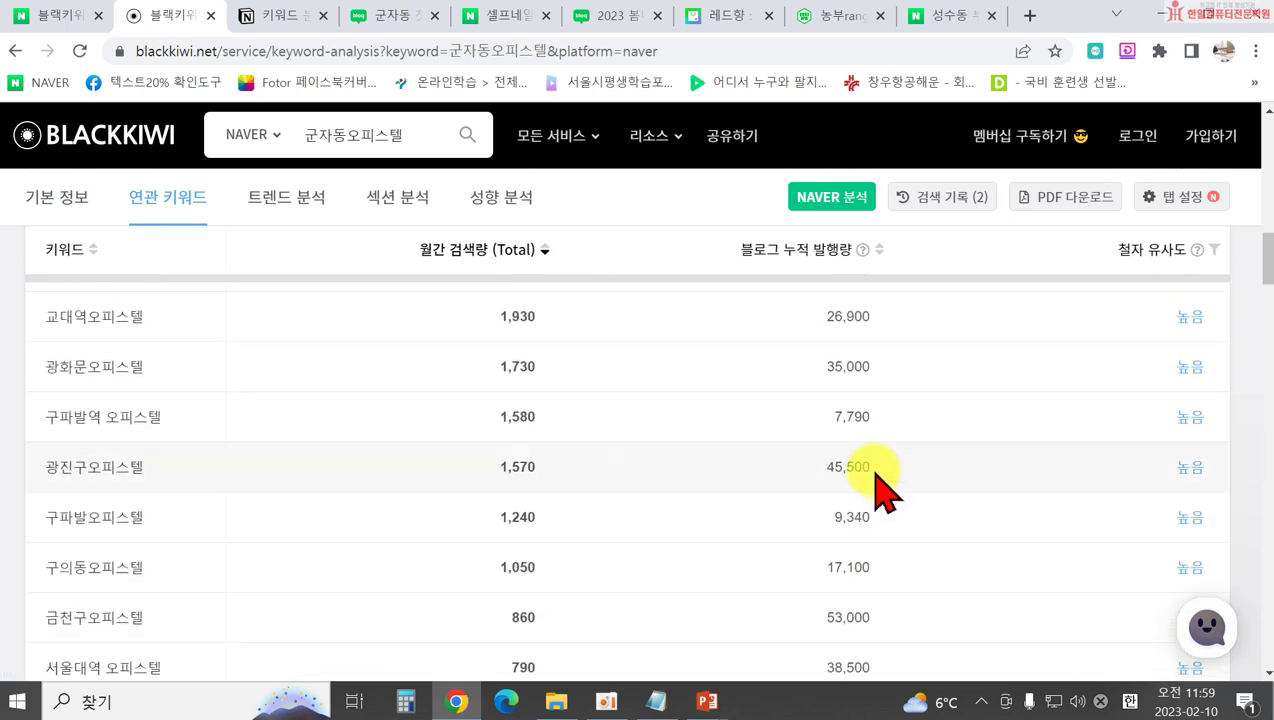
pyautogui.scroll(1, 900, 415)
pyautogui.scroll(-6, 896, 603)
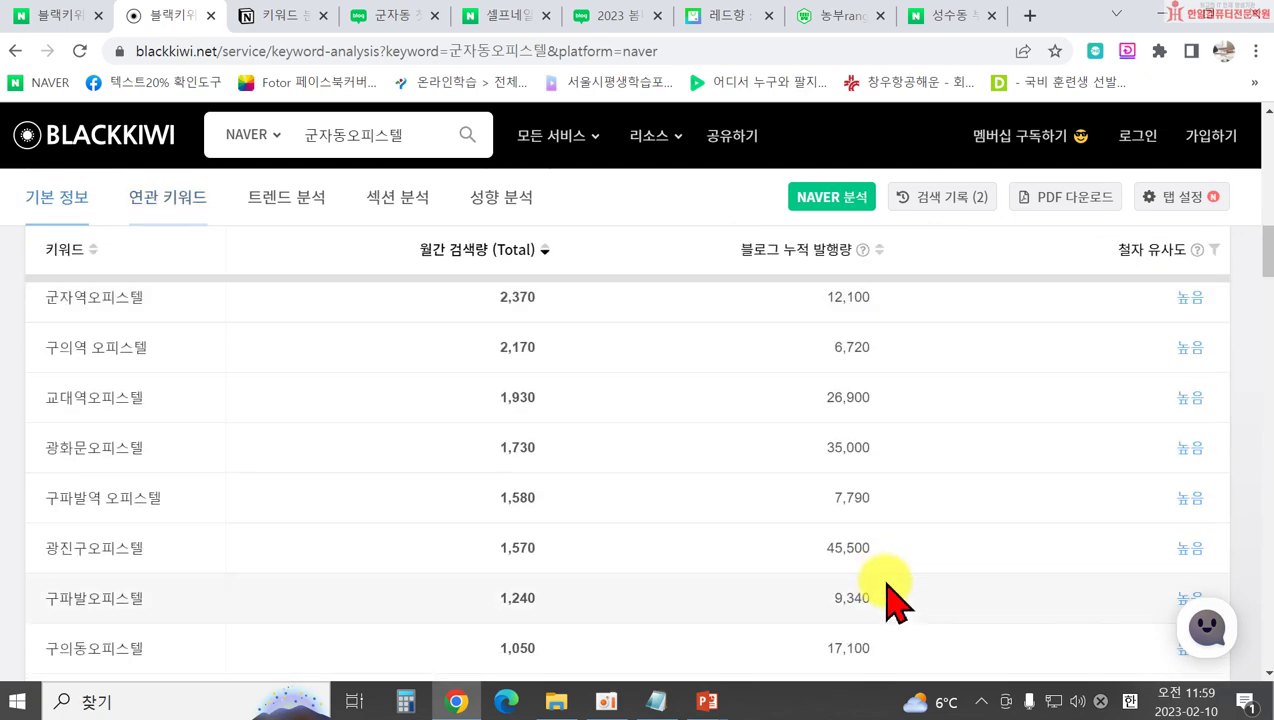
# Examine the 검색 트렌드 graph for 군자동오피스텔 and its 월별 and 요일별 검색 비율 charts
pyautogui.scroll(-8, 872, 590)
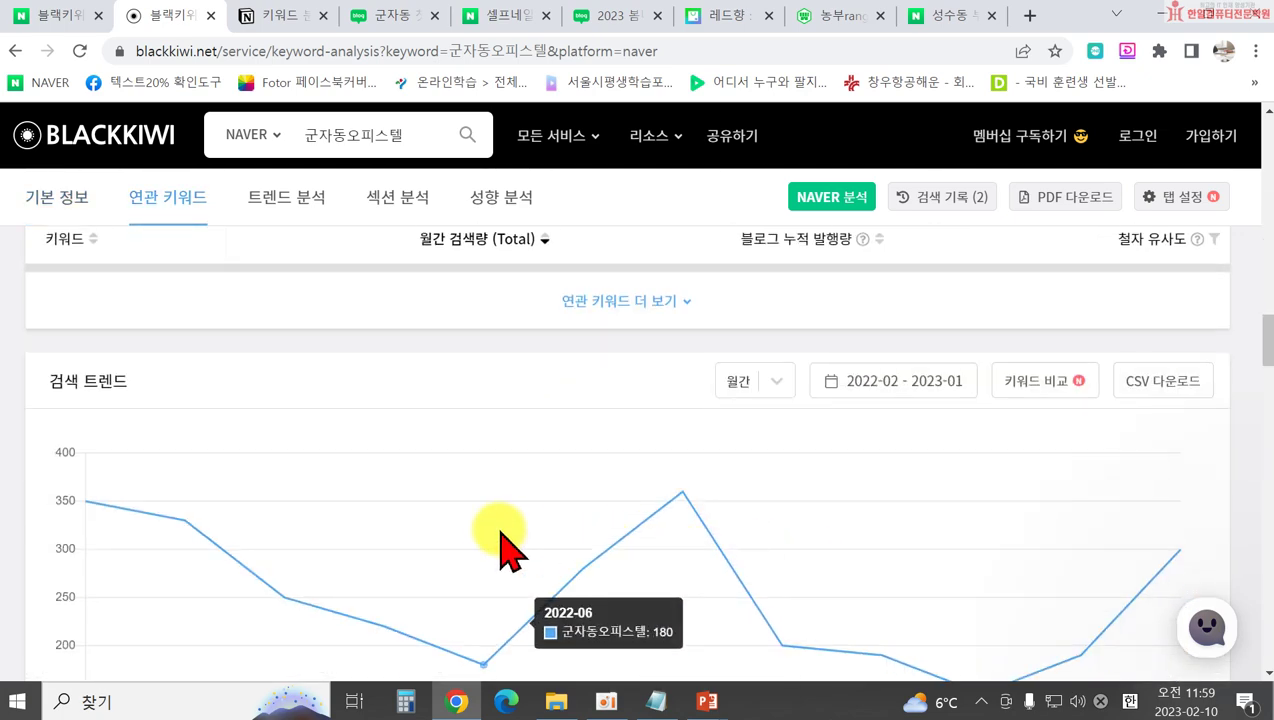
pyautogui.scroll(-1, 440, 500)
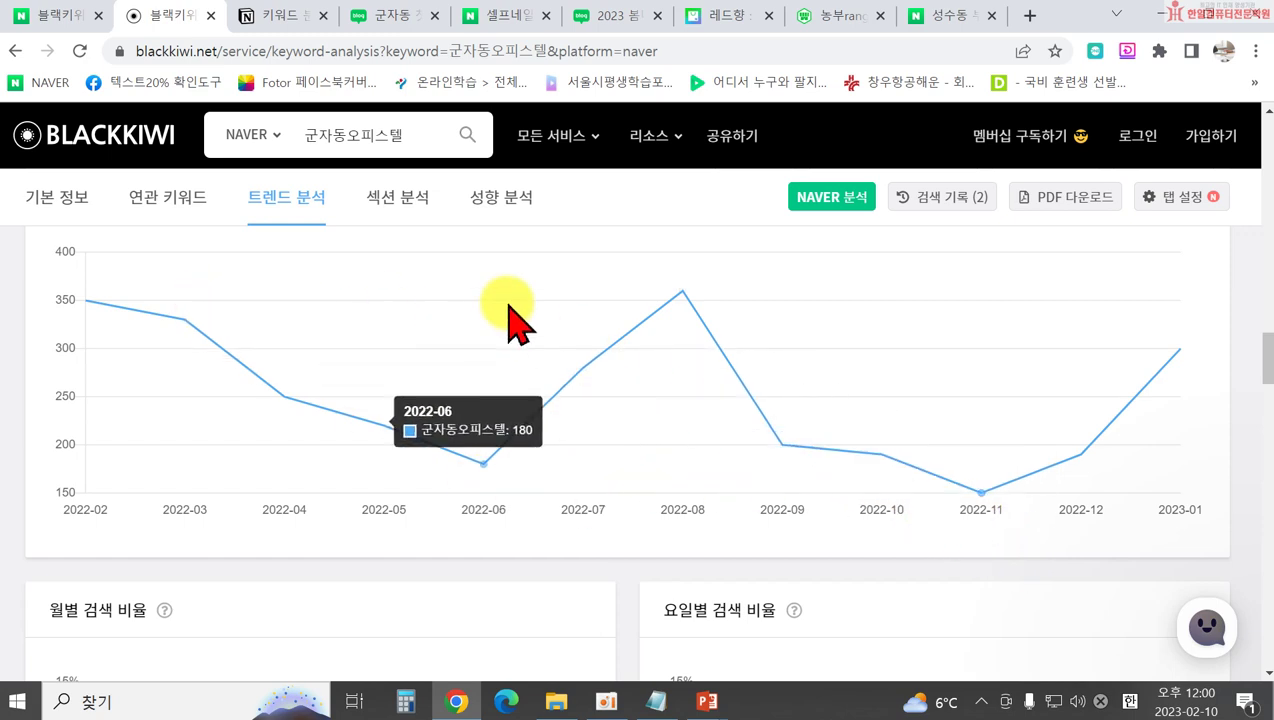
pyautogui.scroll(-4, 611, 441)
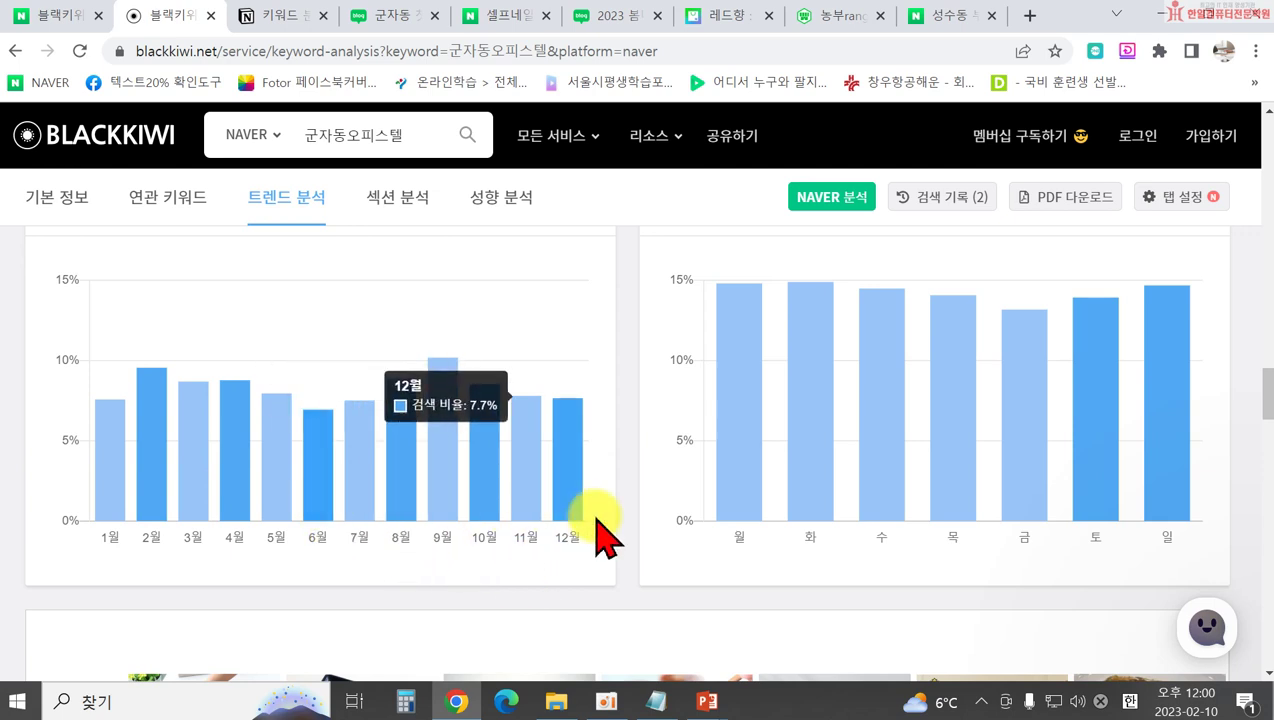
pyautogui.scroll(1, 775, 490)
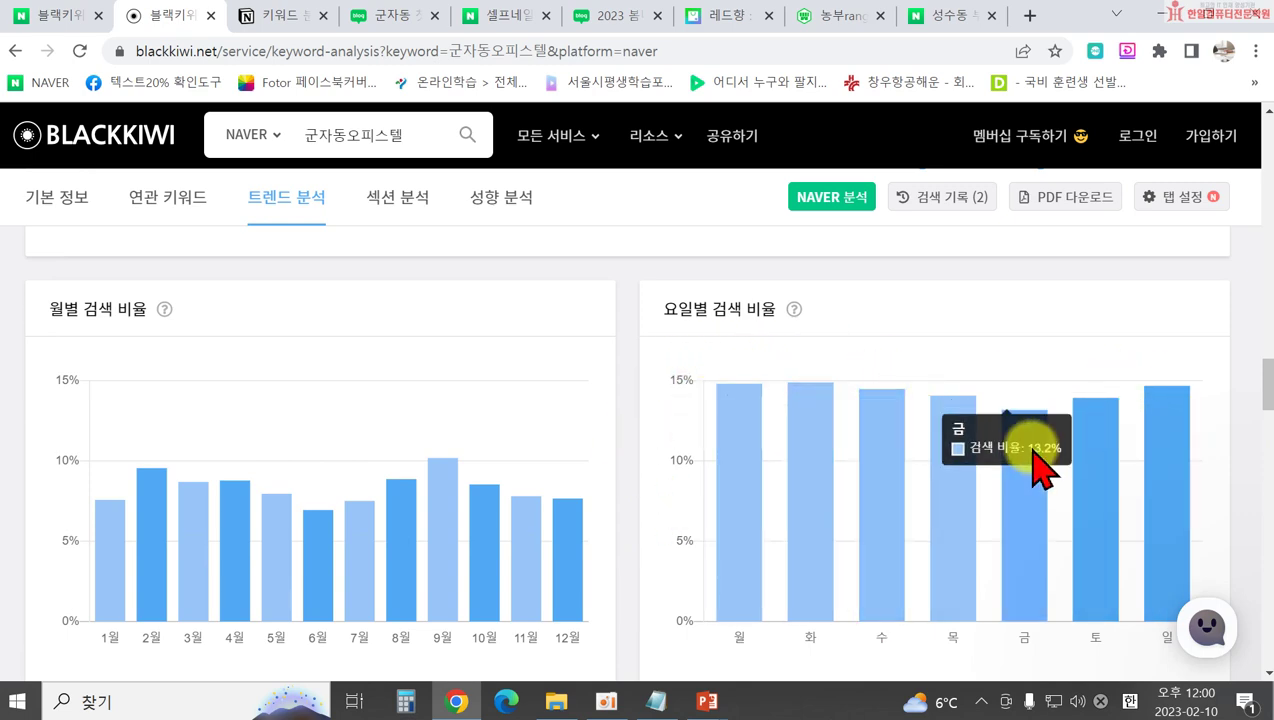
# Compare the PC 섹션 배치 순서 and Mobile 섹션 배치 순서 lists for 군자동오피스텔
pyautogui.scroll(-2, 465, 595)
pyautogui.scroll(-4, 465, 595)
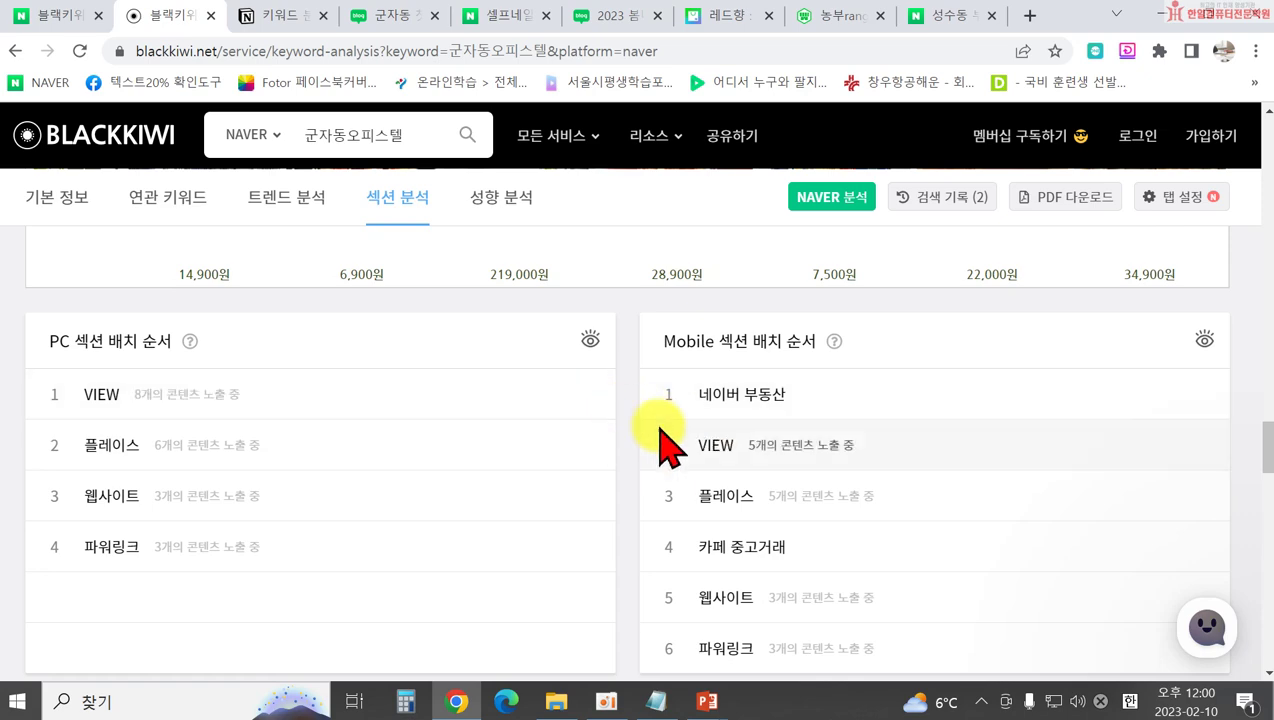
pyautogui.scroll(-3, 714, 492)
# Examine the 연령별 and 성별 검색 비율, 이슈성 and 정보성/상업성 charts, ending back at the start of the report
pyautogui.scroll(-10, 608, 525)
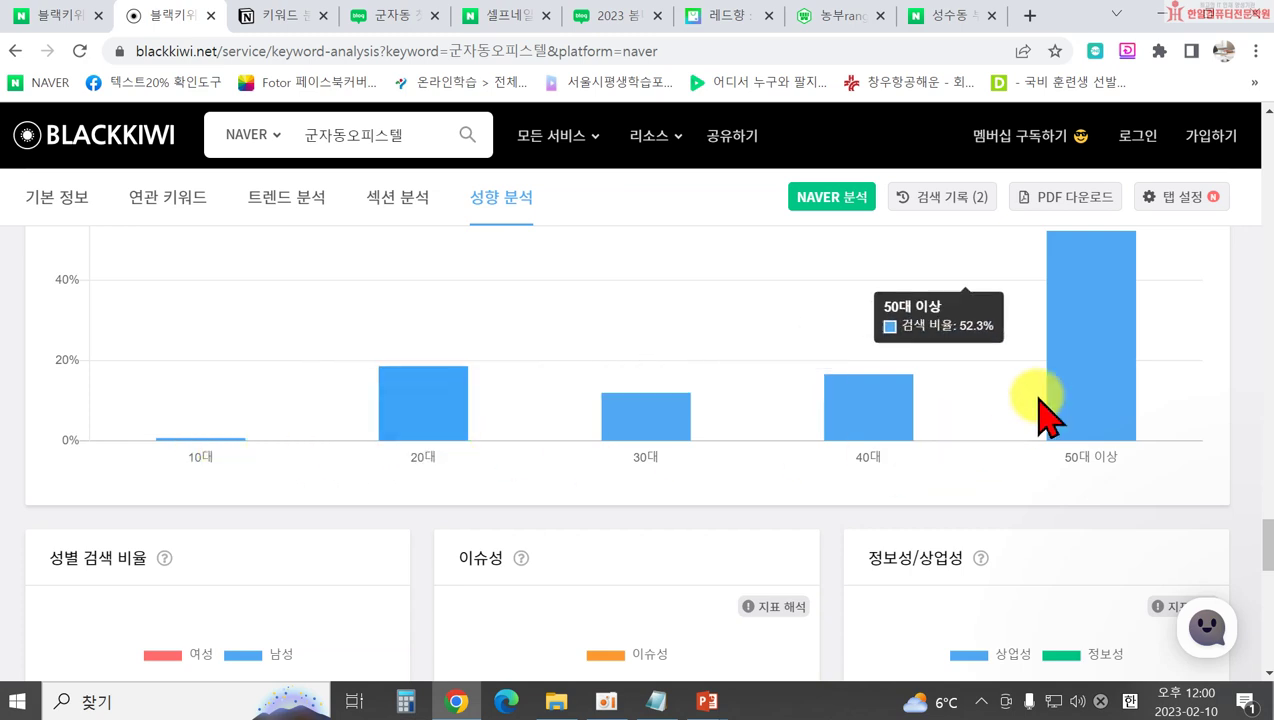
pyautogui.scroll(2, 1000, 410)
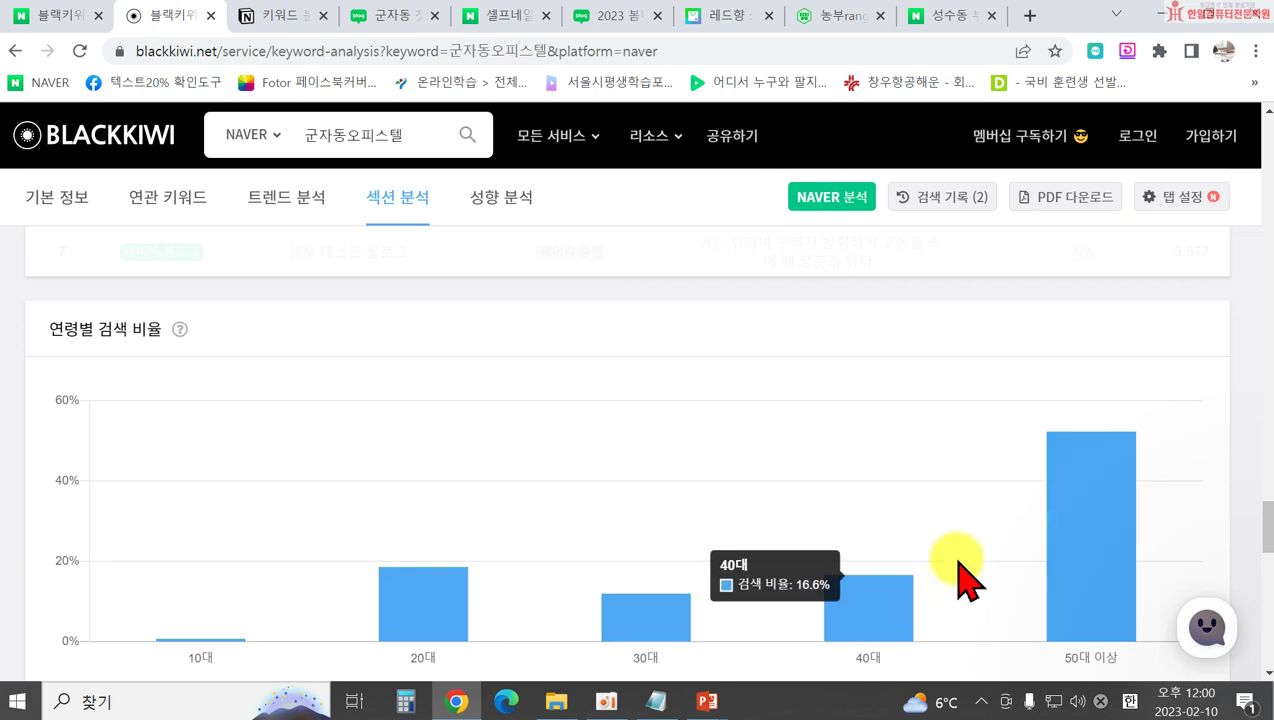
pyautogui.scroll(-1, 1043, 513)
pyautogui.scroll(-4, 435, 532)
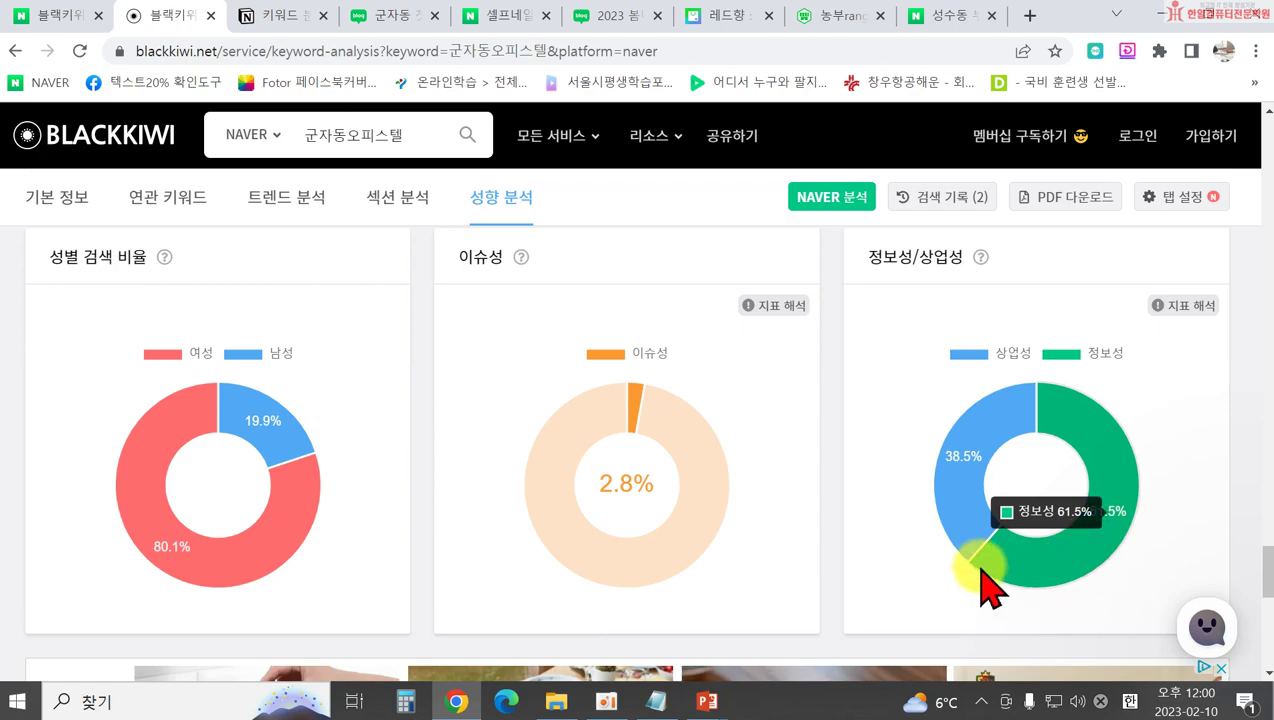
pyautogui.scroll(-5, 960, 575)
pyautogui.scroll(8, 900, 569)
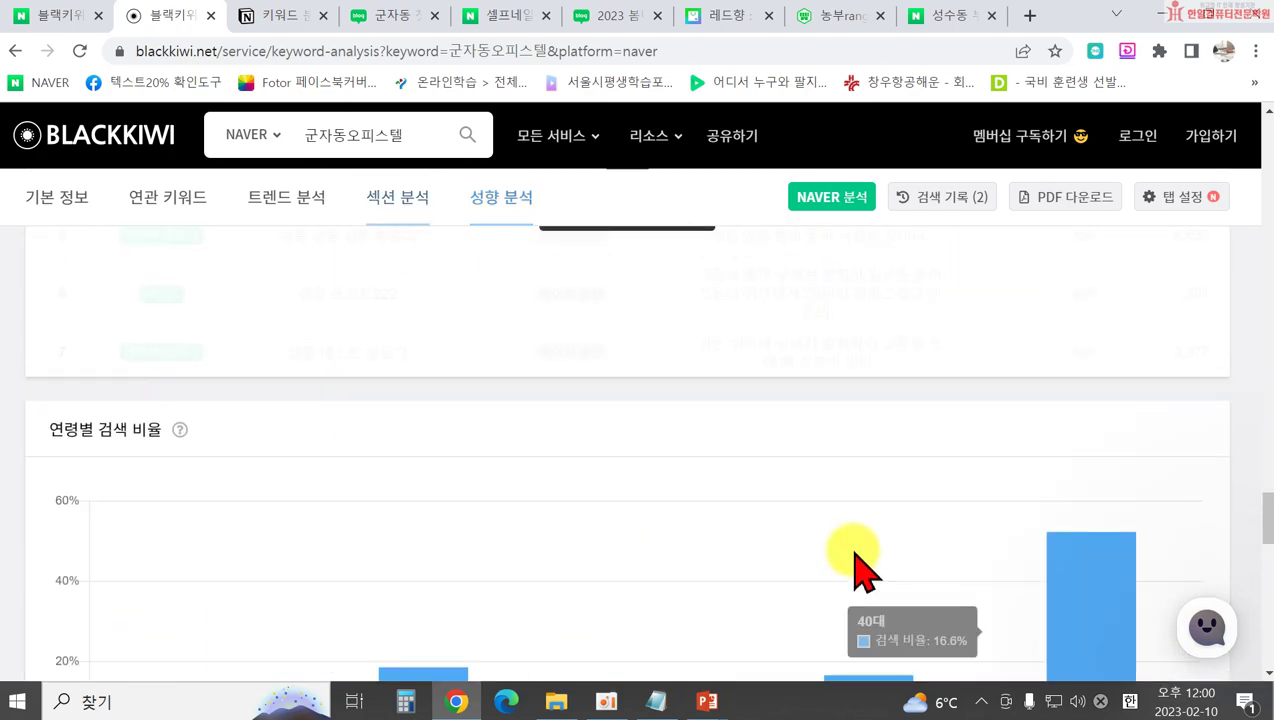
pyautogui.scroll(15, 856, 550)
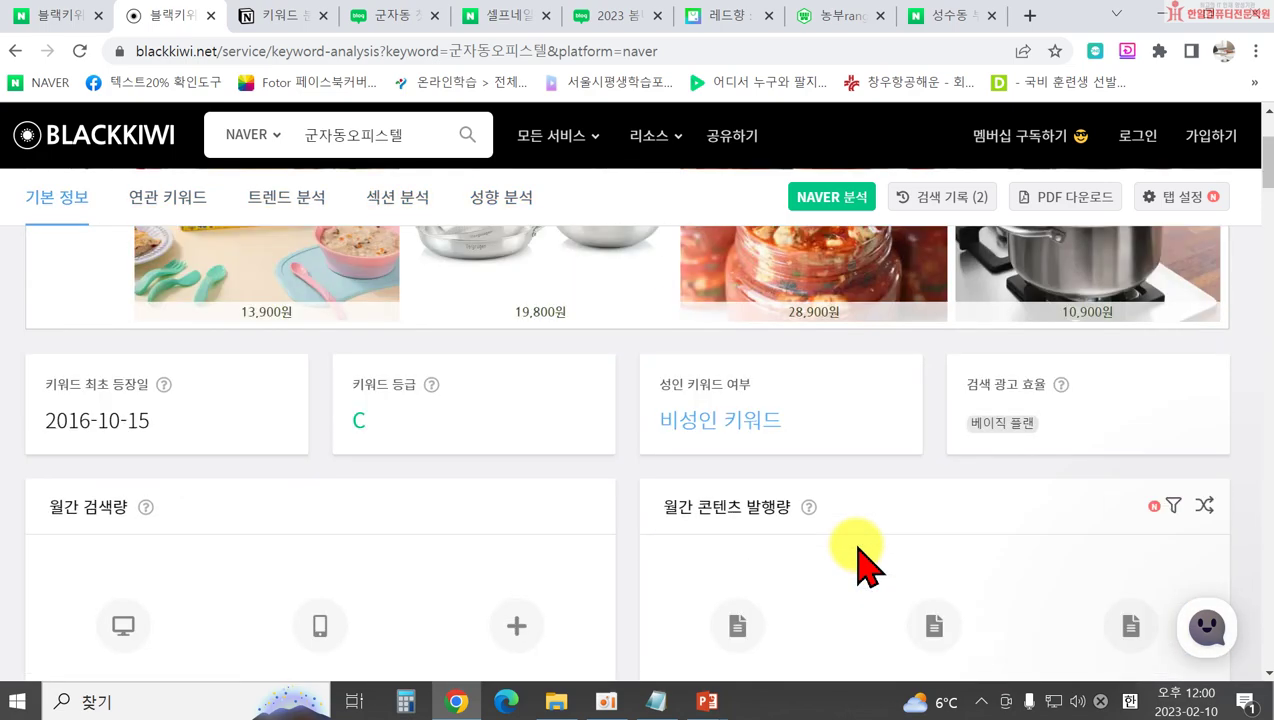
pyautogui.scroll(2, 858, 550)
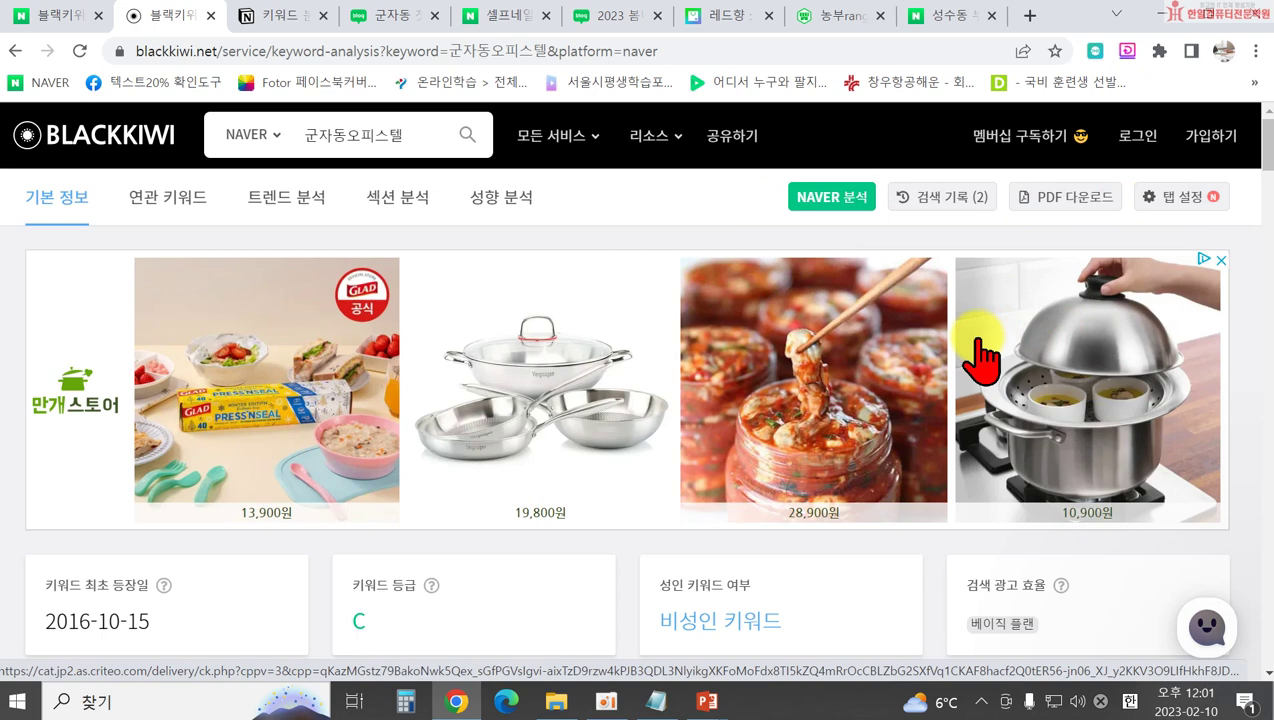
# Close the BLACKKIWI Notion help page and advance the PowerPoint slide show to the 키워드도구 3. 리얼키워드 slide
pyautogui.click(278, 20)
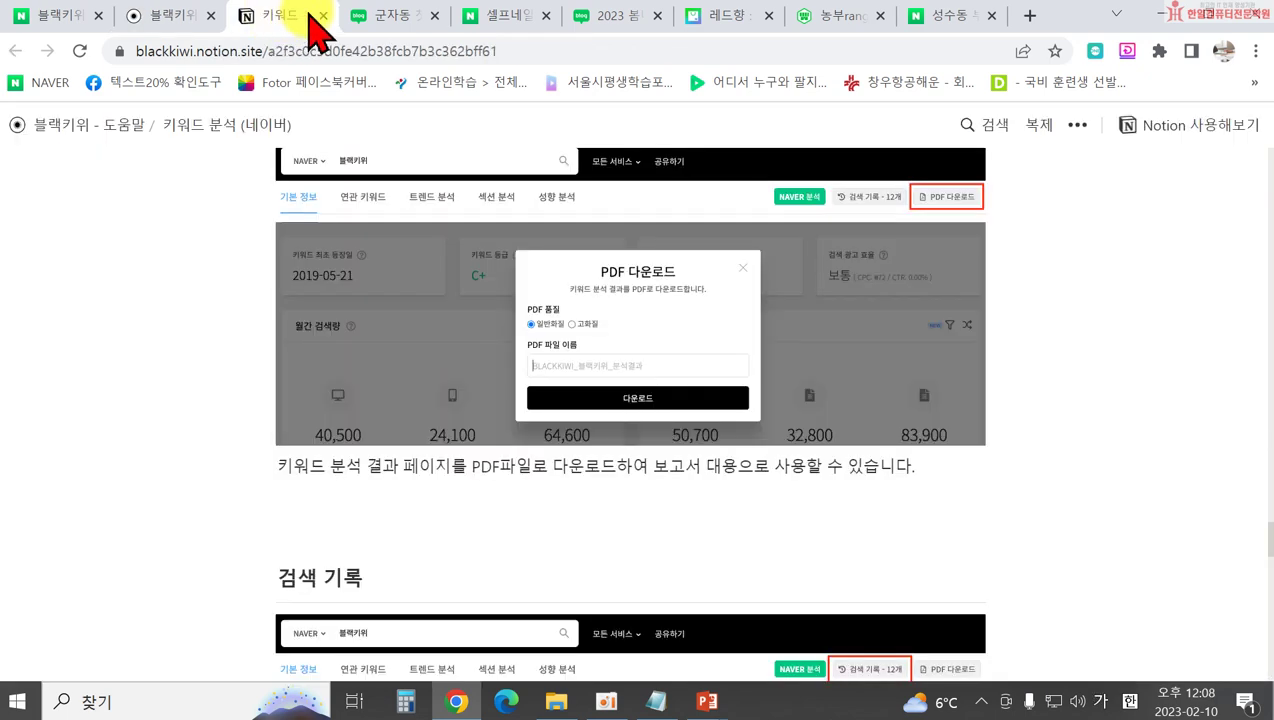
pyautogui.click(322, 16)
pyautogui.moveTo(707, 701)
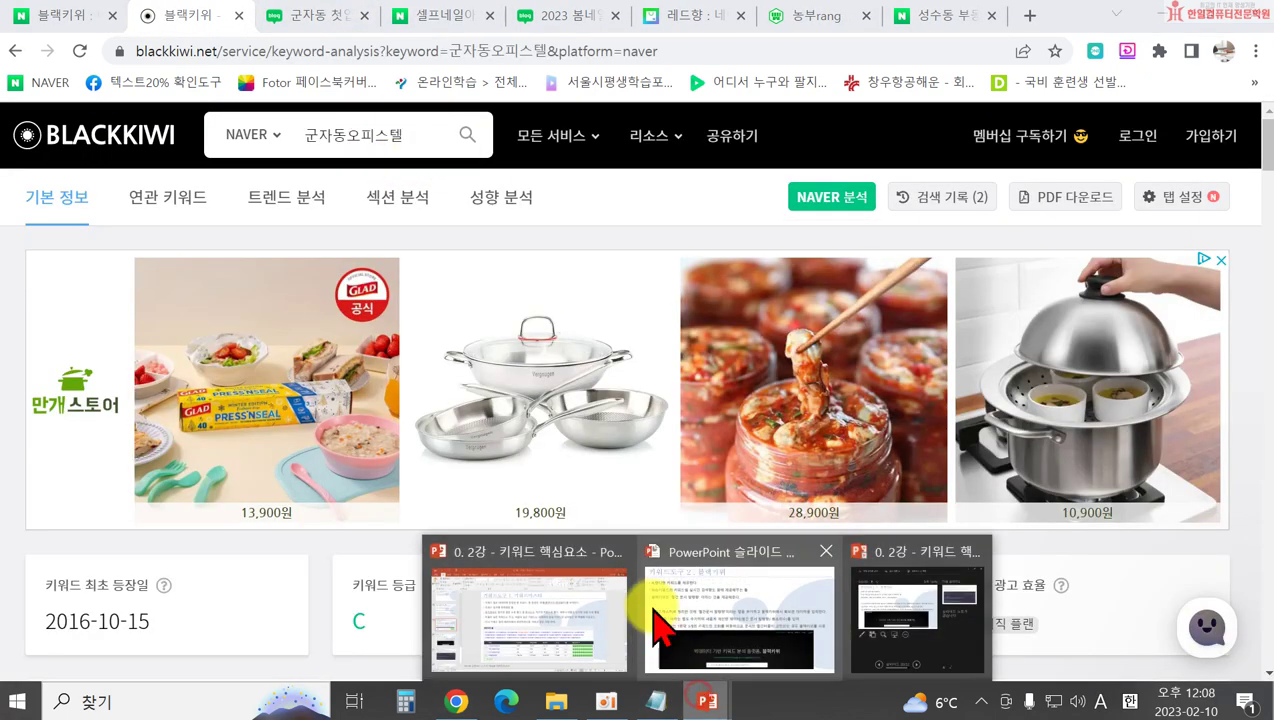
pyautogui.click(785, 625)
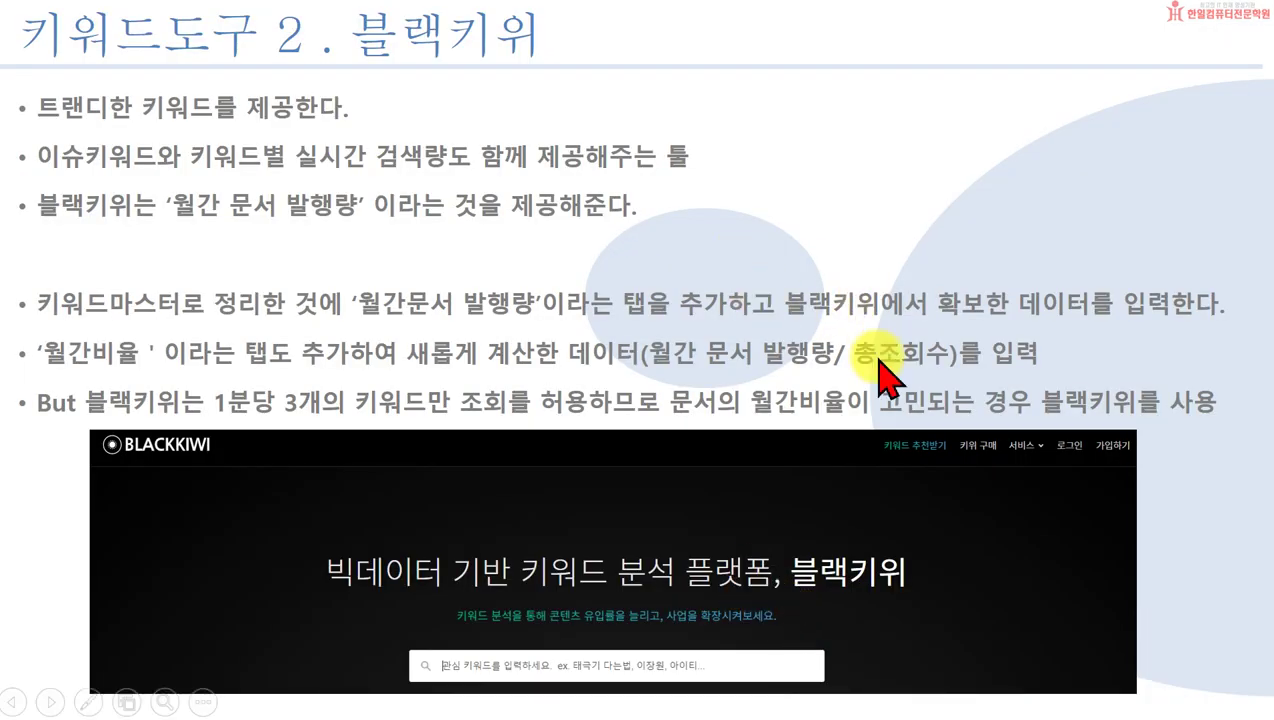
pyautogui.click(850, 410)
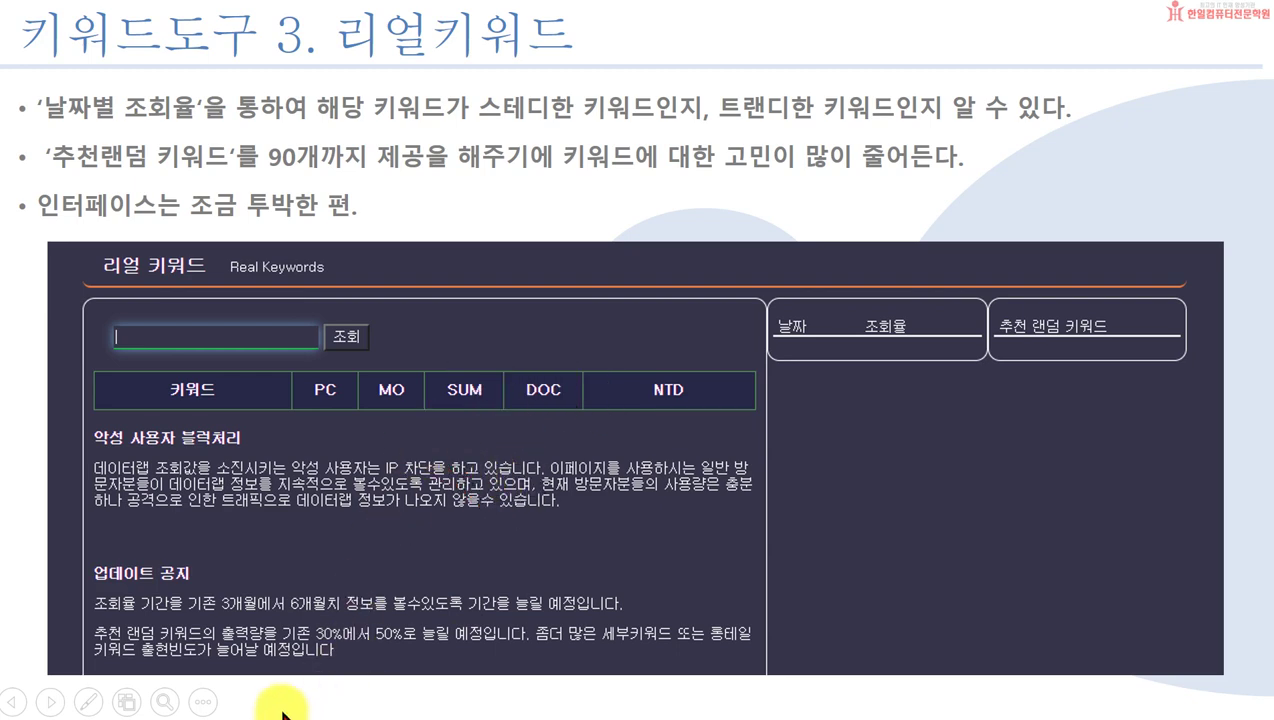
# Switch to Chrome, search NAVER for 리얼키워드 and open the realkeyword.co.kr result
pyautogui.press('super')
pyautogui.click(456, 700)
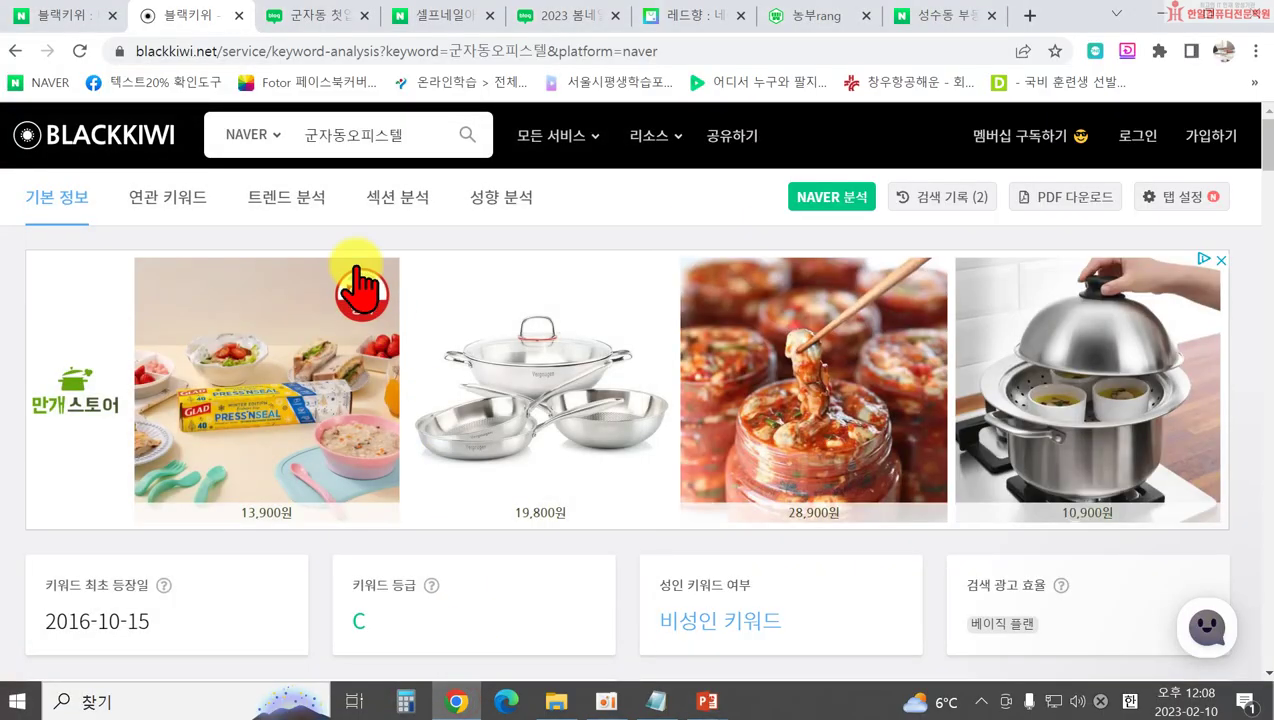
pyautogui.click(80, 83)
pyautogui.click(403, 225)
pyautogui.write('ㄹ')
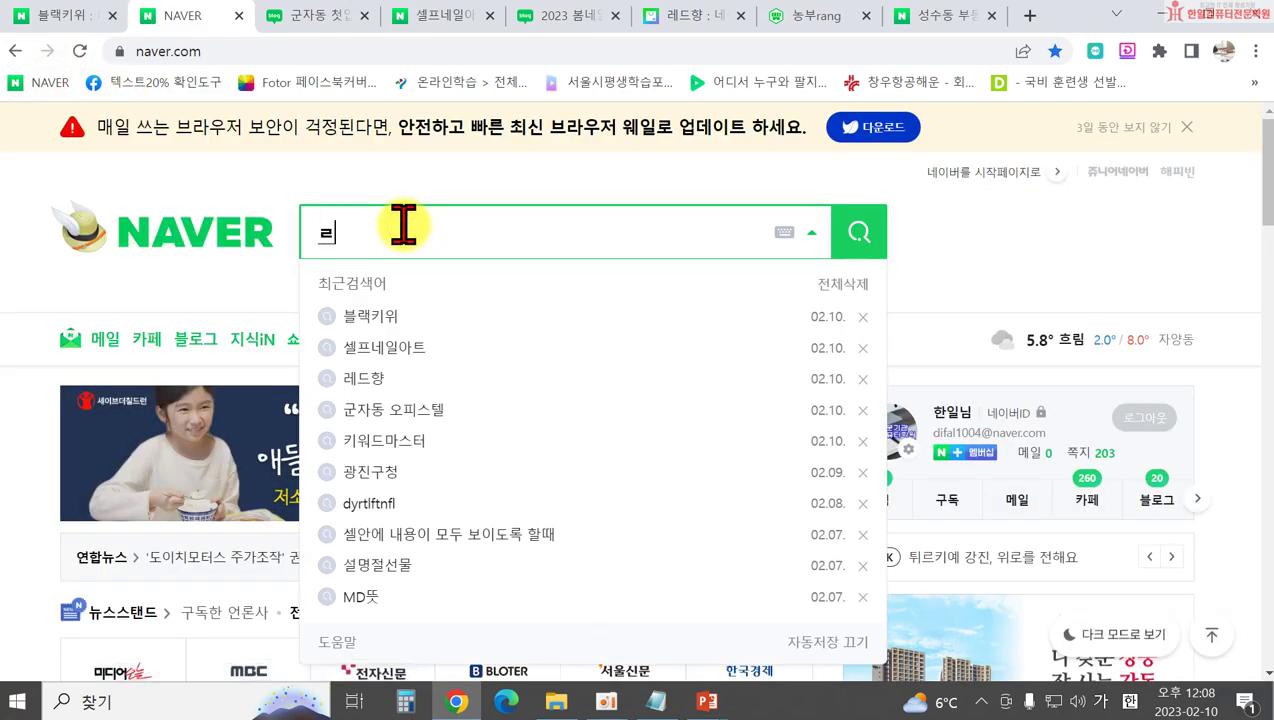
pyautogui.write('ㅡㅇㅓㄹㅋㅣㅇㅜㅓㄷㅡ')
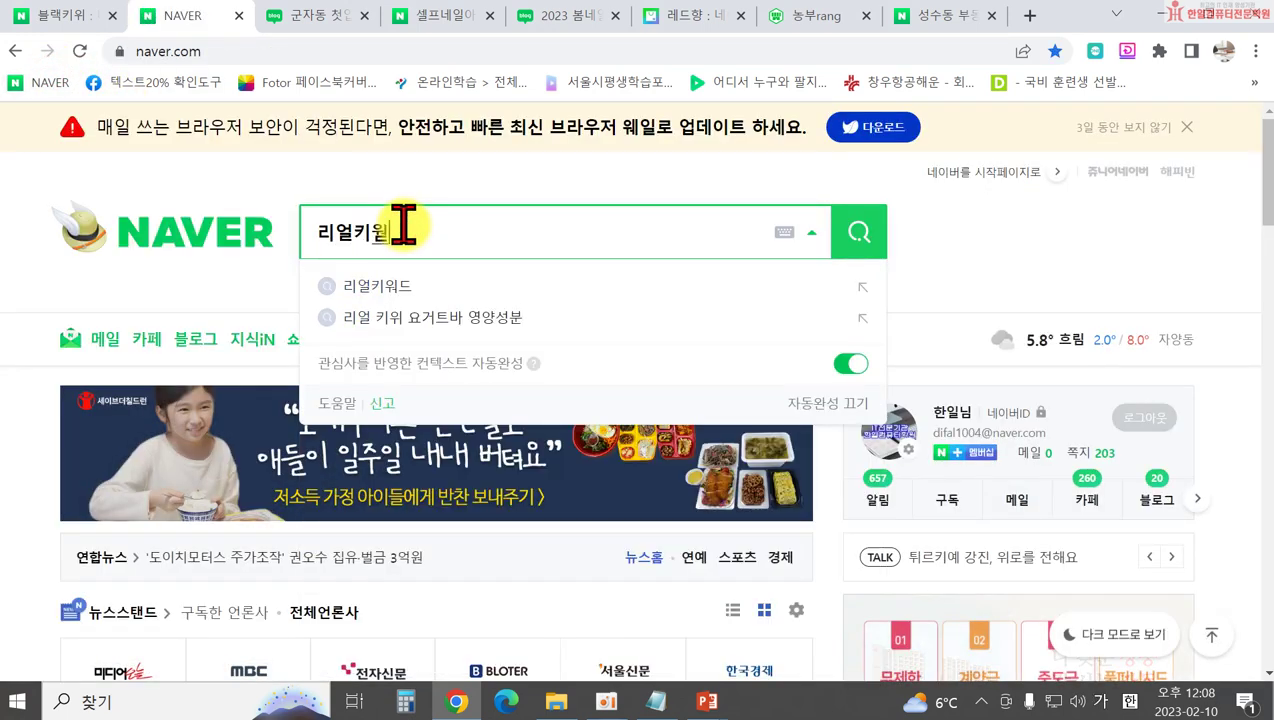
pyautogui.press('Return')
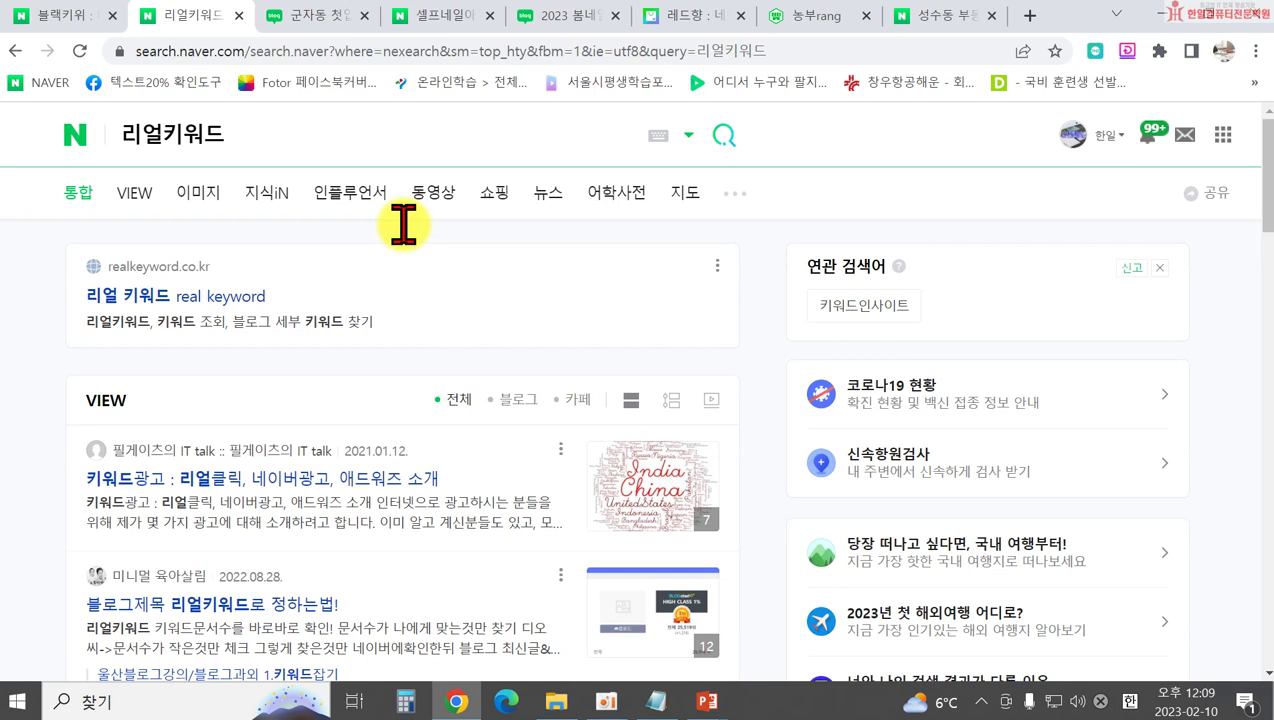
pyautogui.click(150, 298)
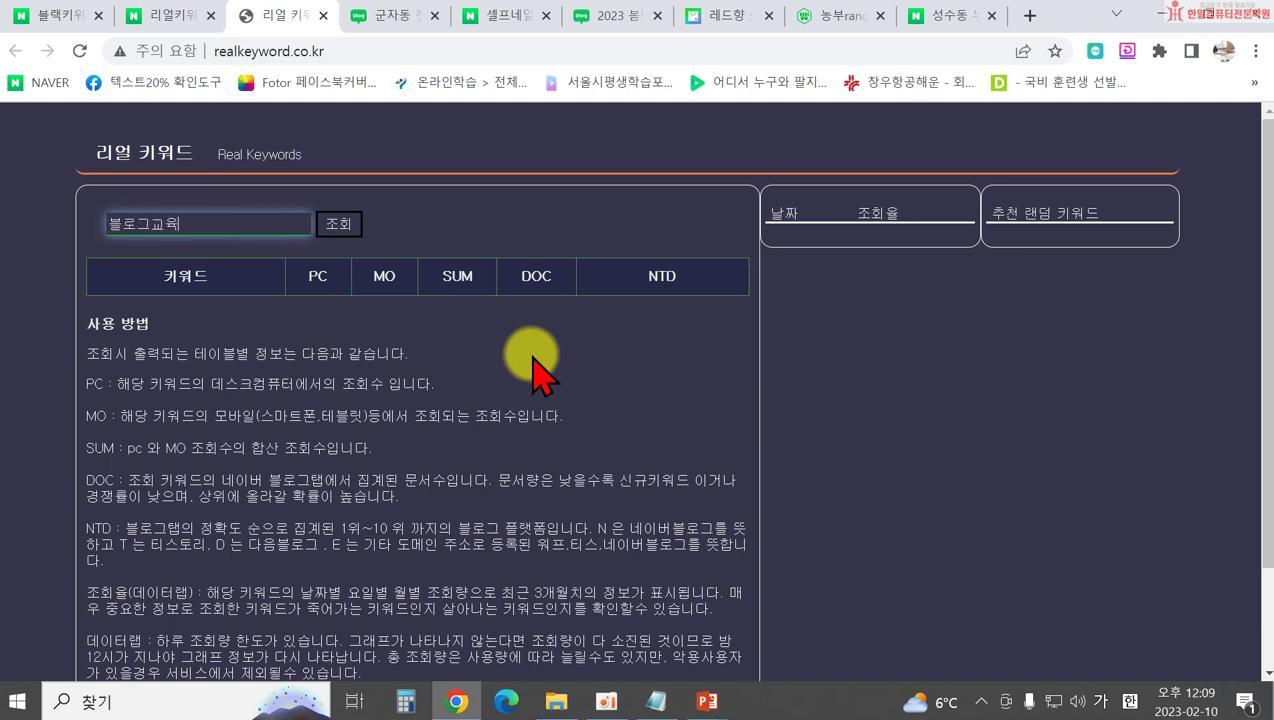
# Look up the keyword 블로그교육 and examine its DOC count, daily 조회율 bars and 추천 랜덤 키워드 list
pyautogui.press('Return')
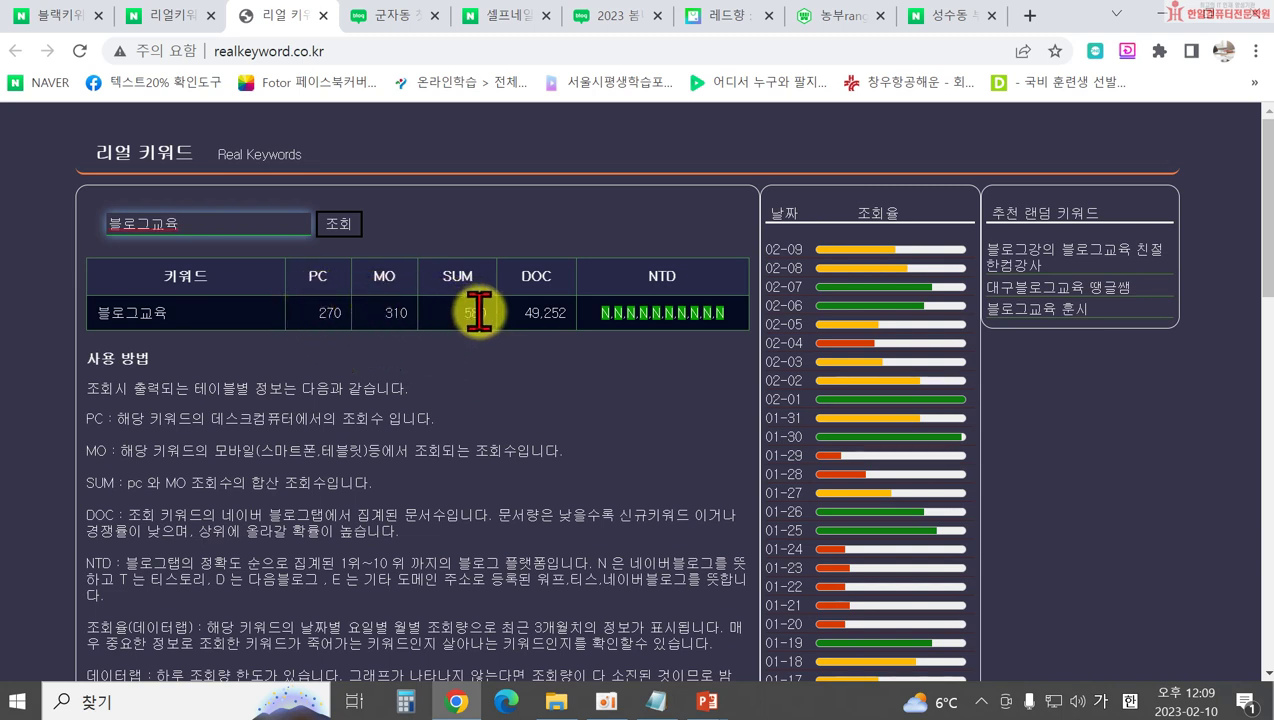
pyautogui.moveTo(510, 318); pyautogui.dragTo(647, 310)
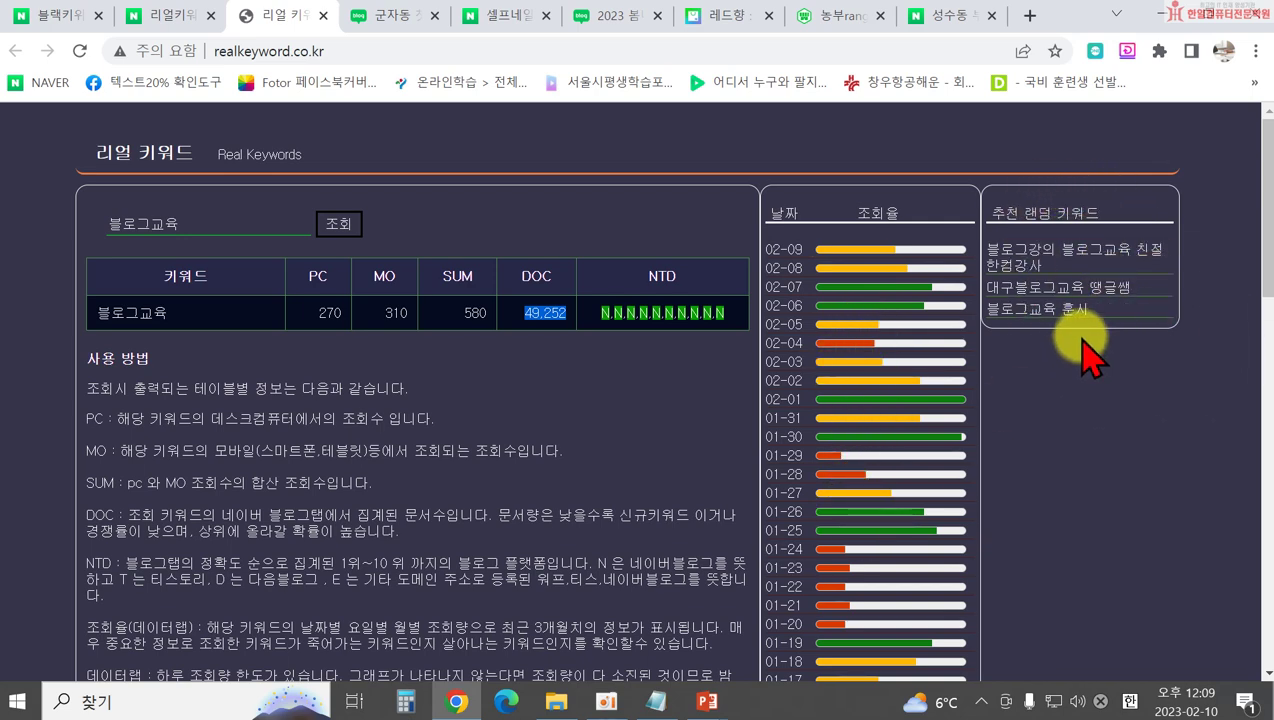
pyautogui.scroll(-1, 1090, 355)
pyautogui.scroll(-5, 1090, 350)
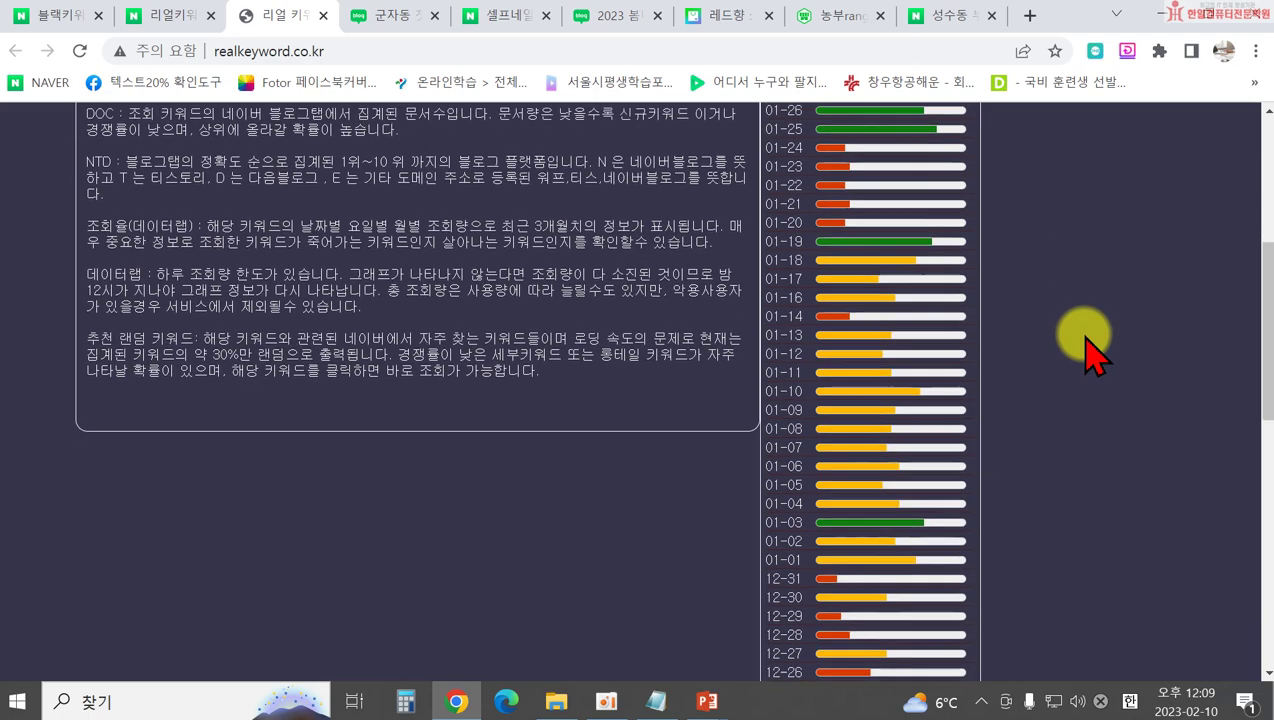
pyautogui.scroll(10, 1100, 360)
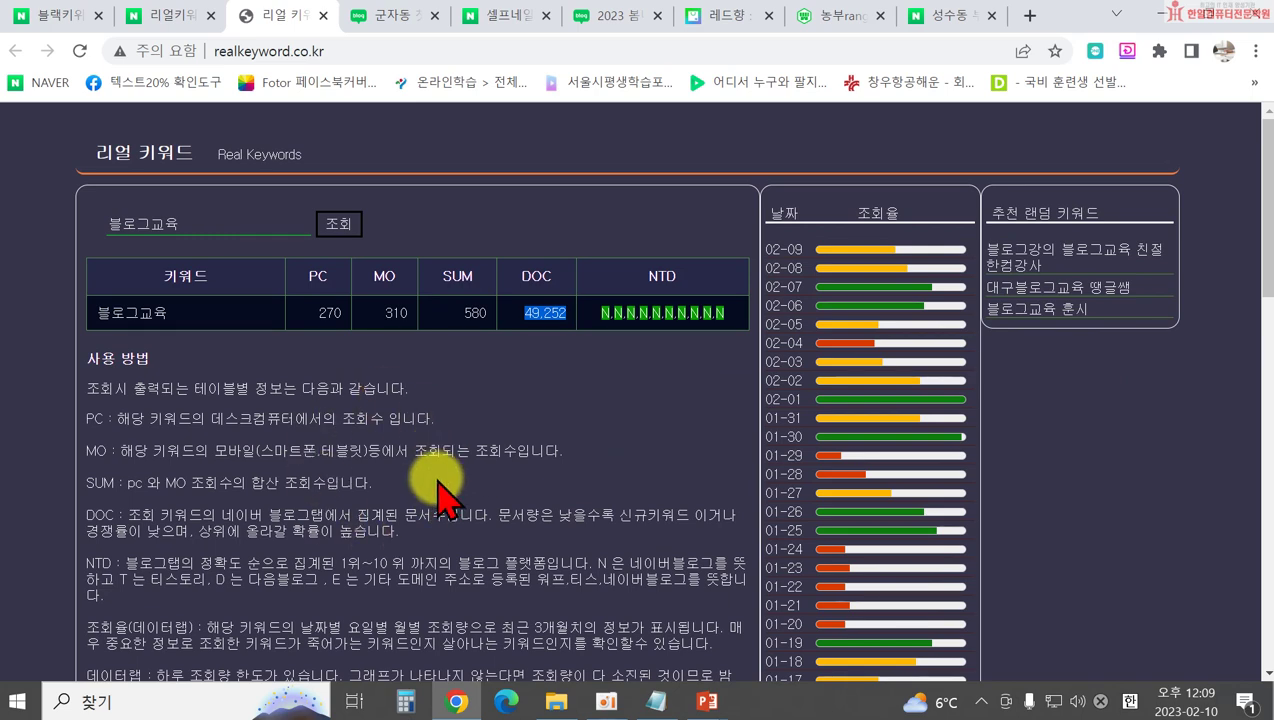
# Close the 리얼 키워드 page and advance the PowerPoint slide show to the 키워드도구 4. 키자드 slide
pyautogui.click(320, 17)
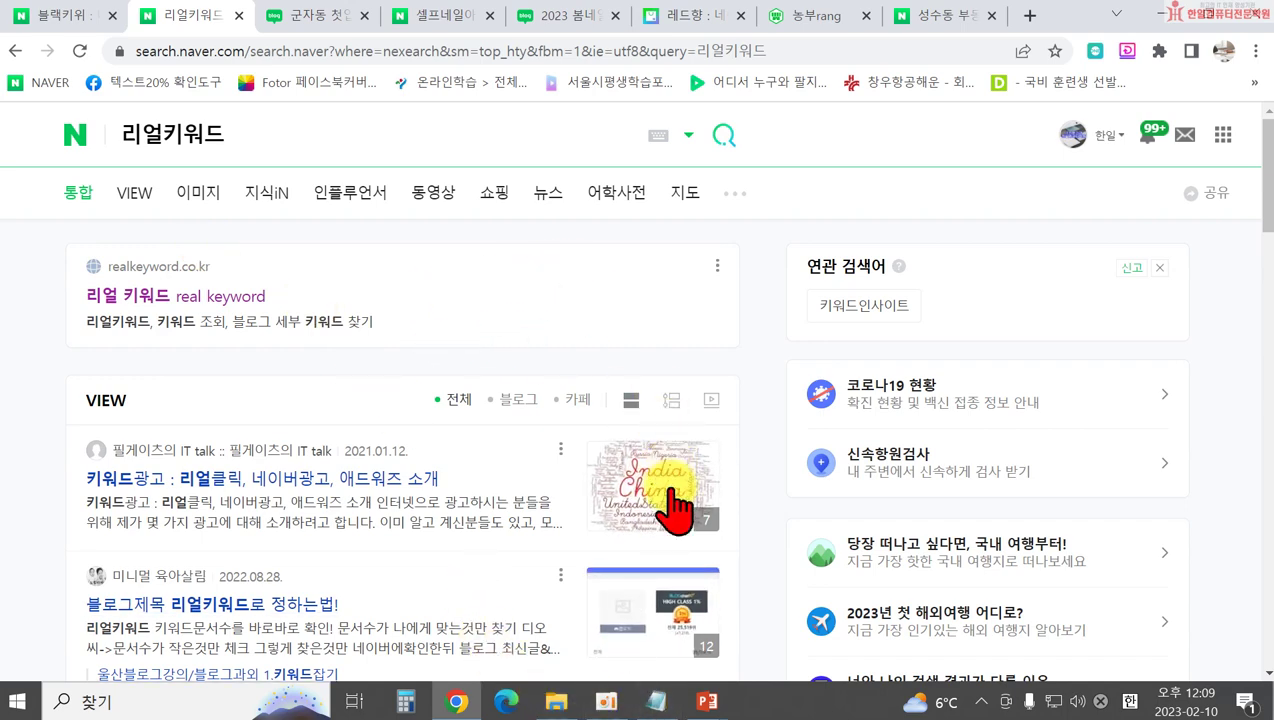
pyautogui.moveTo(712, 700)
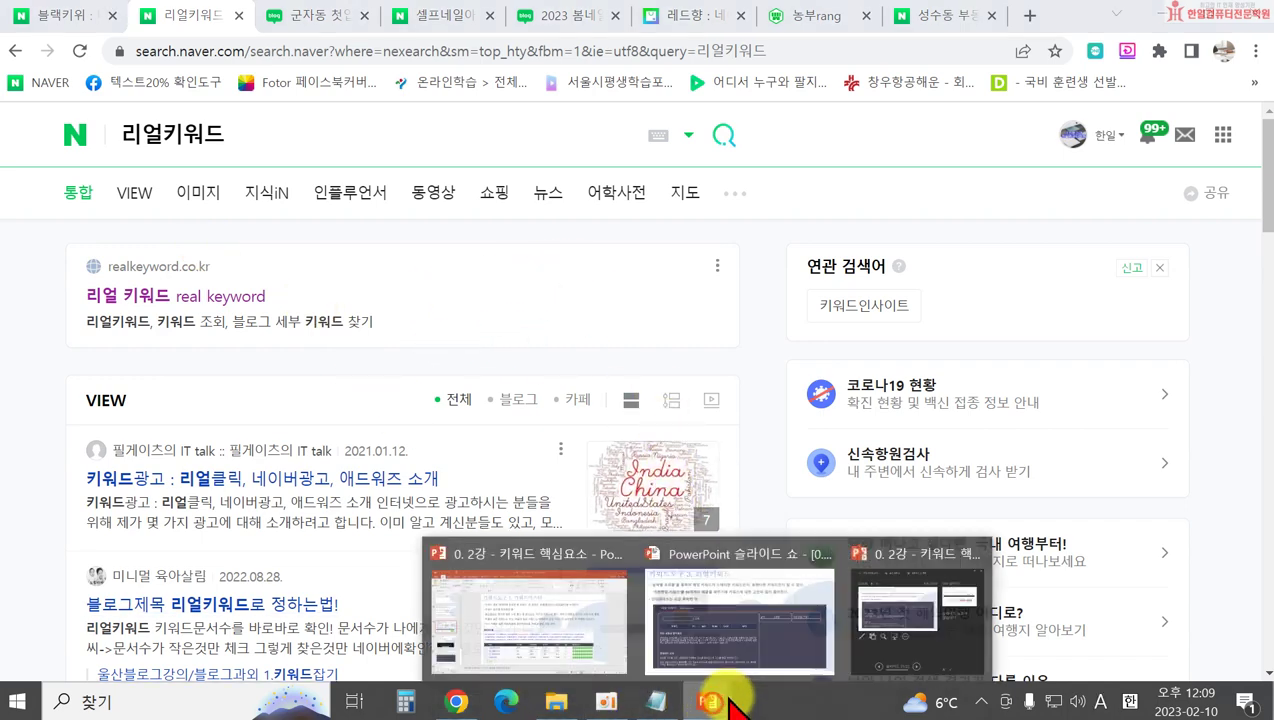
pyautogui.click(790, 600)
pyautogui.press('Right')
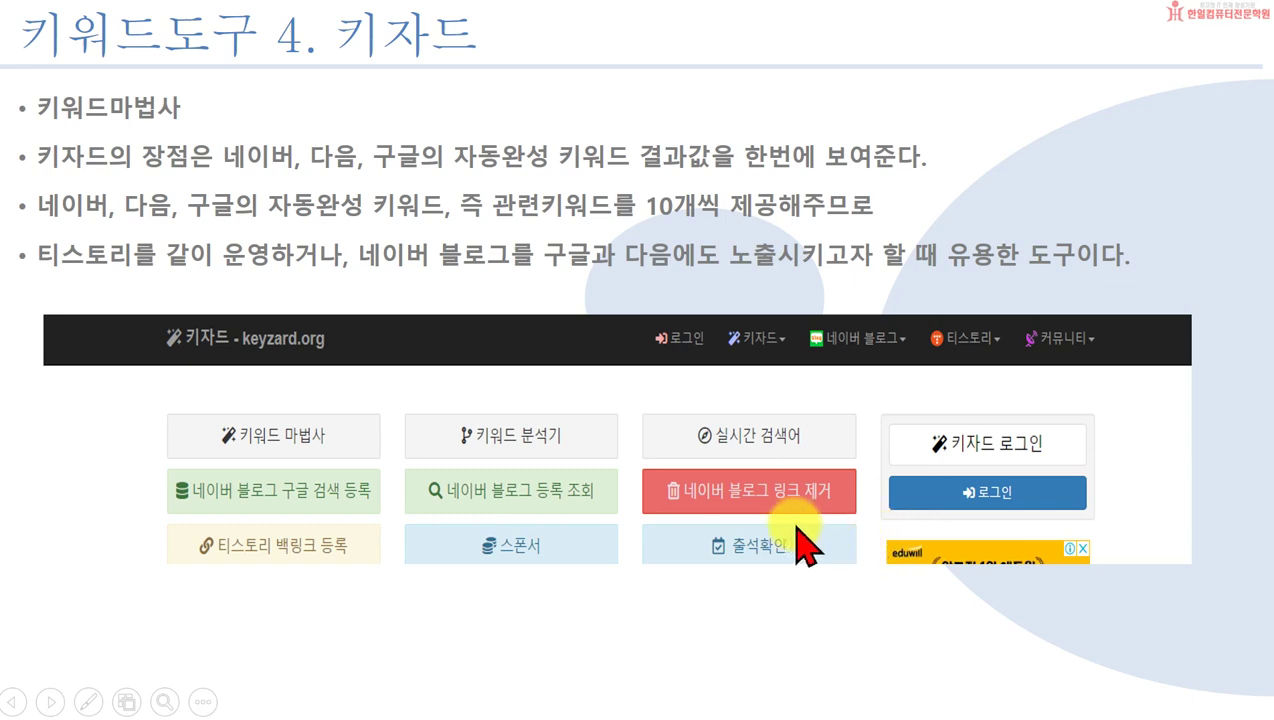
# Switch to Chrome, search NAVER for 키자드 and open the keyzard.org site
pyautogui.press('super')
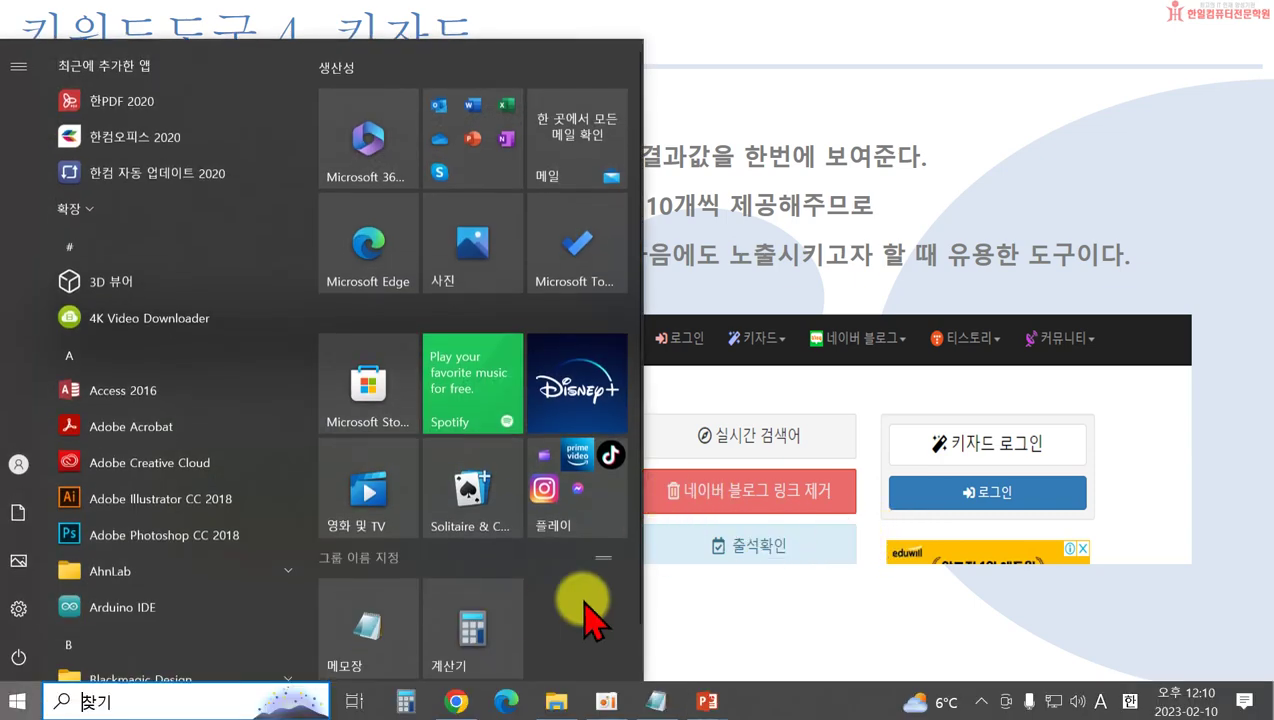
pyautogui.click(451, 701)
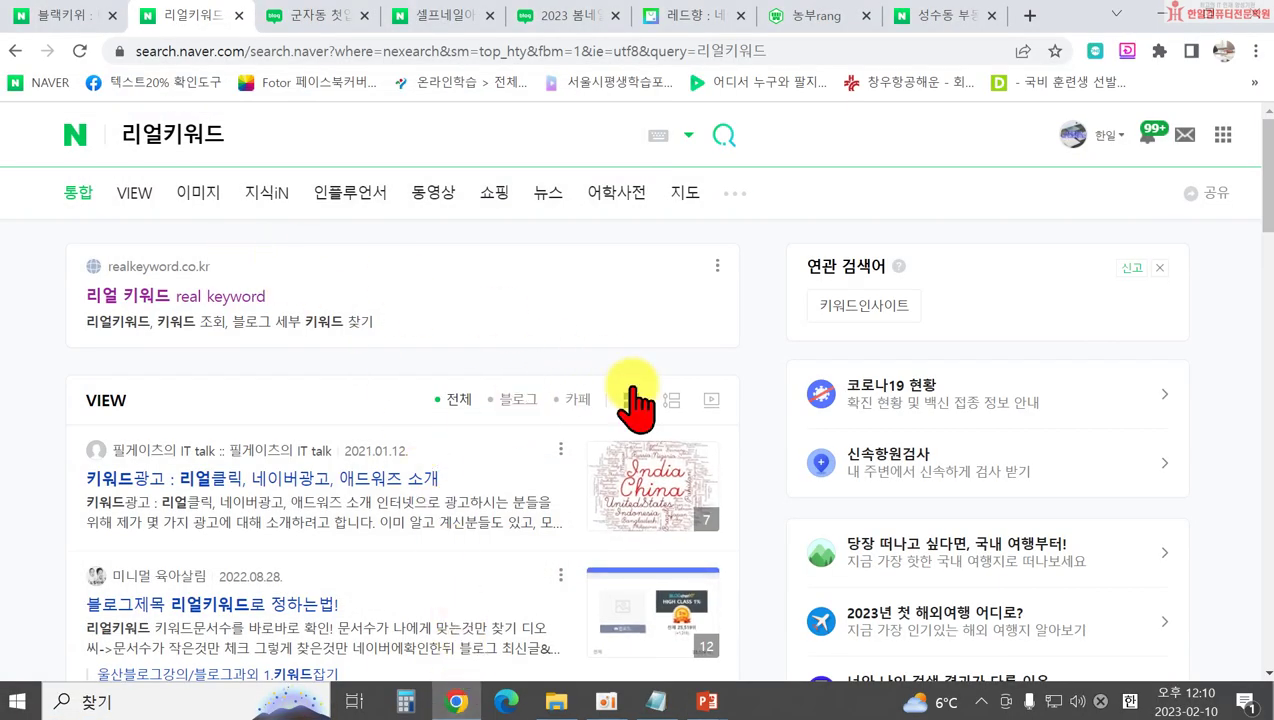
pyautogui.click(70, 136)
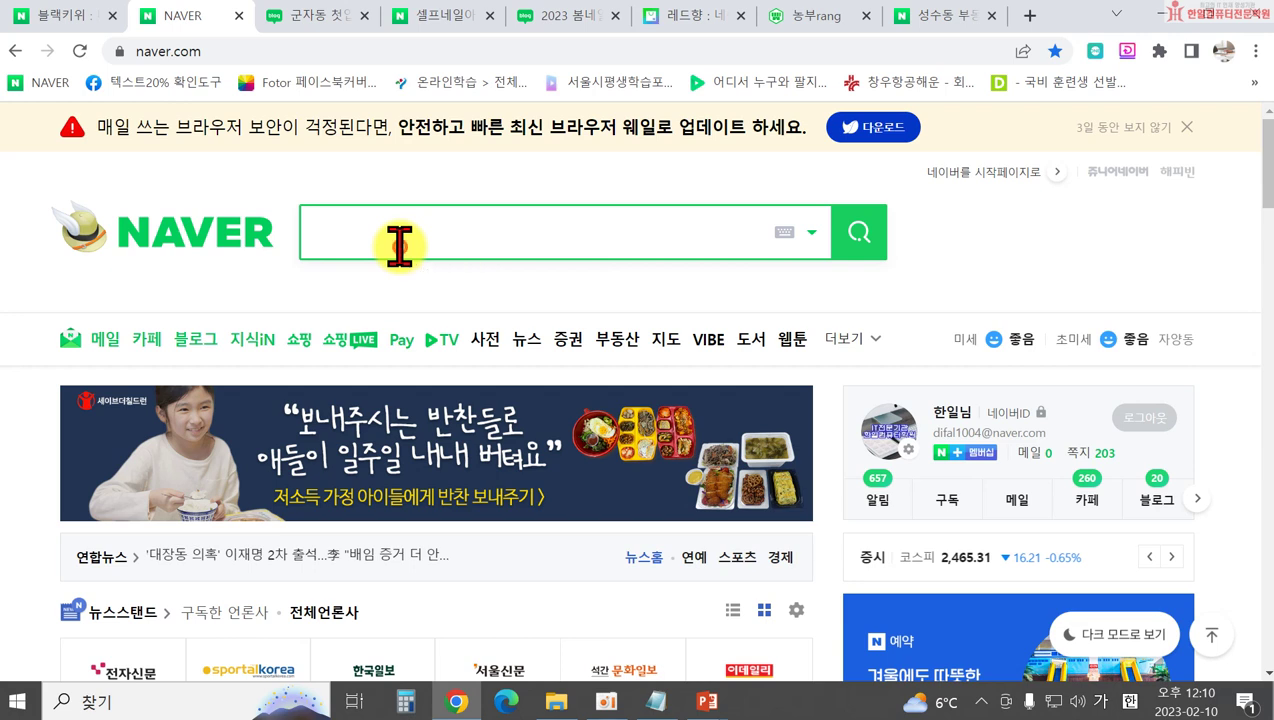
pyautogui.click(399, 245)
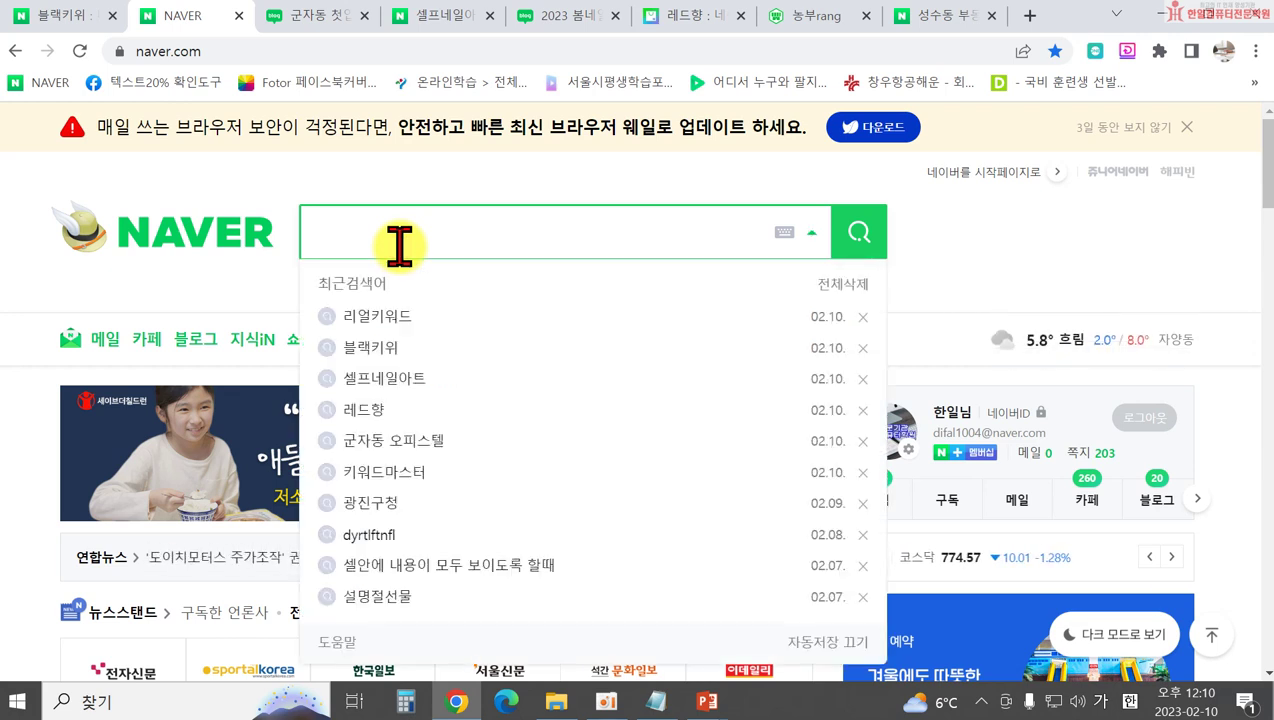
pyautogui.write('키자드')
pyautogui.press('Return')
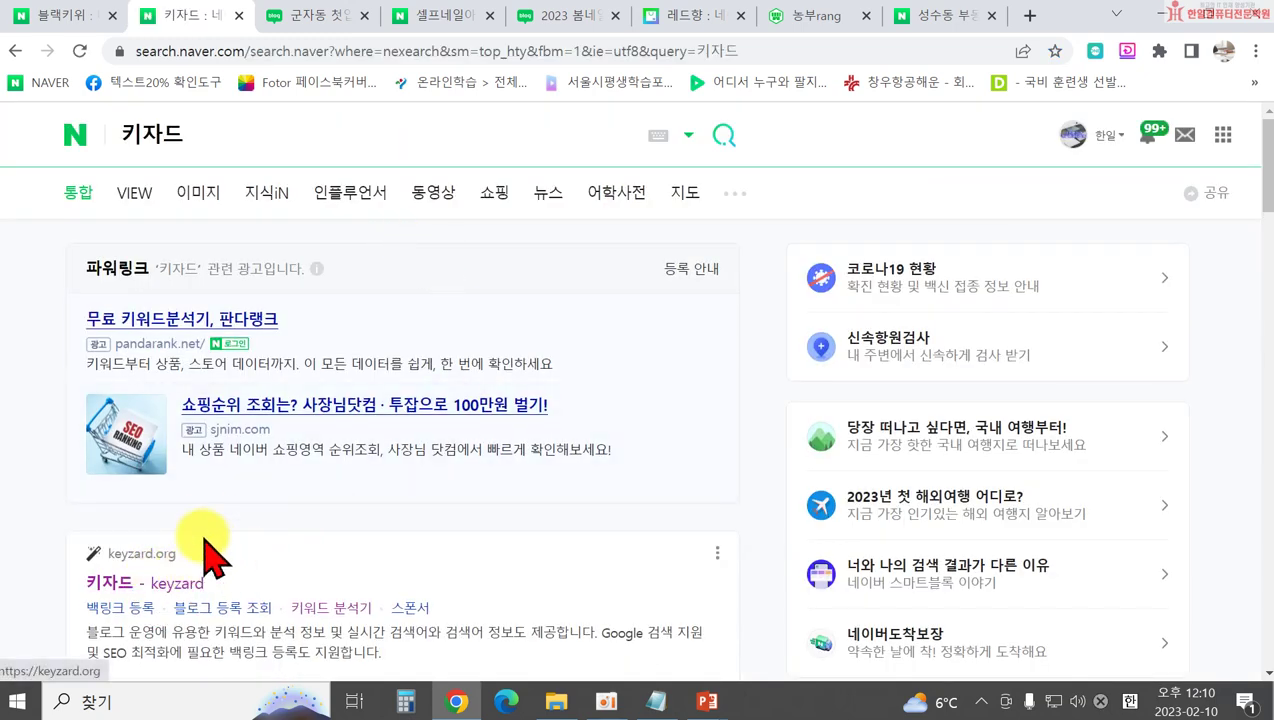
pyautogui.scroll(-1, 220, 520)
pyautogui.click(158, 481)
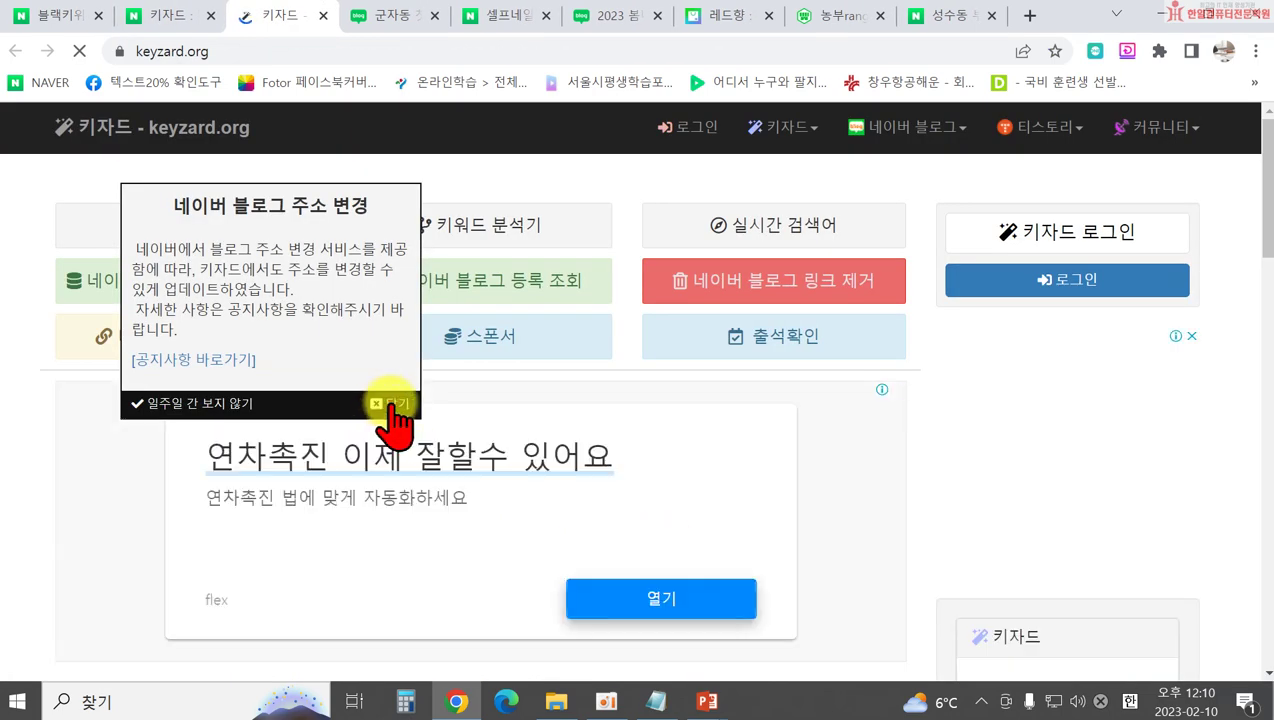
# Open 키워드 마법사 and search for 마케팅공부, 블로그마케팅교육, 온라인마케팅강의 and 디지털마케팅교육, copied from the Notepad keyword list
pyautogui.click(386, 405)
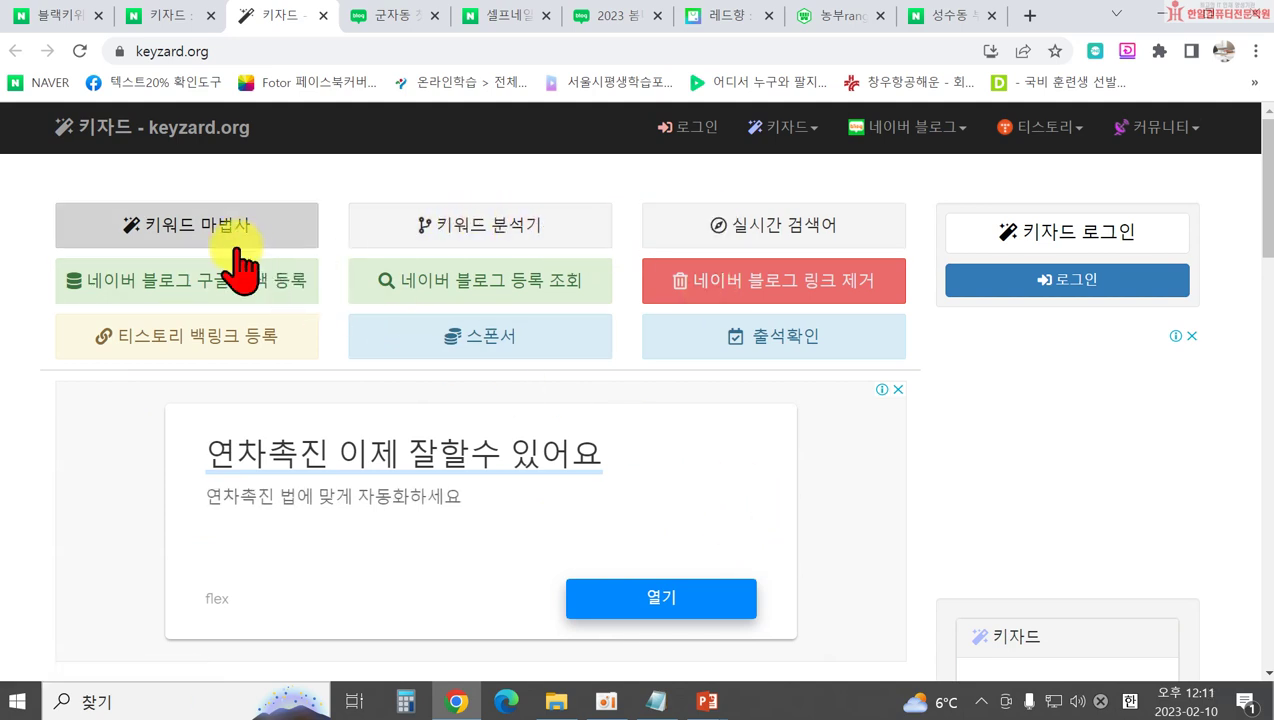
pyautogui.click(167, 226)
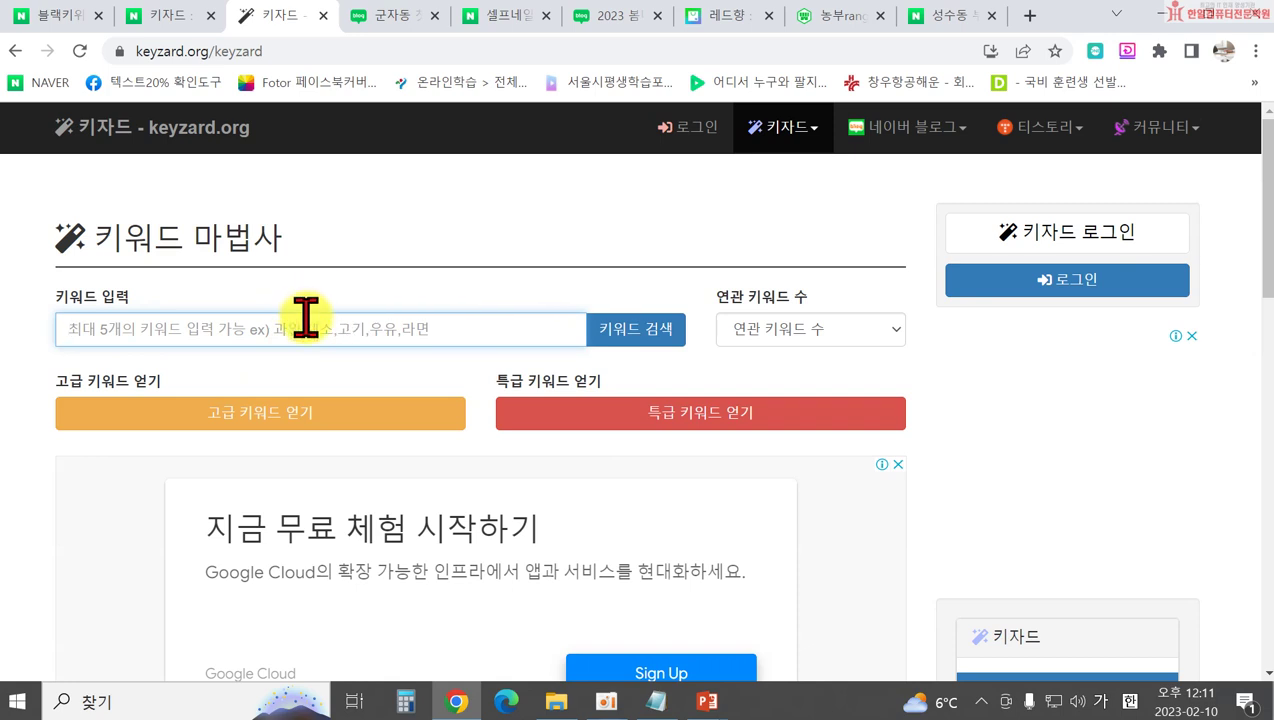
pyautogui.click(656, 701)
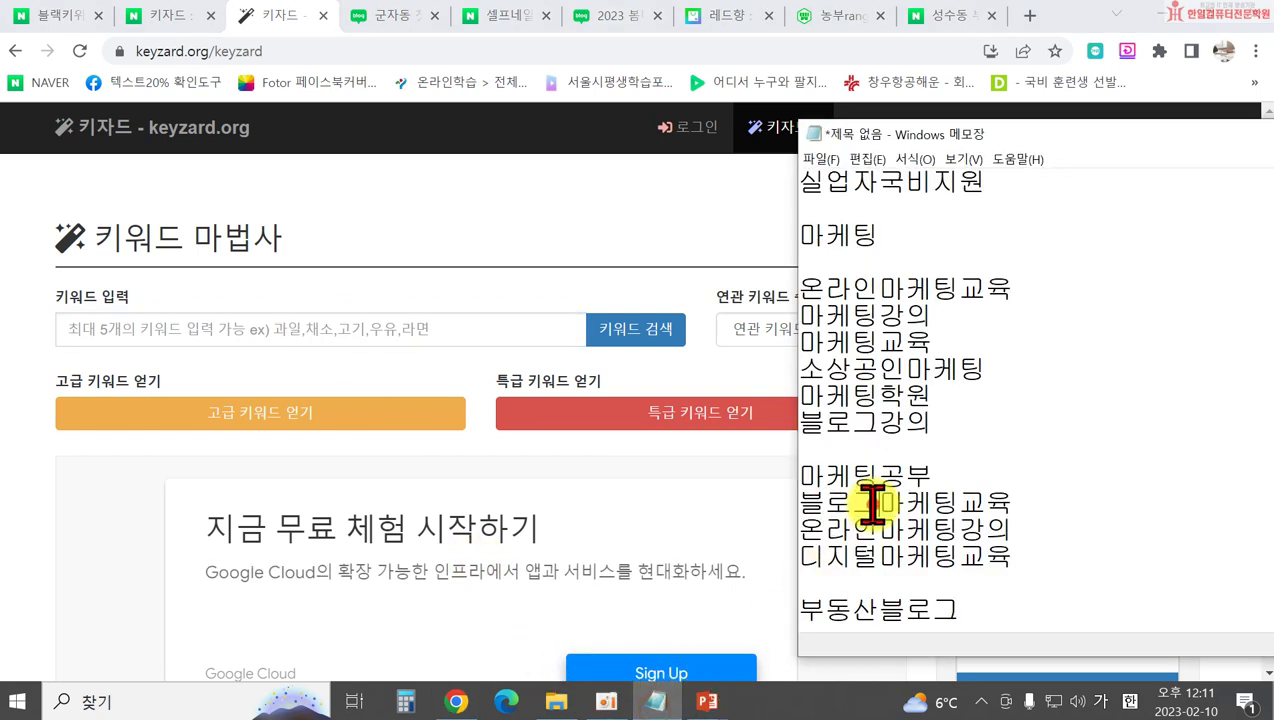
pyautogui.moveTo(800, 478); pyautogui.dragTo(1020, 548)
pyautogui.hotkey('ctrl', 'c')
pyautogui.click(80, 325)
pyautogui.hotkey('ctrl', 'v')
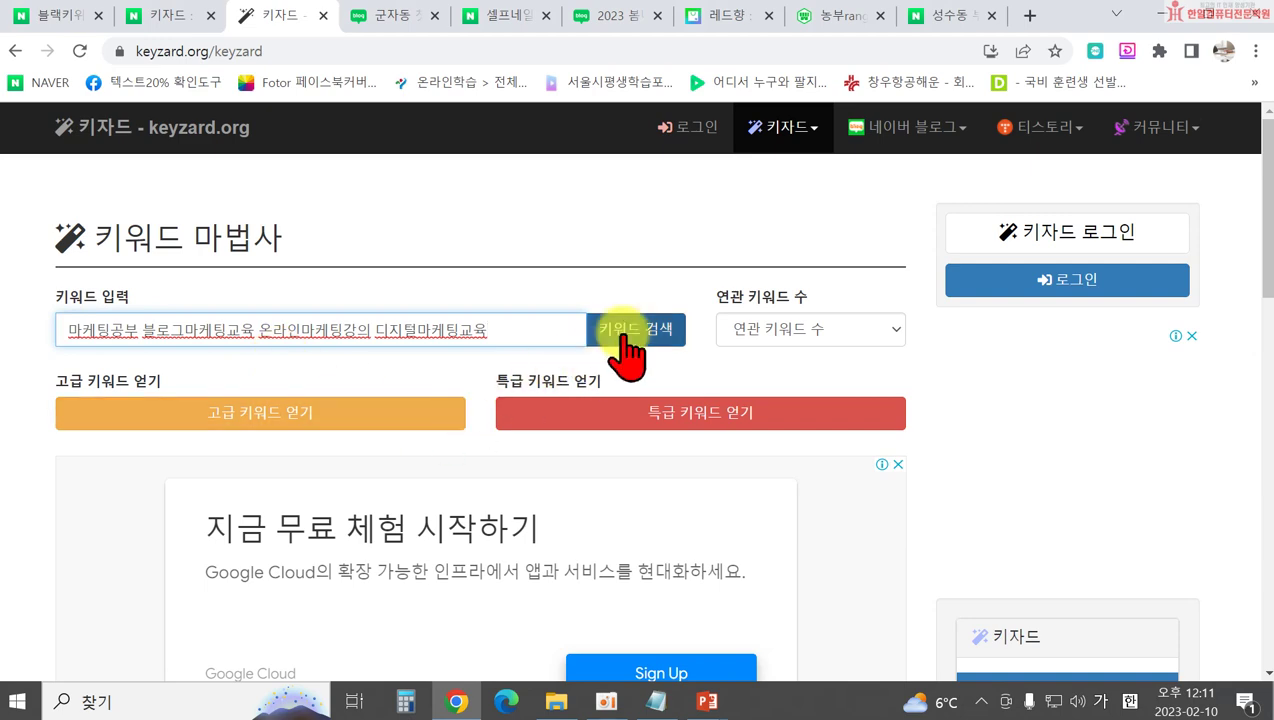
pyautogui.click(625, 335)
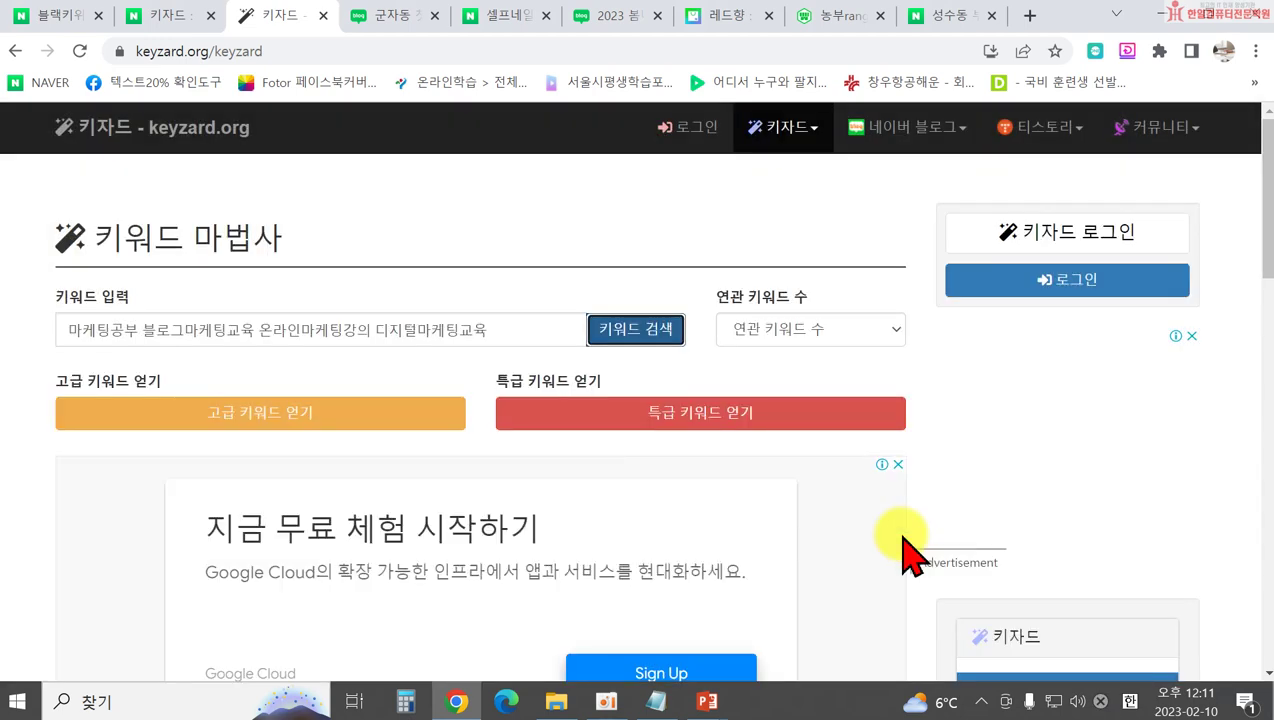
# Examine the 연관 키워드 table and the 자동 완성 키워드 tables for PC and mobile search volumes and blog counts
pyautogui.scroll(-6, 648, 461)
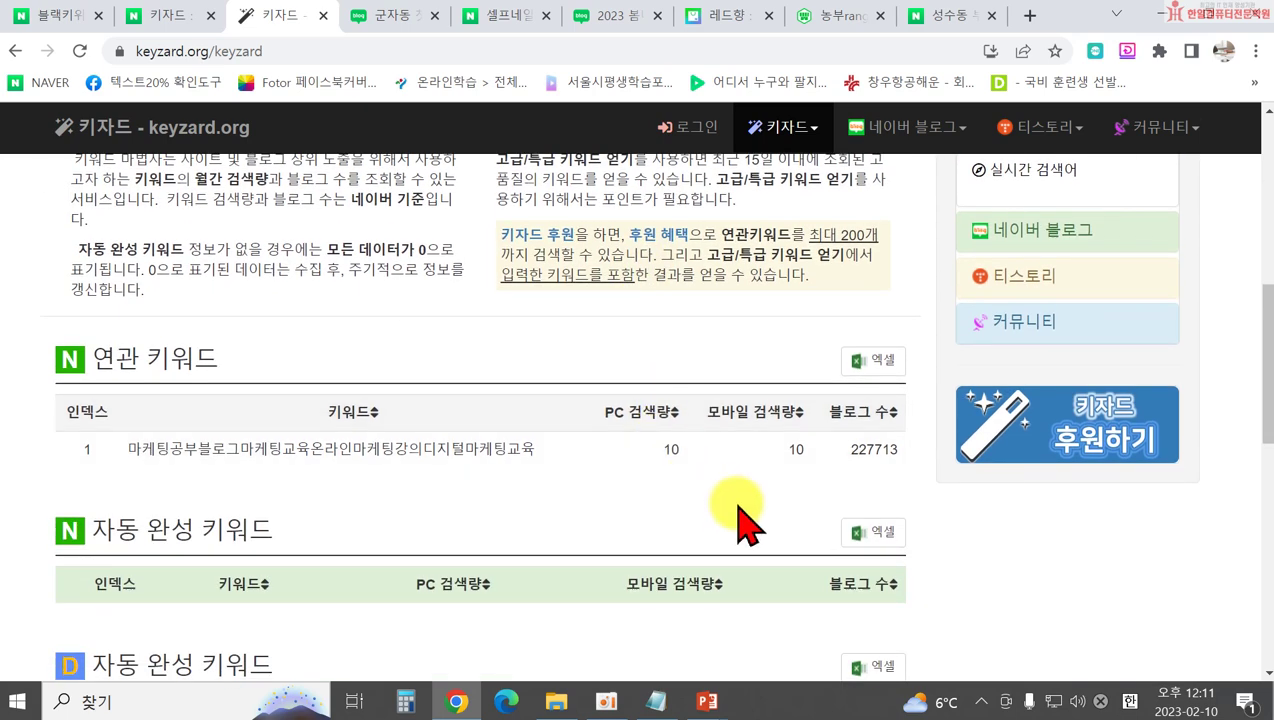
pyautogui.scroll(-1, 589, 465)
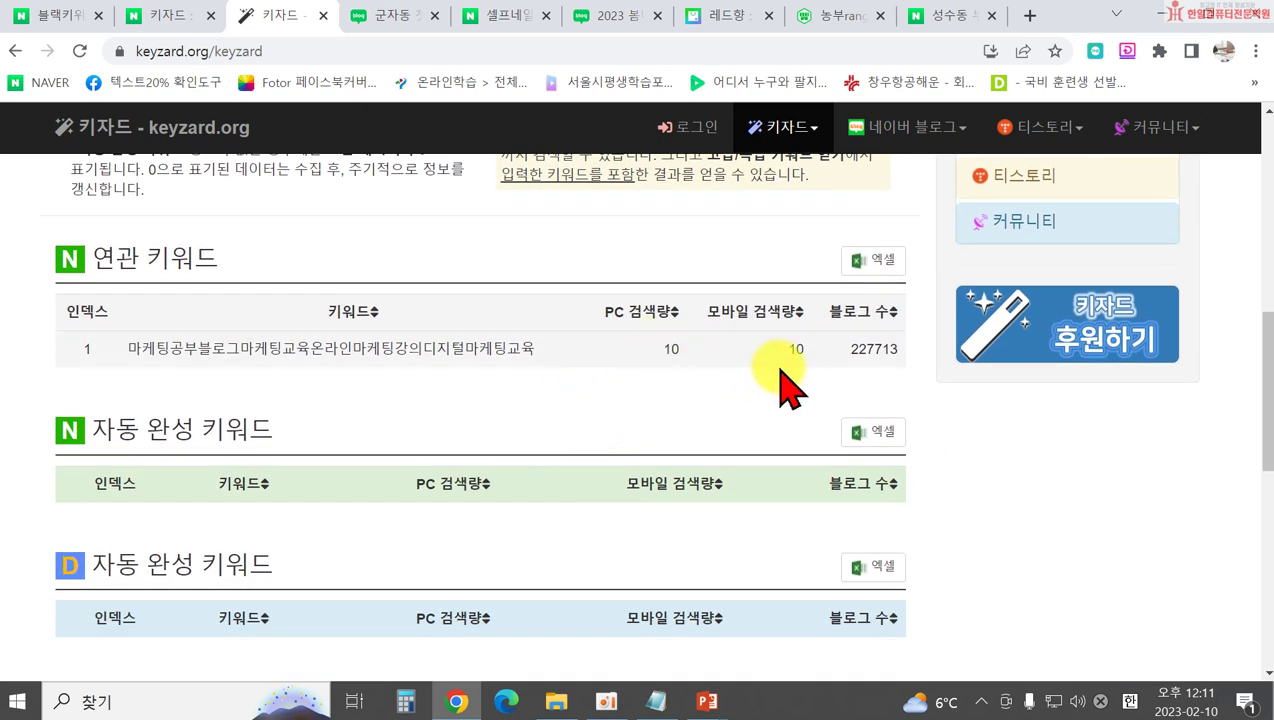
pyautogui.scroll(-3, 790, 388)
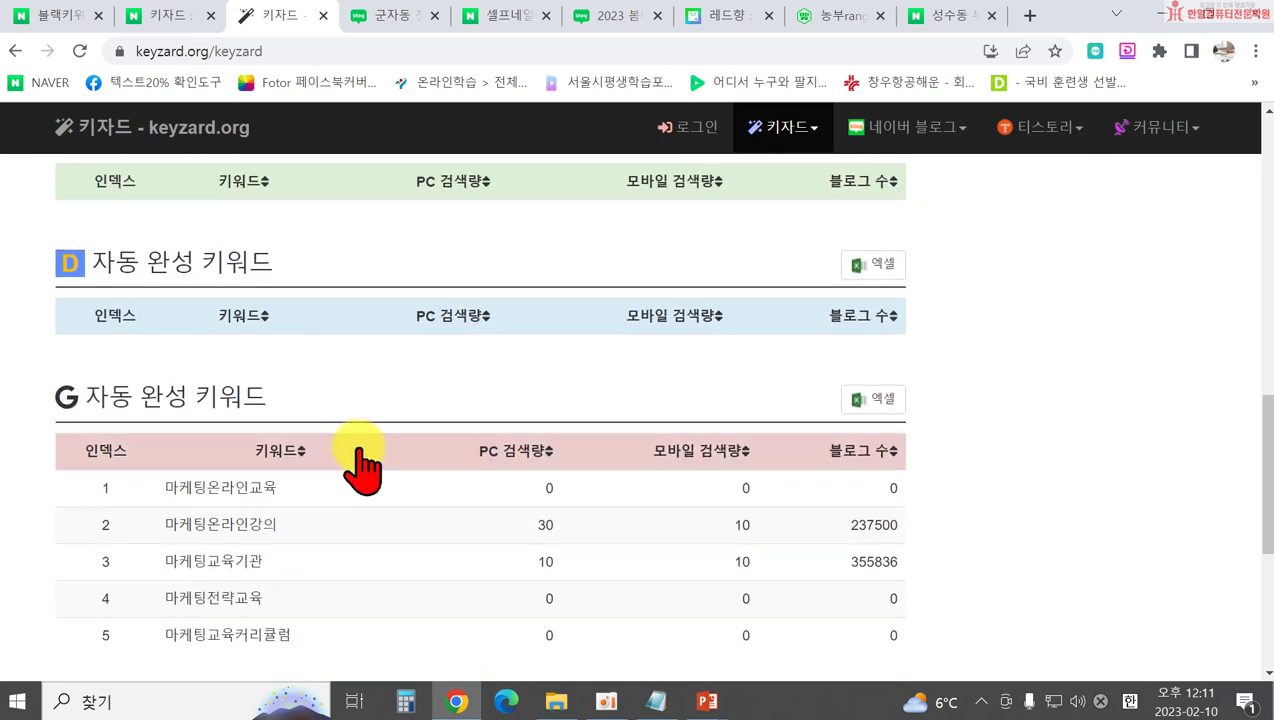
pyautogui.scroll(-1, 362, 465)
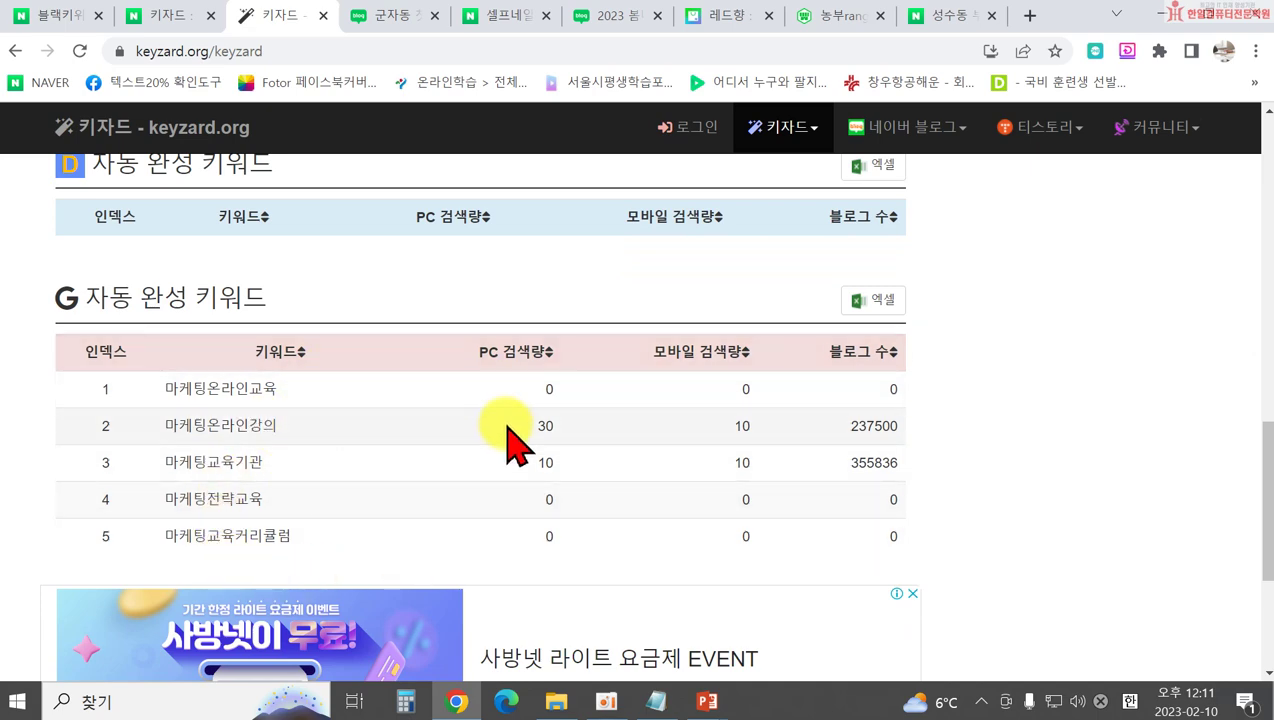
pyautogui.scroll(-2, 820, 508)
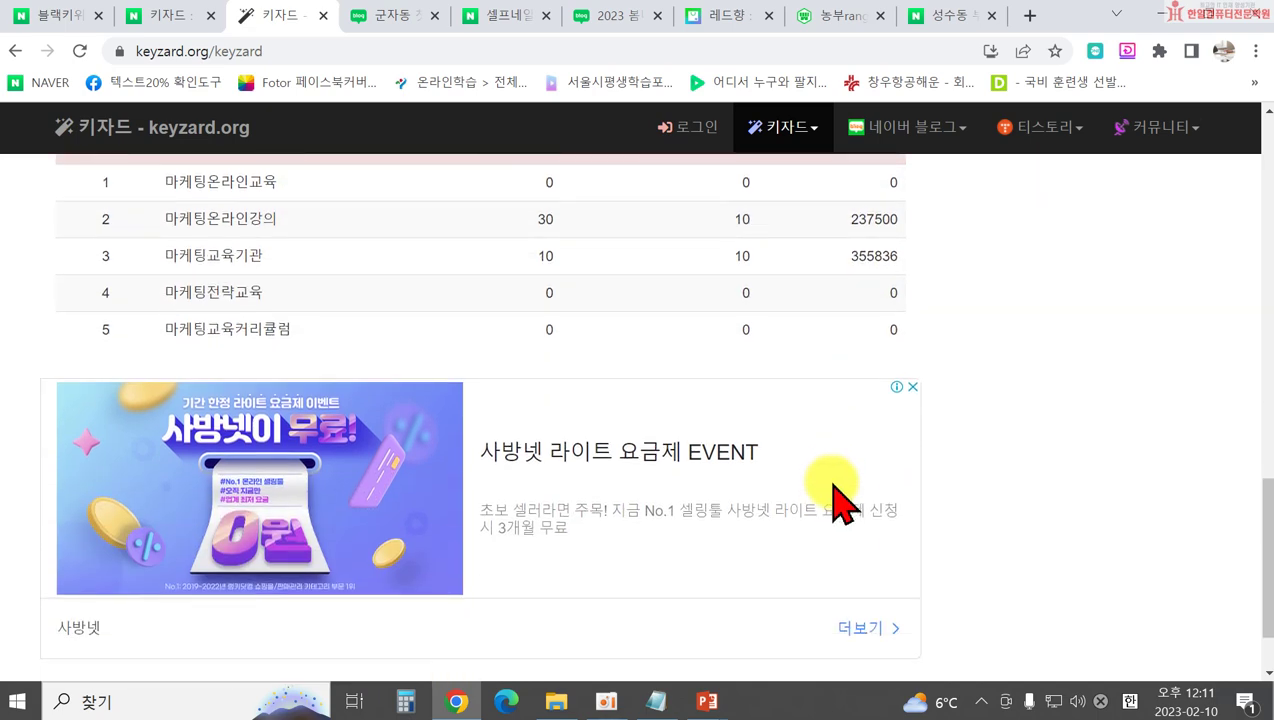
pyautogui.scroll(-1, 838, 505)
pyautogui.scroll(10, 711, 455)
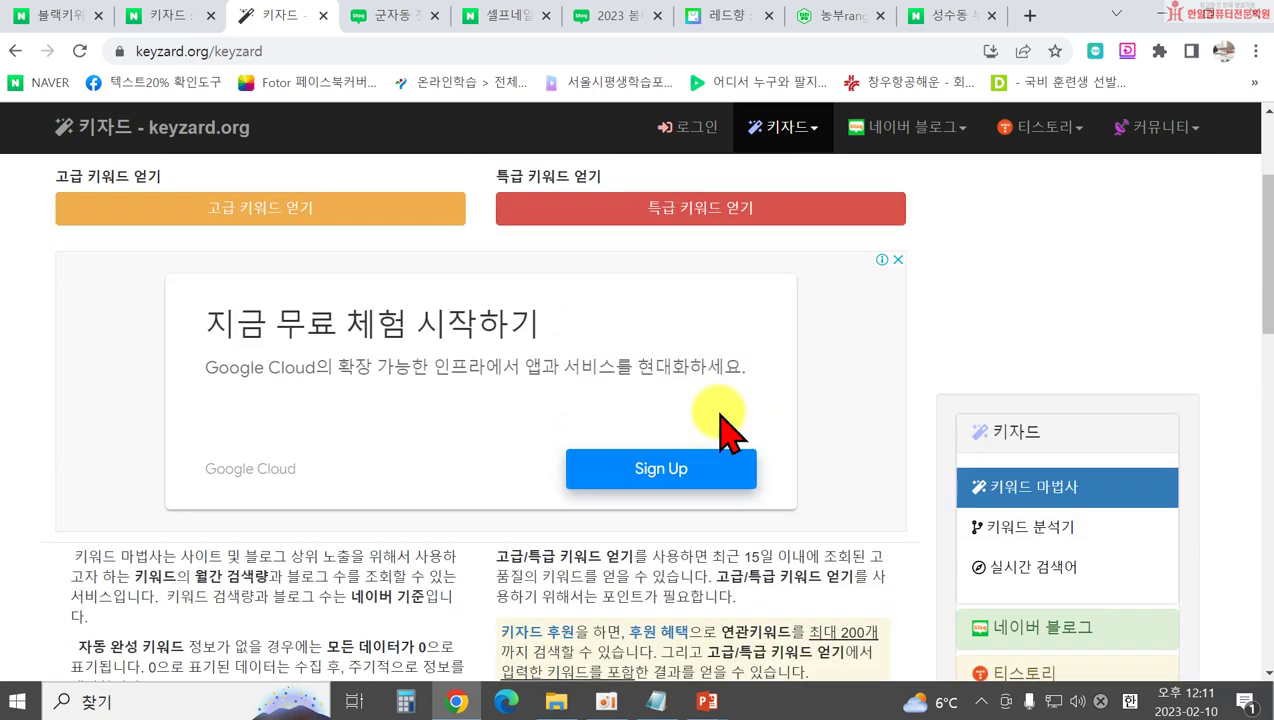
pyautogui.scroll(2, 720, 430)
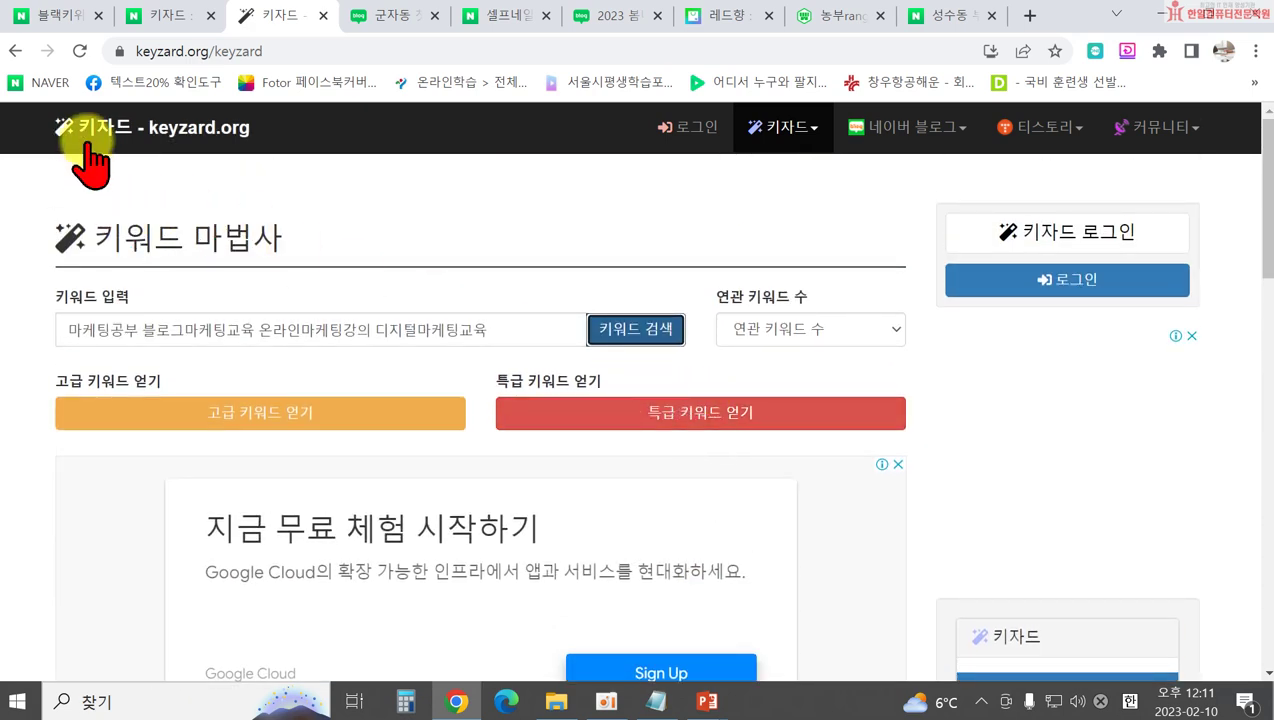
# Return to the 키자드 home page, open 키워드 분석기 and analyze the keyword 군자동 오피스텔
pyautogui.click(72, 130)
pyautogui.click(398, 401)
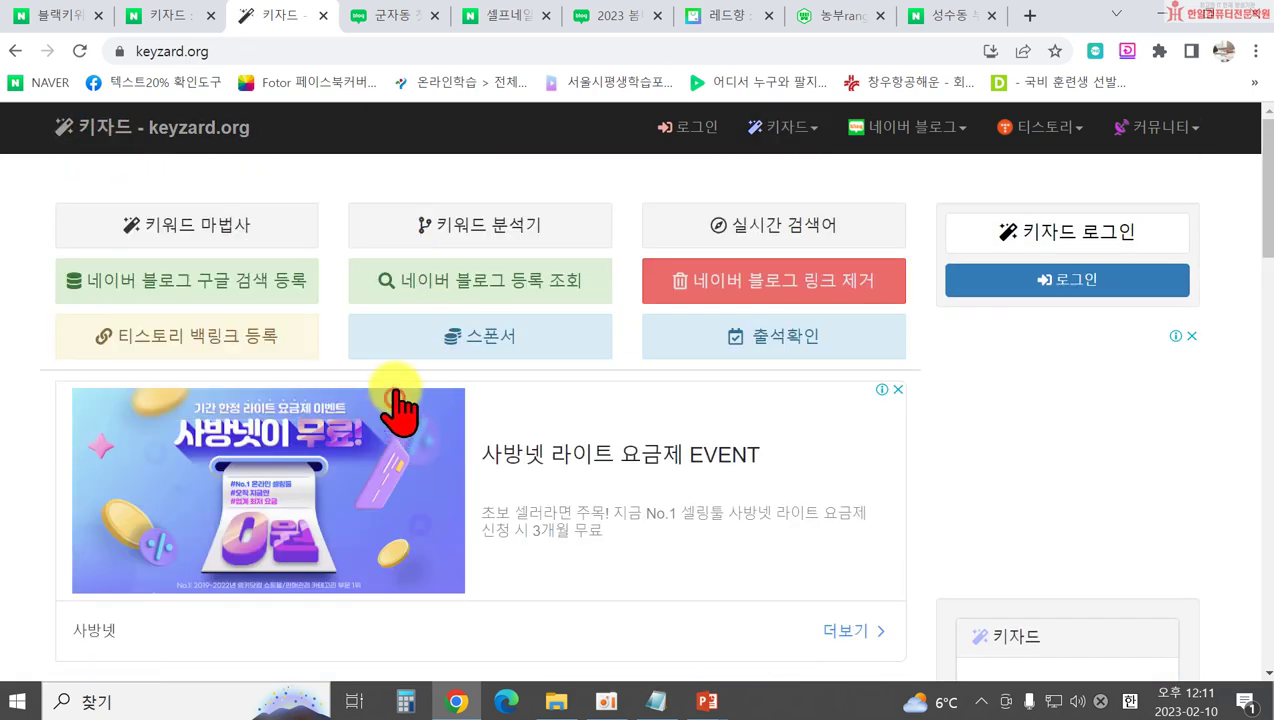
pyautogui.click(441, 240)
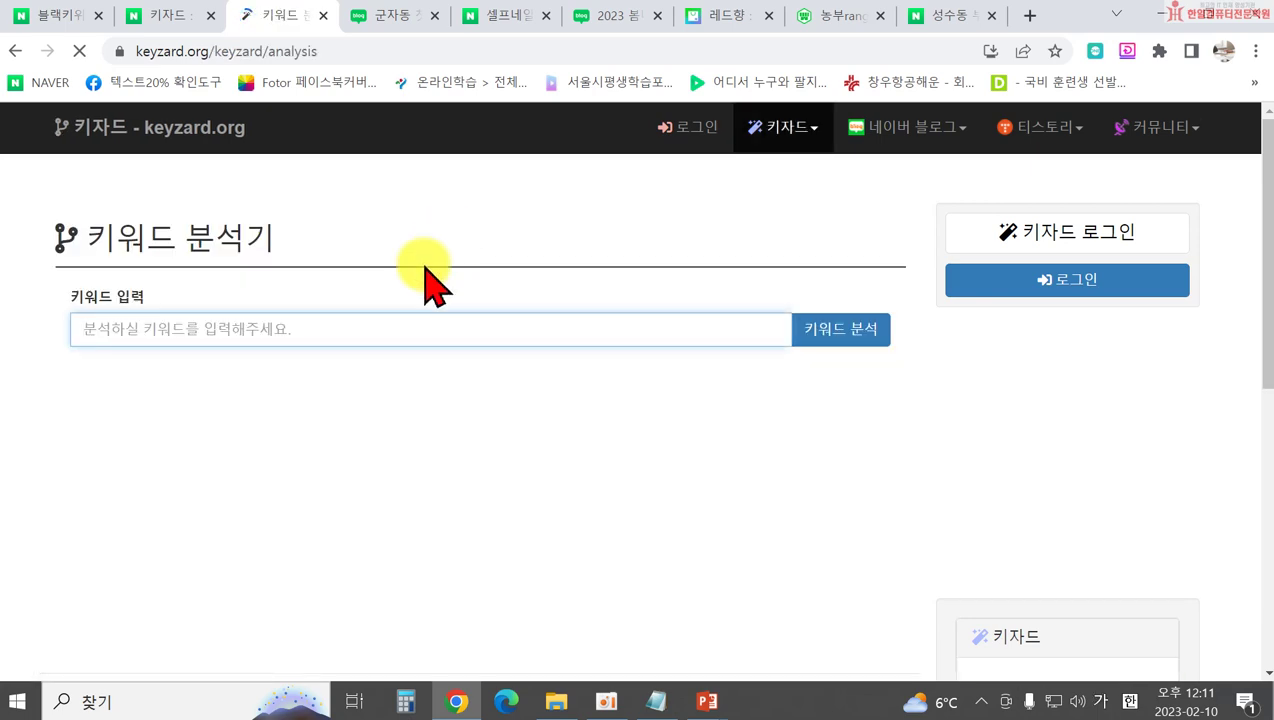
pyautogui.click(306, 337)
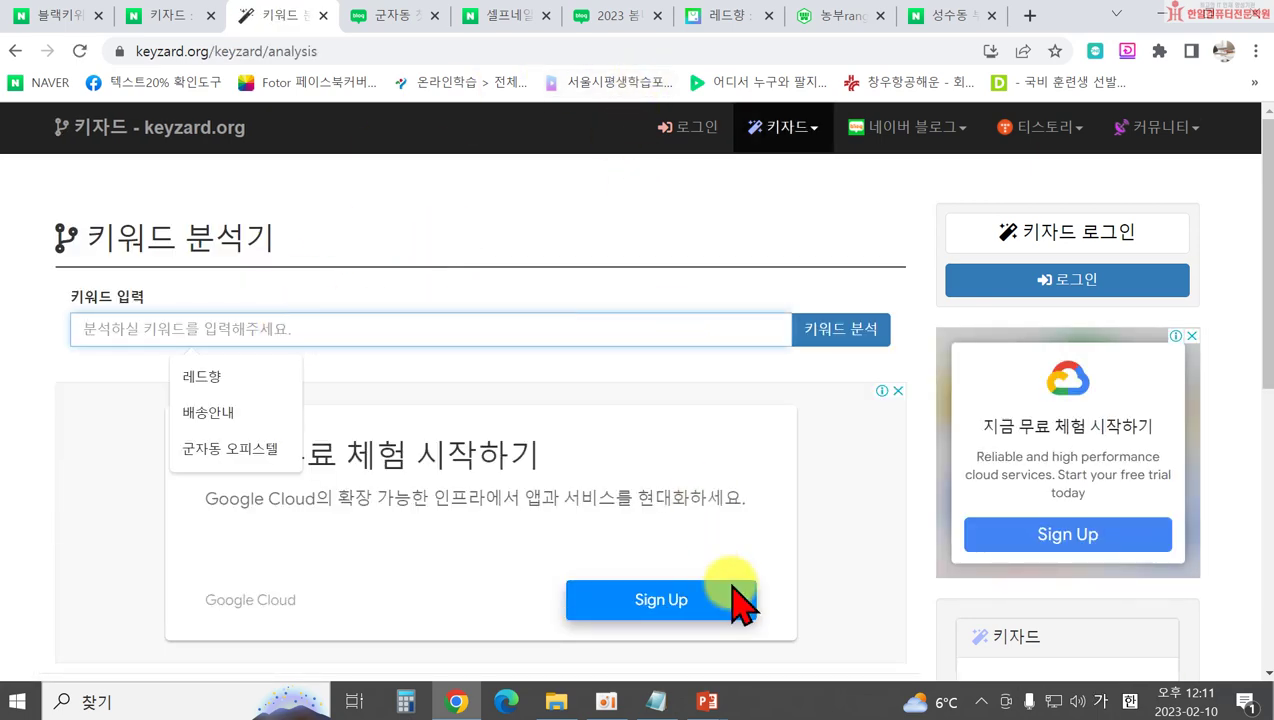
pyautogui.click(255, 450)
pyautogui.doubleClick(131, 327)
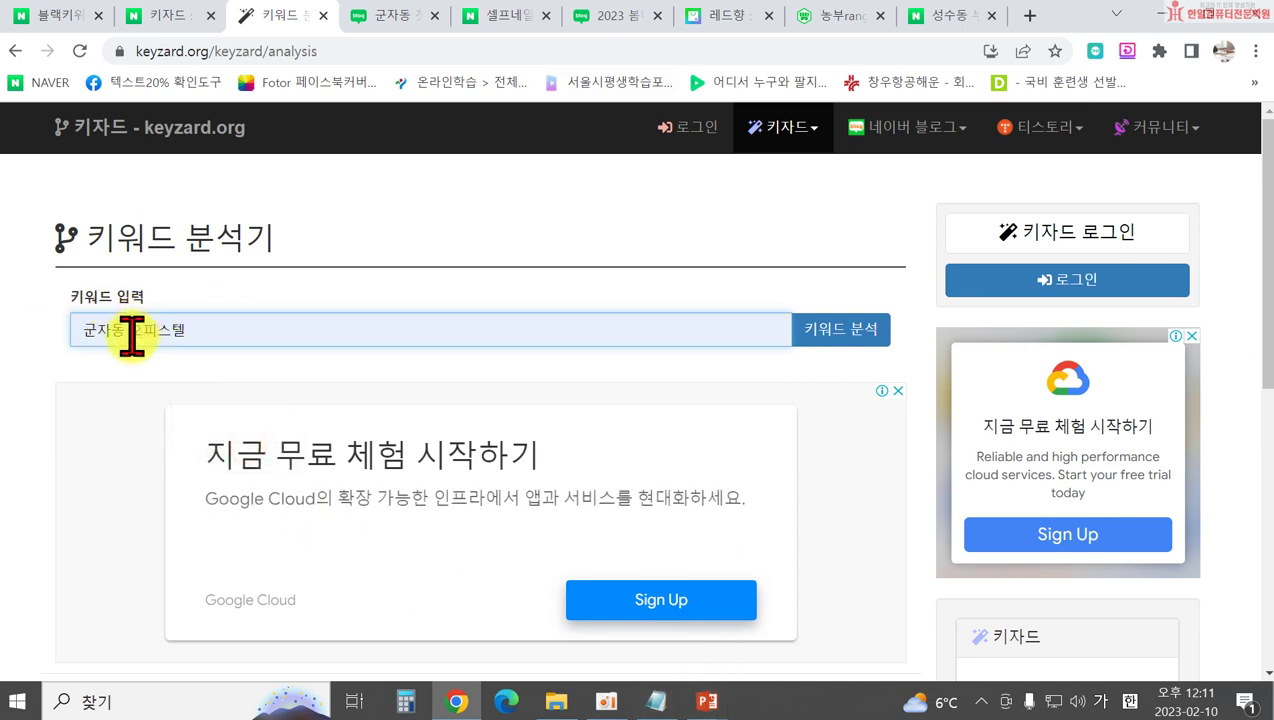
pyautogui.click(839, 333)
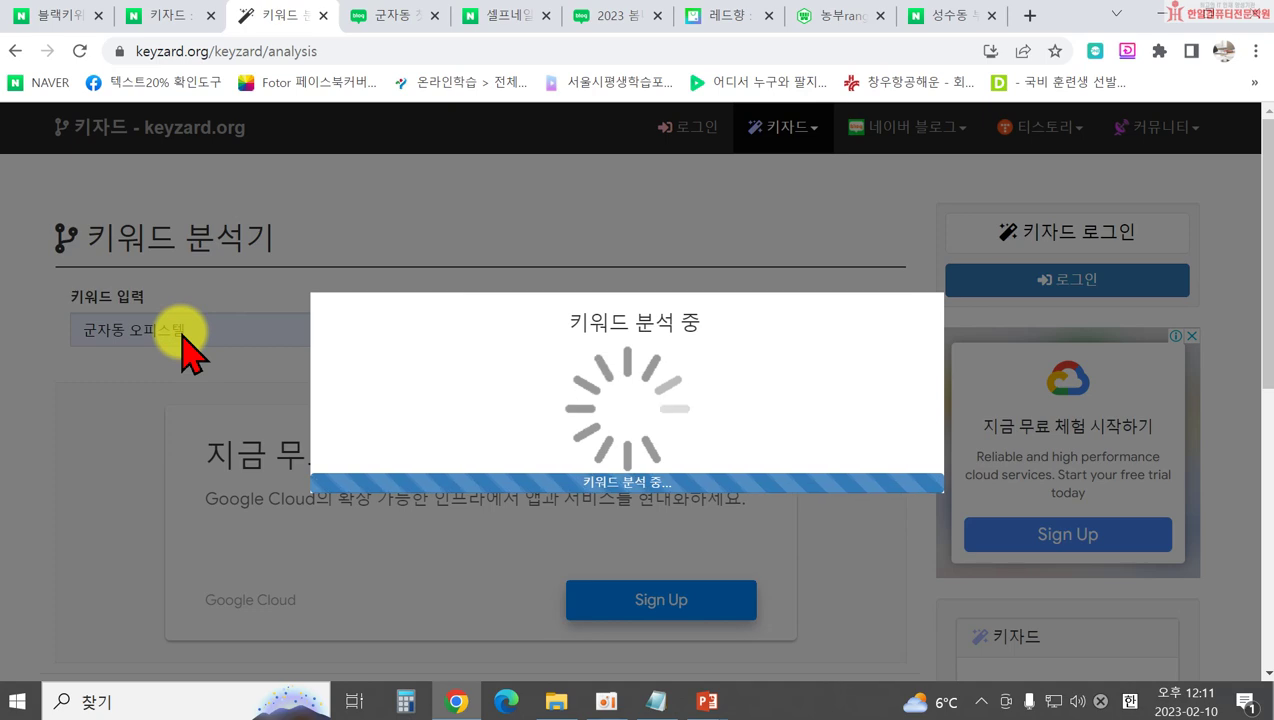
# Examine the 분석 결과 for the top-ranked blog posts, comparing their image counts and word frequencies
pyautogui.scroll(-4, 788, 378)
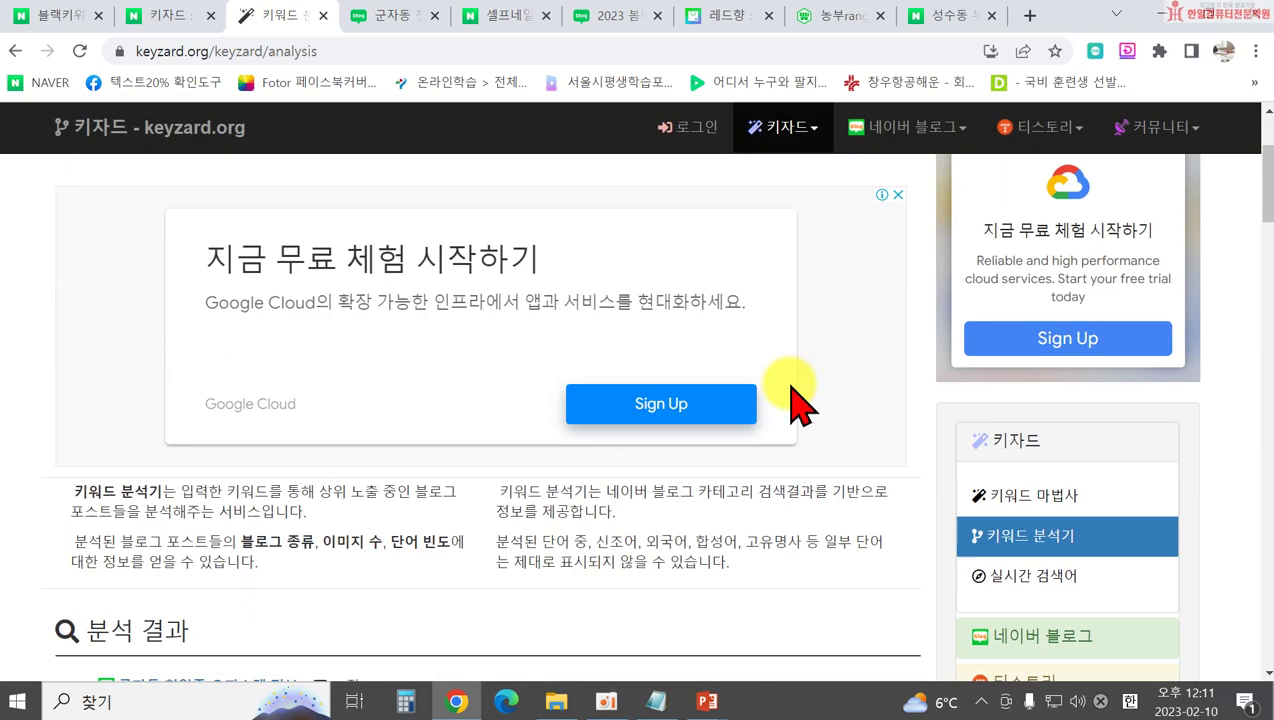
pyautogui.scroll(-2, 668, 455)
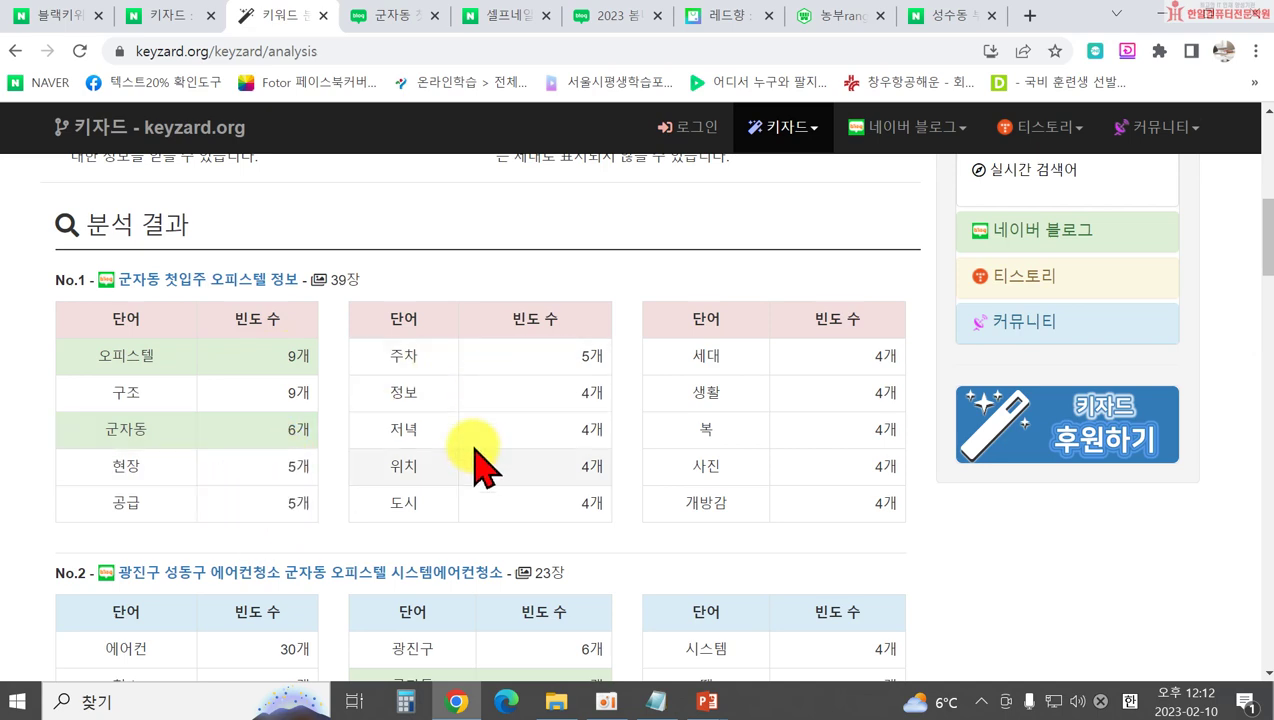
pyautogui.scroll(-2, 847, 512)
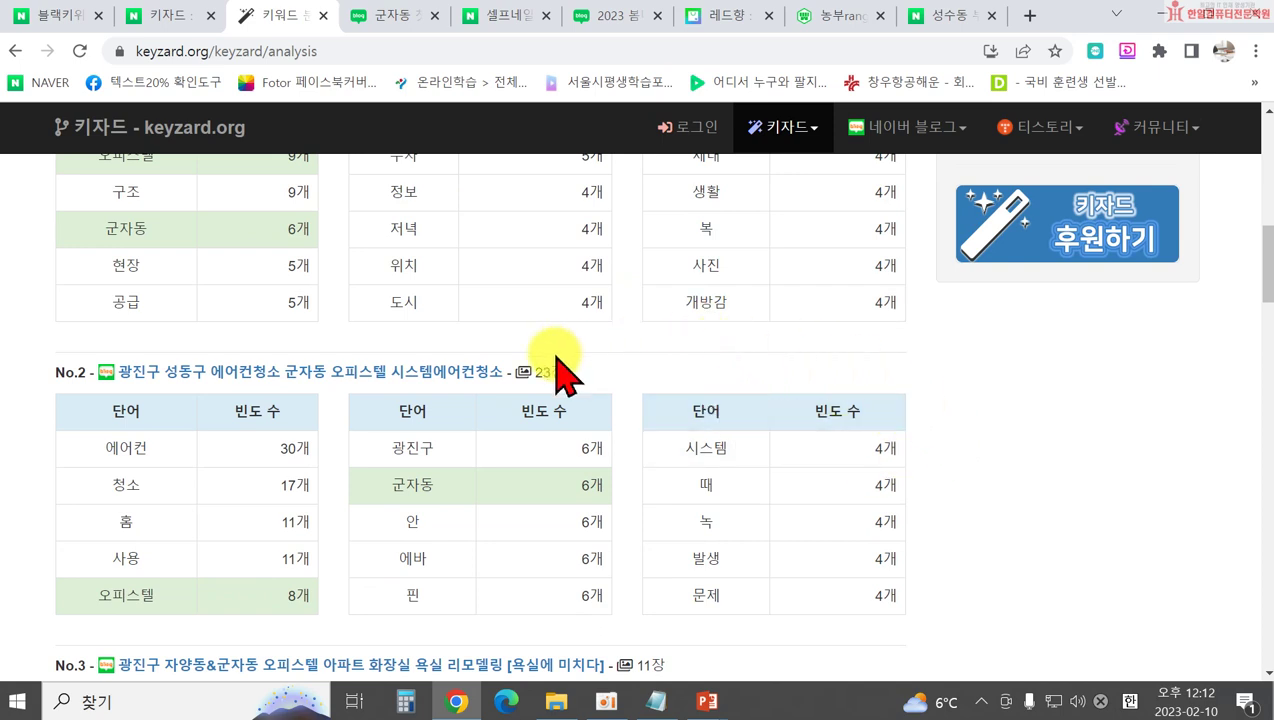
pyautogui.scroll(3, 905, 520)
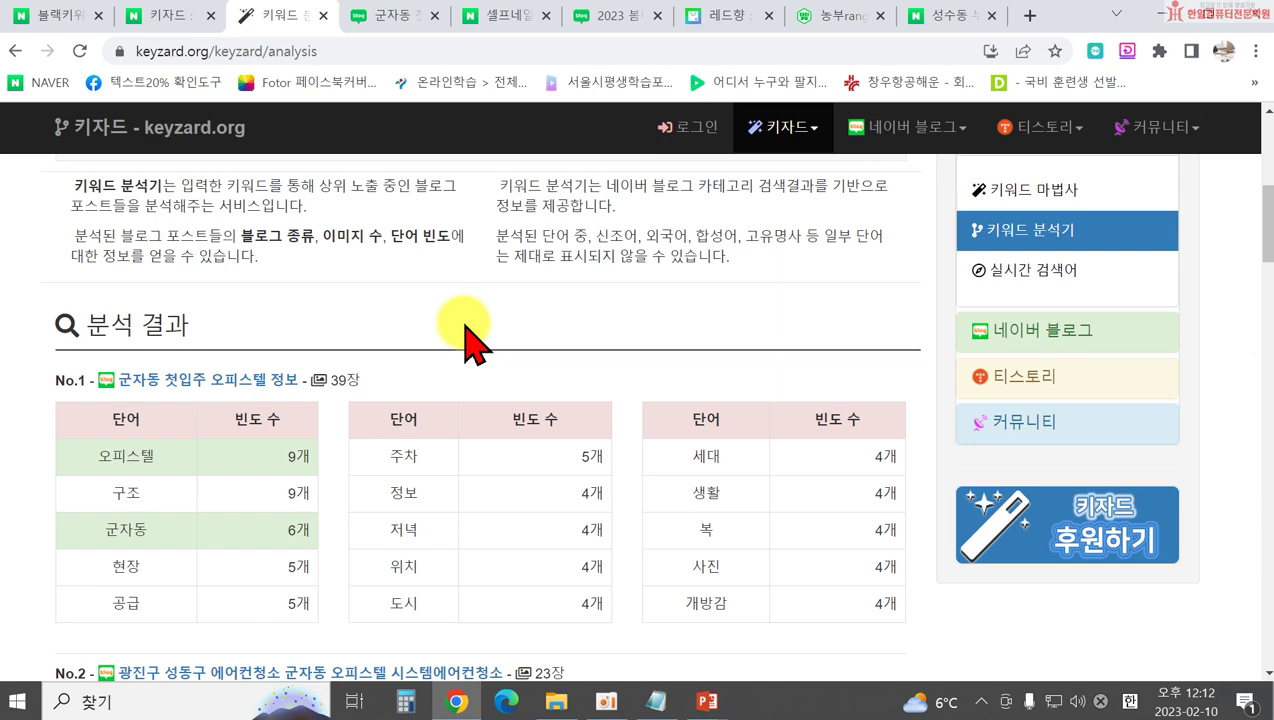
pyautogui.scroll(6, 458, 320)
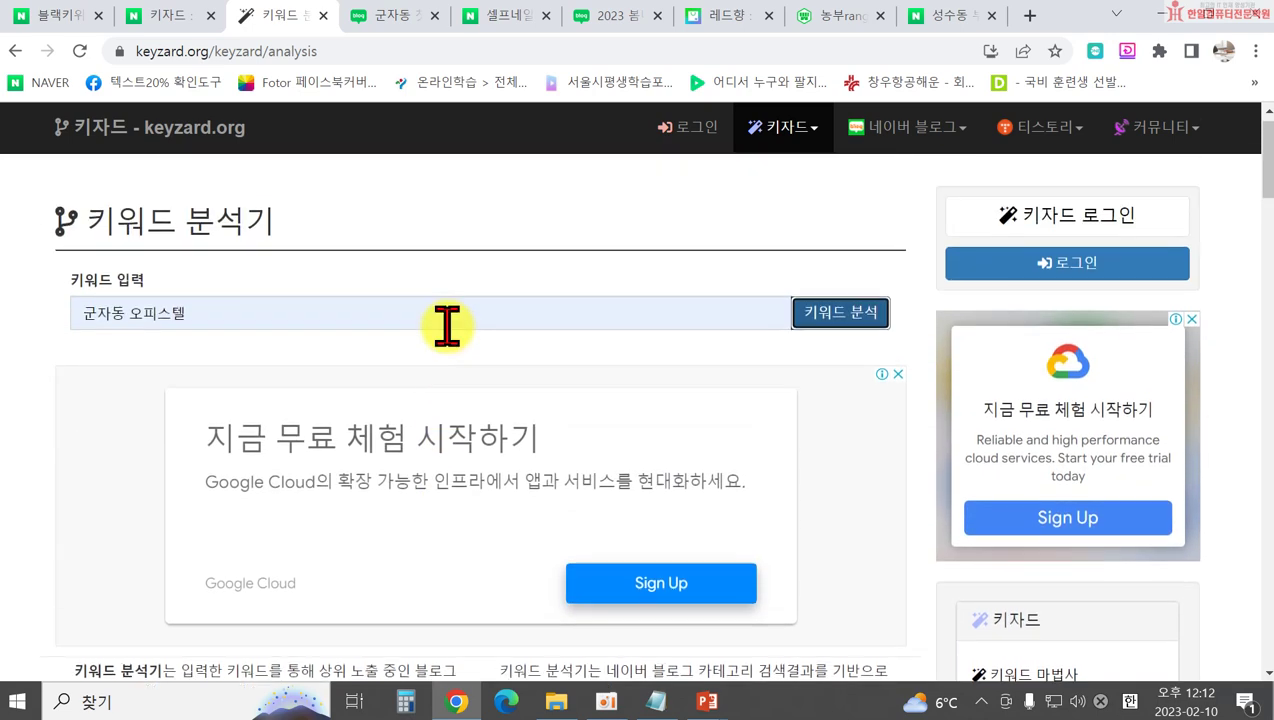
# Return to the 키자드 home page, open 실시간 검색어 and examine the ranked terms' monthly search volumes and blog counts
pyautogui.click(150, 128)
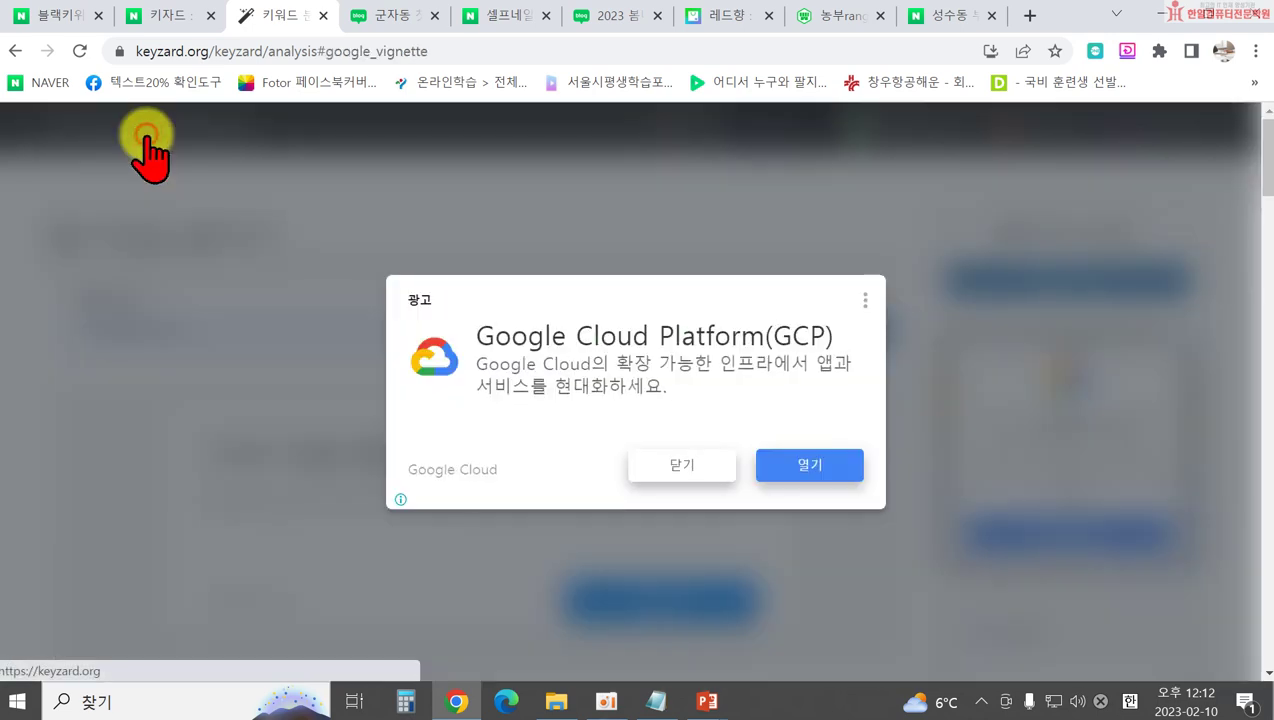
pyautogui.click(662, 468)
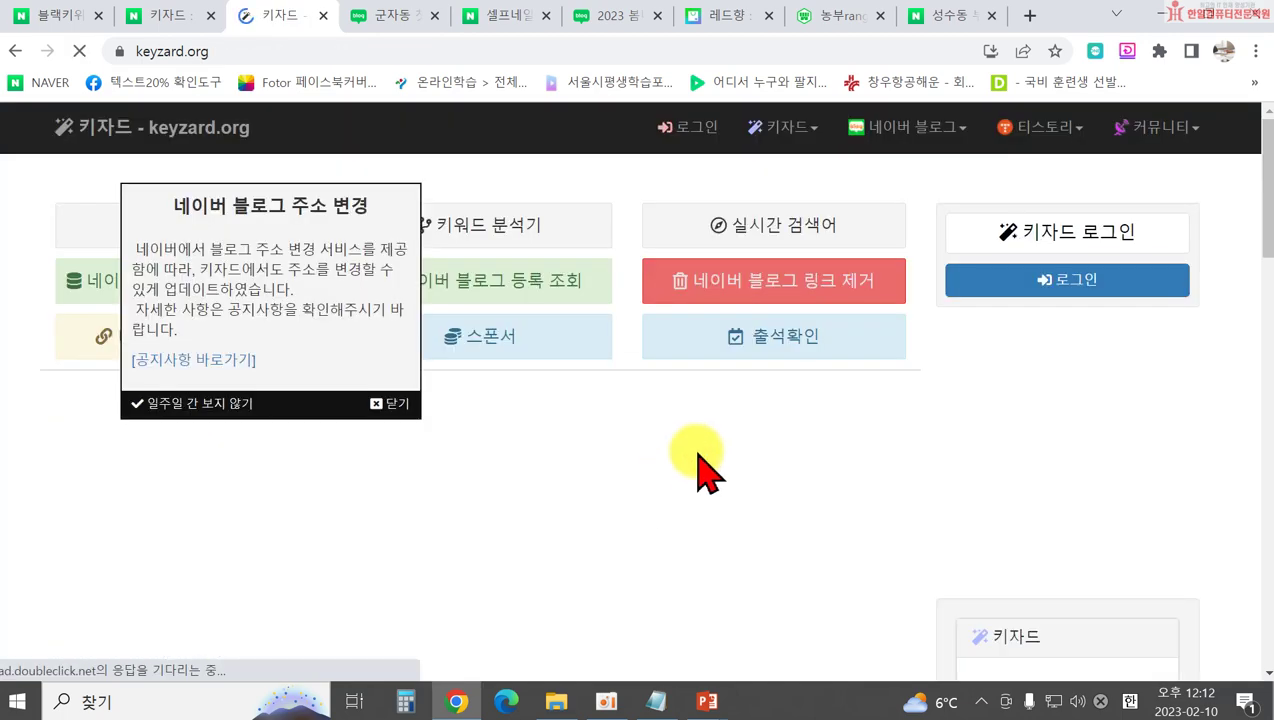
pyautogui.click(390, 406)
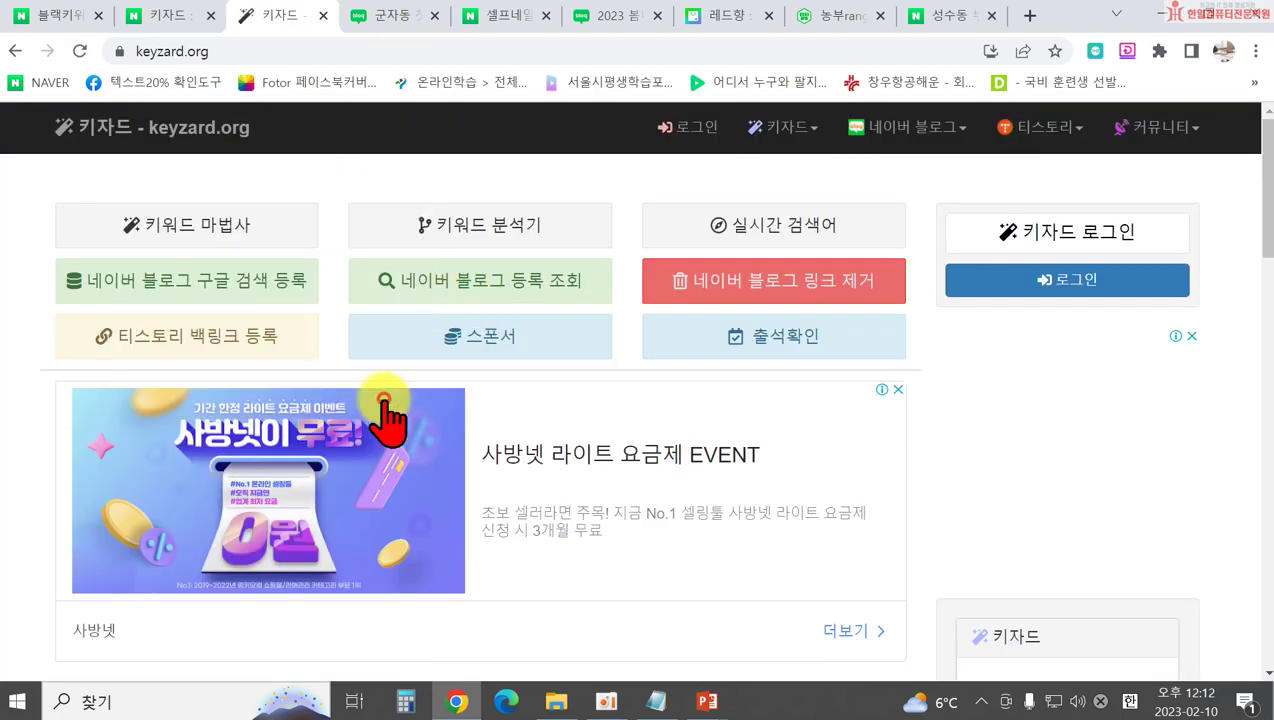
pyautogui.click(733, 242)
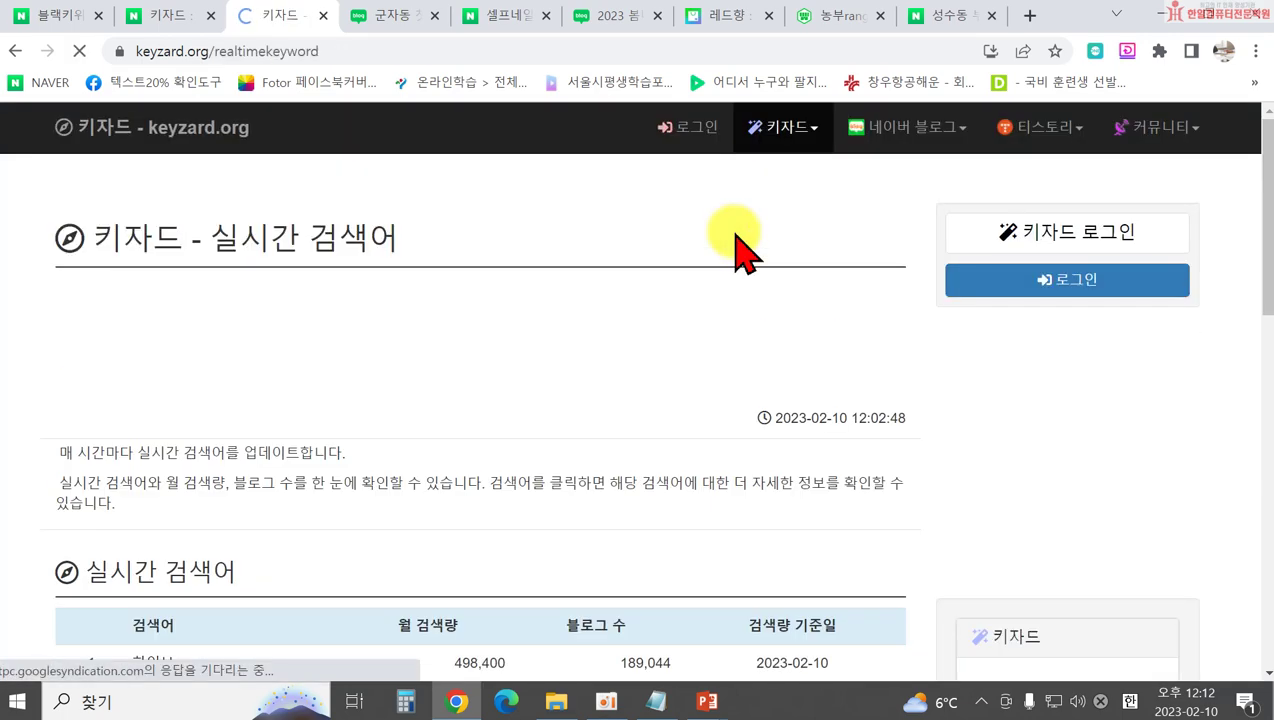
pyautogui.scroll(-2, 690, 320)
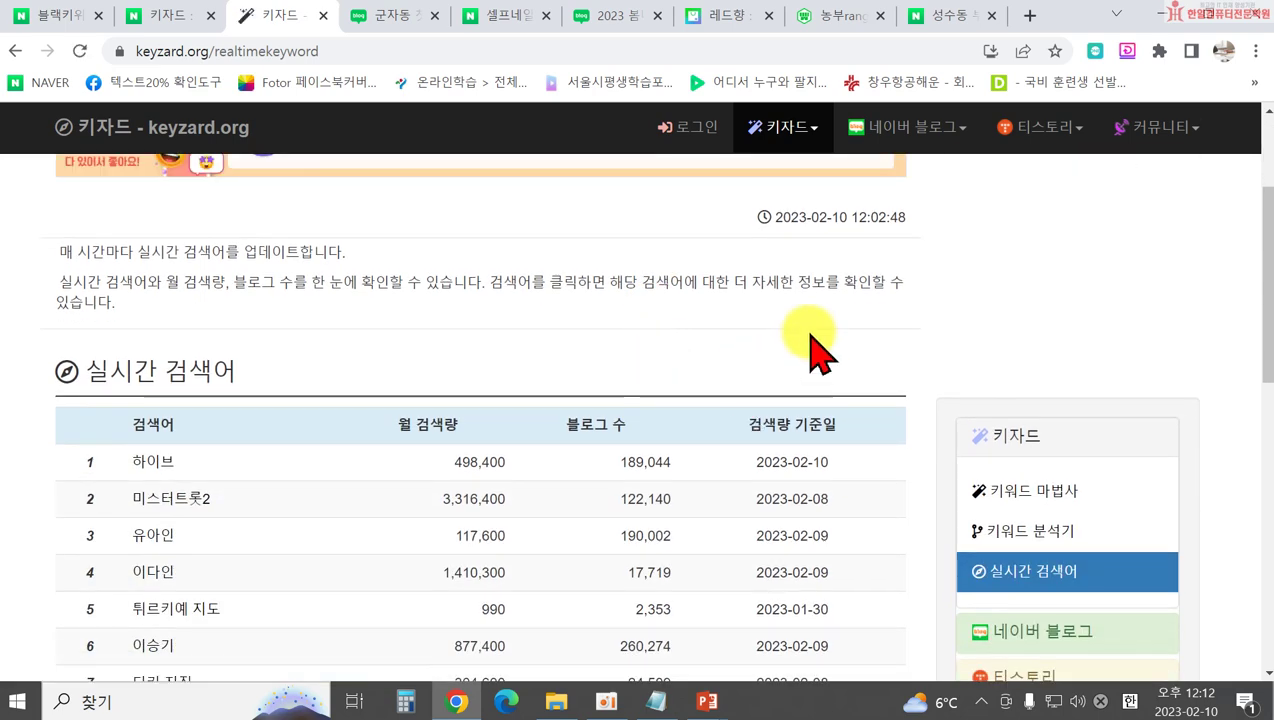
pyautogui.scroll(-1, 818, 345)
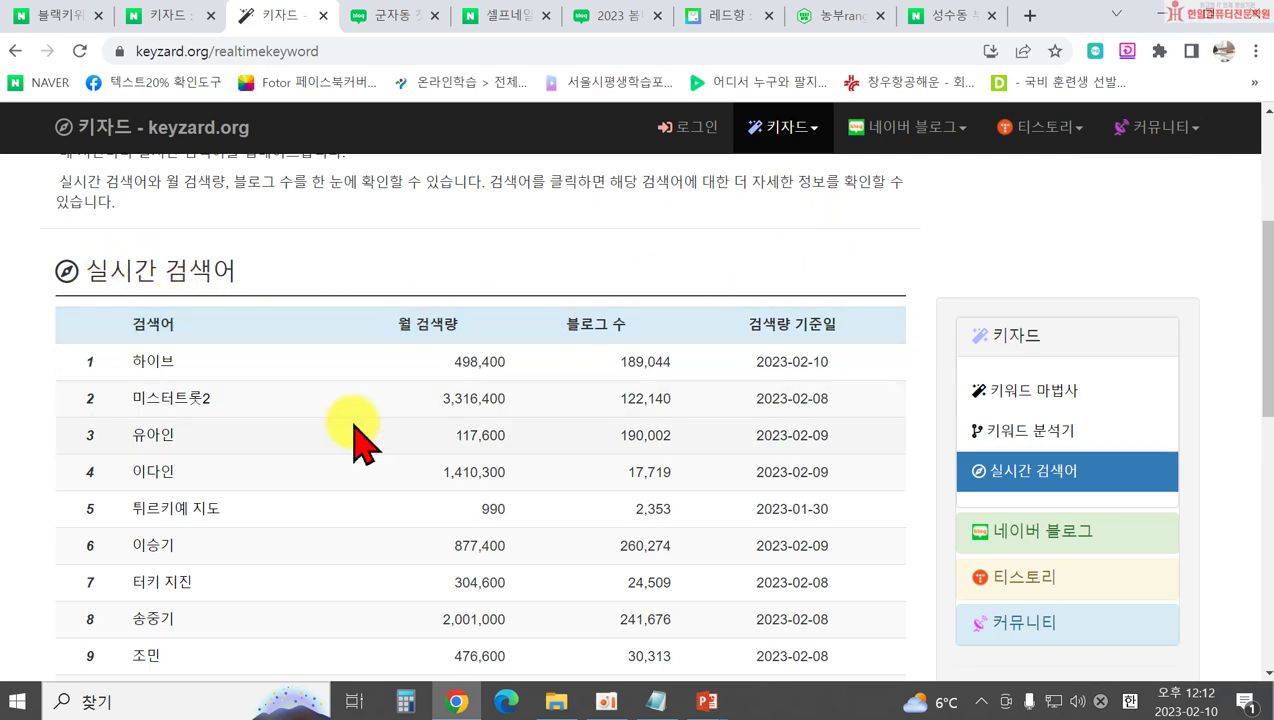
pyautogui.scroll(-1, 345, 435)
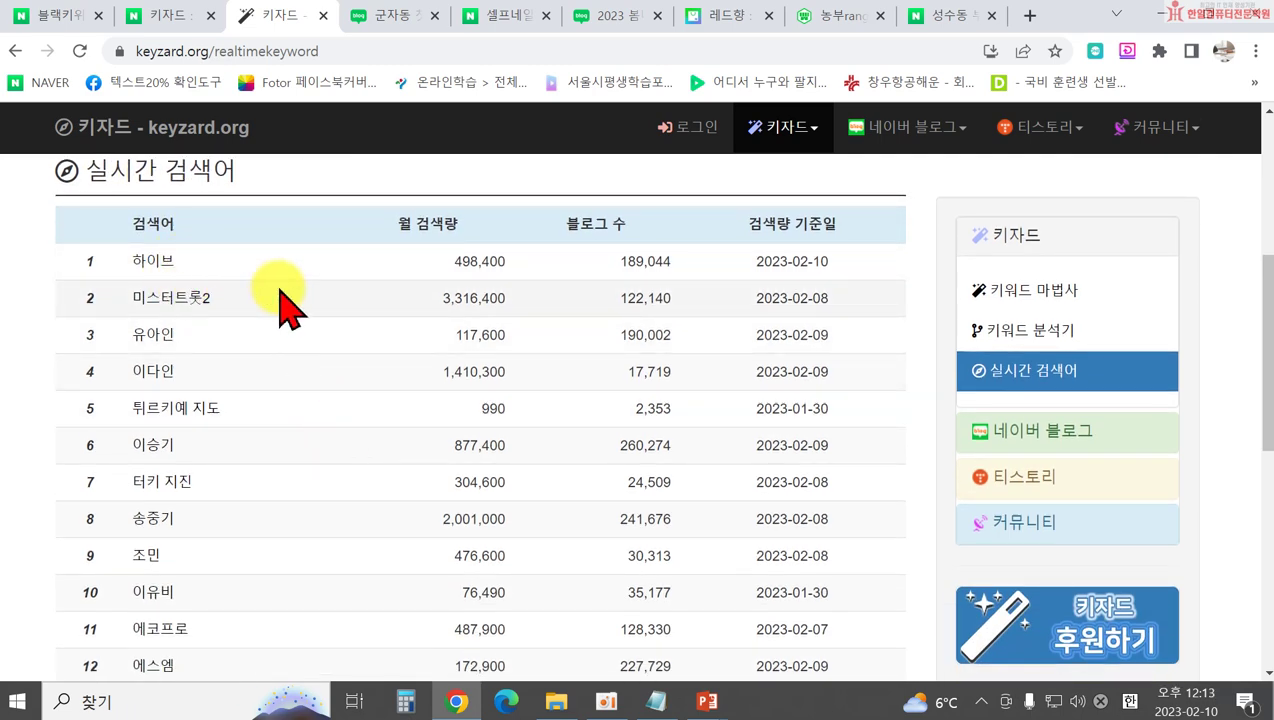
pyautogui.scroll(1, 489, 269)
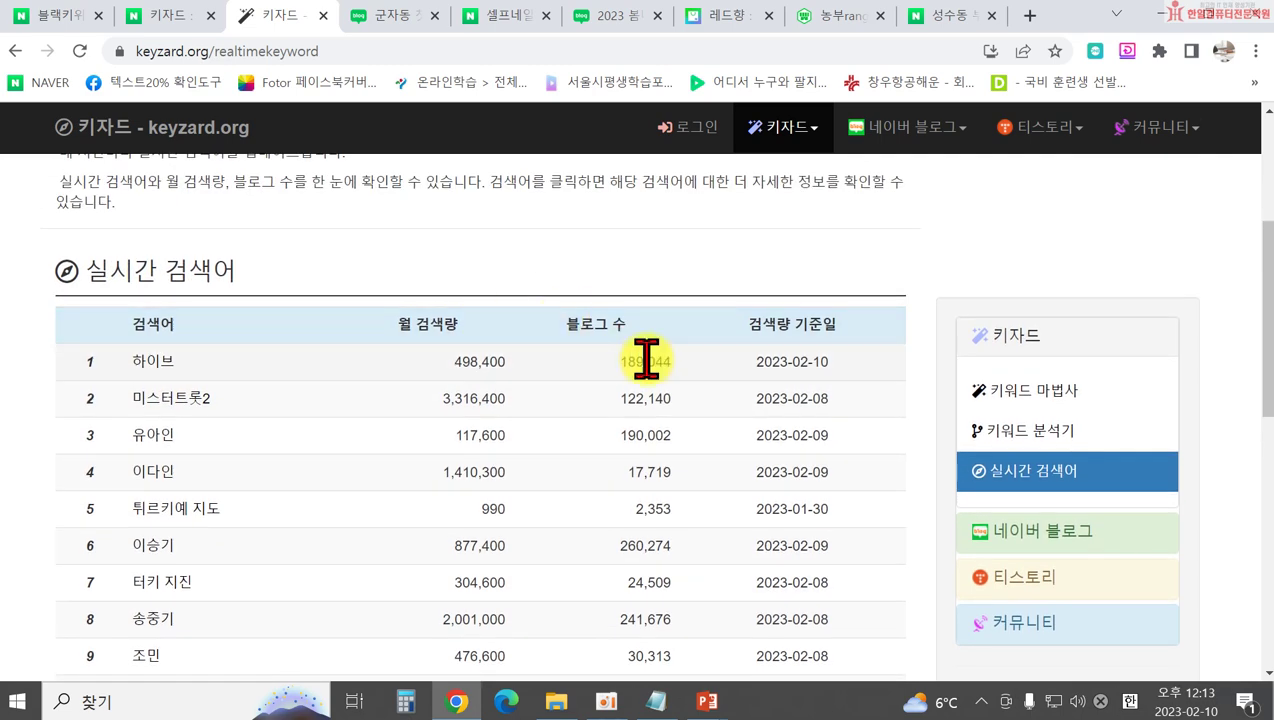
# Open the details of the real-time search term 하이브 and examine its PC and mobile search volumes and related news
pyautogui.click(155, 360)
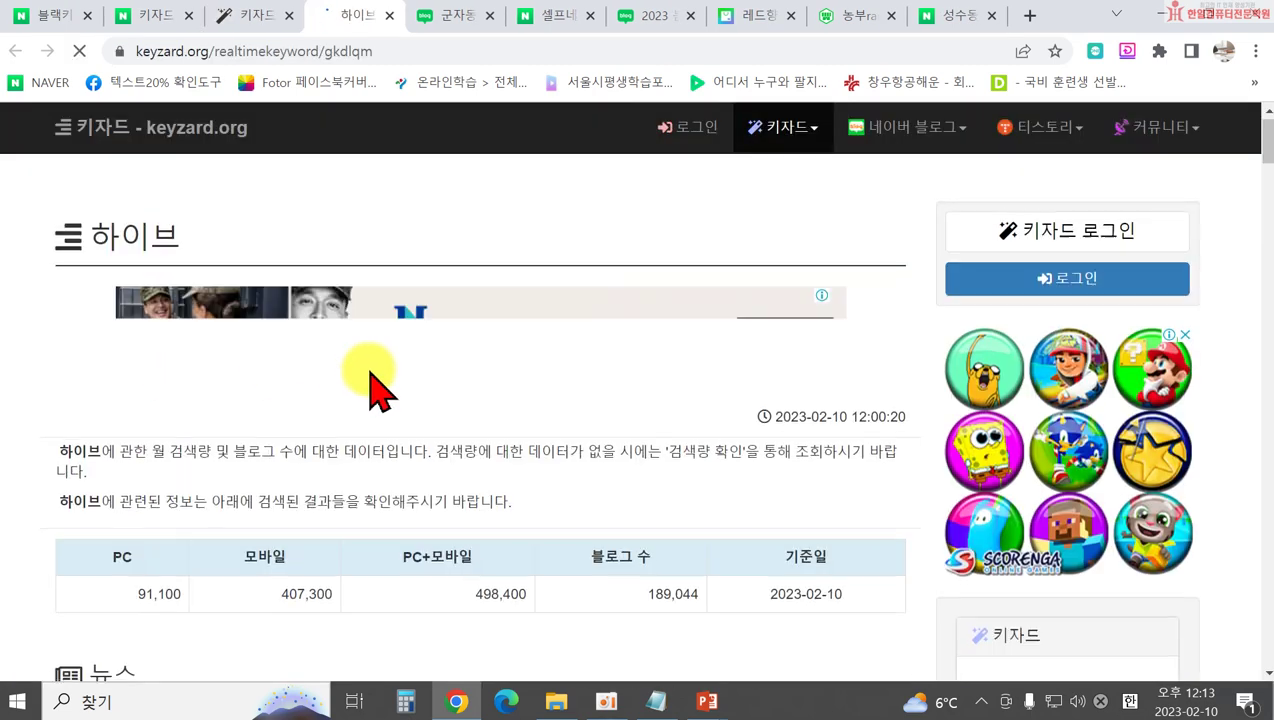
pyautogui.scroll(-1, 475, 515)
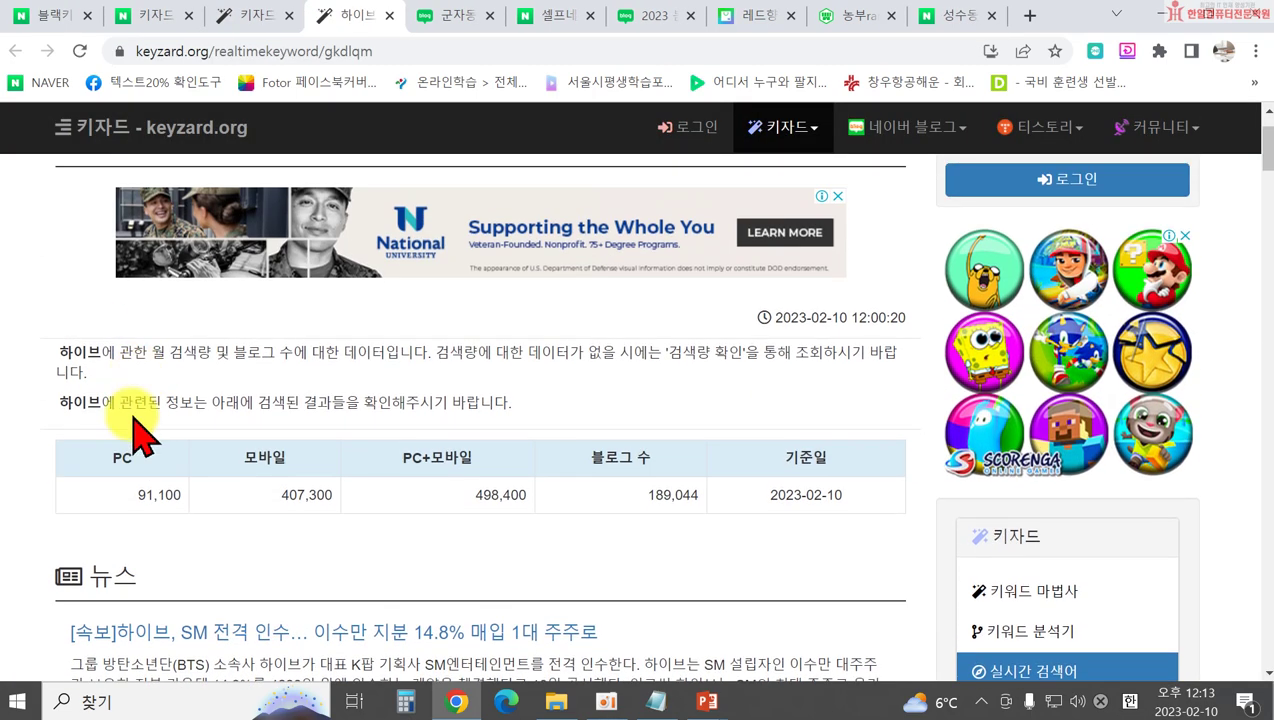
pyautogui.scroll(1, 172, 397)
pyautogui.scroll(-1, 278, 472)
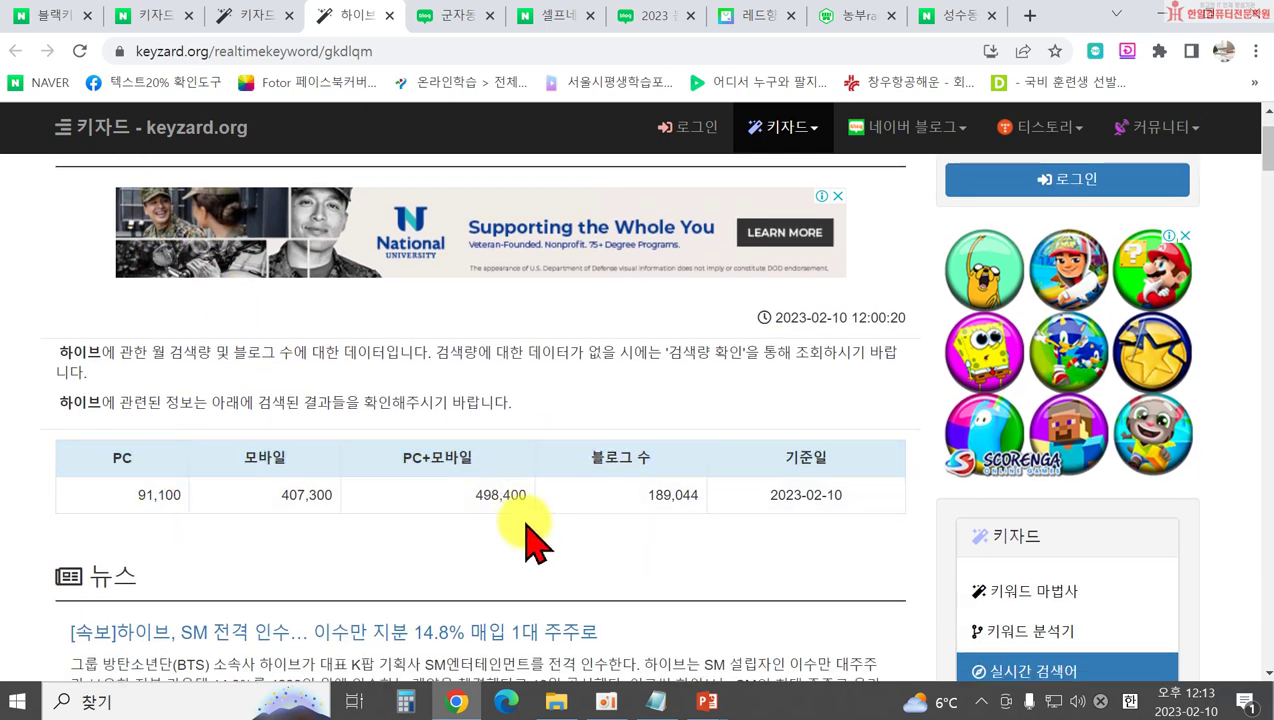
pyautogui.scroll(-1, 783, 505)
pyautogui.scroll(-2, 819, 421)
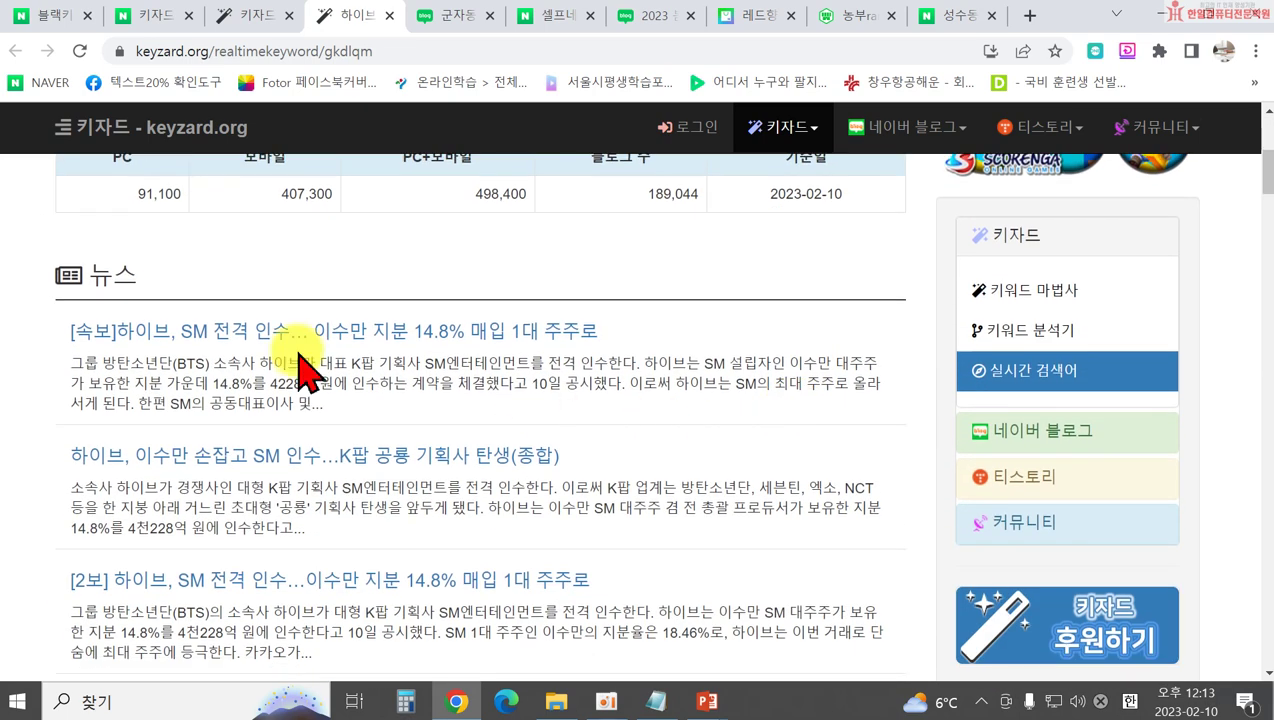
pyautogui.scroll(-10, 23, 540)
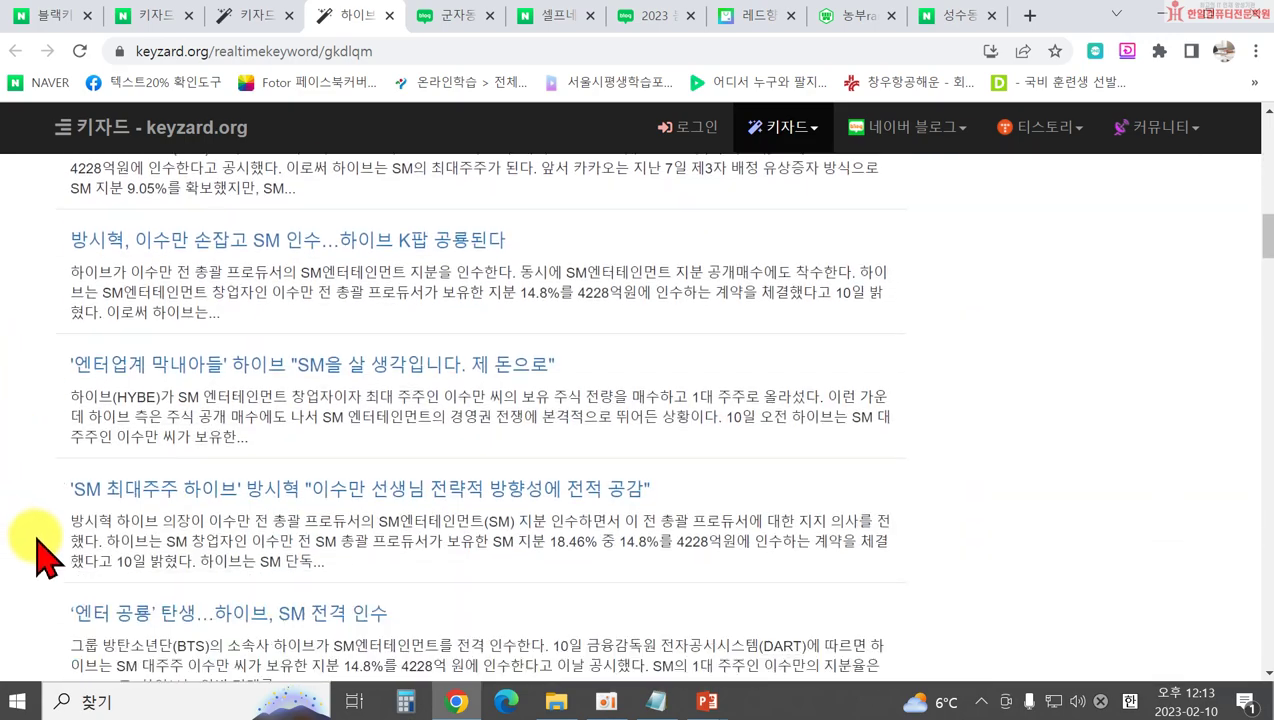
# Skim the news and blog posts related to 하이브, and close the search term's details page
pyautogui.scroll(-7, 44, 541)
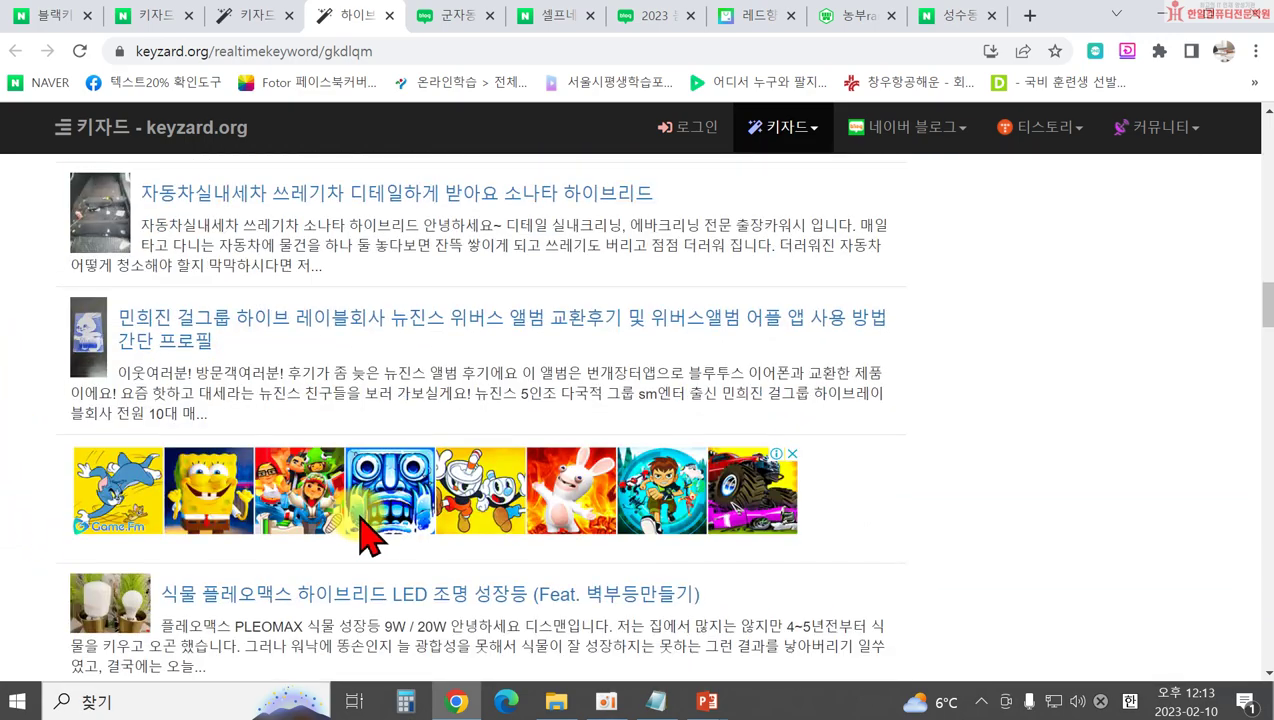
pyautogui.scroll(-5, 437, 527)
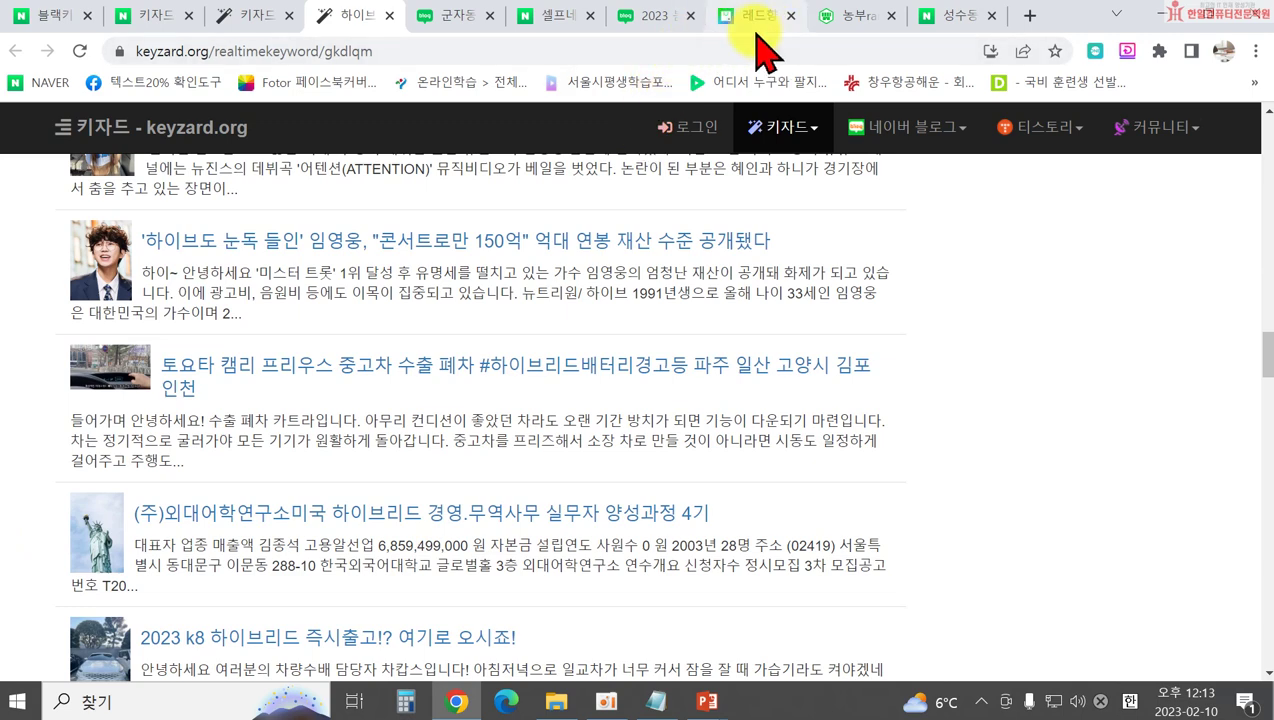
pyautogui.click(388, 16)
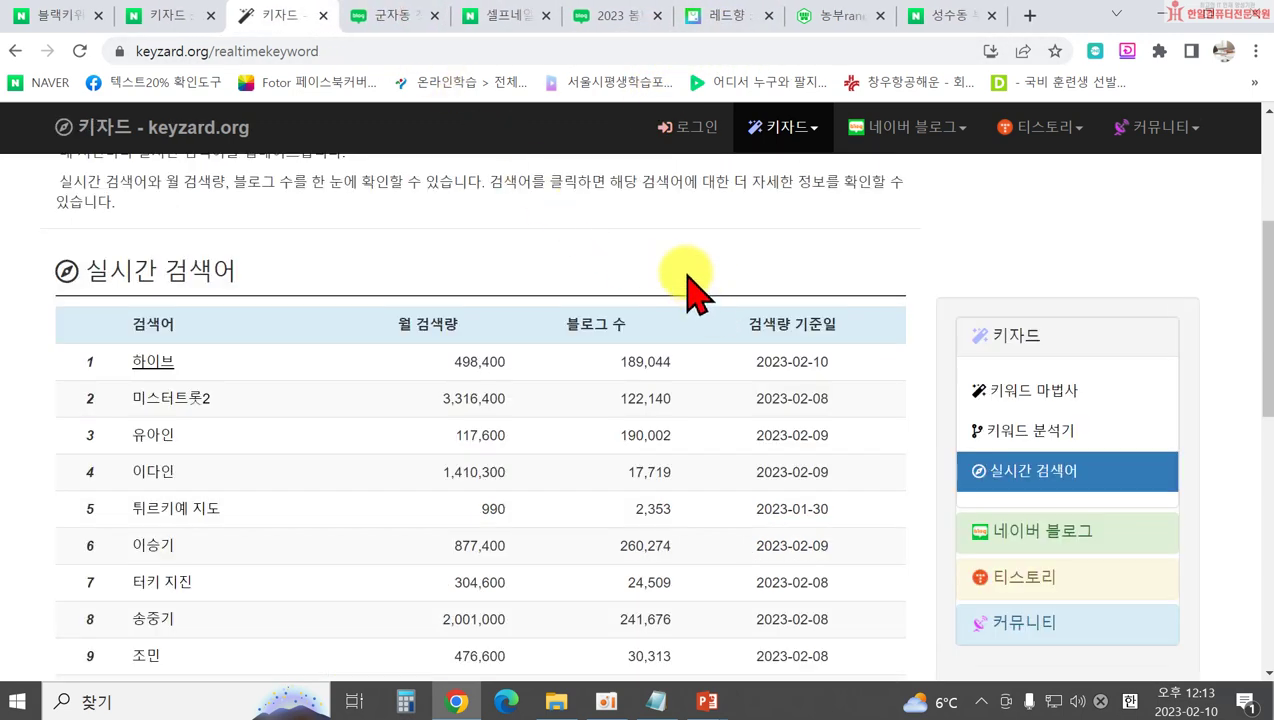
# Return to the 키자드 home page, dismiss the 네이버 블로그 주소 변경 notice and close the 키자드 page
pyautogui.scroll(4, 655, 312)
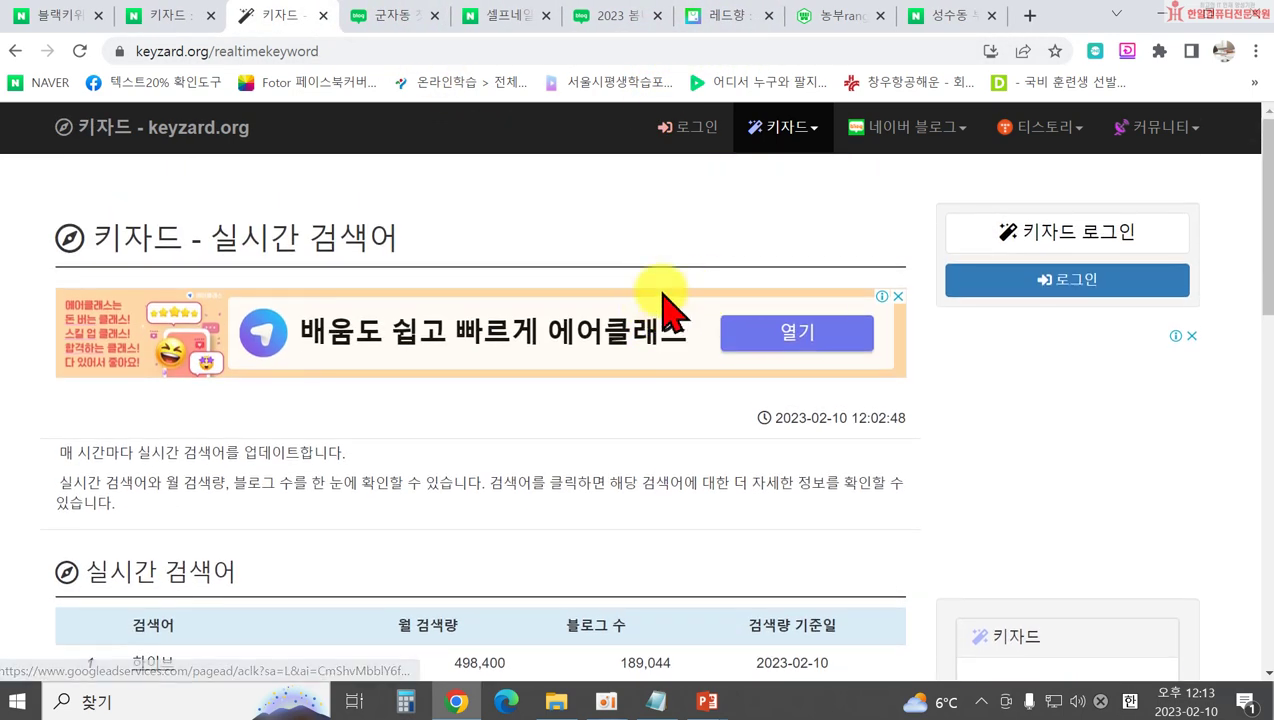
pyautogui.click(166, 118)
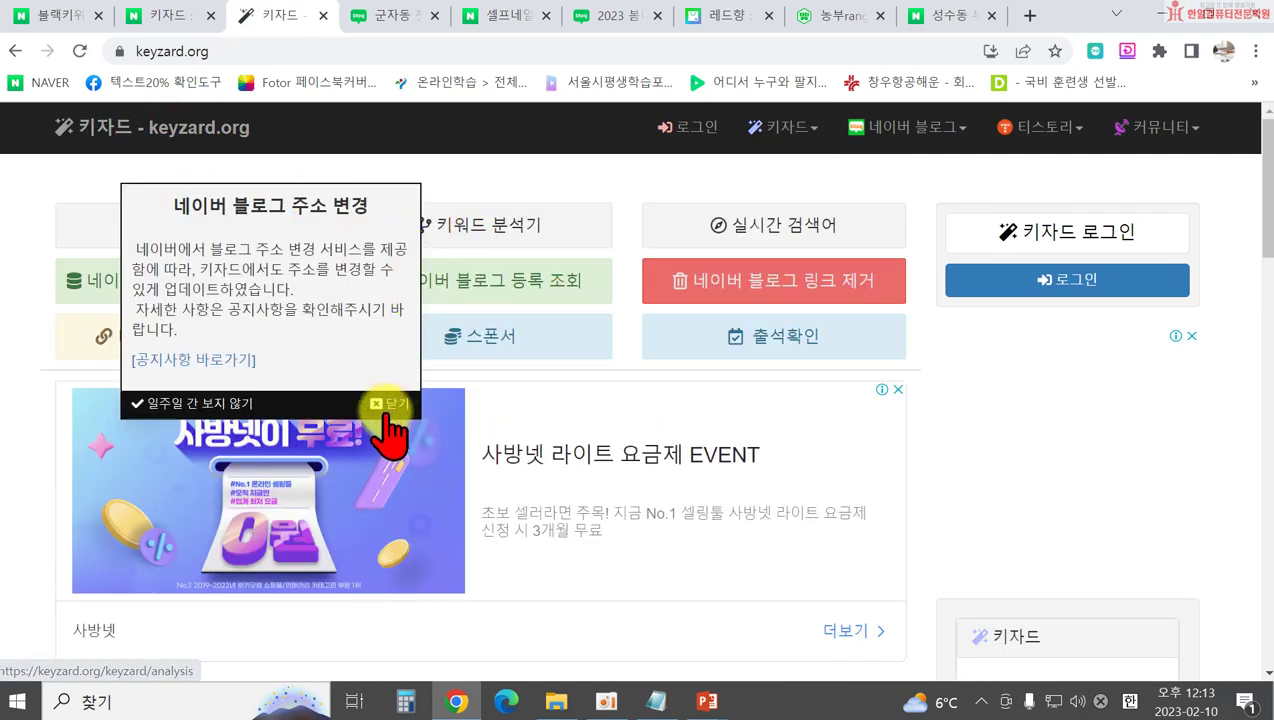
pyautogui.click(389, 406)
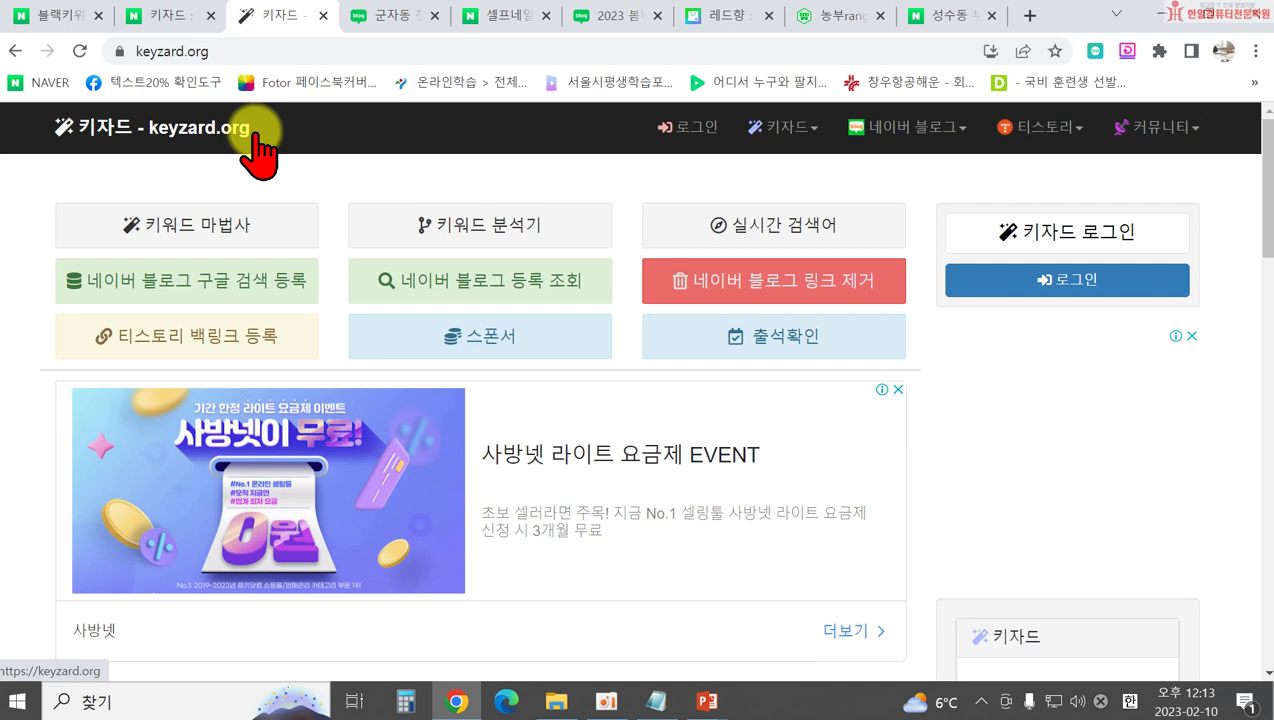
pyautogui.click(322, 16)
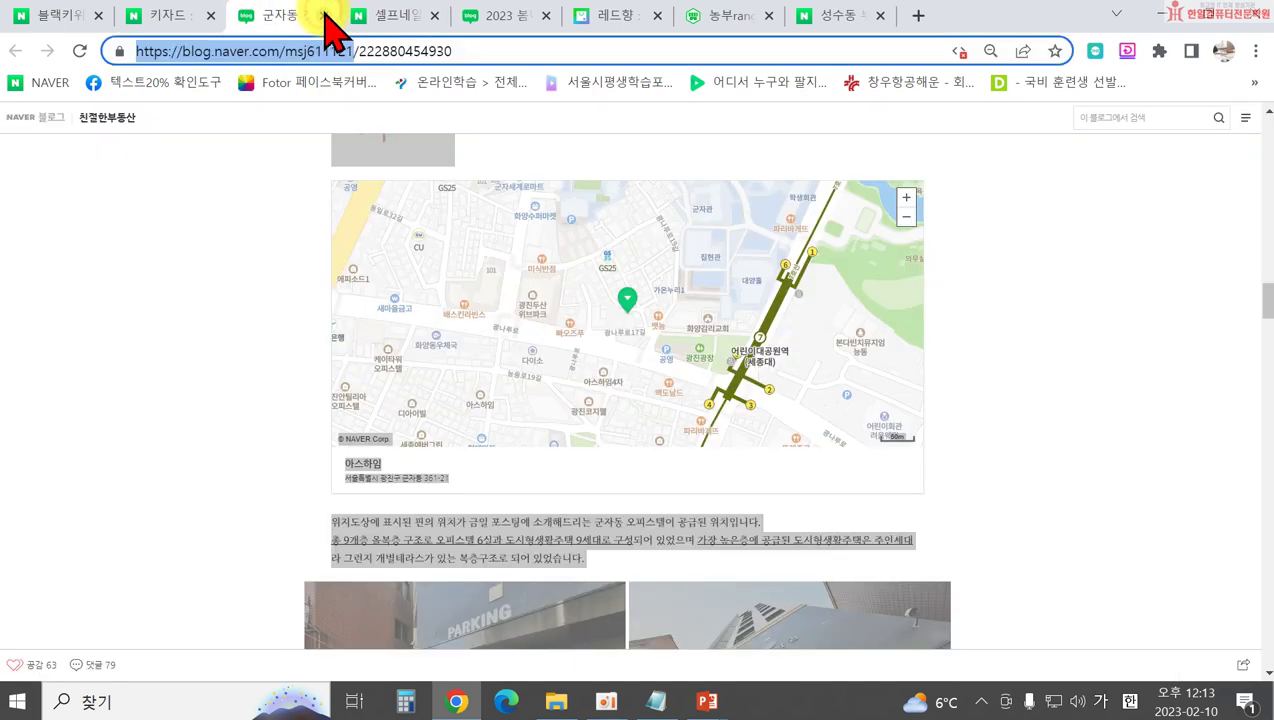
# Switch to the PowerPoint slide show and advance past the keyword tool slides to 검색 상위 노출을 위한 검색엔진최적화 8가지 방법
pyautogui.click(709, 700)
pyautogui.click(745, 630)
pyautogui.press('Left')
pyautogui.press('Left')
pyautogui.press('Left')
pyautogui.press('Left')
pyautogui.press('Right')
pyautogui.press('Right')
pyautogui.press('Left')
pyautogui.press('Right')
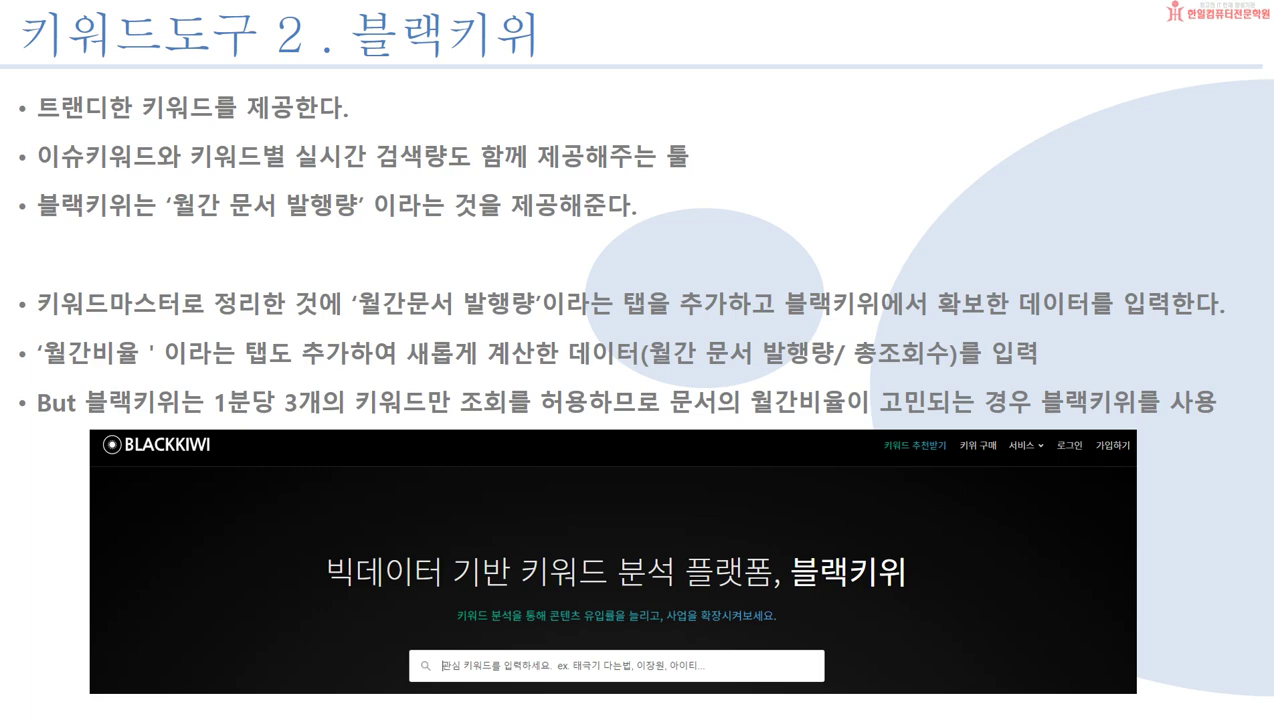
pyautogui.press('Right')
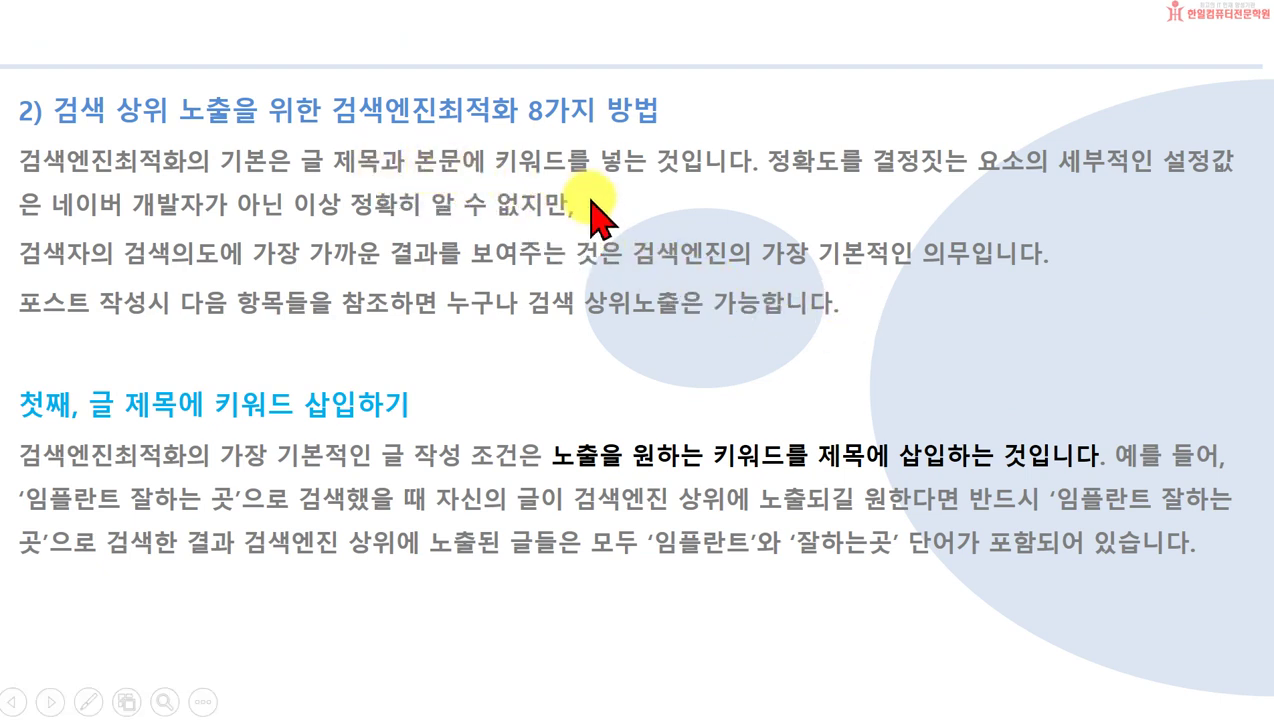
# Switch to Chrome, examine the keyword placement in the title and body of 군자동 첫입주 오피스텔 정보, and return to the slide show
pyautogui.press('super')
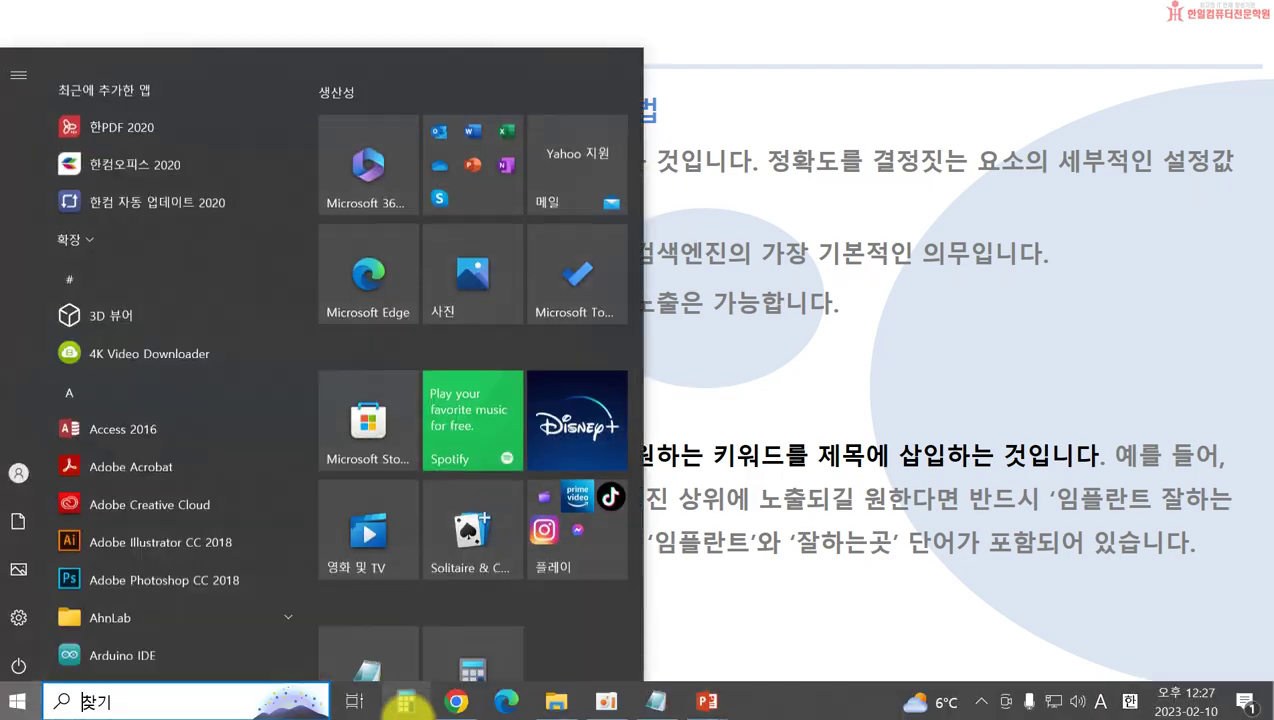
pyautogui.click(456, 701)
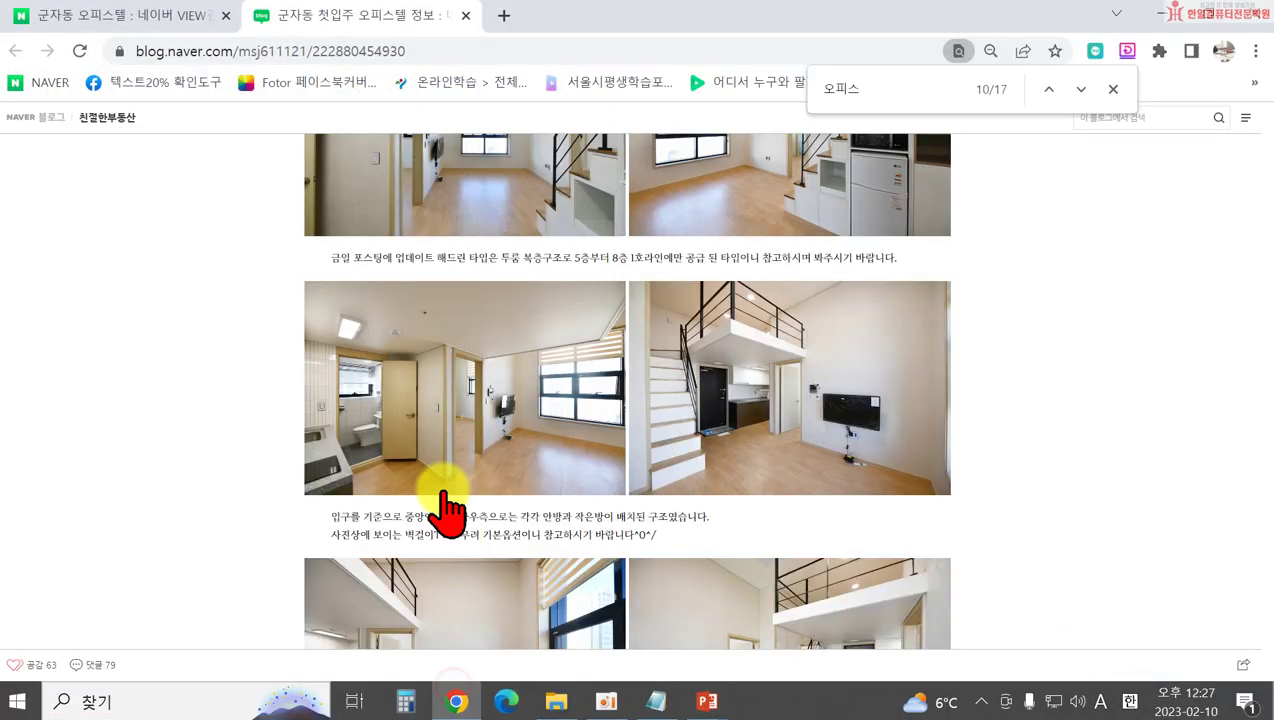
pyautogui.scroll(20, 555, 398)
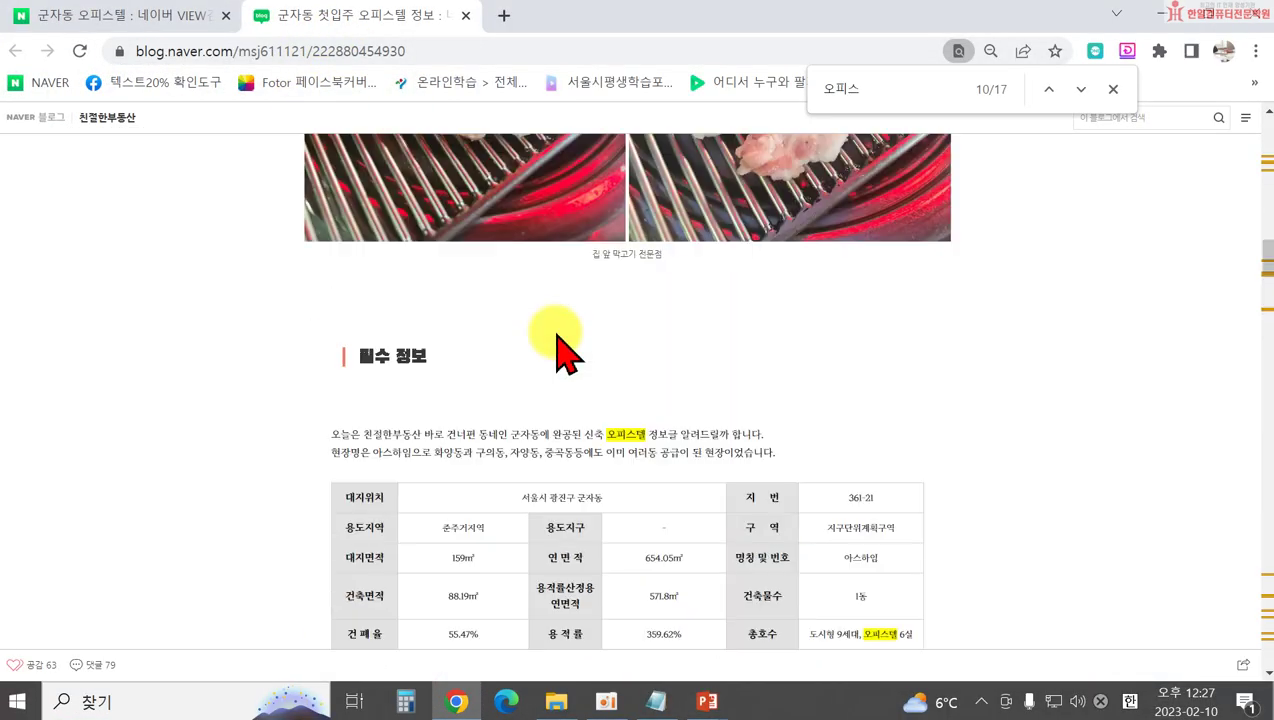
pyautogui.scroll(5, 500, 380)
pyautogui.scroll(-3, 430, 405)
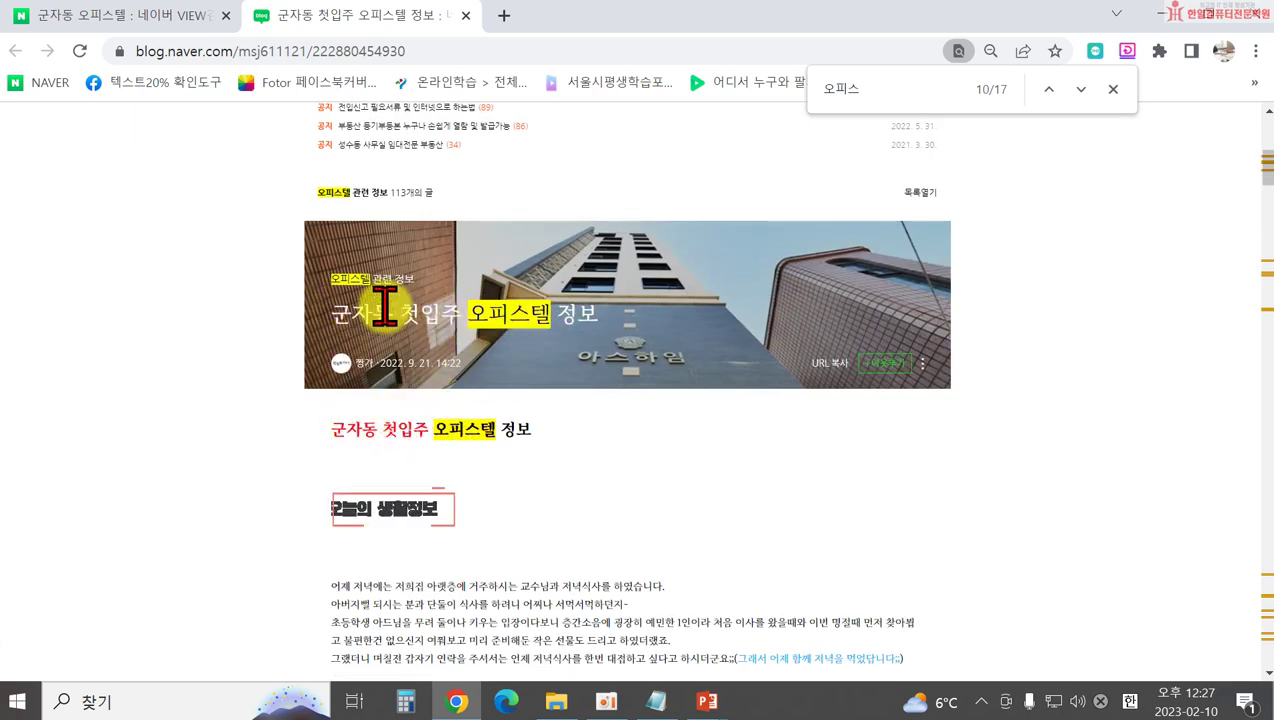
pyautogui.scroll(-6, 508, 350)
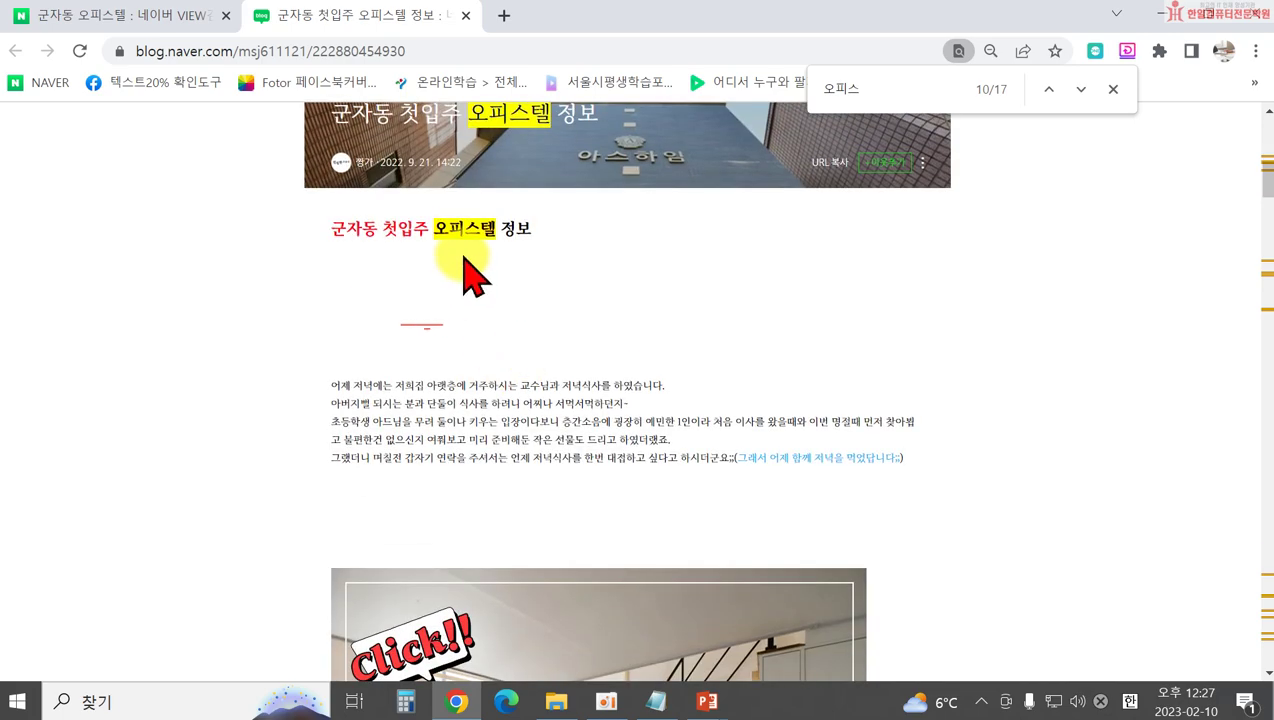
pyautogui.scroll(-12, 563, 430)
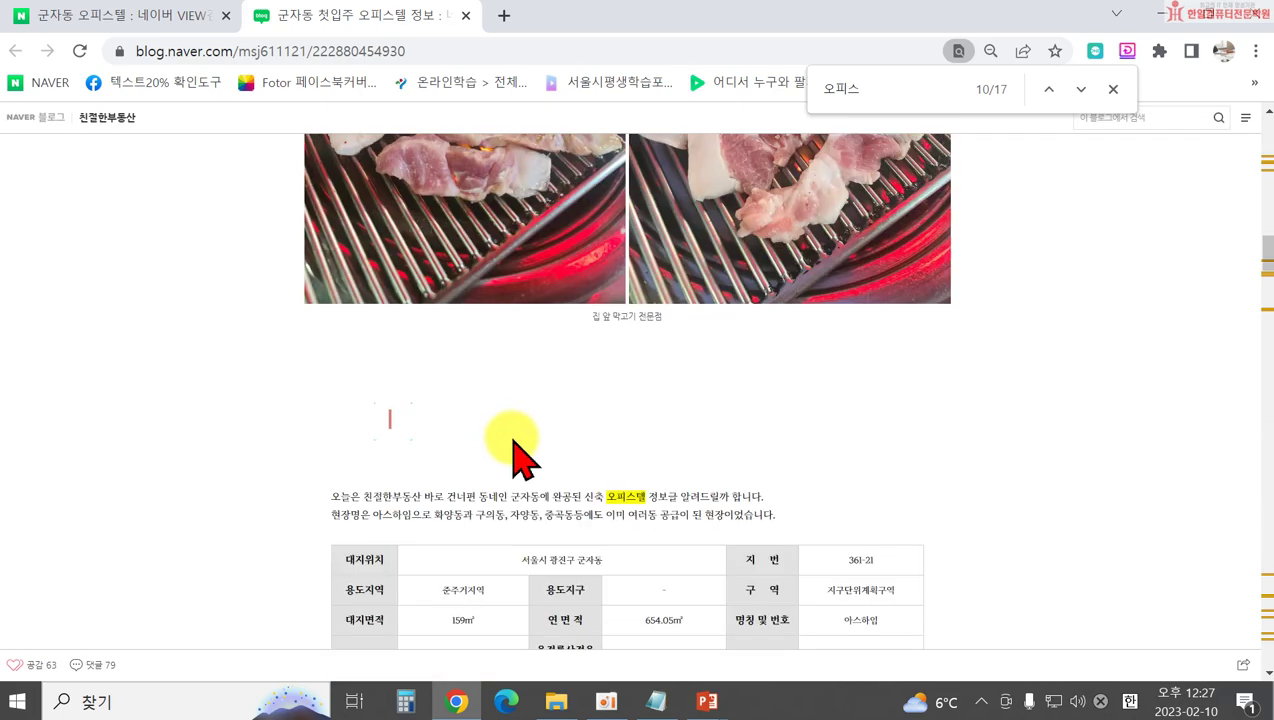
pyautogui.scroll(-6, 682, 540)
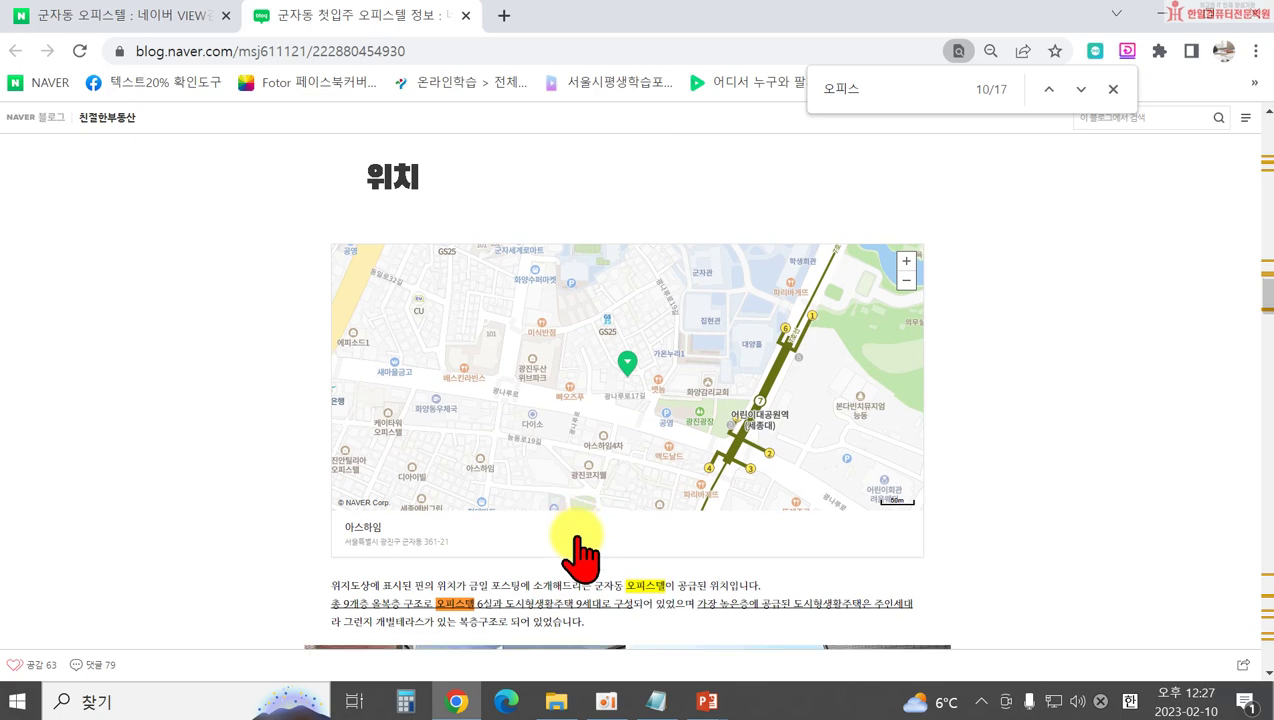
pyautogui.click(1177, 16)
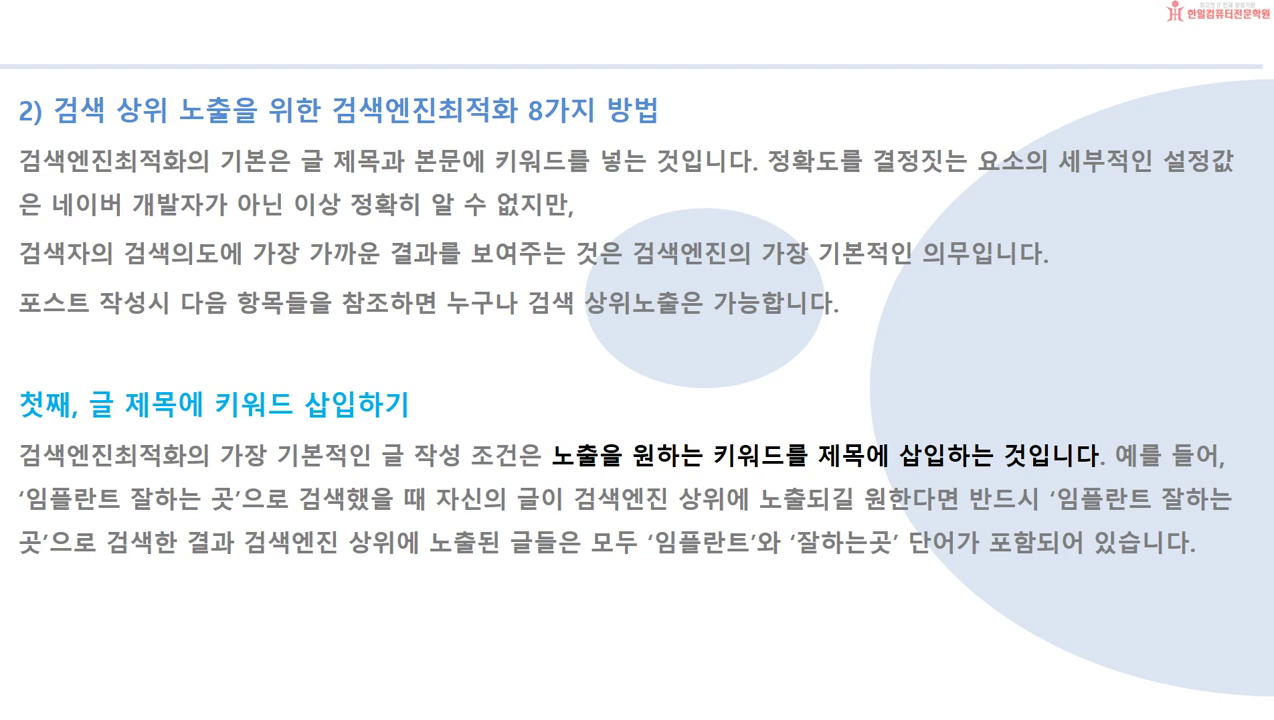
# Examine how the Naver VIEW result titles for 군자동 오피스텔 contain the keyword, and return to the slide show
pyautogui.press('super')
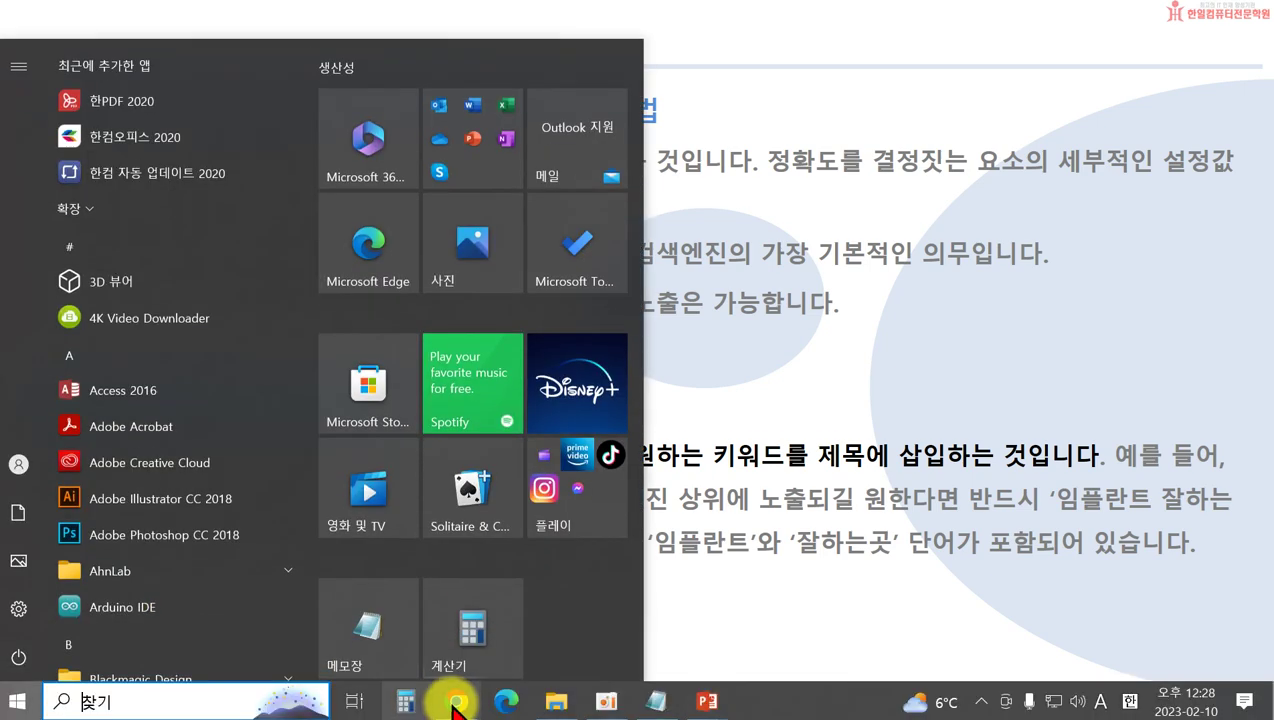
pyautogui.click(456, 701)
pyautogui.click(143, 18)
pyautogui.scroll(-3, 262, 384)
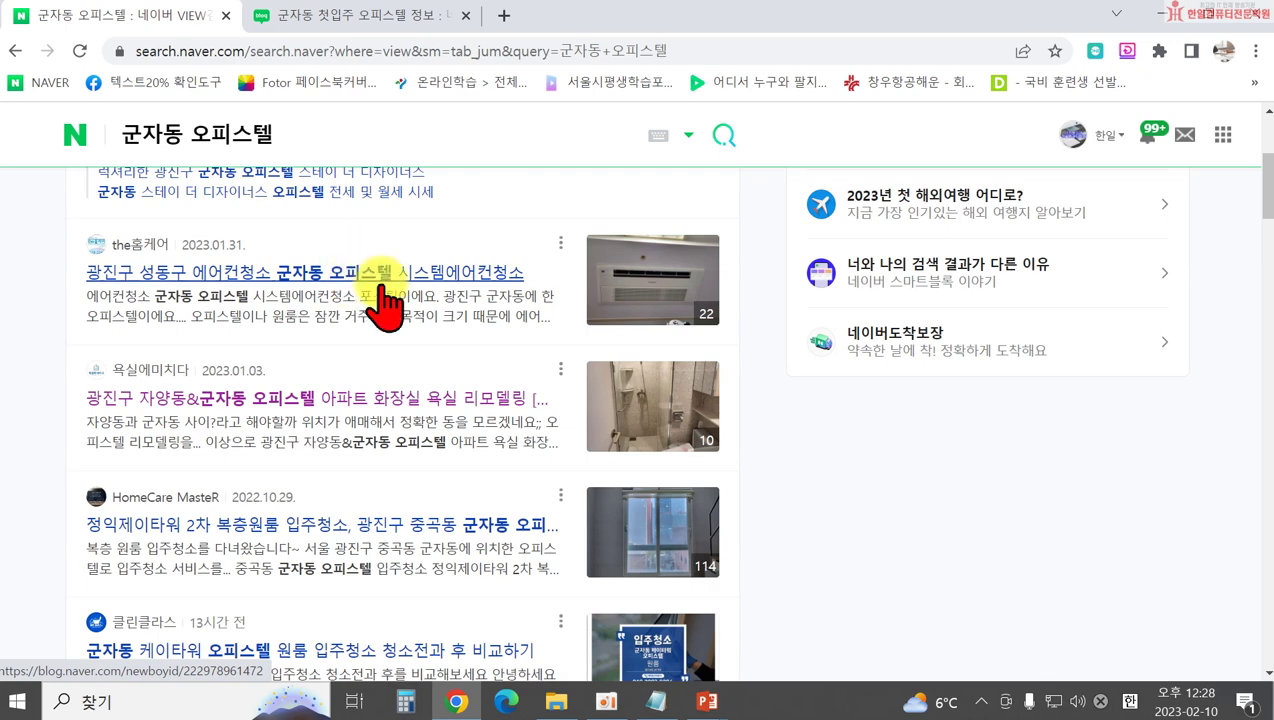
pyautogui.scroll(-1, 400, 440)
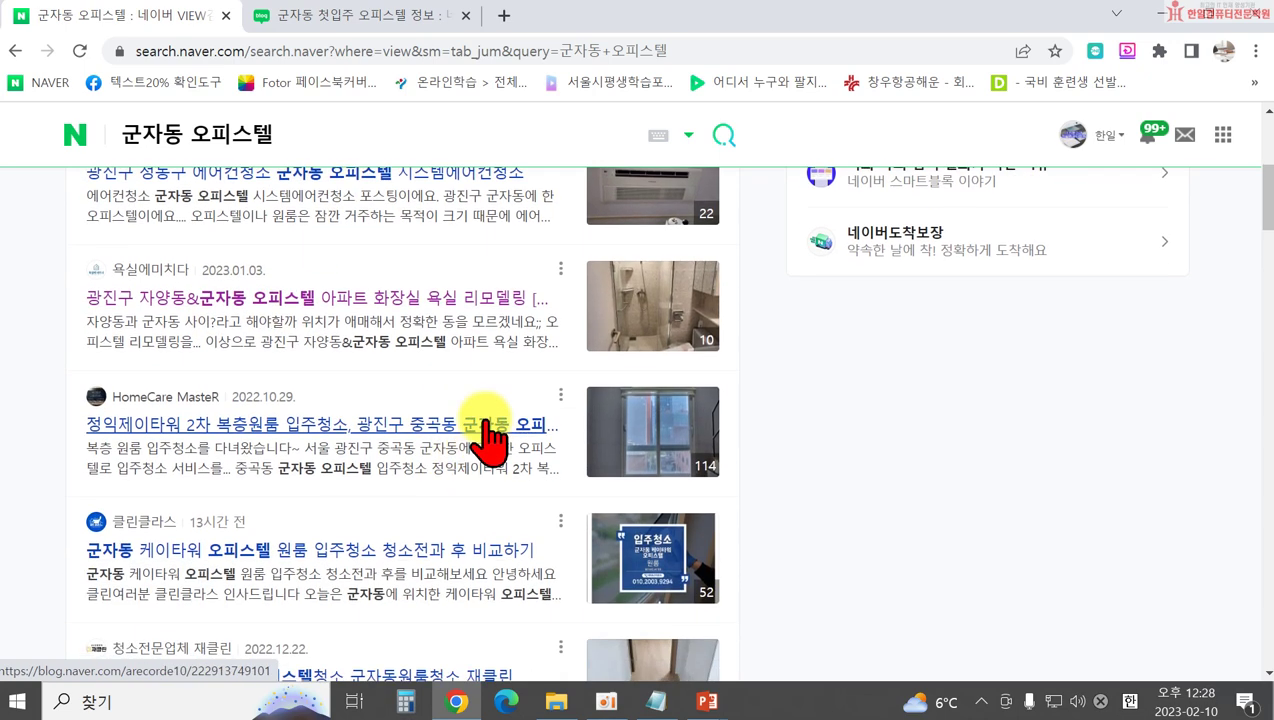
pyautogui.scroll(-2, 537, 458)
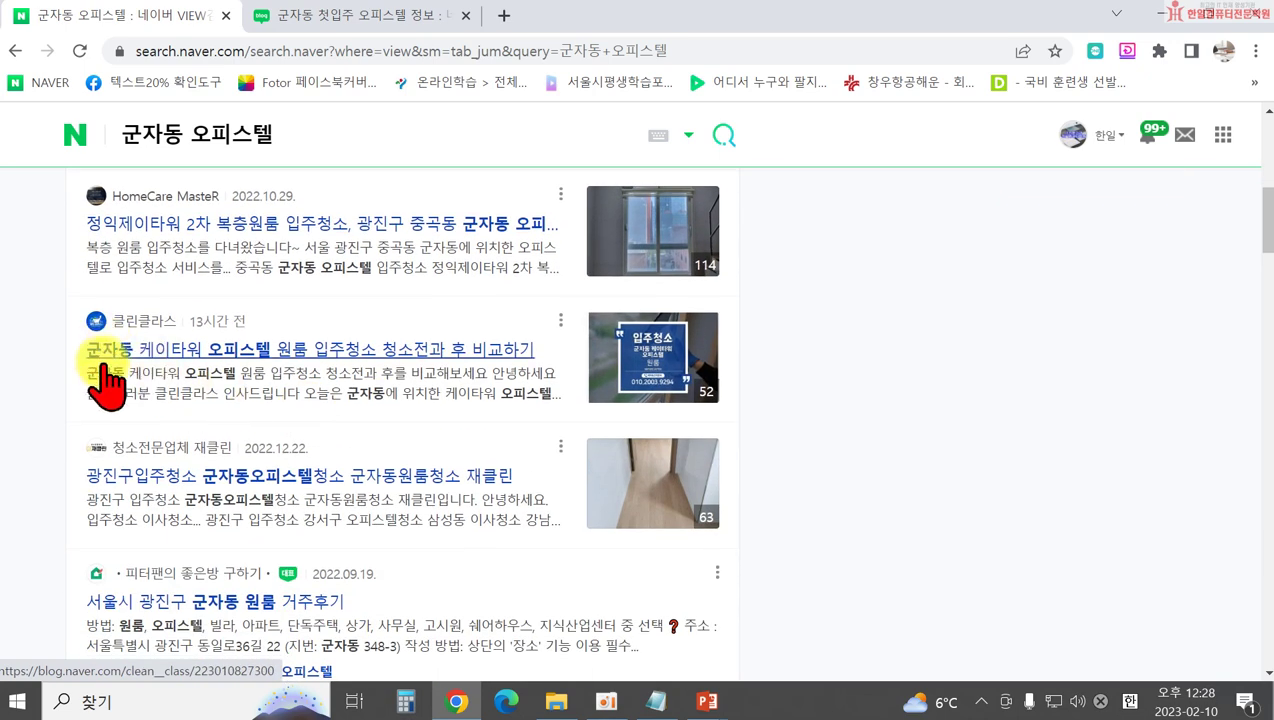
pyautogui.scroll(-2, 262, 488)
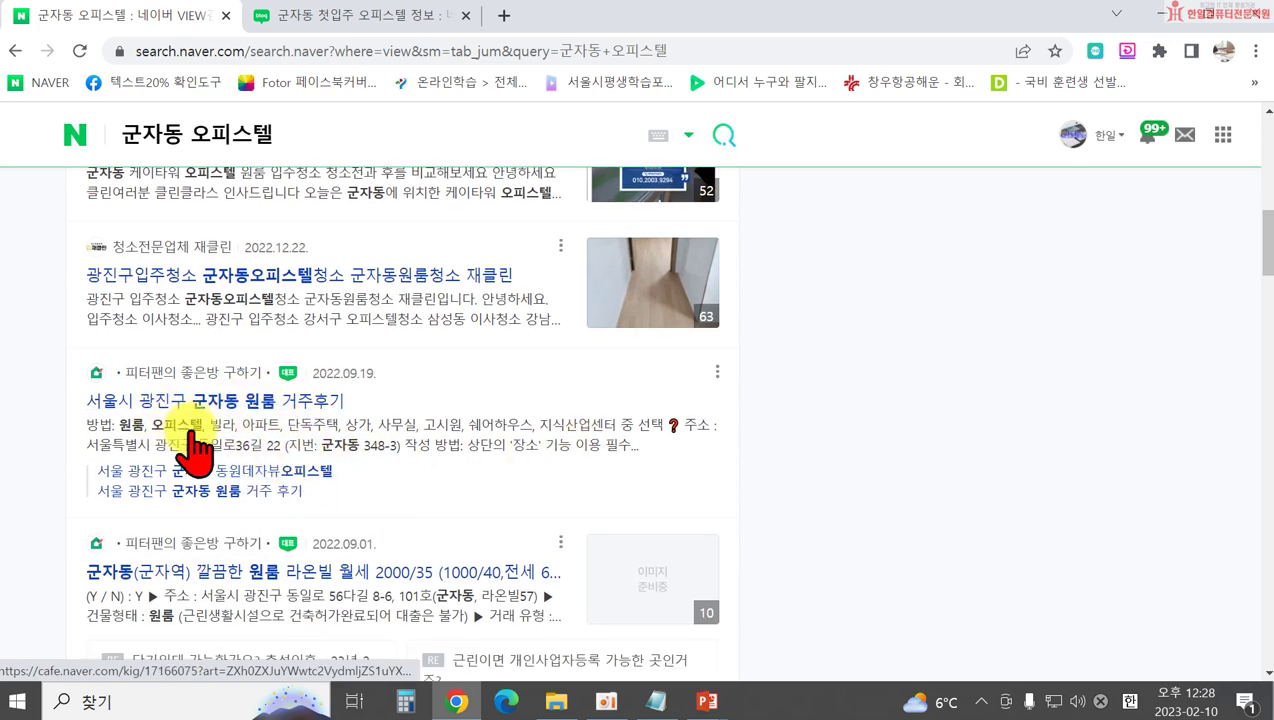
pyautogui.scroll(-2, 230, 440)
pyautogui.scroll(-3, 320, 495)
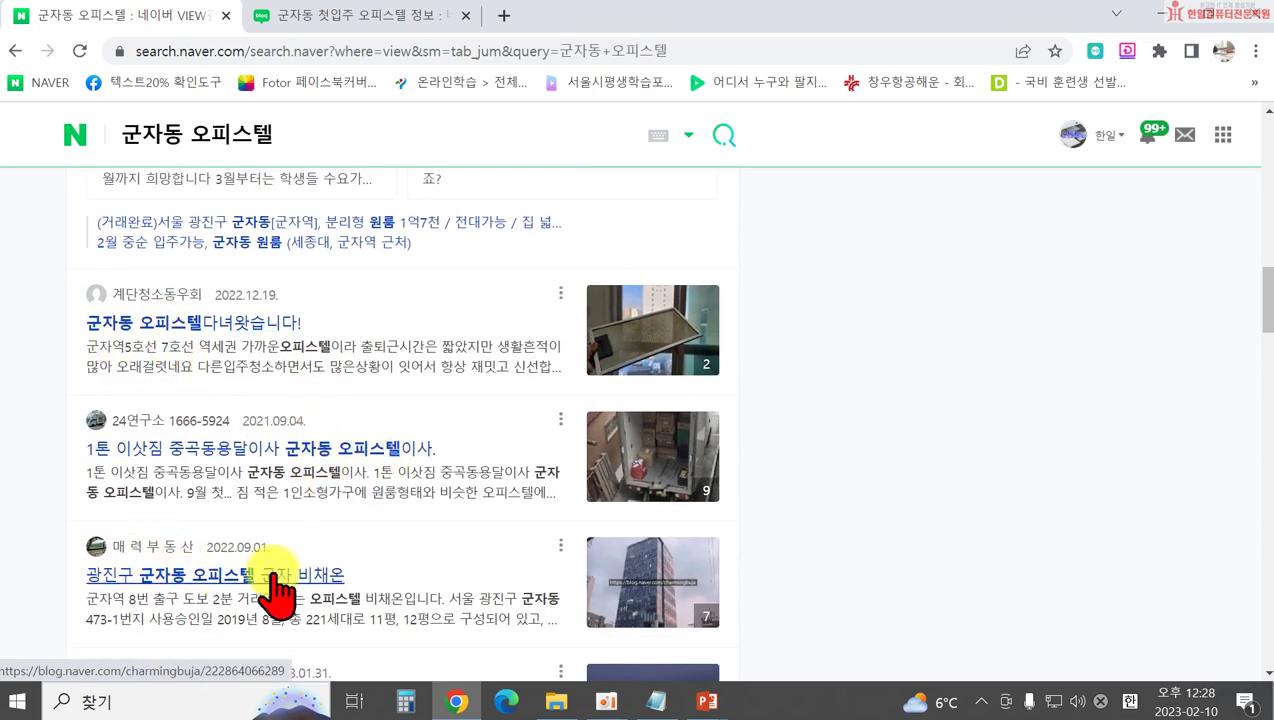
pyautogui.click(1161, 14)
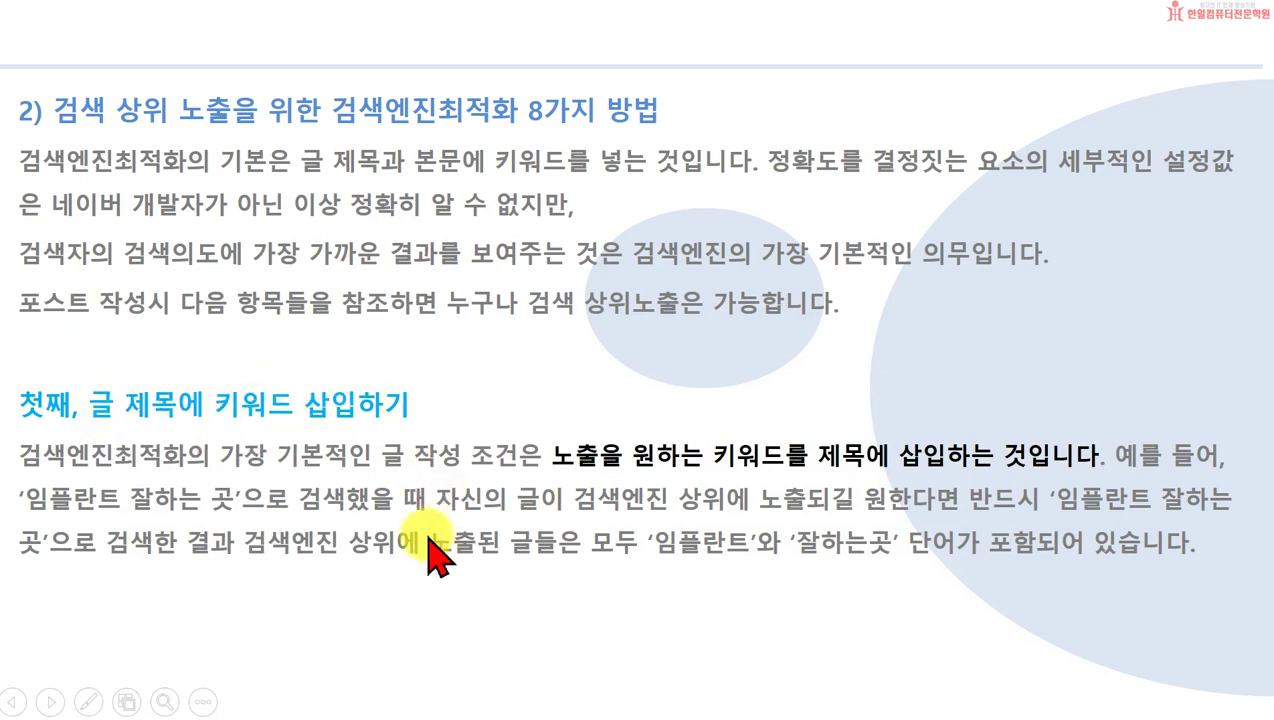
# Advance to the slide with the 둘째 and 셋째 tips, and open the blog post 광진구 성동구 에어컨청소 군자동 오피스텔 시스템에어컨청소 in Chrome
pyautogui.click(467, 597)
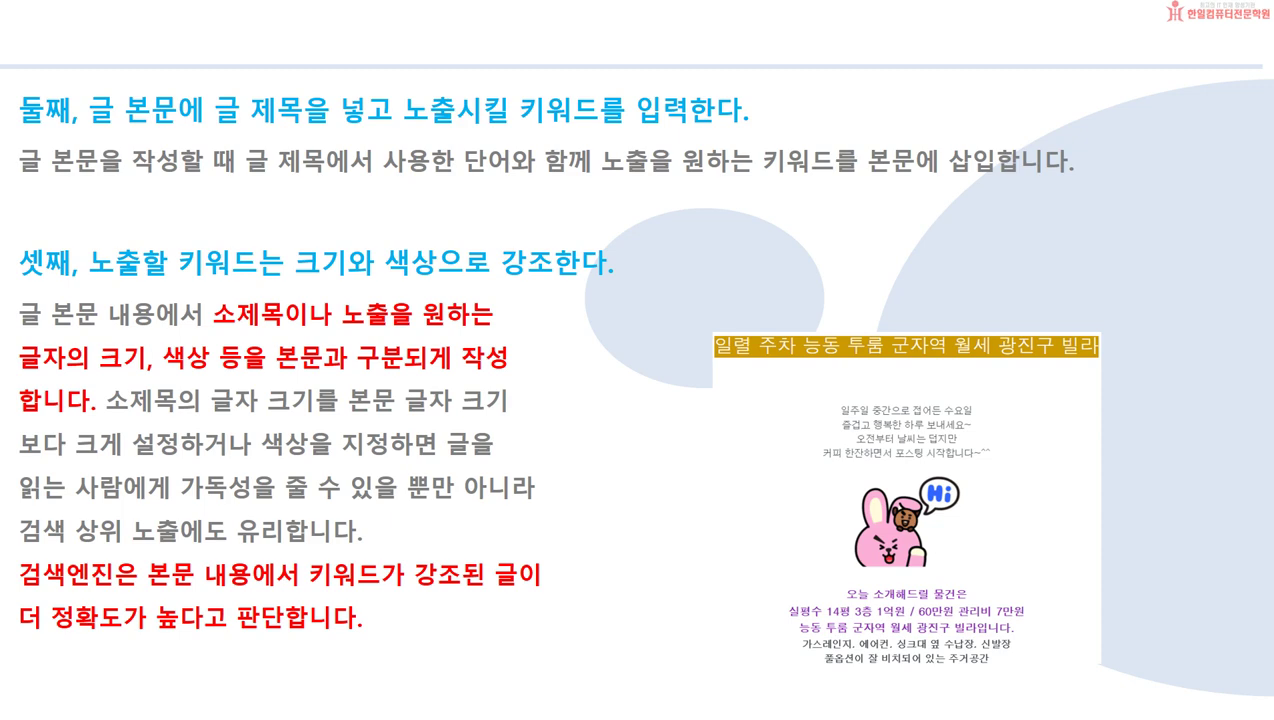
pyautogui.press('super')
pyautogui.click(460, 695)
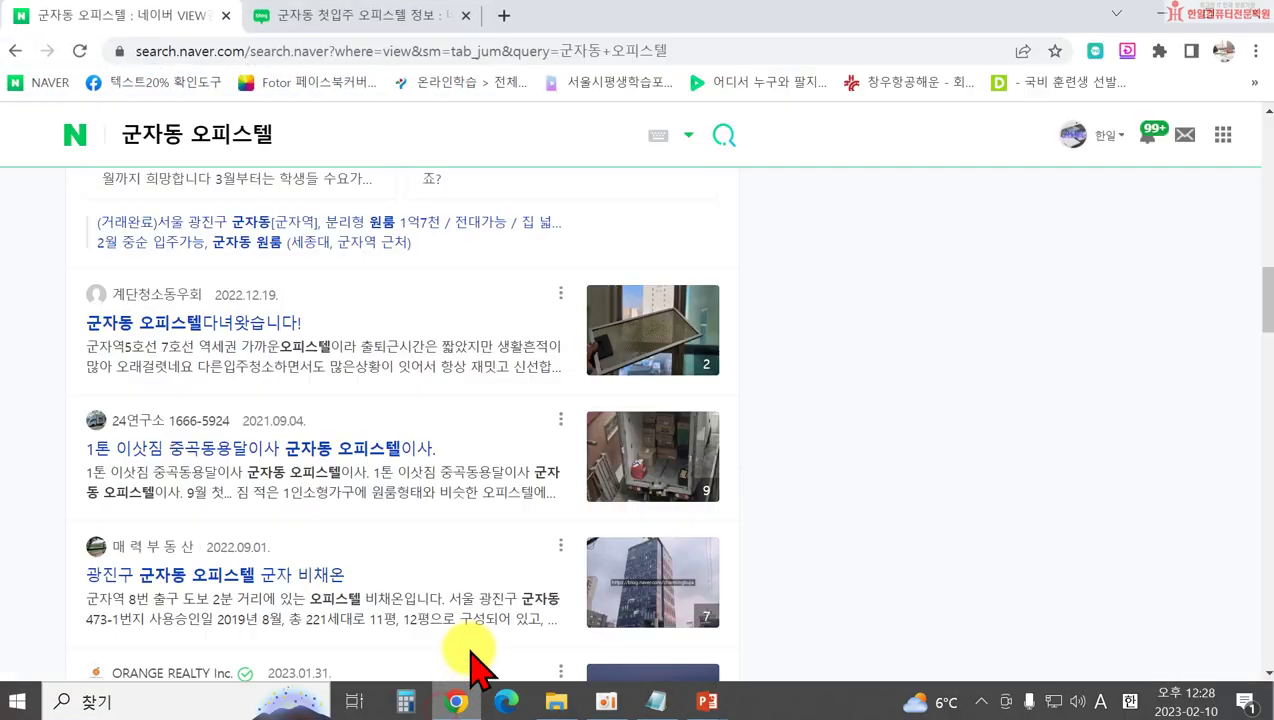
pyautogui.scroll(9, 228, 427)
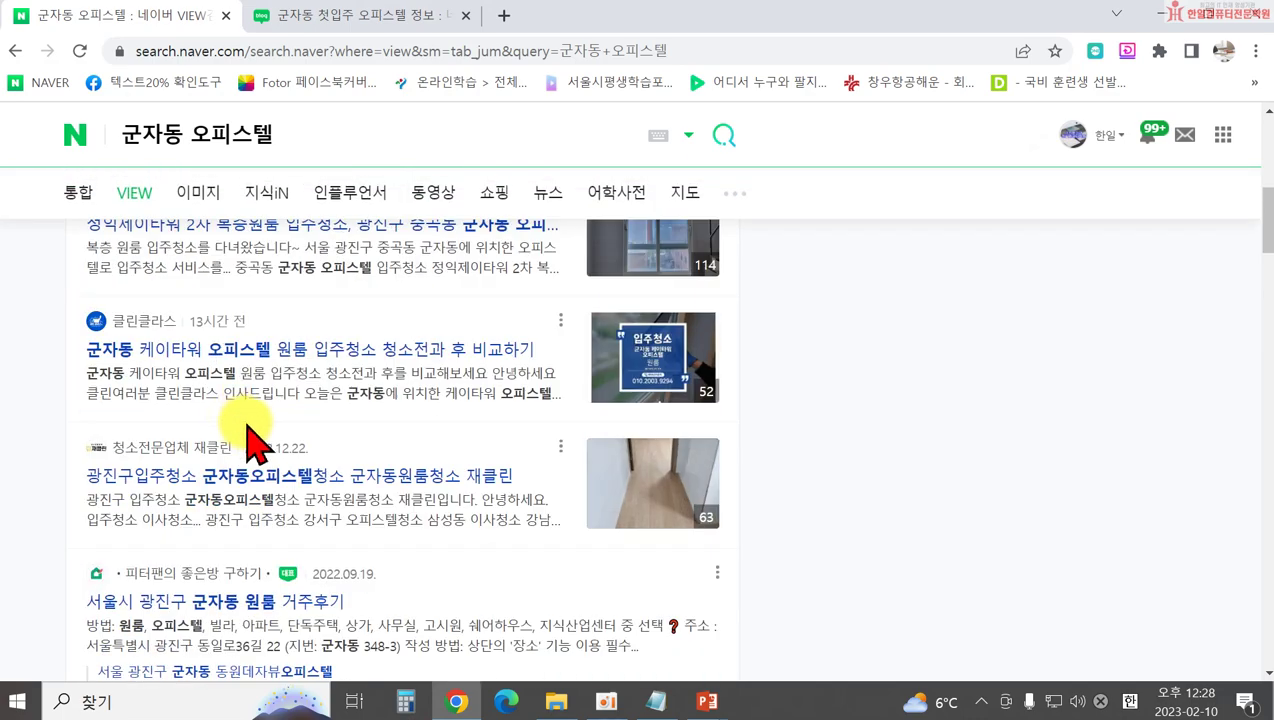
pyautogui.scroll(5, 250, 432)
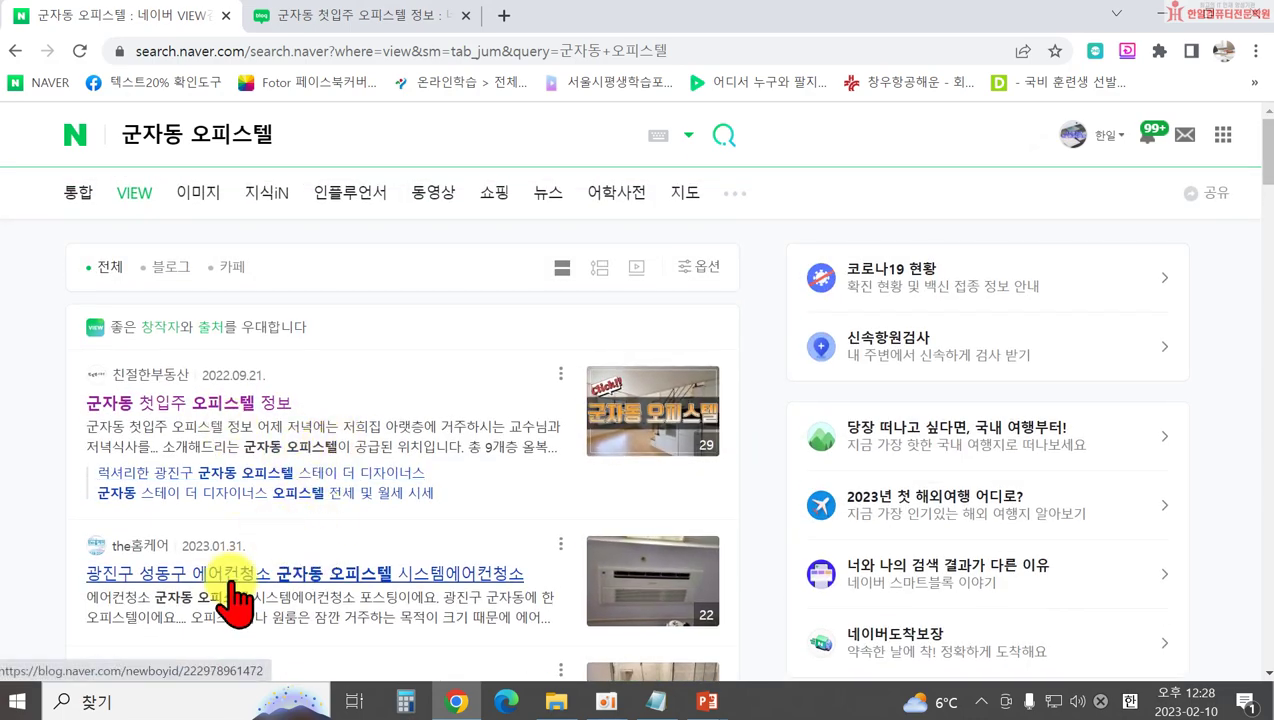
pyautogui.click(228, 582)
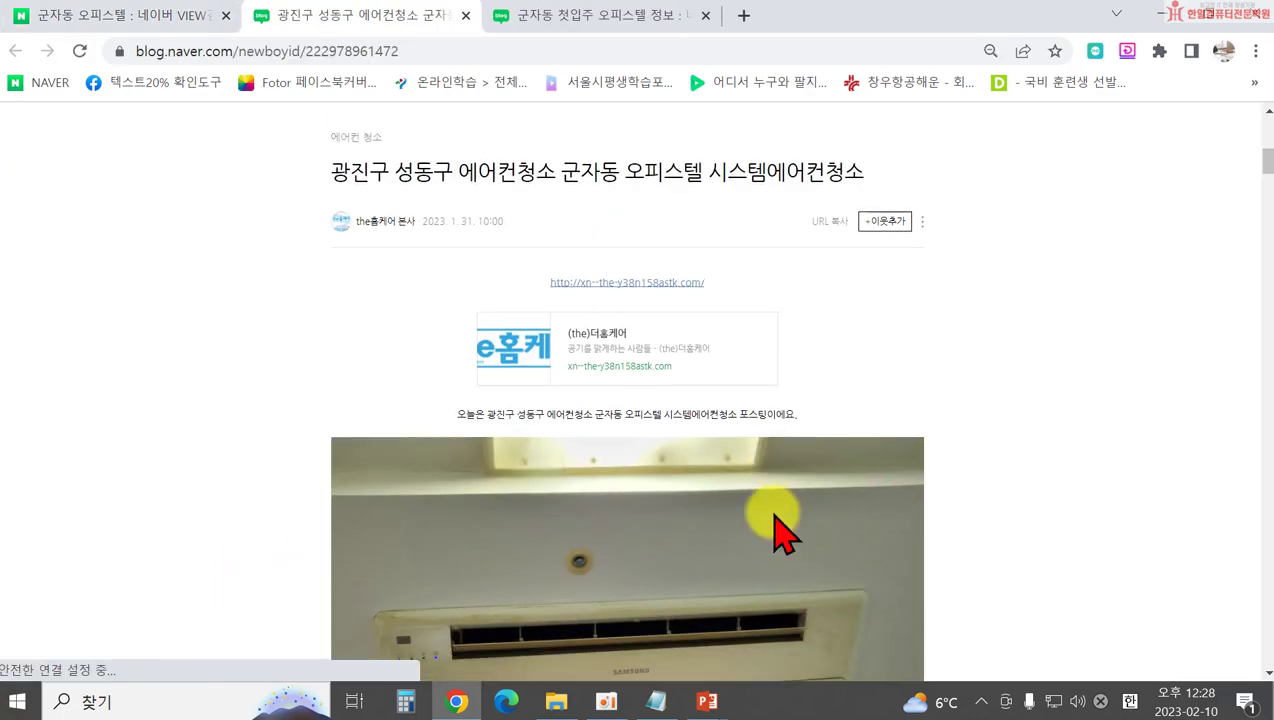
# Examine the text passages between the photos of the air-conditioner cleaning post, down to the closing contact photo
pyautogui.scroll(-15, 918, 585)
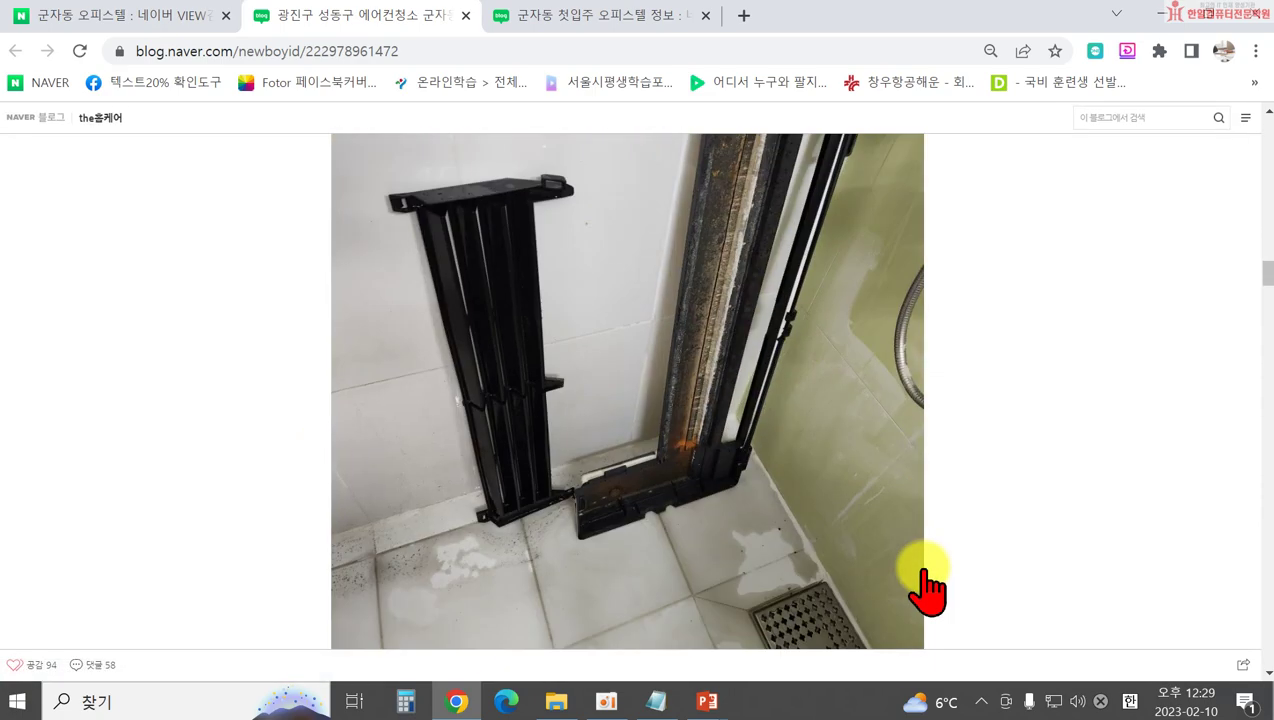
pyautogui.scroll(-15, 920, 593)
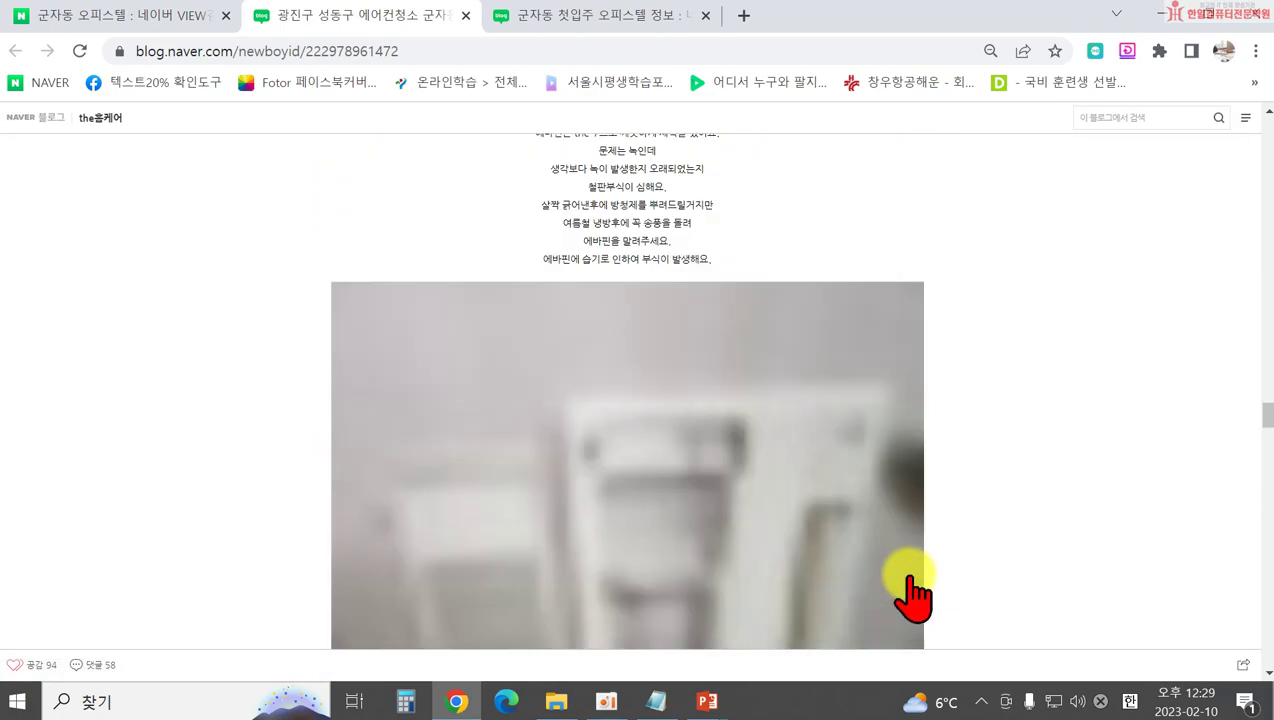
pyautogui.scroll(-8, 910, 585)
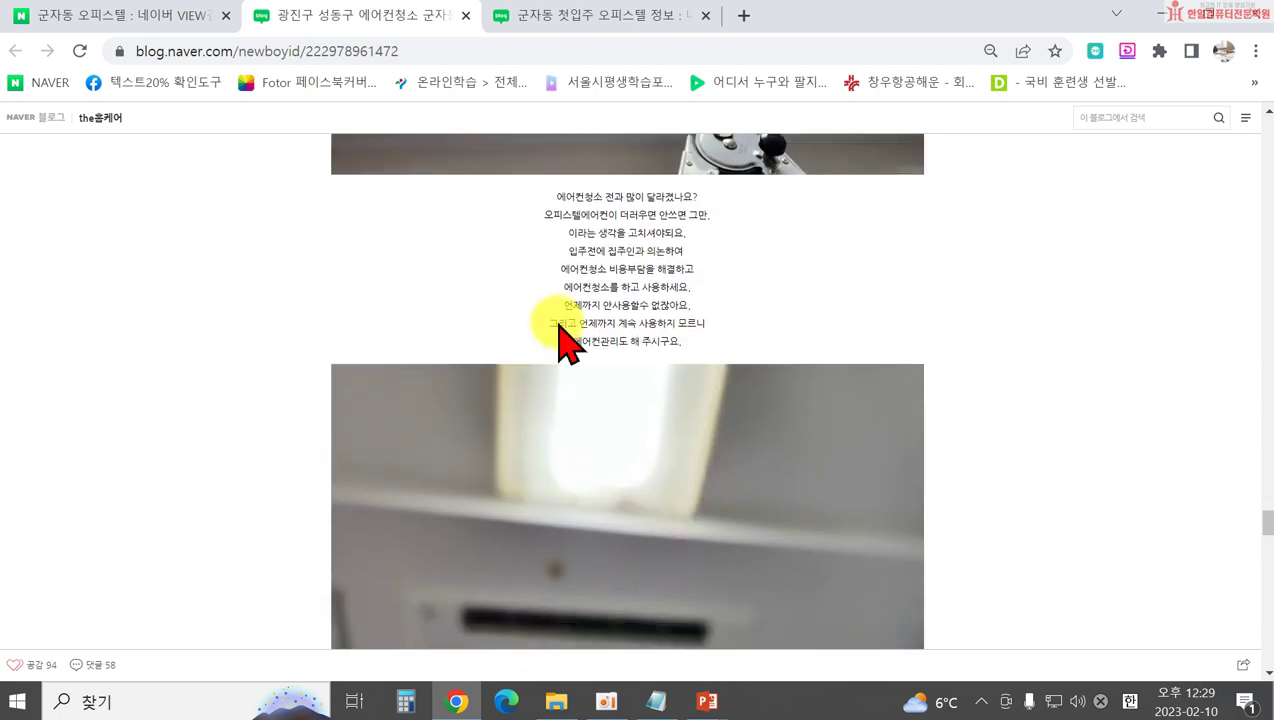
pyautogui.moveTo(685, 287); pyautogui.dragTo(839, 299)
pyautogui.click(853, 307)
pyautogui.scroll(-6, 853, 307)
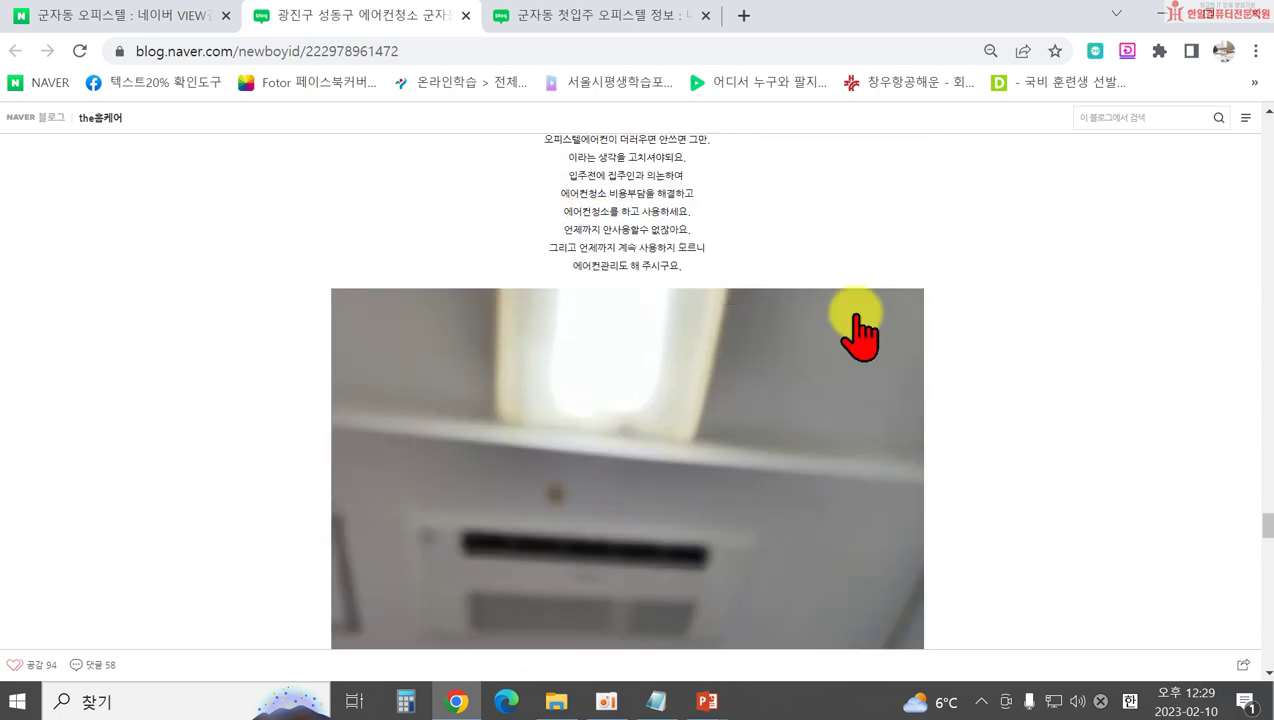
pyautogui.scroll(8, 782, 373)
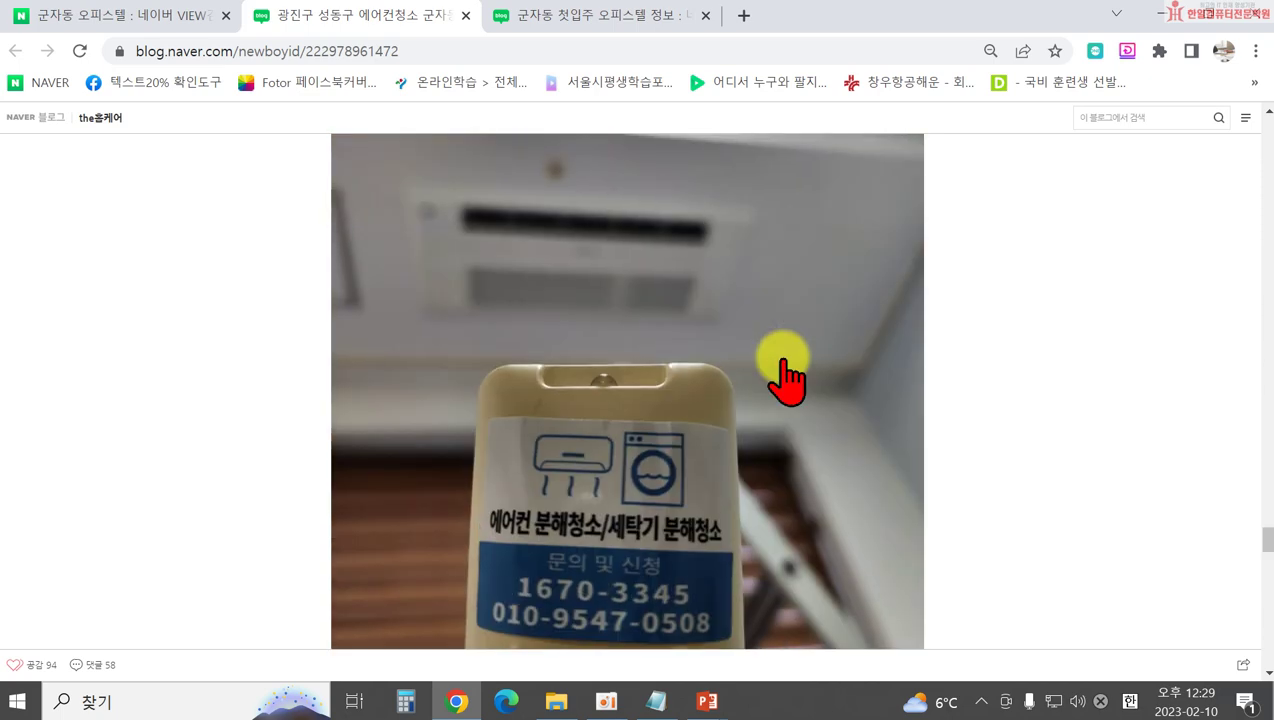
# Examine the post's 에바핀 cleaning paragraph and the홈케어 company introduction, and return to the slide show
pyautogui.scroll(10, 712, 428)
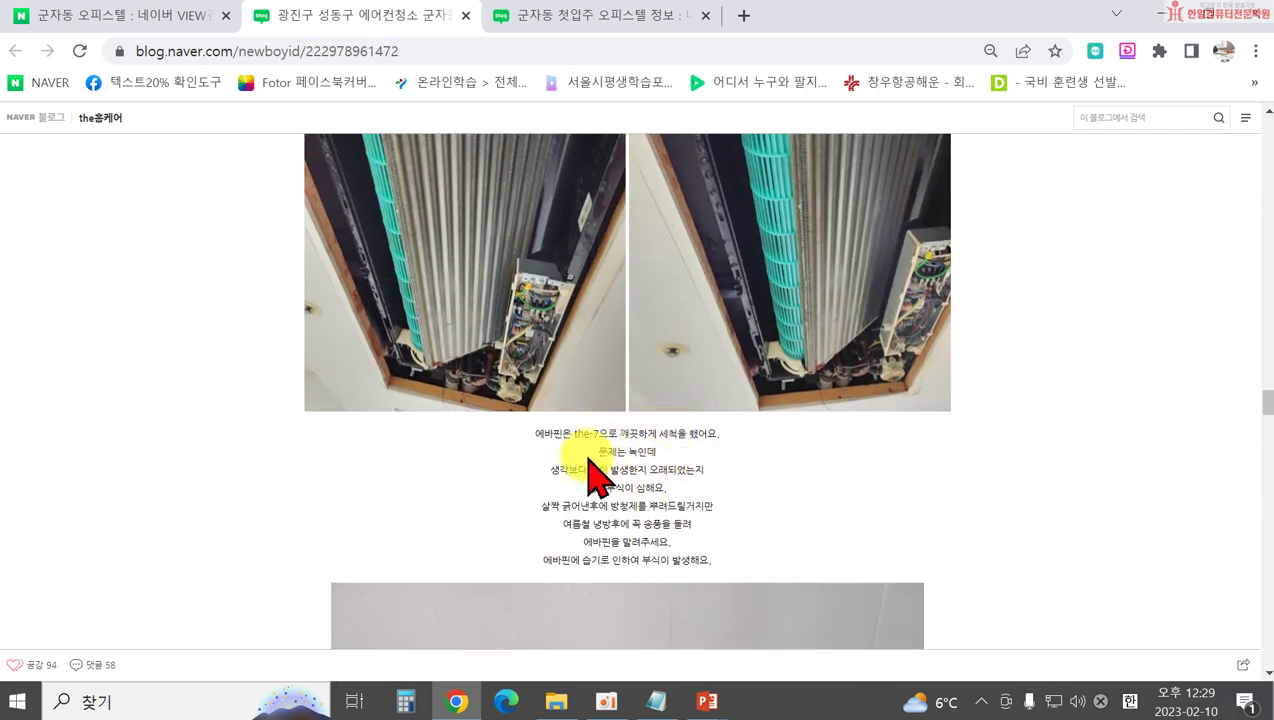
pyautogui.scroll(1, 546, 449)
pyautogui.moveTo(540, 535); pyautogui.dragTo(762, 441)
pyautogui.scroll(-2, 690, 555)
pyautogui.click(783, 413)
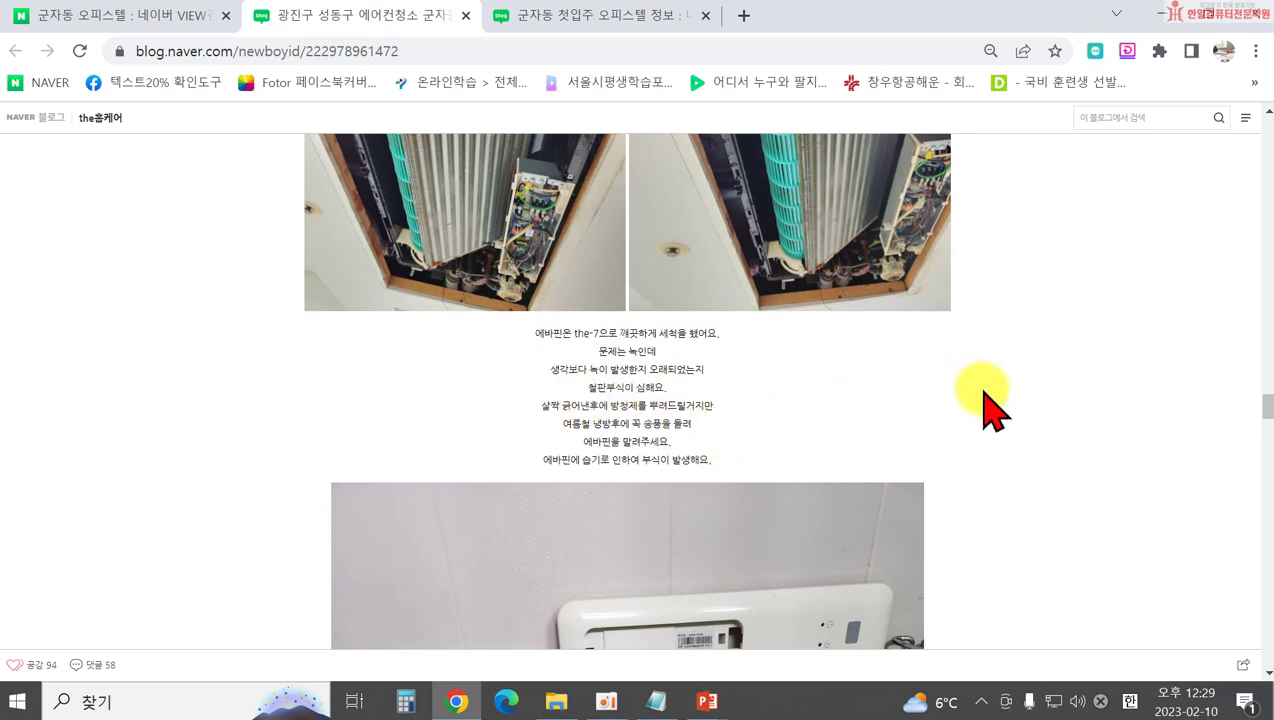
pyautogui.scroll(10, 748, 398)
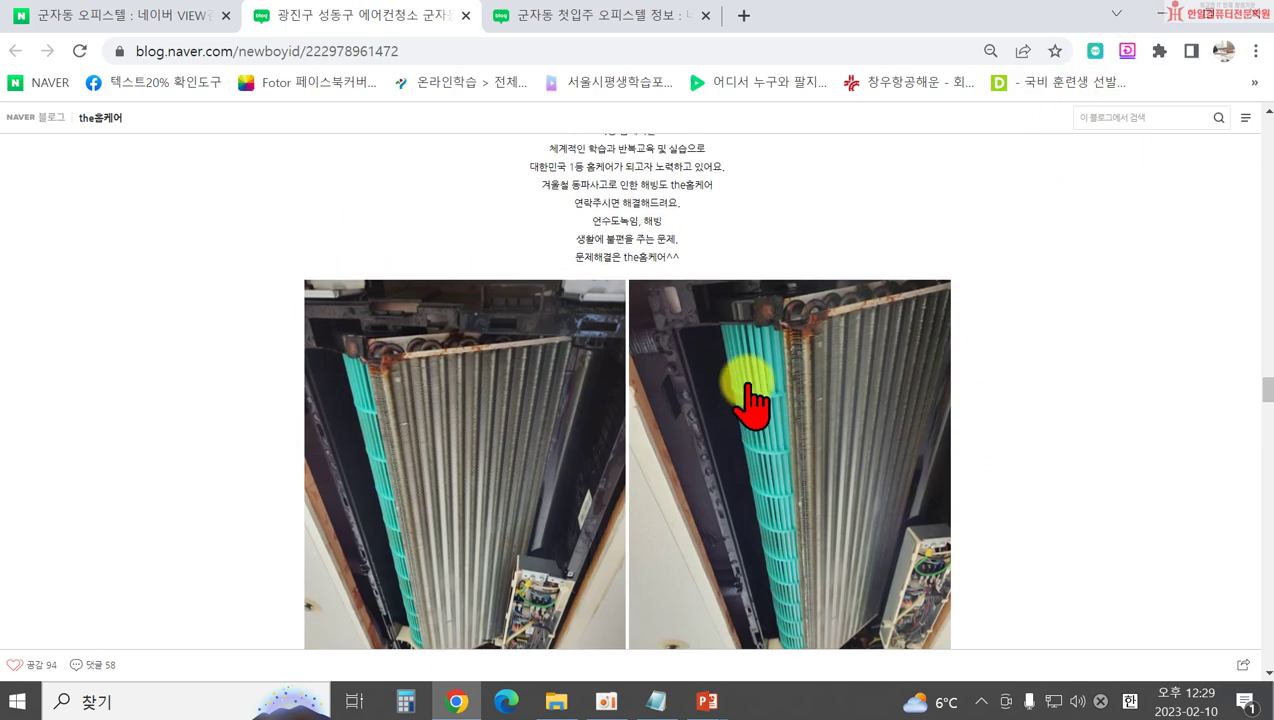
pyautogui.scroll(-3, 612, 484)
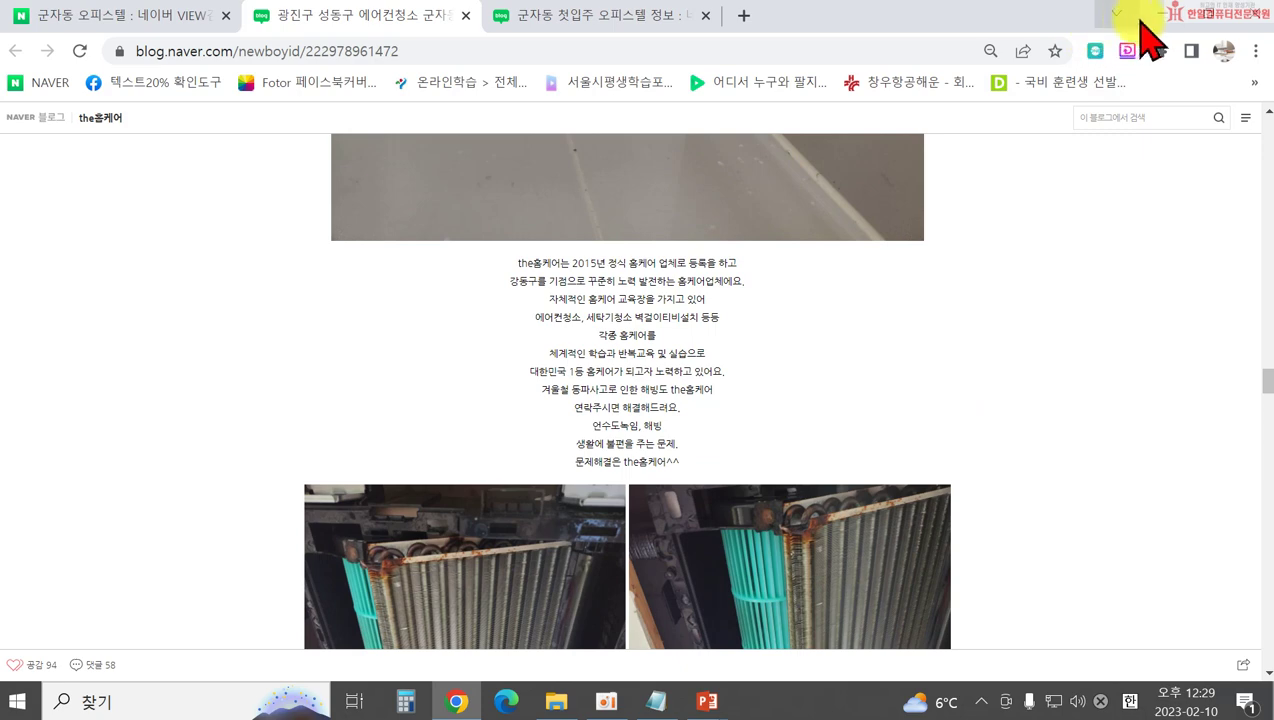
pyautogui.click(1157, 18)
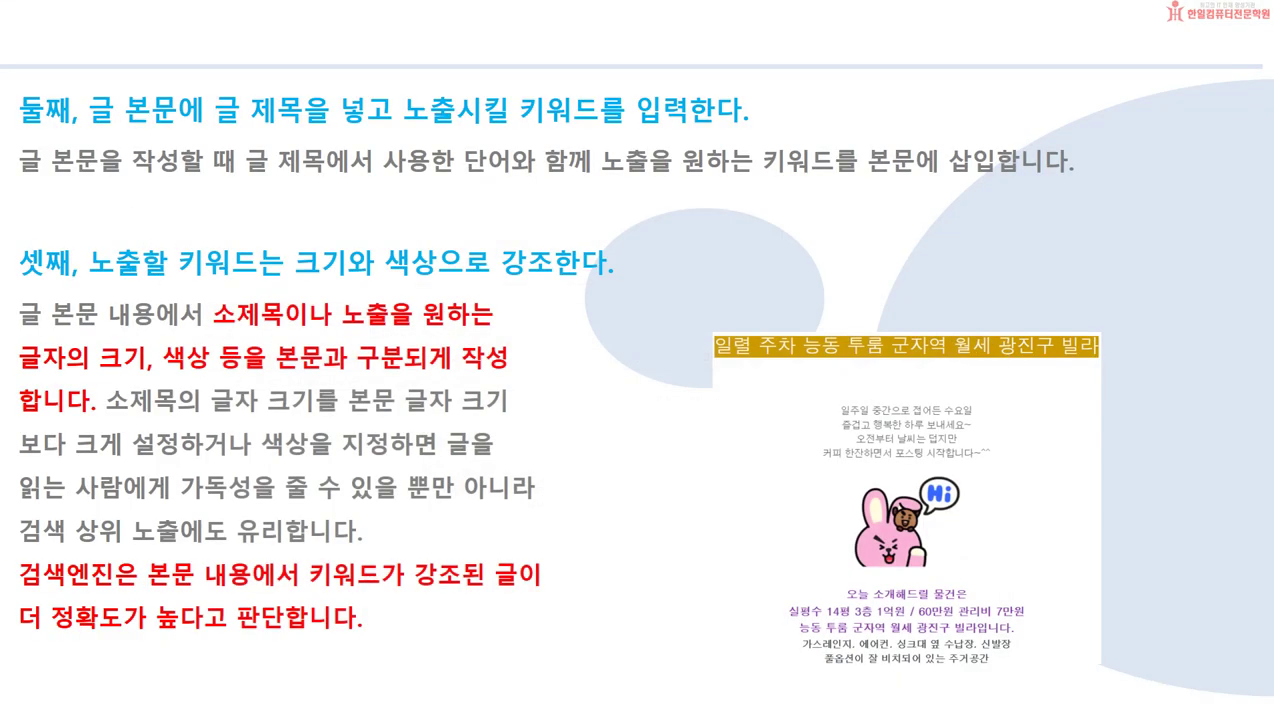